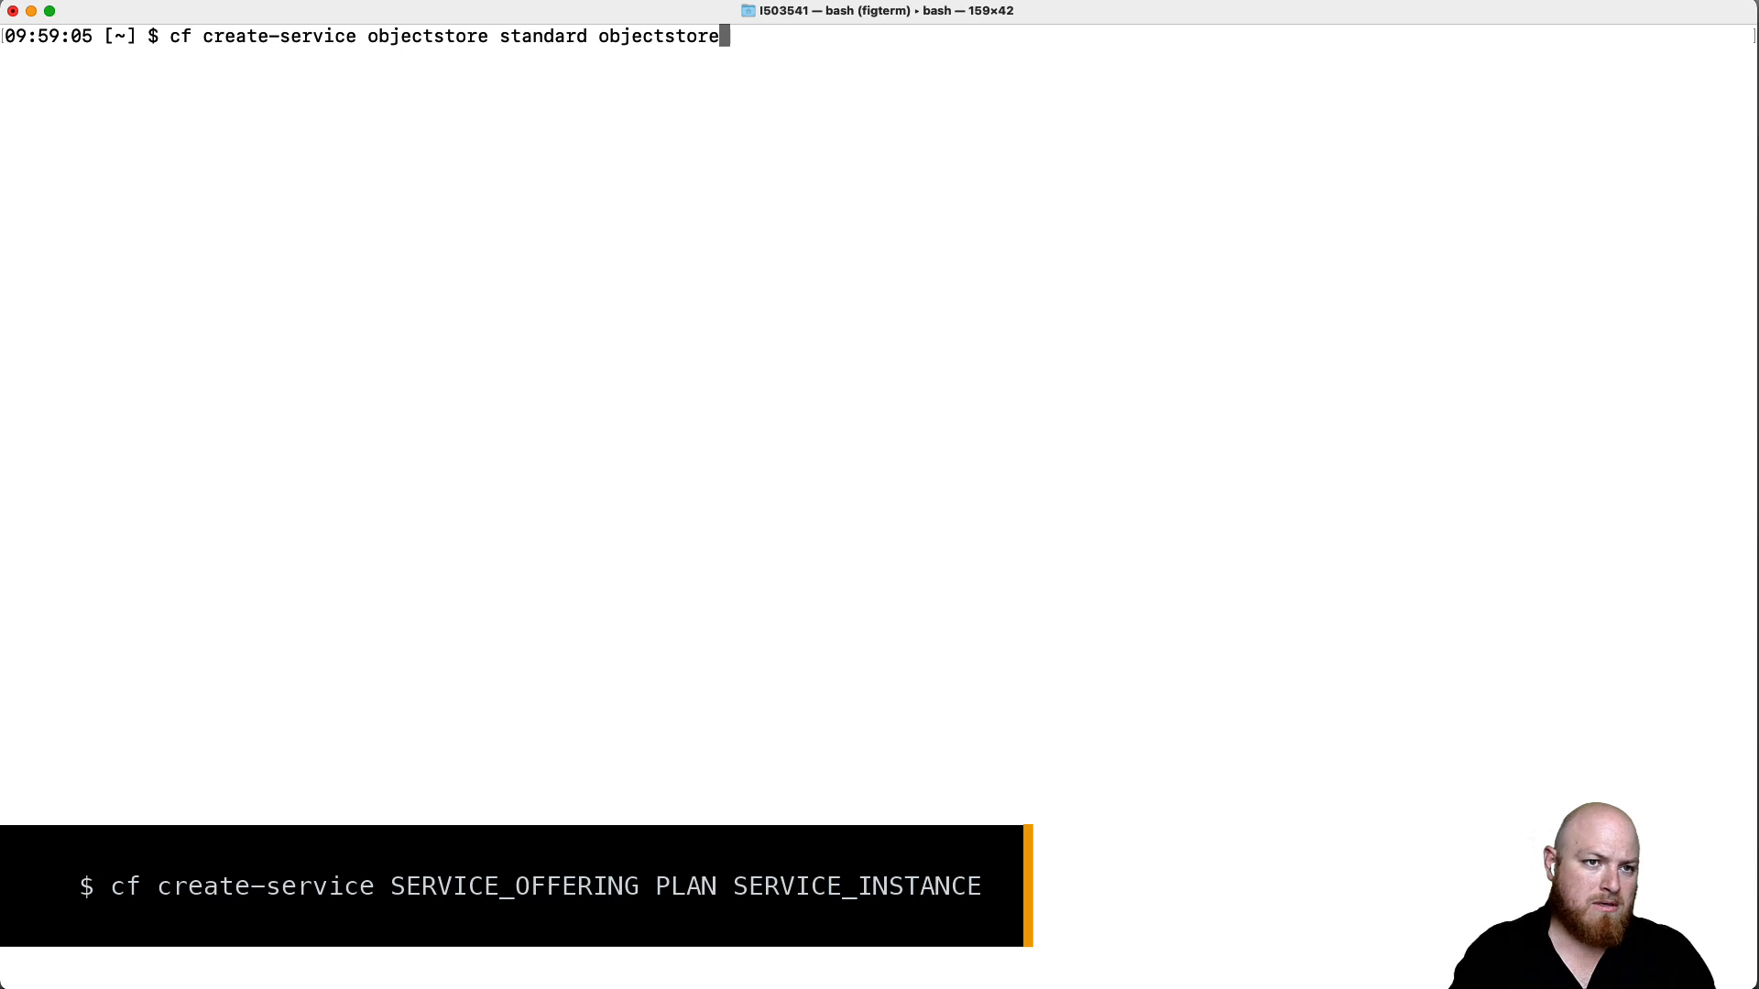
- Create the service instance named auditlog-objectstore on the standard objectstore plan
key("Left")
key("Left")
key("Left")
key("Left")
key("Left")
key("Left")
key("Left")
key("Left")
key("Left")
key("Left")
key("Left")
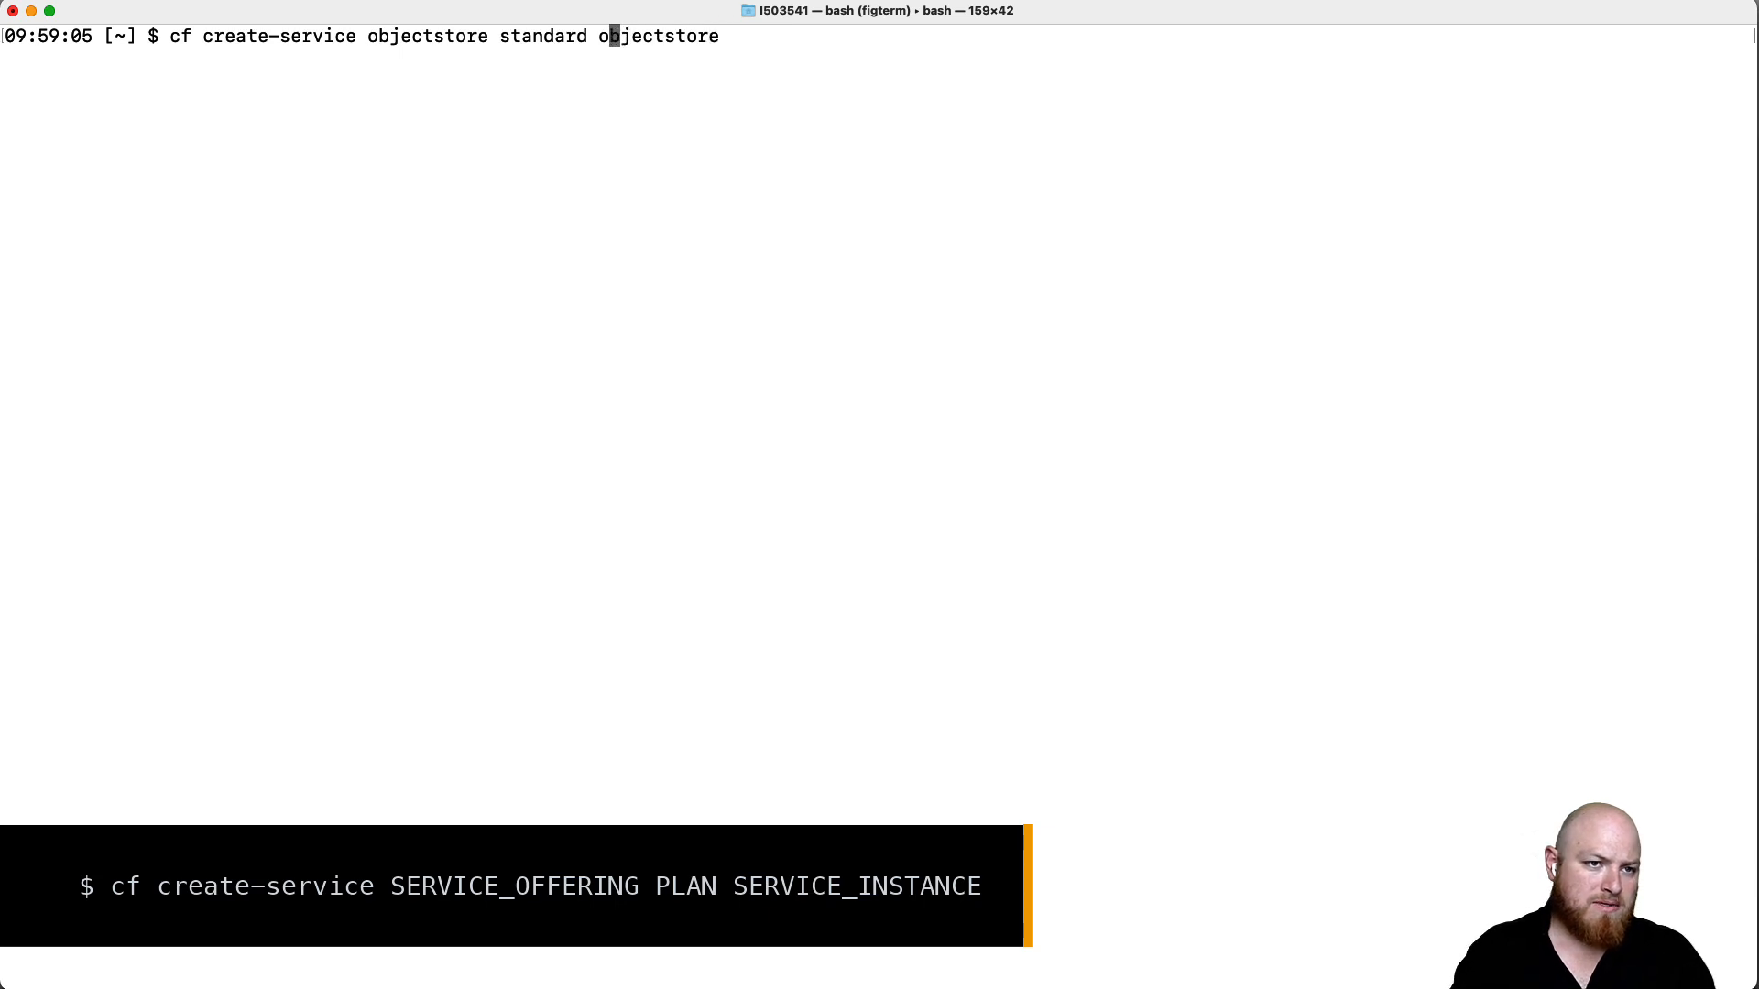
type("auditlog-")
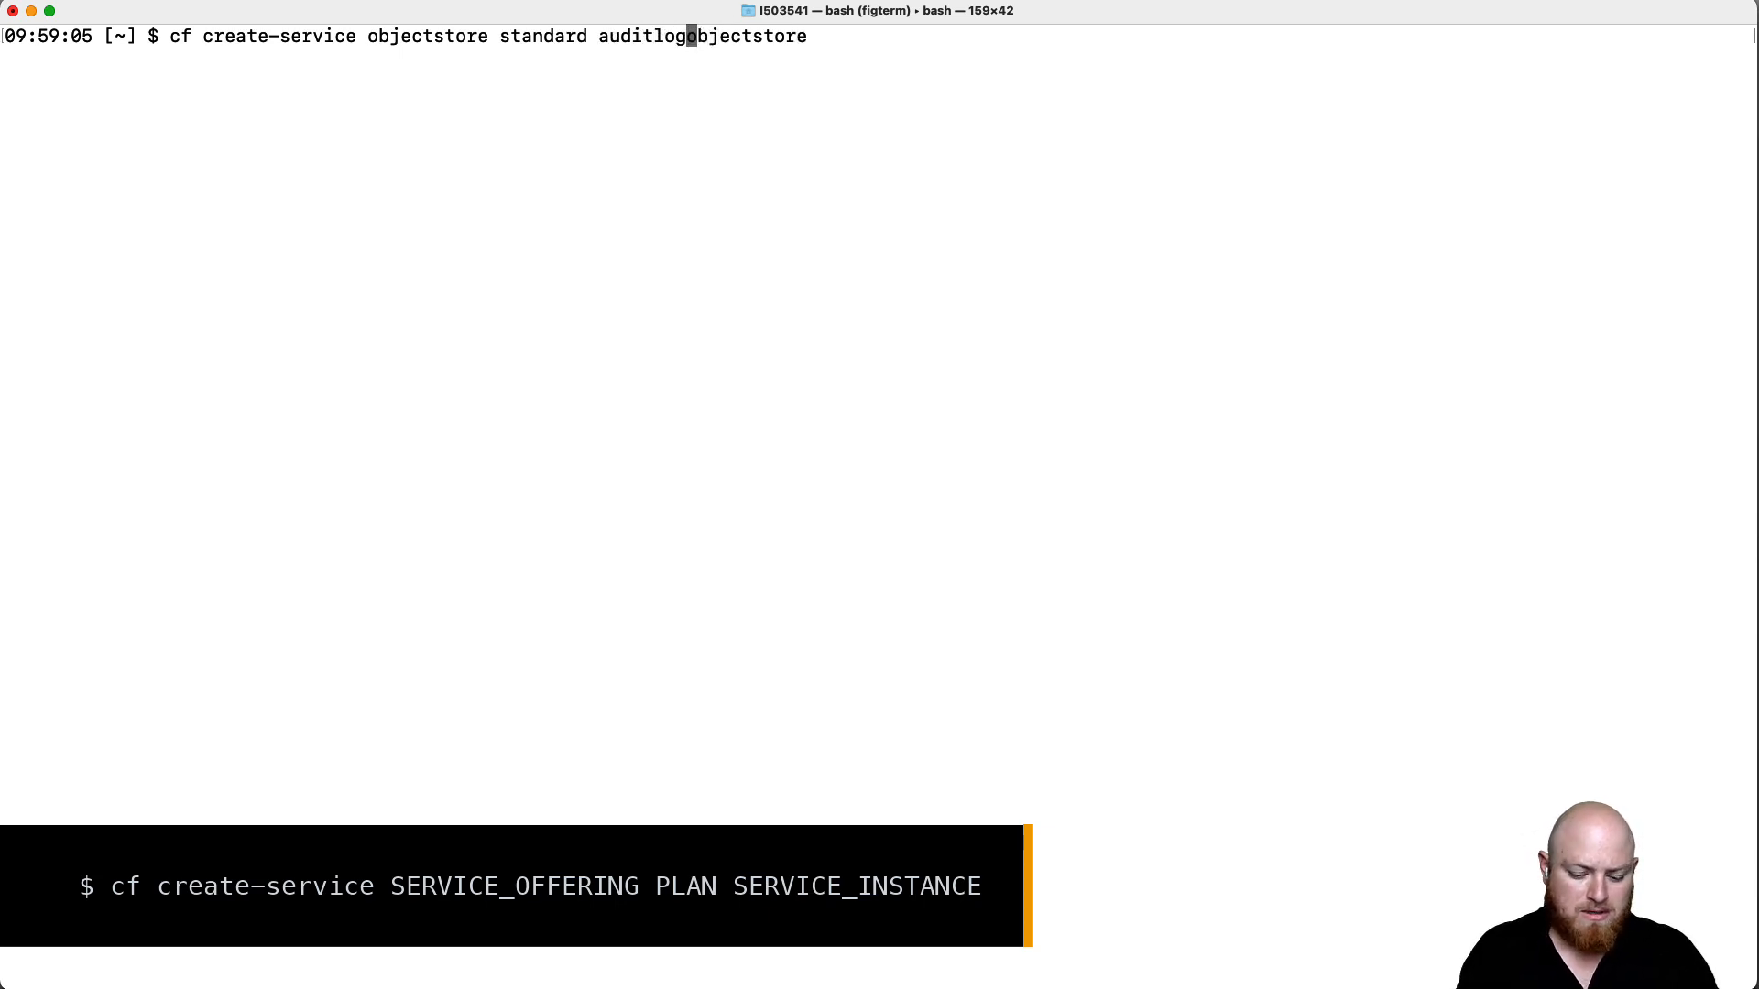
key("Return")
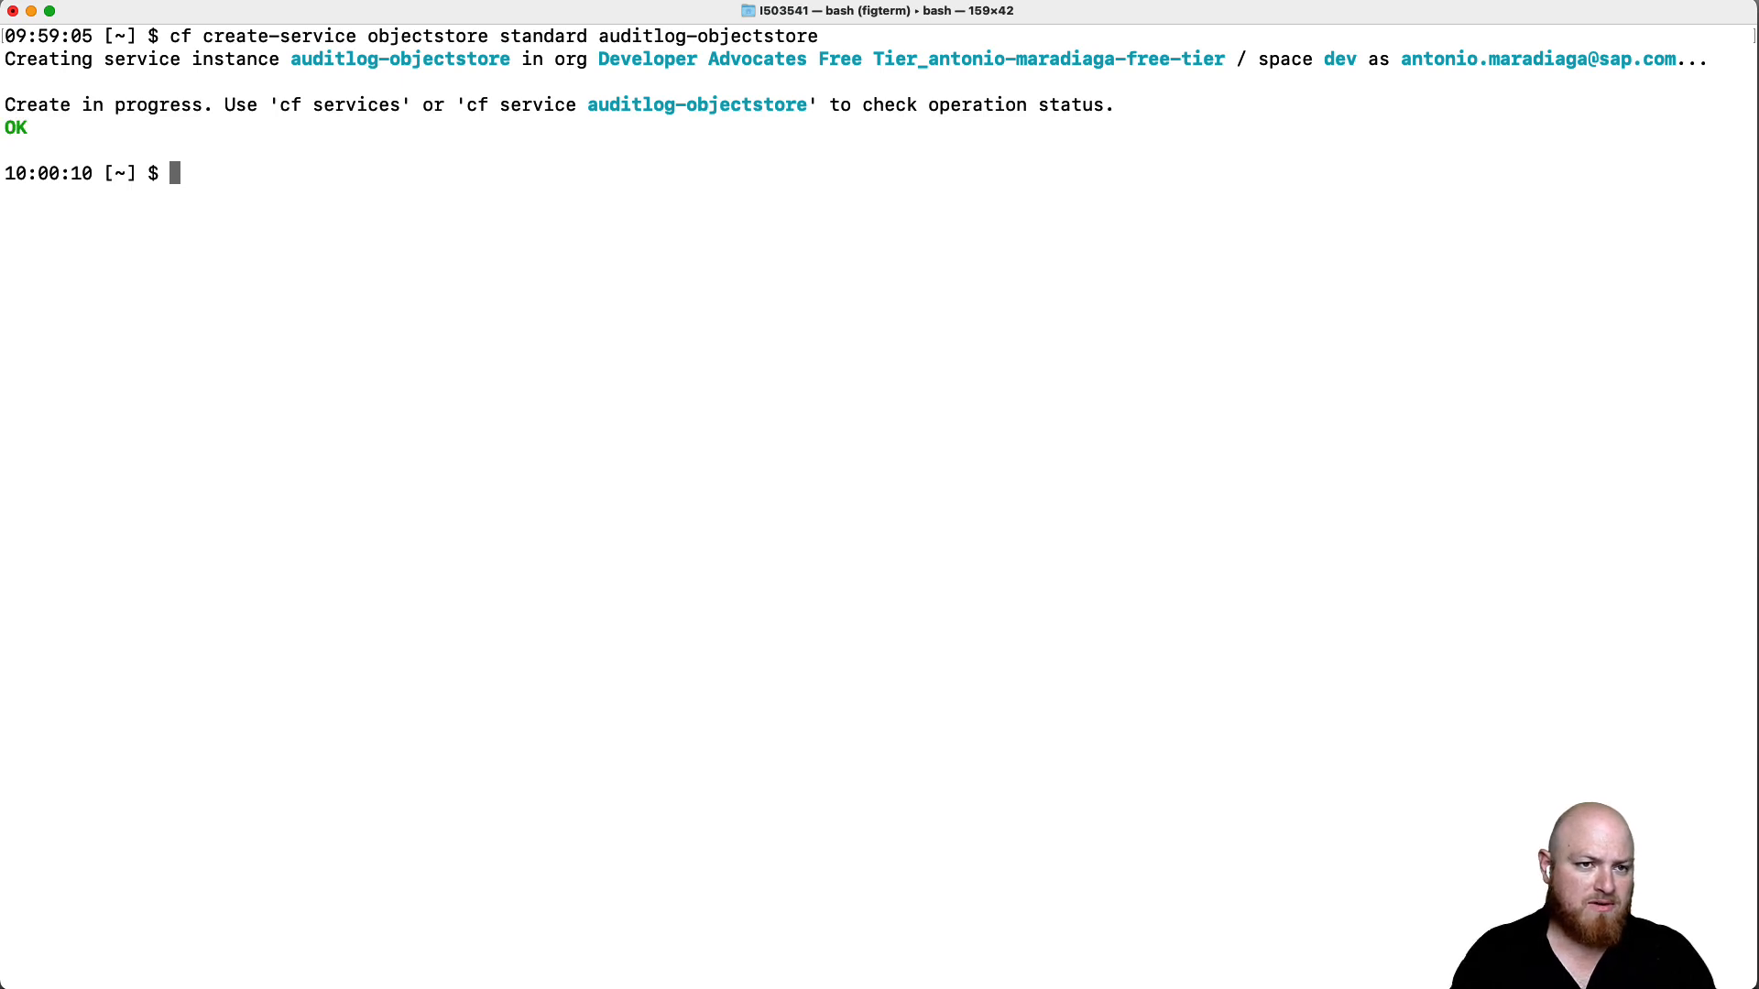
- Check auditlog-objectstore's status with cf service until it reports create succeeded
left_click_drag(467, 104, 805, 102)
key("super+c")
key("super+v")
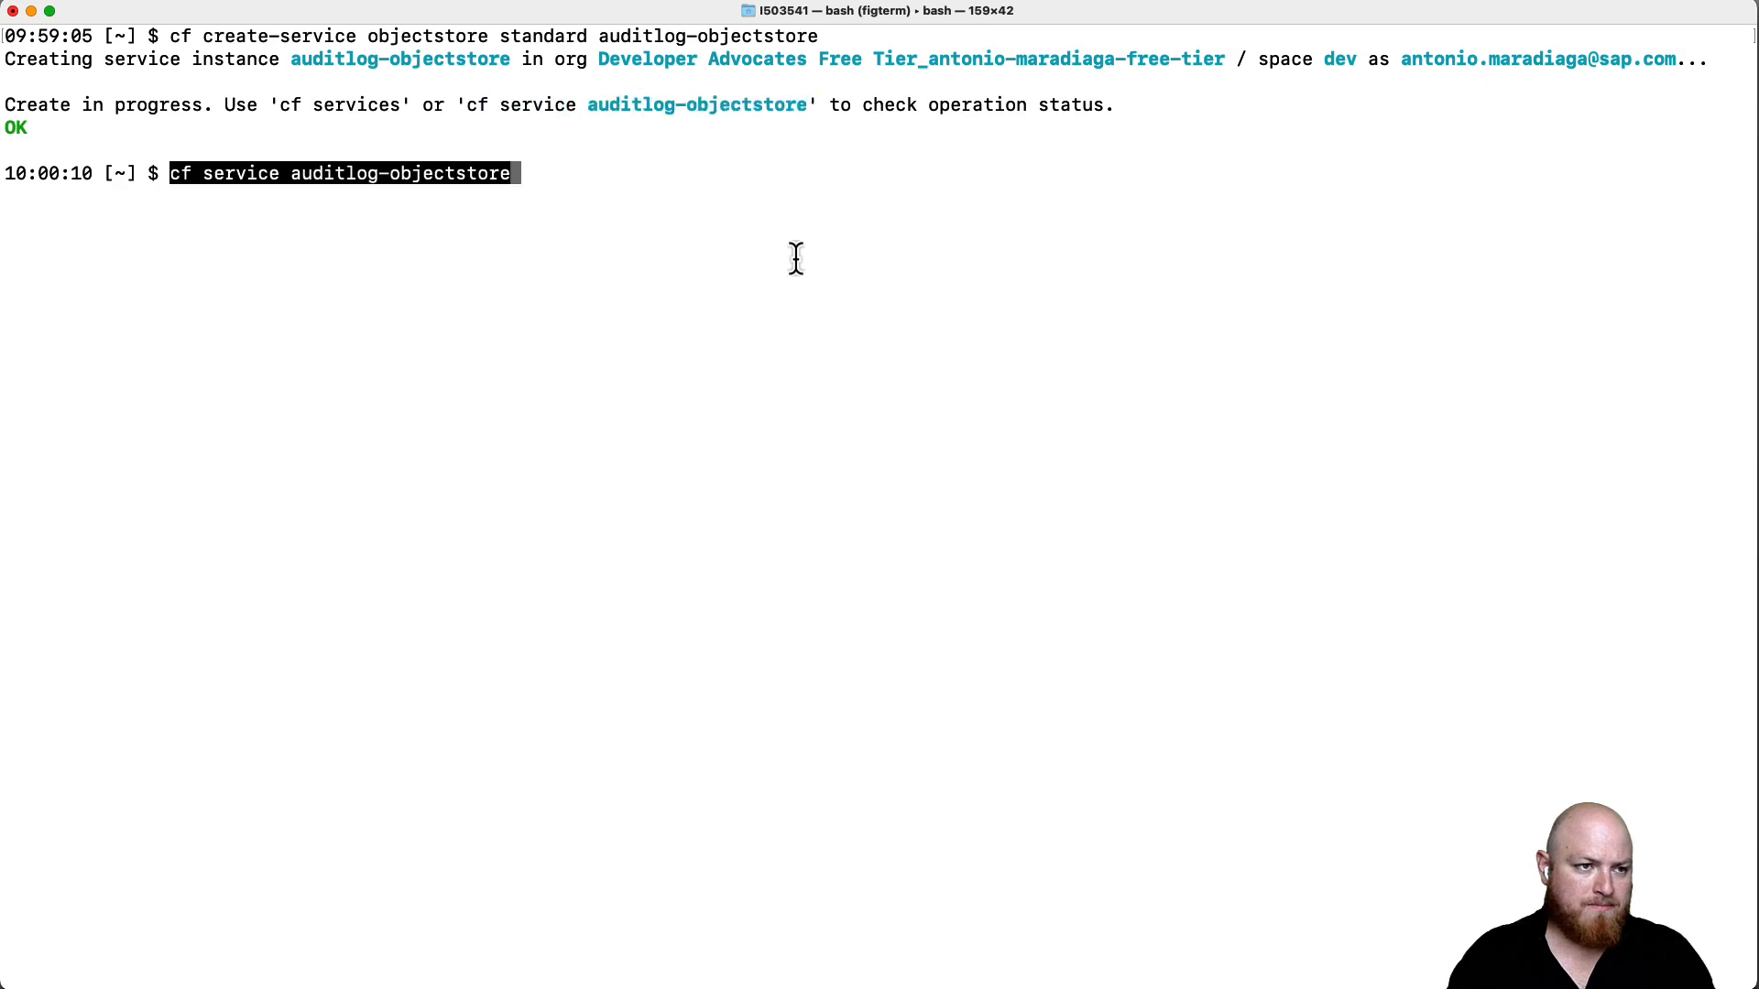
key("Return")
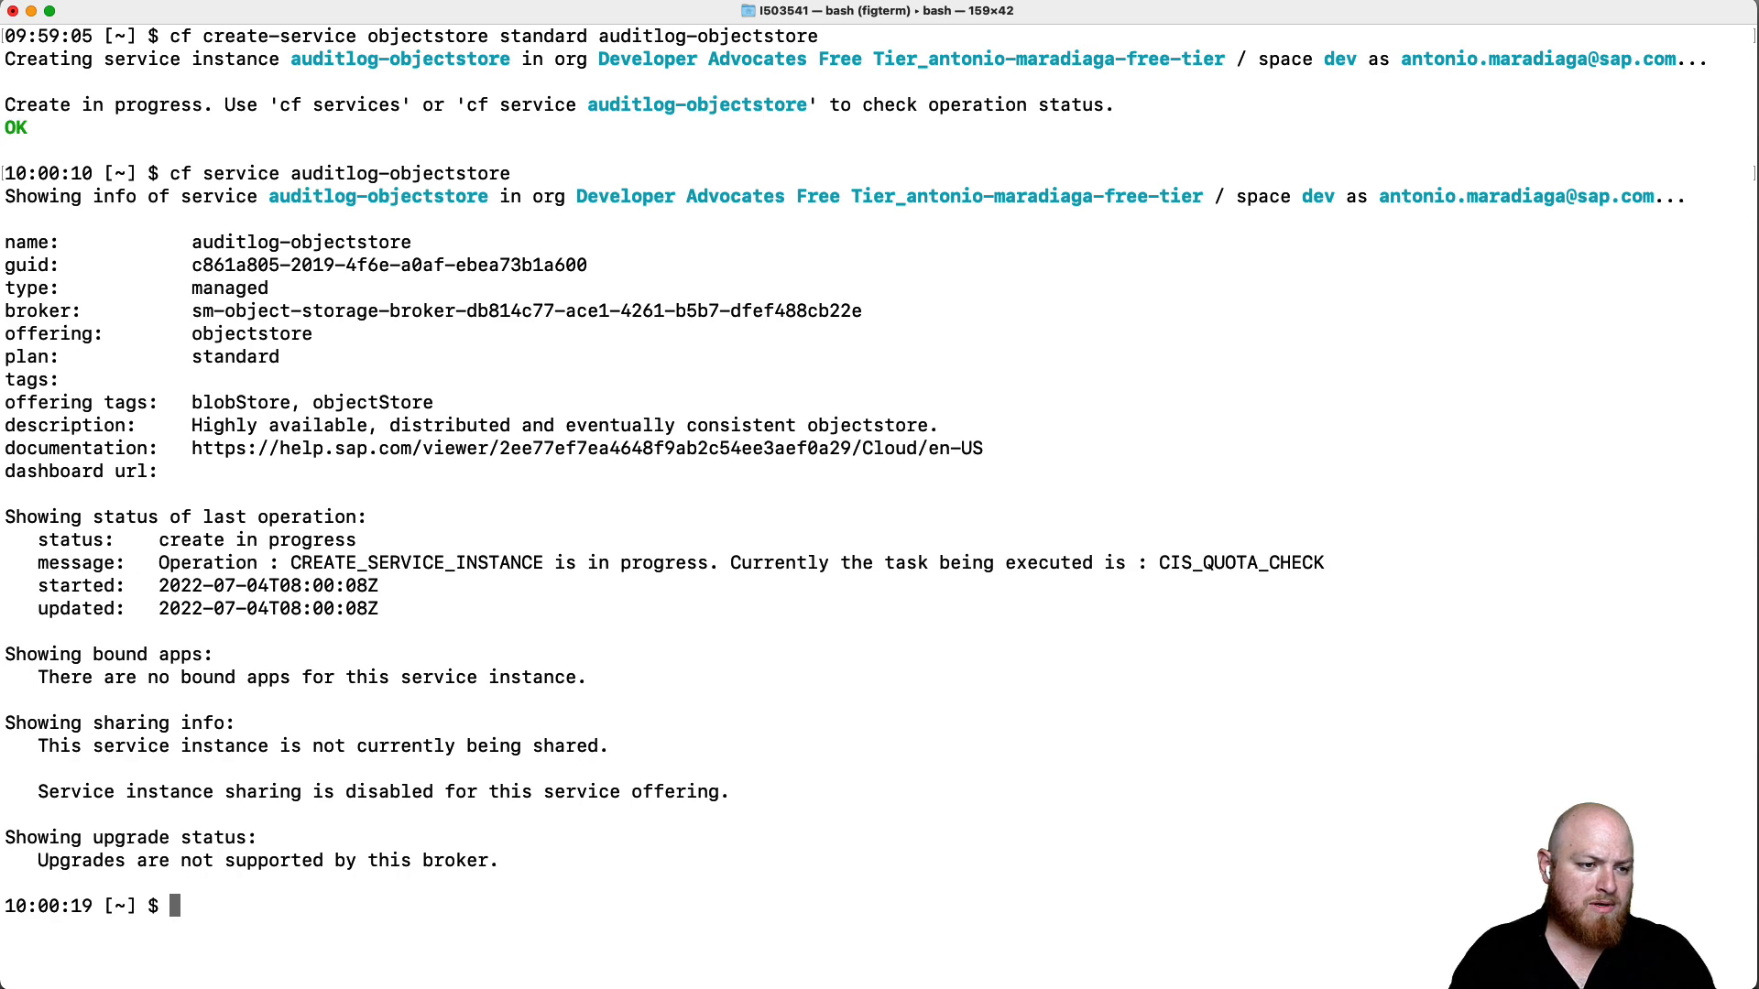
key("Up")
key("Return")
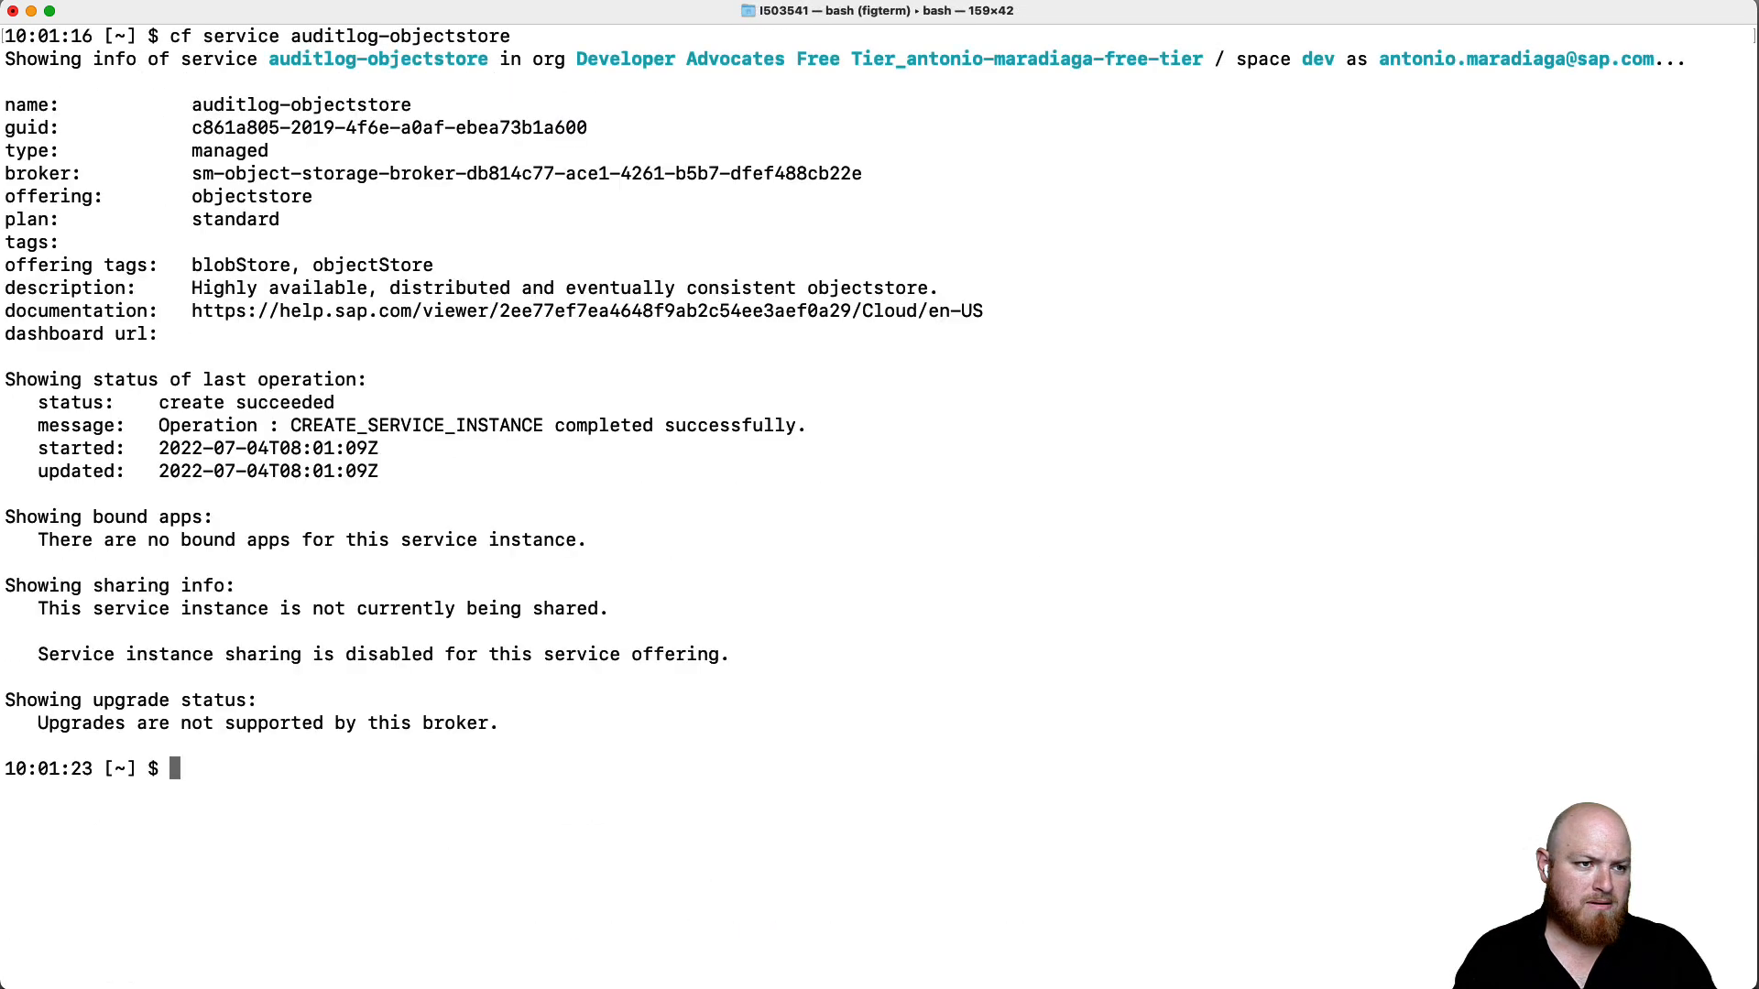
left_click_drag(156, 403, 378, 403)
left_click(378, 403)
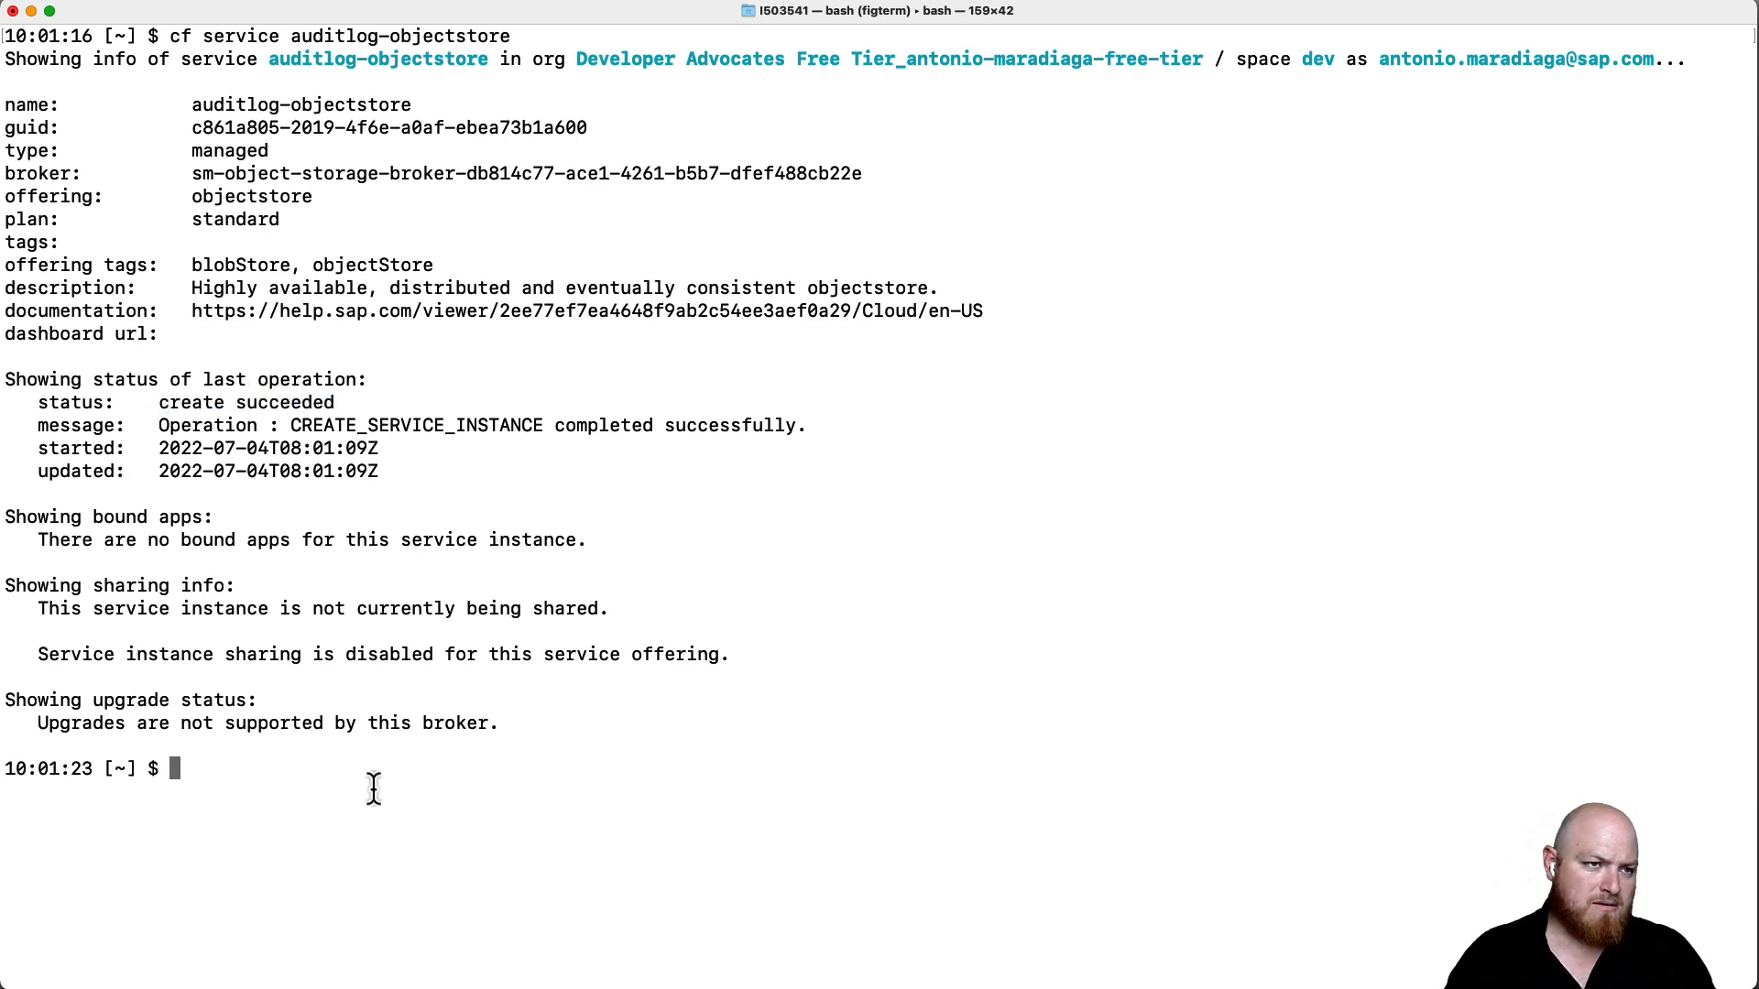
- Run cf create-service-key to create key auditlog-objectstore-sk for auditlog-objectstore
type("cf creat")
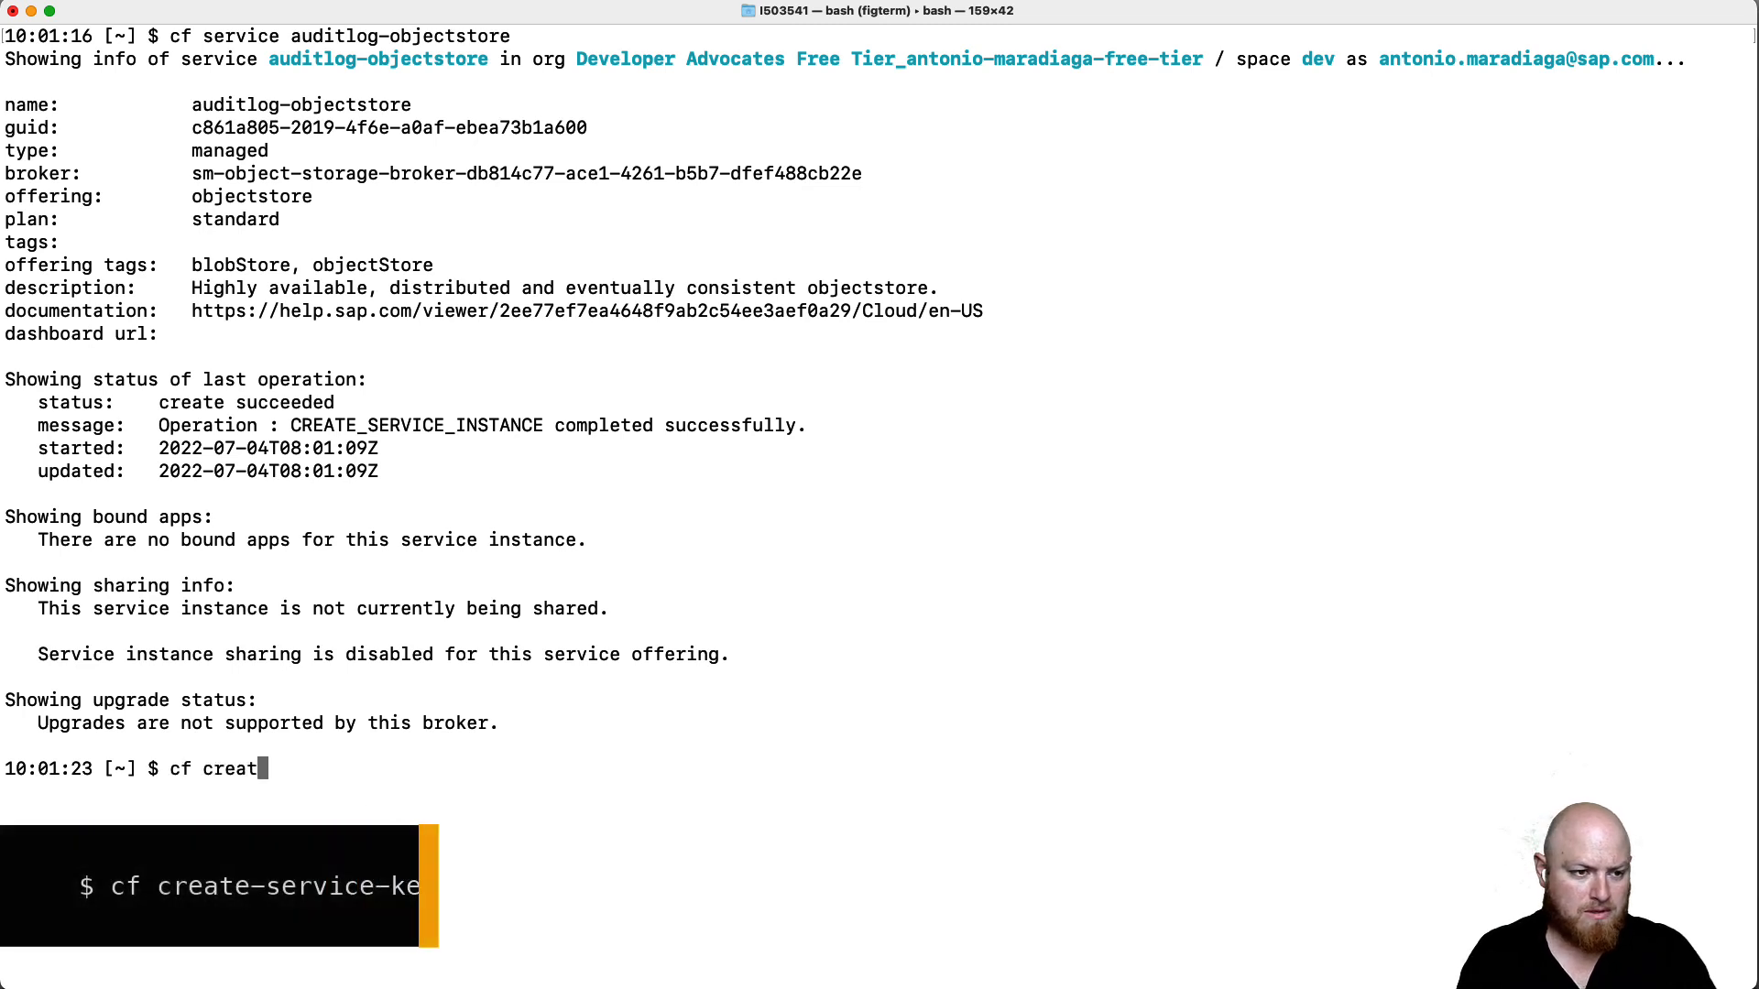
type("e-service-key aud")
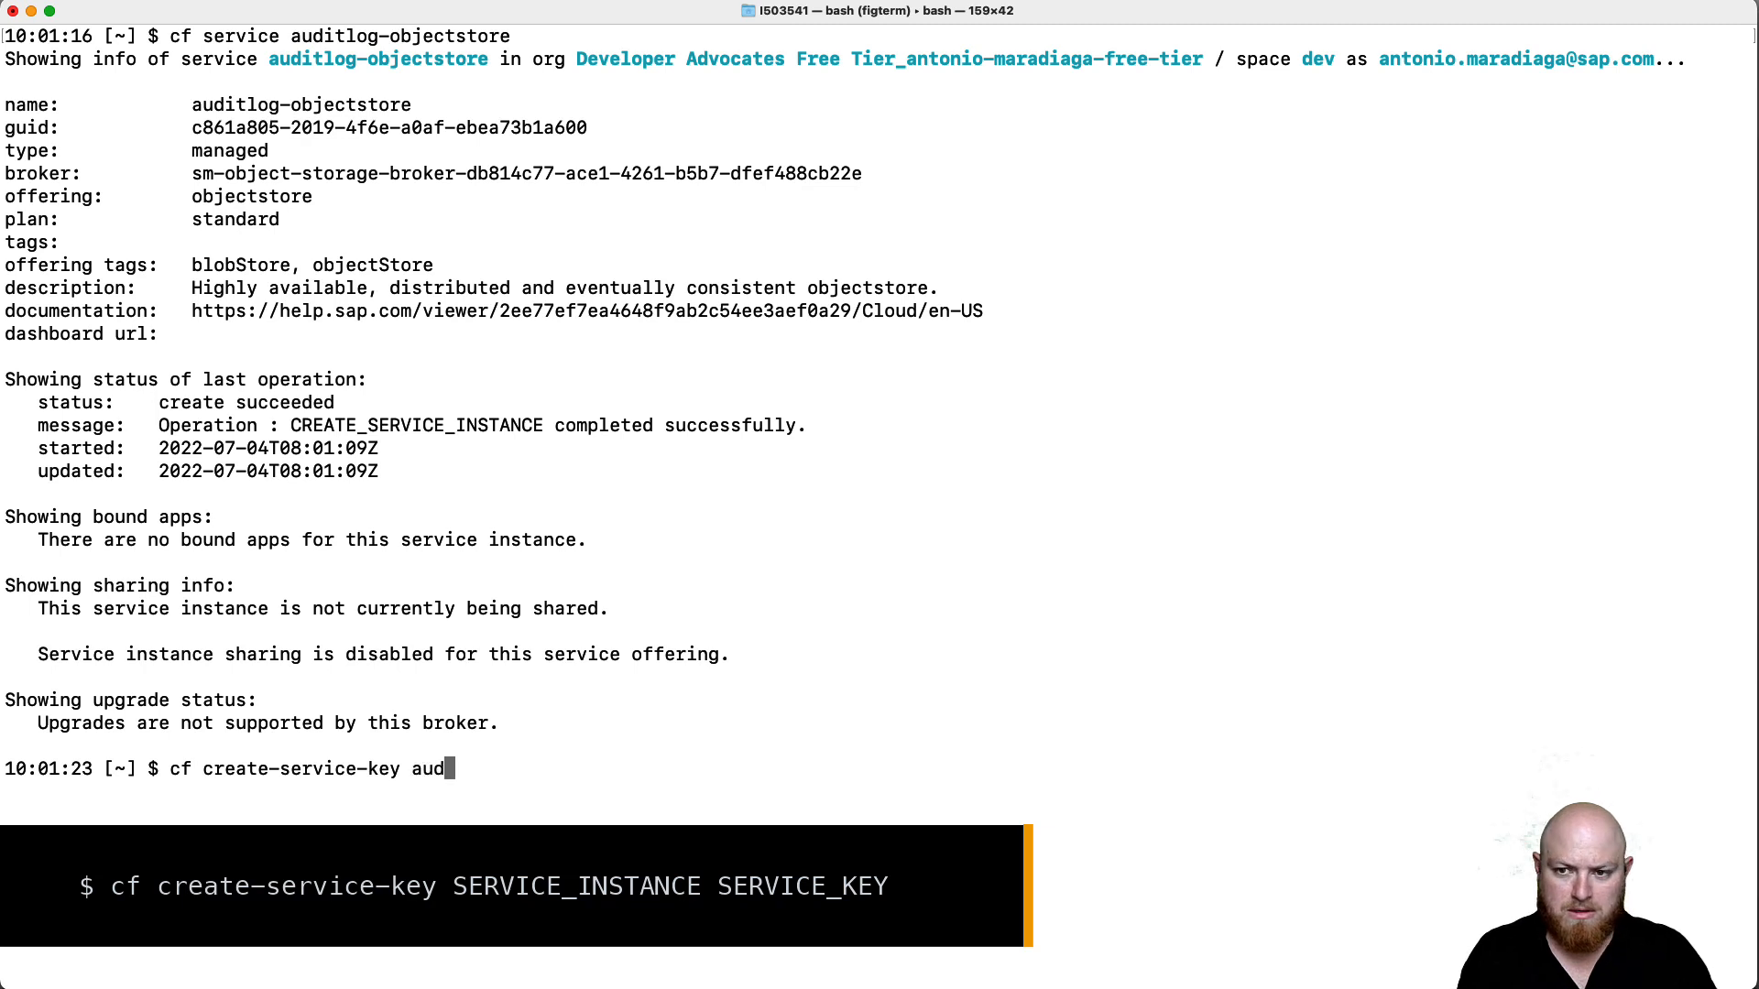
type("itlog-o")
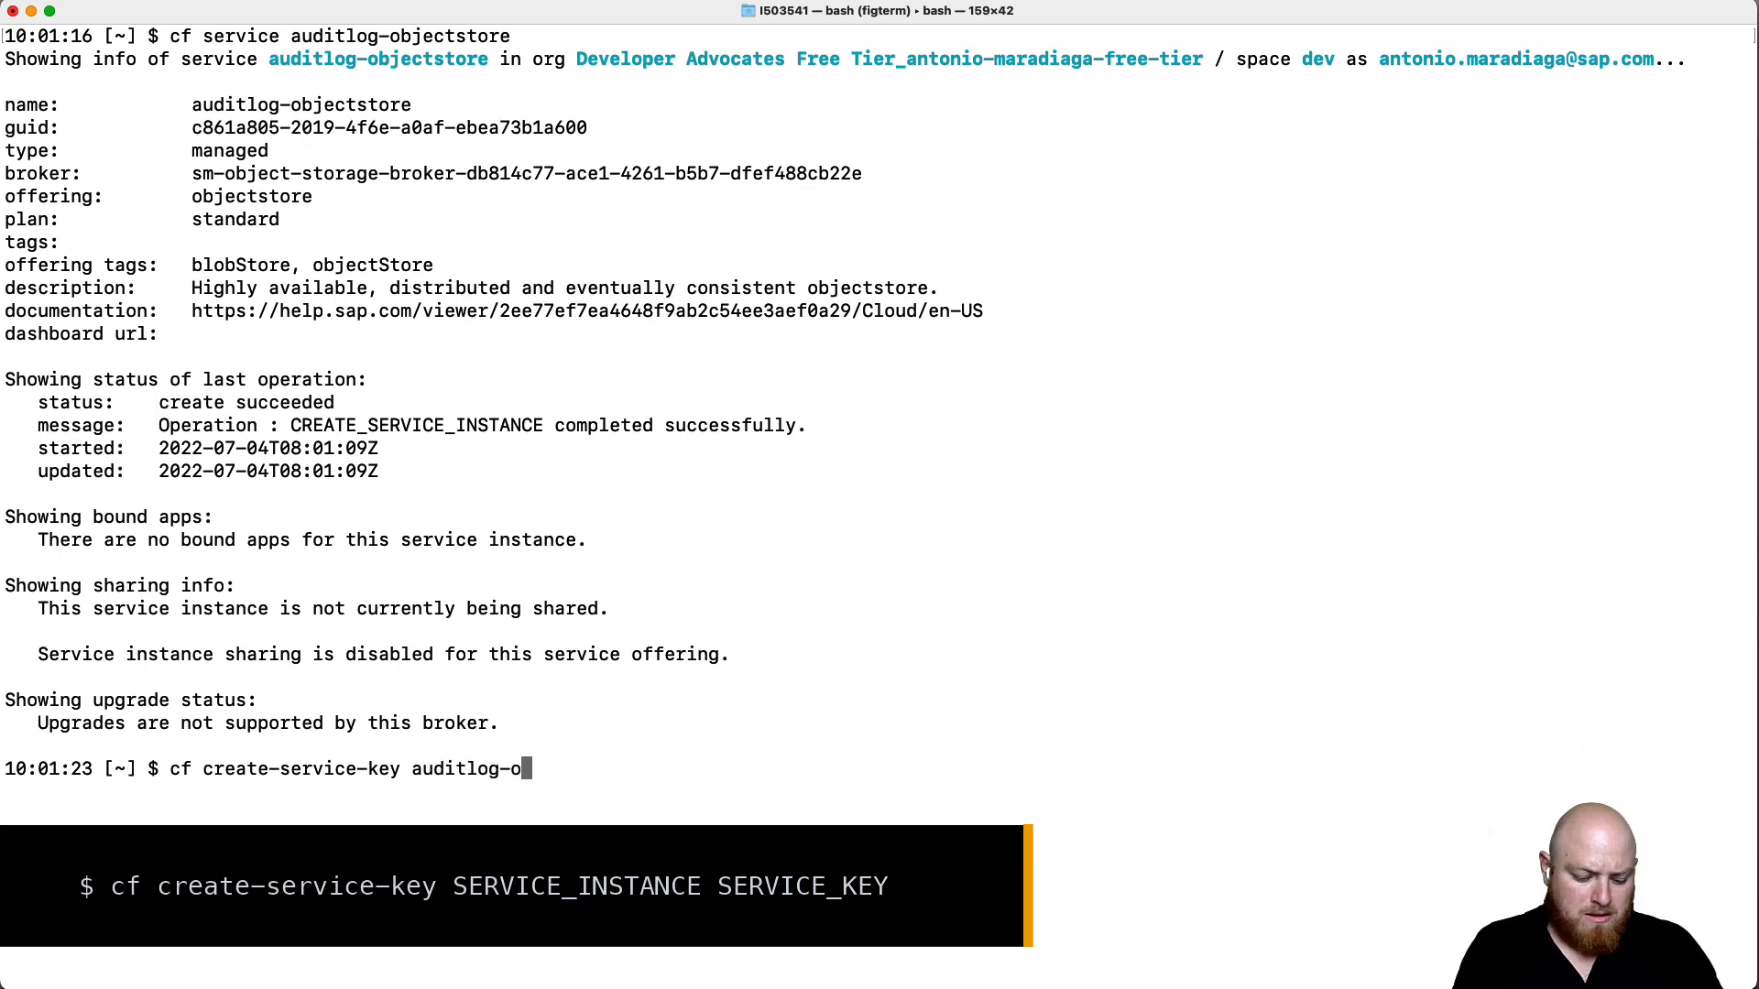
type("bjects")
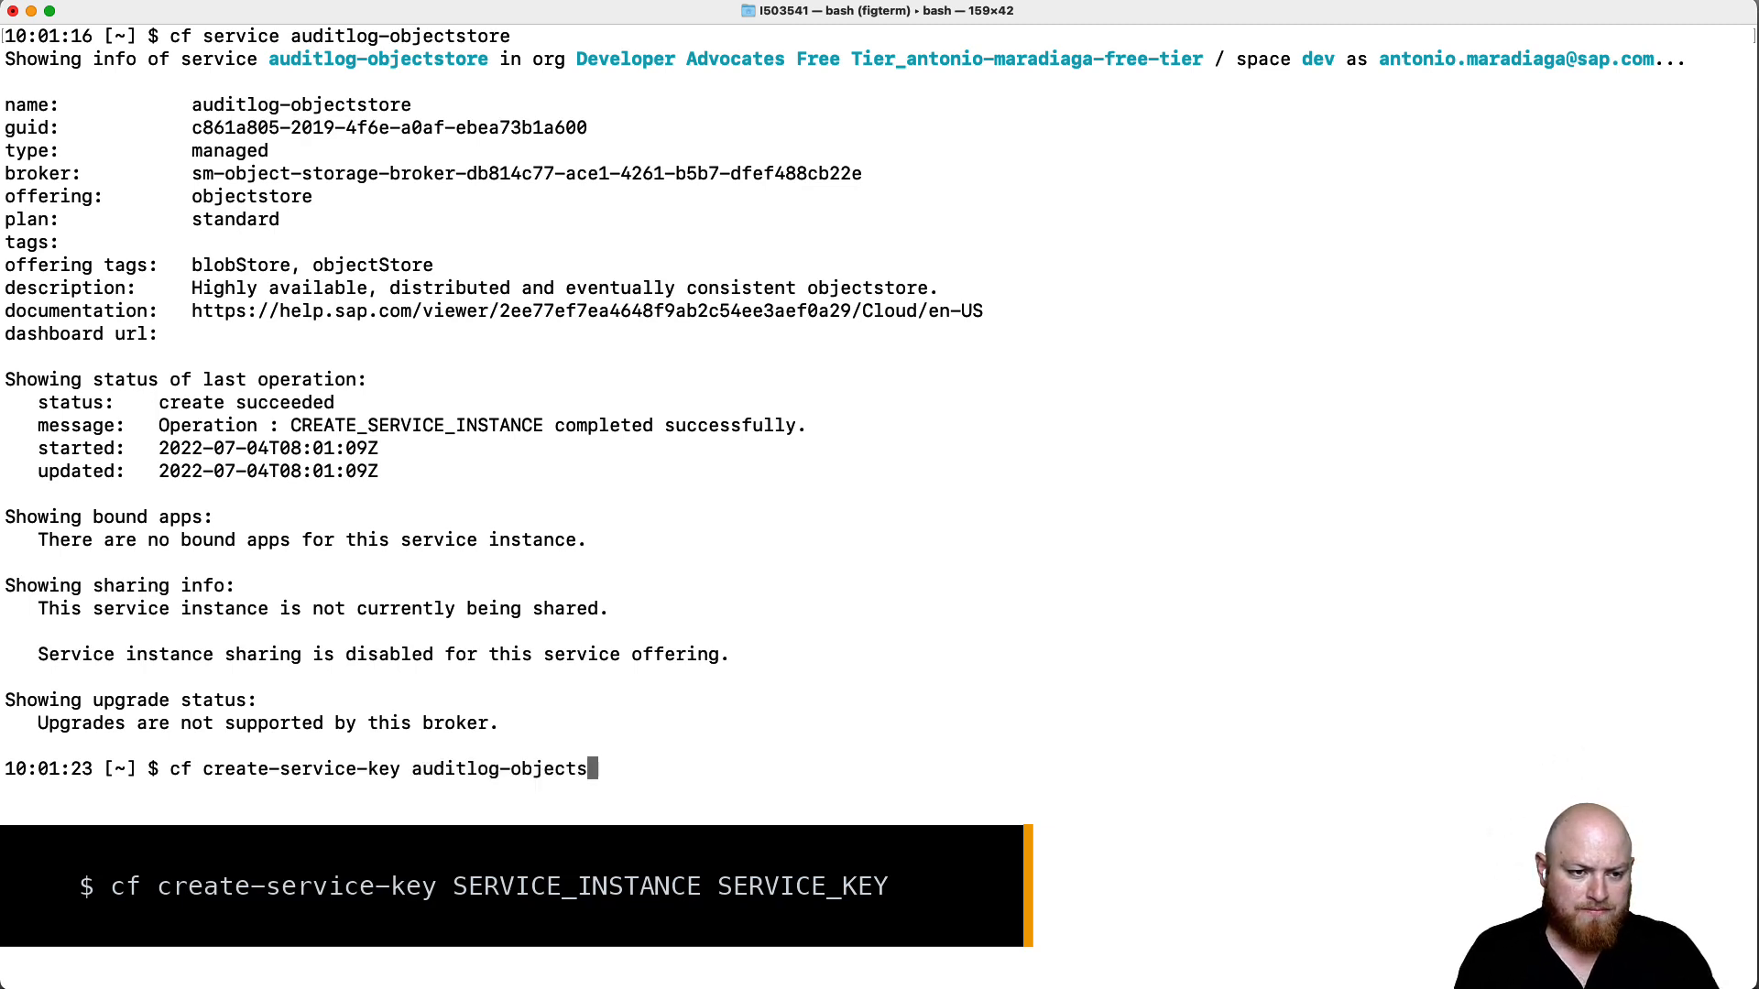
type("tore audit")
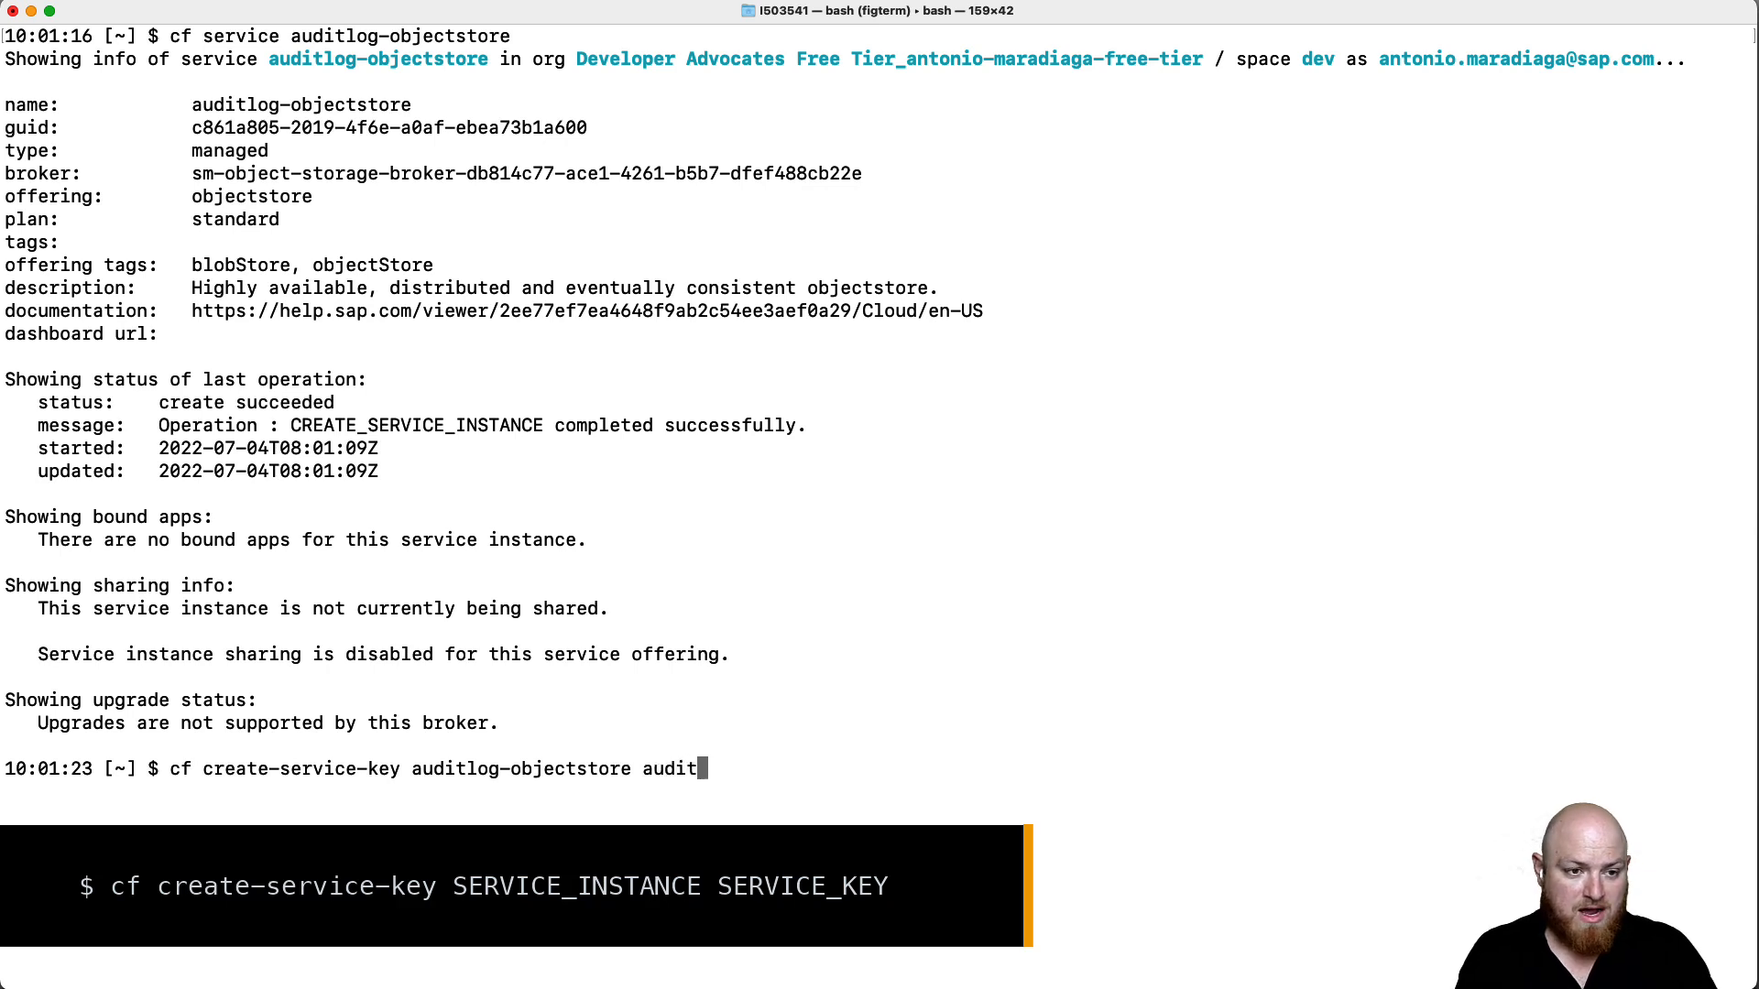
type("log-objectstor")
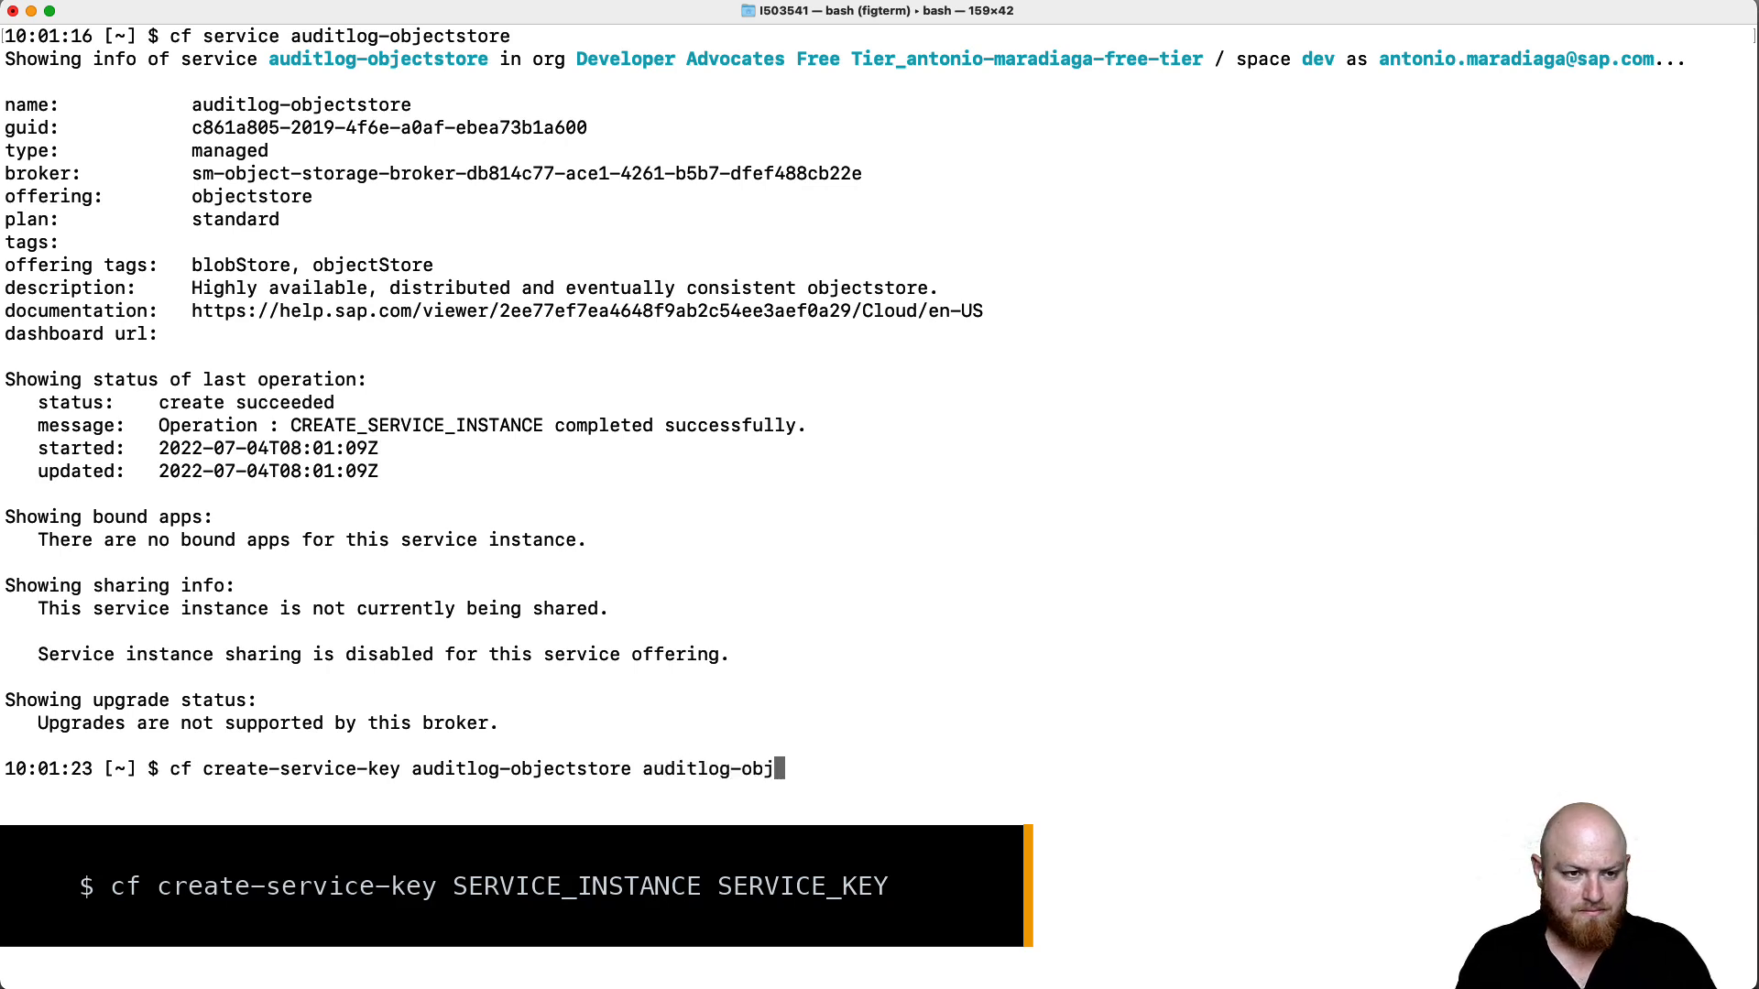
type("e-sk")
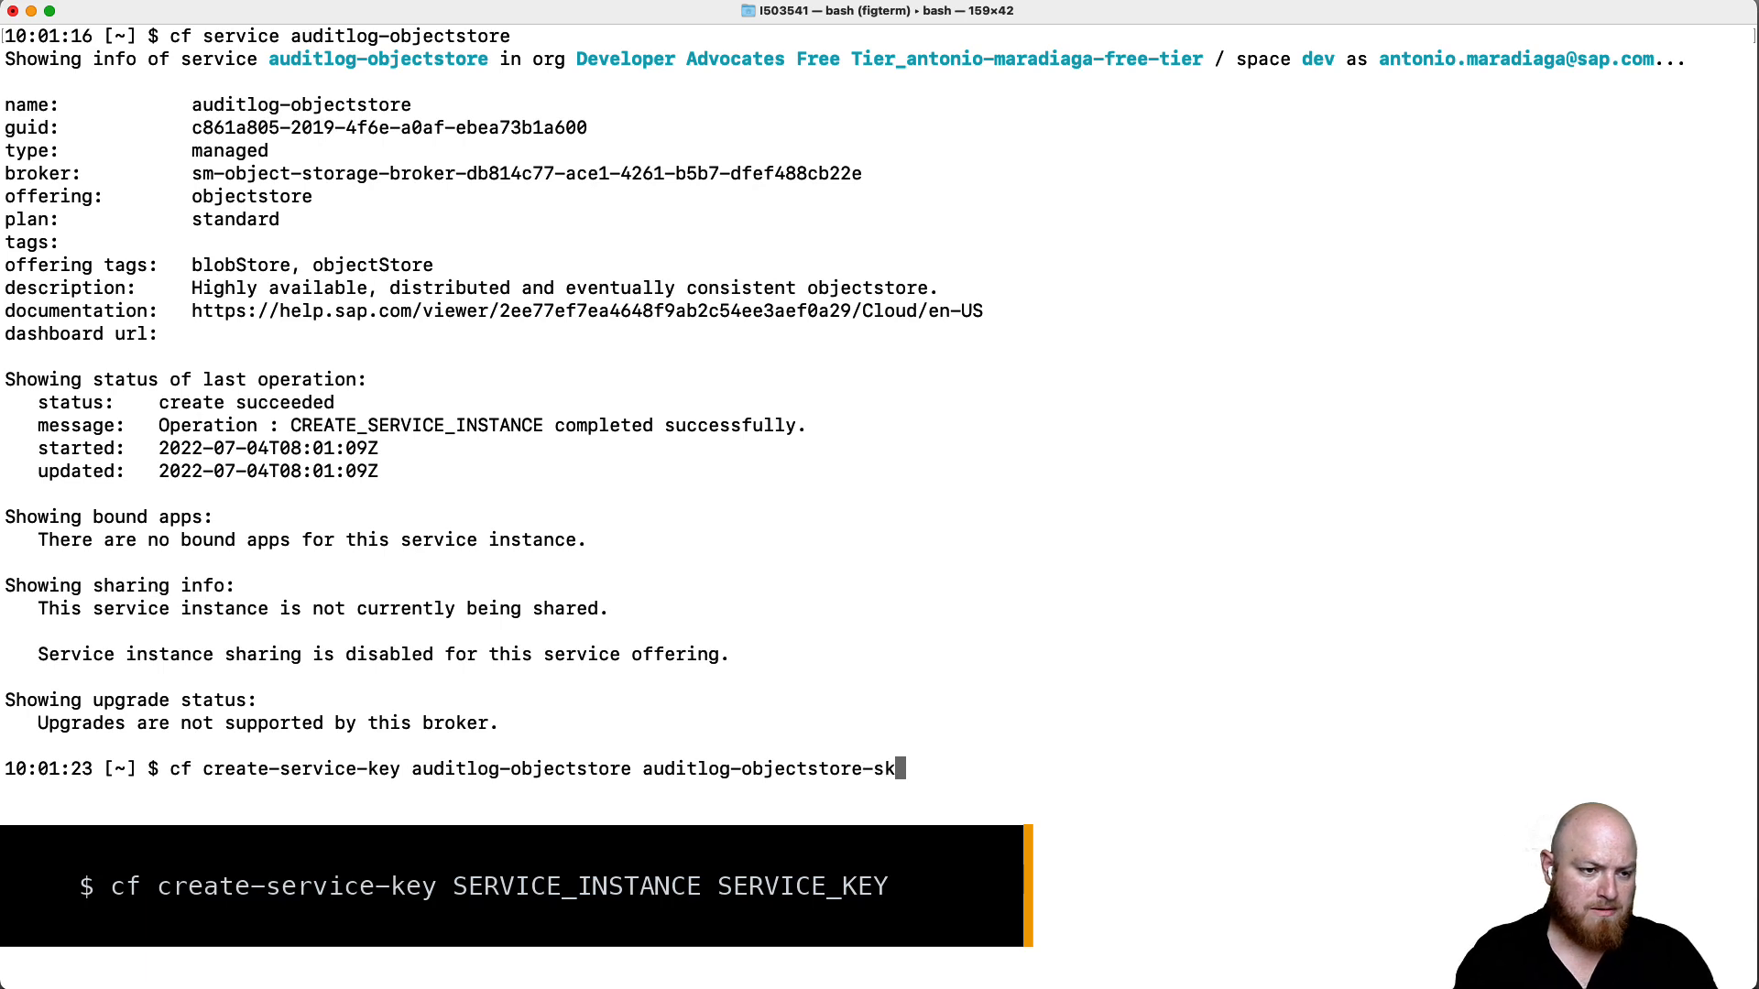
key("Return")
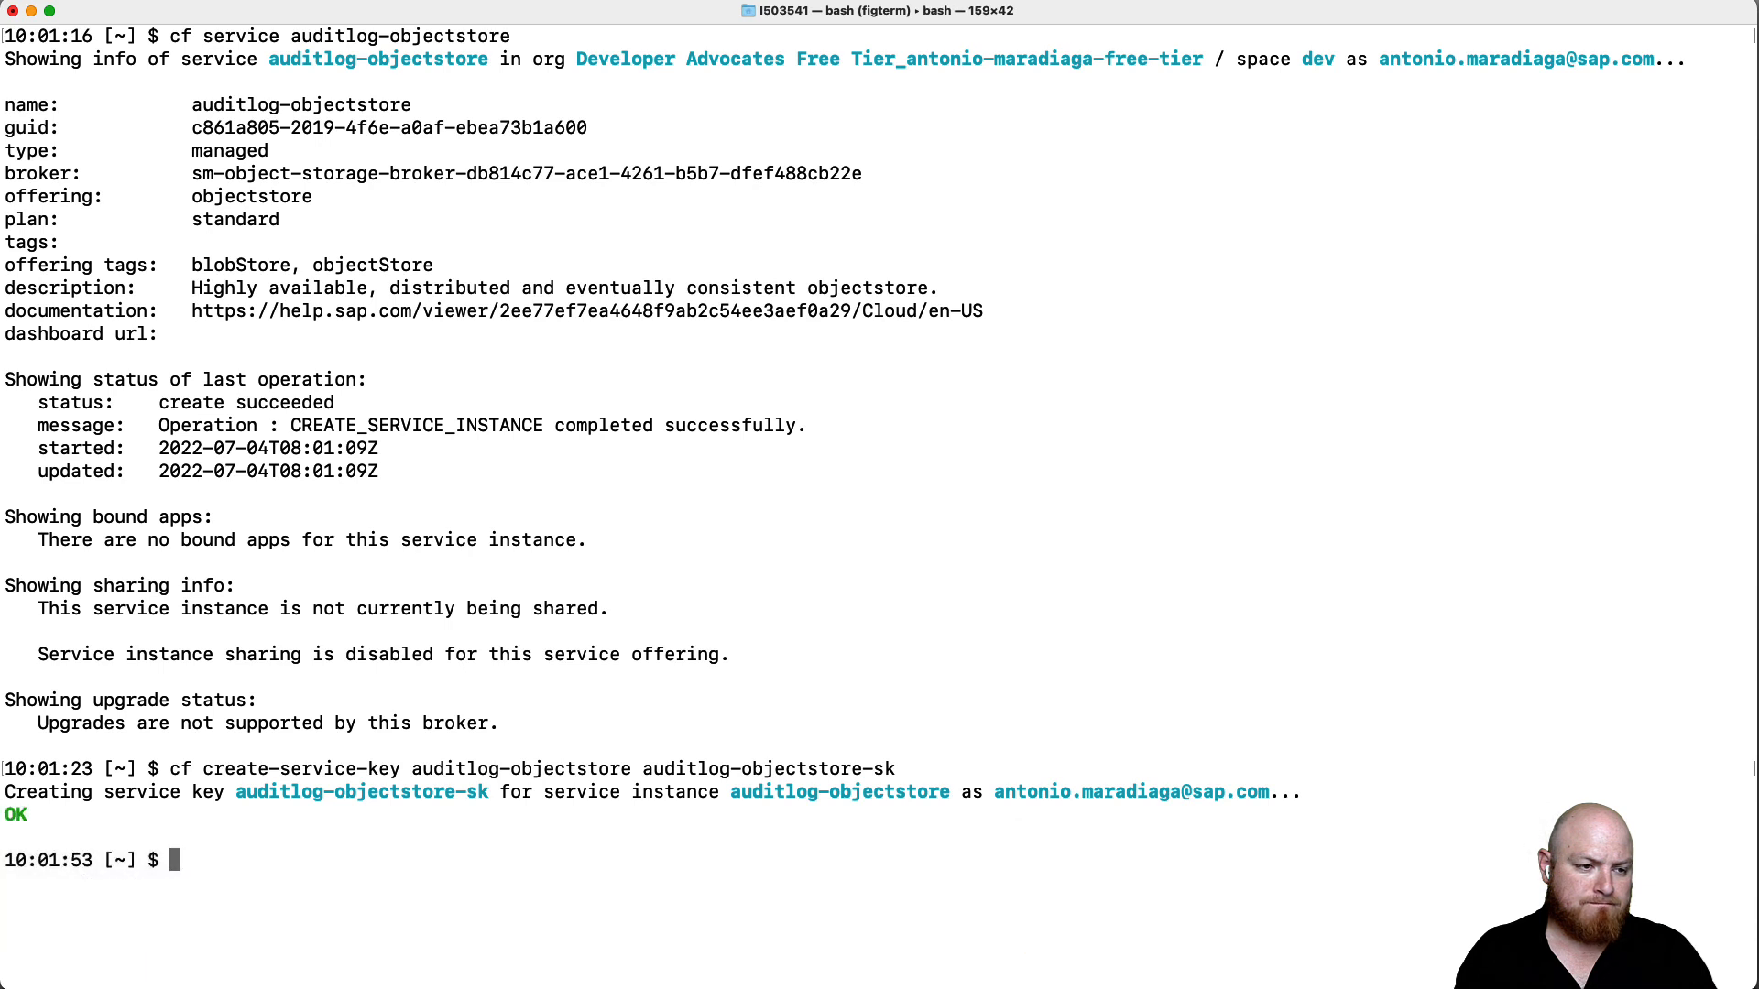
- Clear the screen and print the auditlog-objectstore-sk service key's credentials
type("clear")
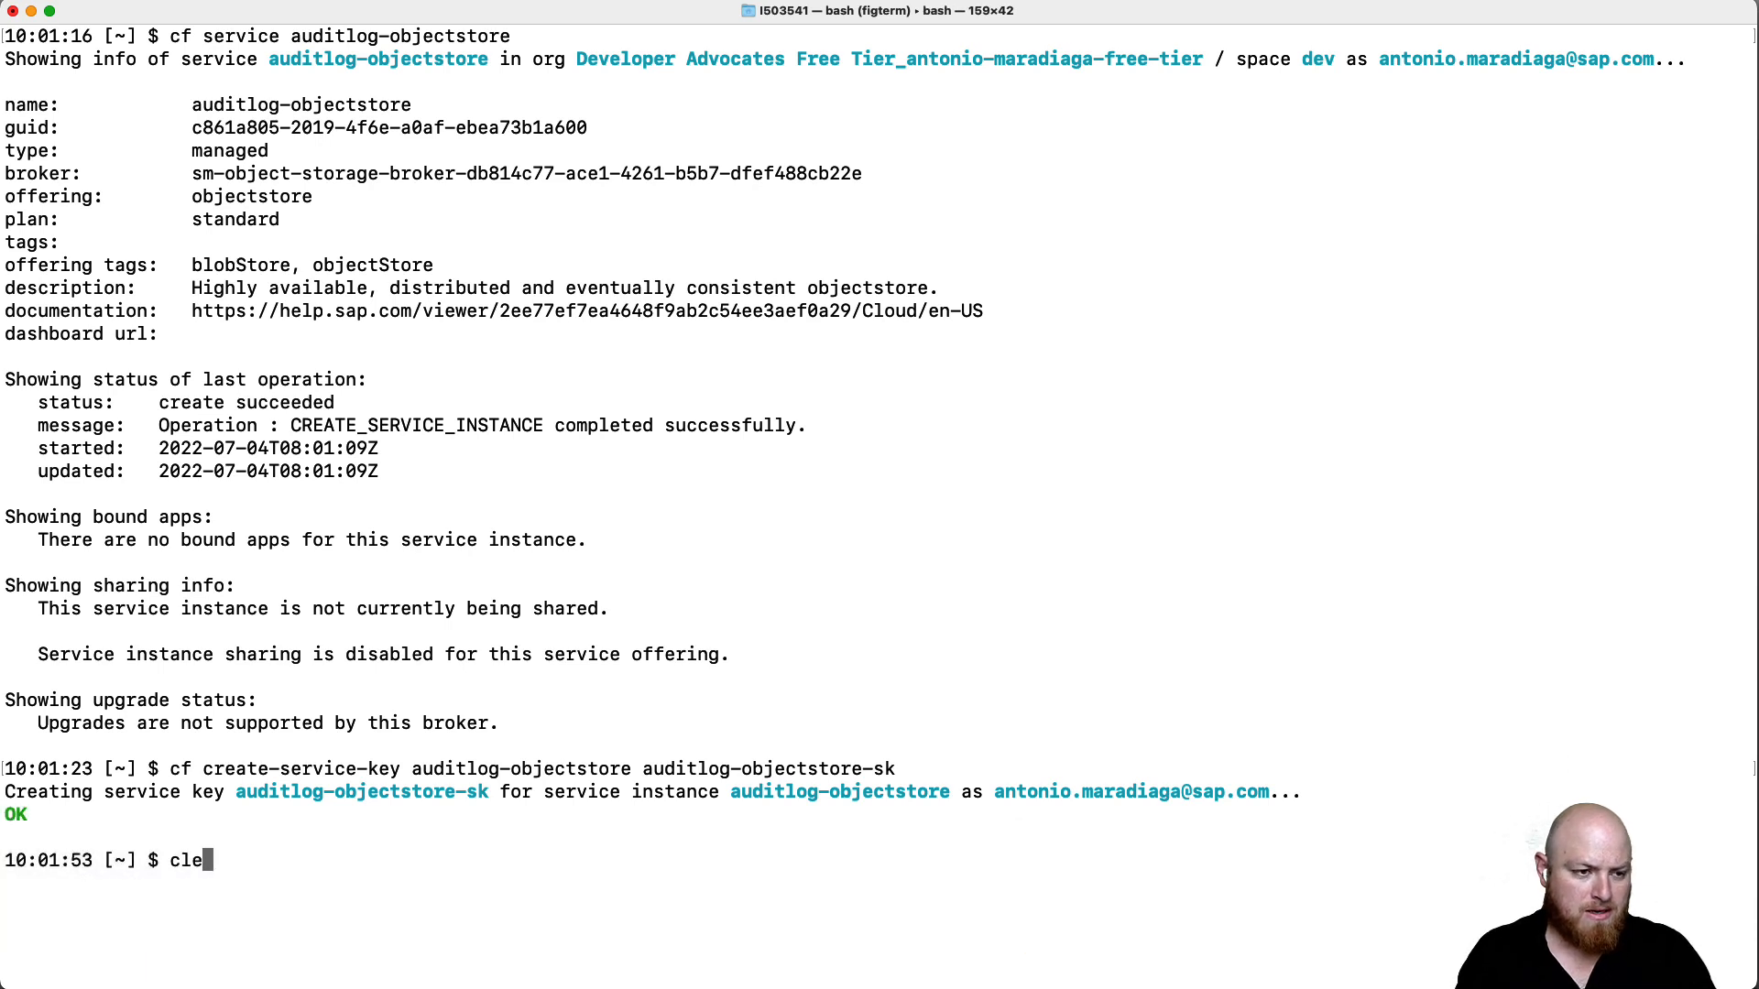
key("Return")
type("cf ")
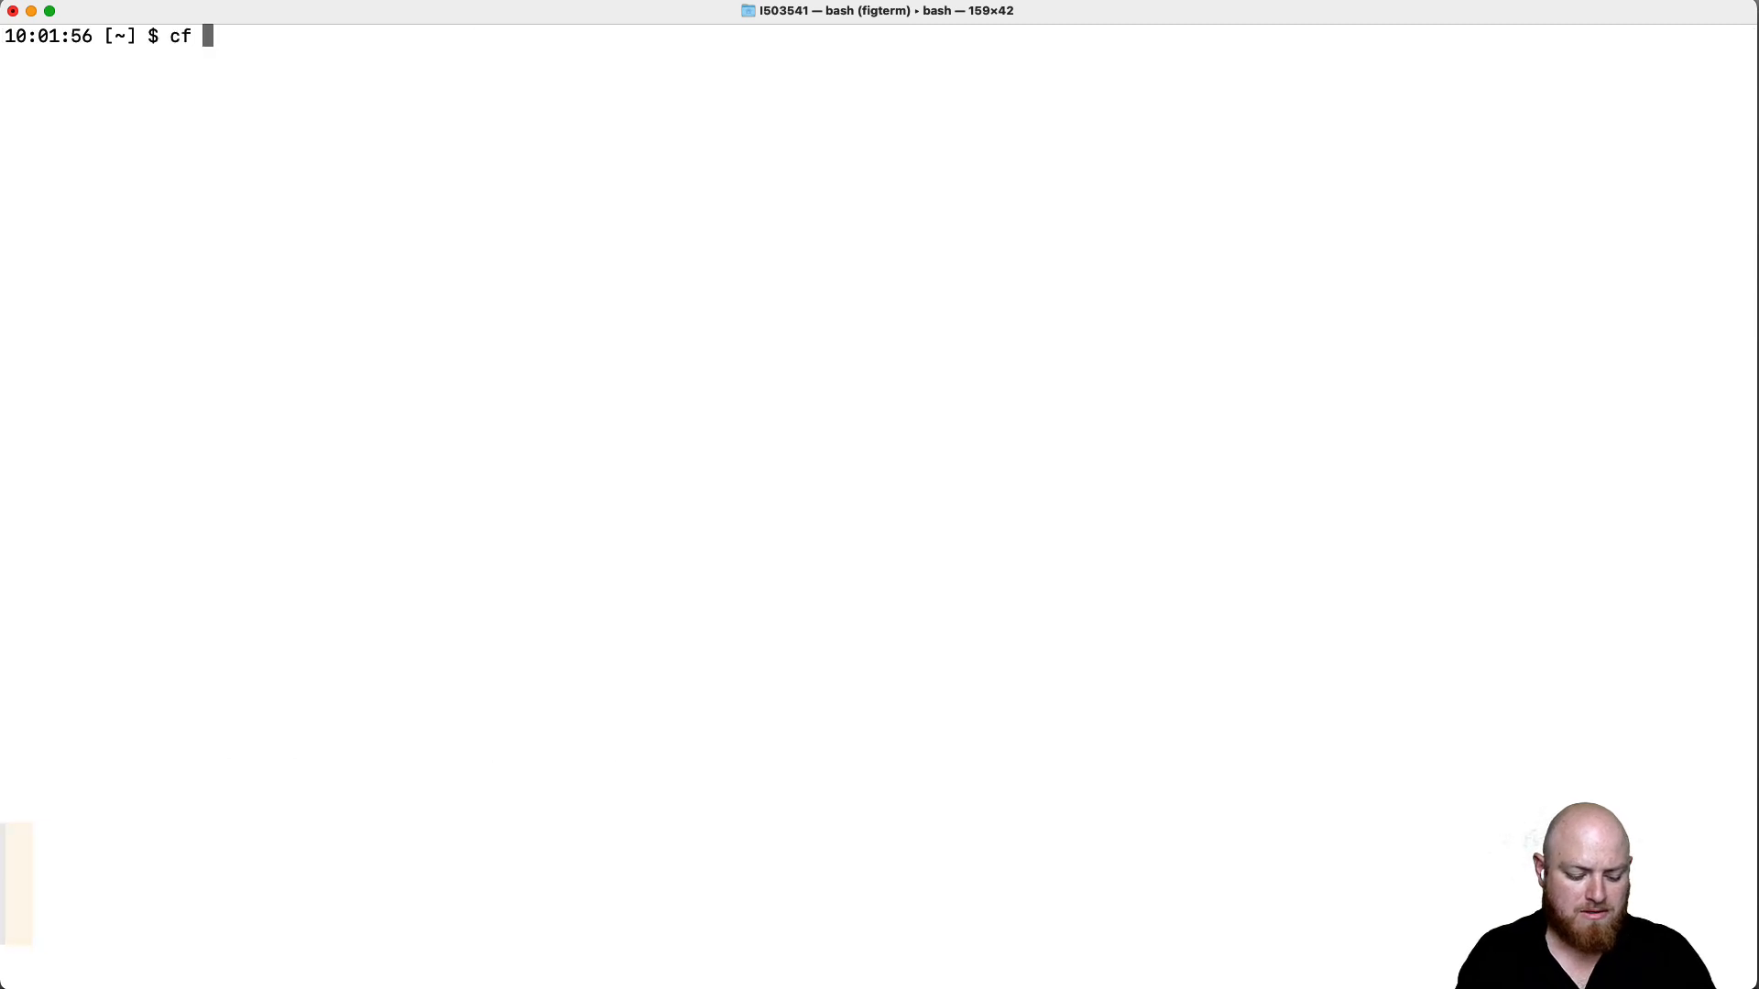
type("service-key")
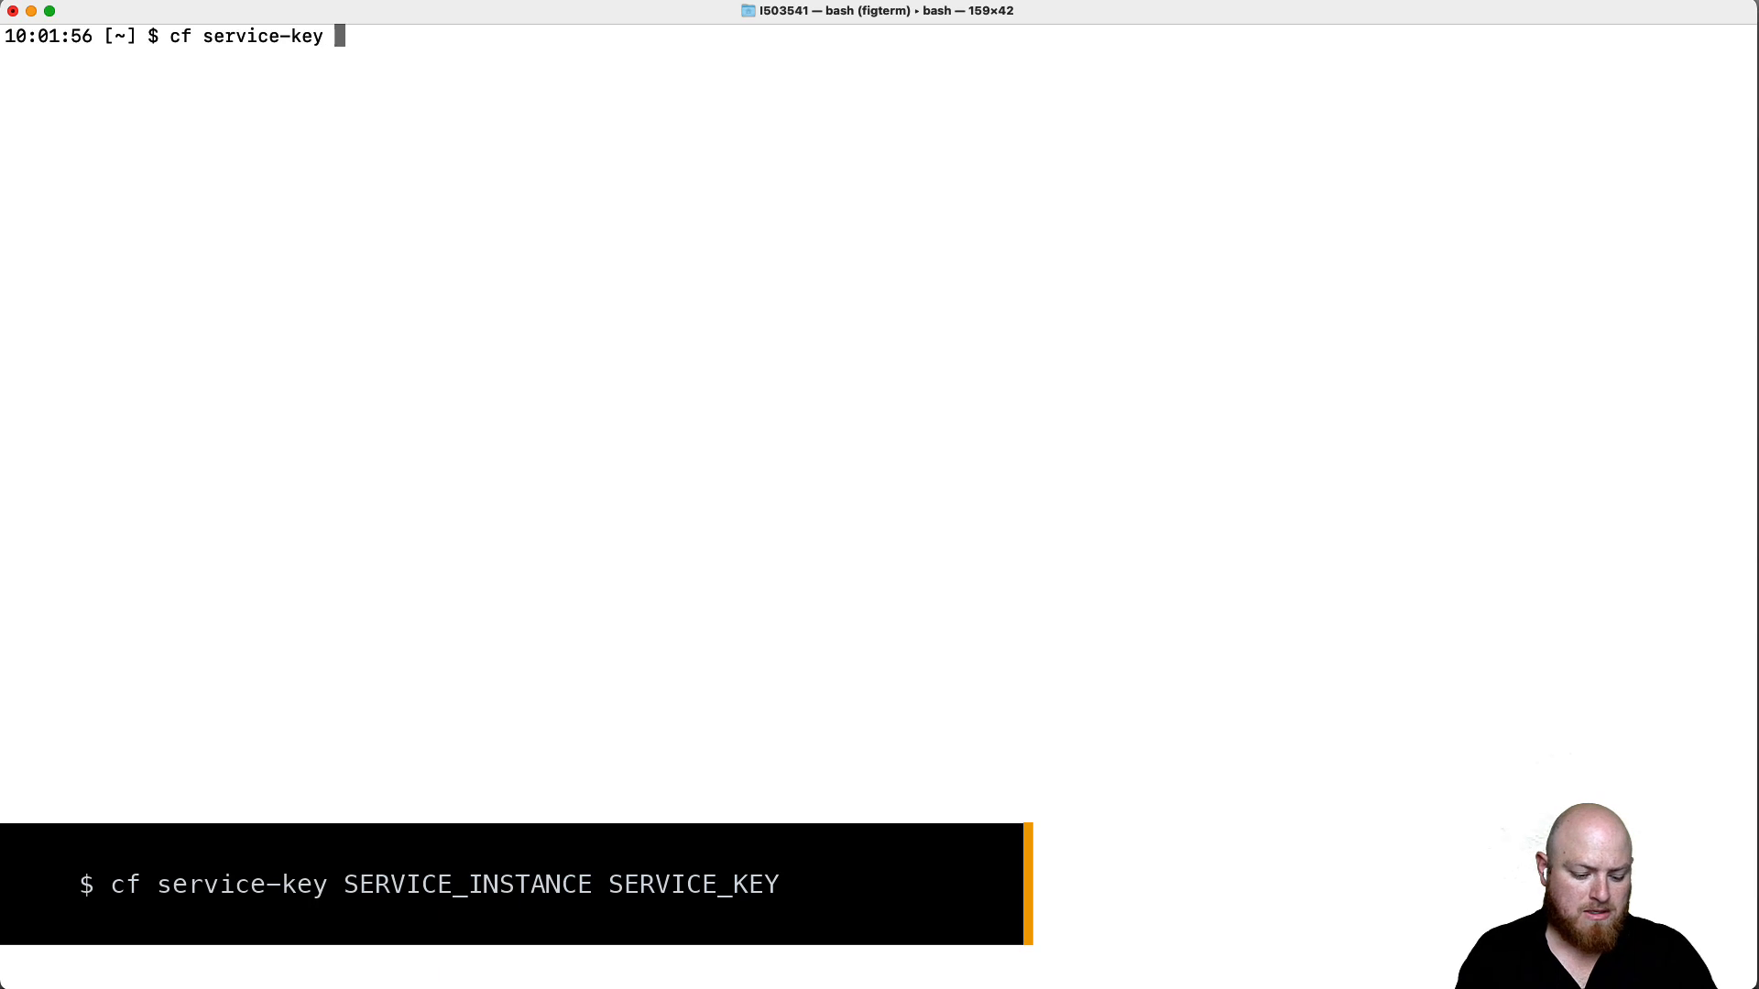
type(" auditlo")
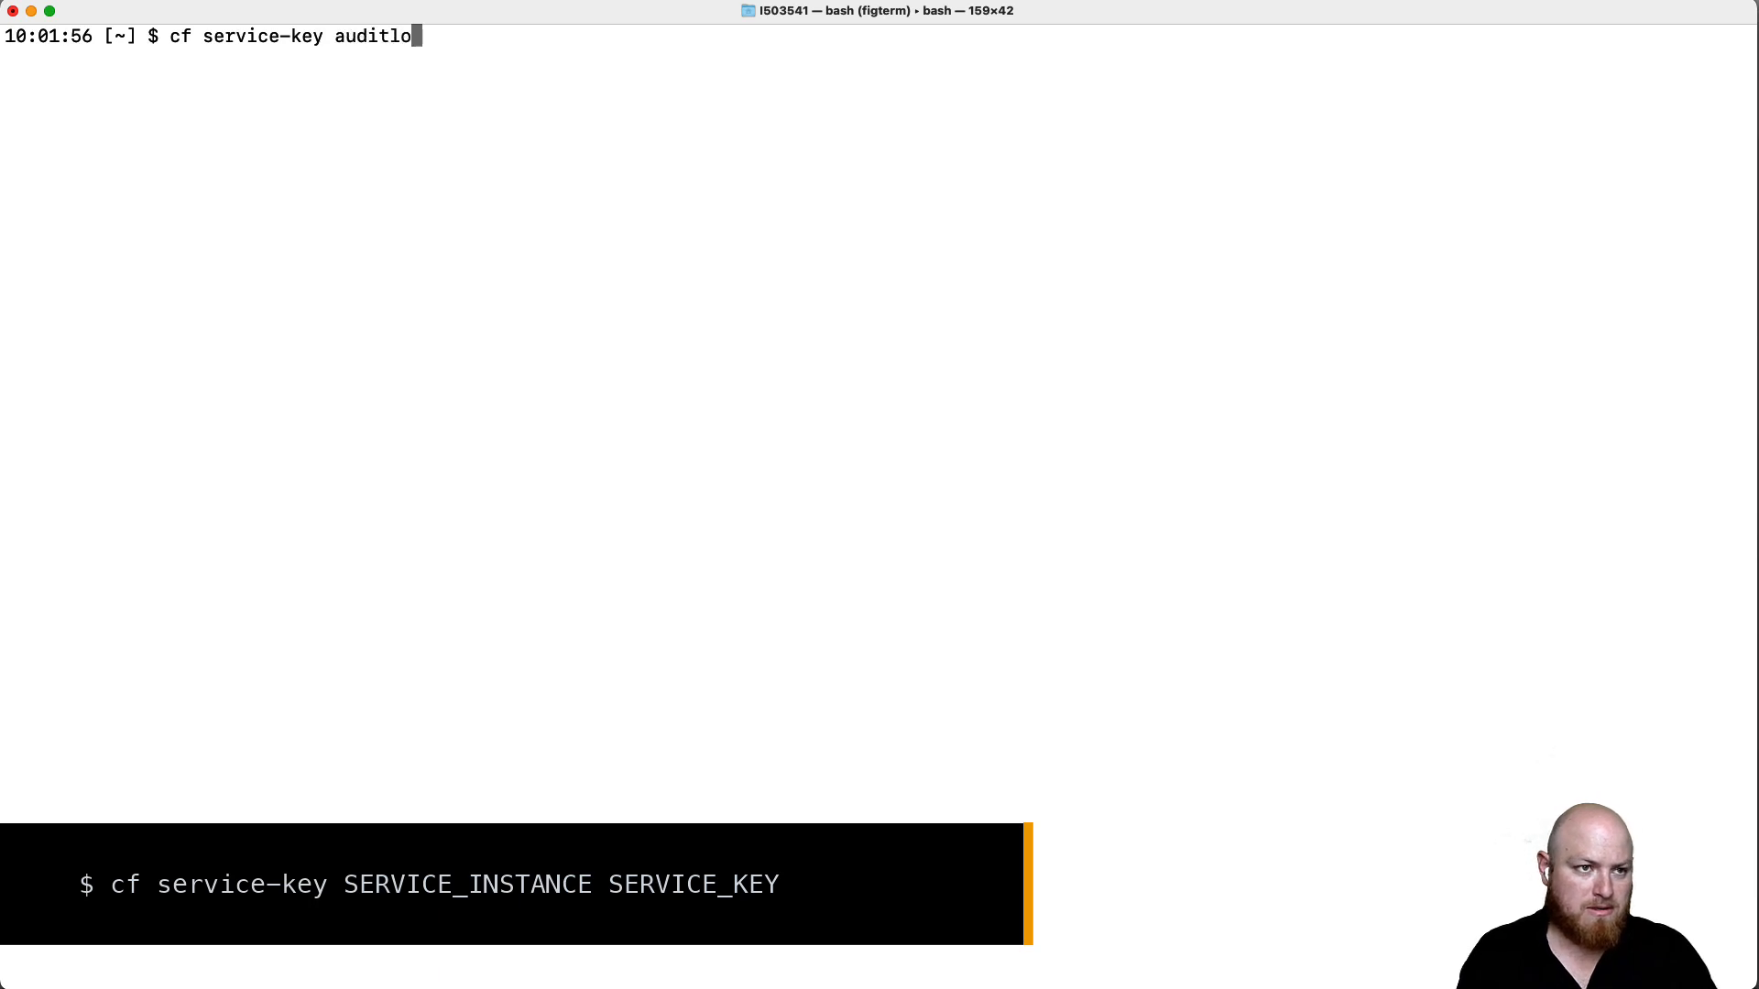
type("g-objectstore")
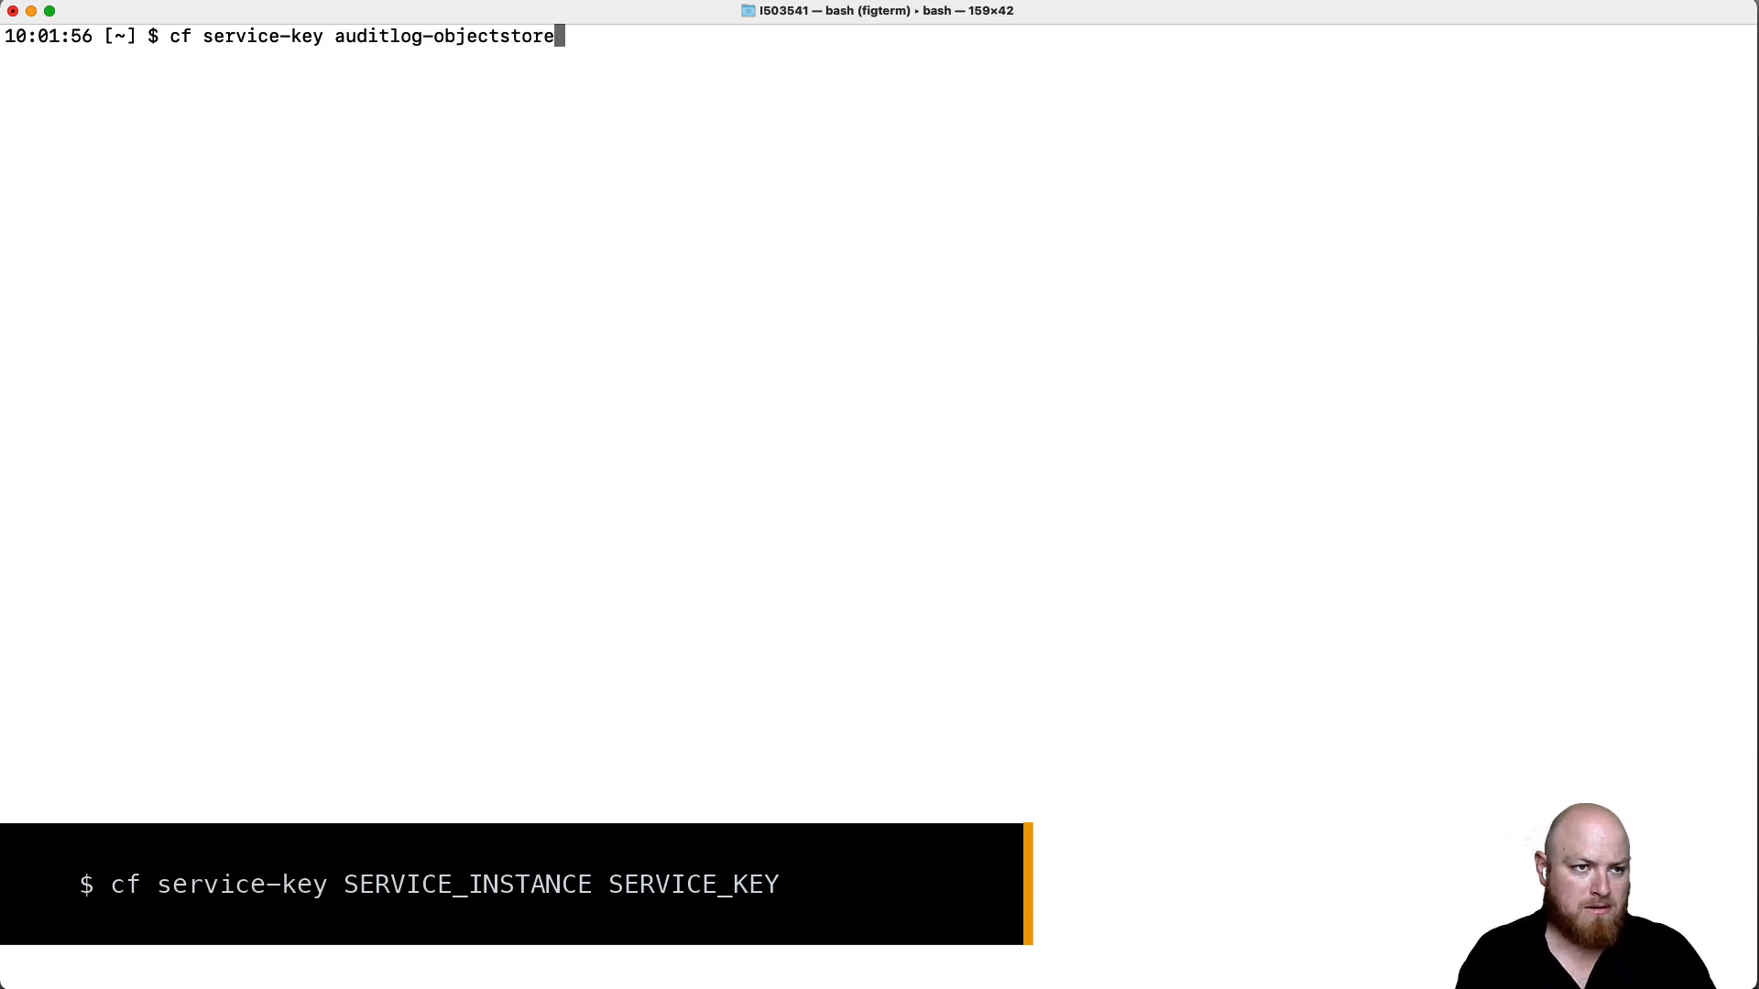
type(" auditlog-object")
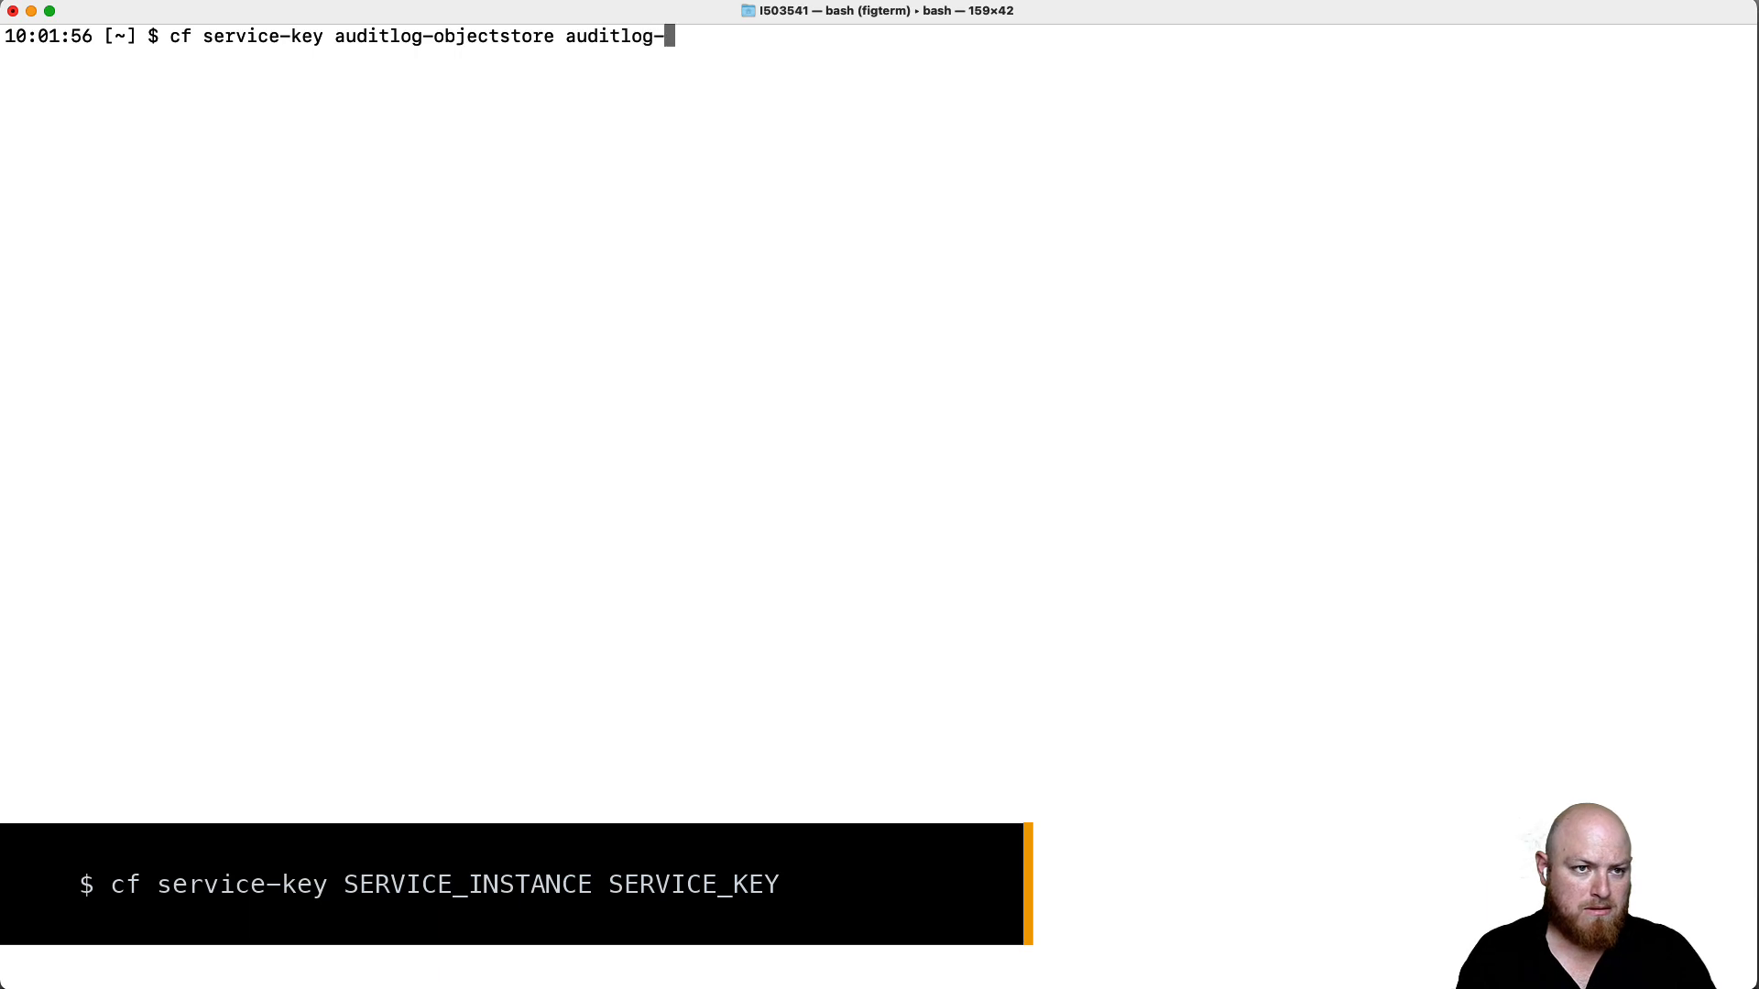
type("store-sk")
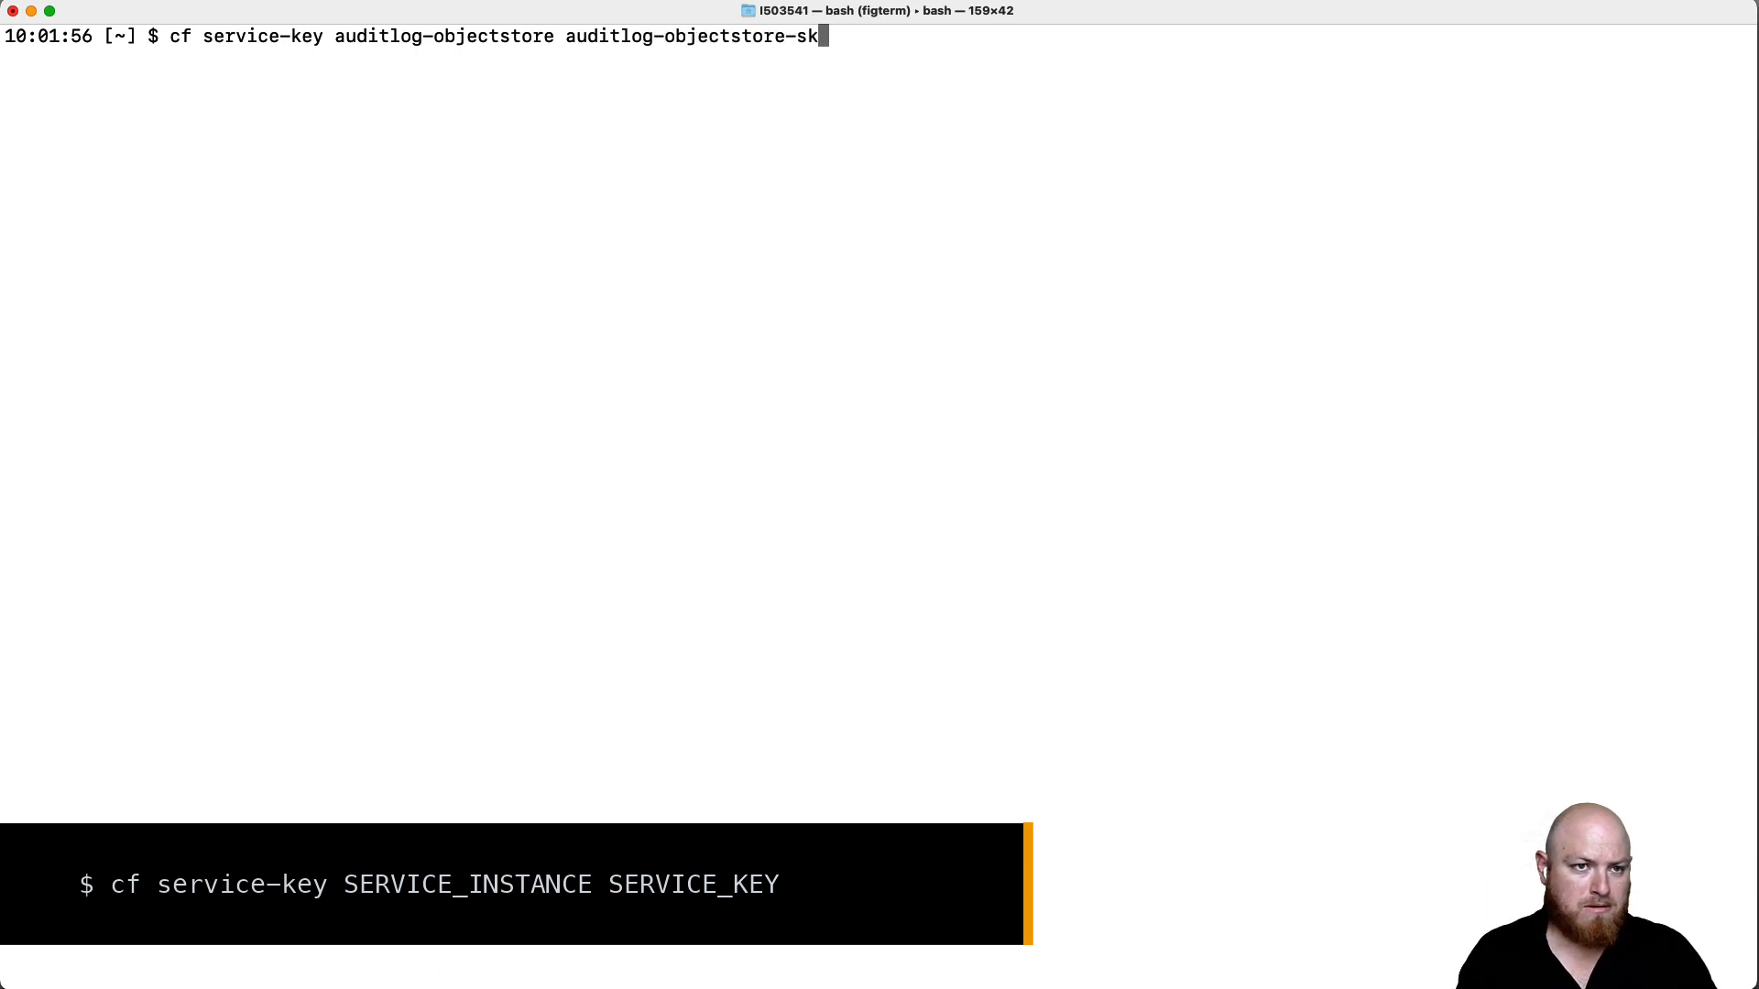
key("Return")
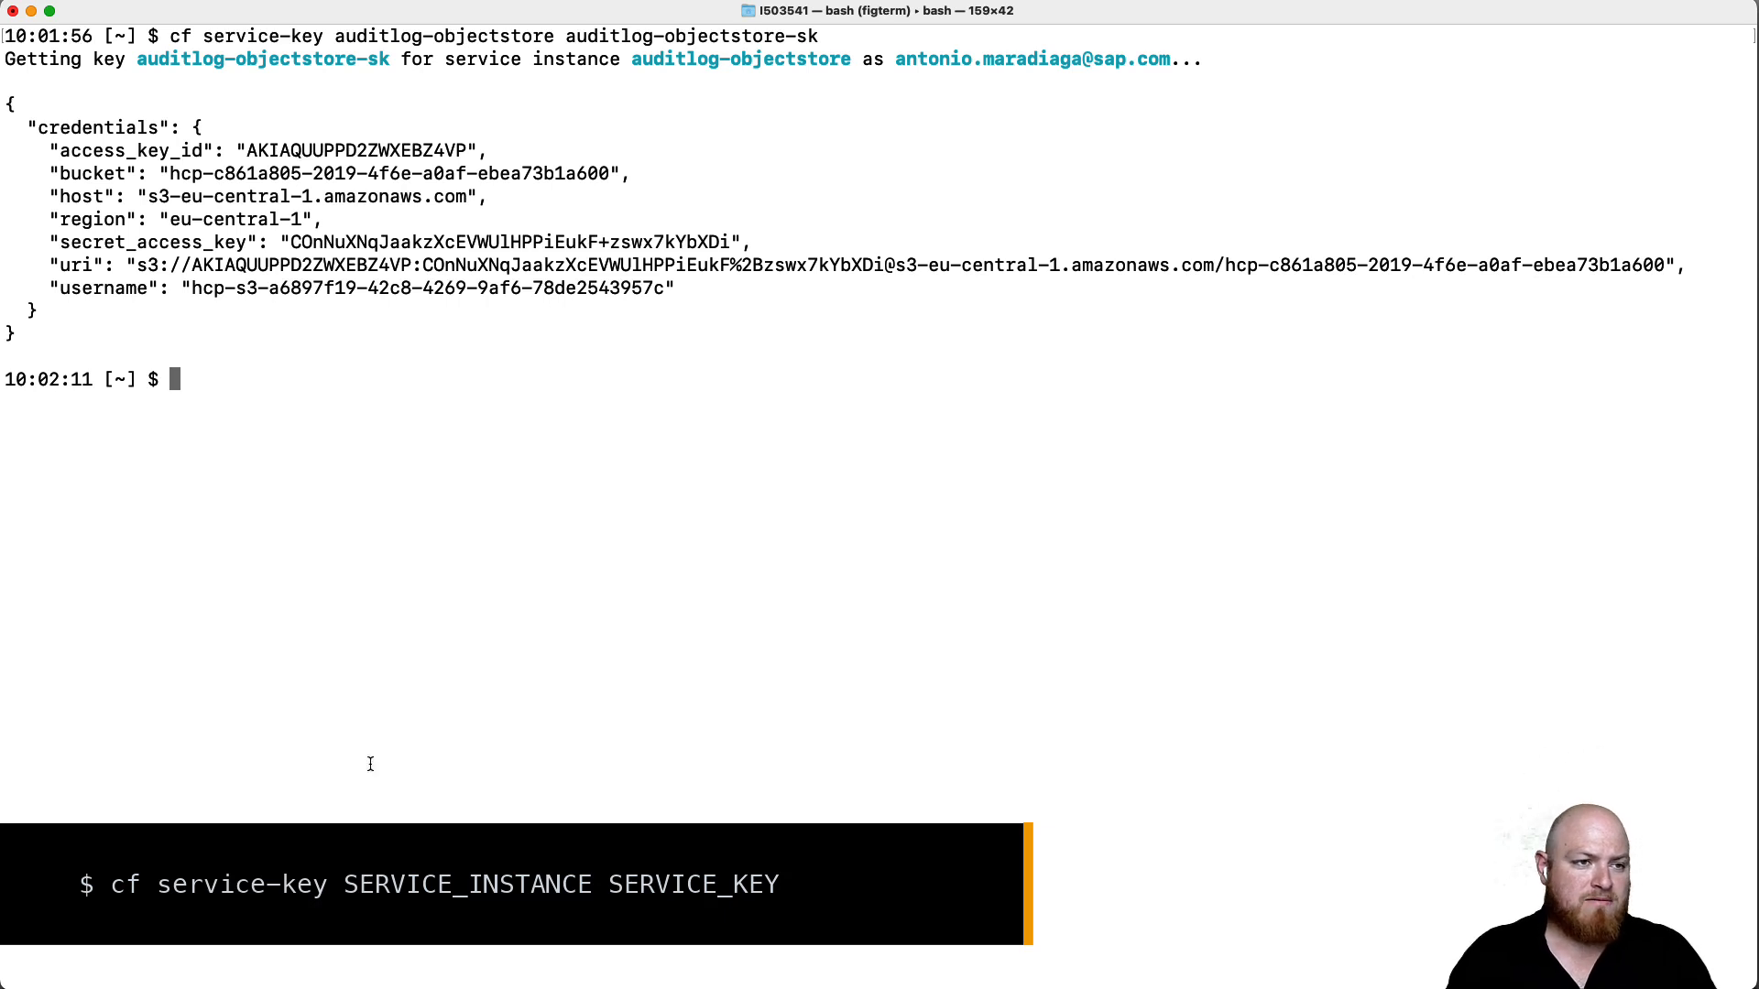
- Highlight the access_key_id value and the amazonaws.com host in the credentials
double_click(327, 151)
left_click(456, 155)
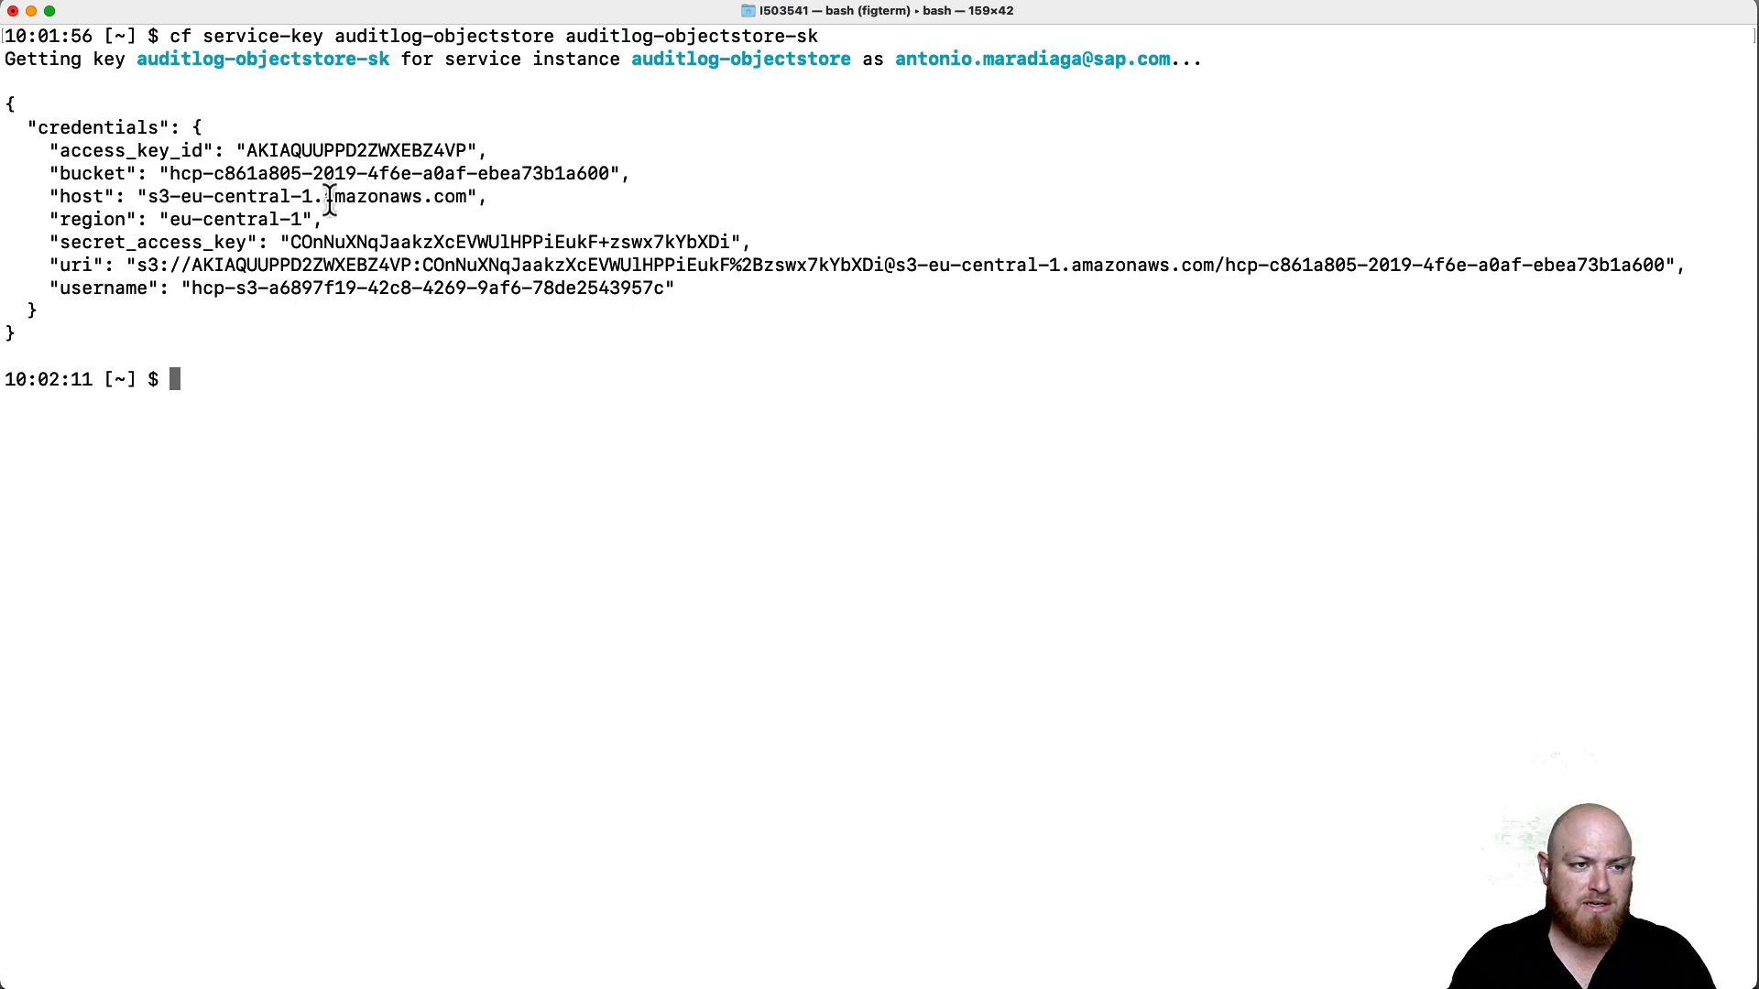
double_click(366, 197)
left_click(172, 182)
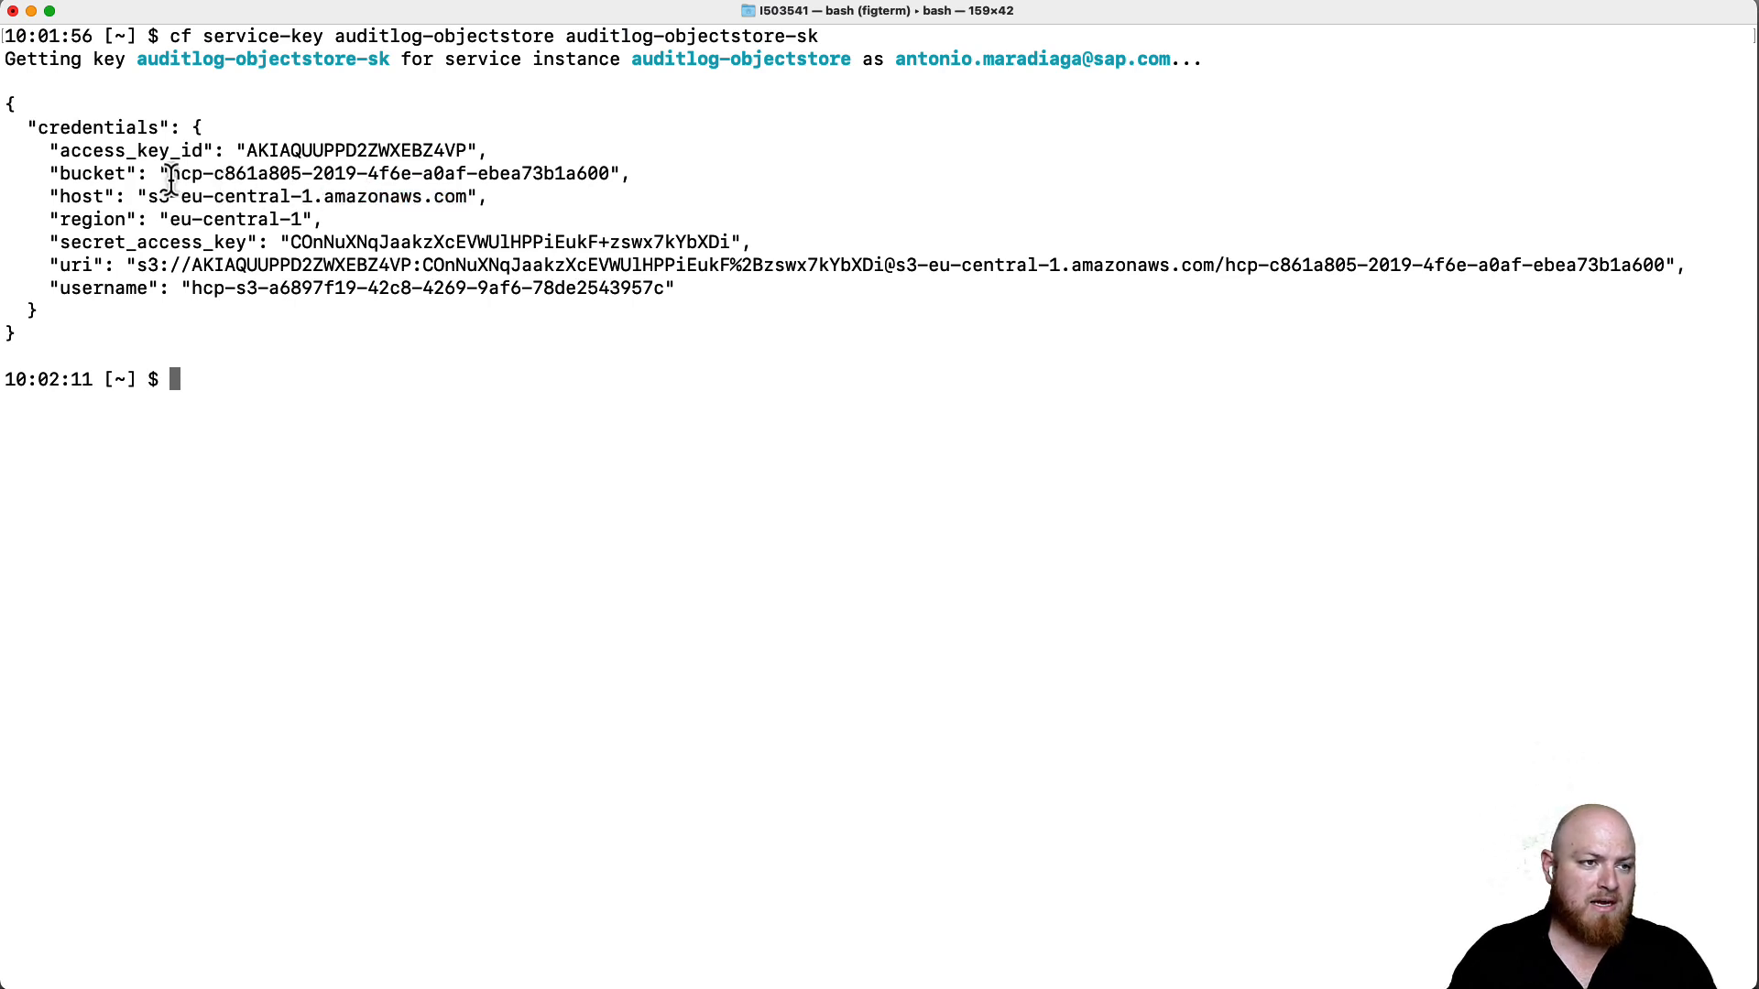
double_click(310, 153)
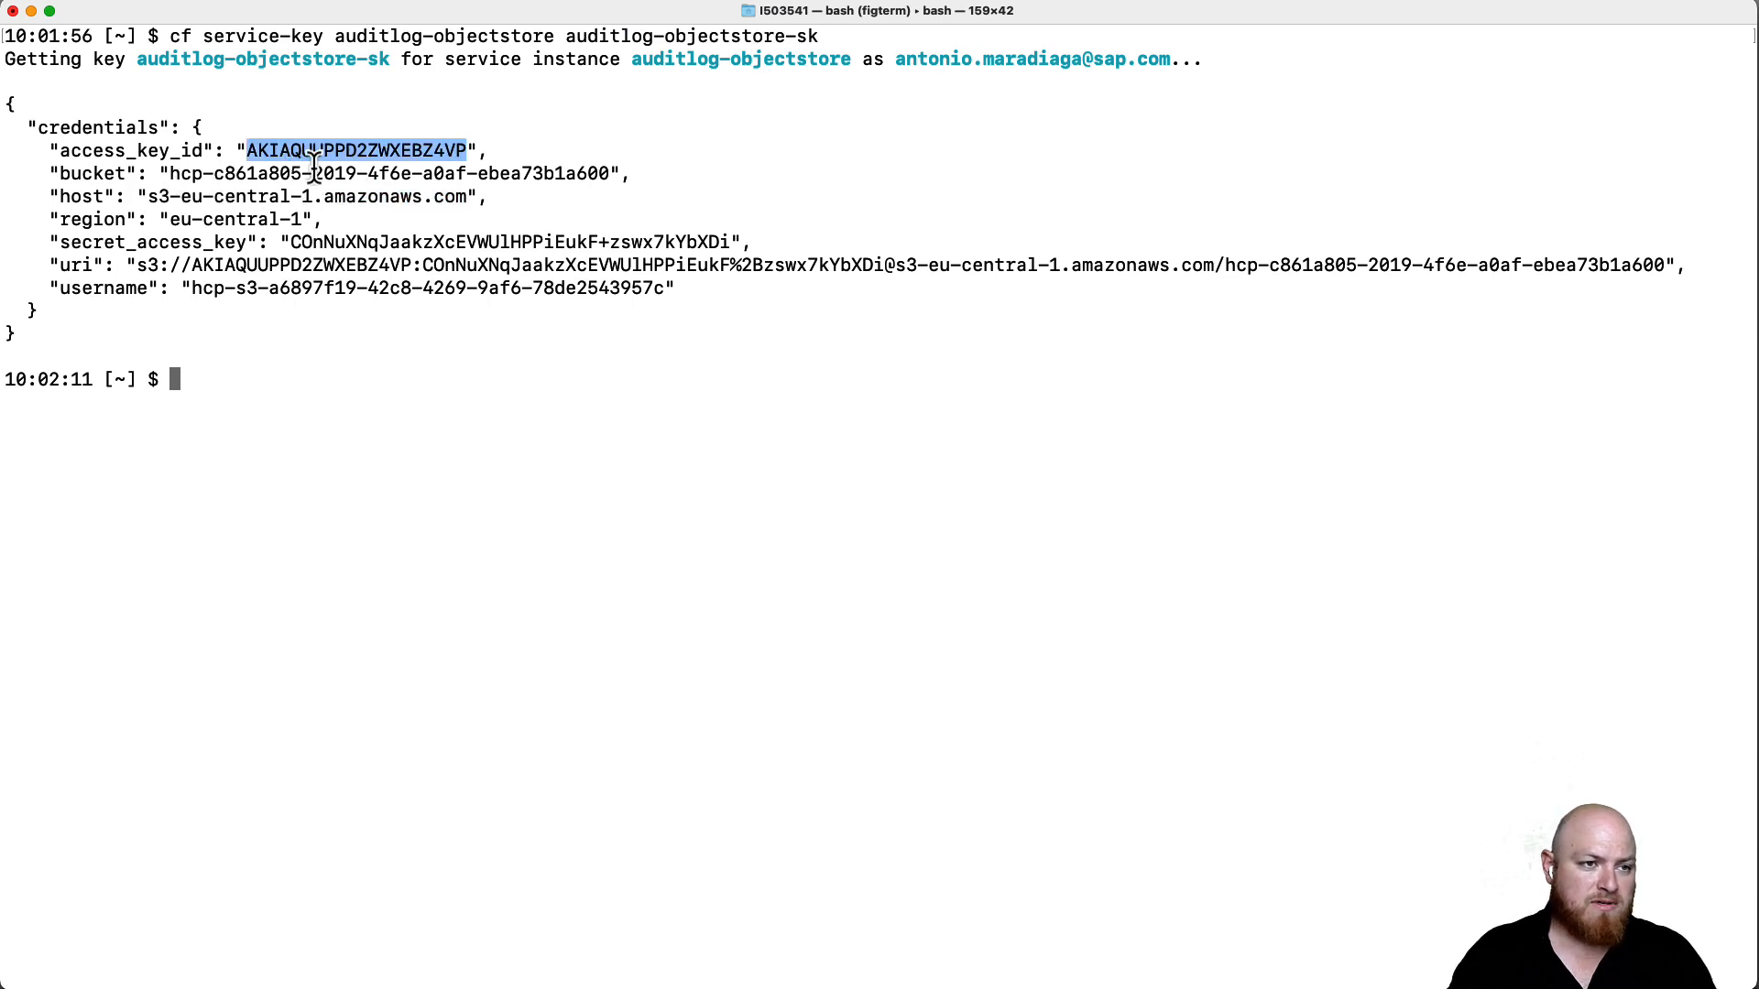
left_click(387, 341)
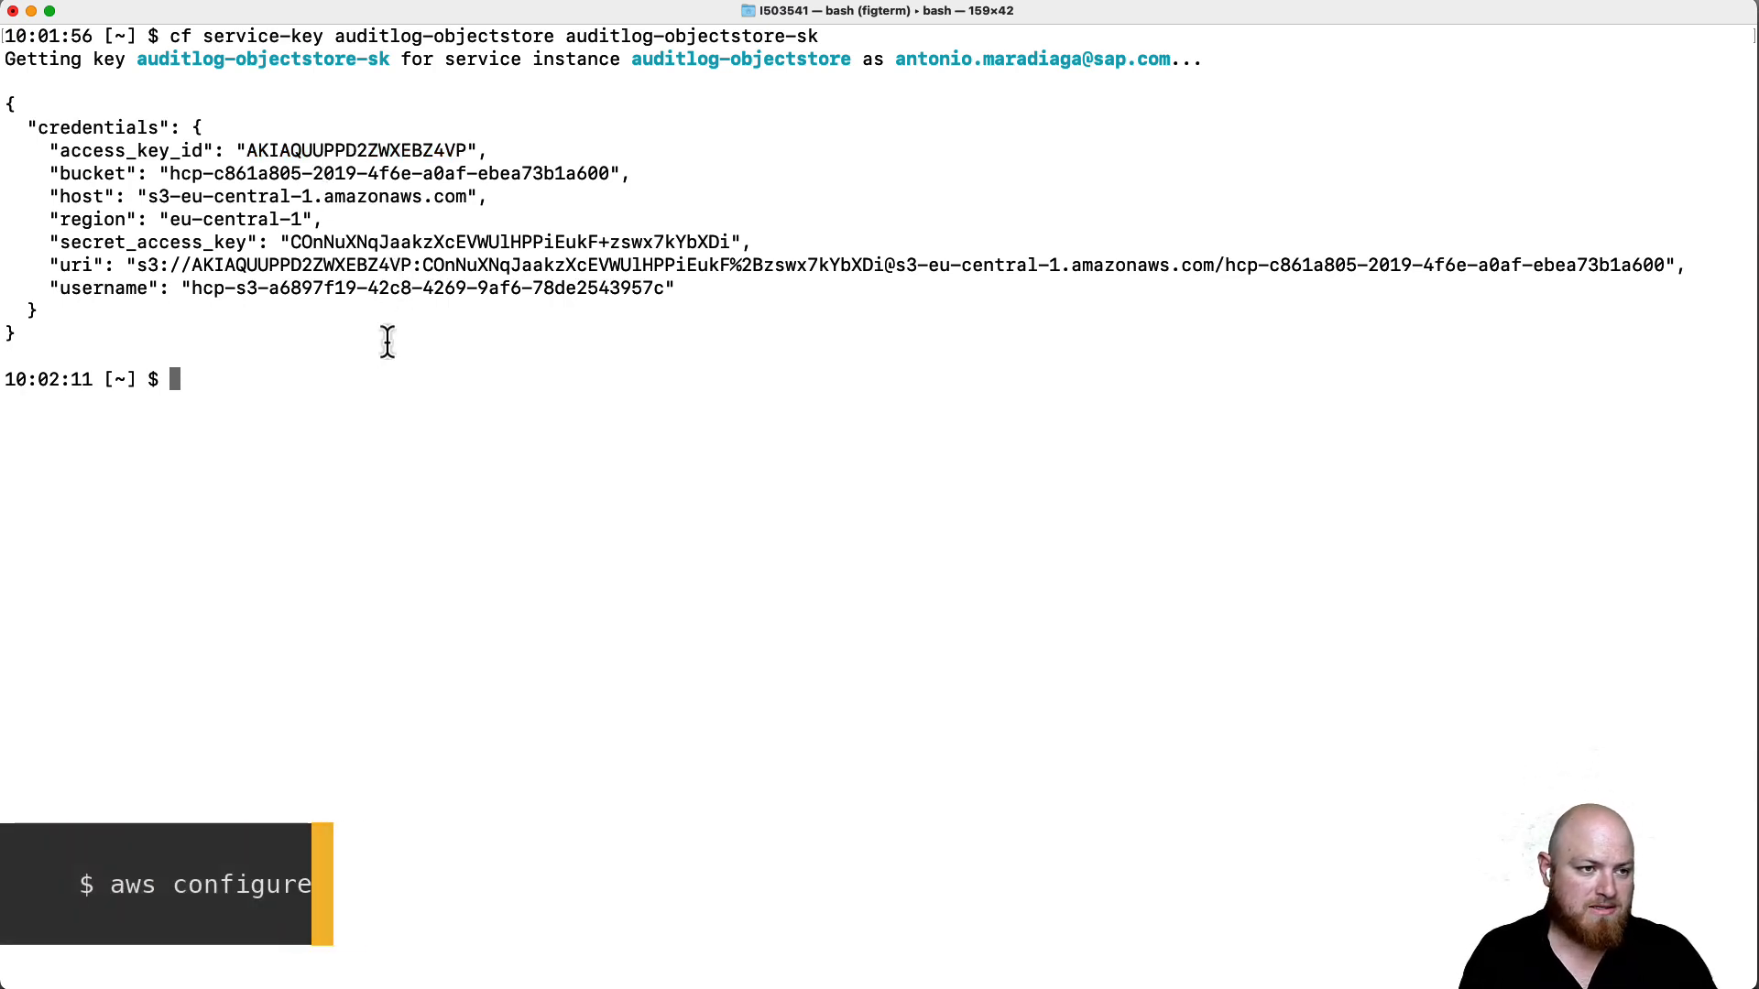
- Start aws configure and enter the service key's access key ID
type("aws con")
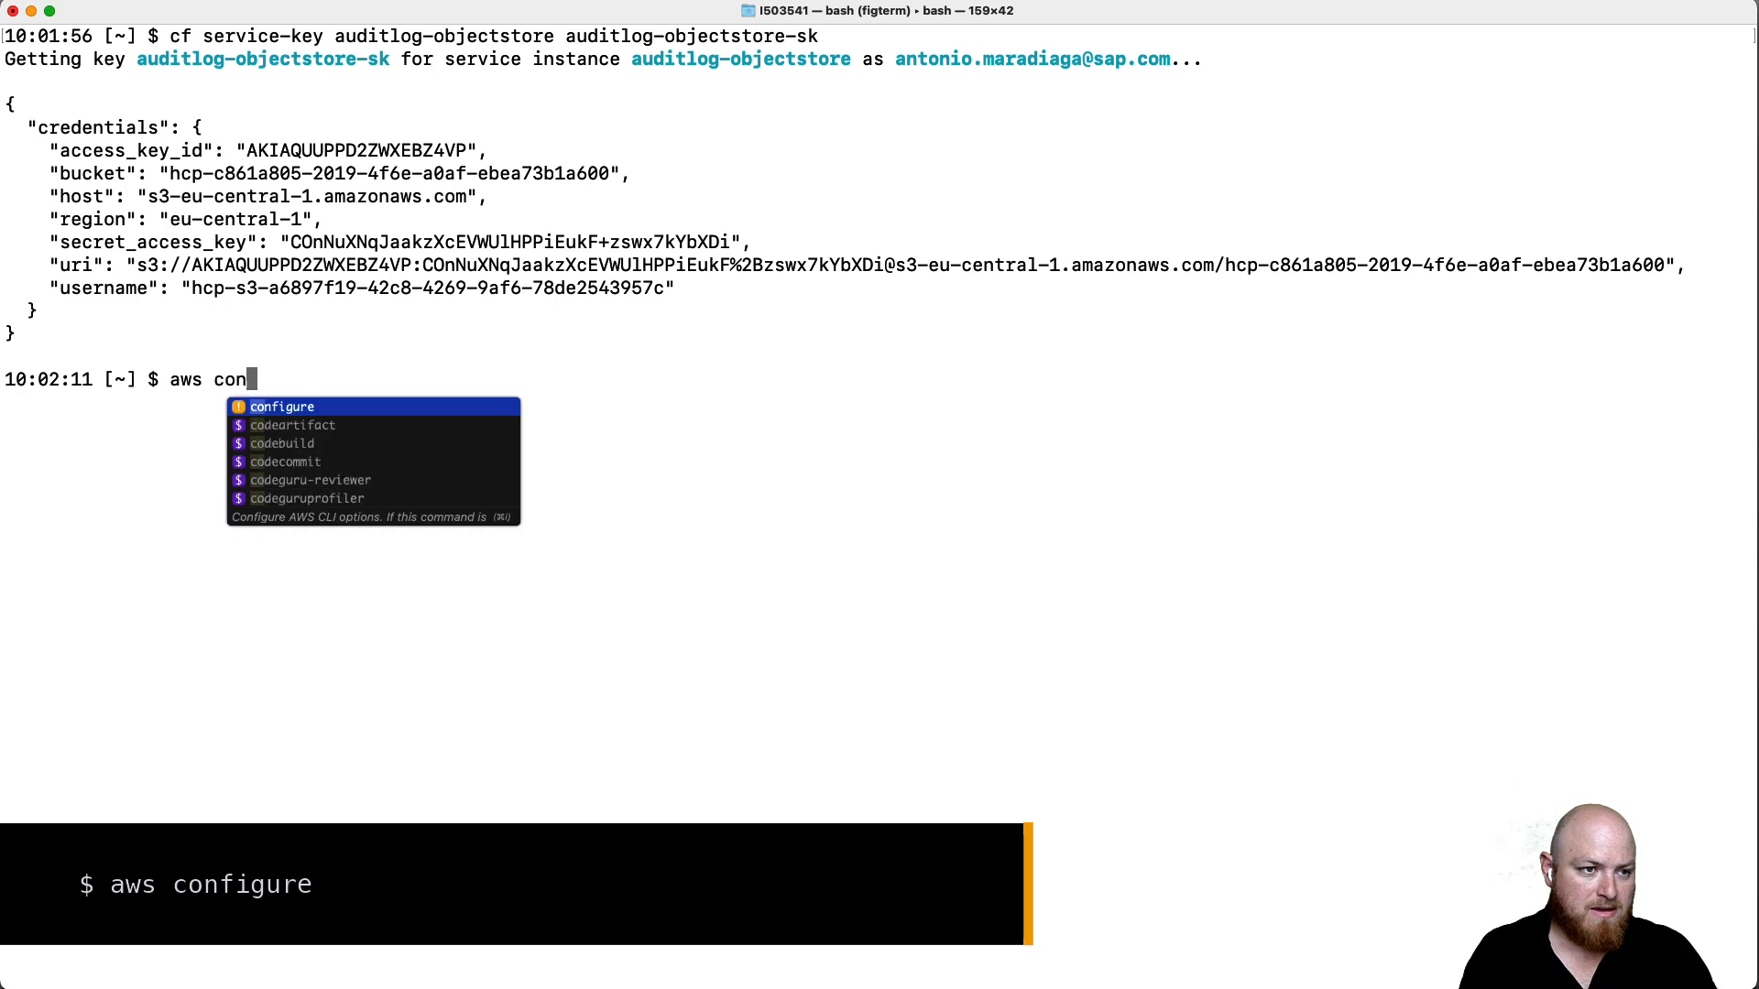
type("figure")
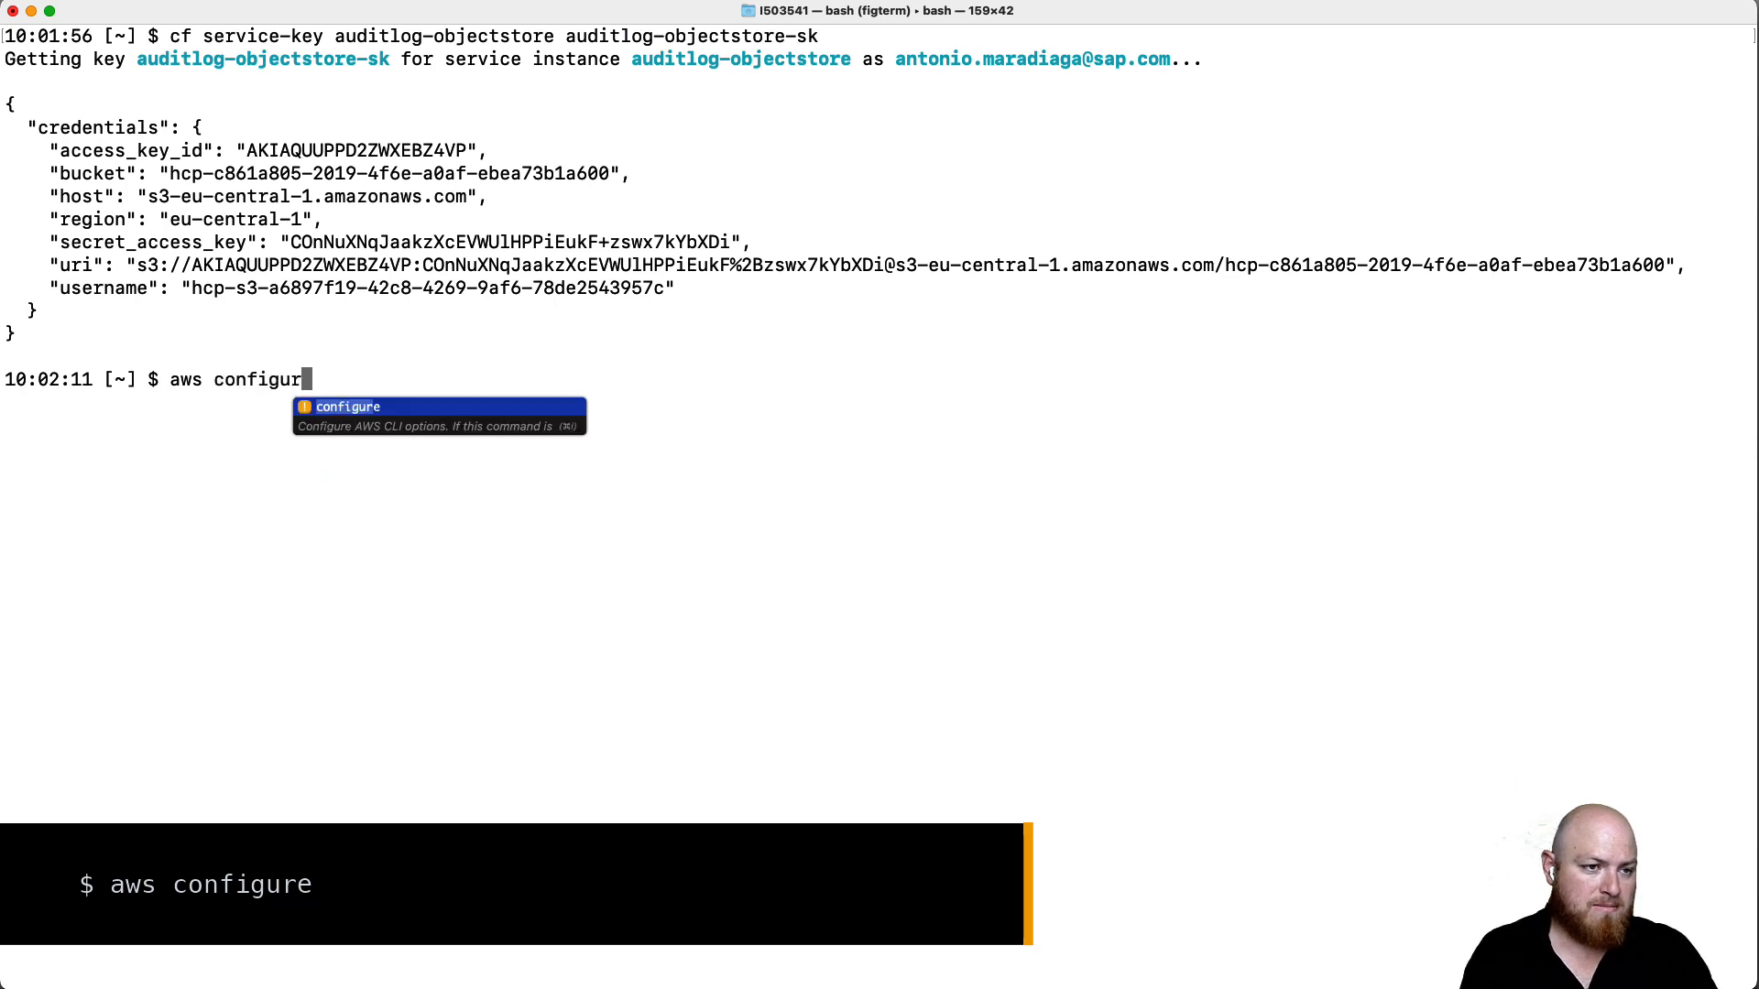
key("Return")
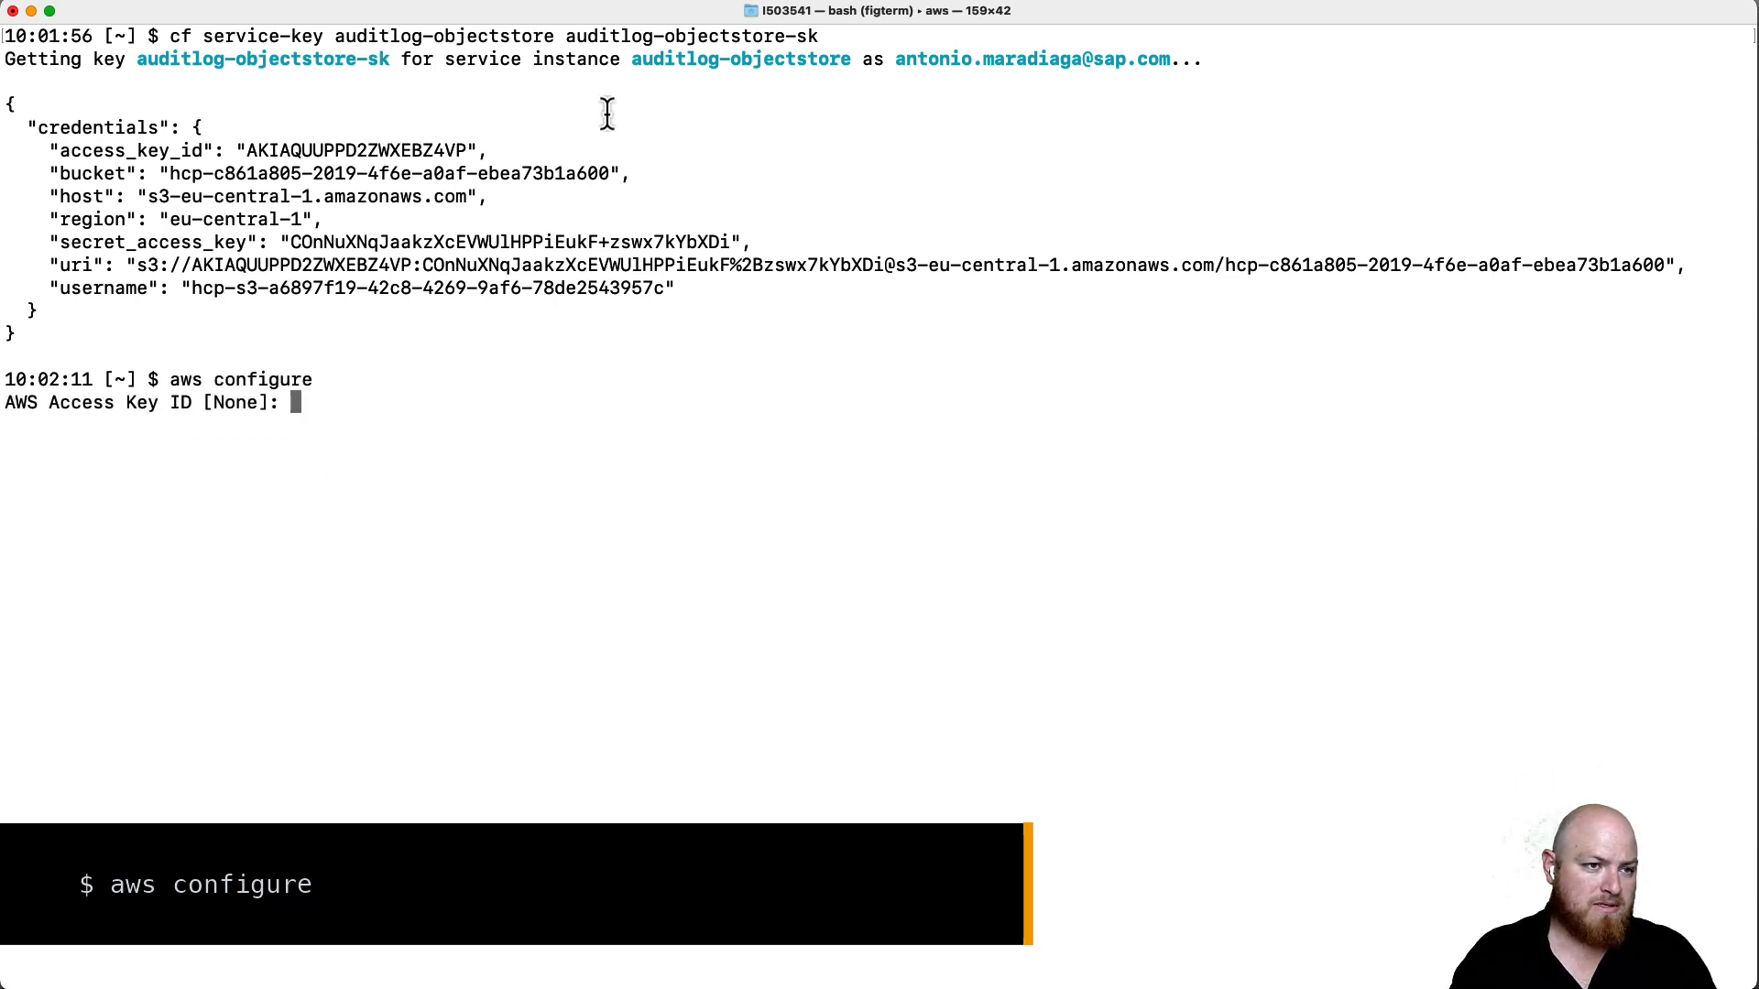
double_click(363, 149)
key("super+c")
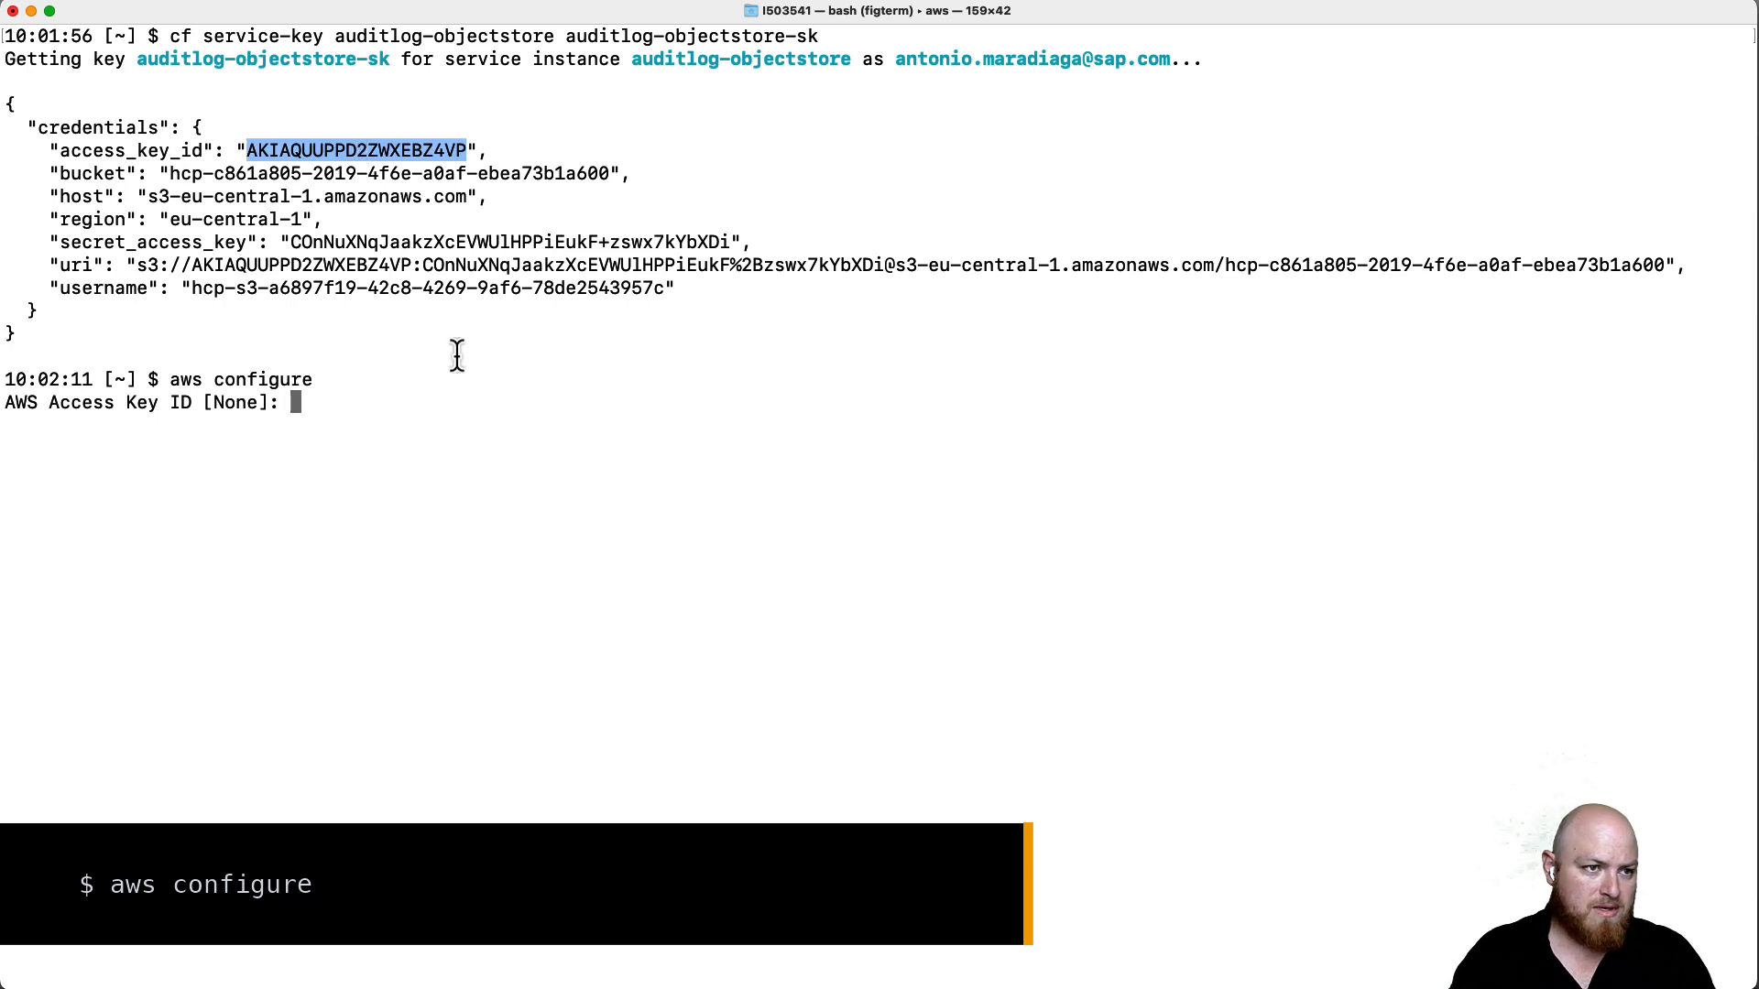
left_click(455, 353)
key("super+v")
key("Return")
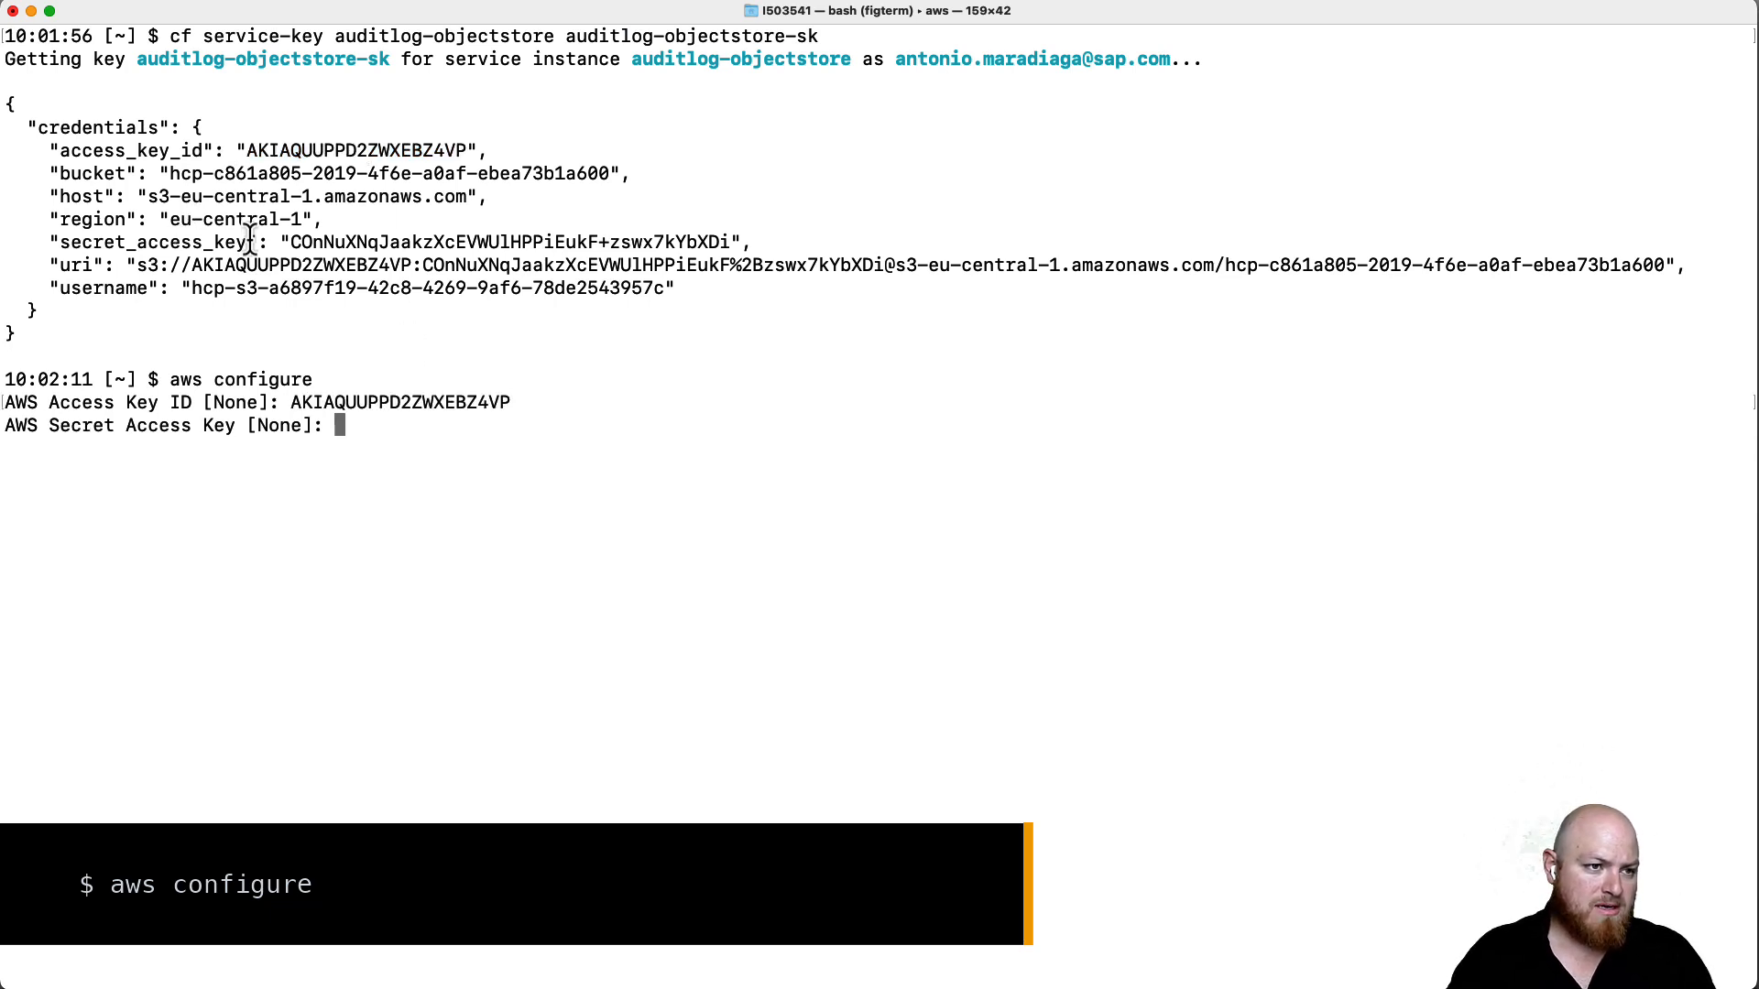
- Enter the secret access key and region eu-central-1, leaving the output format default
left_click_drag(292, 243, 734, 242)
key("super+v")
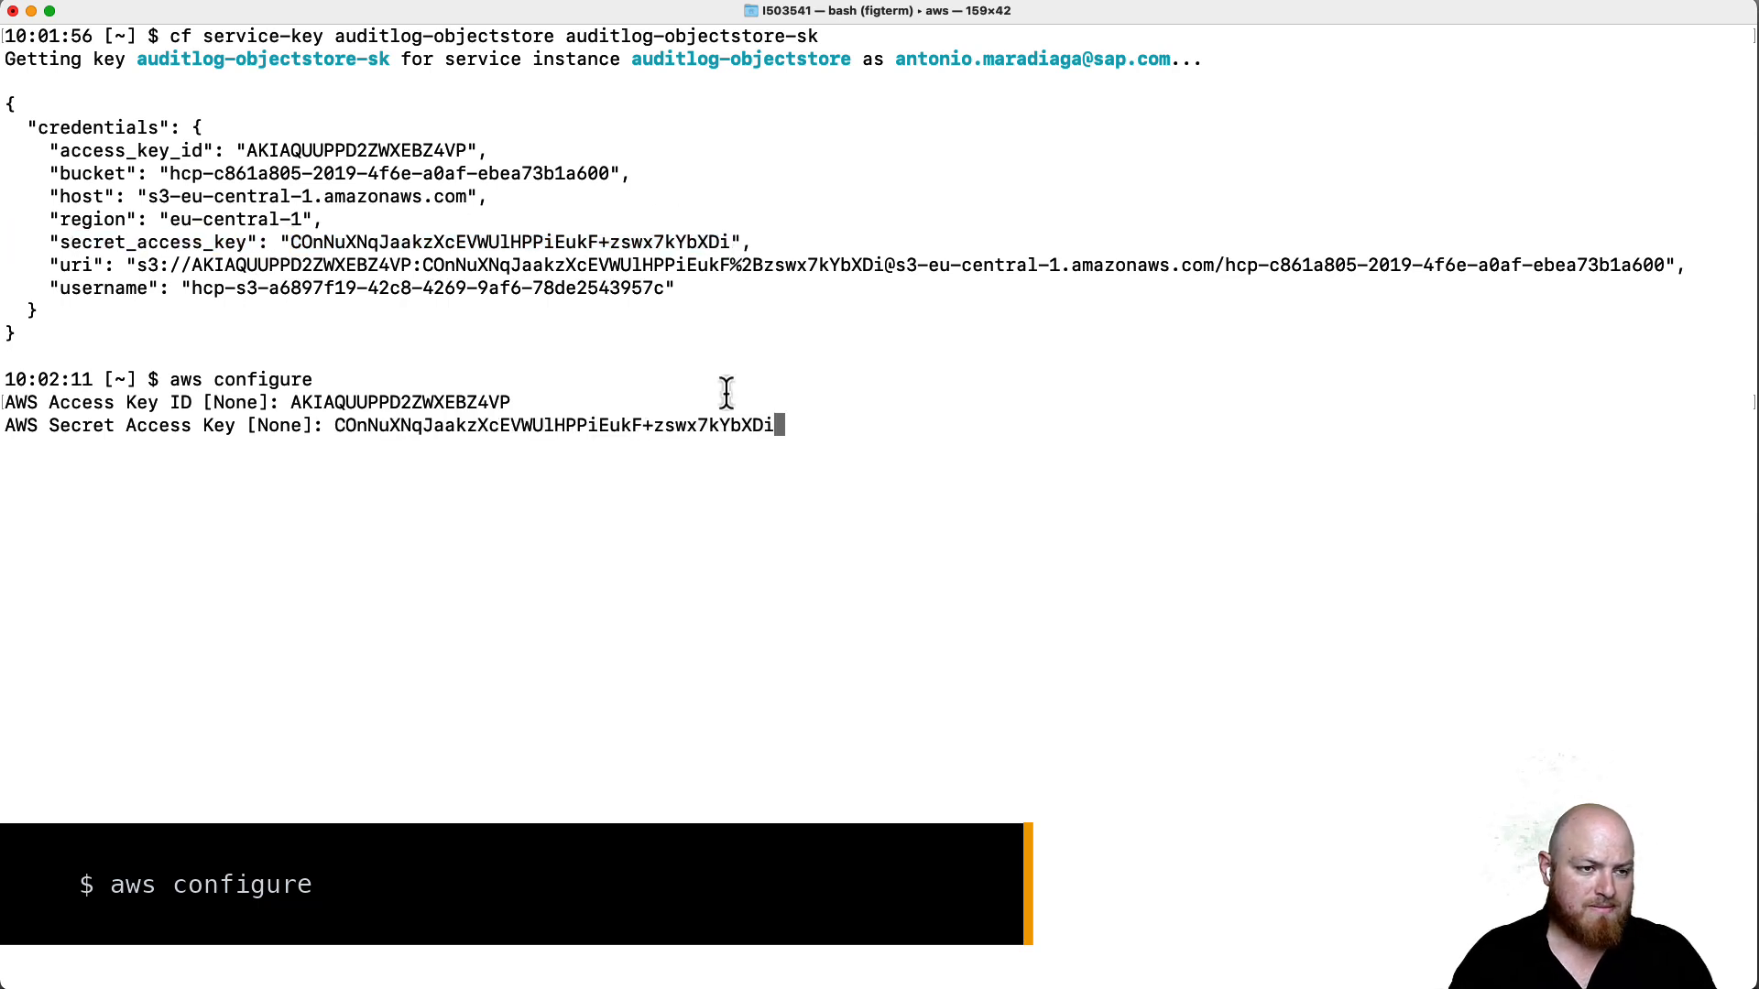
key("Return")
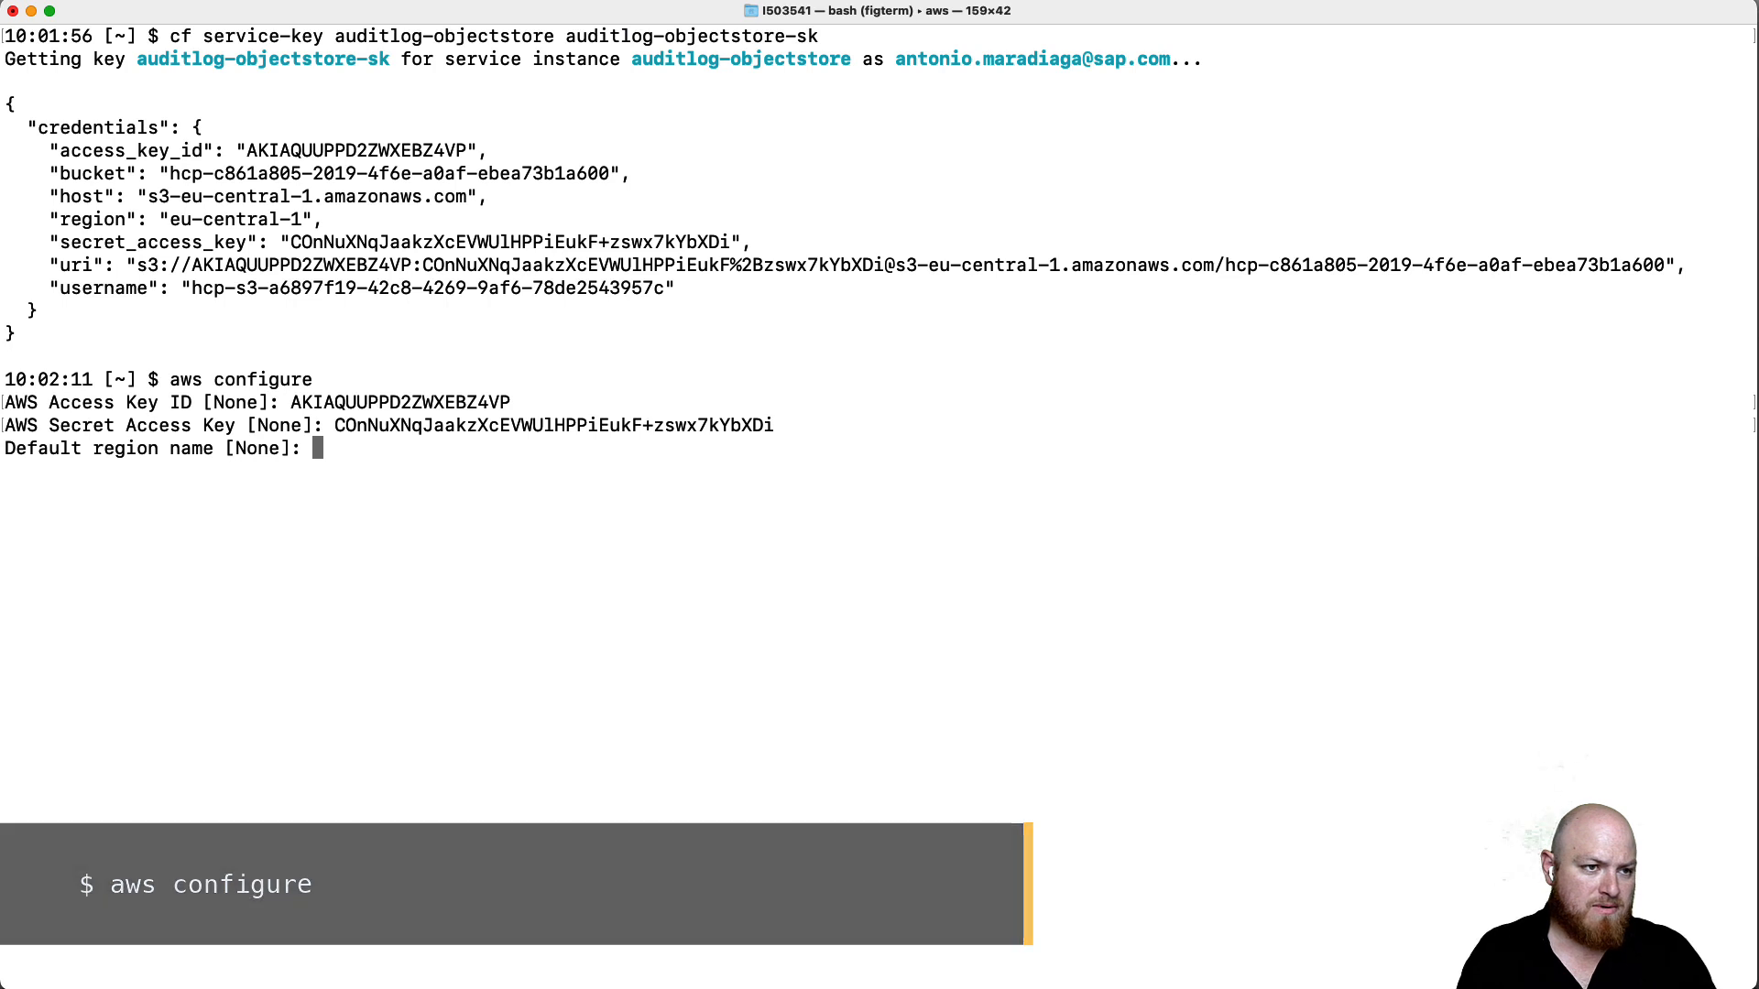
type("eu-central-1")
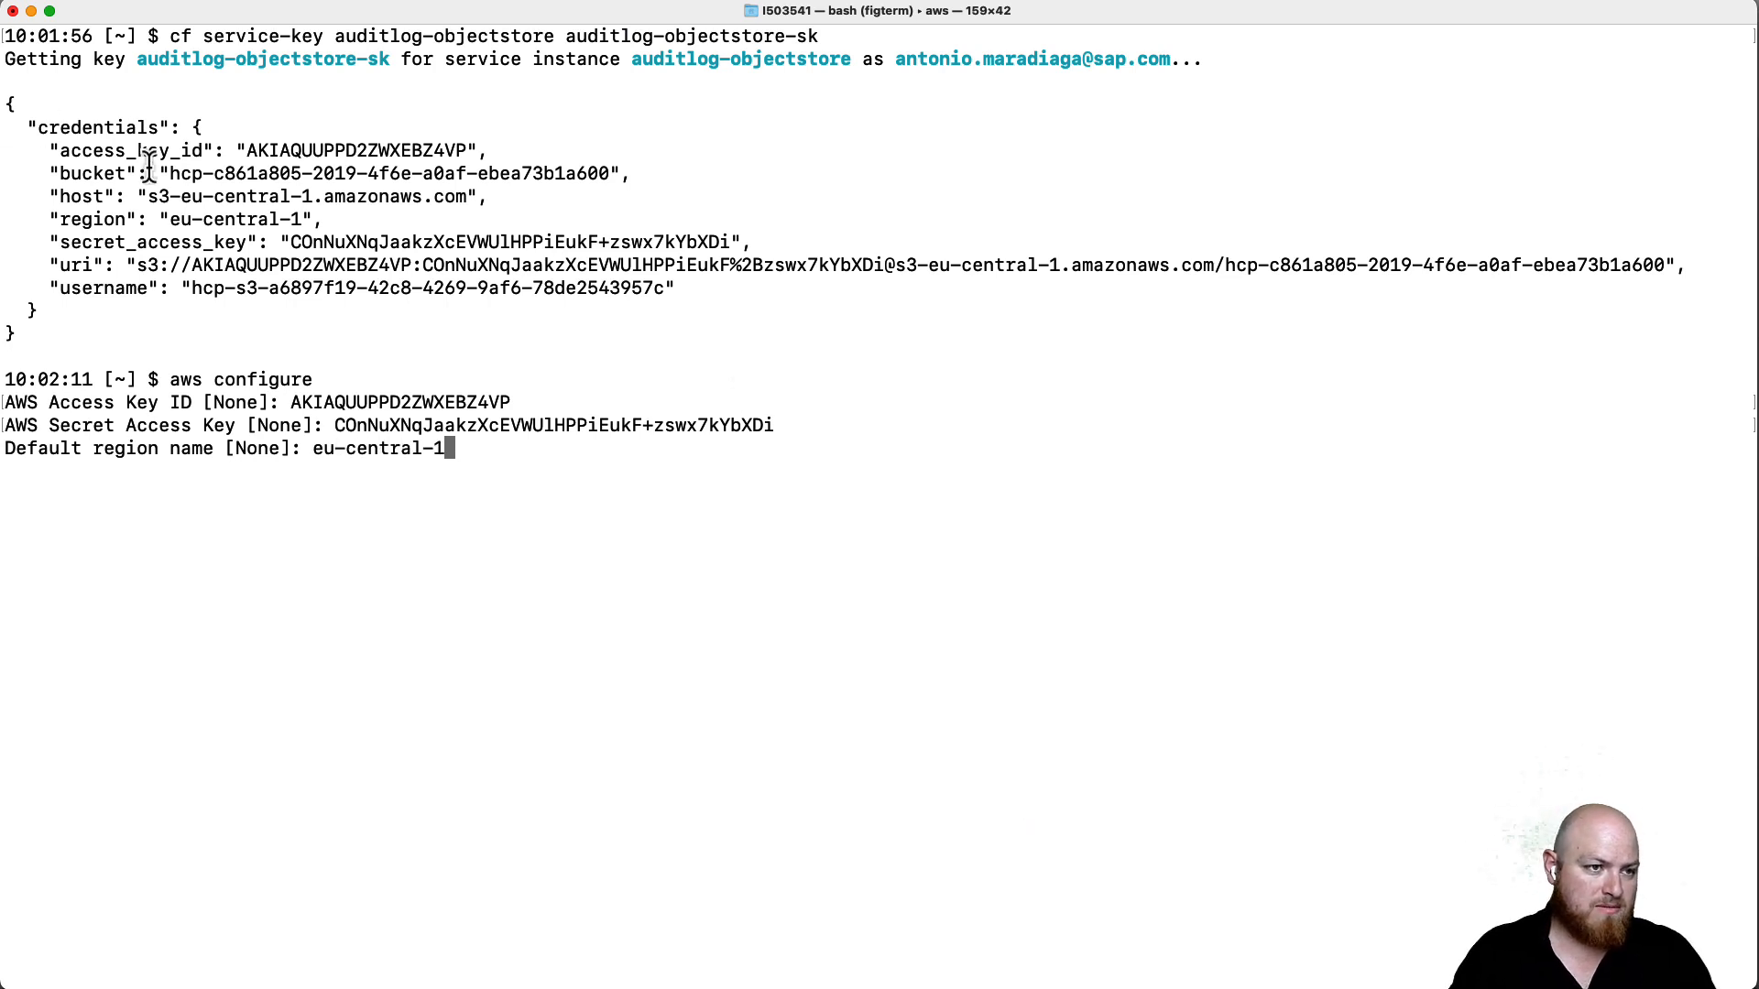
key("Return")
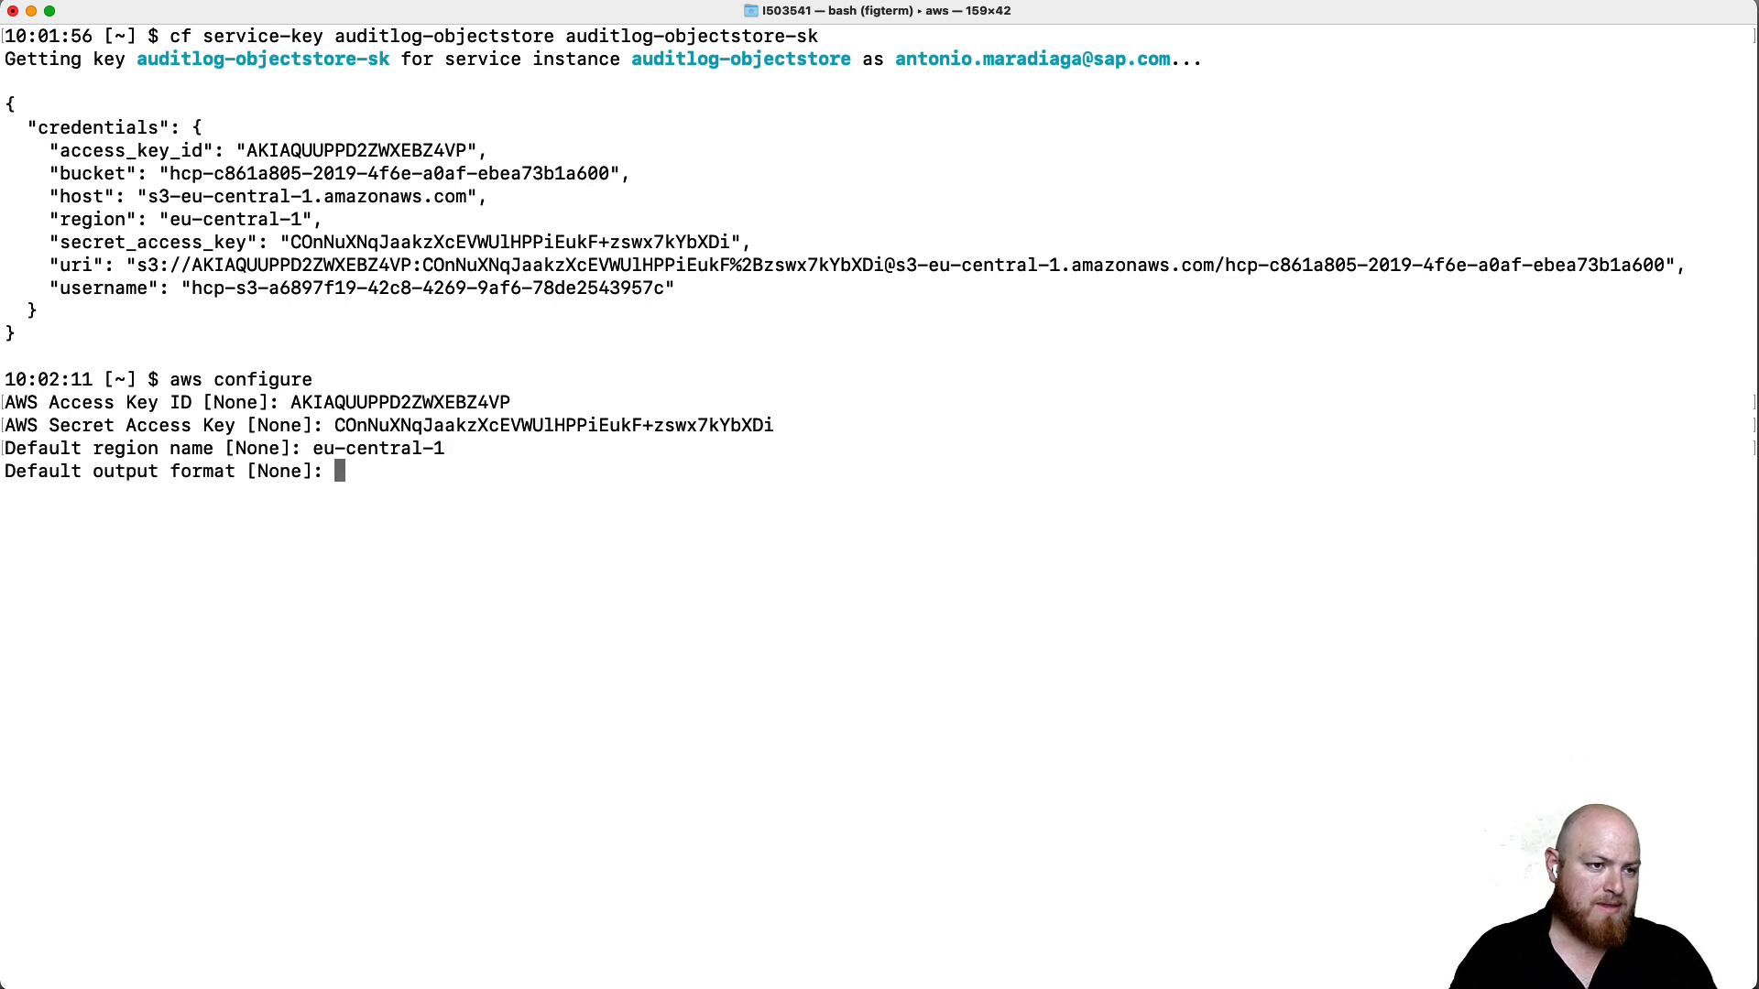
key("Return")
type("aws ls")
key("BackSpace")
key("BackSpace")
- List the object store bucket with aws s3 ls s3://<bucket>
type("s3 ls ")
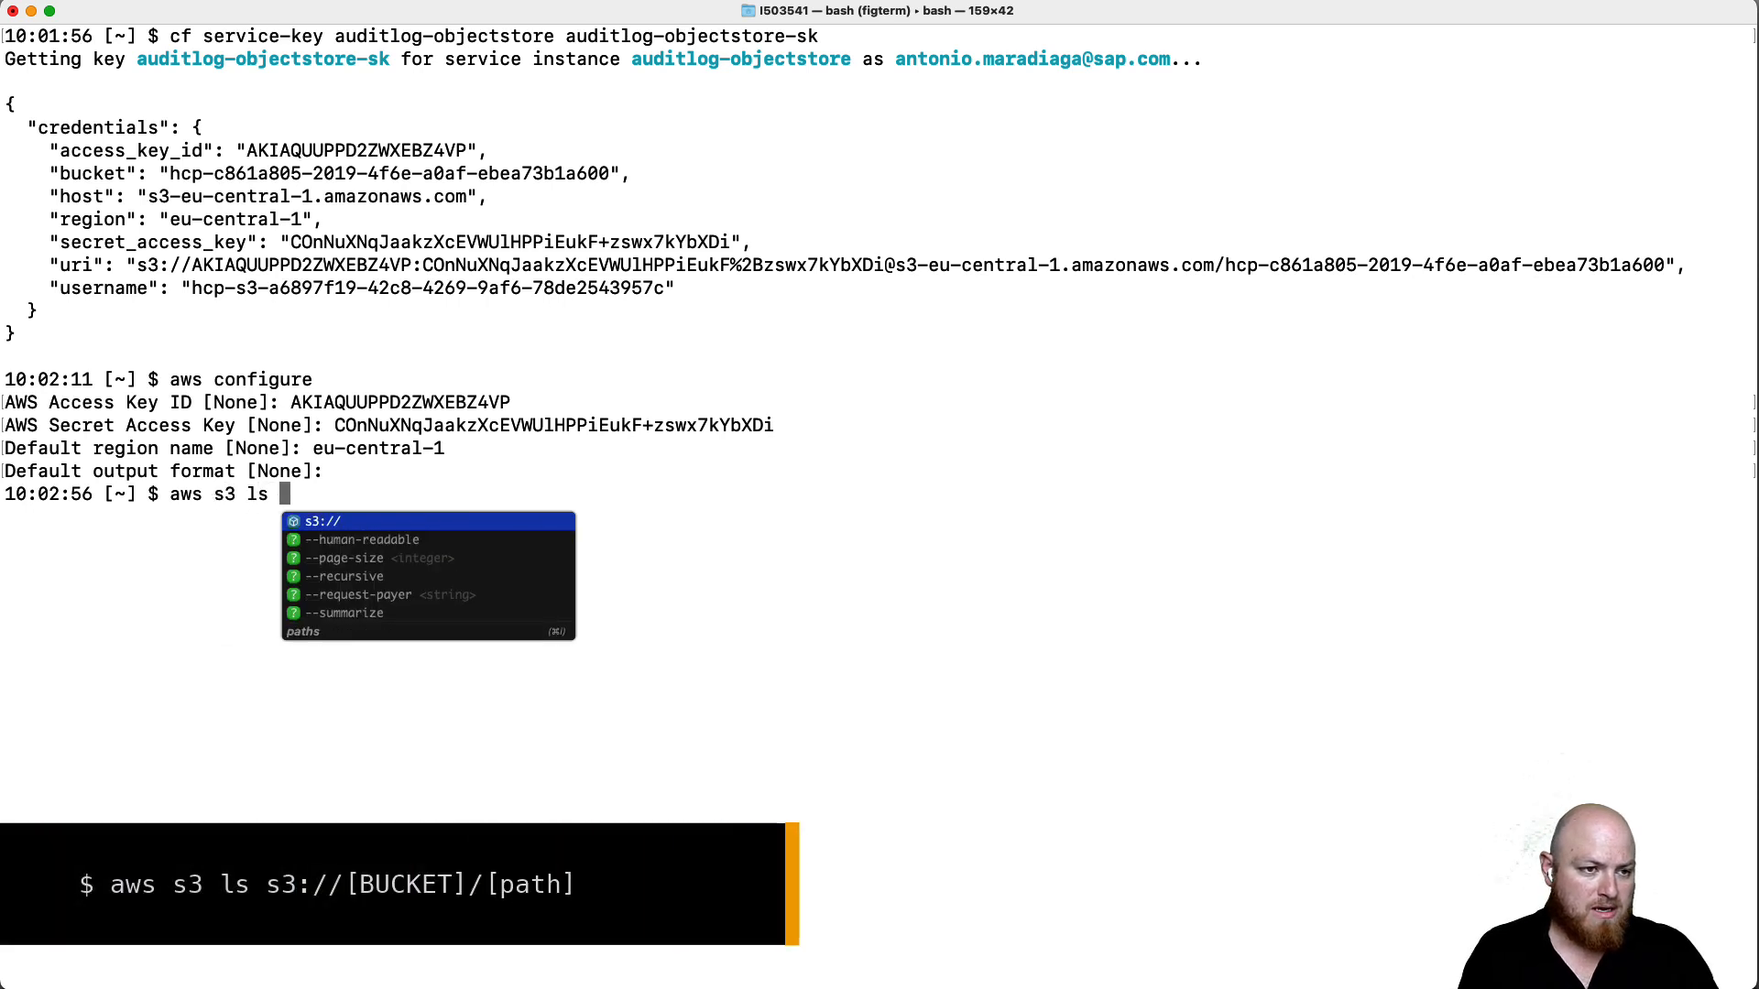
type("s3://")
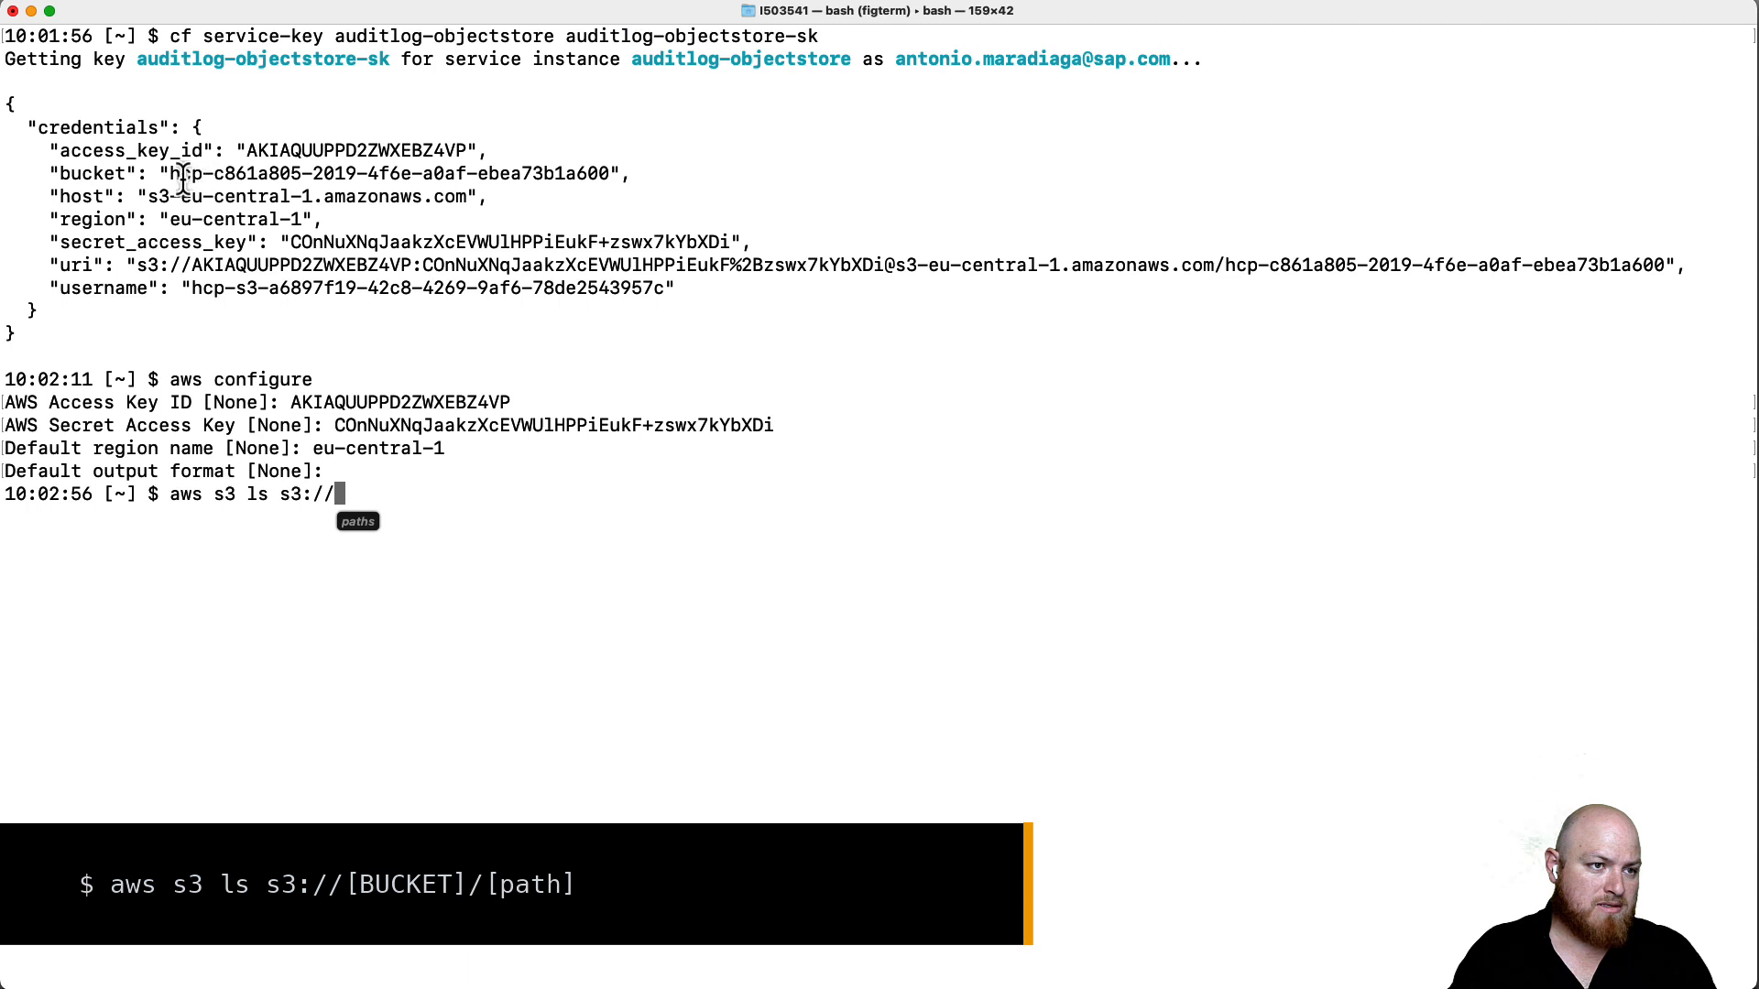
left_click_drag(170, 174, 613, 174)
key("super+c")
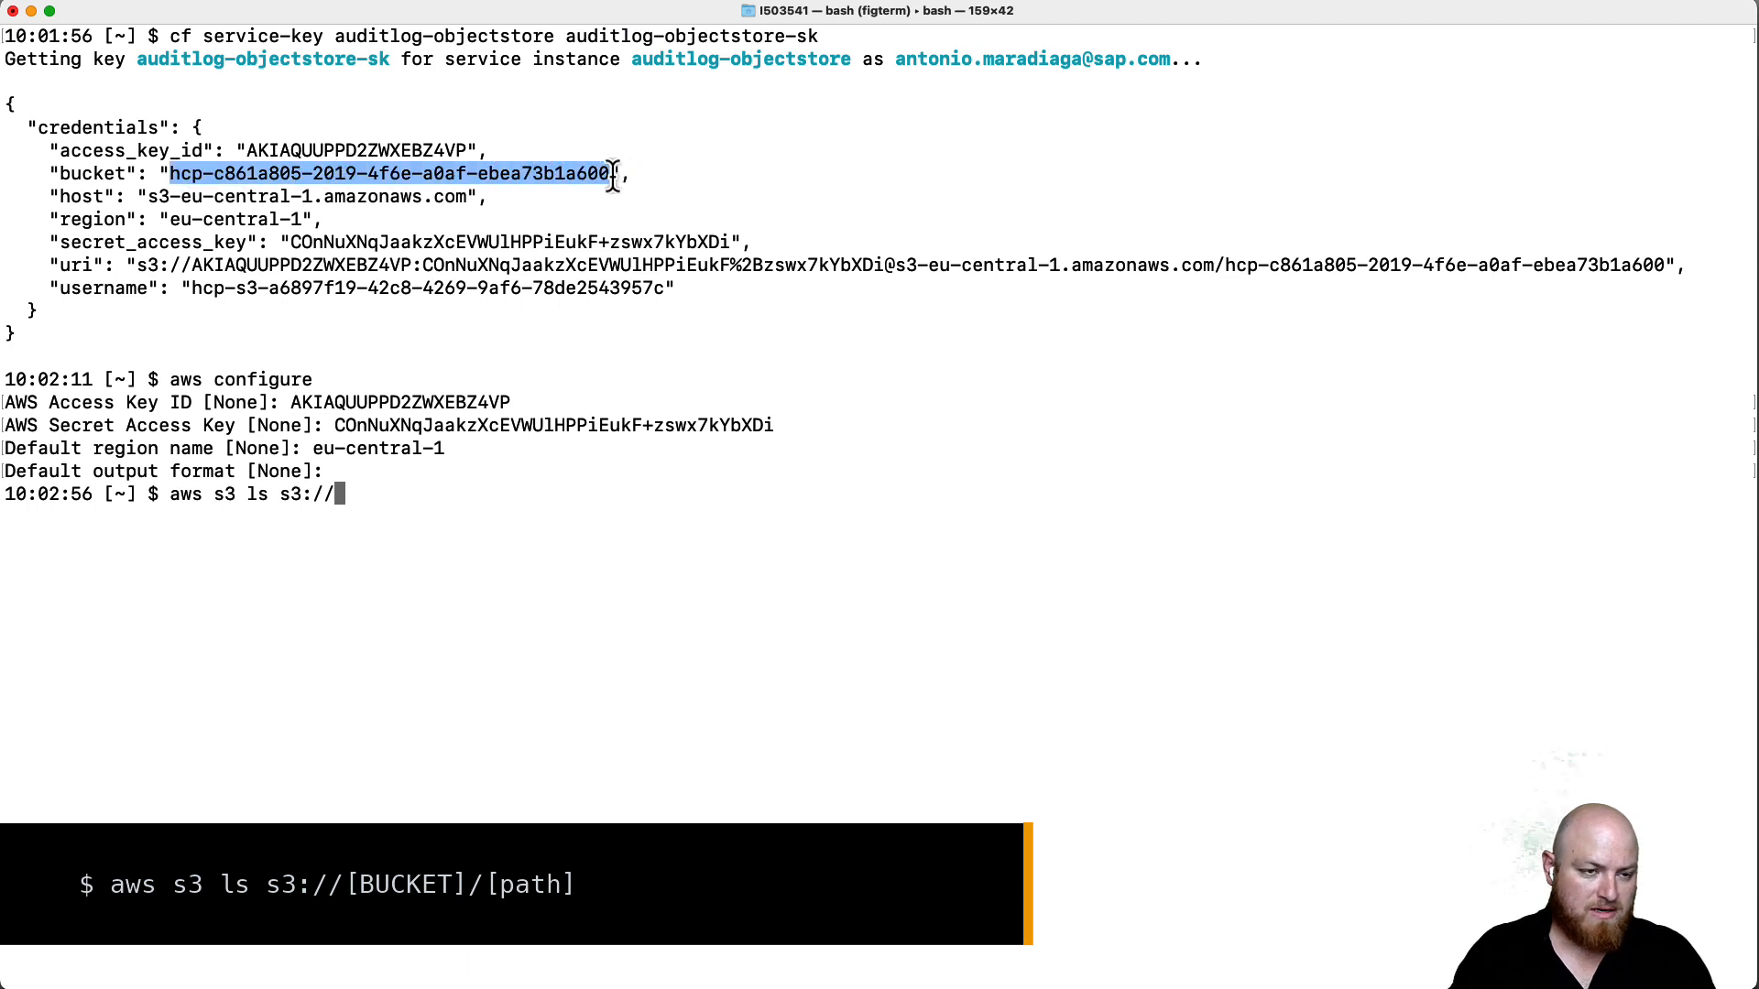
left_click(577, 470)
key("super+v")
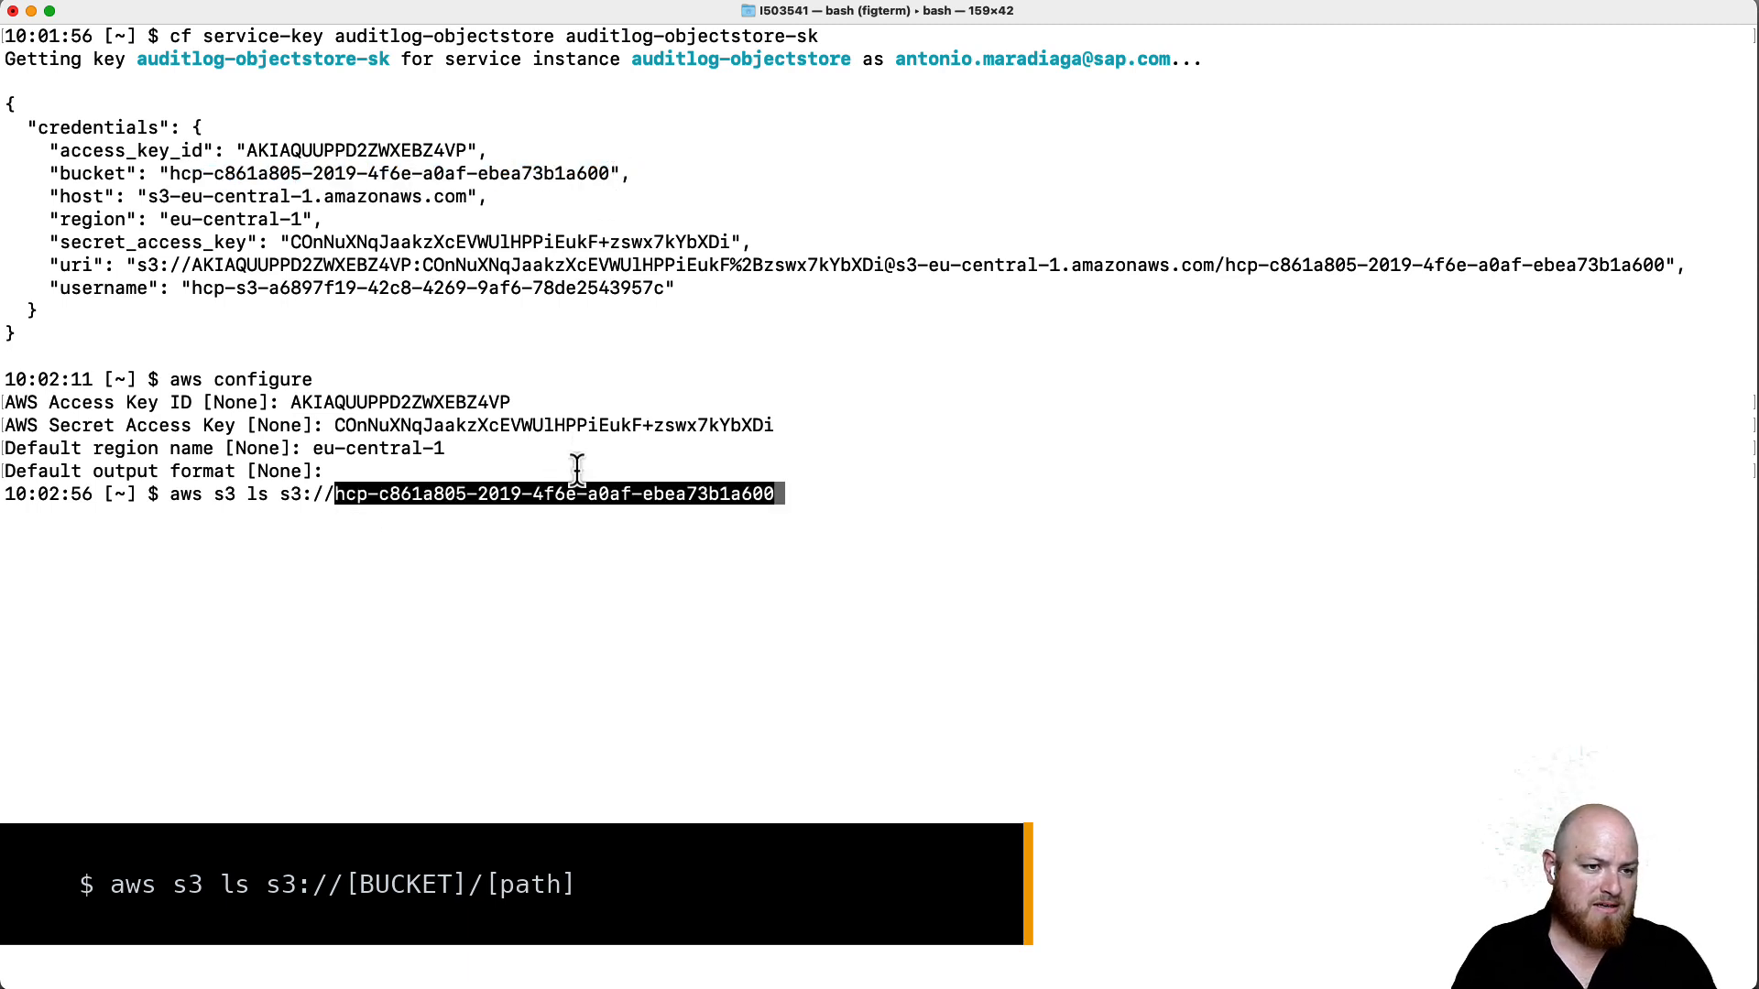
key("Return")
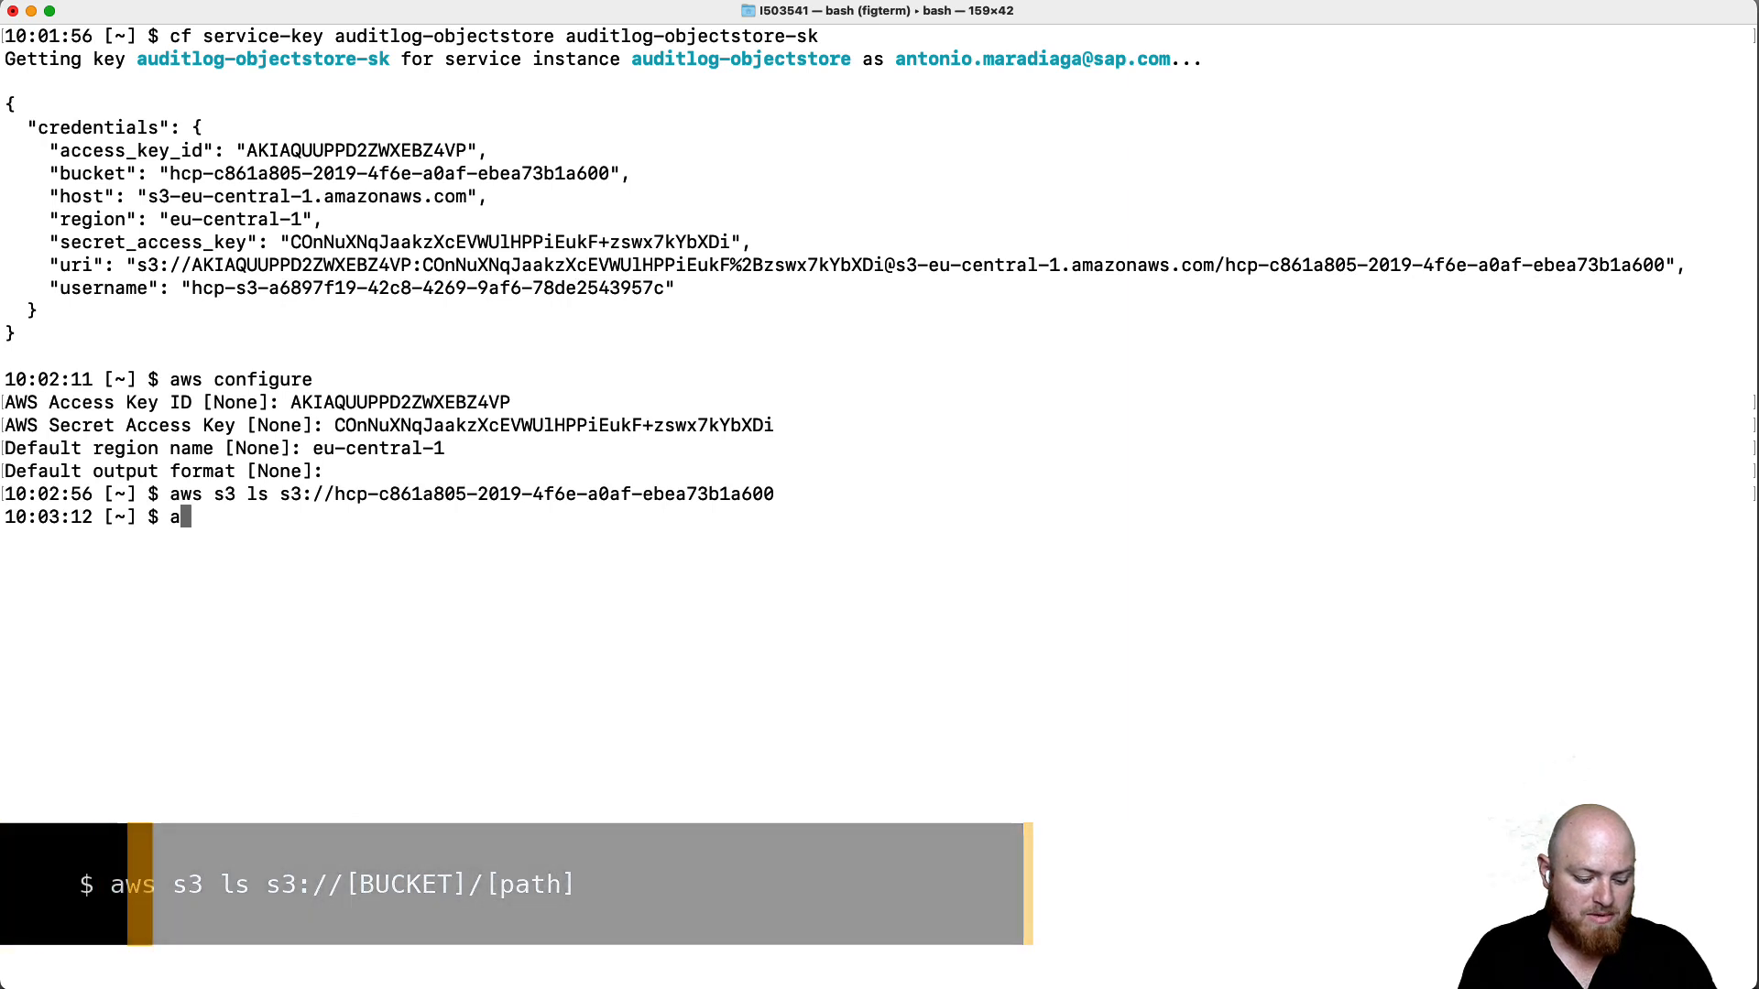
- Upload file.txt to the bucket and list it to confirm the upload
type("aws s3 cp ")
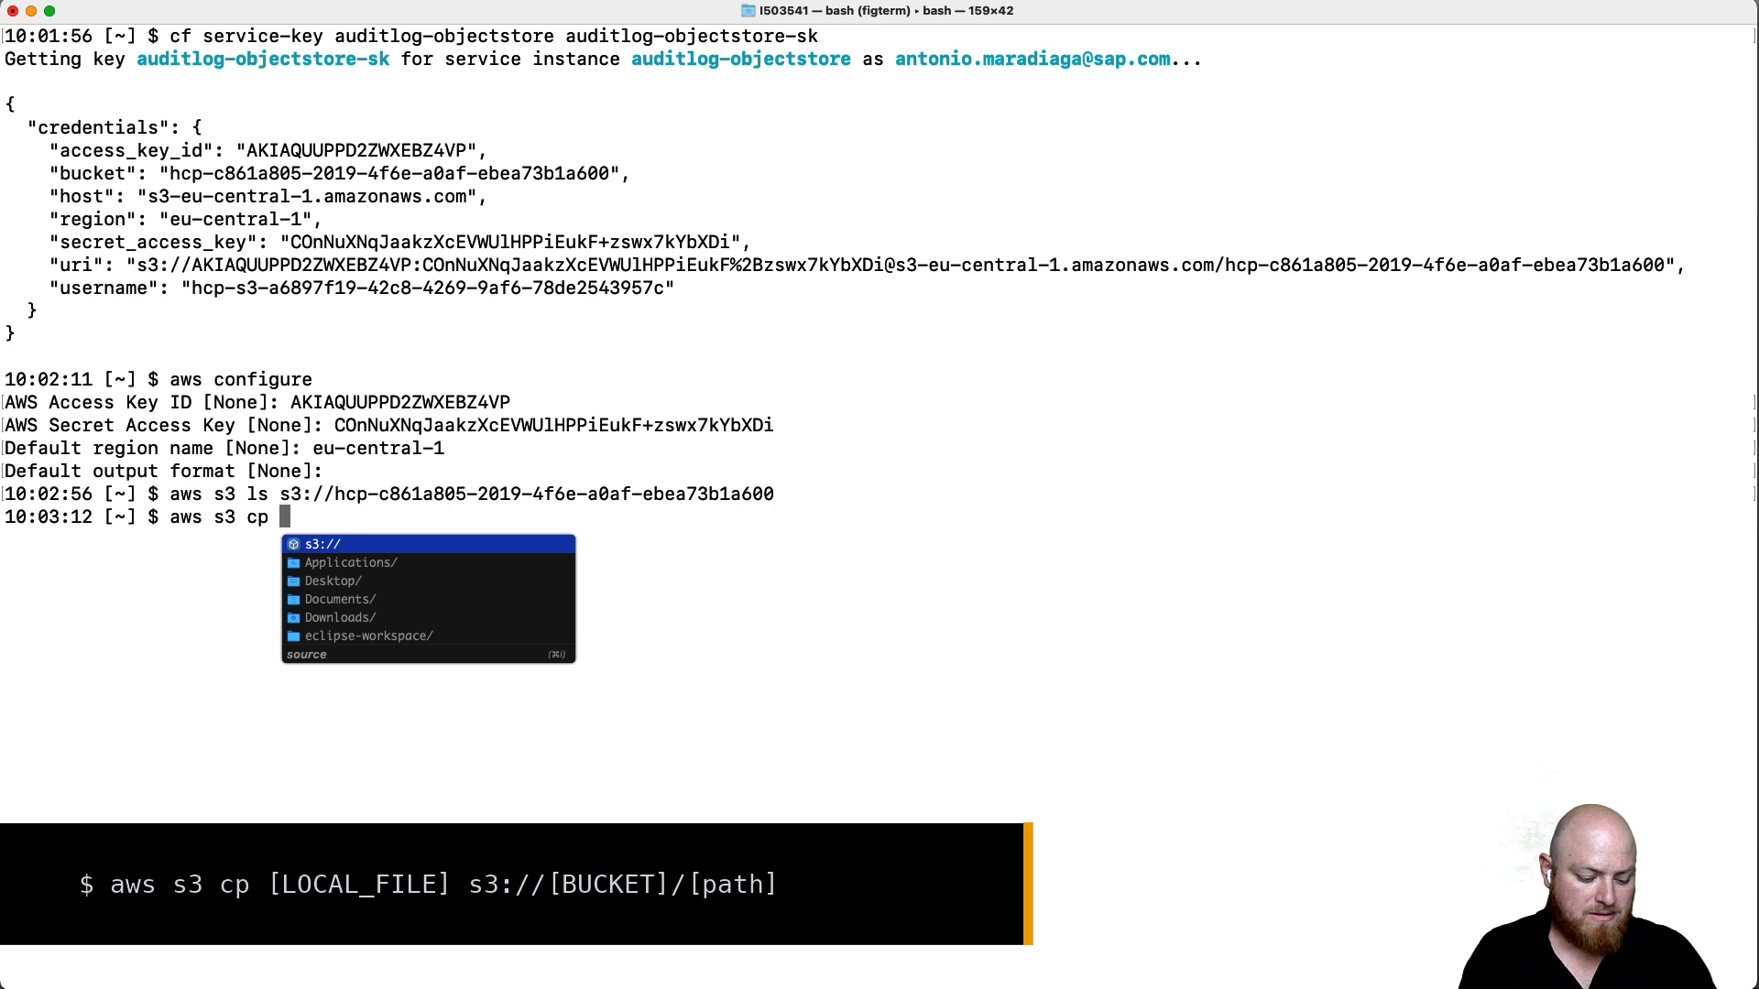
type("fil")
key("Tab")
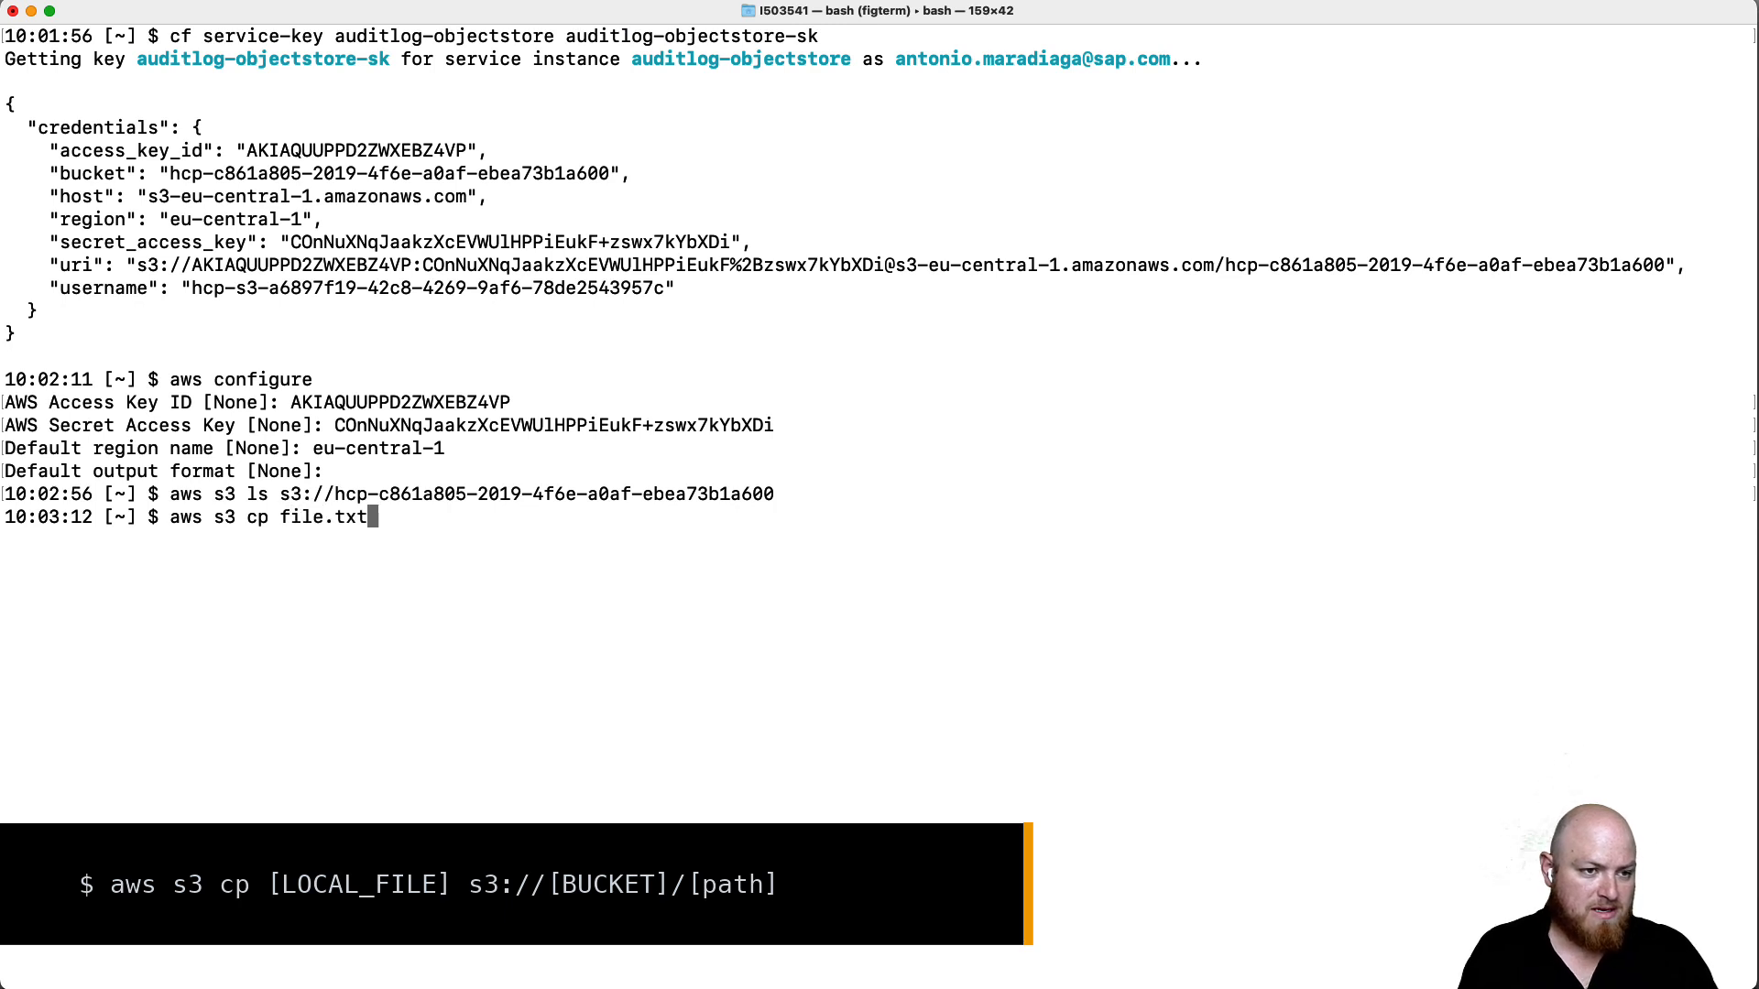
type("s3://")
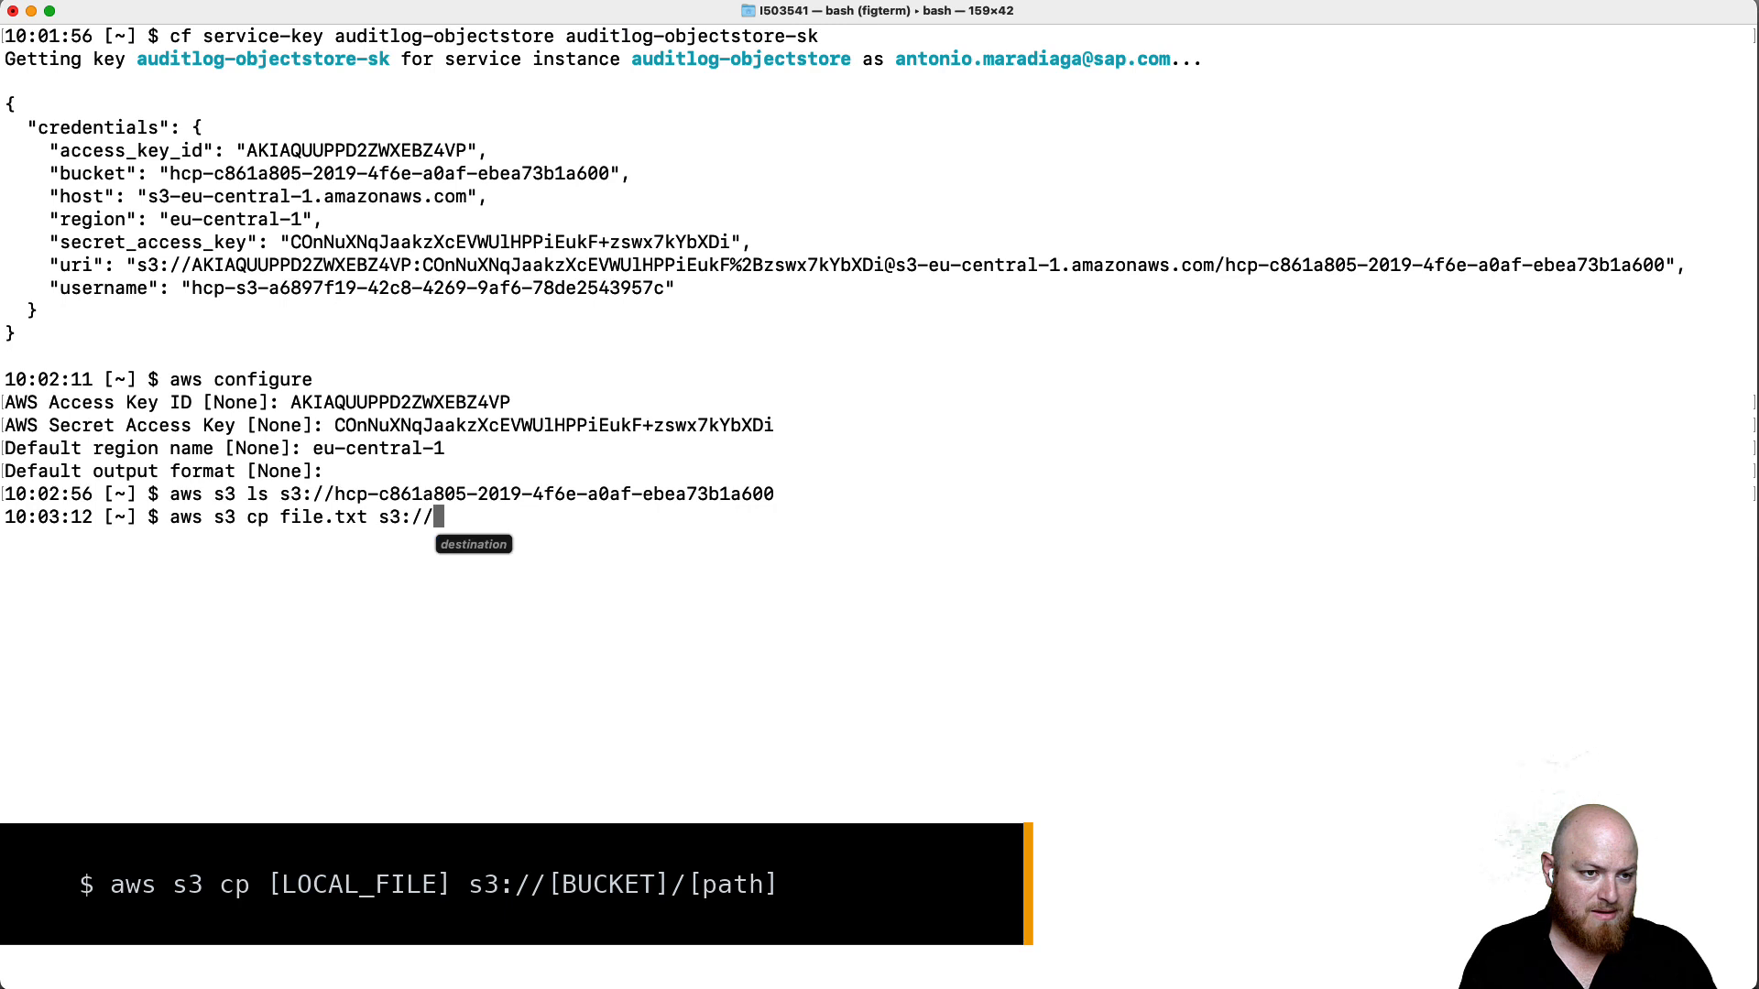
key("super+v")
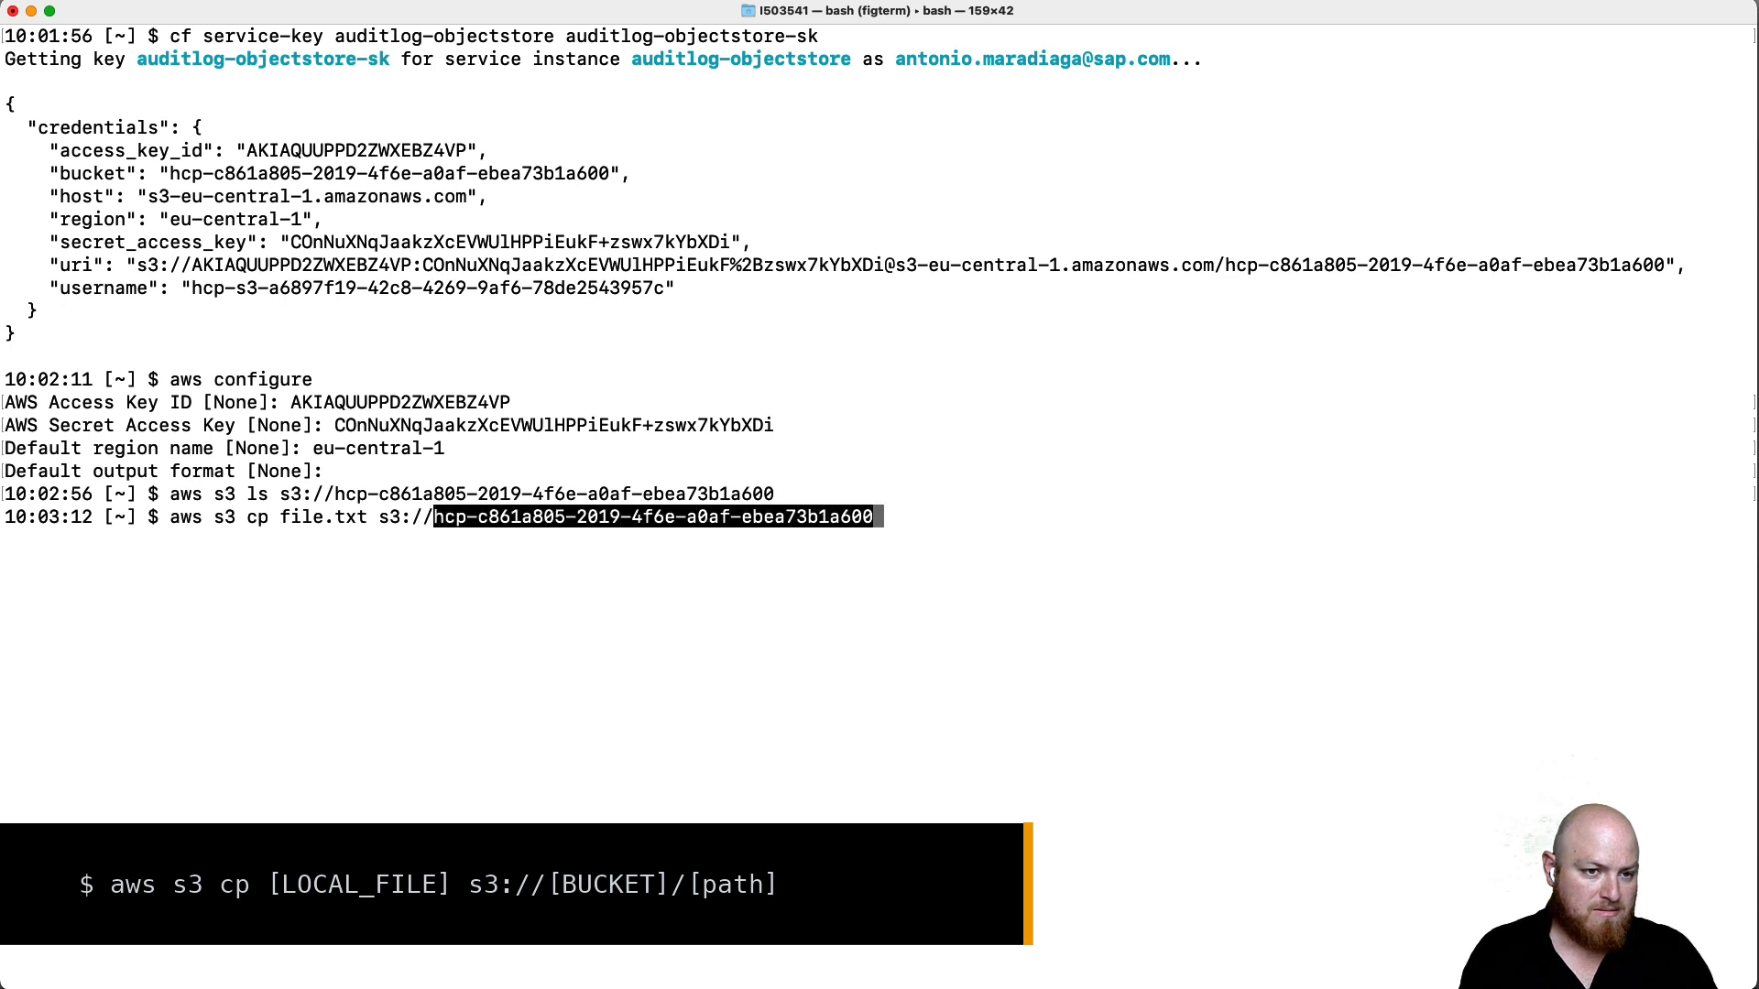
type("/")
key("Return")
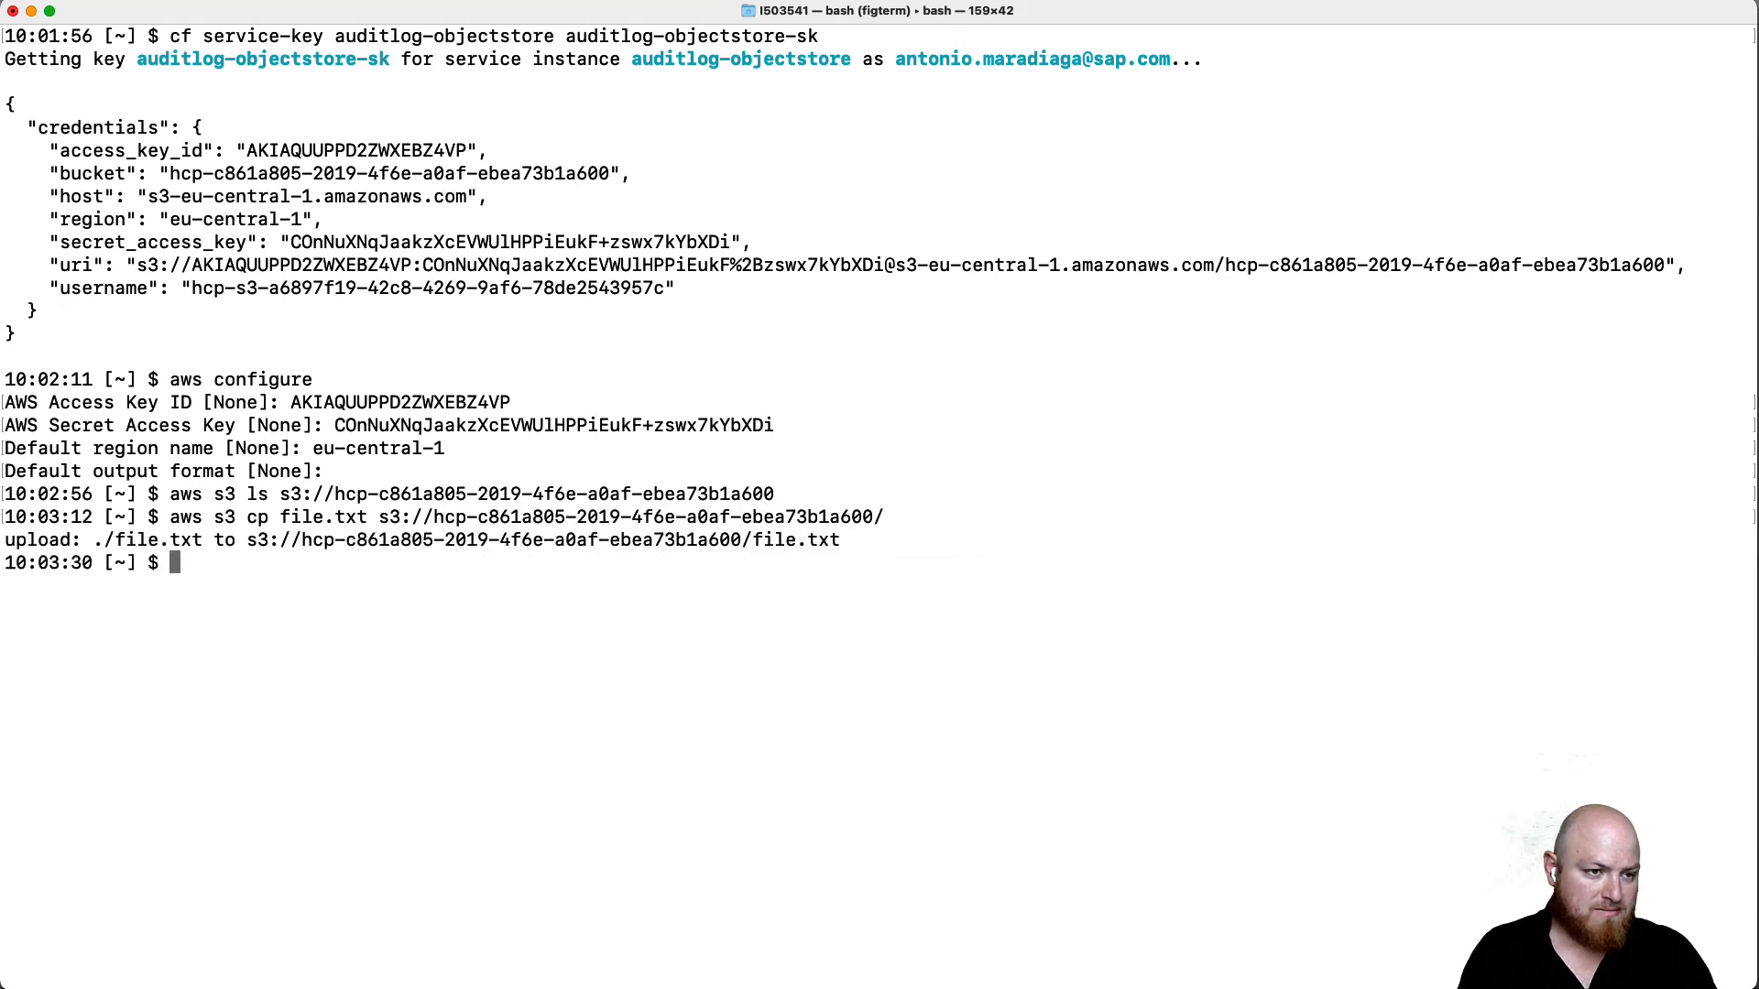
key("Up")
key("Up")
key("Return")
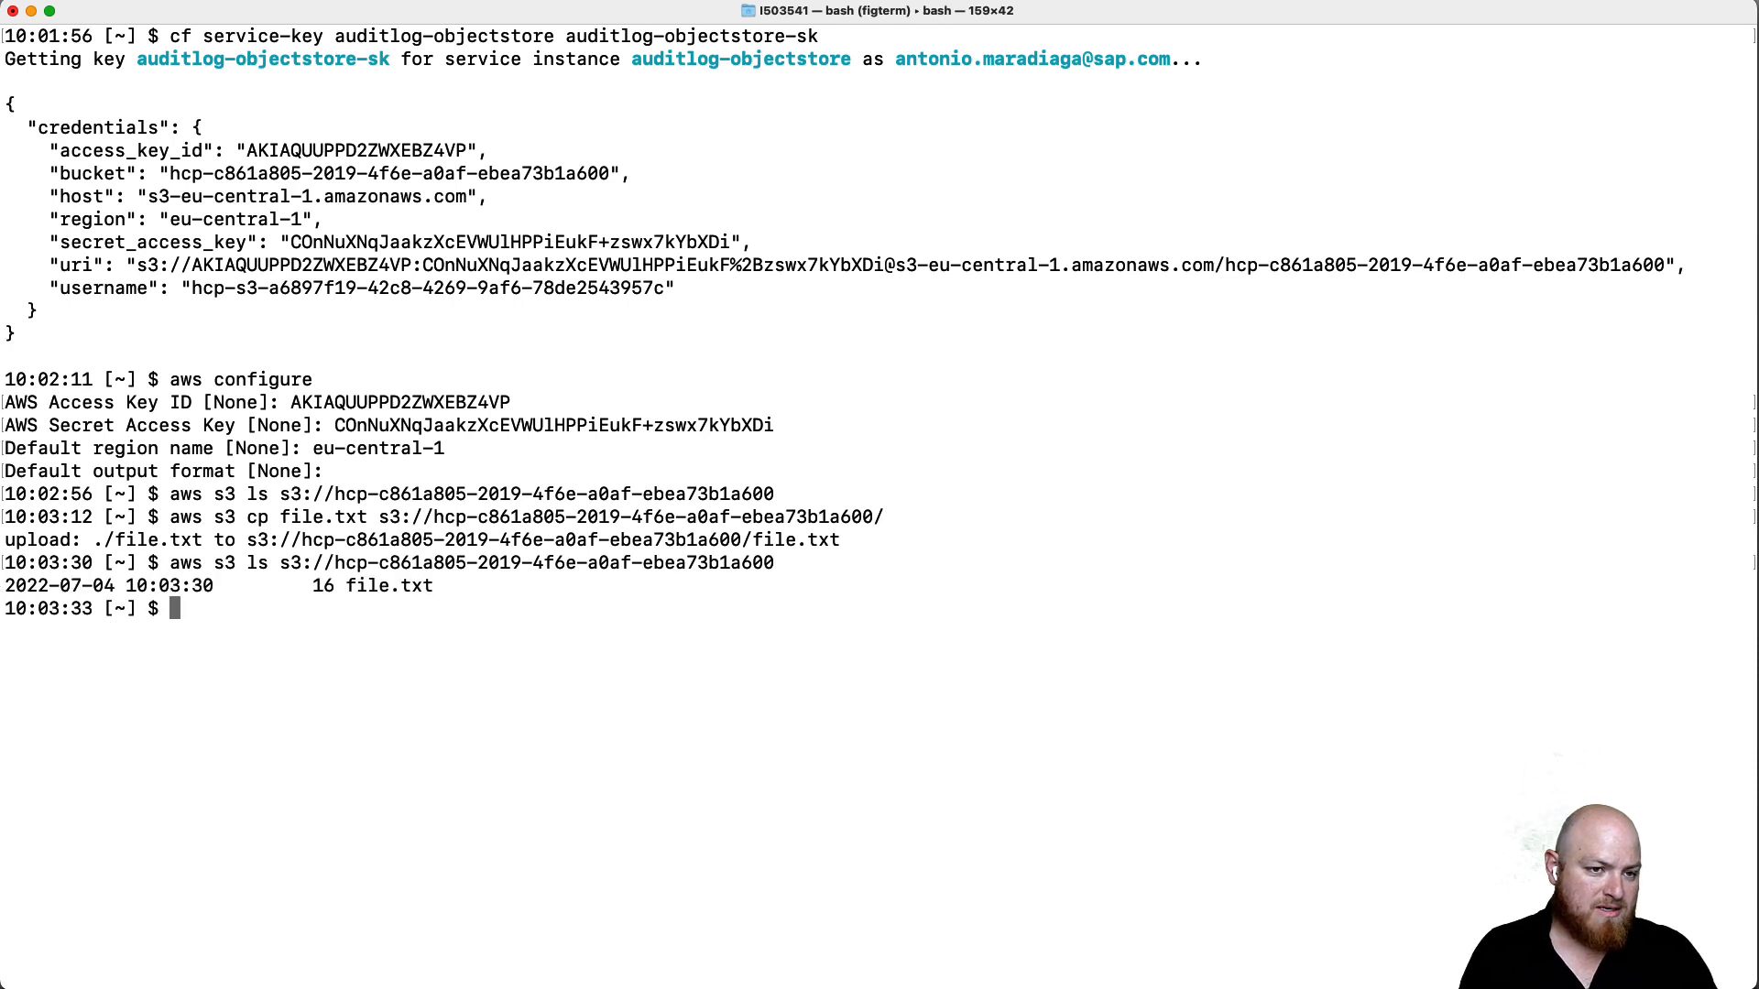
- Delete file.txt from the bucket with aws s3 rm
key("Up")
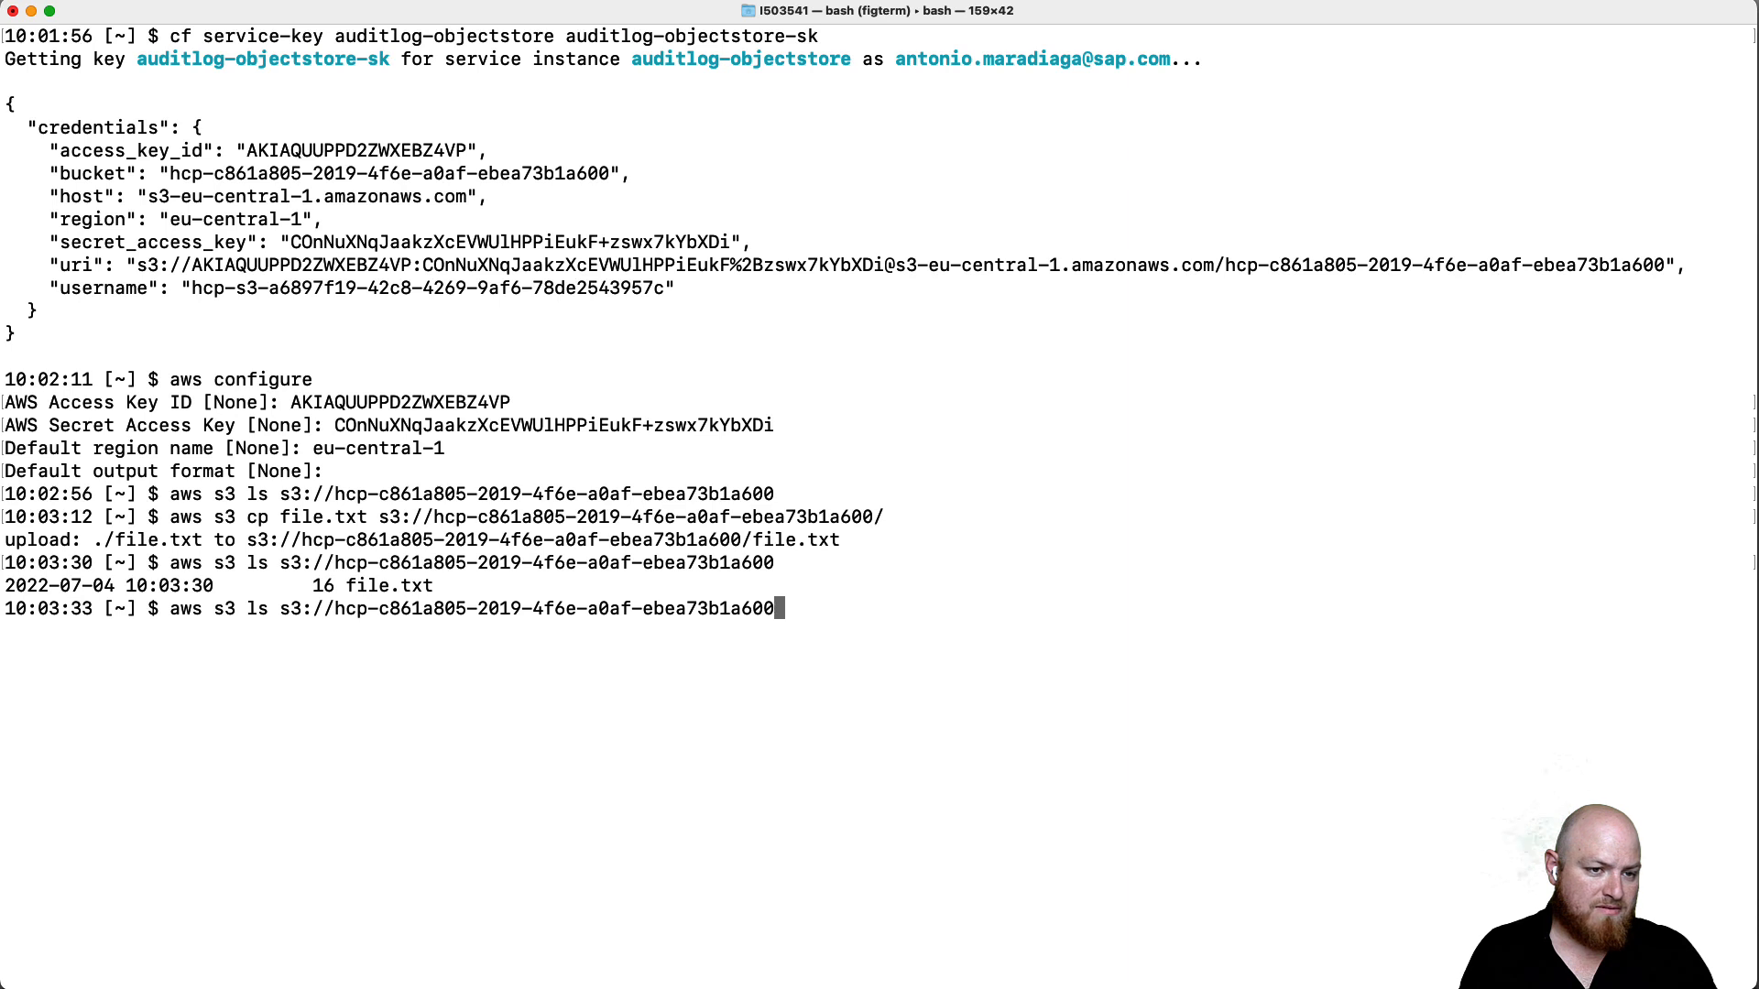
type("/")
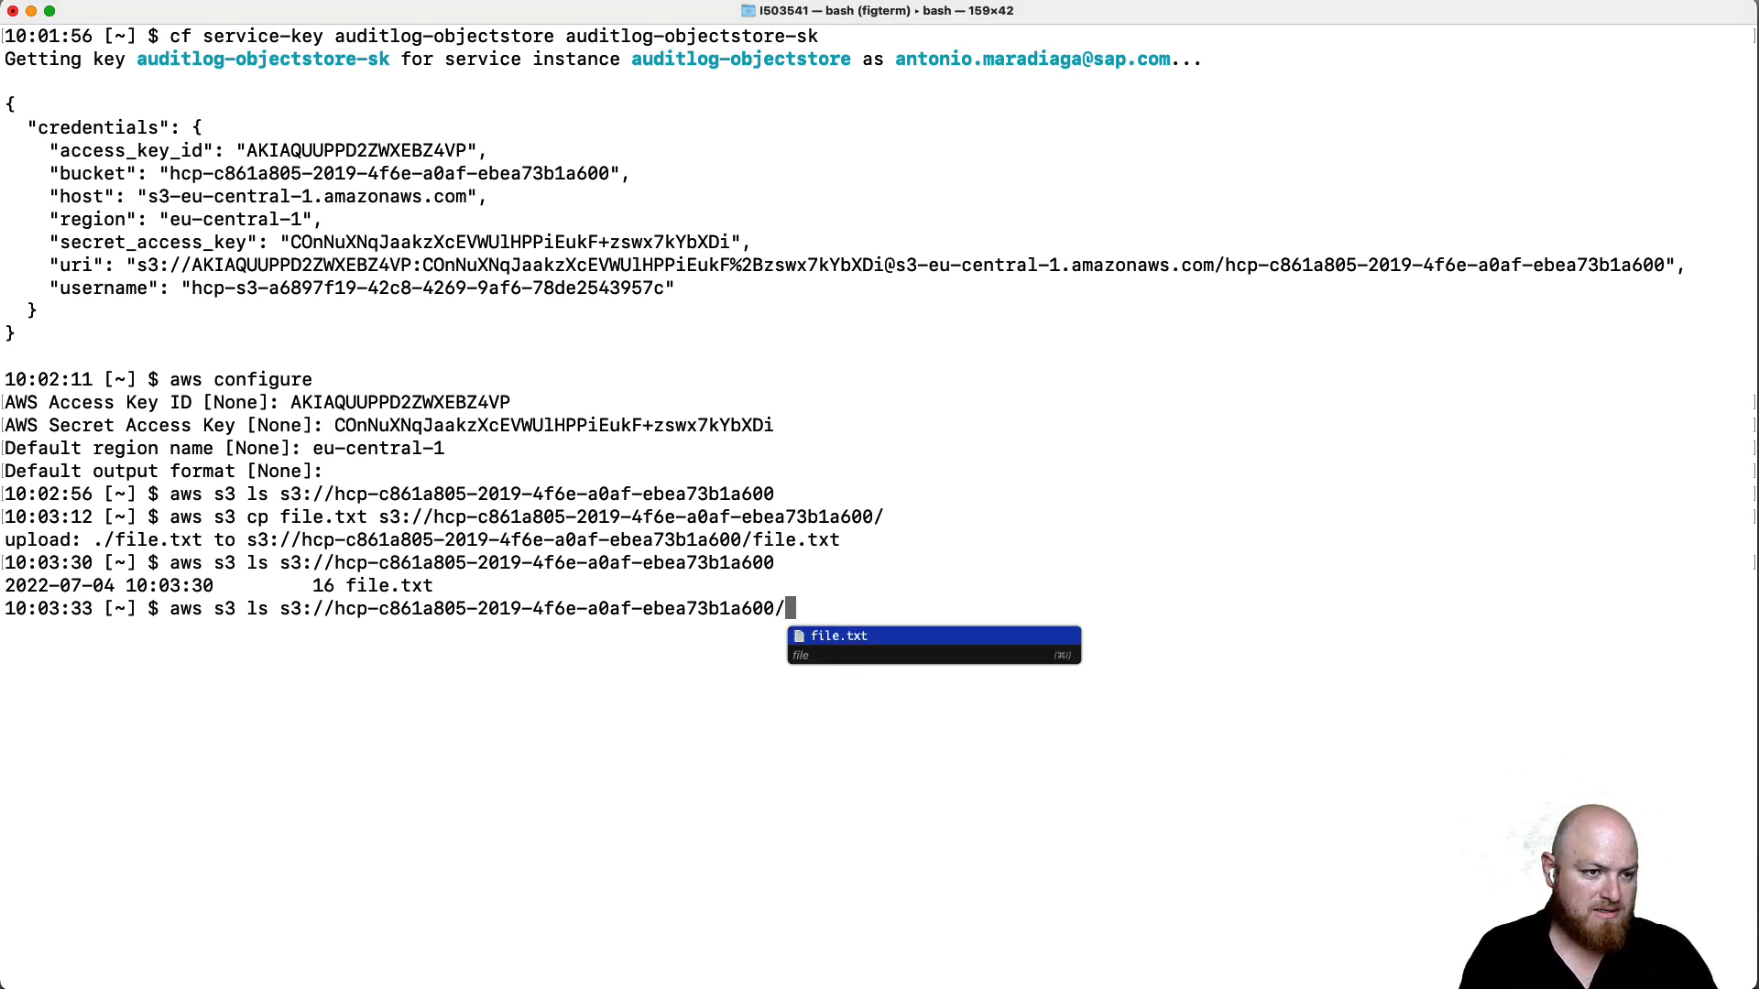
type("file.txt")
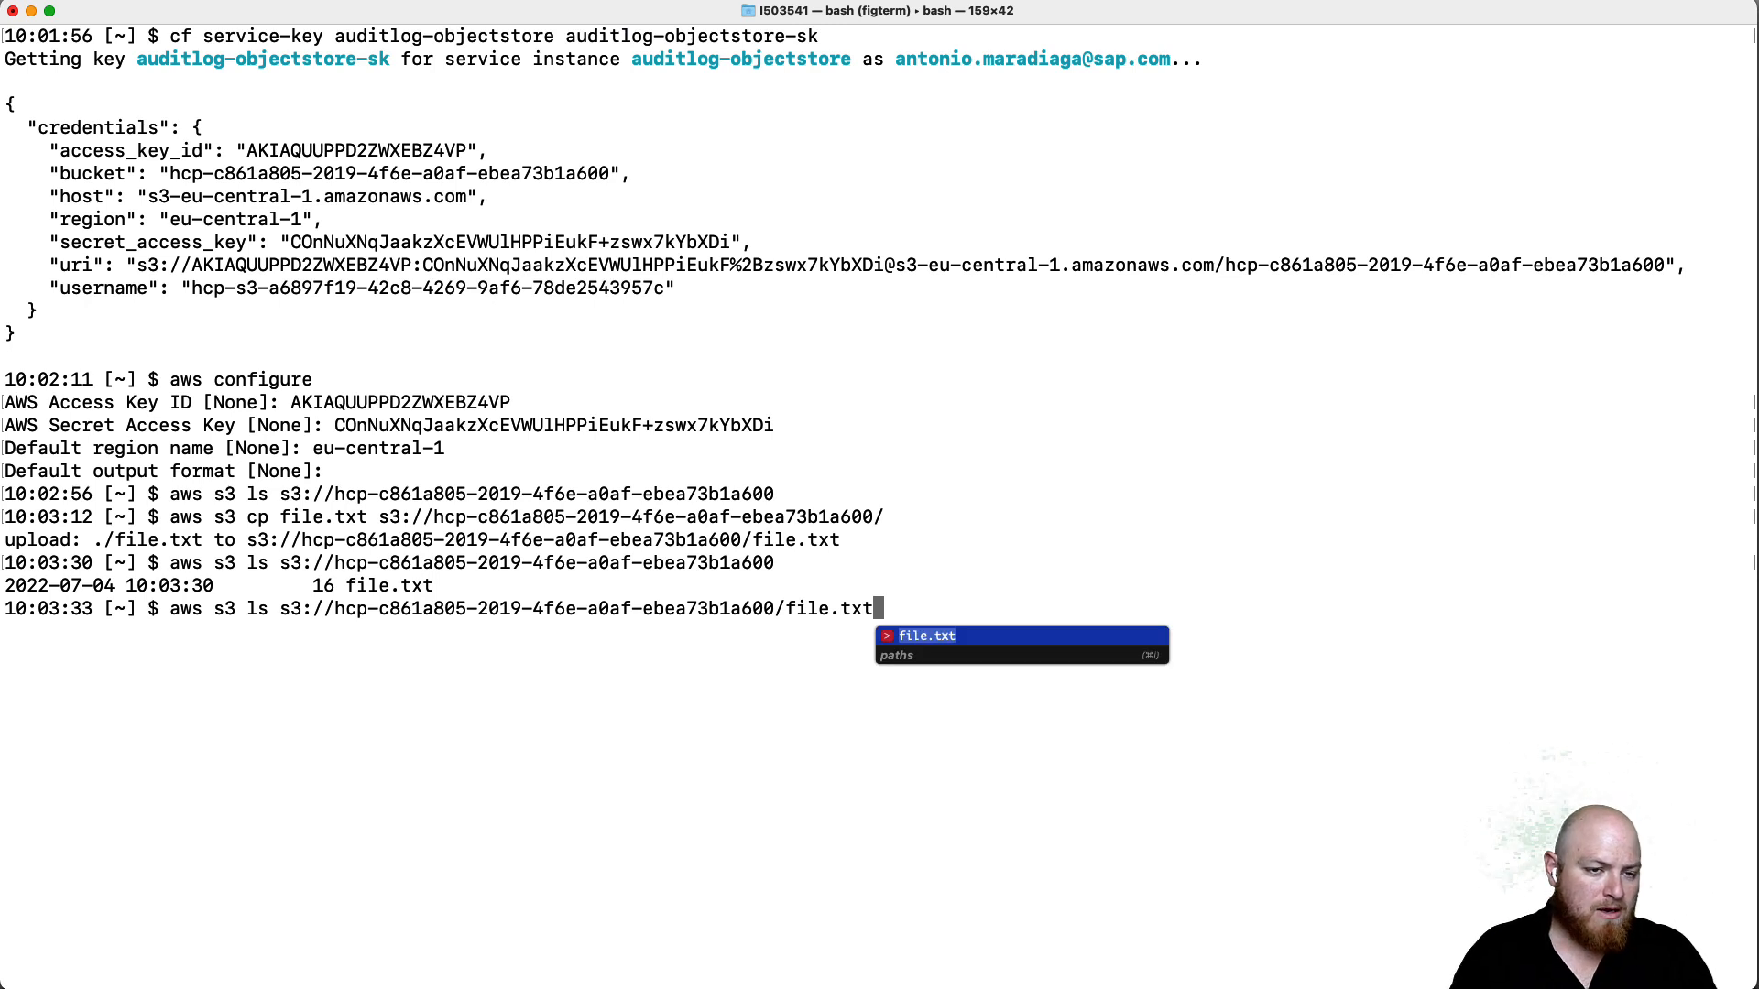
key("Left")
key("alt+Left")
key("alt+Left")
key("alt+Left")
key("alt+Left")
key("alt+Left")
key("alt+Left")
key("alt+Left")
key("alt+Left")
key("alt+Left")
key("alt+Left")
key("Delete")
key("Delete")
type("rm")
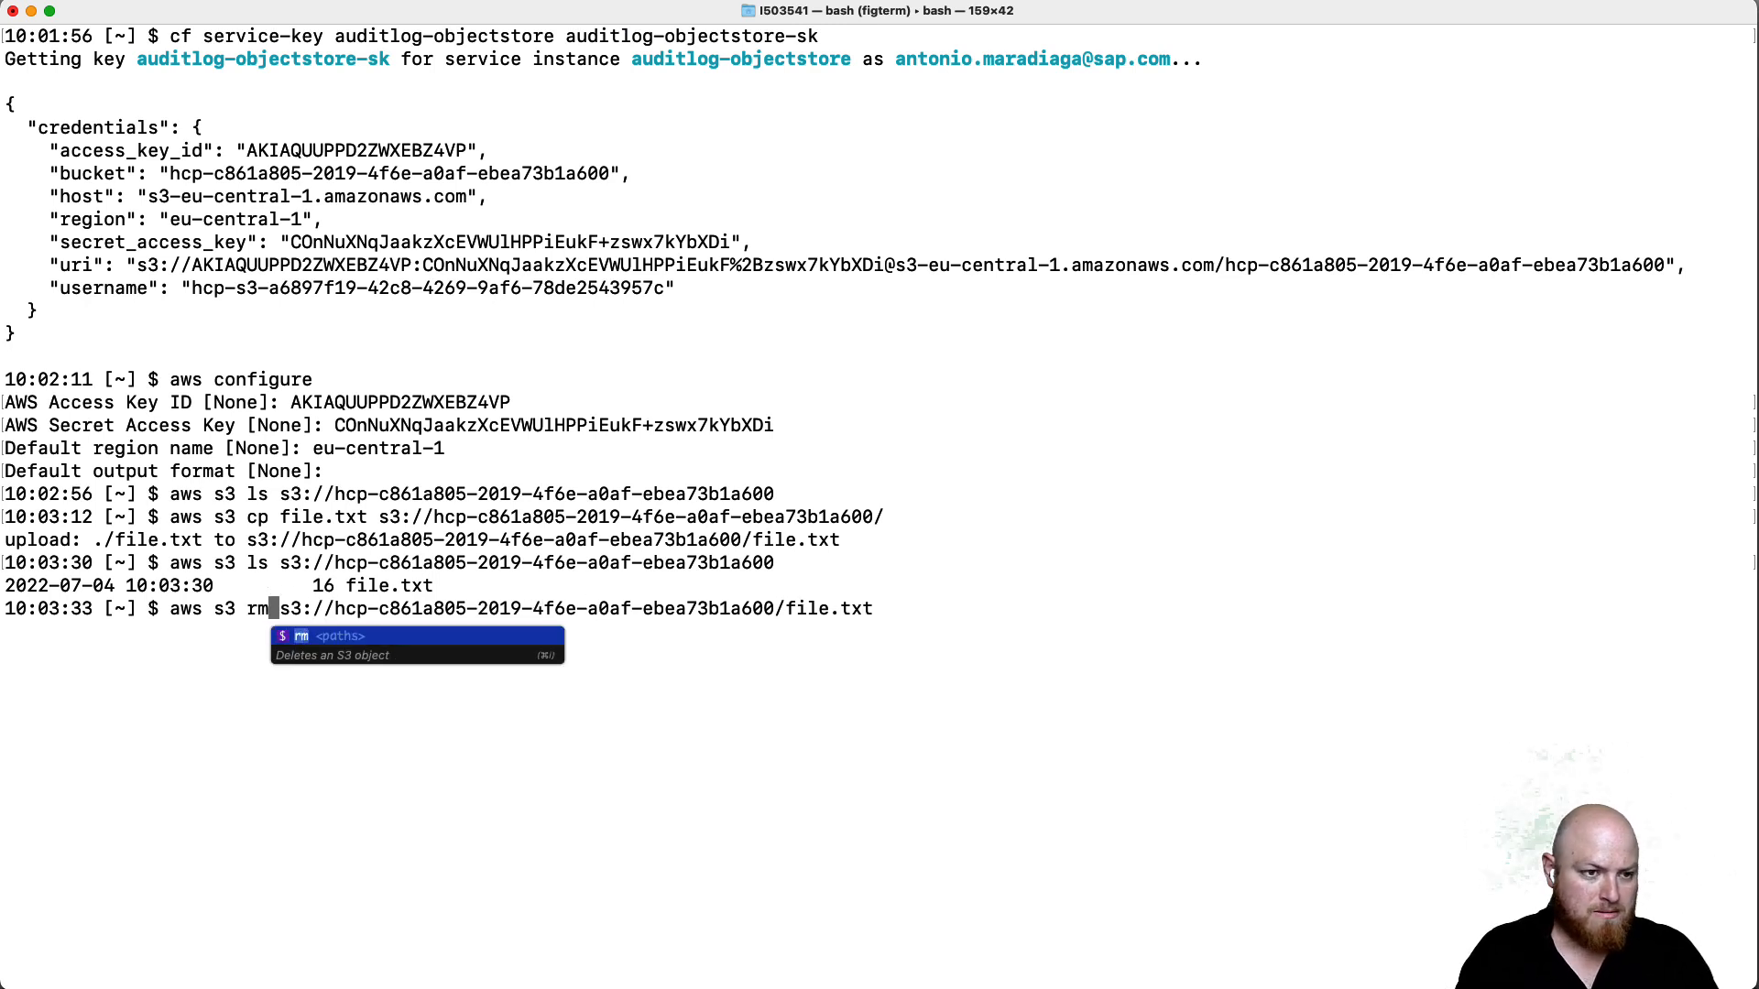
key("Return")
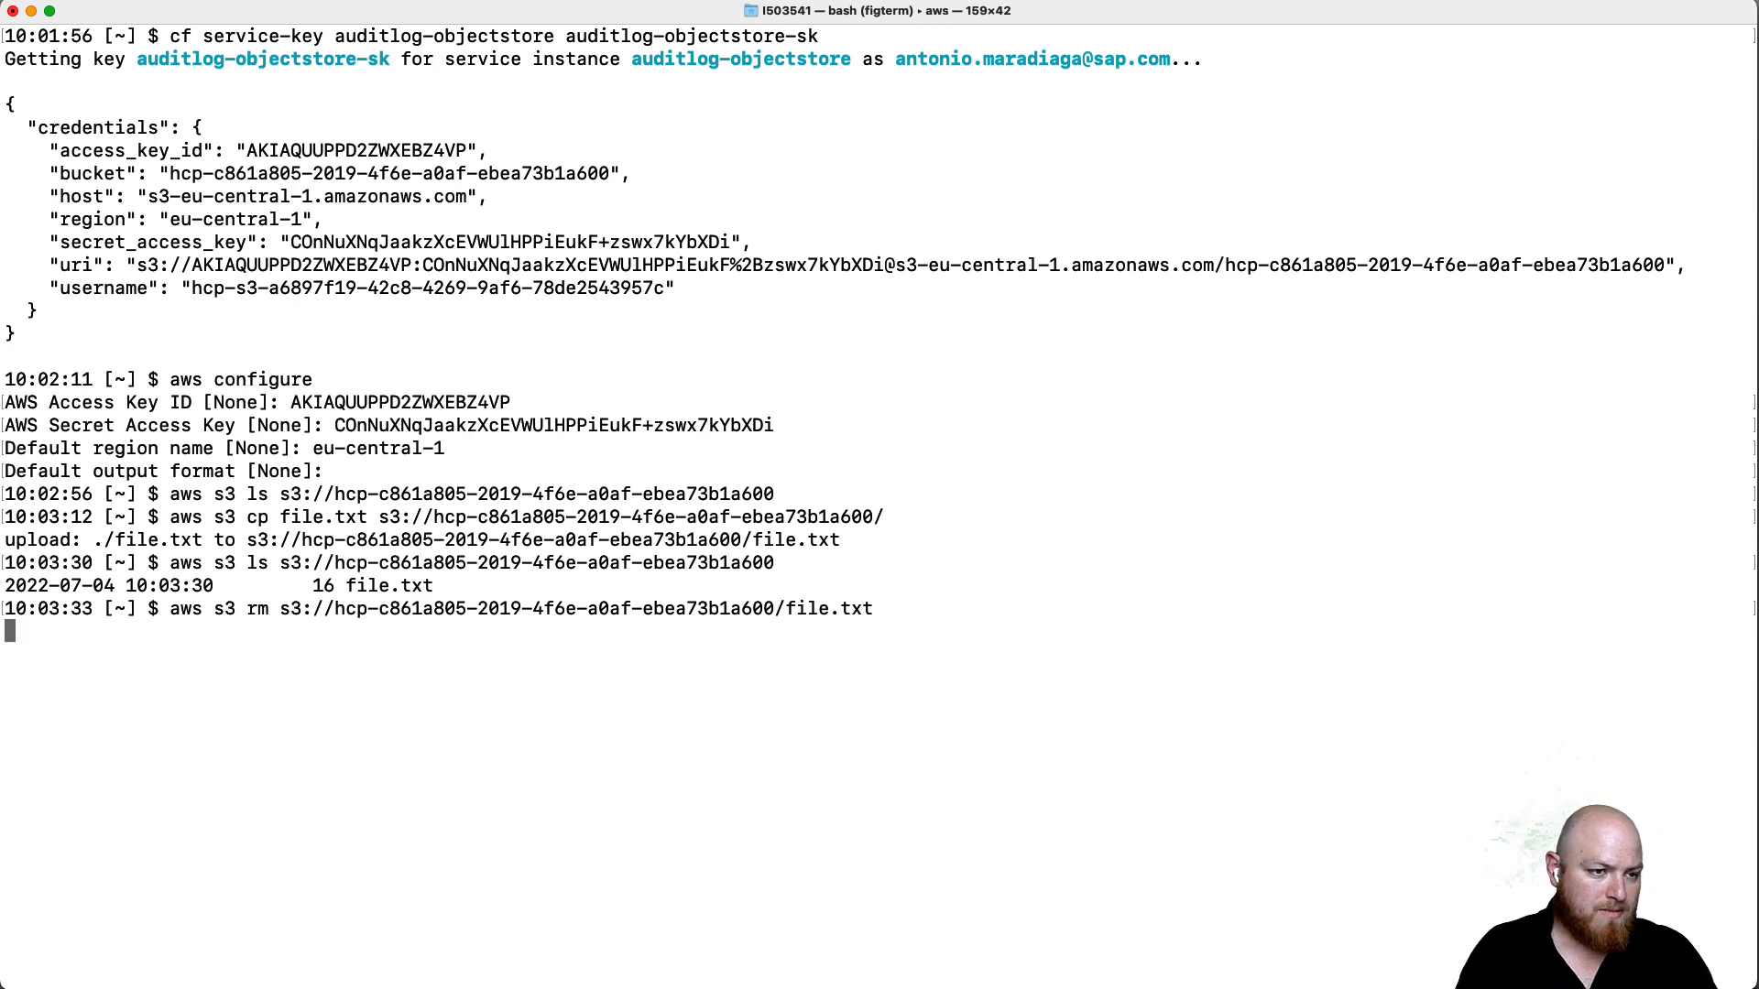
- Clear the terminal and return to Open Connectors in the browser
type("clear")
key("Return")
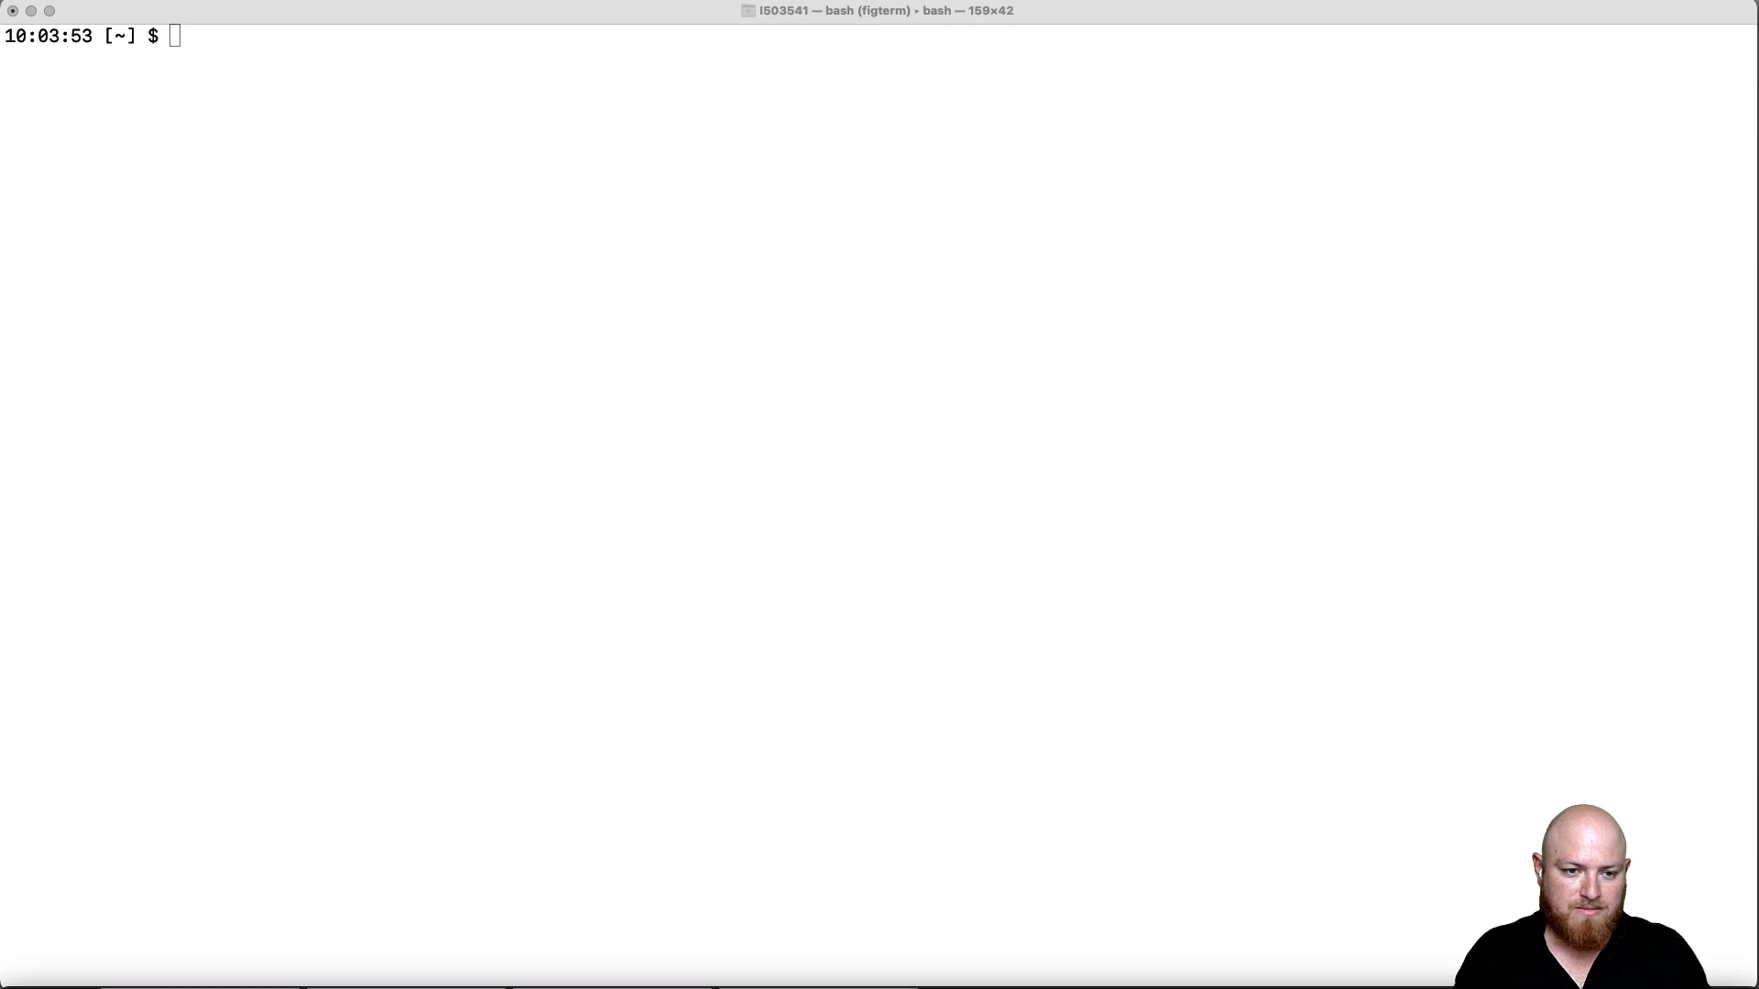
key("super+Tab")
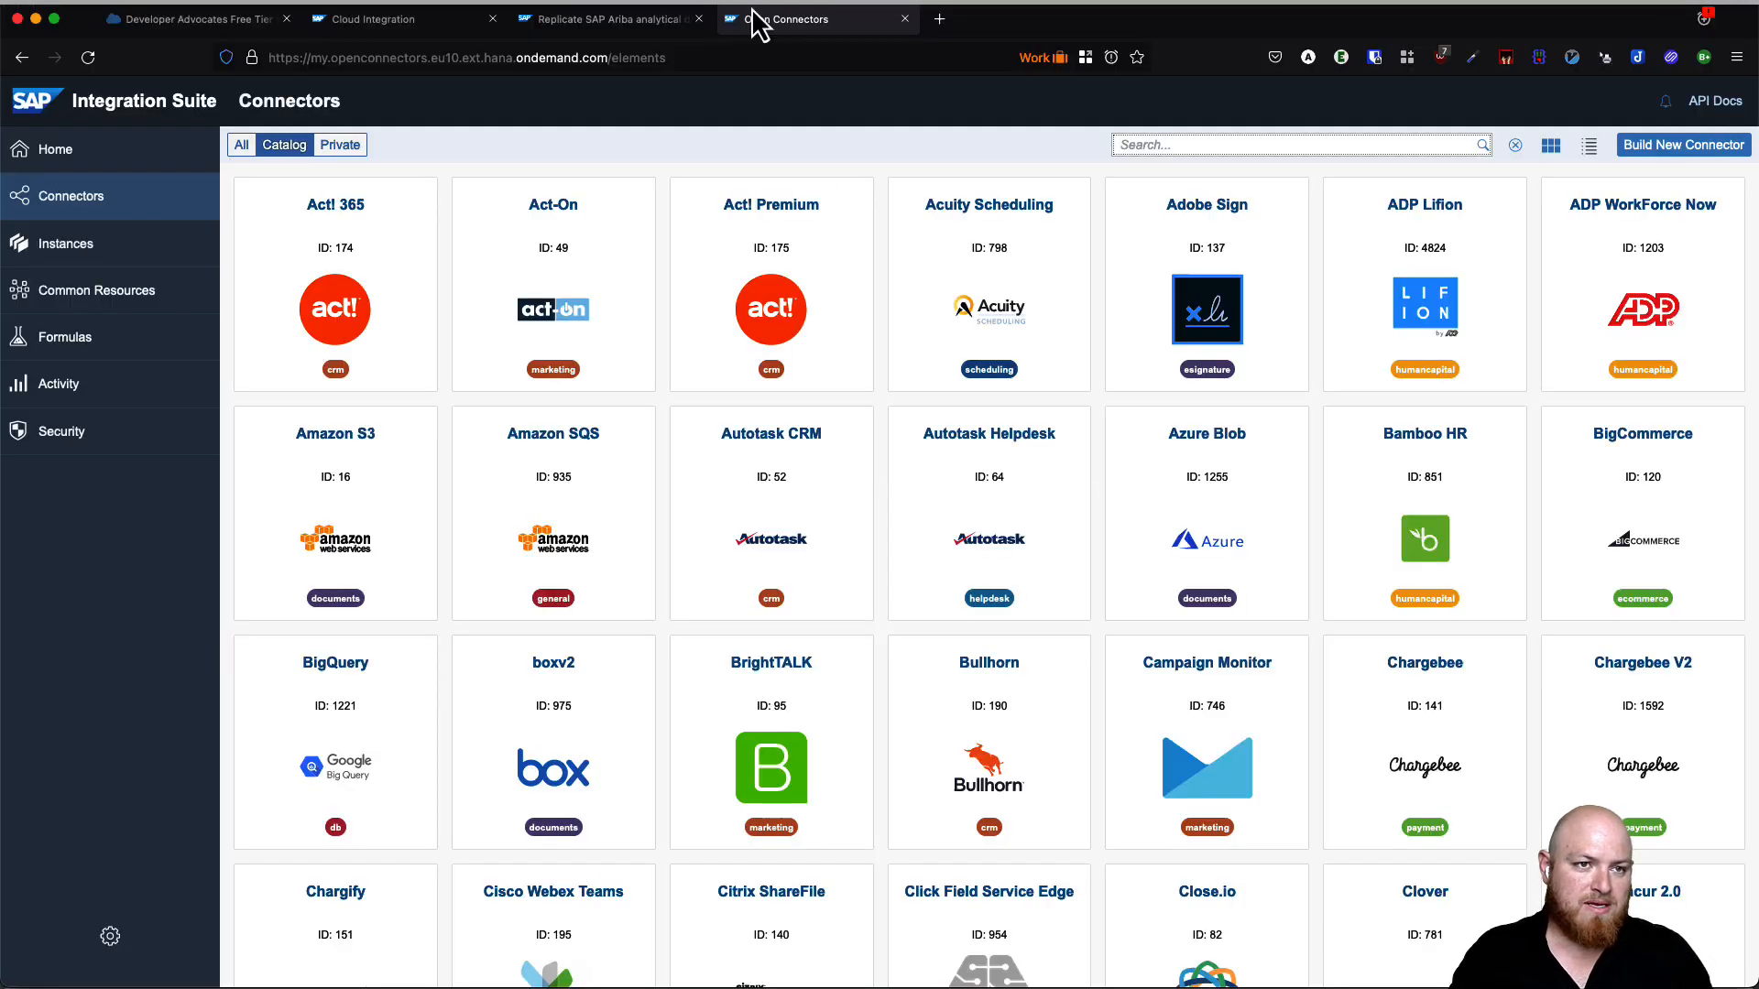
- Search connectors for s3, view the Amazon S3 overview, then show the empty Instances list
left_click(914, 92)
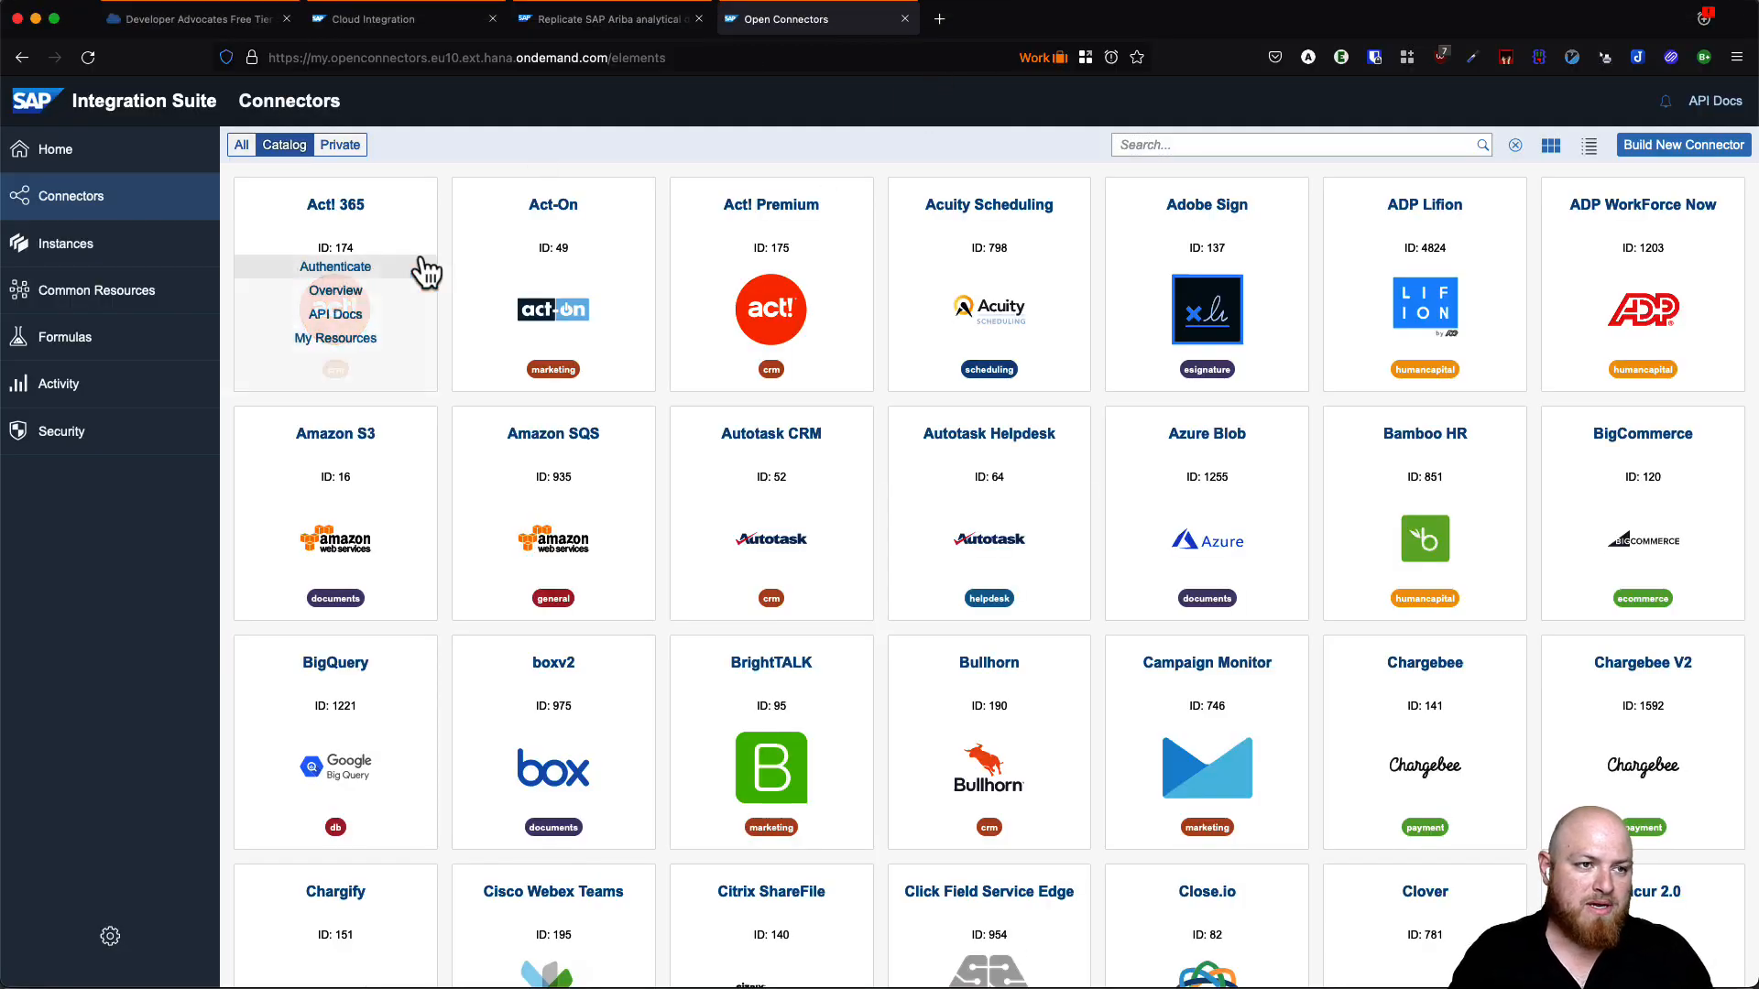
left_click(1380, 144)
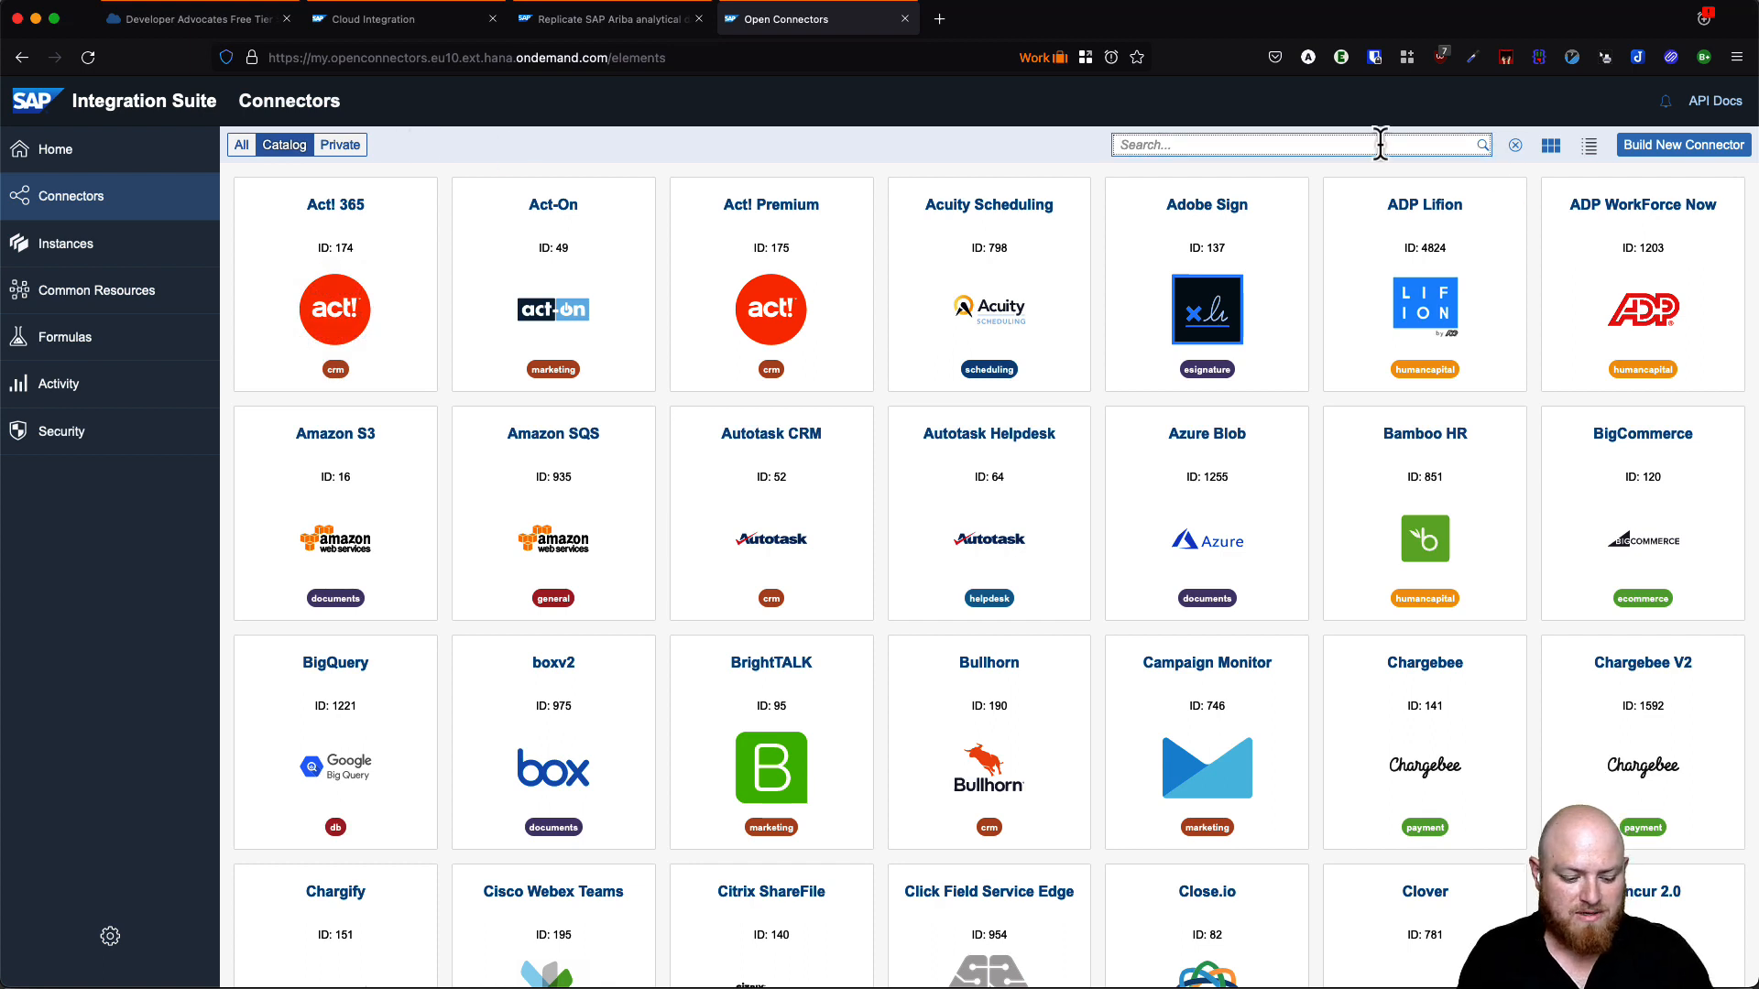
type("s3")
mouse_move(364, 244)
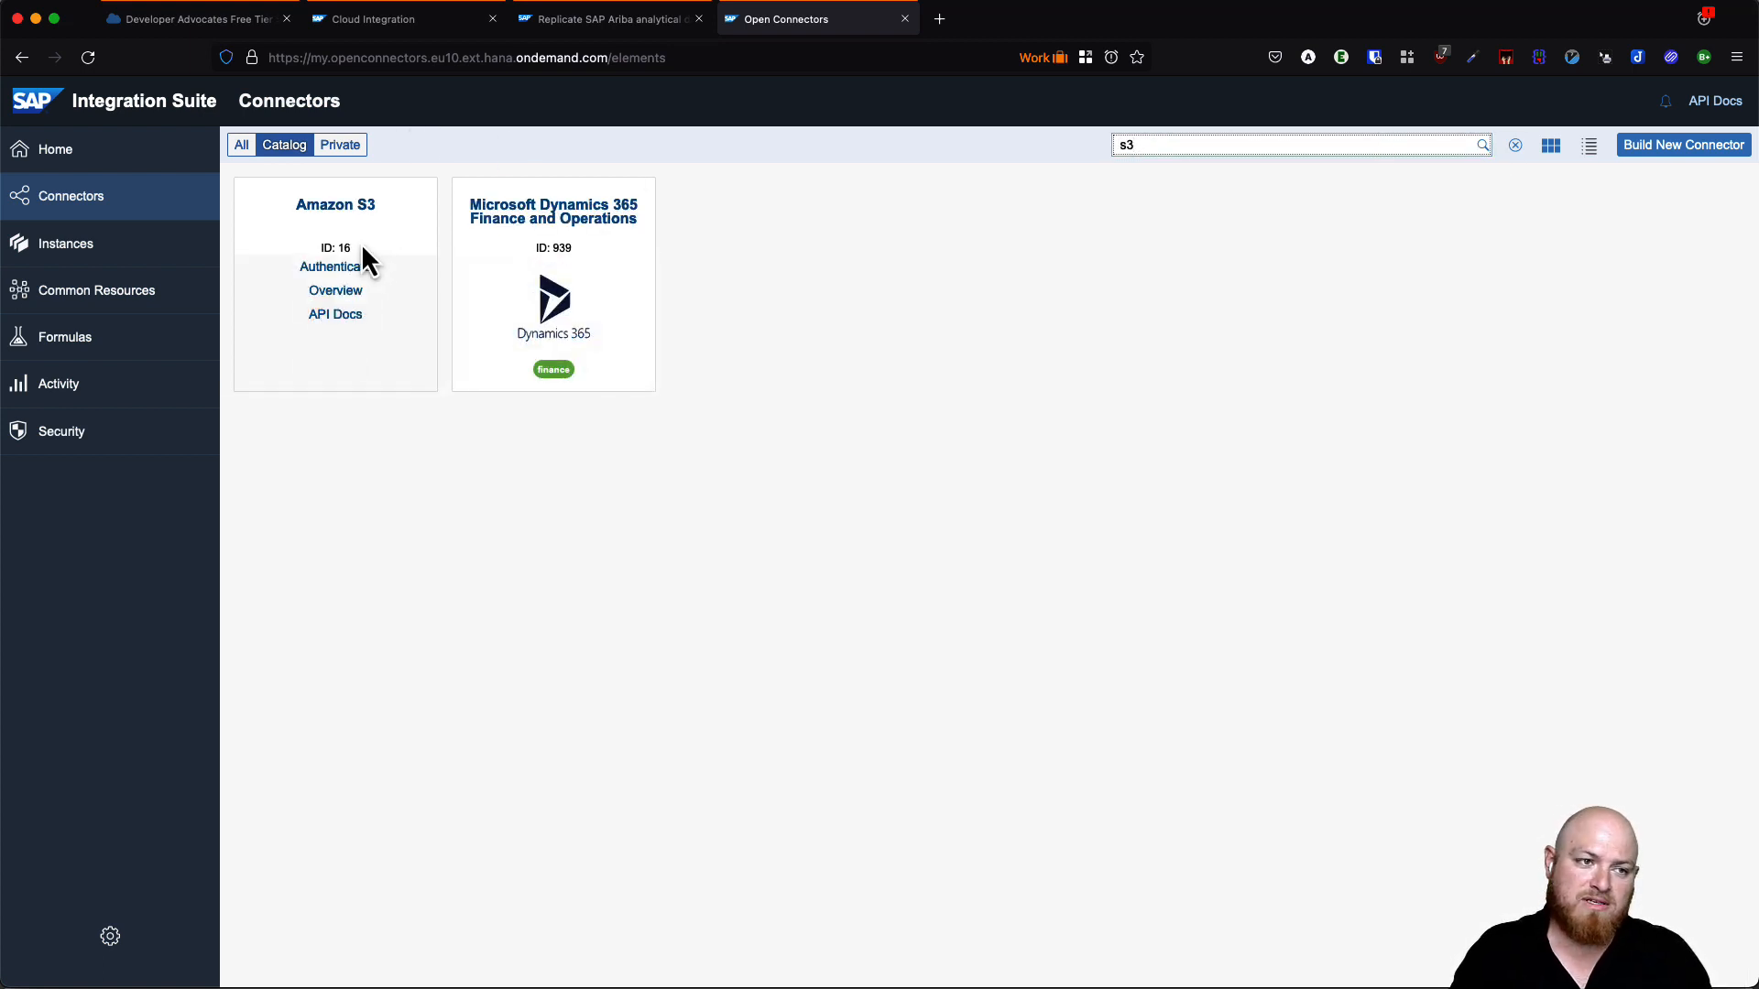
left_click(344, 293)
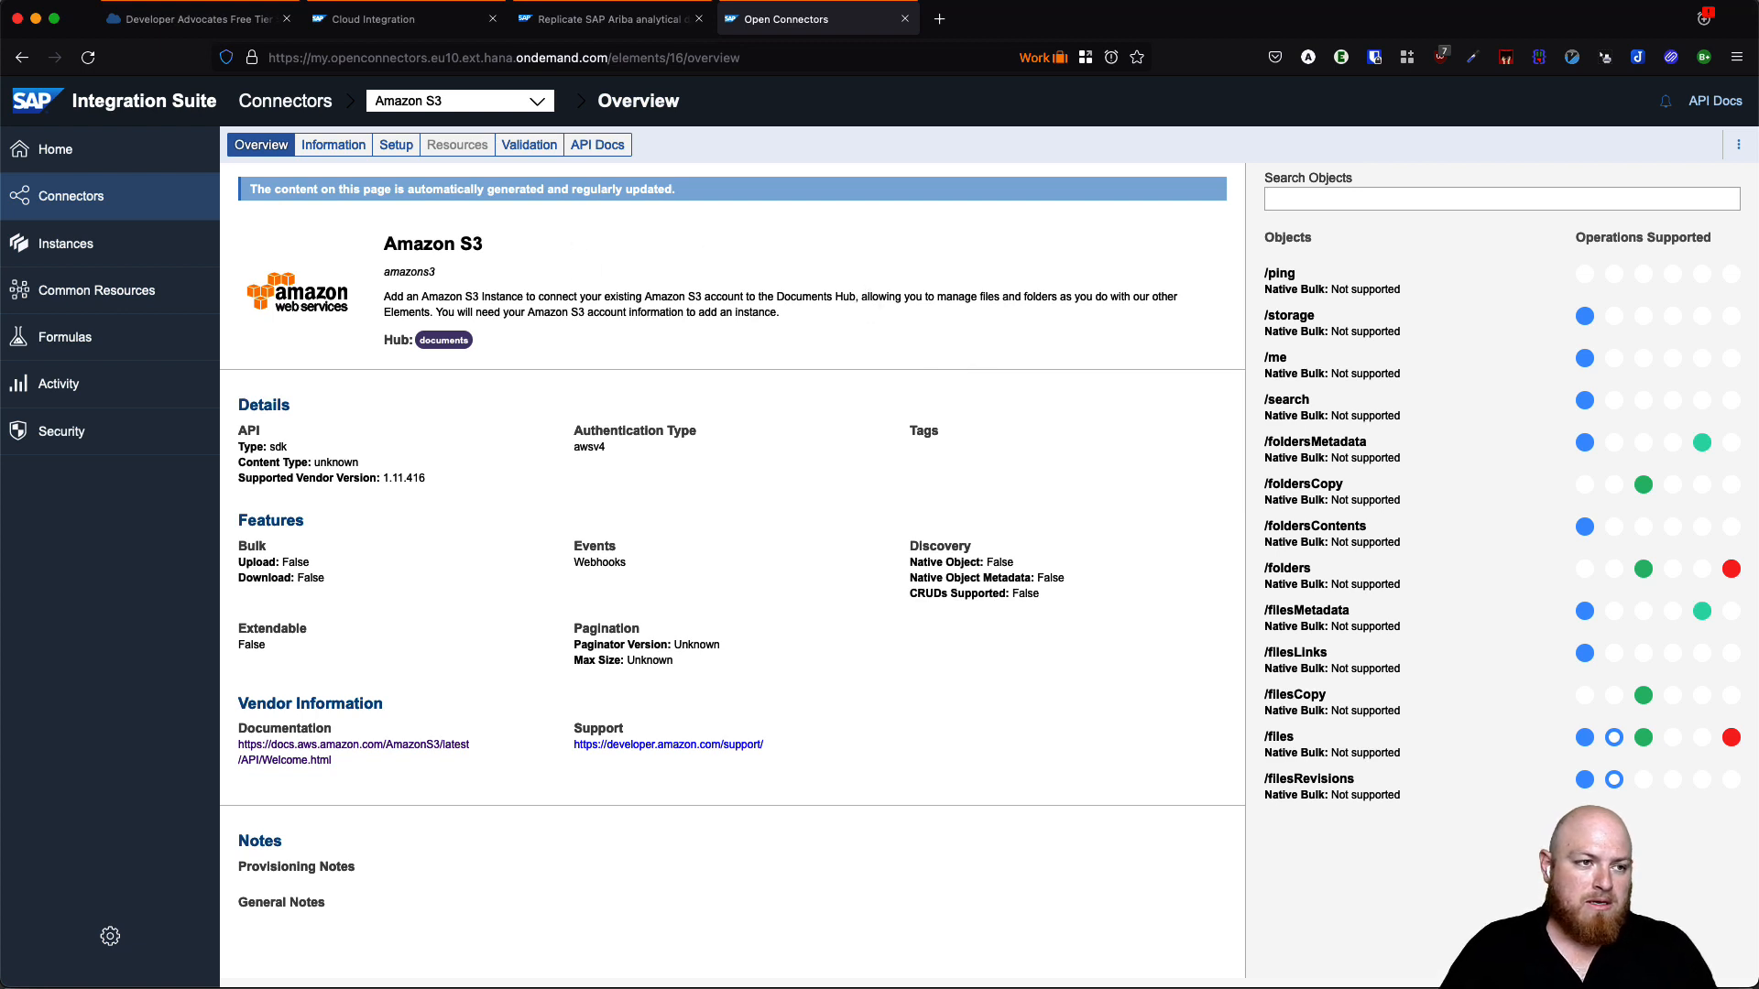
left_click(103, 260)
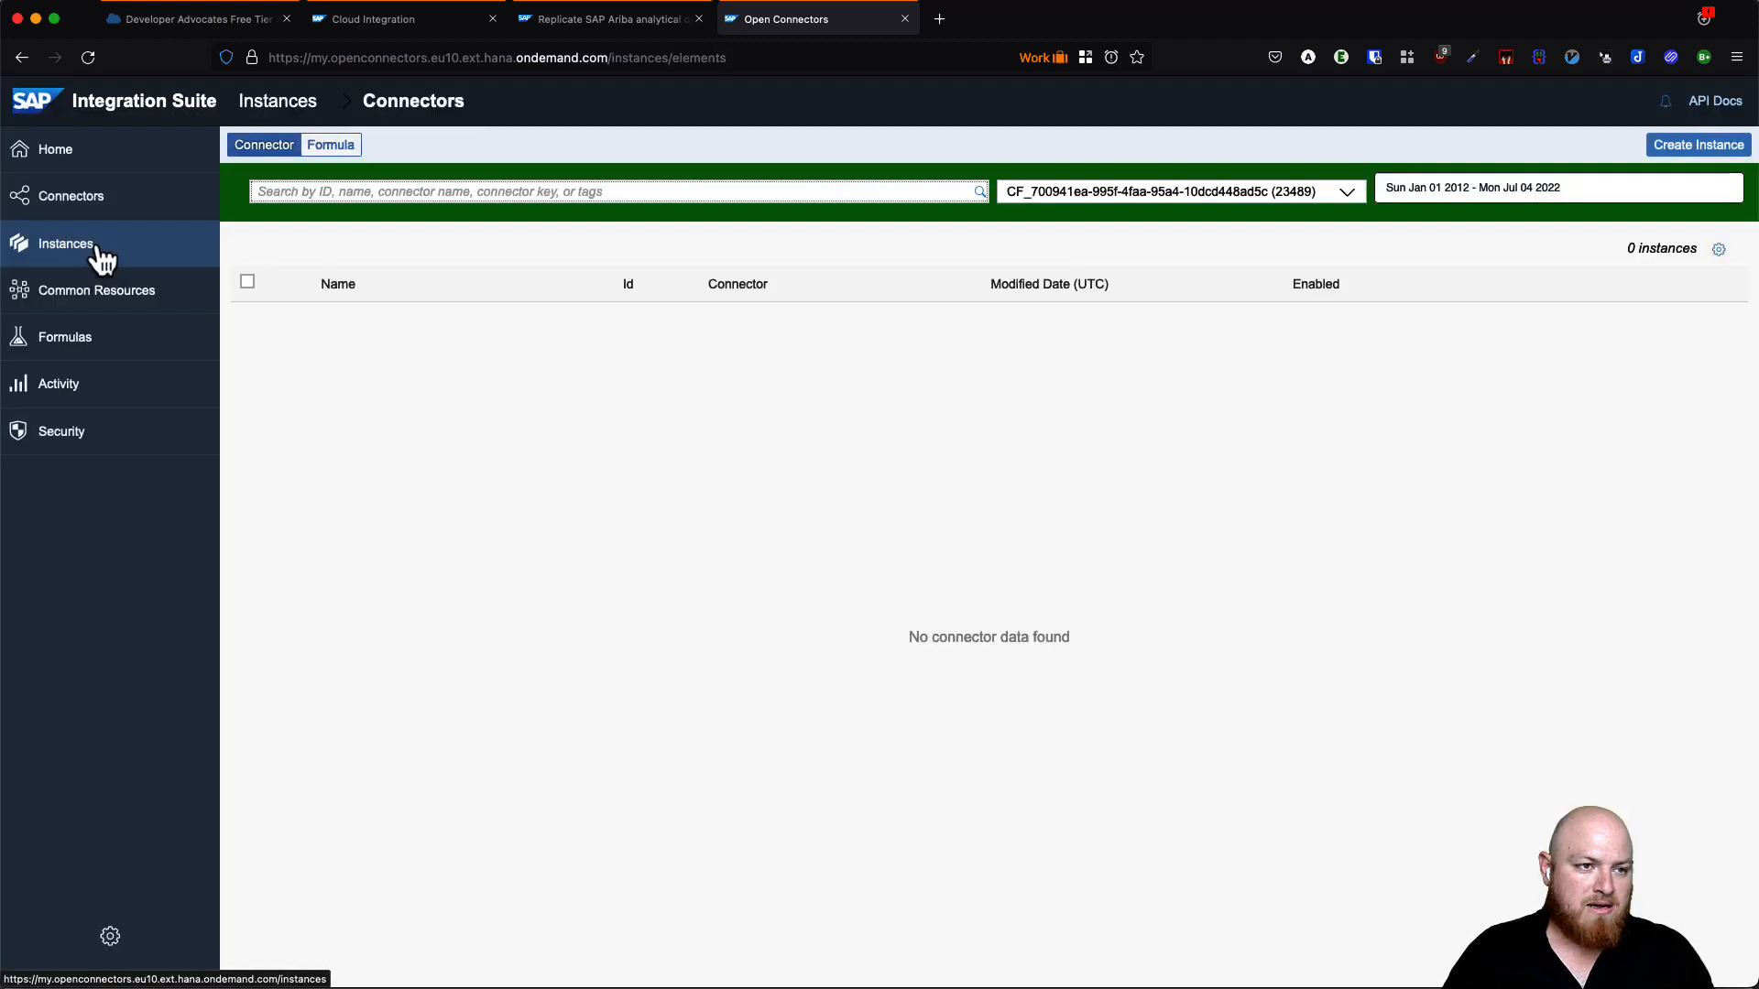
- Begin a new connector instance by picking Amazon S3 from an s3 search
left_click(1695, 147)
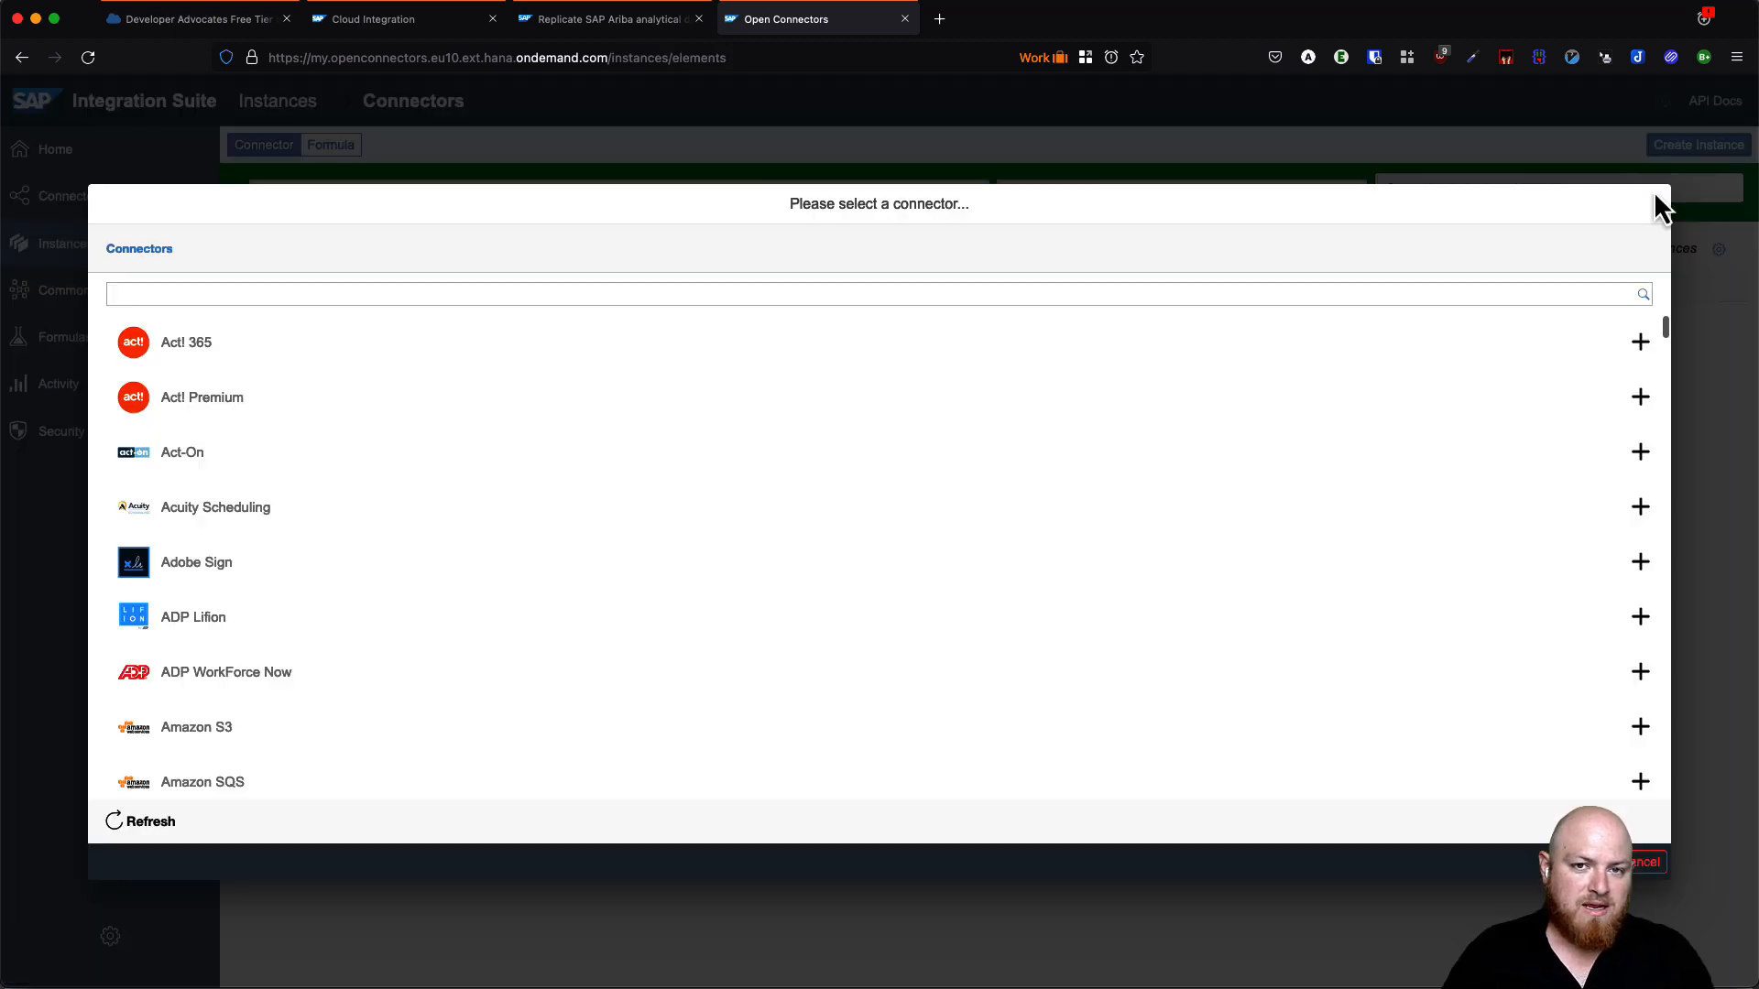
left_click(971, 295)
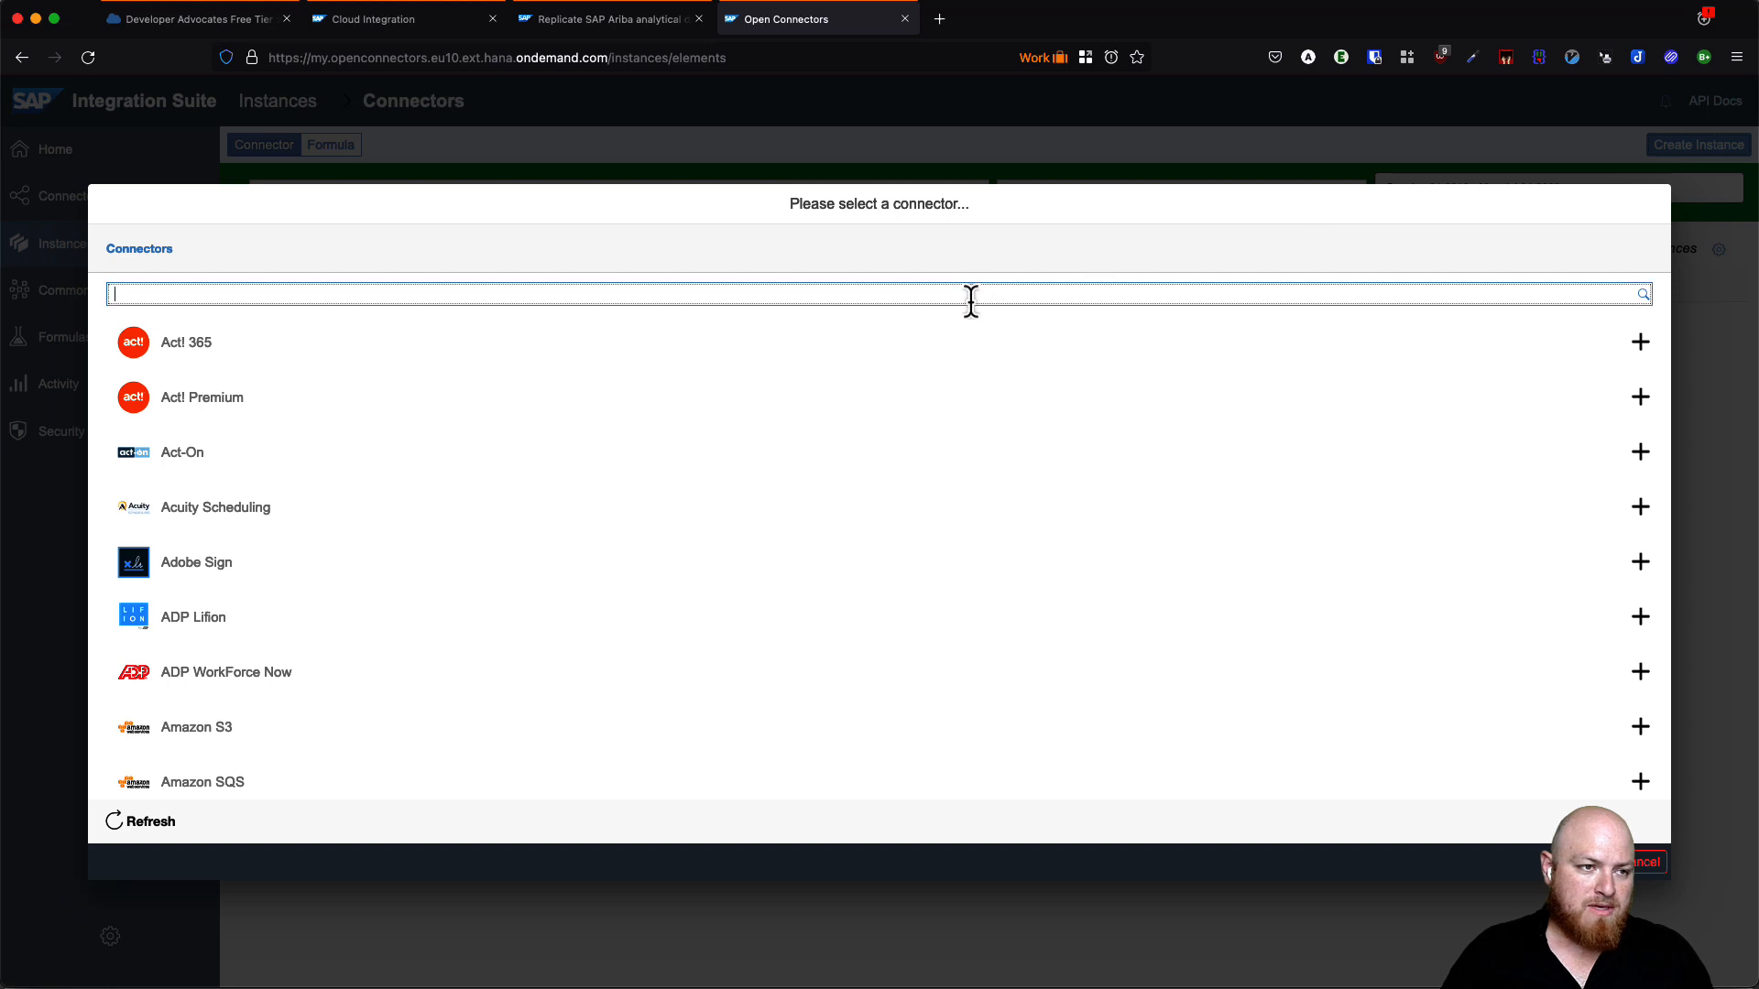
type("s3")
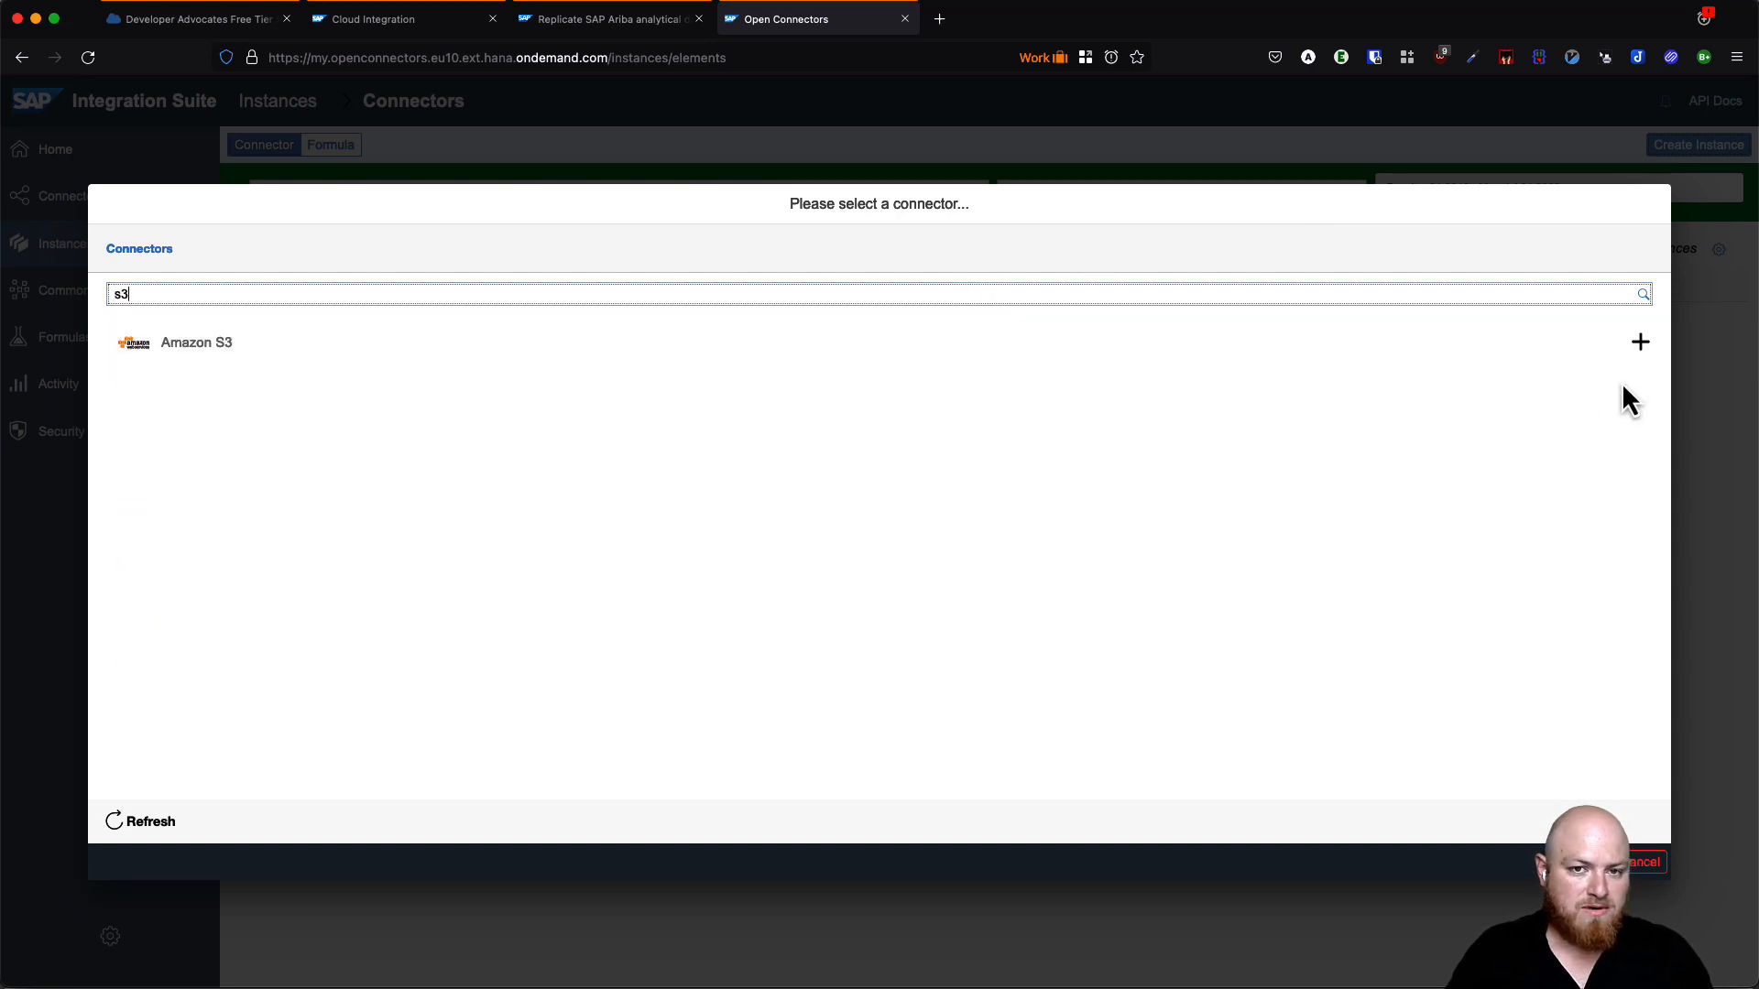
left_click(1639, 343)
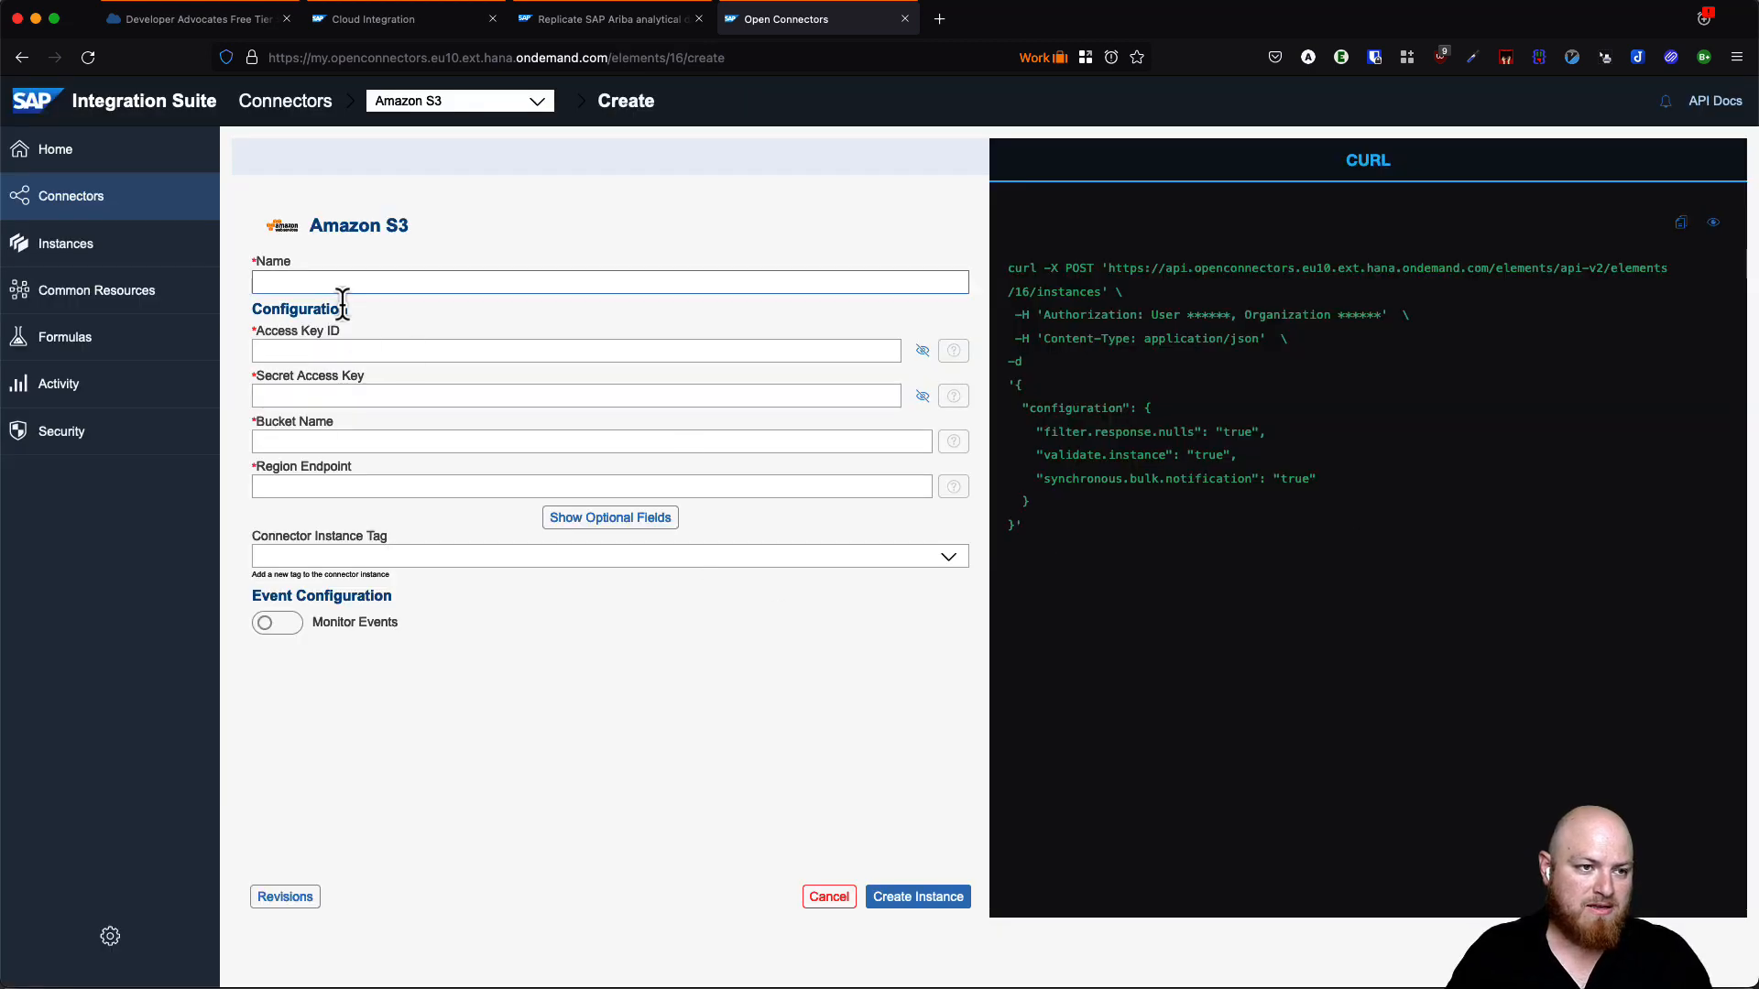
- Name the instance 'AWS S3 - Audit Logs' and dismiss the browser's password suggestion
left_click(403, 283)
left_click(430, 300)
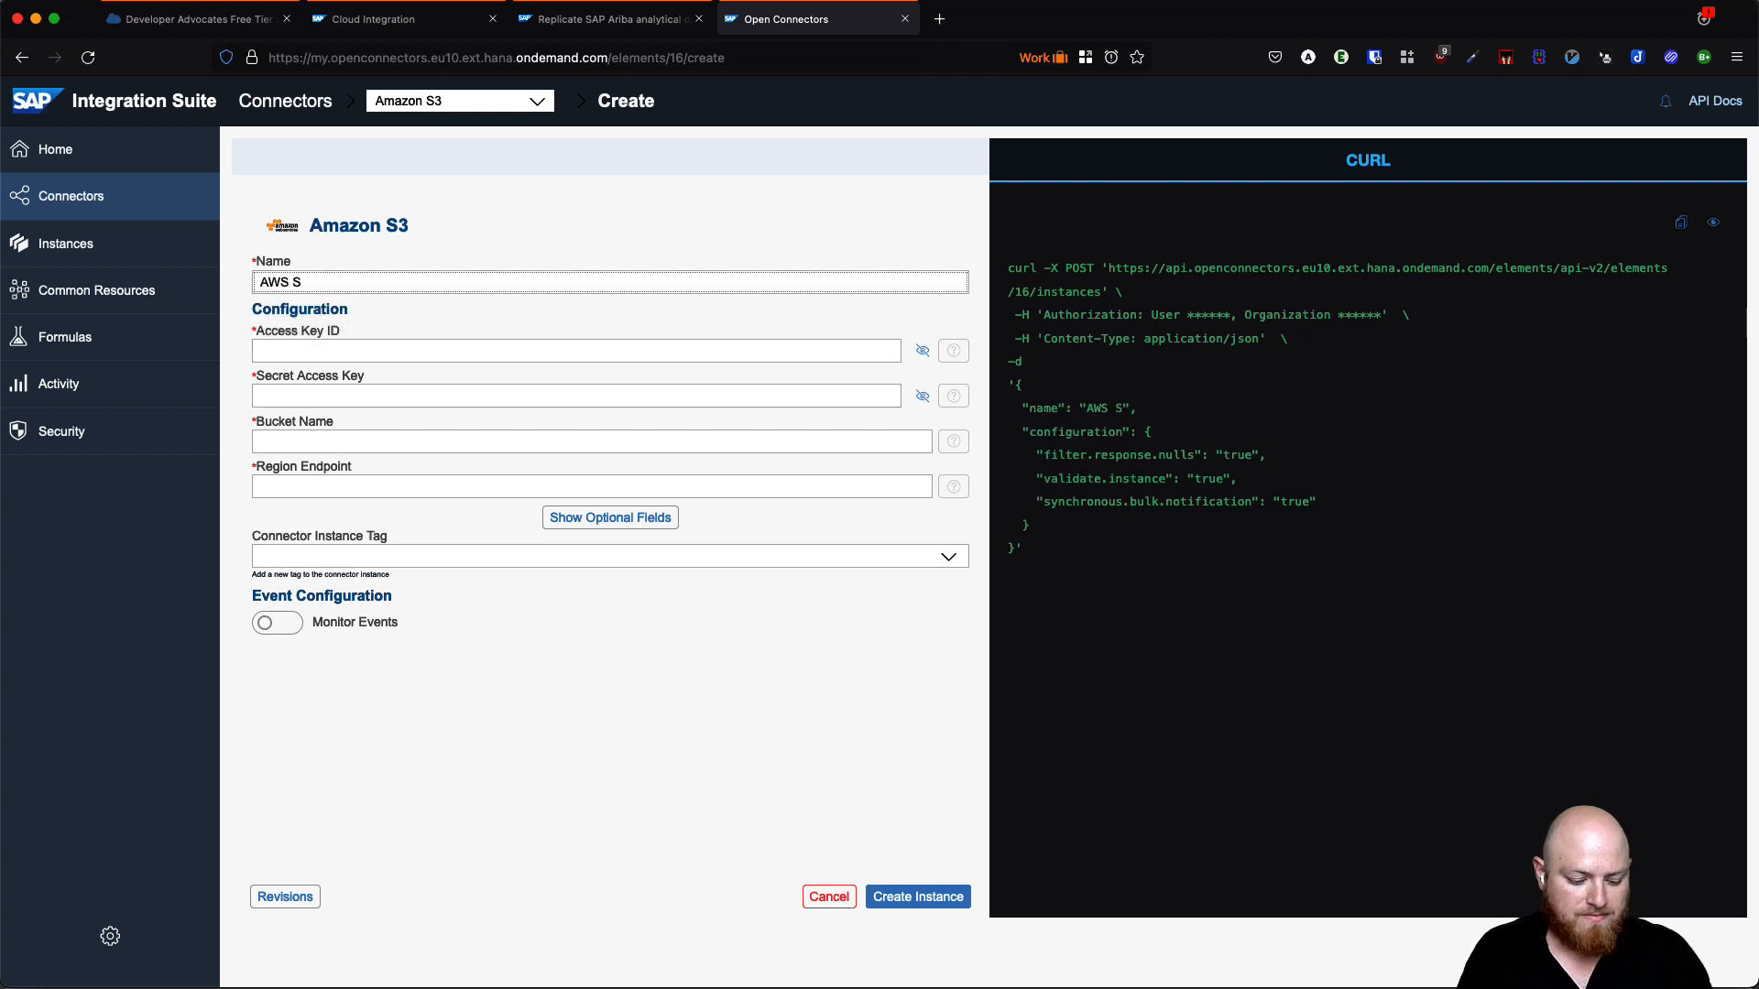
type("S3 - Audl")
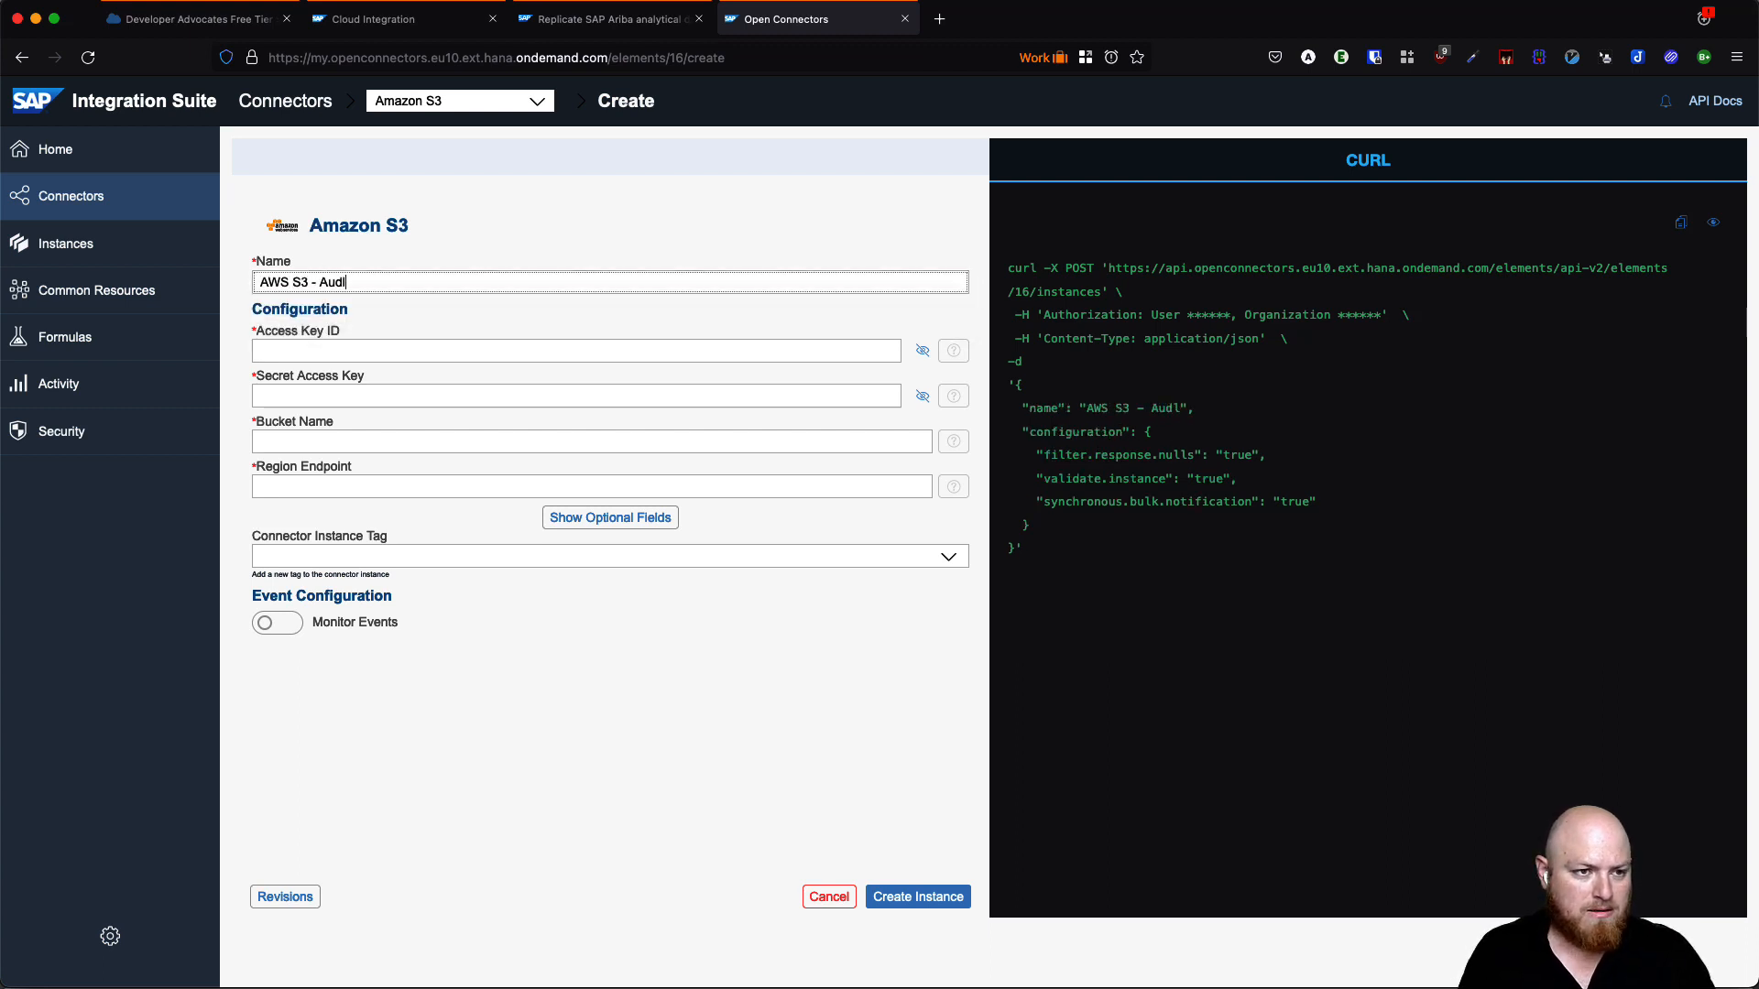
key("BackSpace")
type("it Logs")
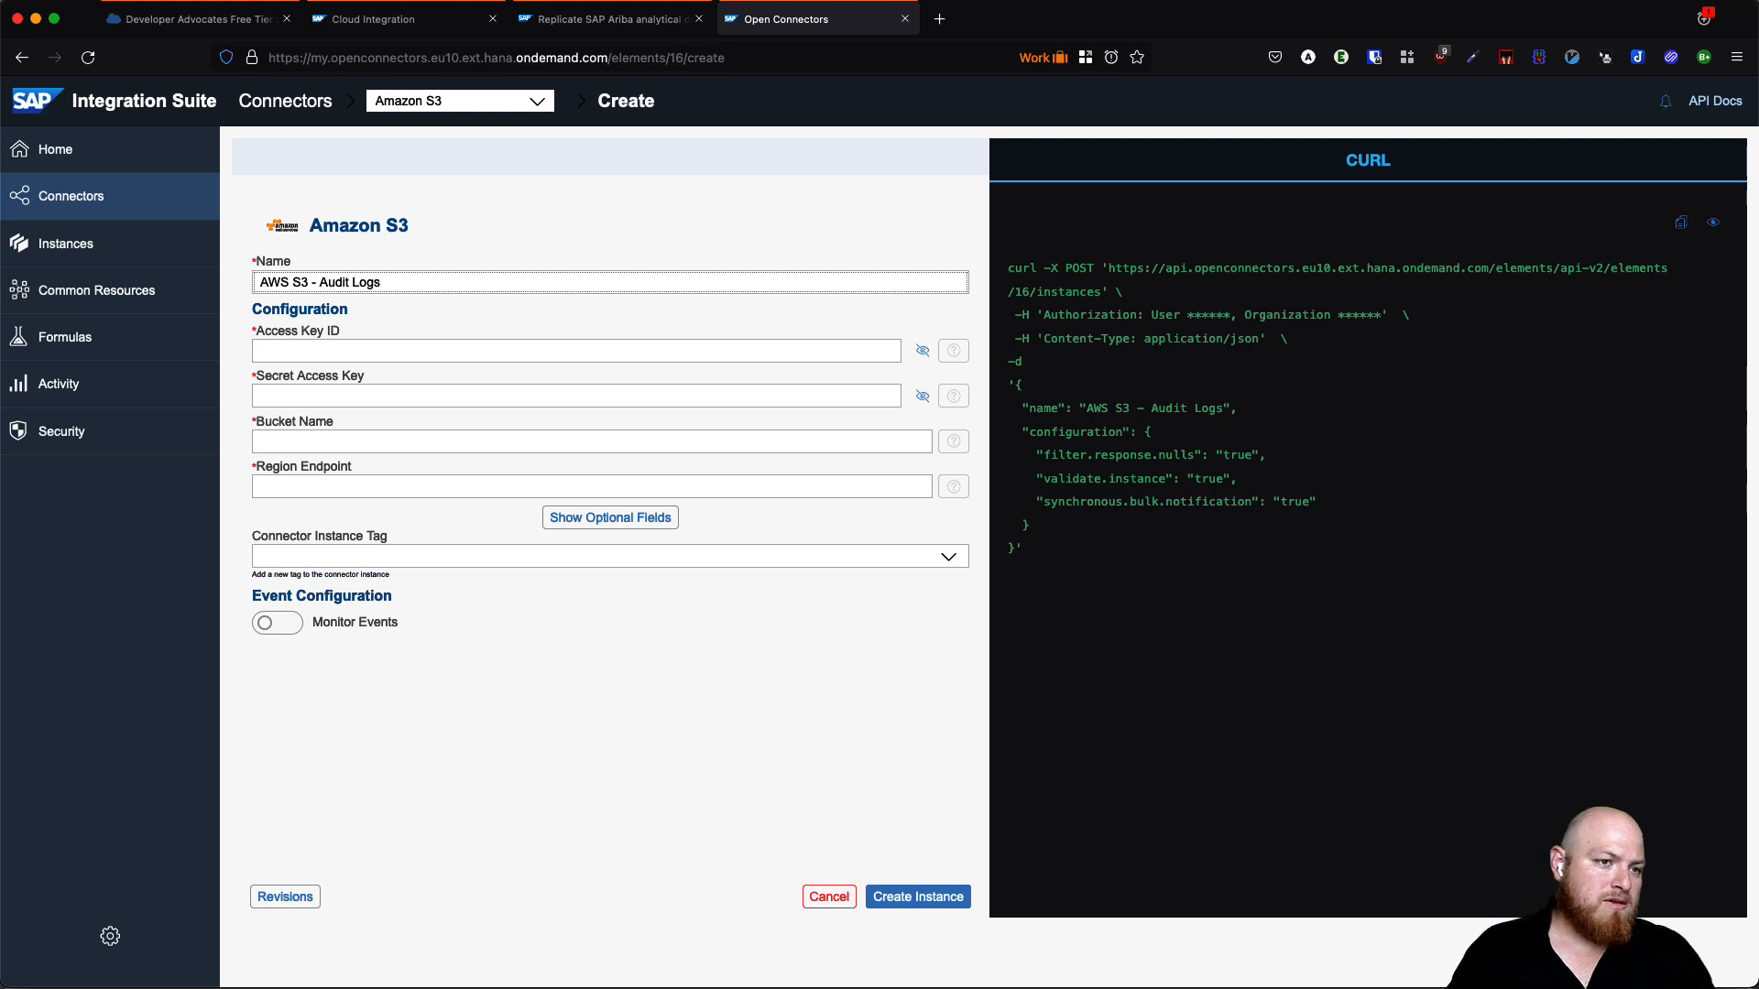
left_click(333, 351)
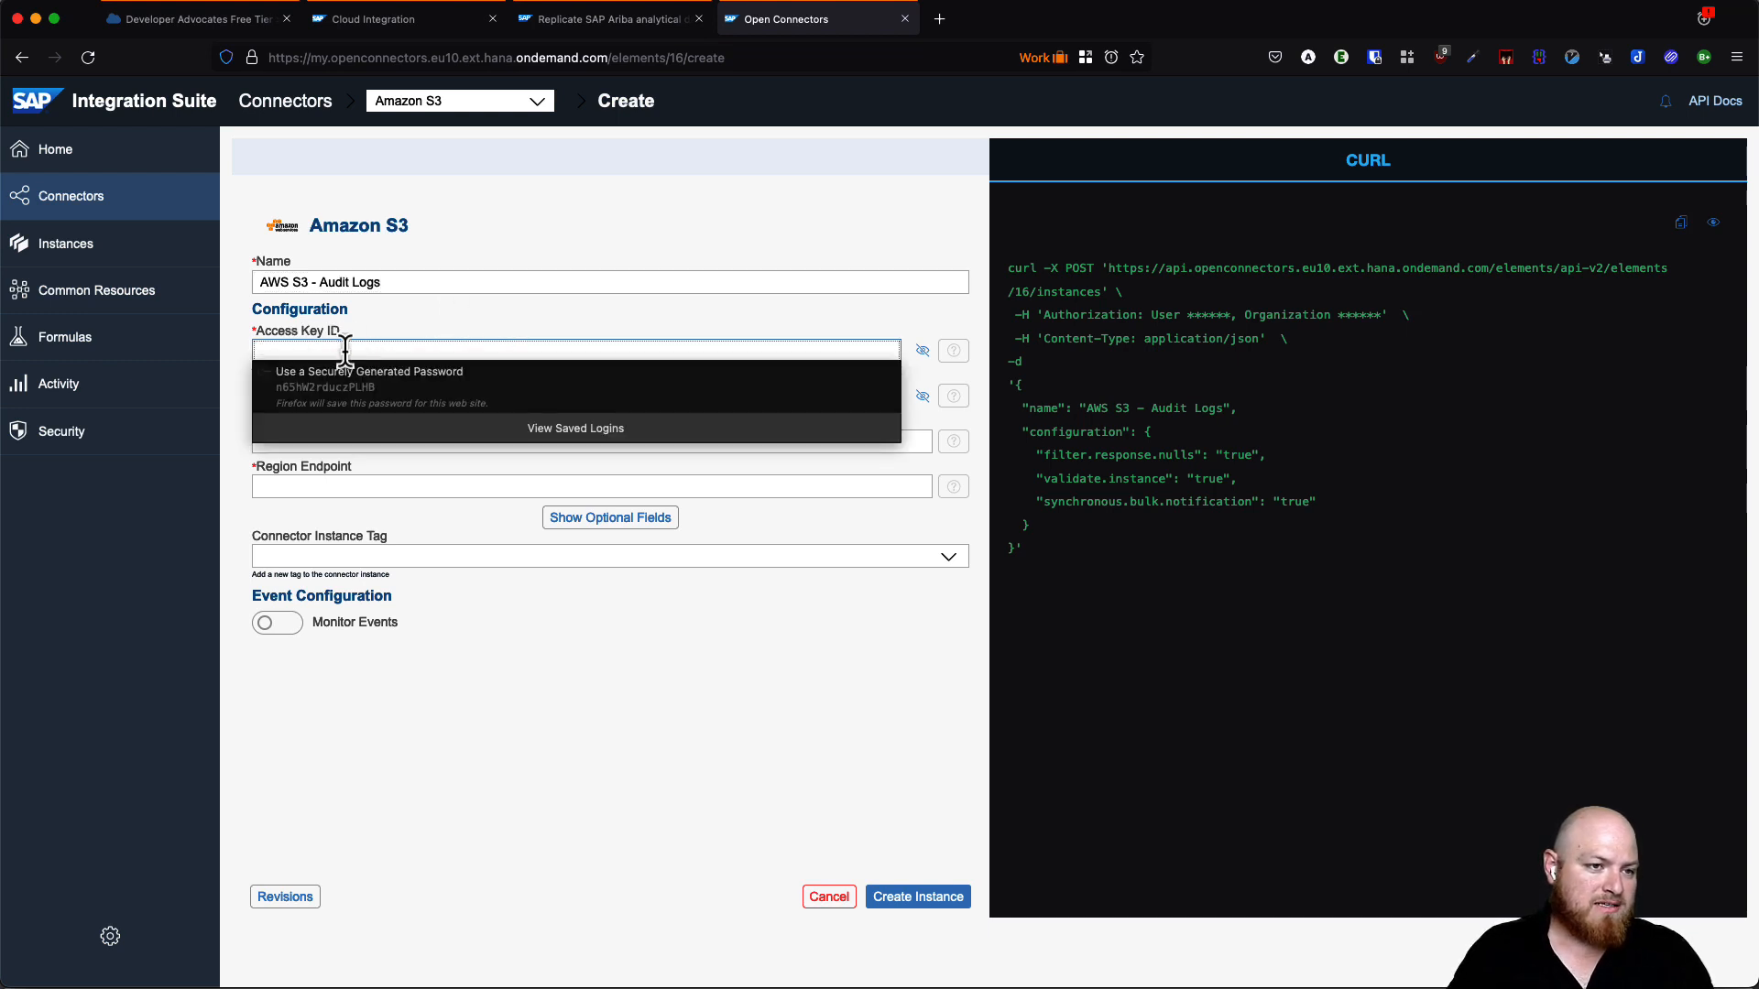
left_click(474, 611)
left_click(349, 394)
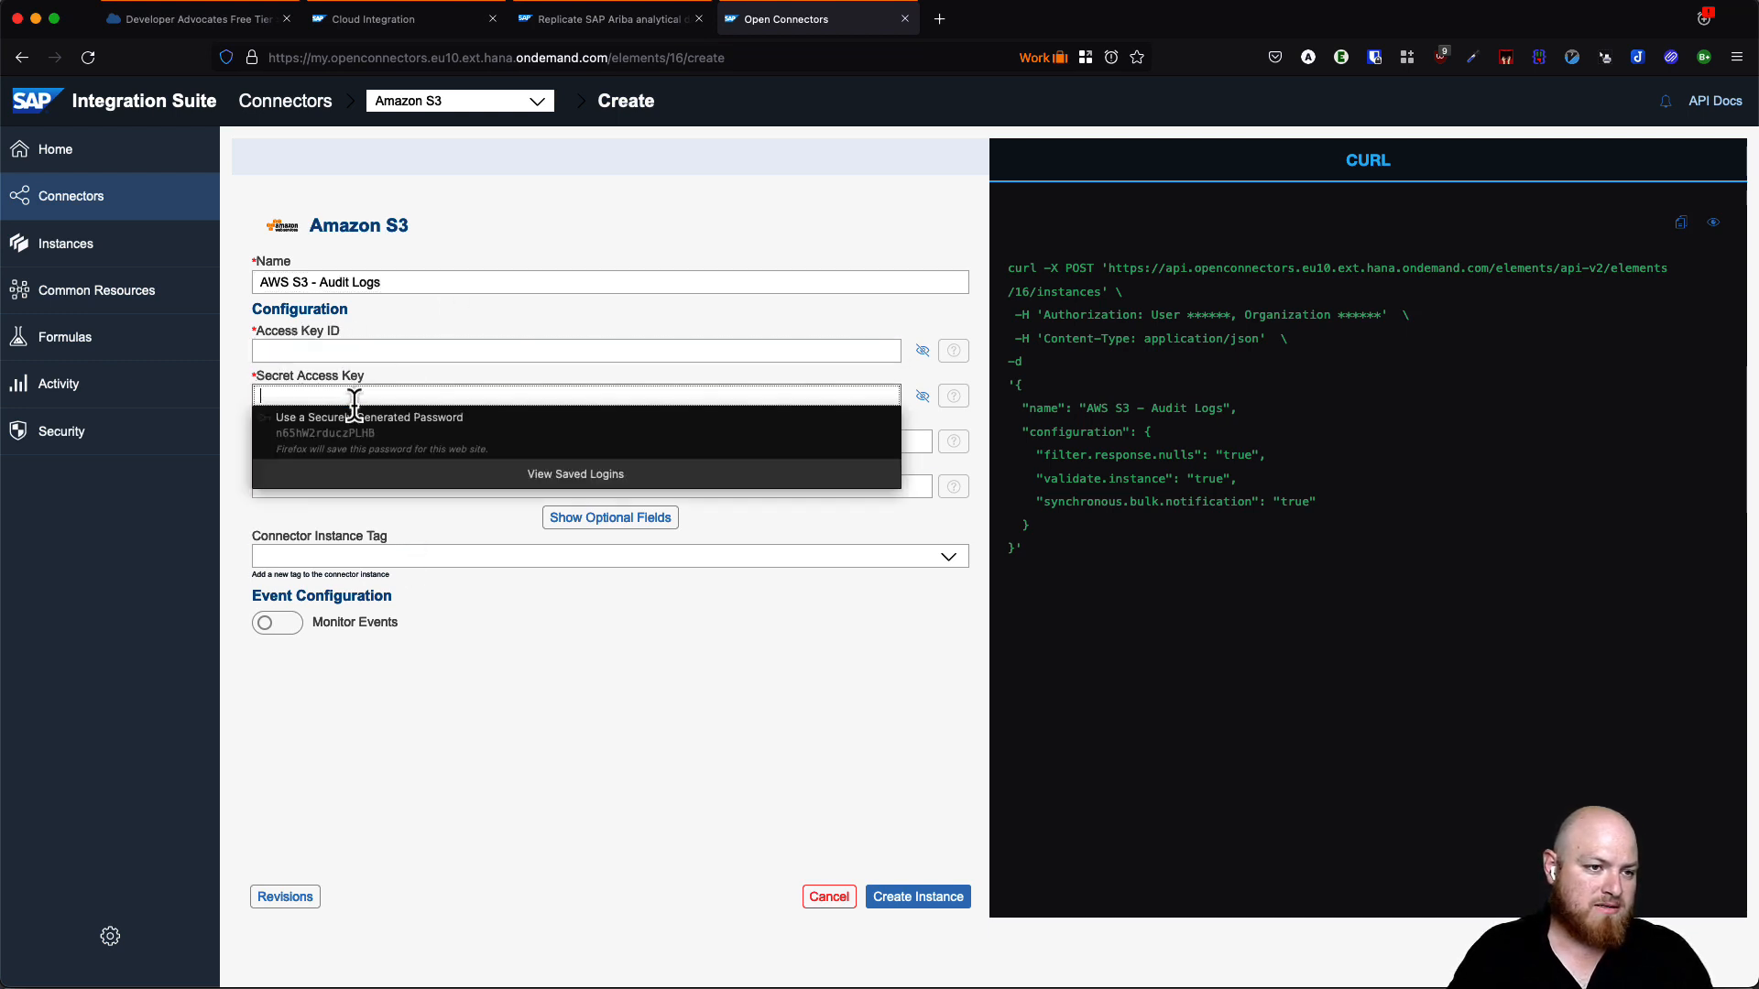
left_click(509, 755)
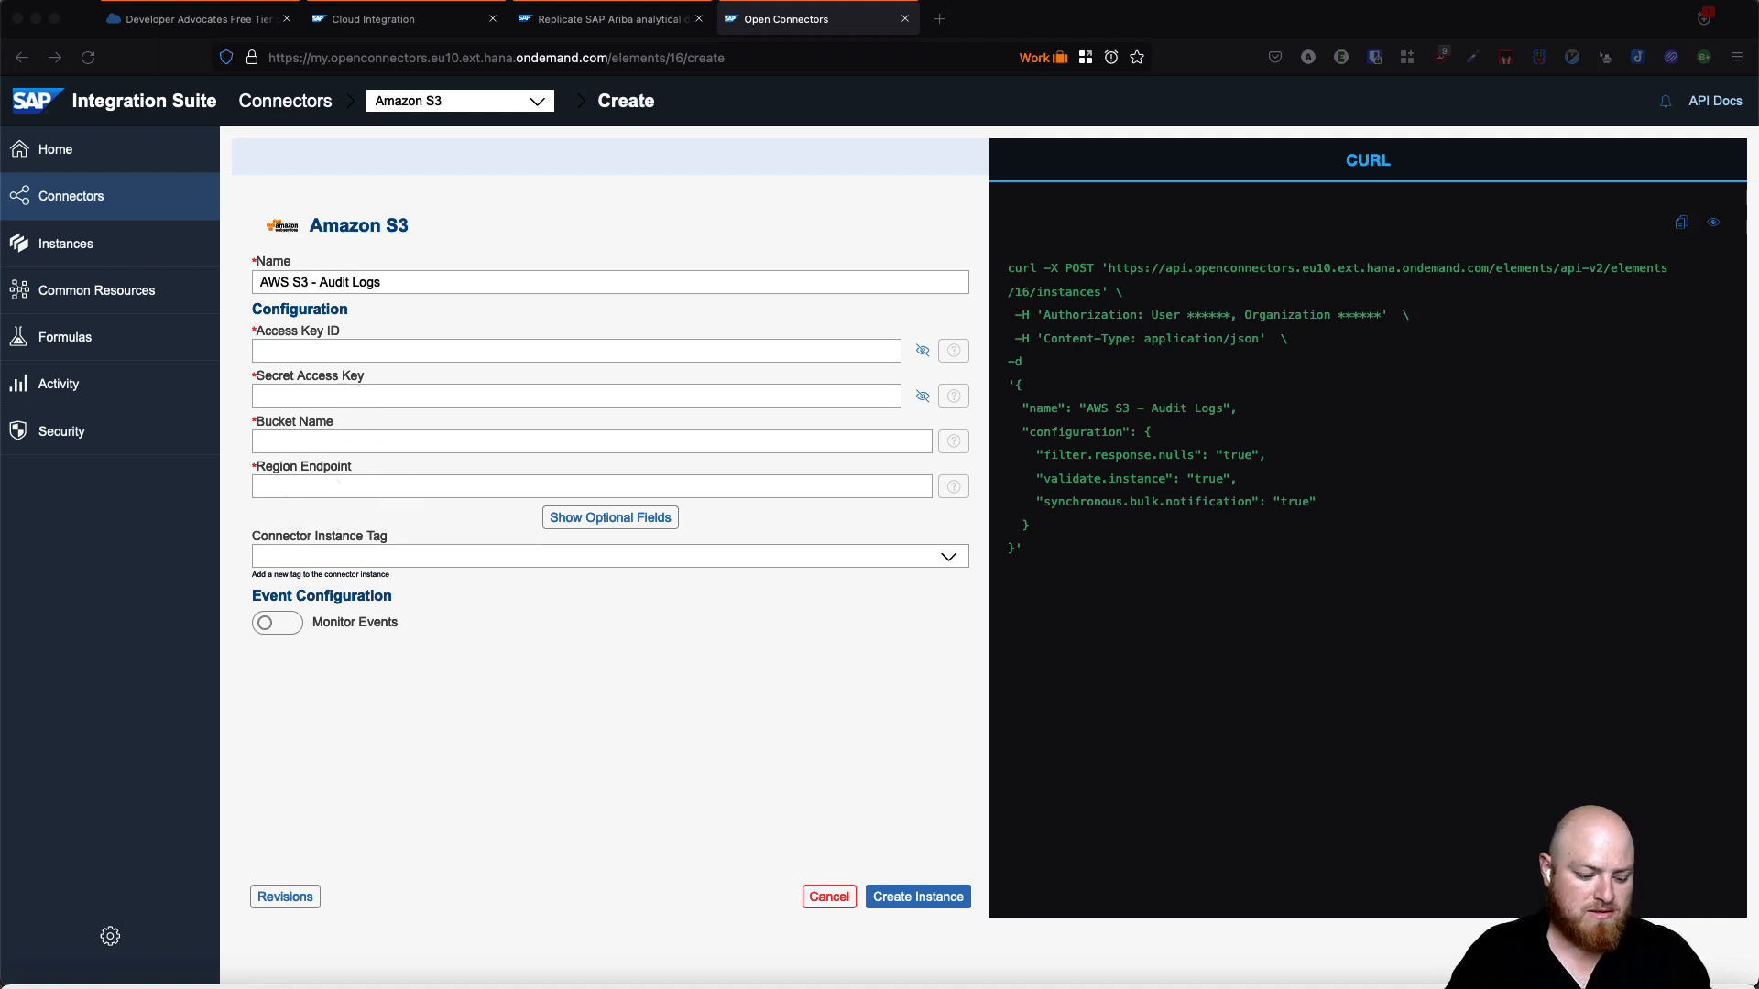
- Fill Access Key ID and Bucket Name with values copied from the terminal credentials
key("super+Tab")
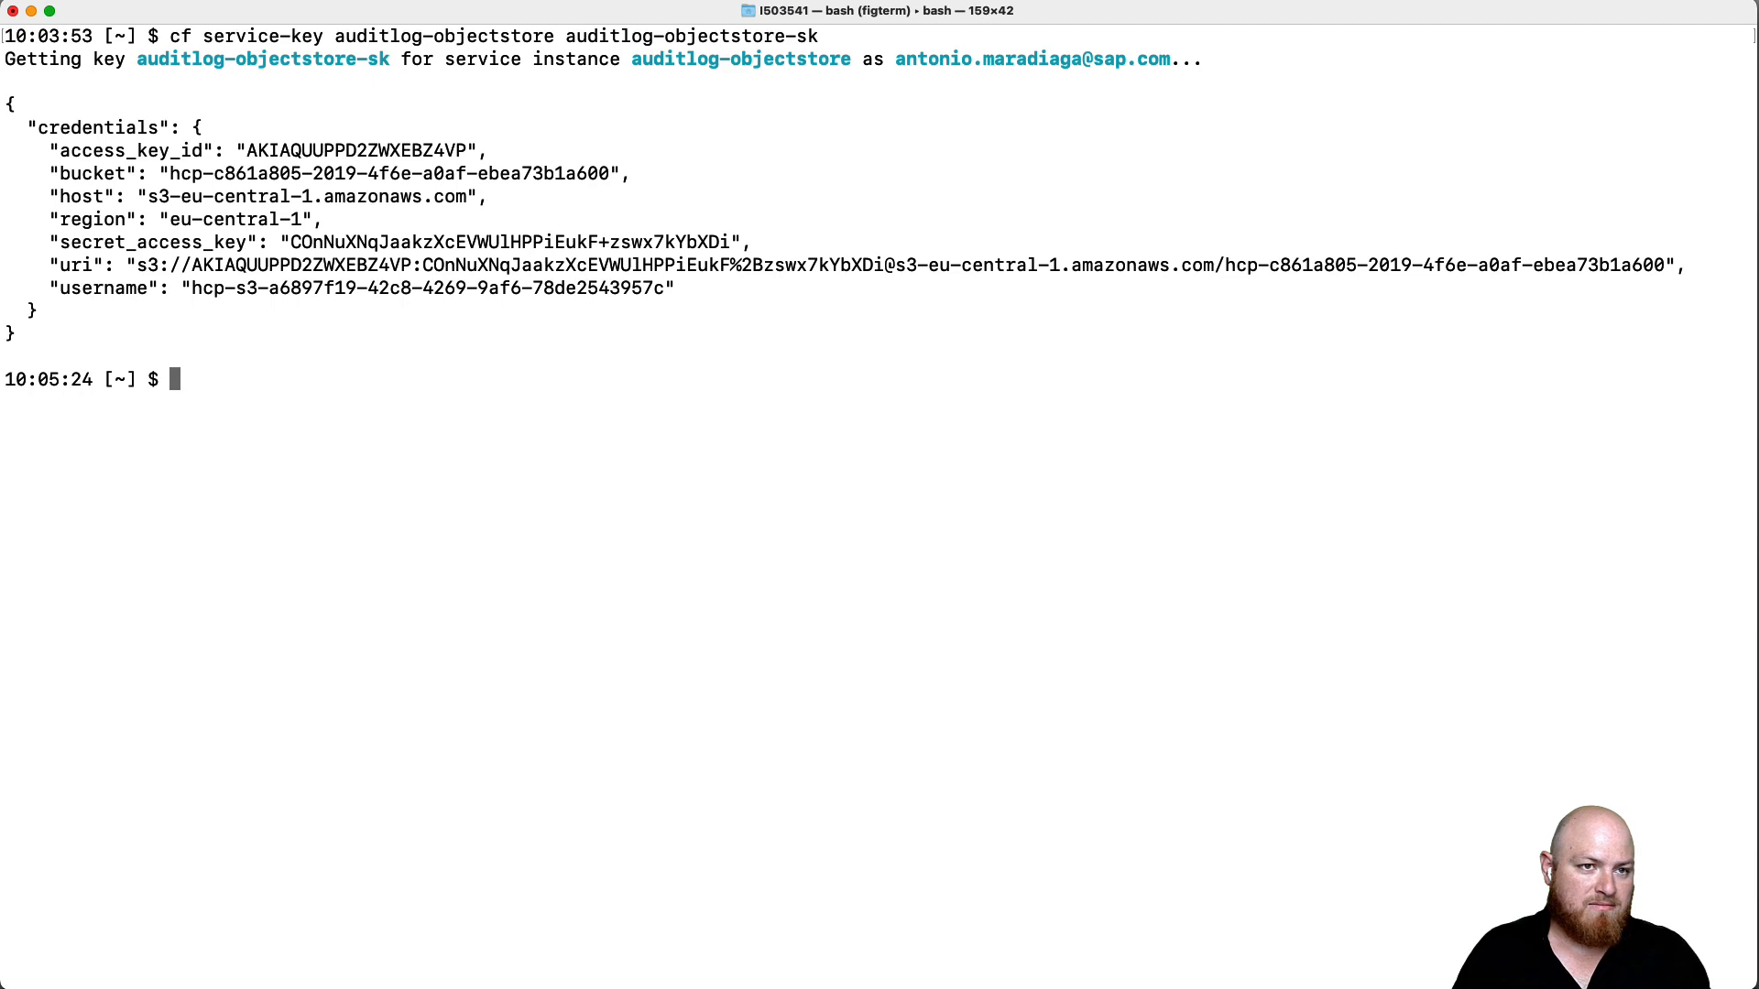
key("super+Tab")
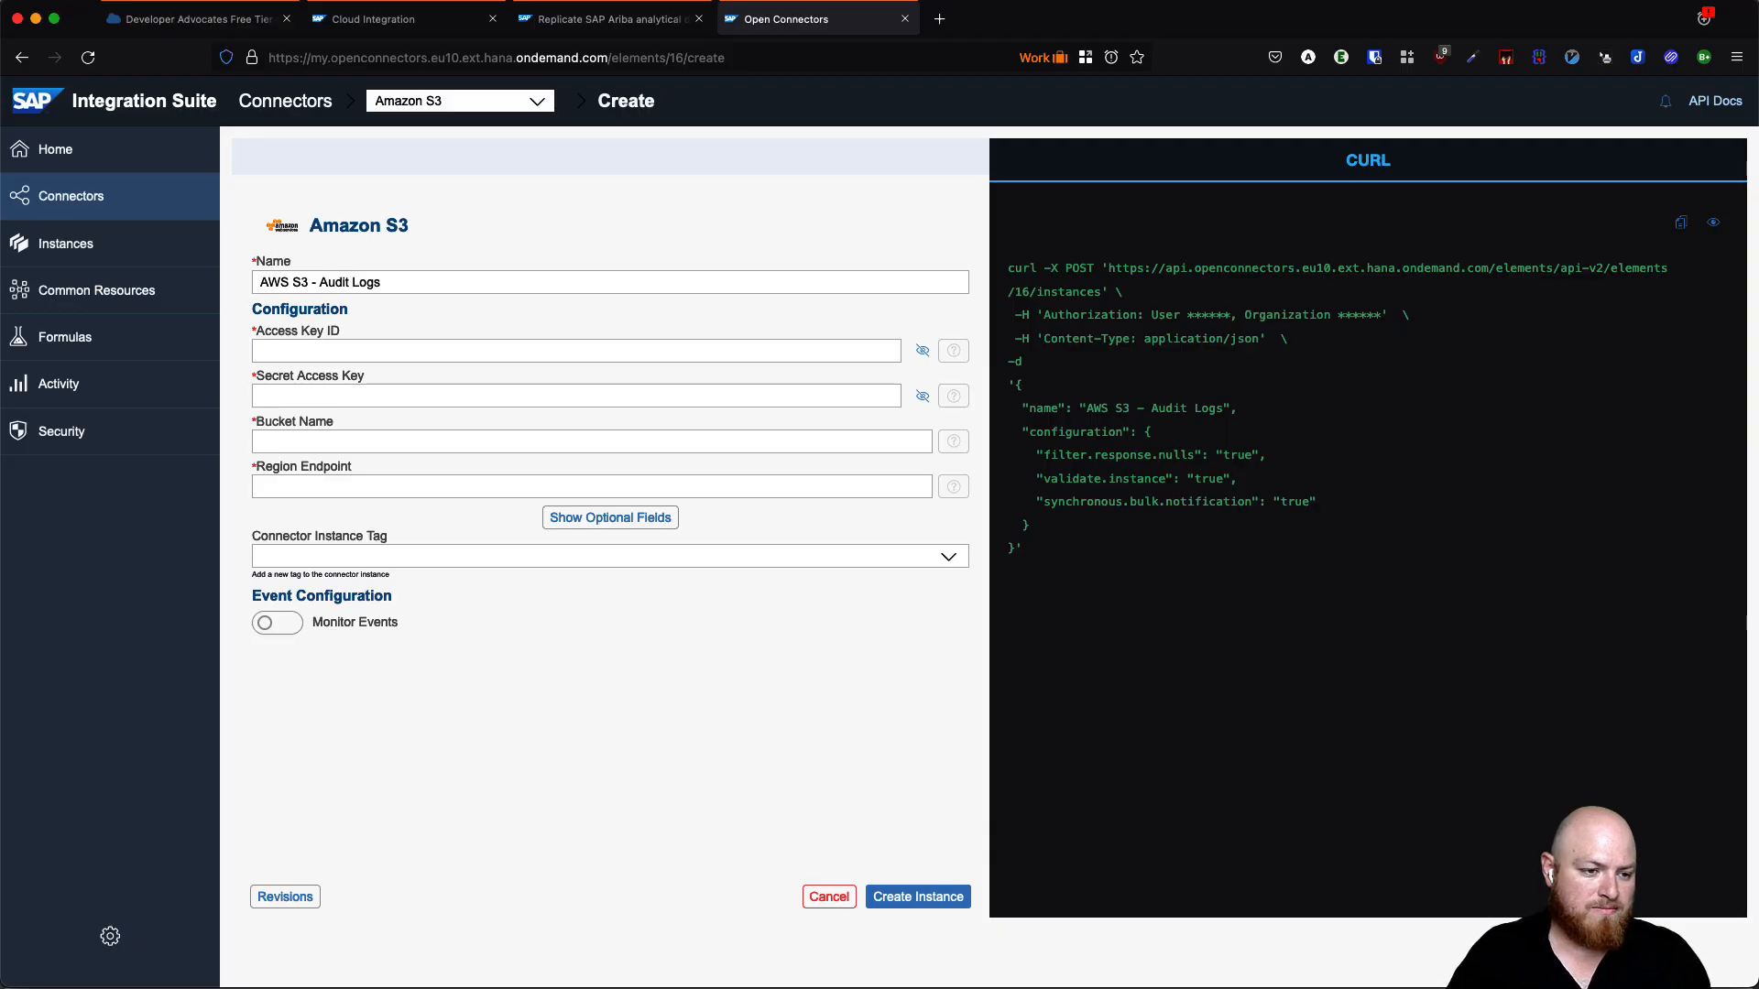
key("super+Tab")
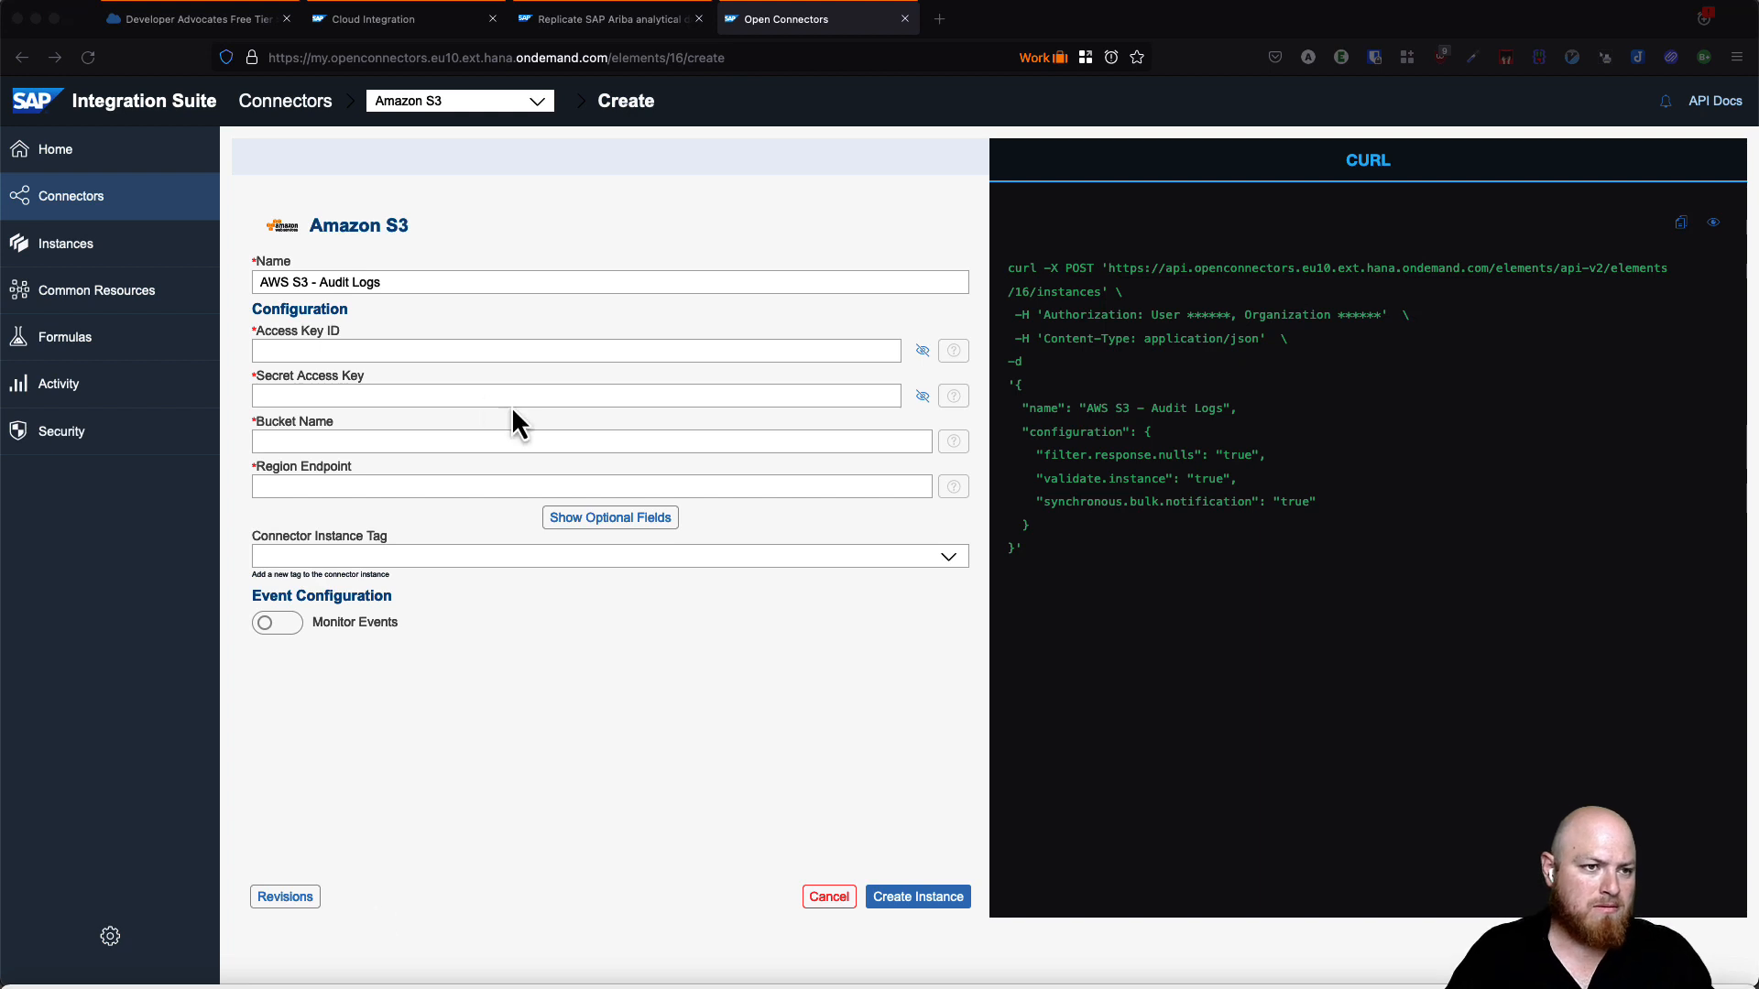
left_click(275, 351)
key("super+v")
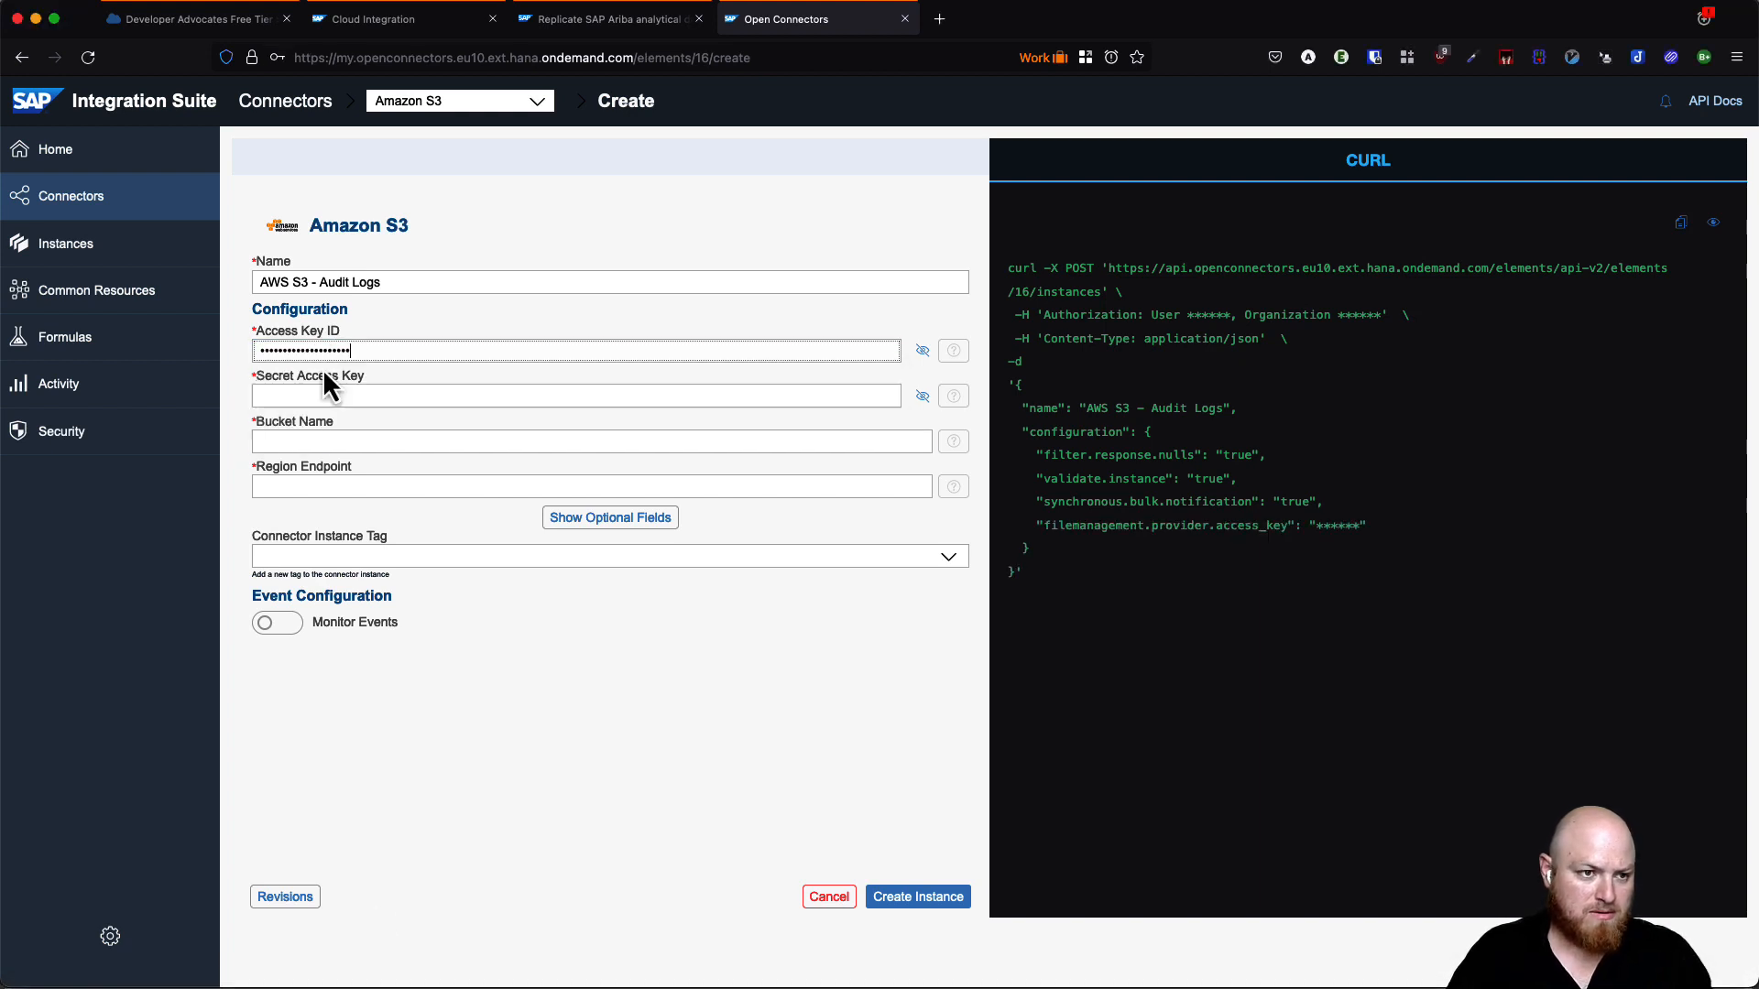
key("super+Tab")
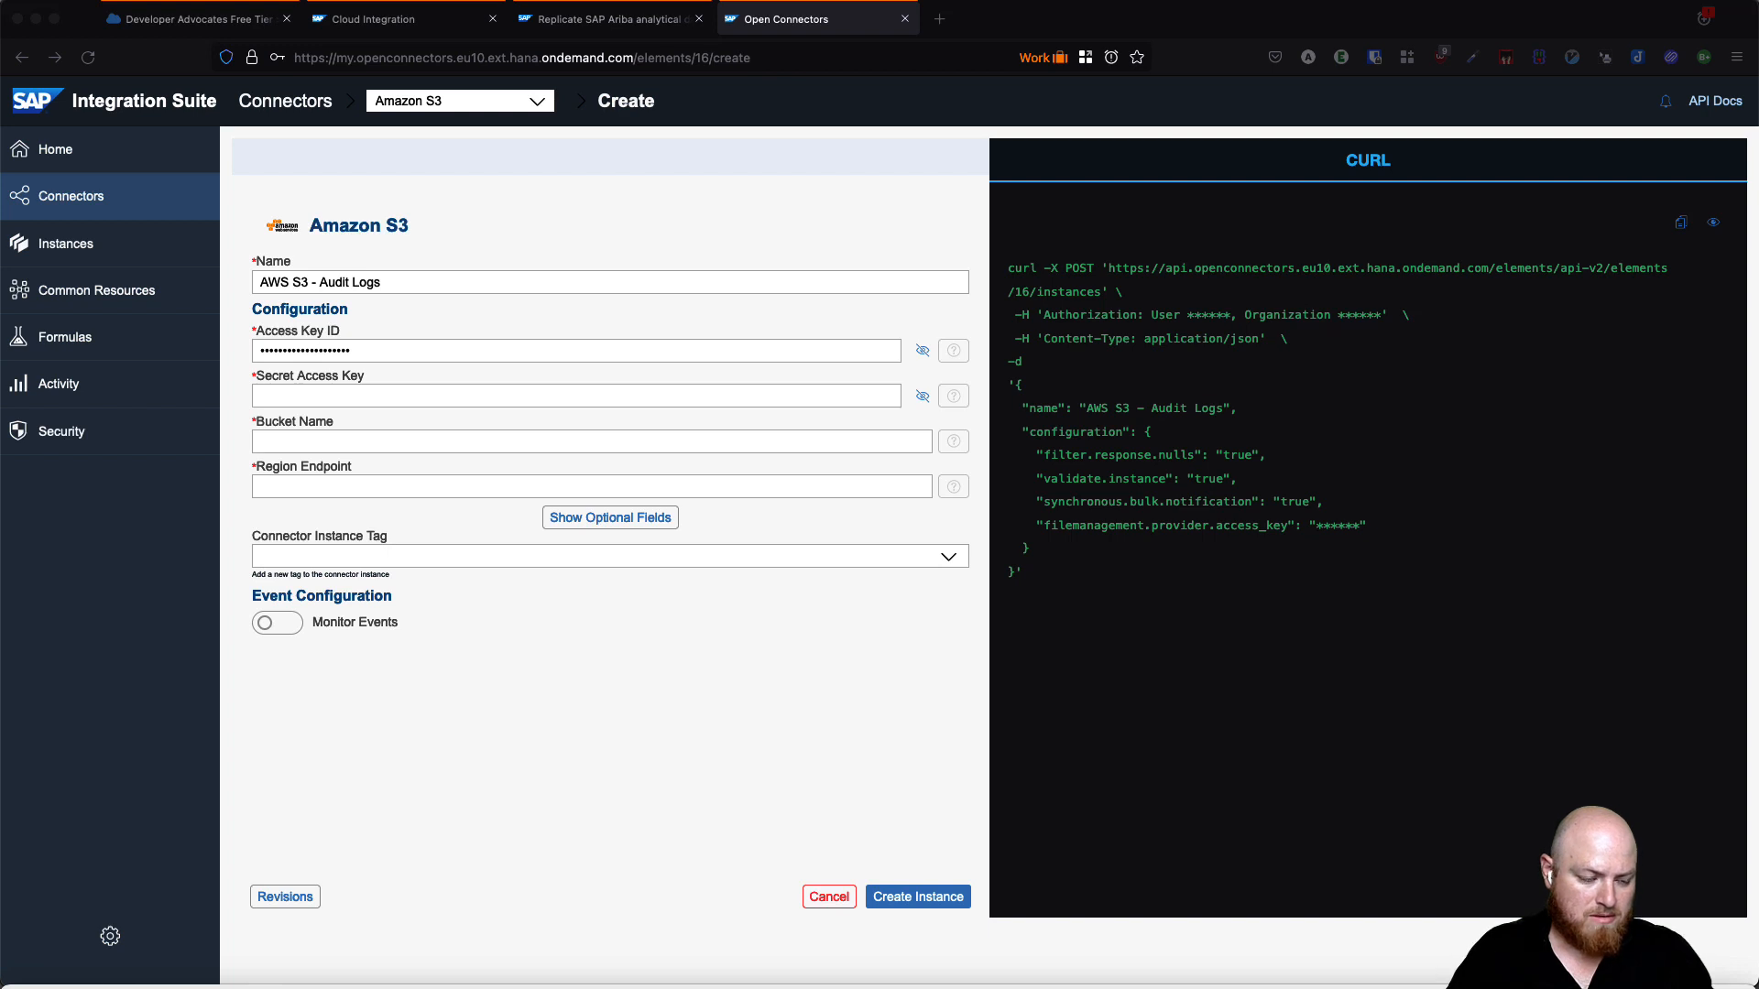
left_click(288, 444)
type("hcp-c861a805-2019-4f6e-a0af-ebea73b1a600")
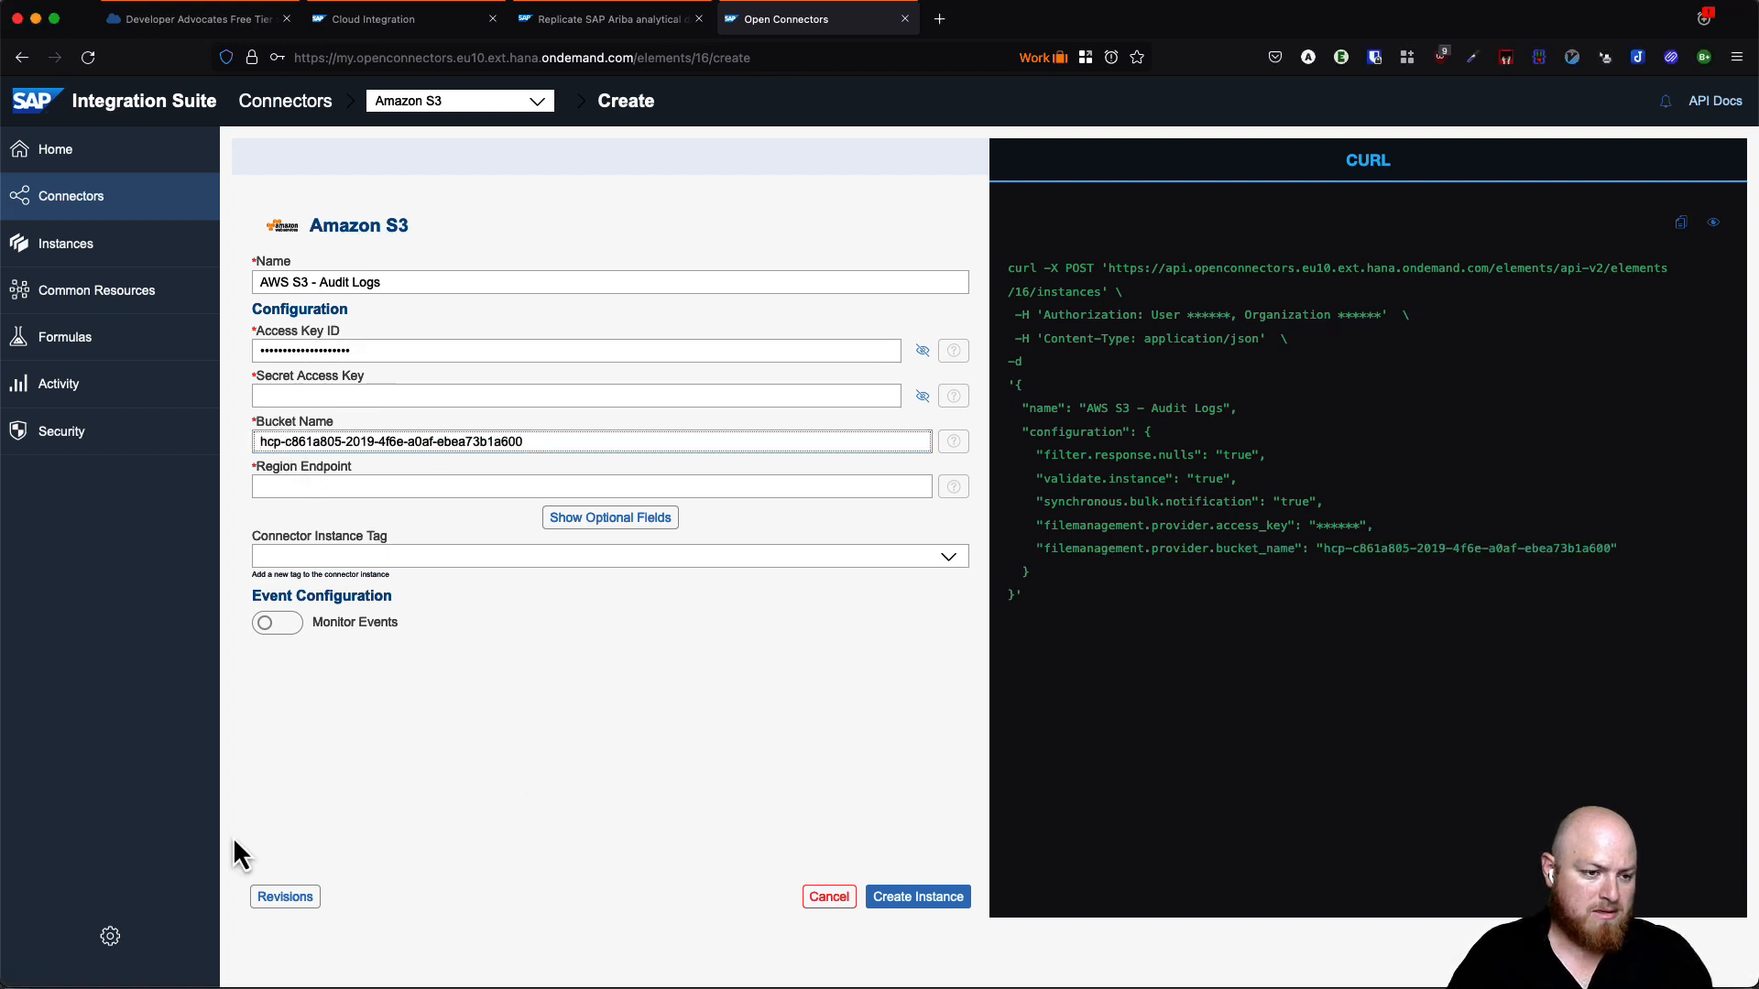
- Add the secret access key and region endpoint eu-central-1, then create the instance
key("super+Tab")
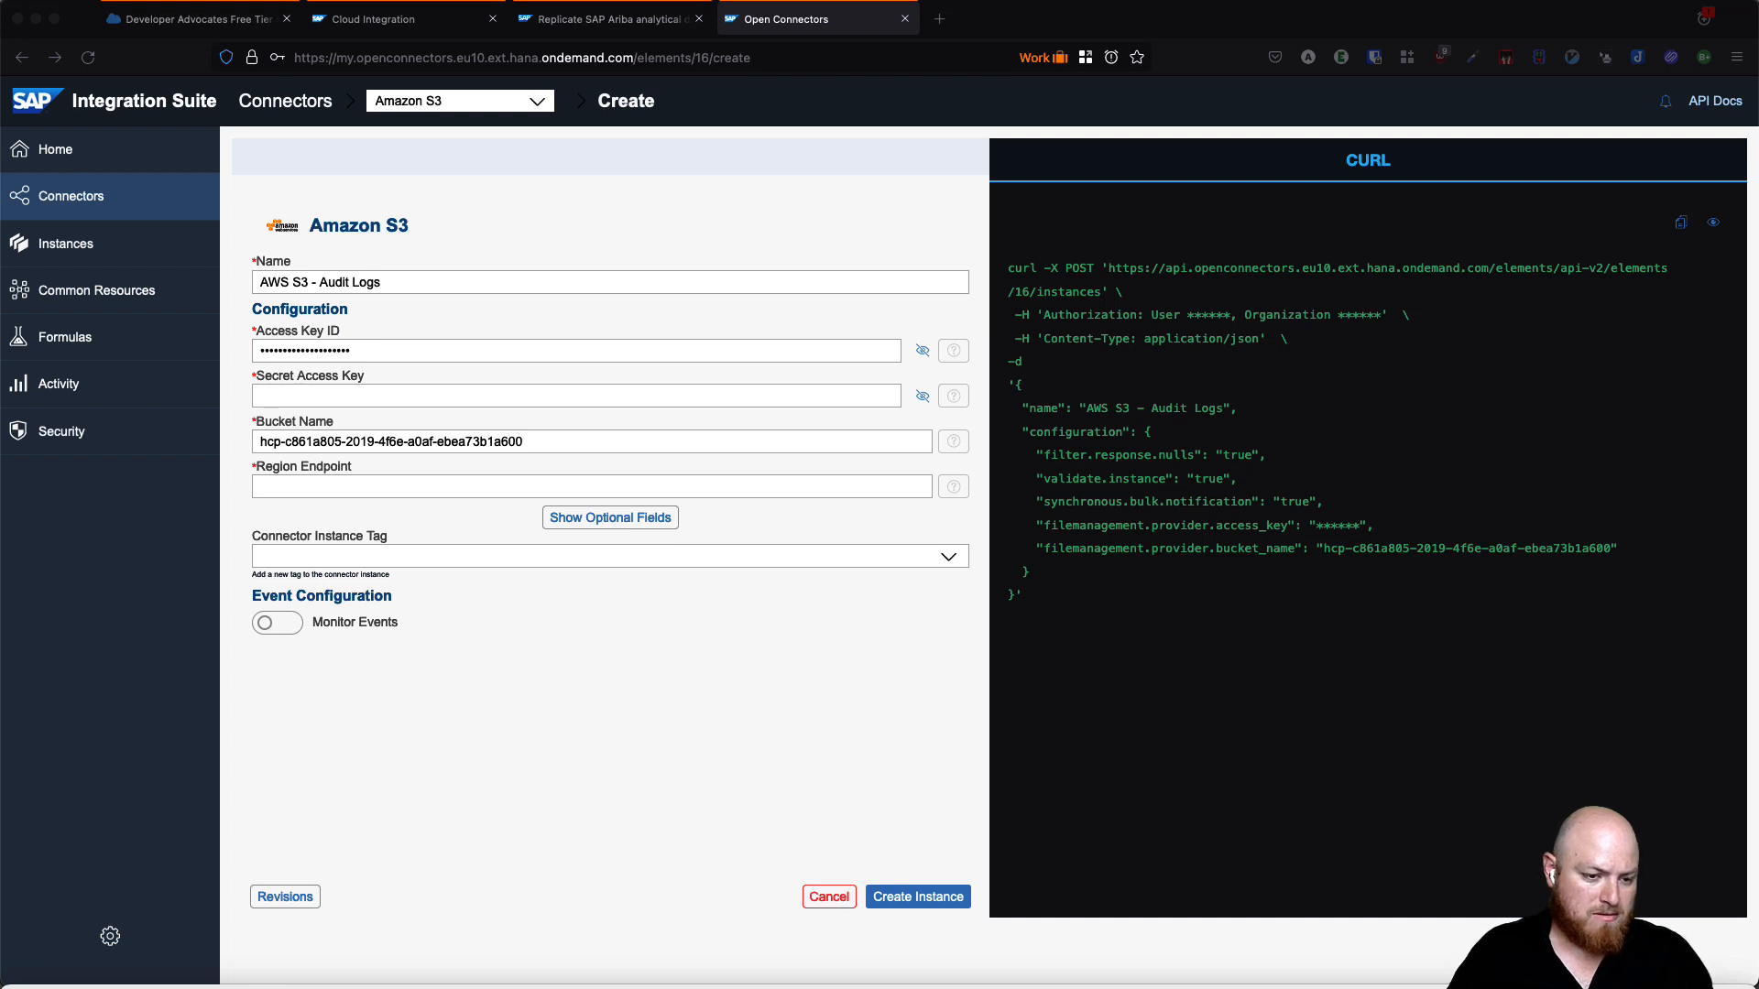
left_click(312, 399)
key("super+v")
left_click(321, 488)
type("eu-")
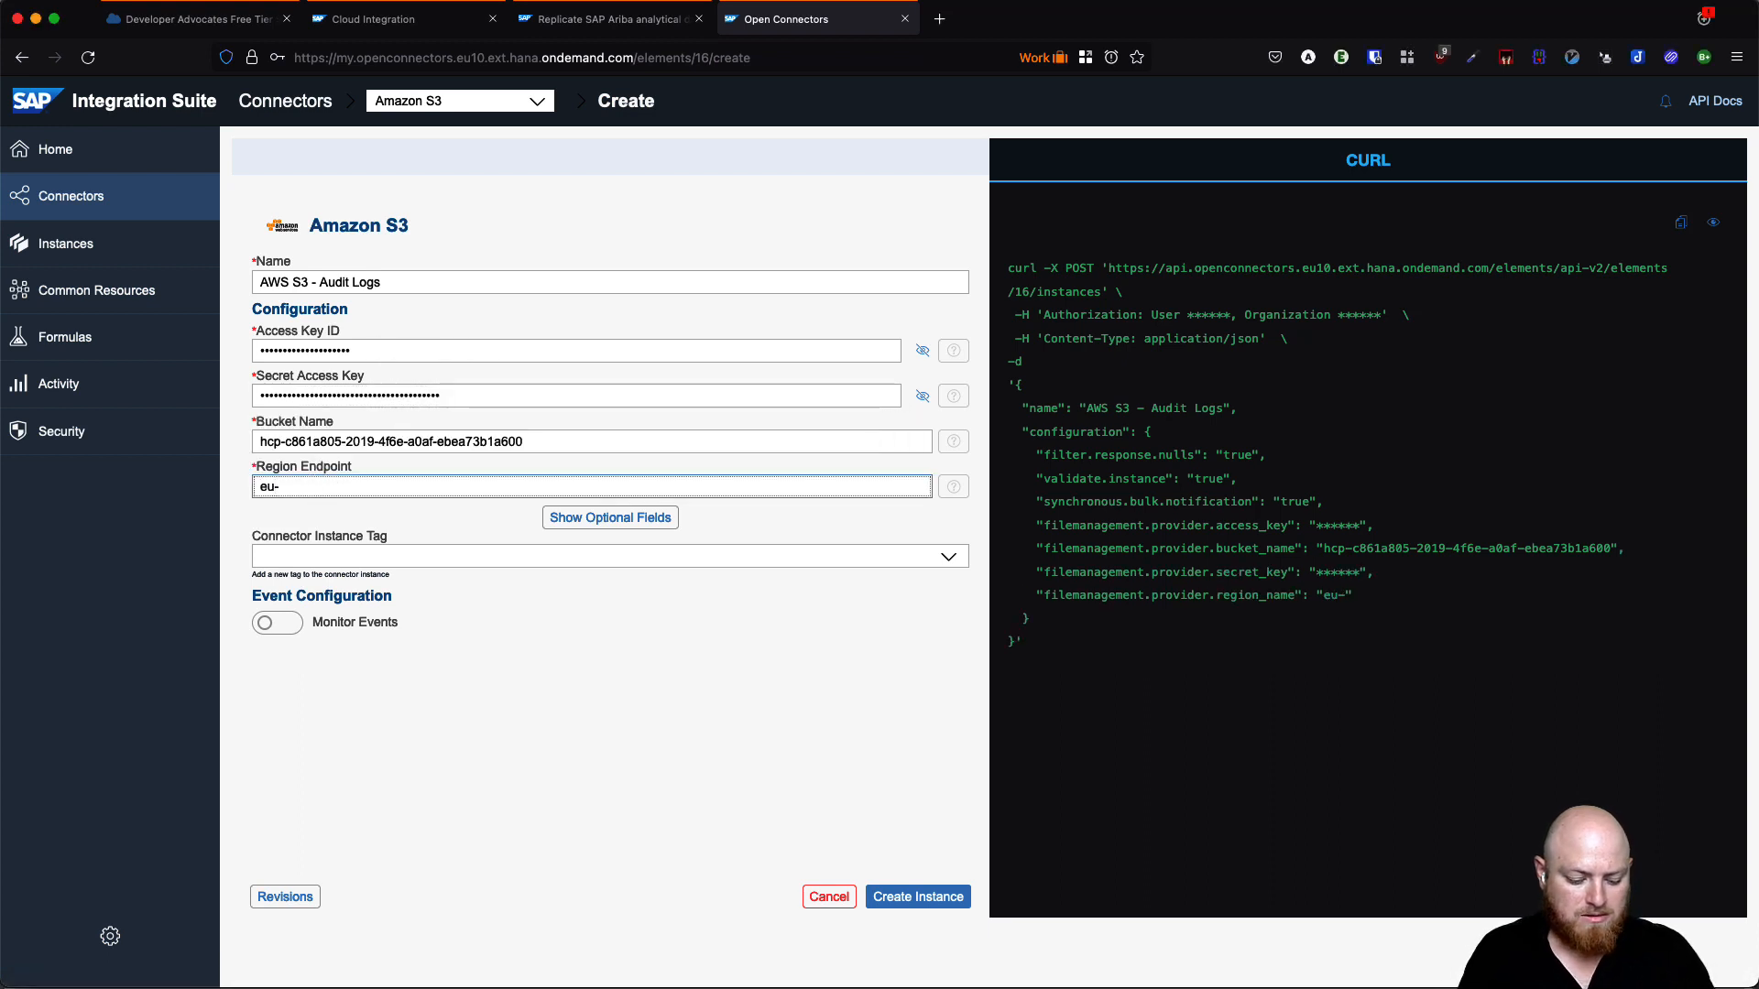
type("central-1")
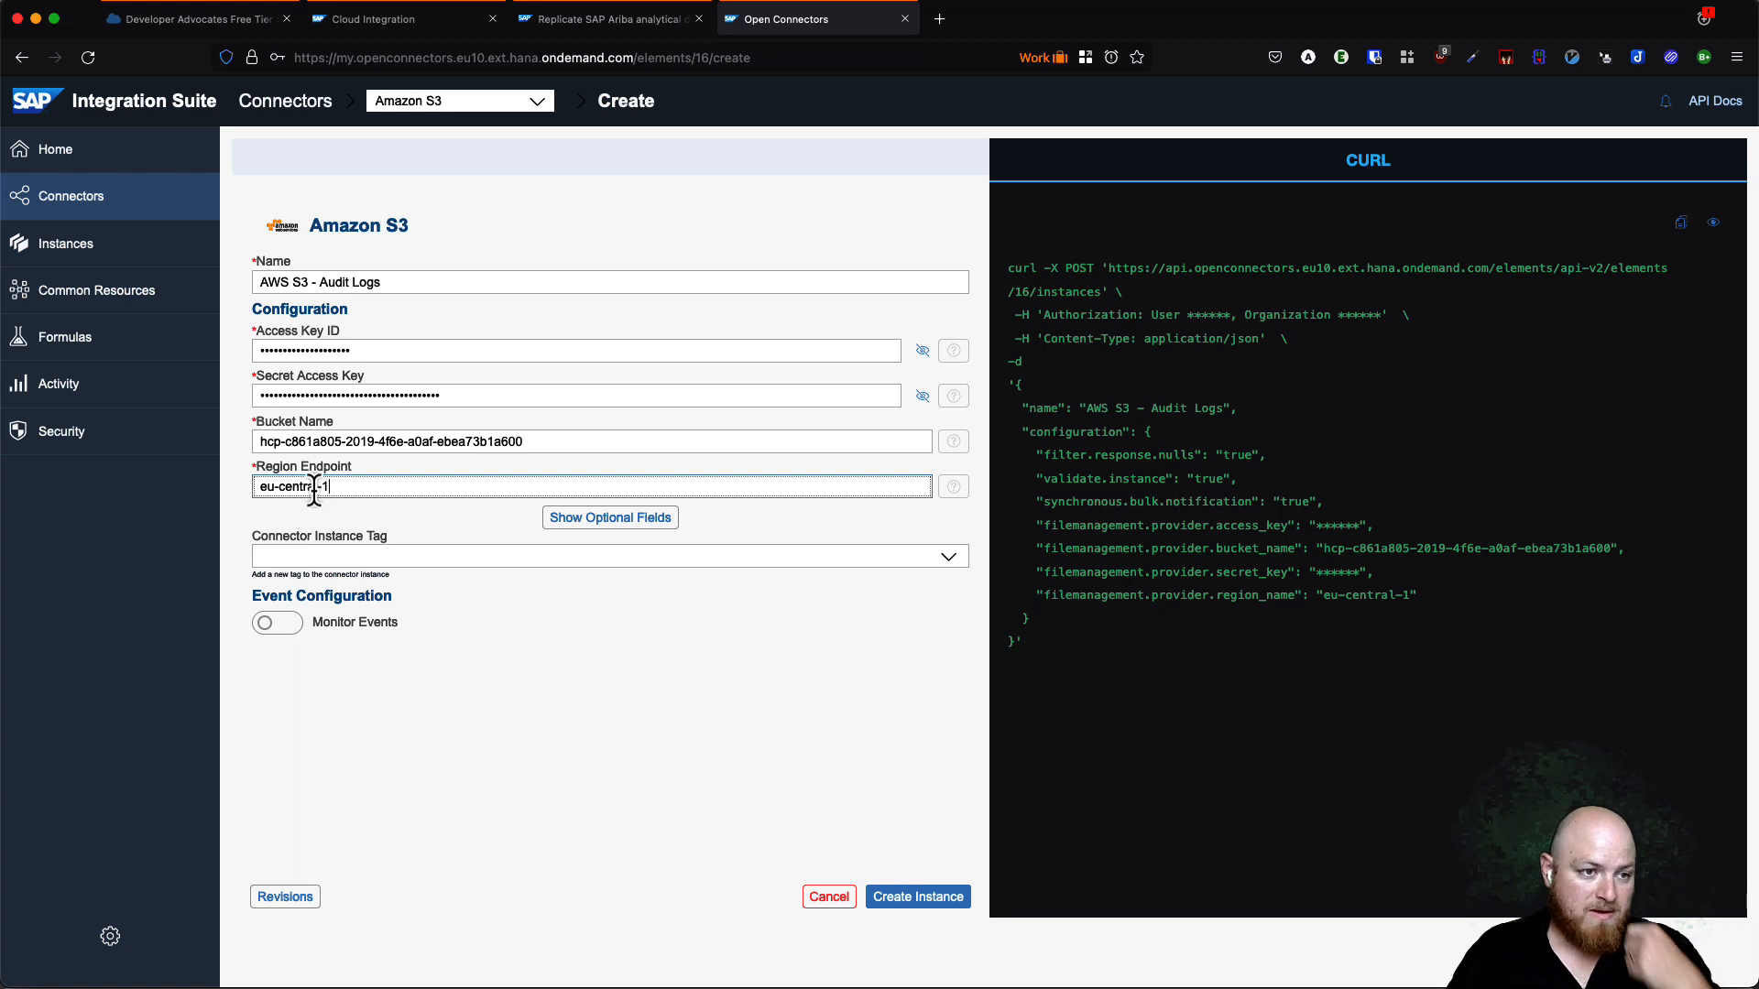
left_click(910, 901)
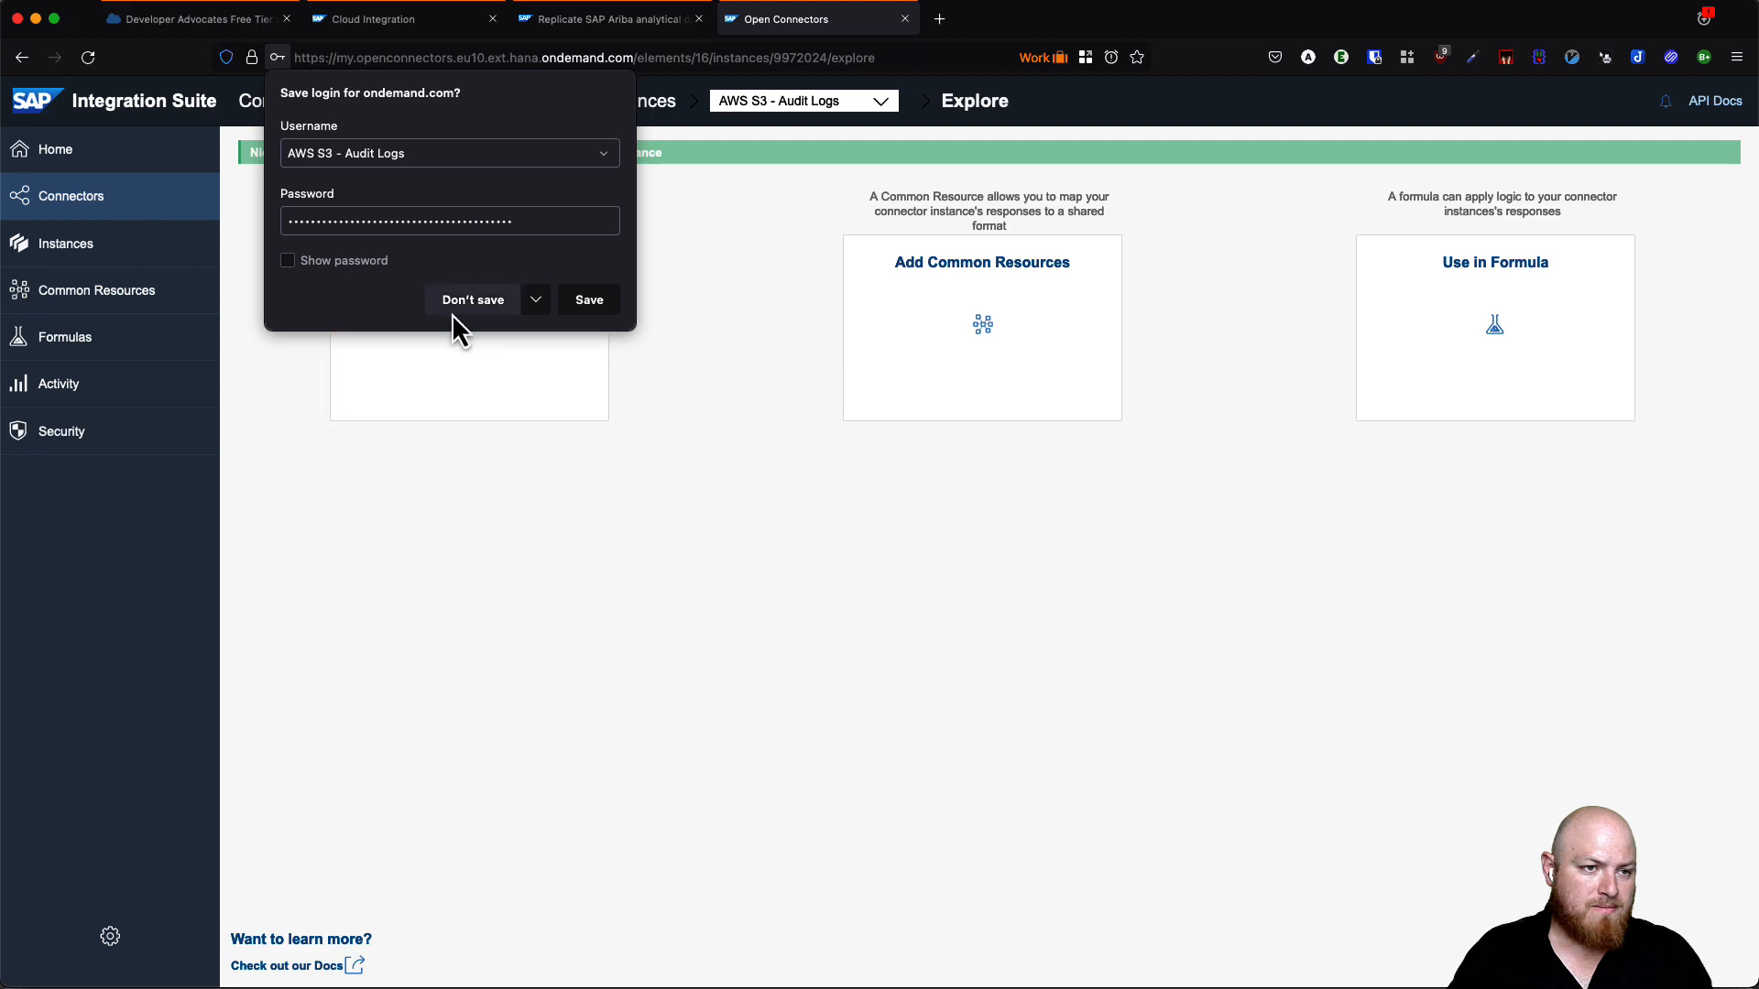
- Test GET /files with path '/' in the instance's API docs, returning 400 Invalid path
left_click(458, 302)
left_click(496, 305)
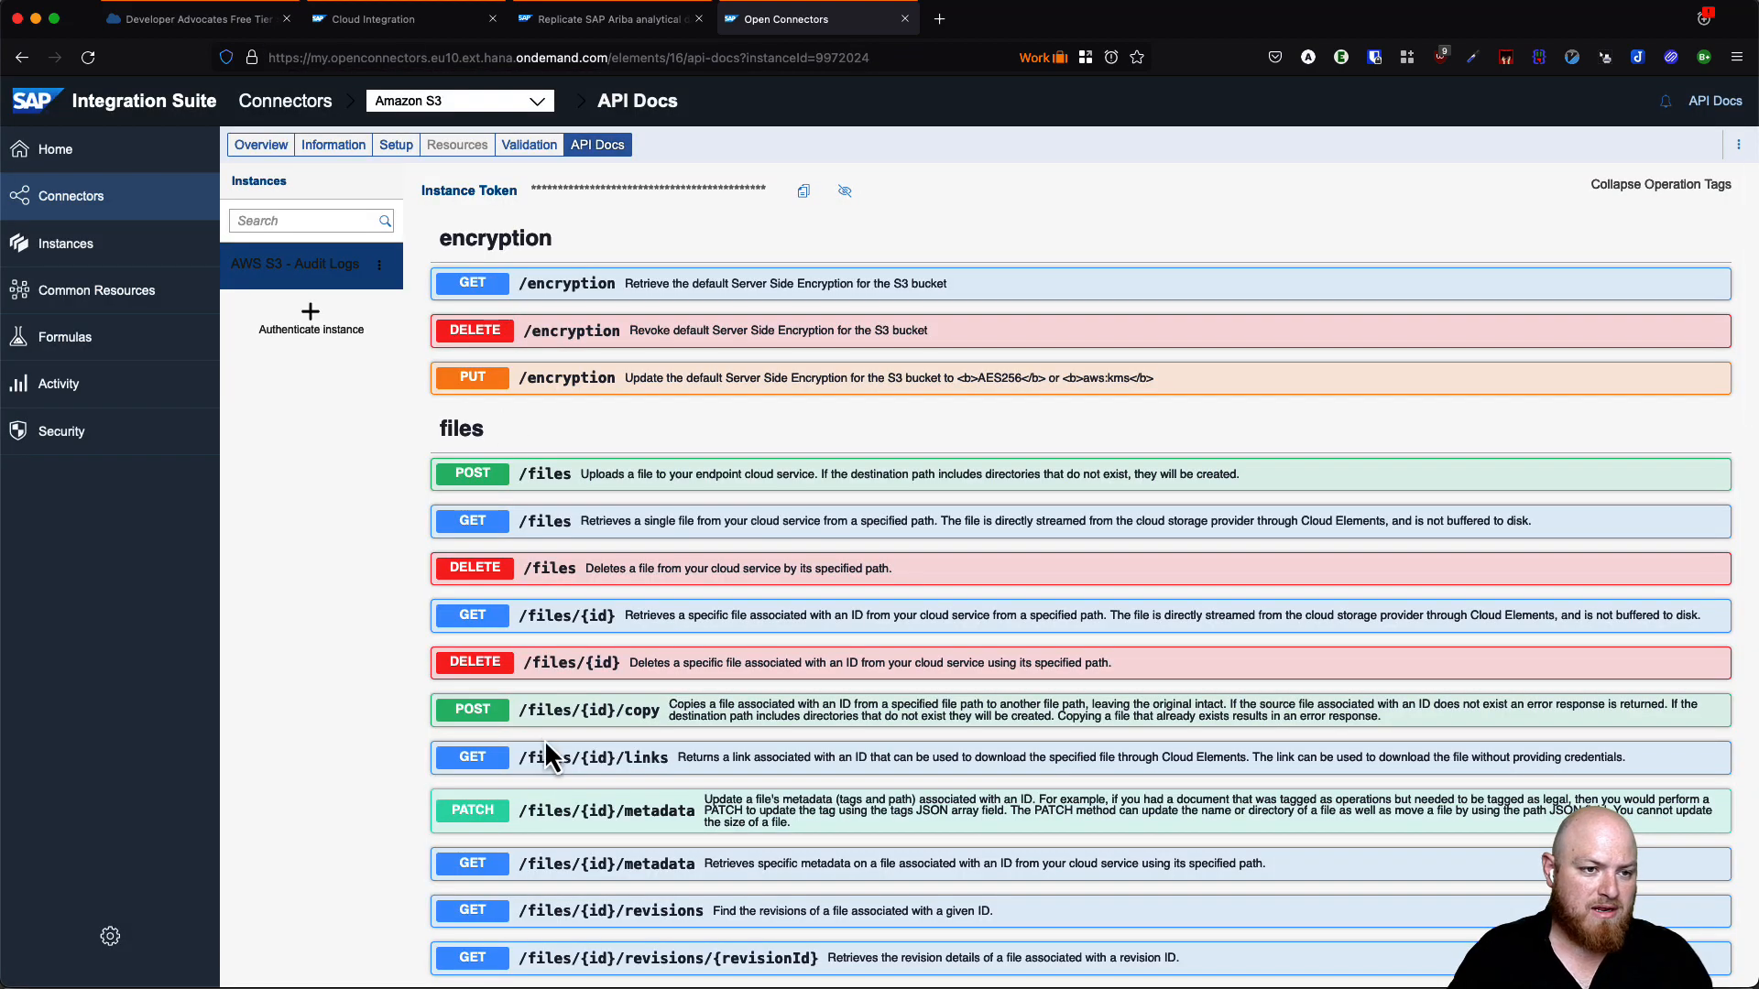
scroll(540, 747, "down", 1)
left_click(539, 504)
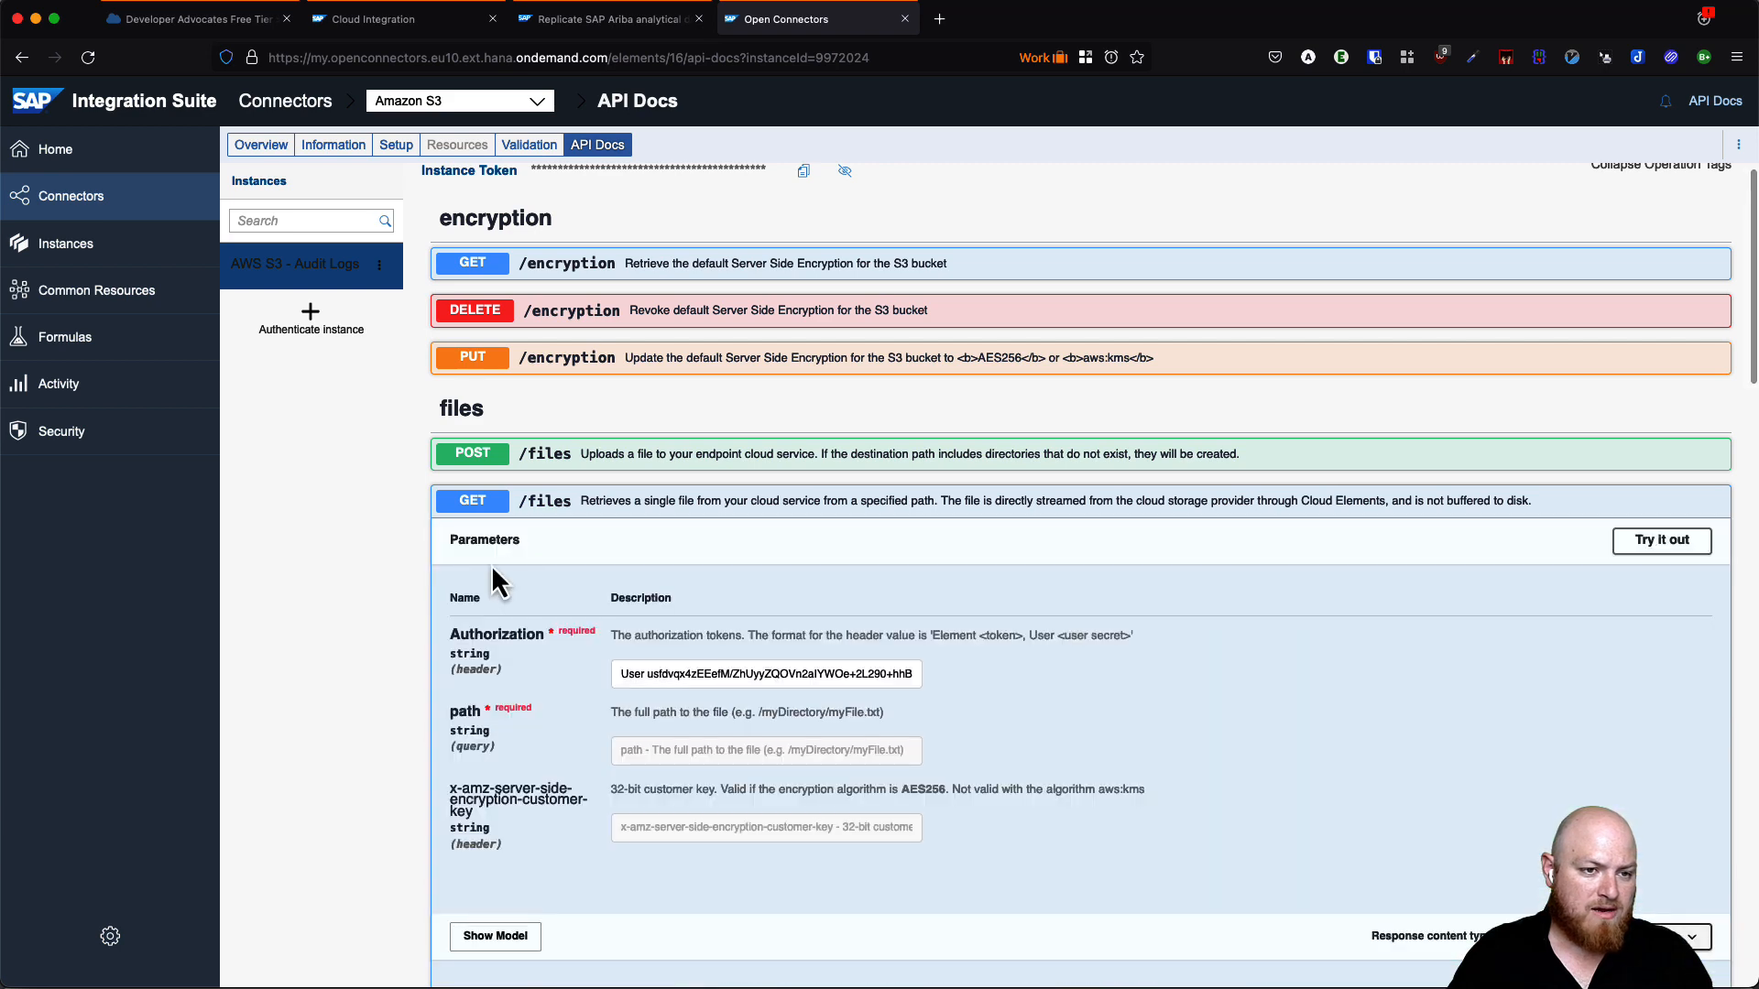
scroll(766, 709, "down", 2)
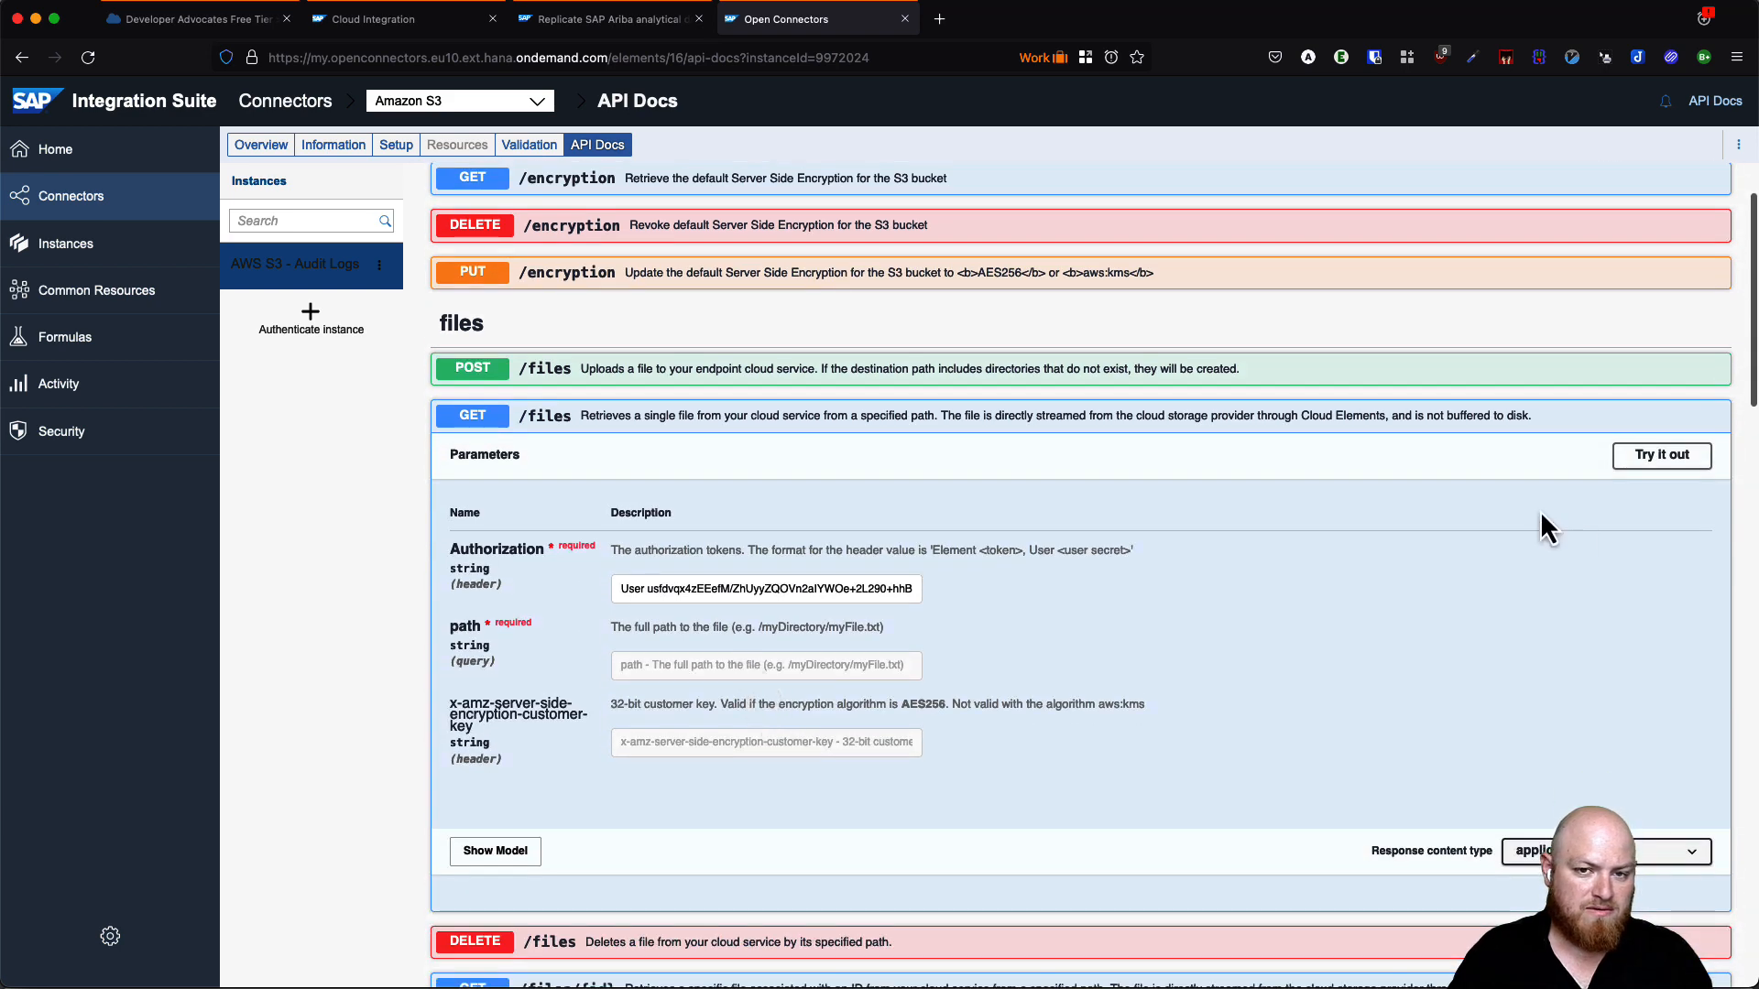
left_click(1640, 457)
left_click(757, 666)
type("/")
left_click(1068, 829)
scroll(1102, 711, "down", 3)
scroll(1102, 711, "down", 3)
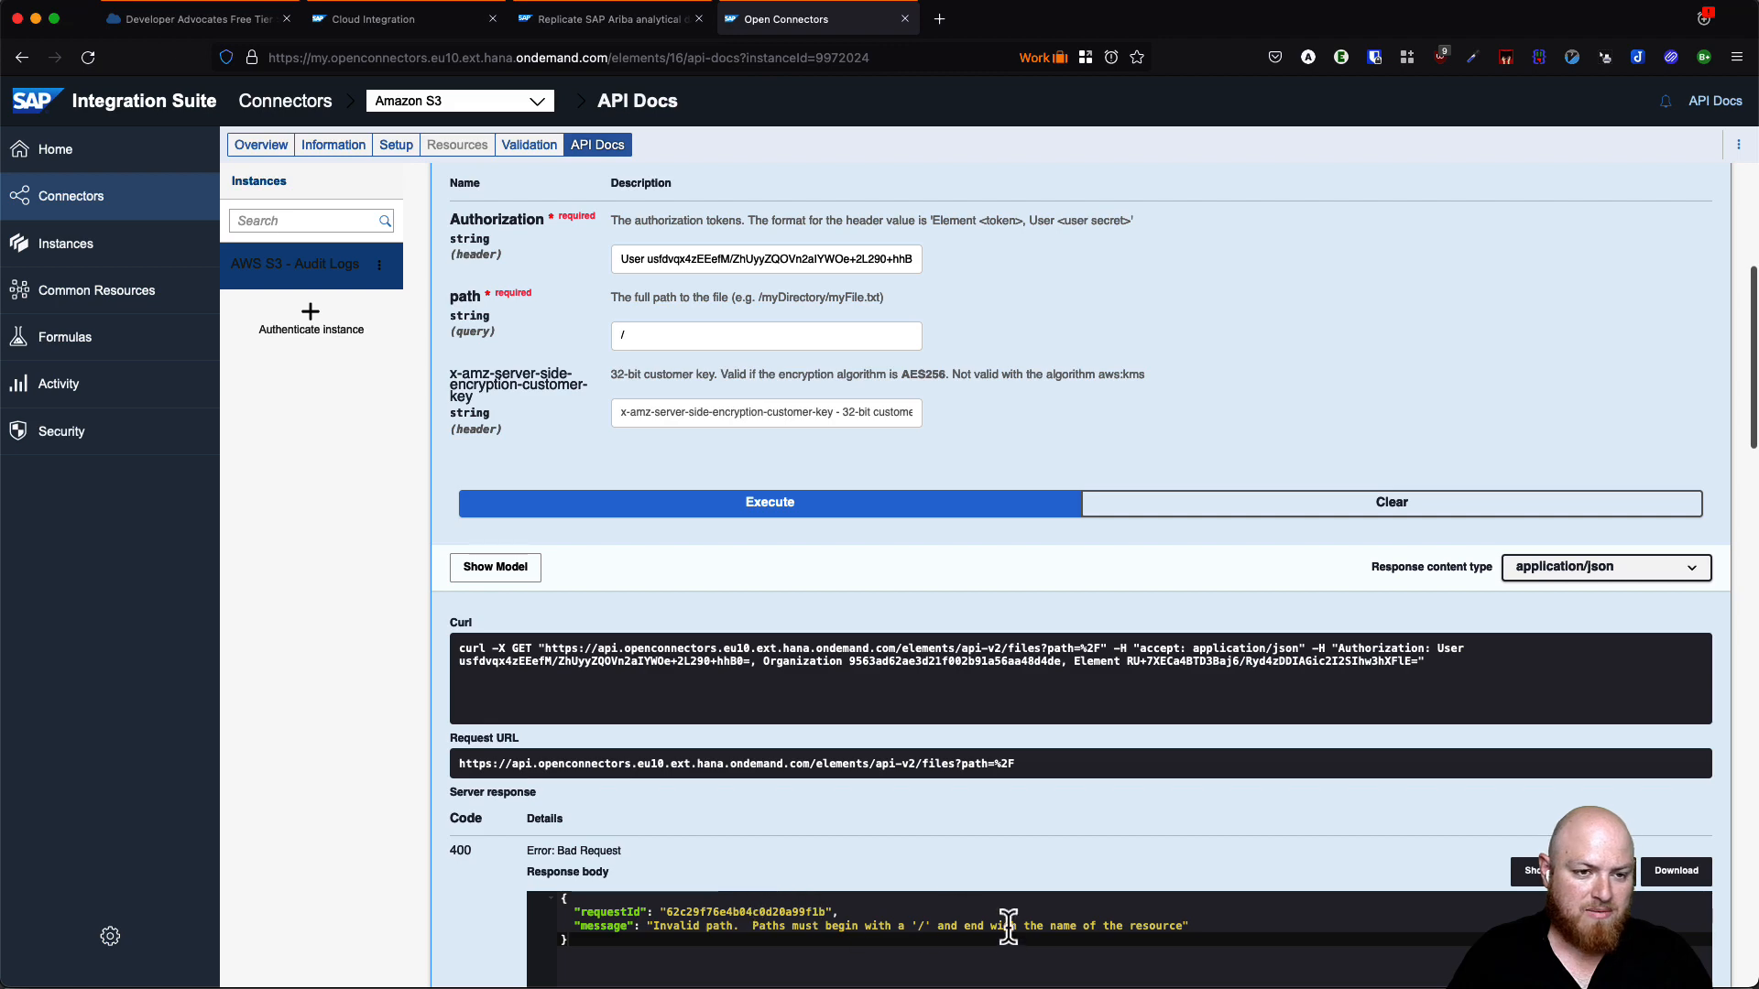
scroll(797, 682, "up", 4)
scroll(802, 689, "up", 1)
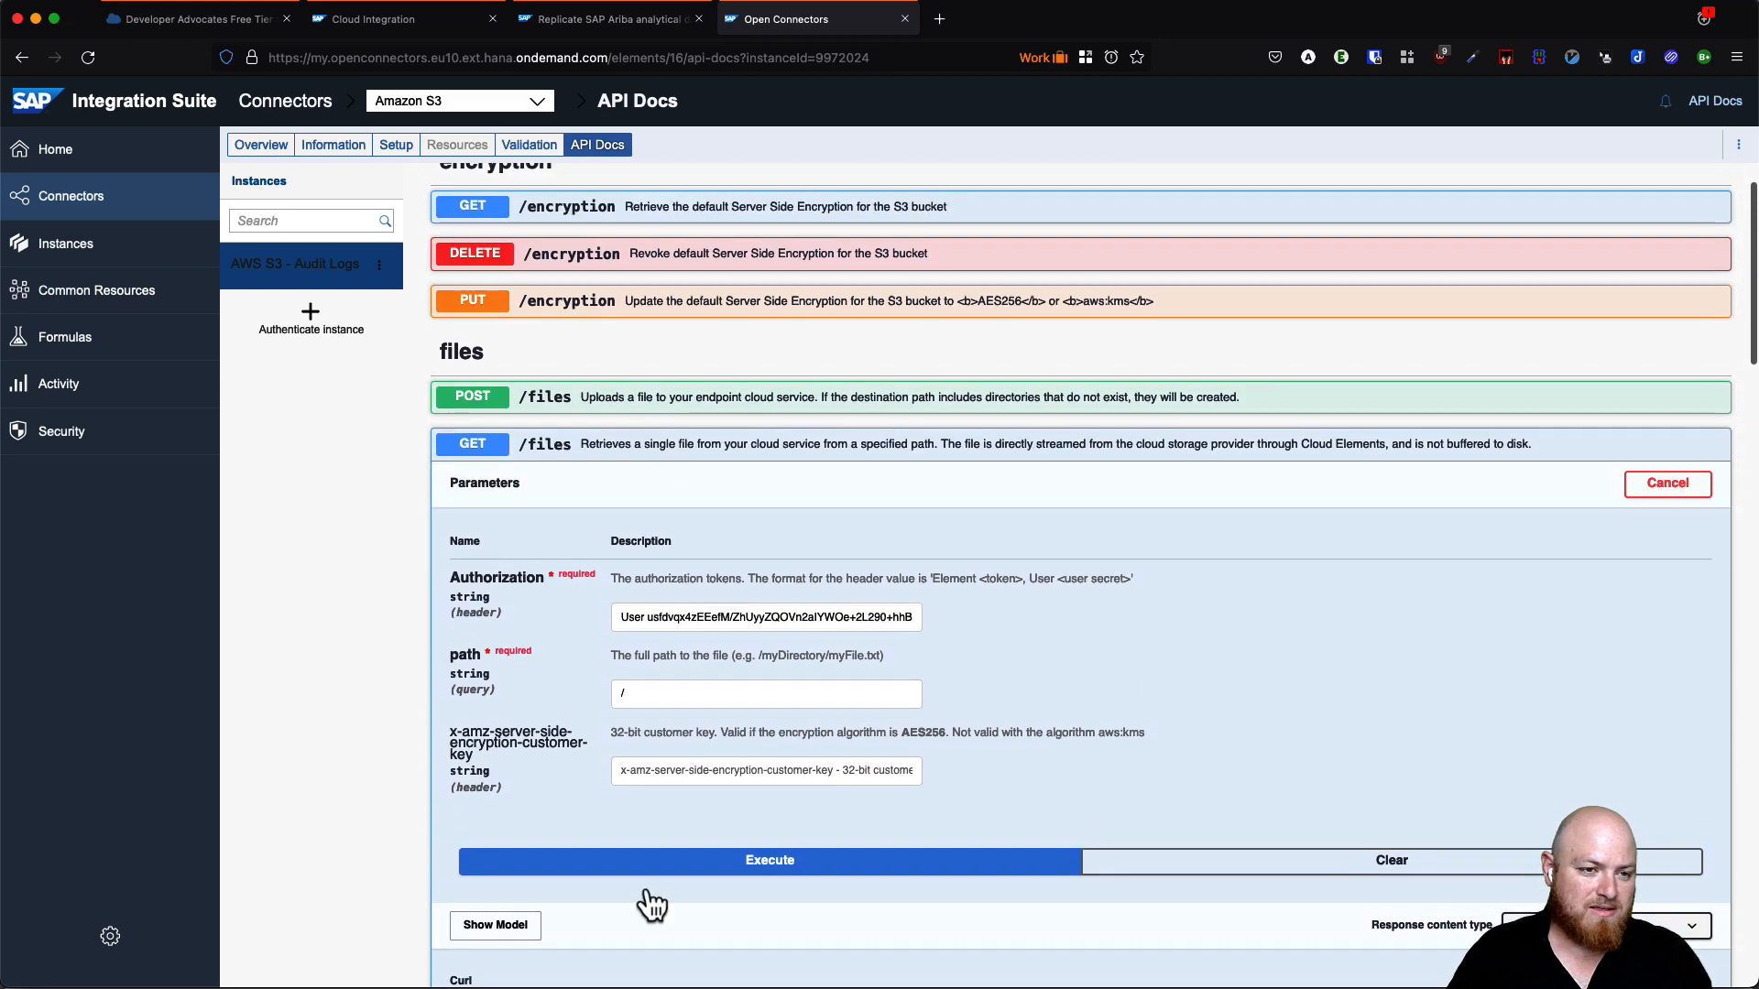
- Upload file.txt via POST /files to path /xyz/file.txt
left_click(644, 398)
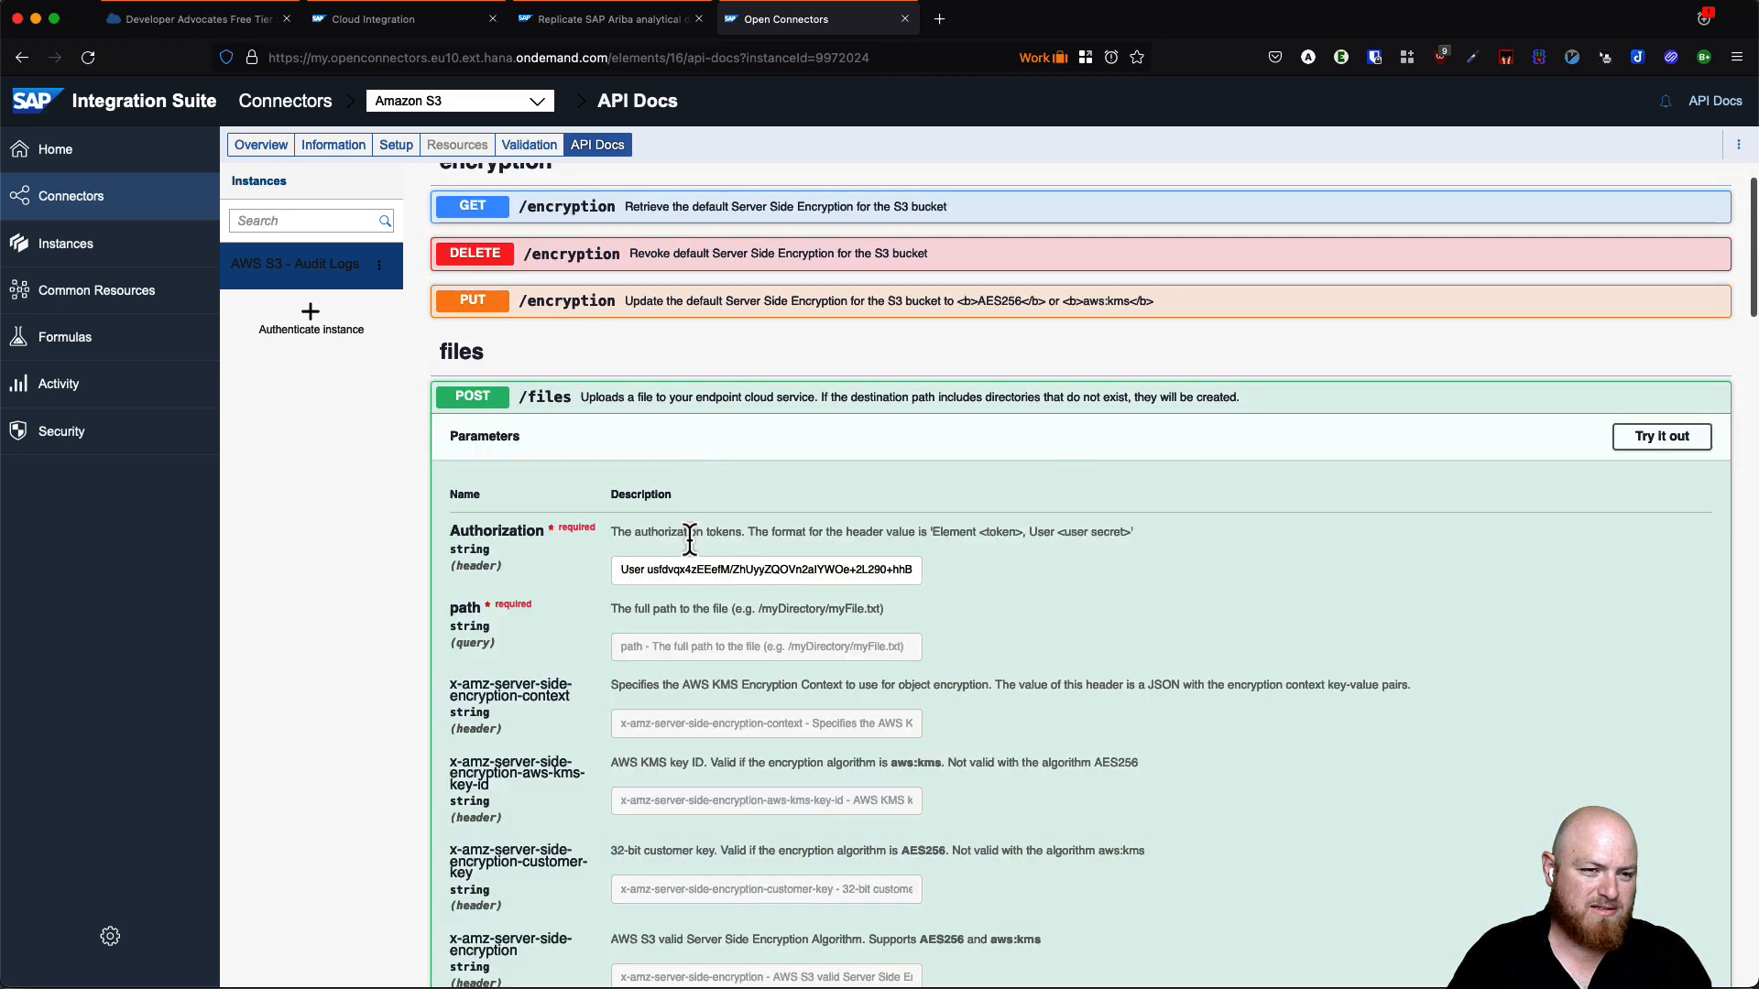
left_click(1695, 438)
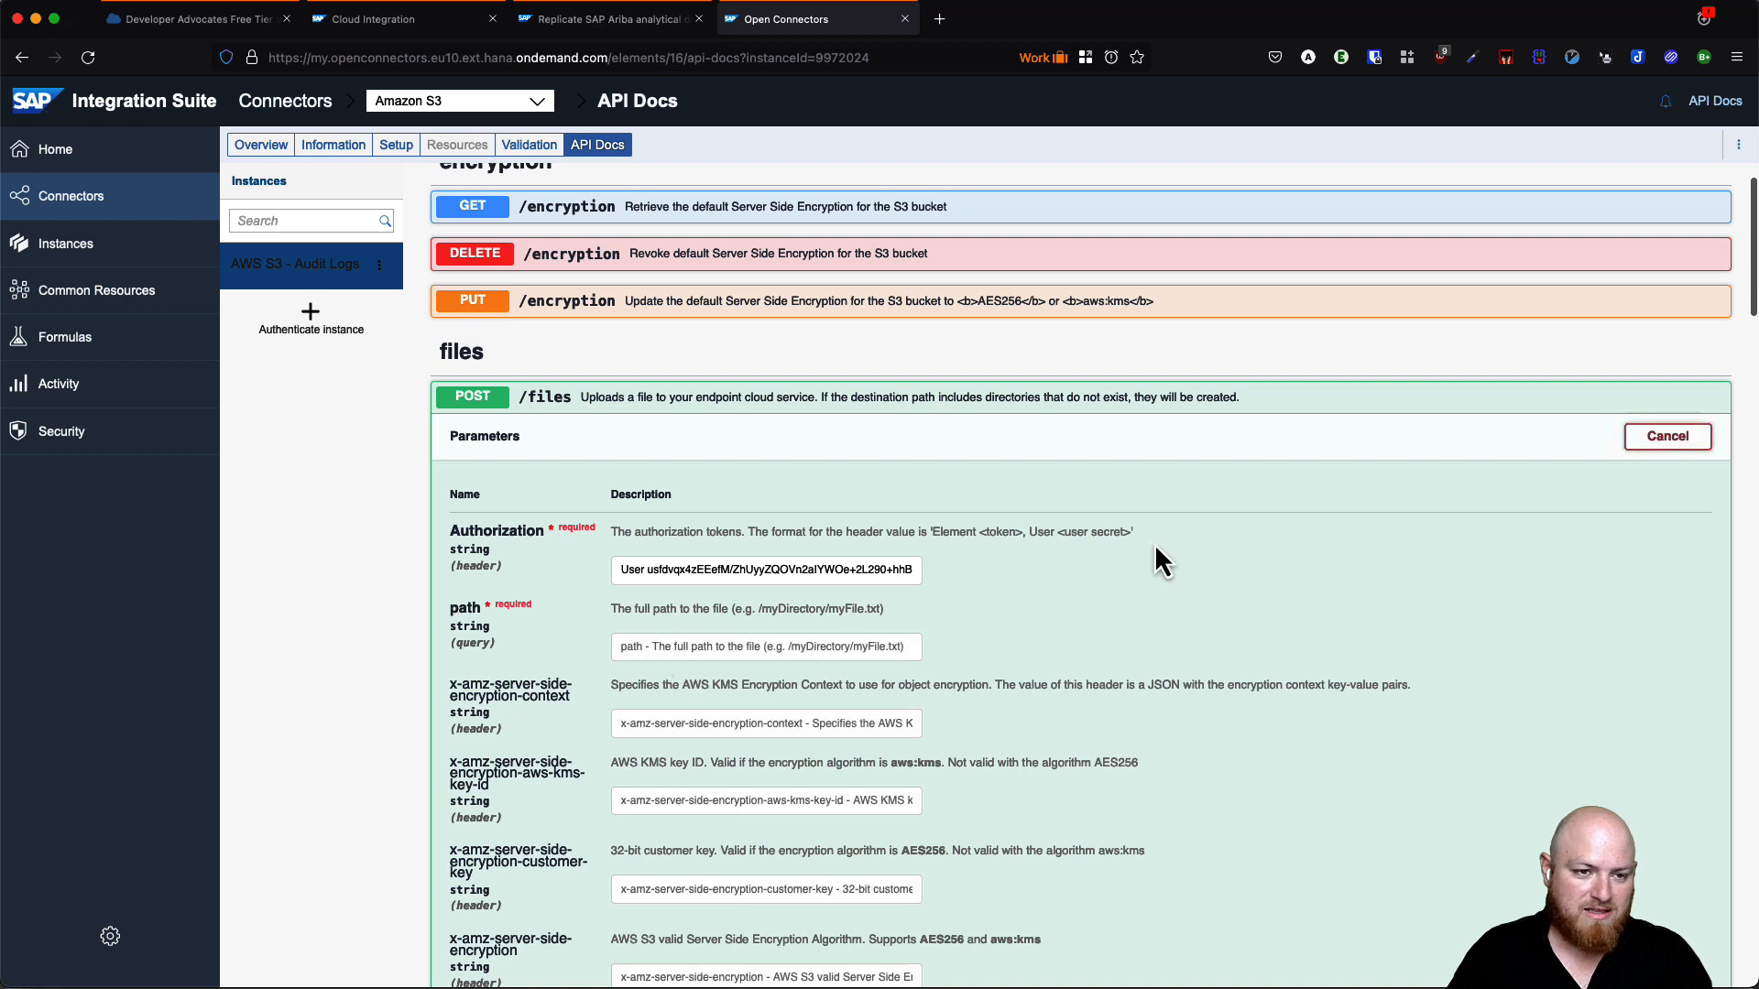
left_click(662, 647)
type("/xyz/file.txt")
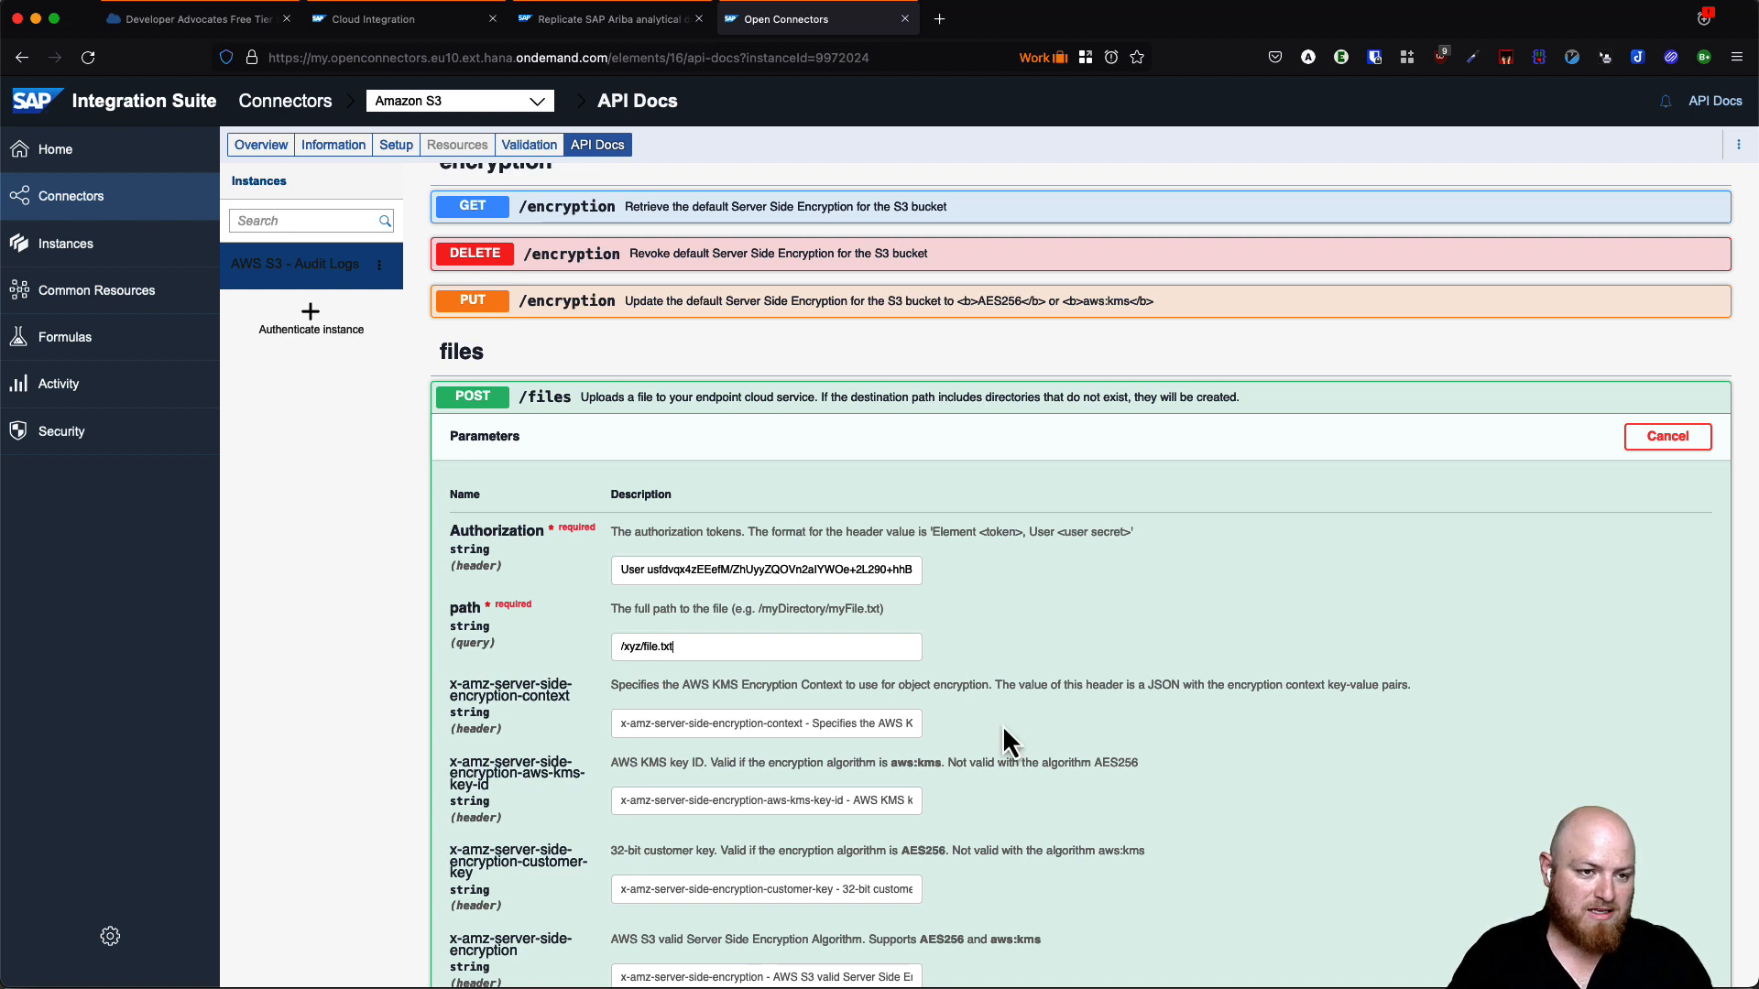
scroll(1007, 737, "down", 4)
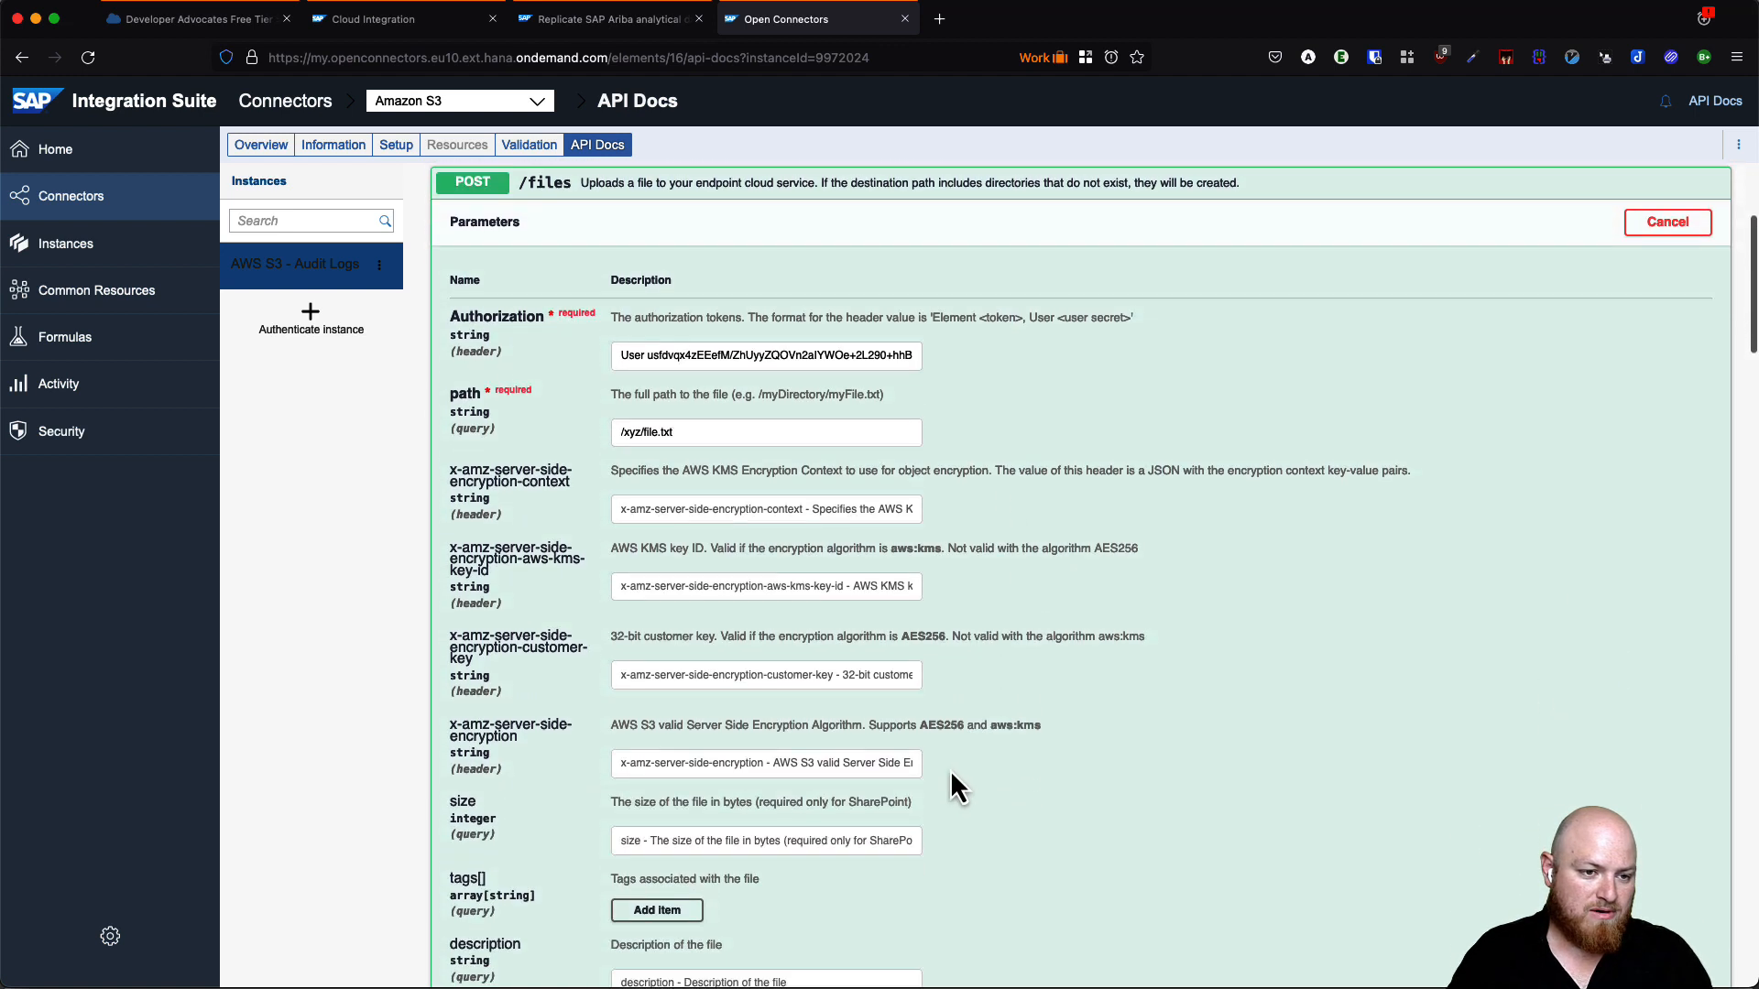
scroll(925, 737, "down", 2)
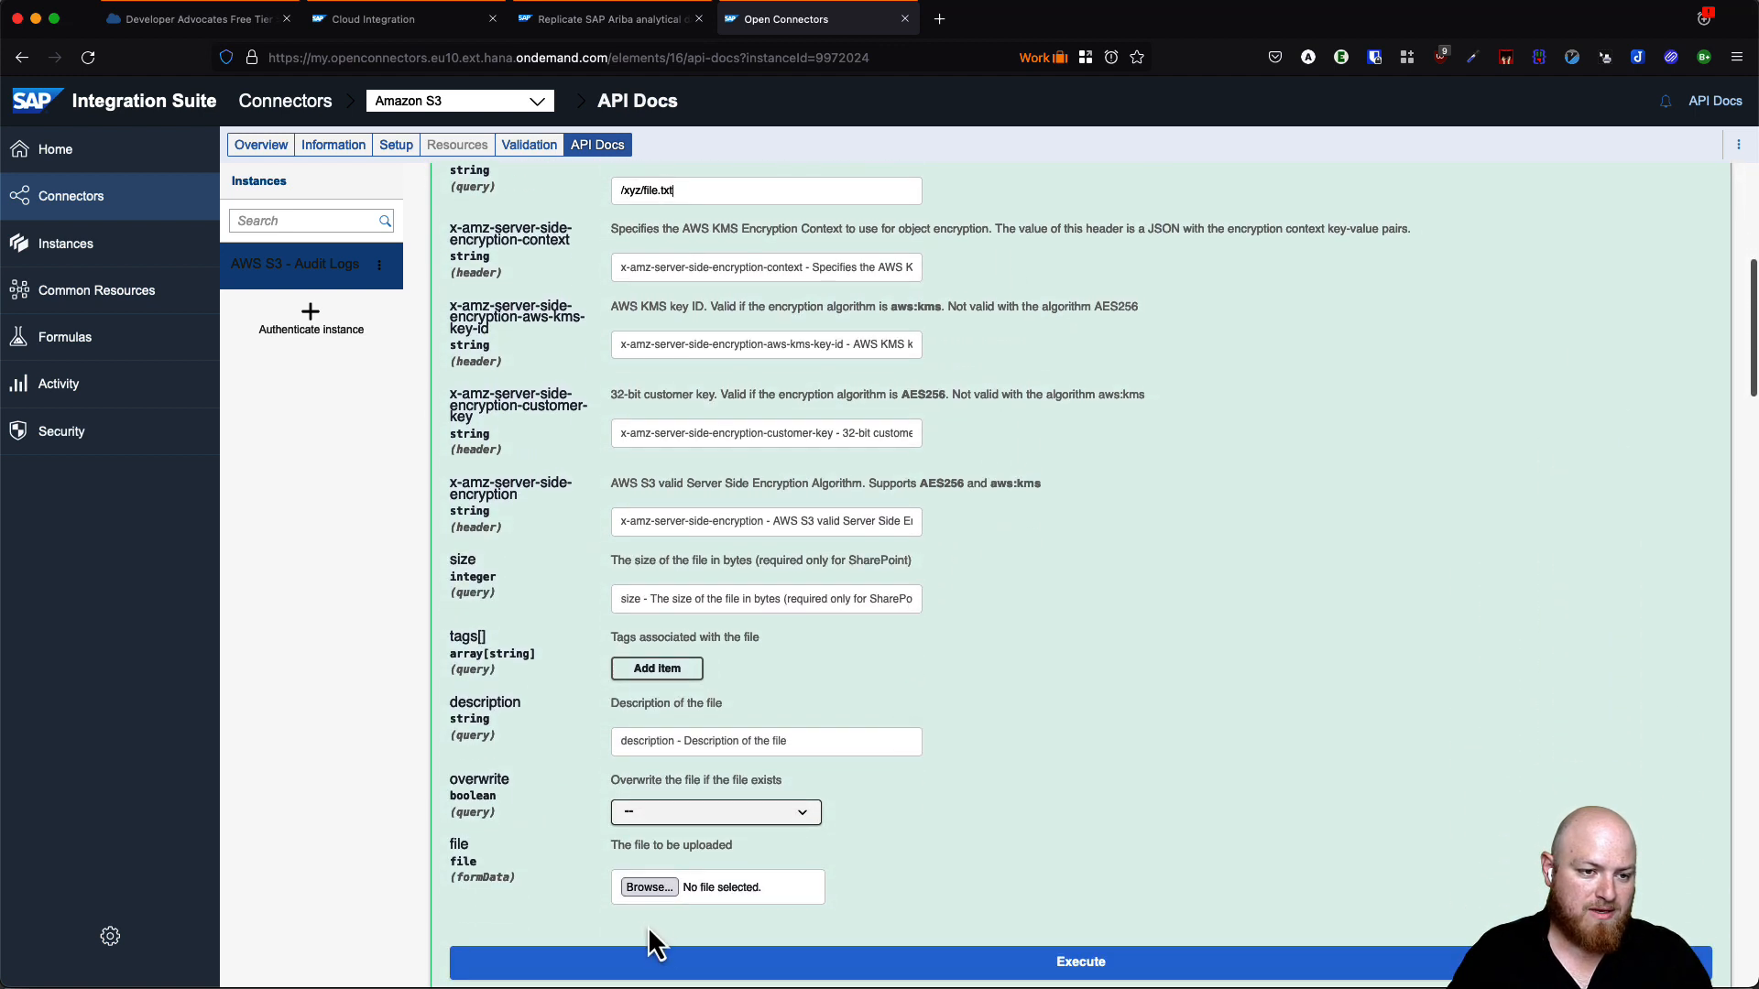
left_click(692, 897)
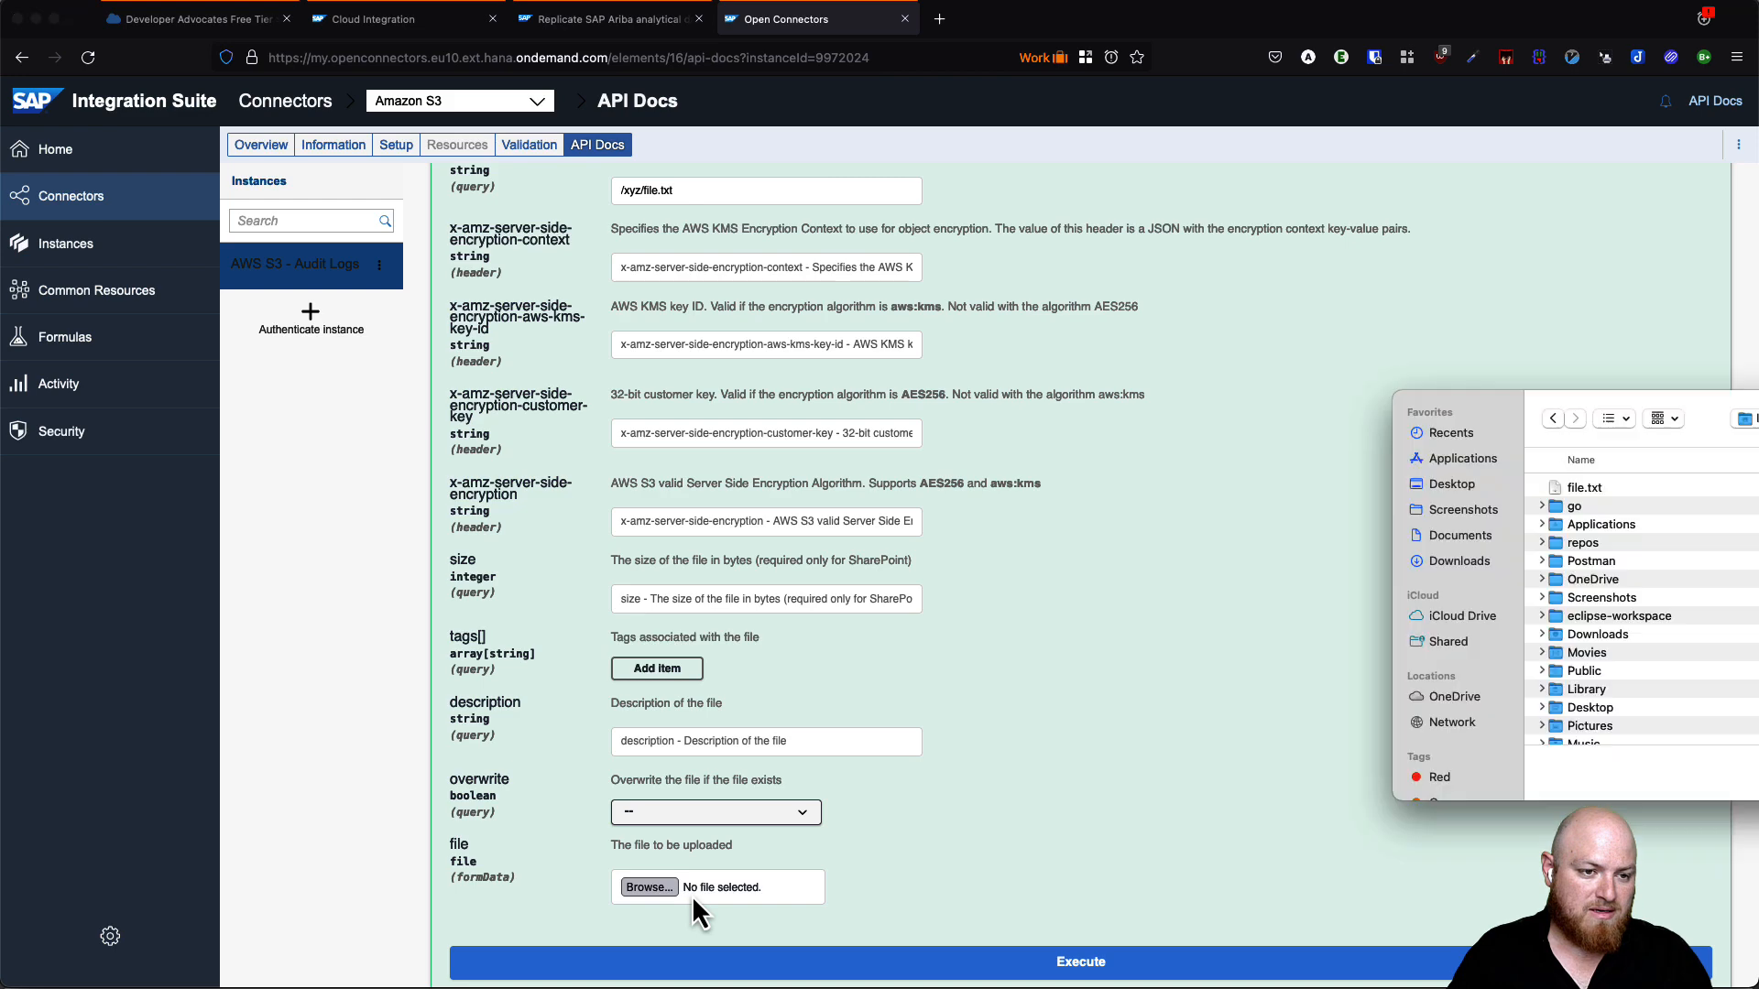
double_click(1585, 489)
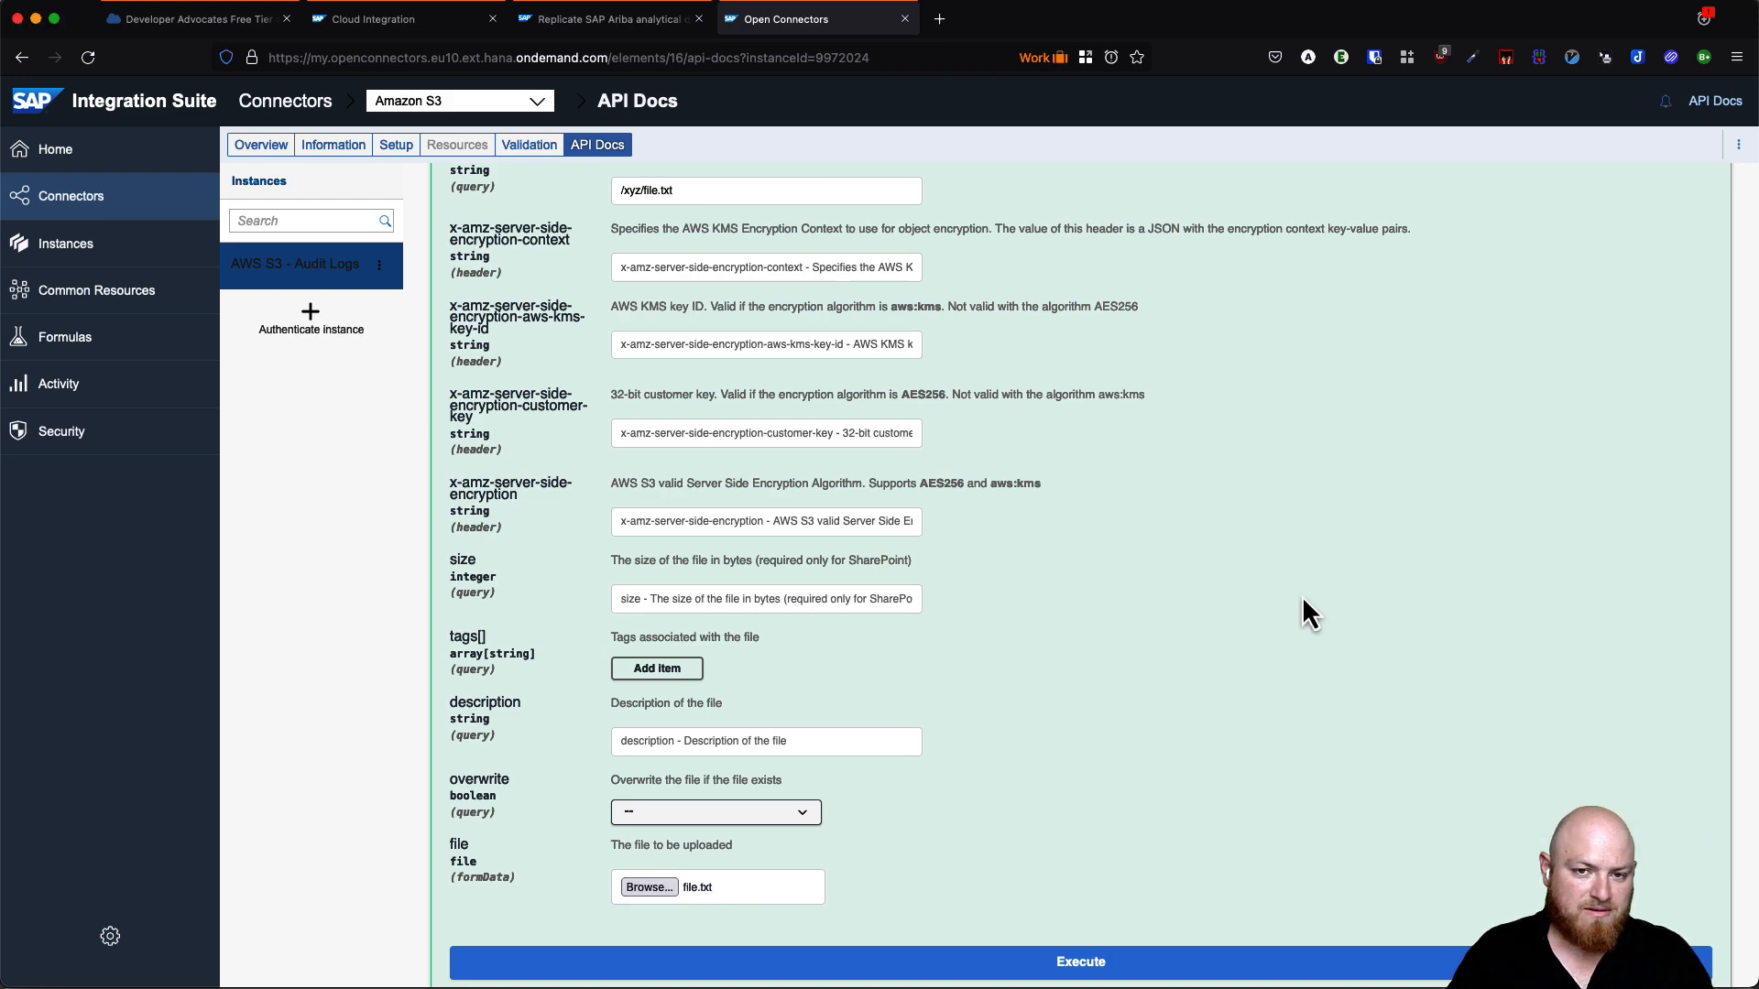
scroll(1017, 806, "down", 2)
left_click(1060, 828)
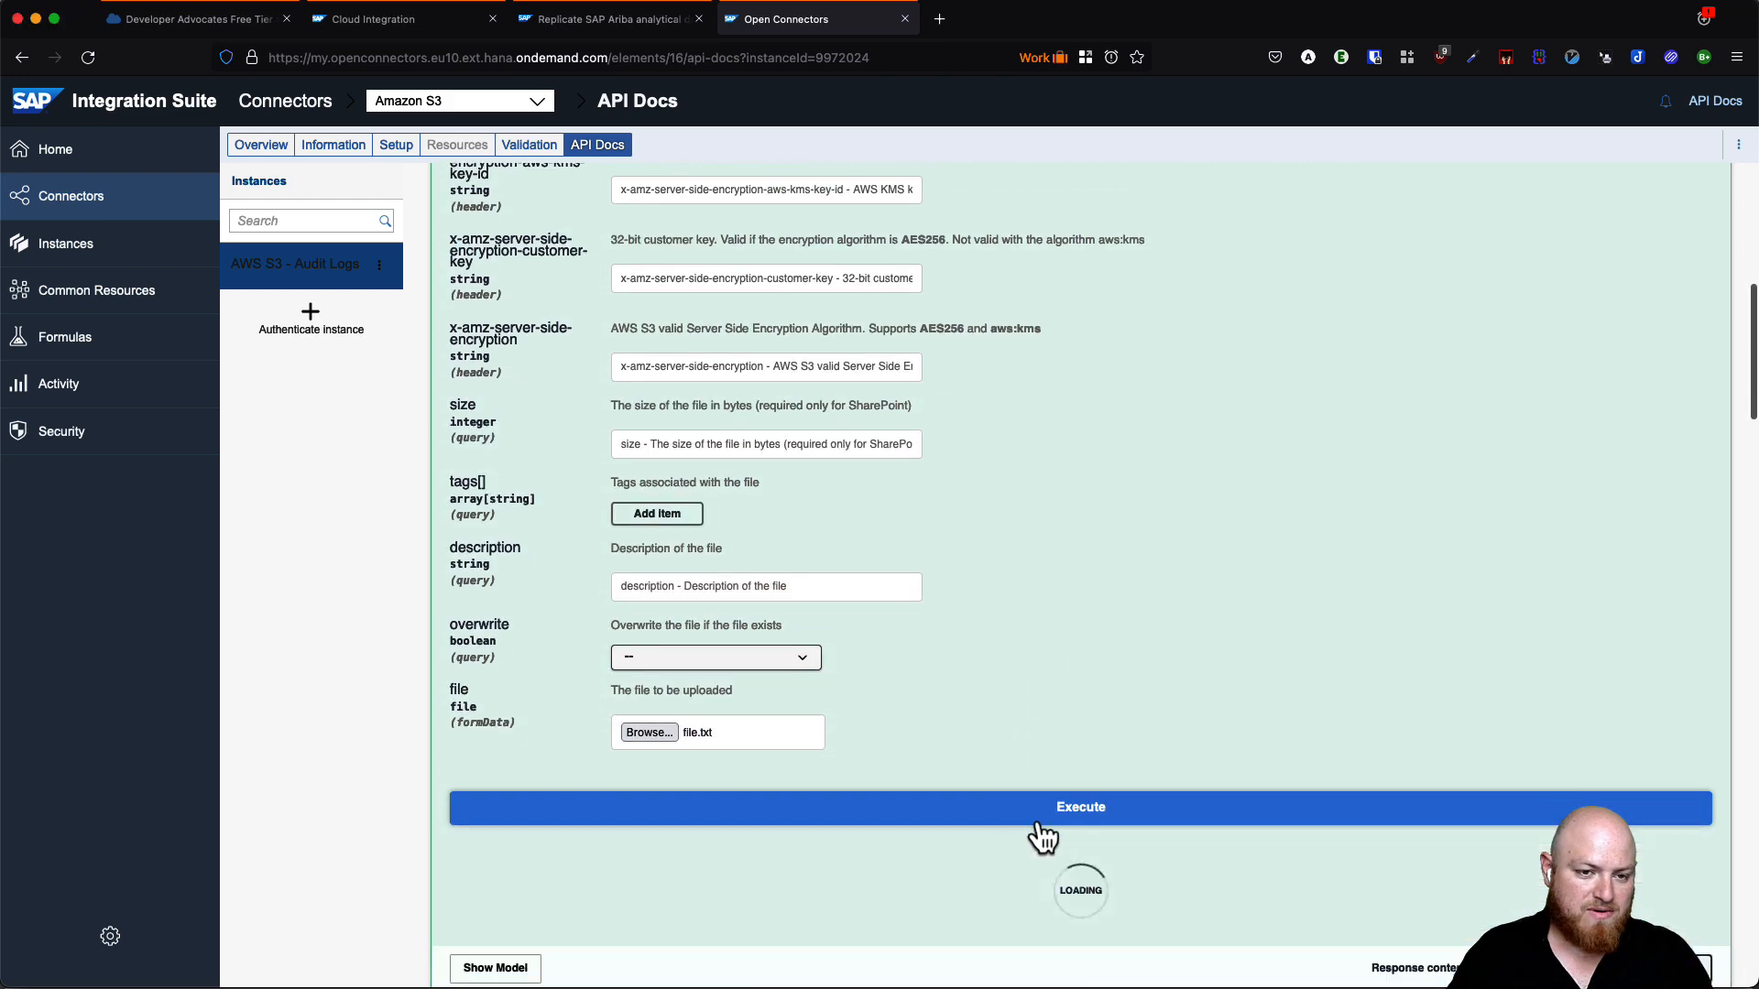
- Review the generated curl command's Authorization and multipart headers and the 200 response file details
scroll(924, 832, "down", 2)
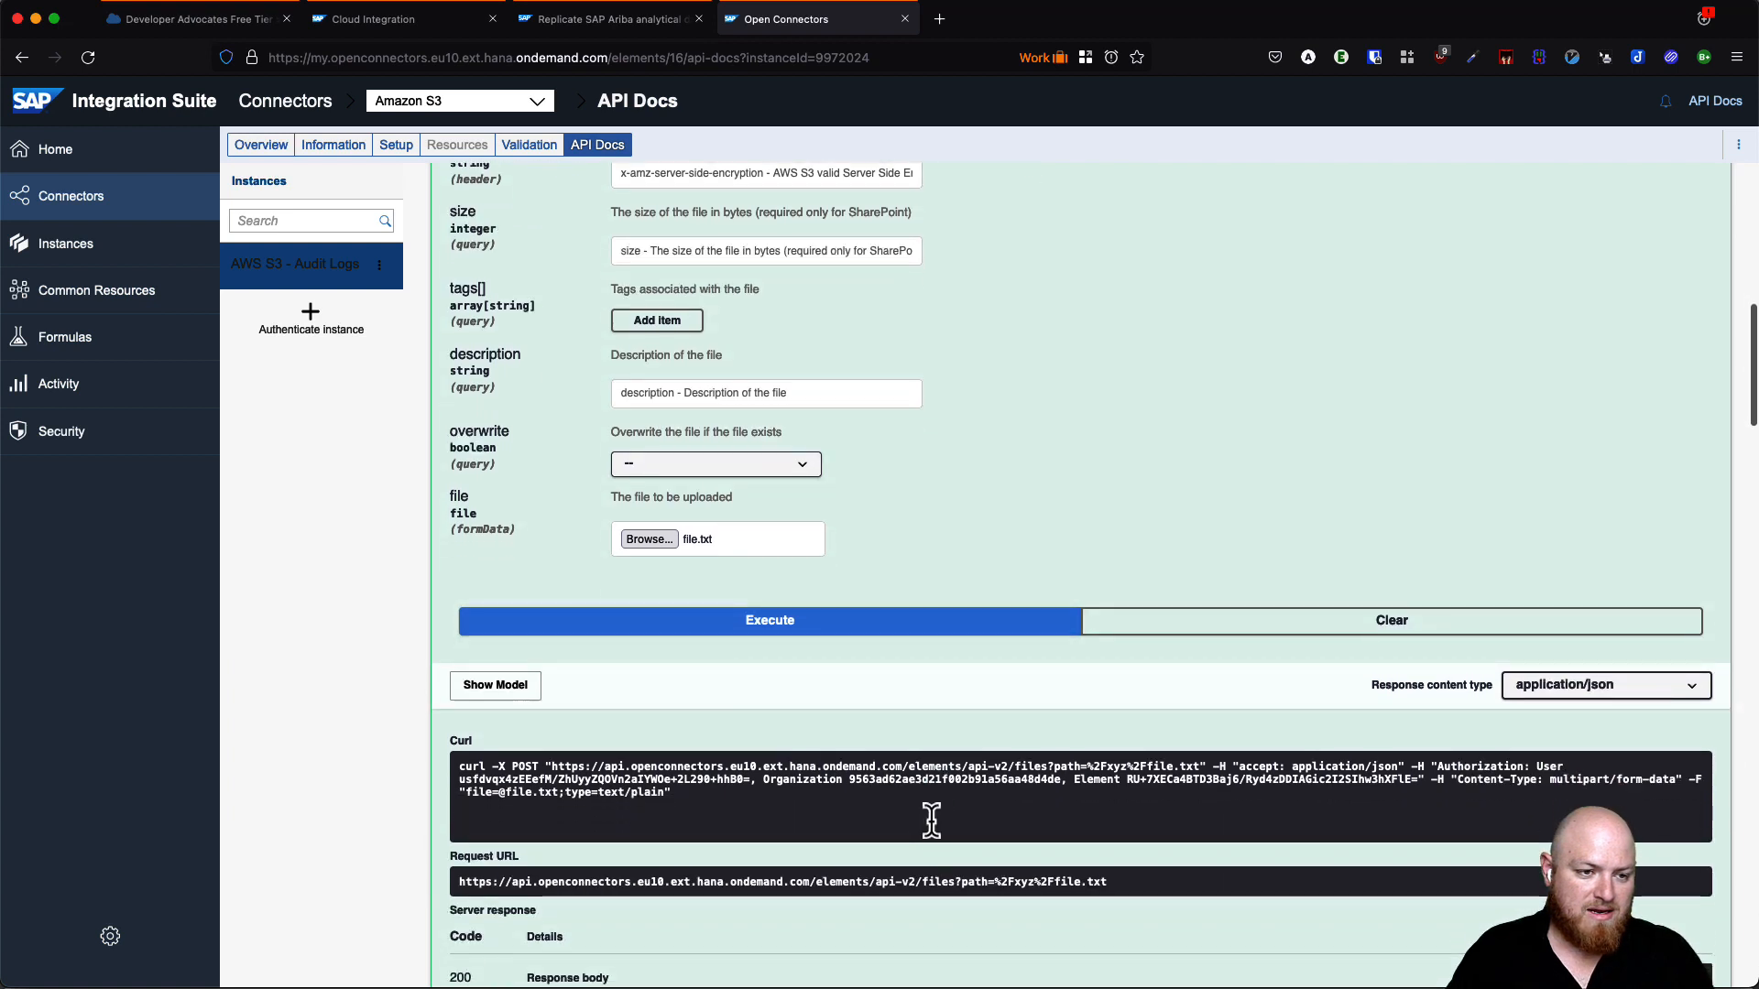
scroll(931, 820, "down", 1)
scroll(778, 881, "down", 1)
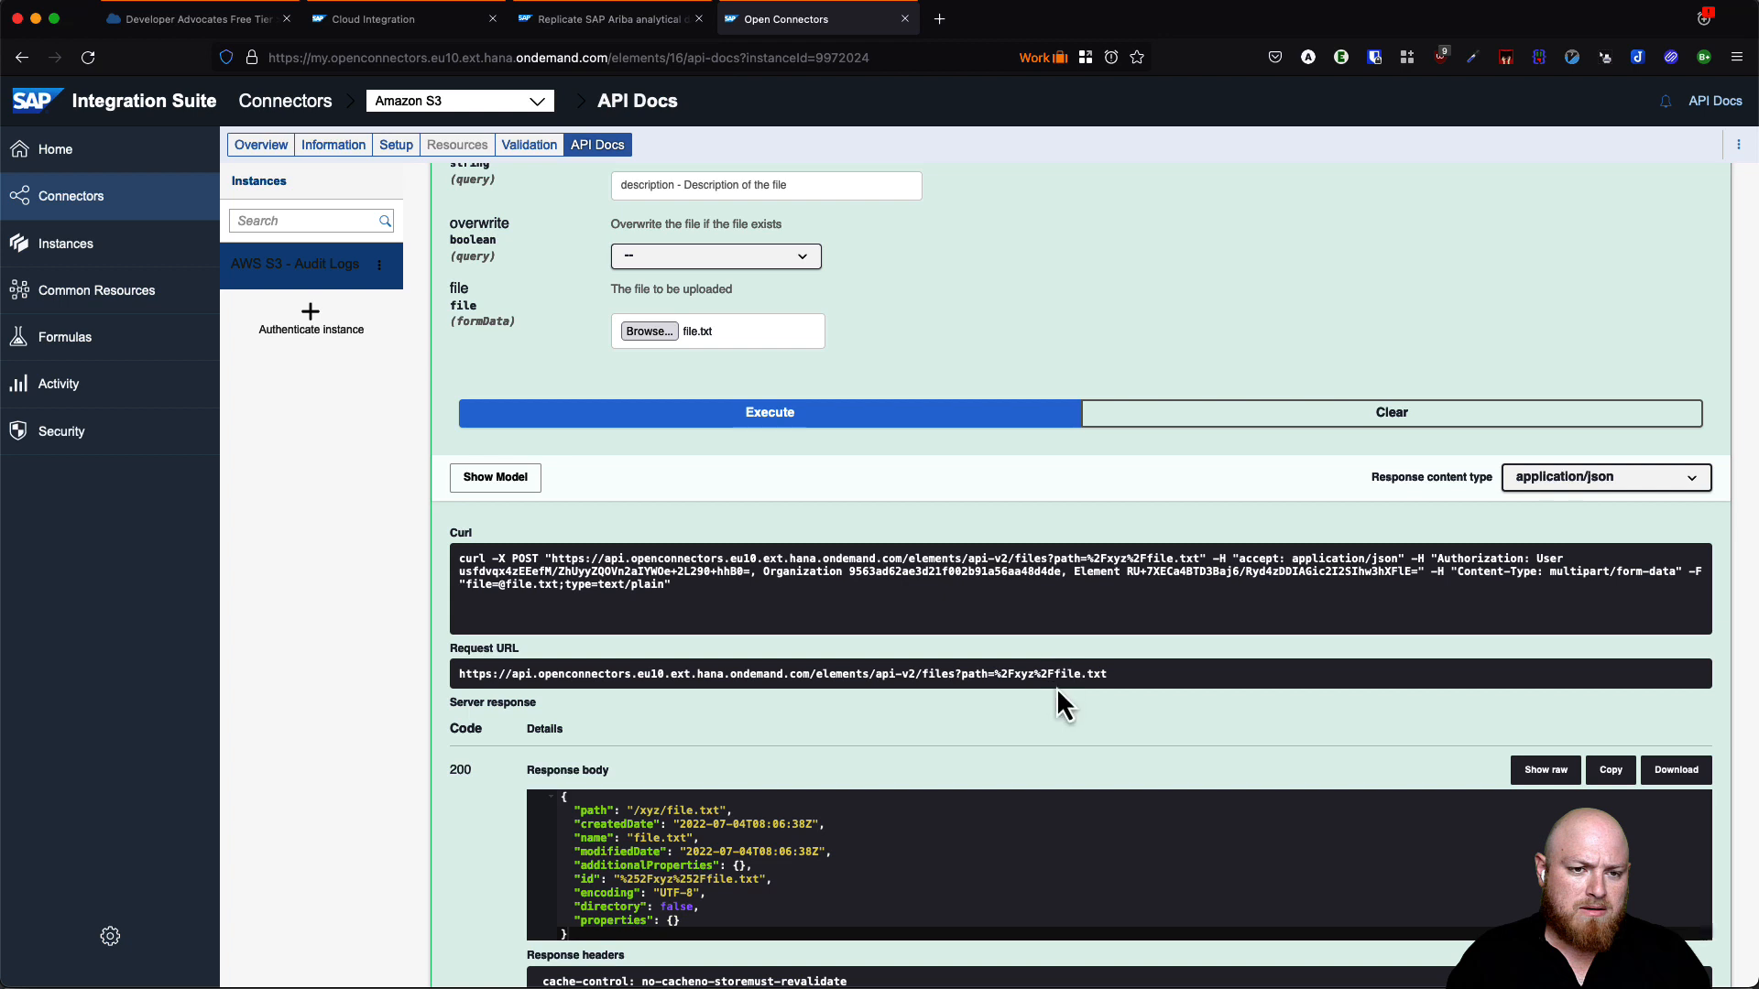
triple_click(711, 593)
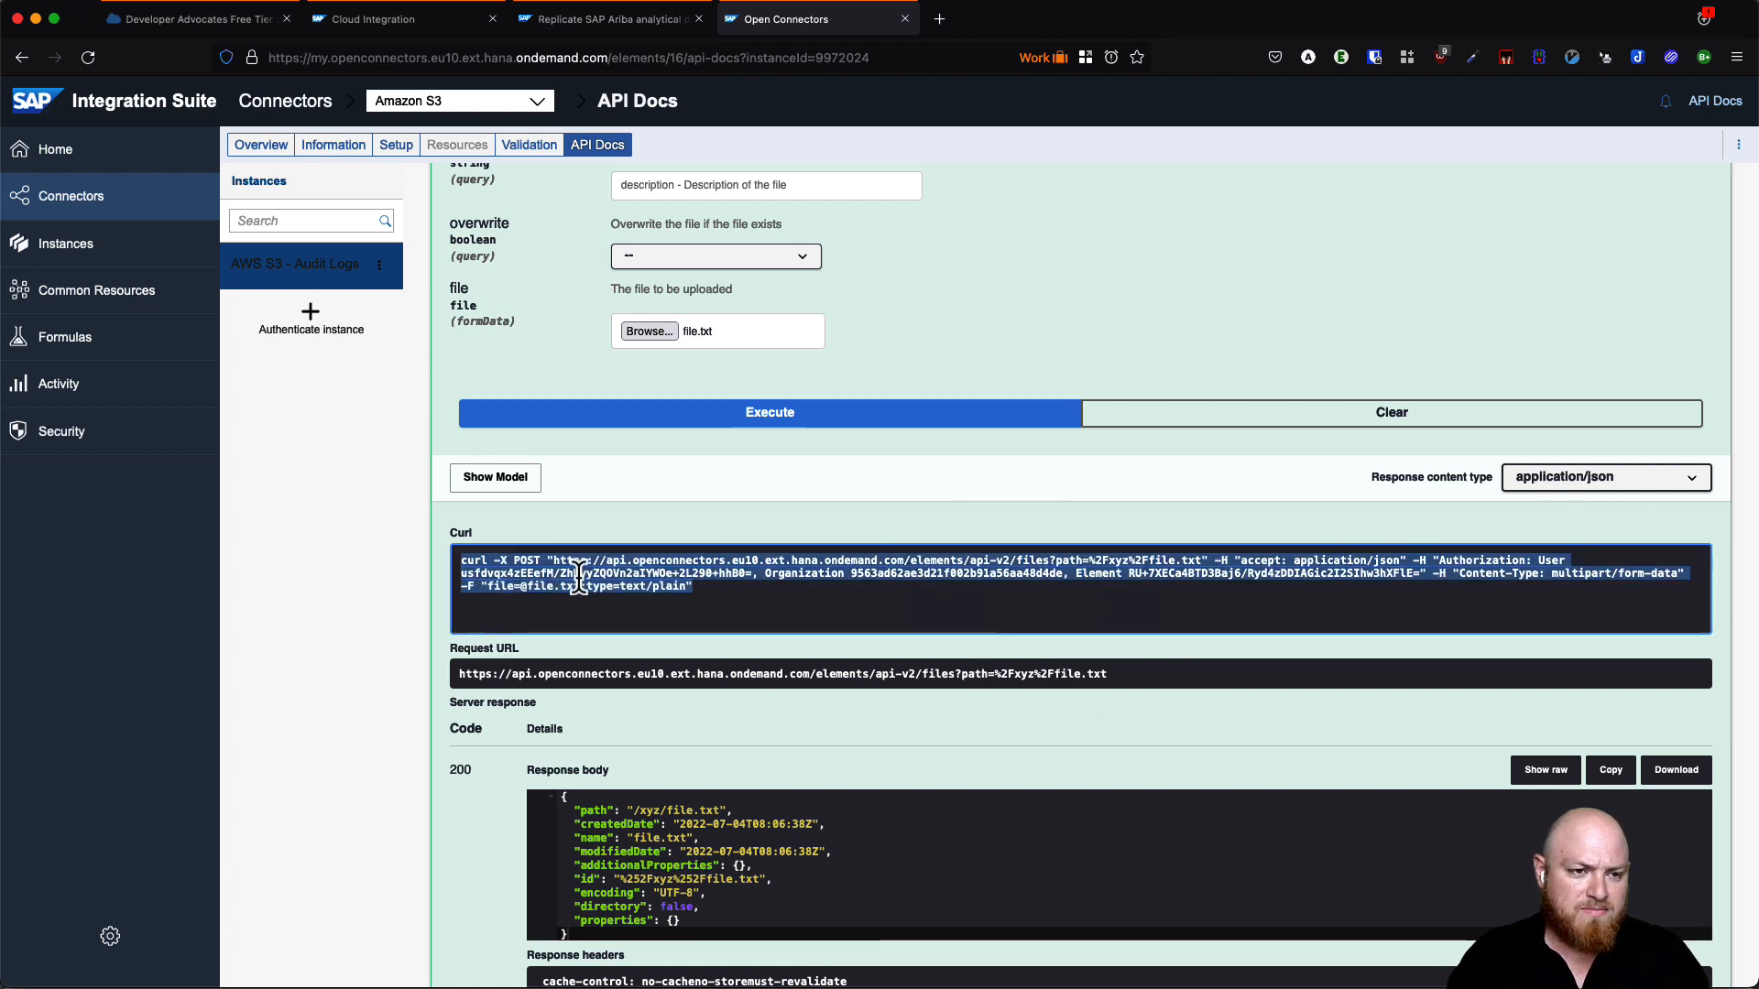
left_click(531, 576)
left_click_drag(465, 564, 774, 604)
left_click(782, 607)
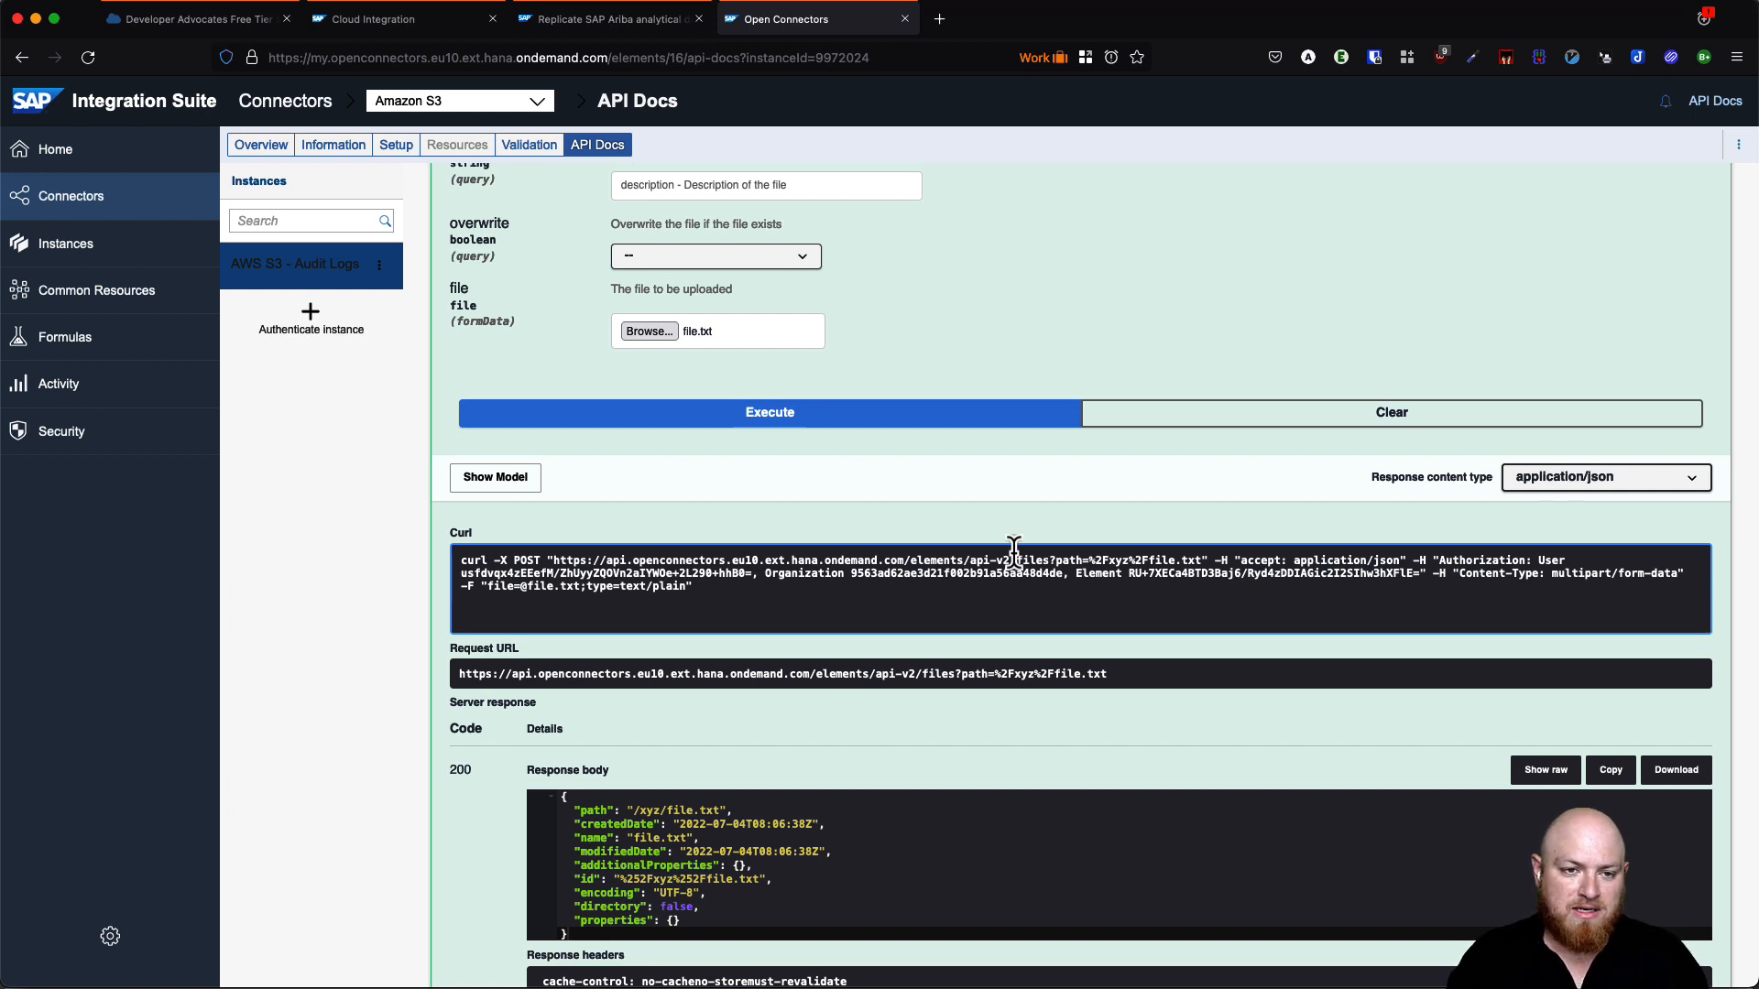
triple_click(554, 564)
left_click(1092, 561)
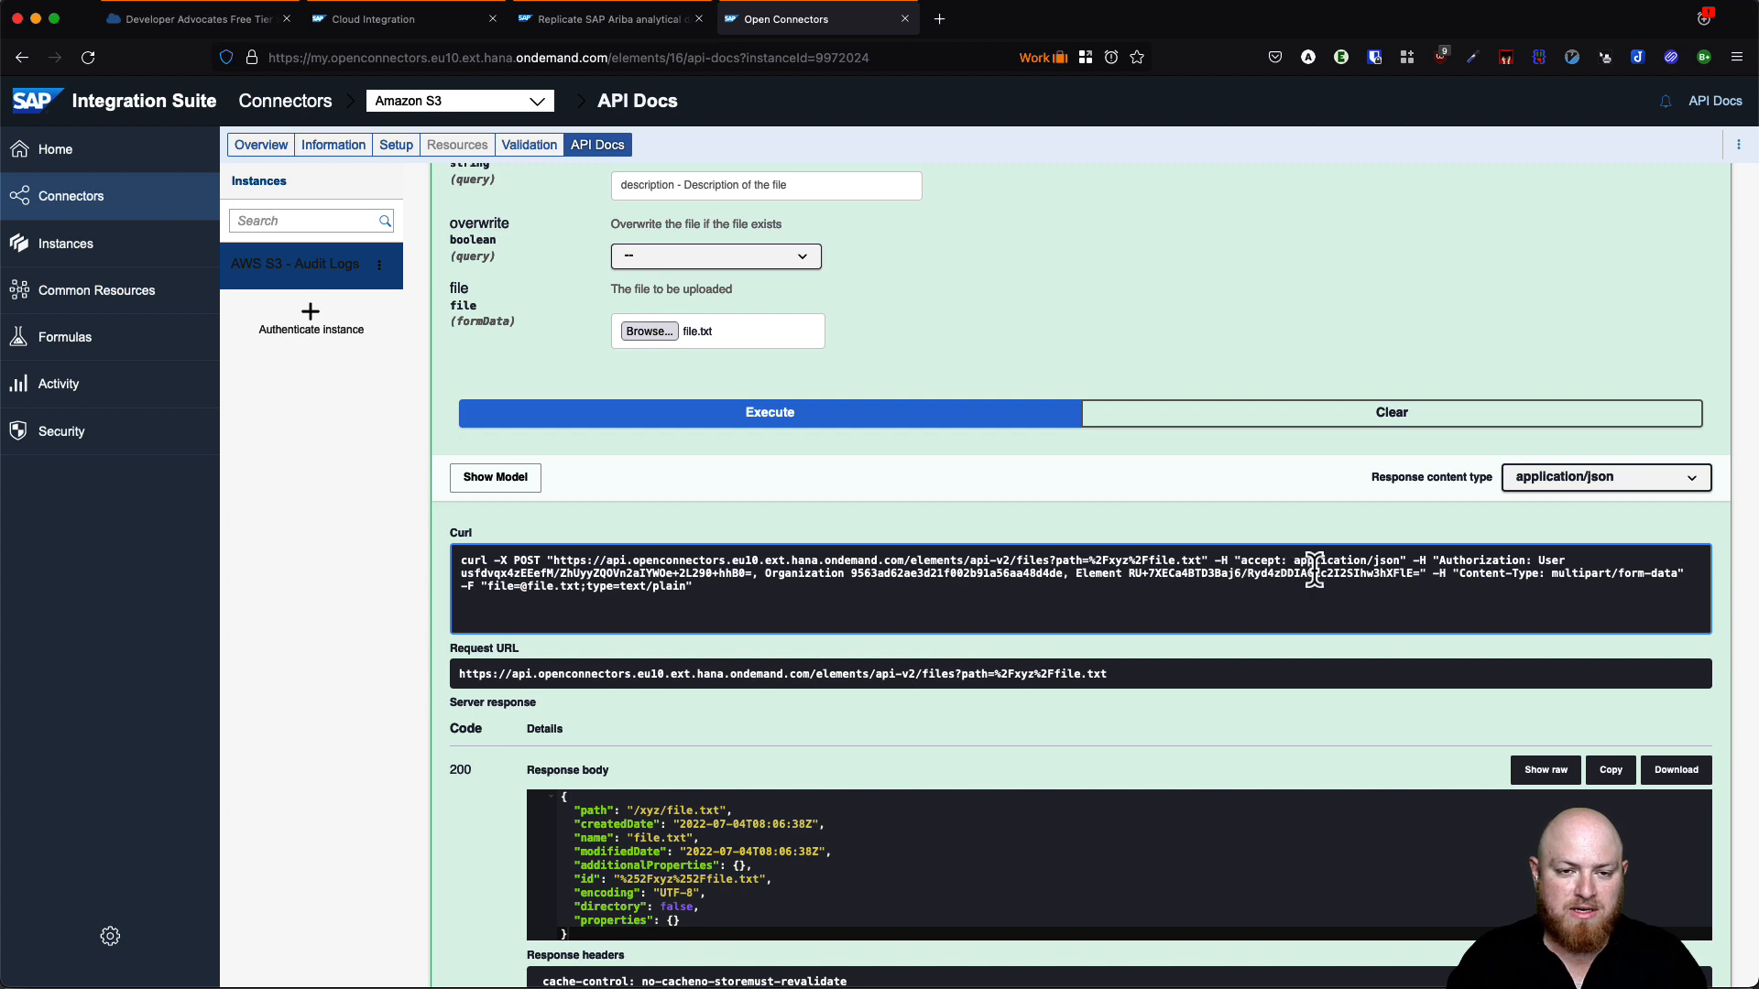
left_click_drag(1440, 560, 1460, 577)
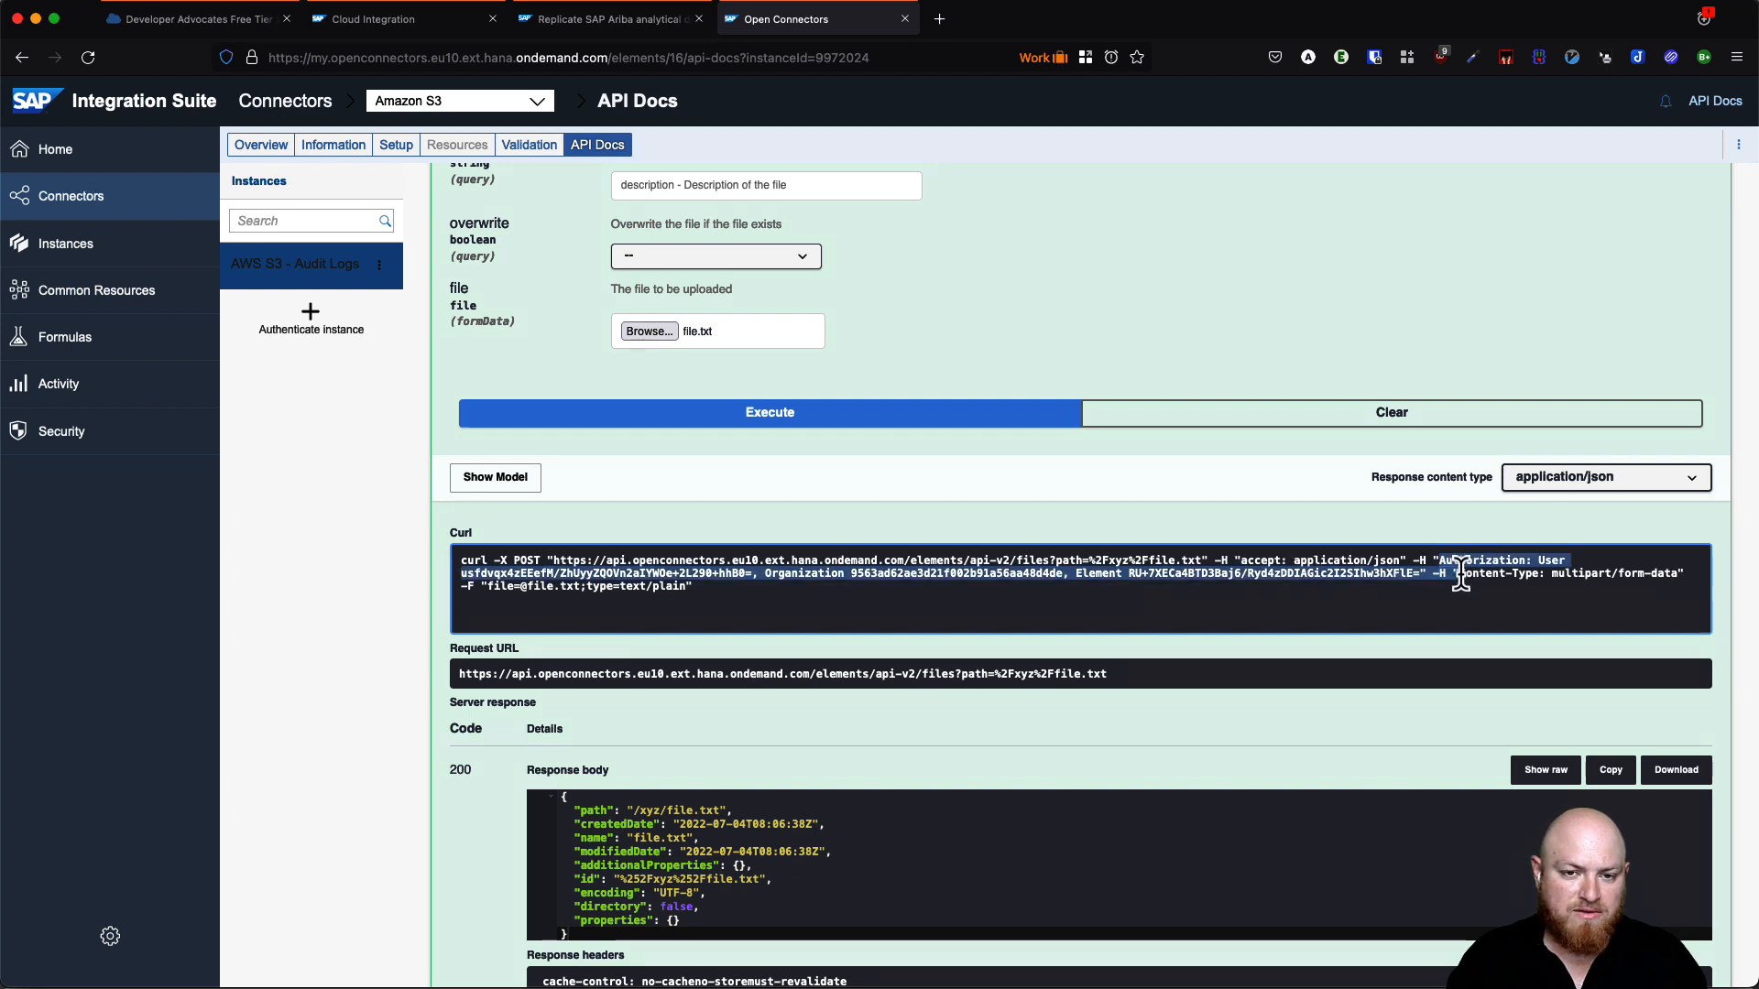
left_click(1382, 579)
double_click(1581, 575)
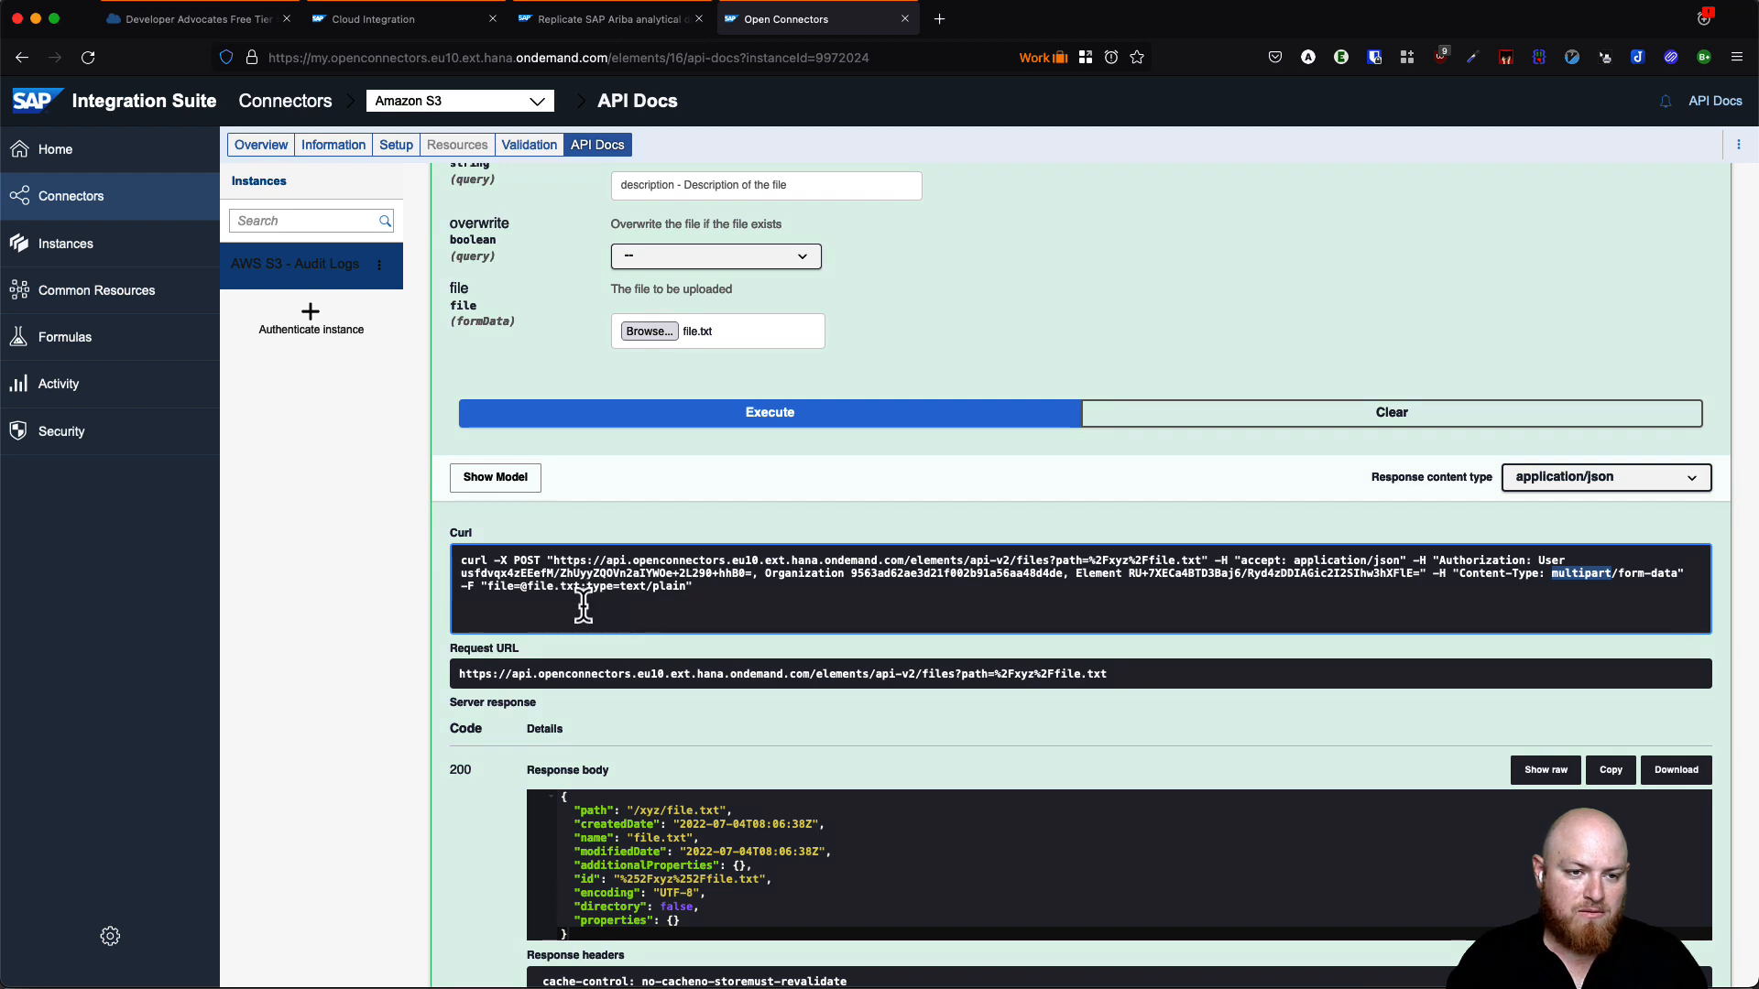
scroll(808, 723, "down", 3)
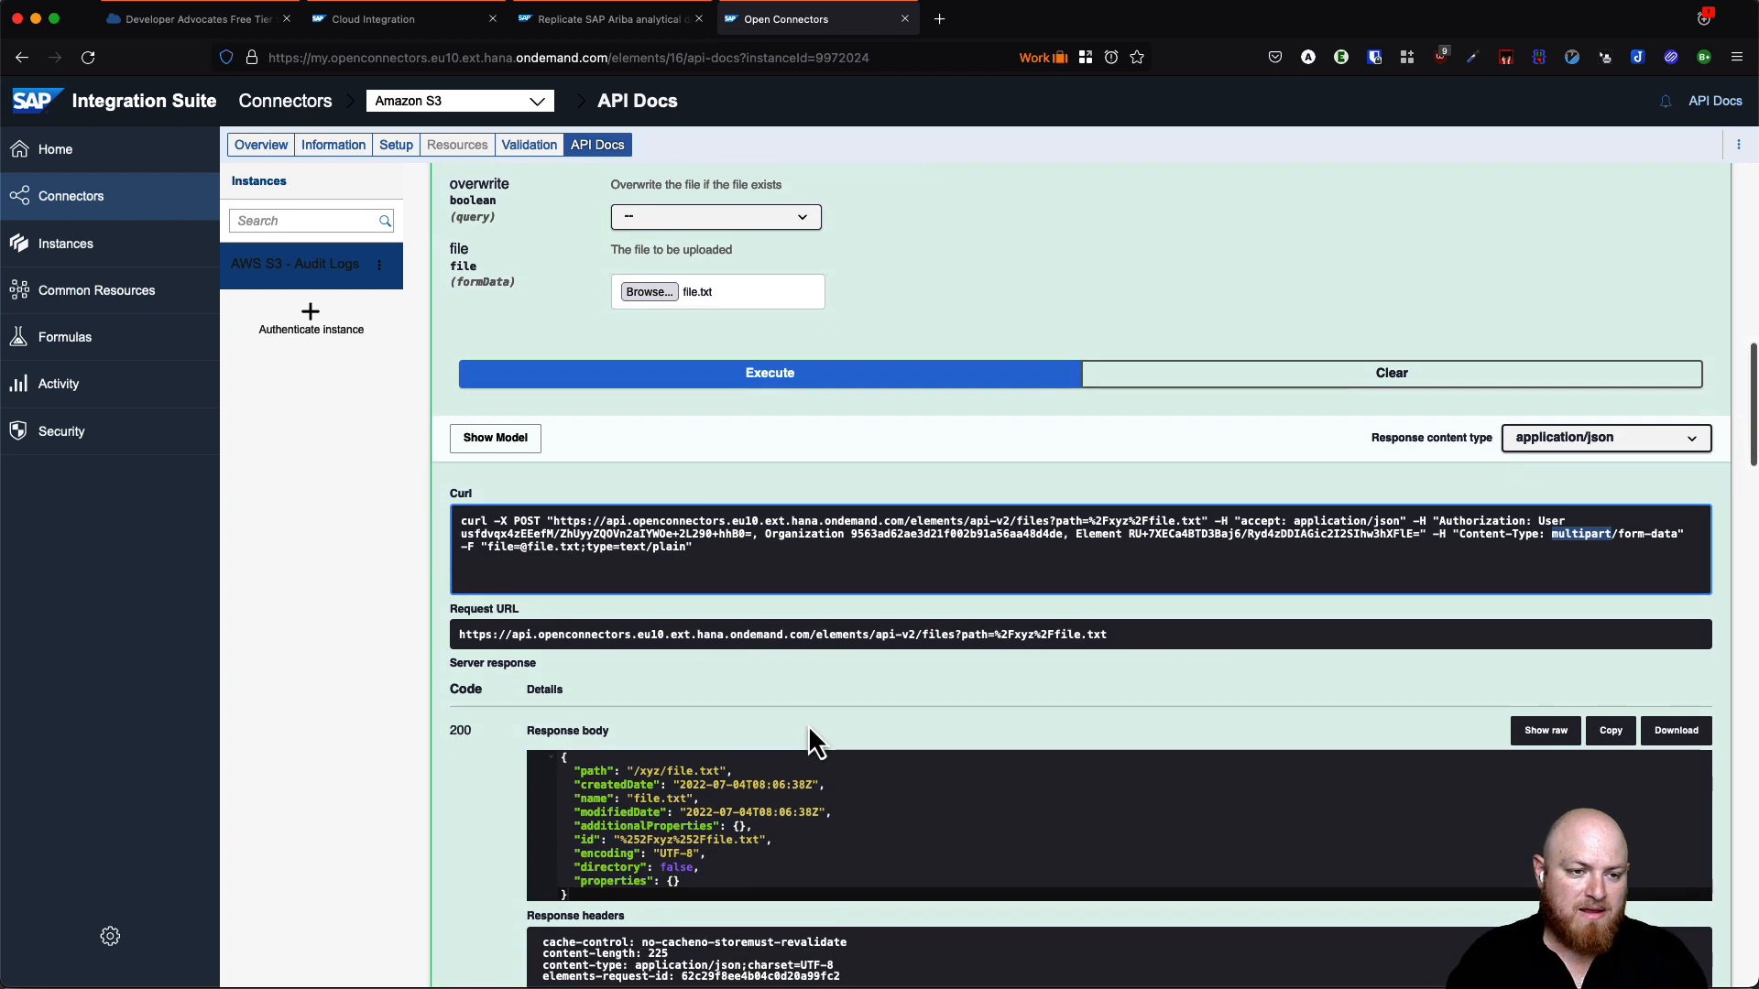
left_click_drag(567, 711, 646, 793)
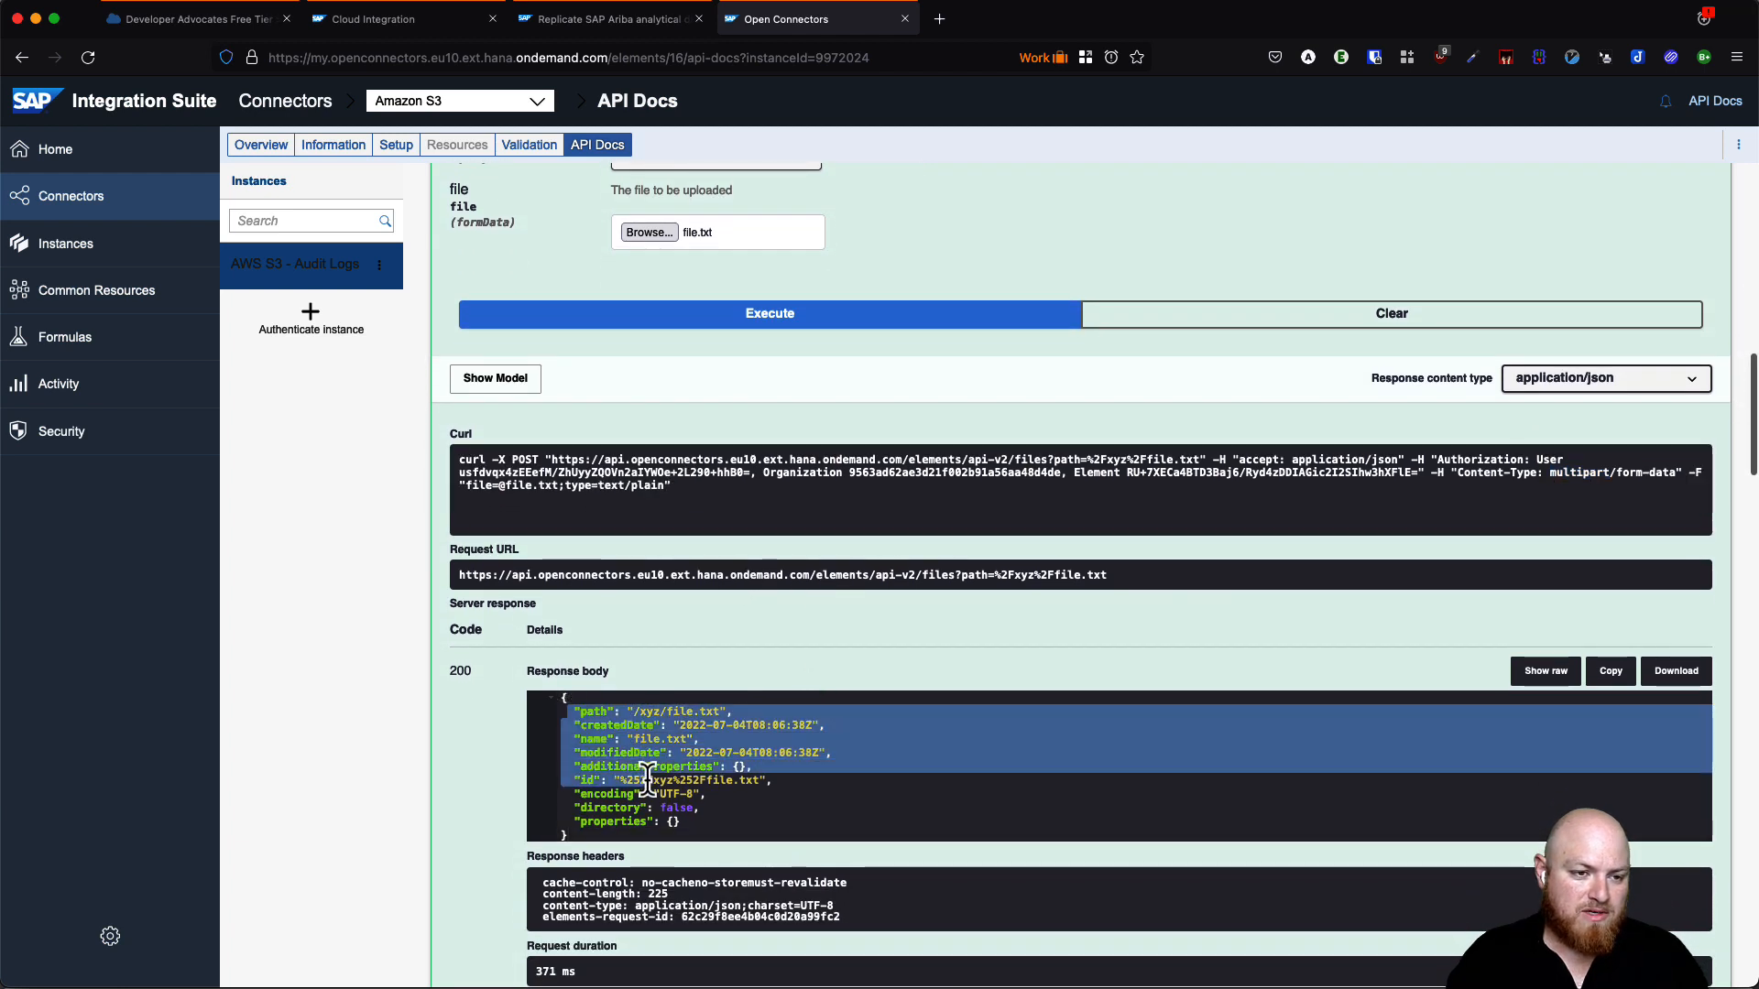
left_click(701, 780)
scroll(682, 783, "up", 15)
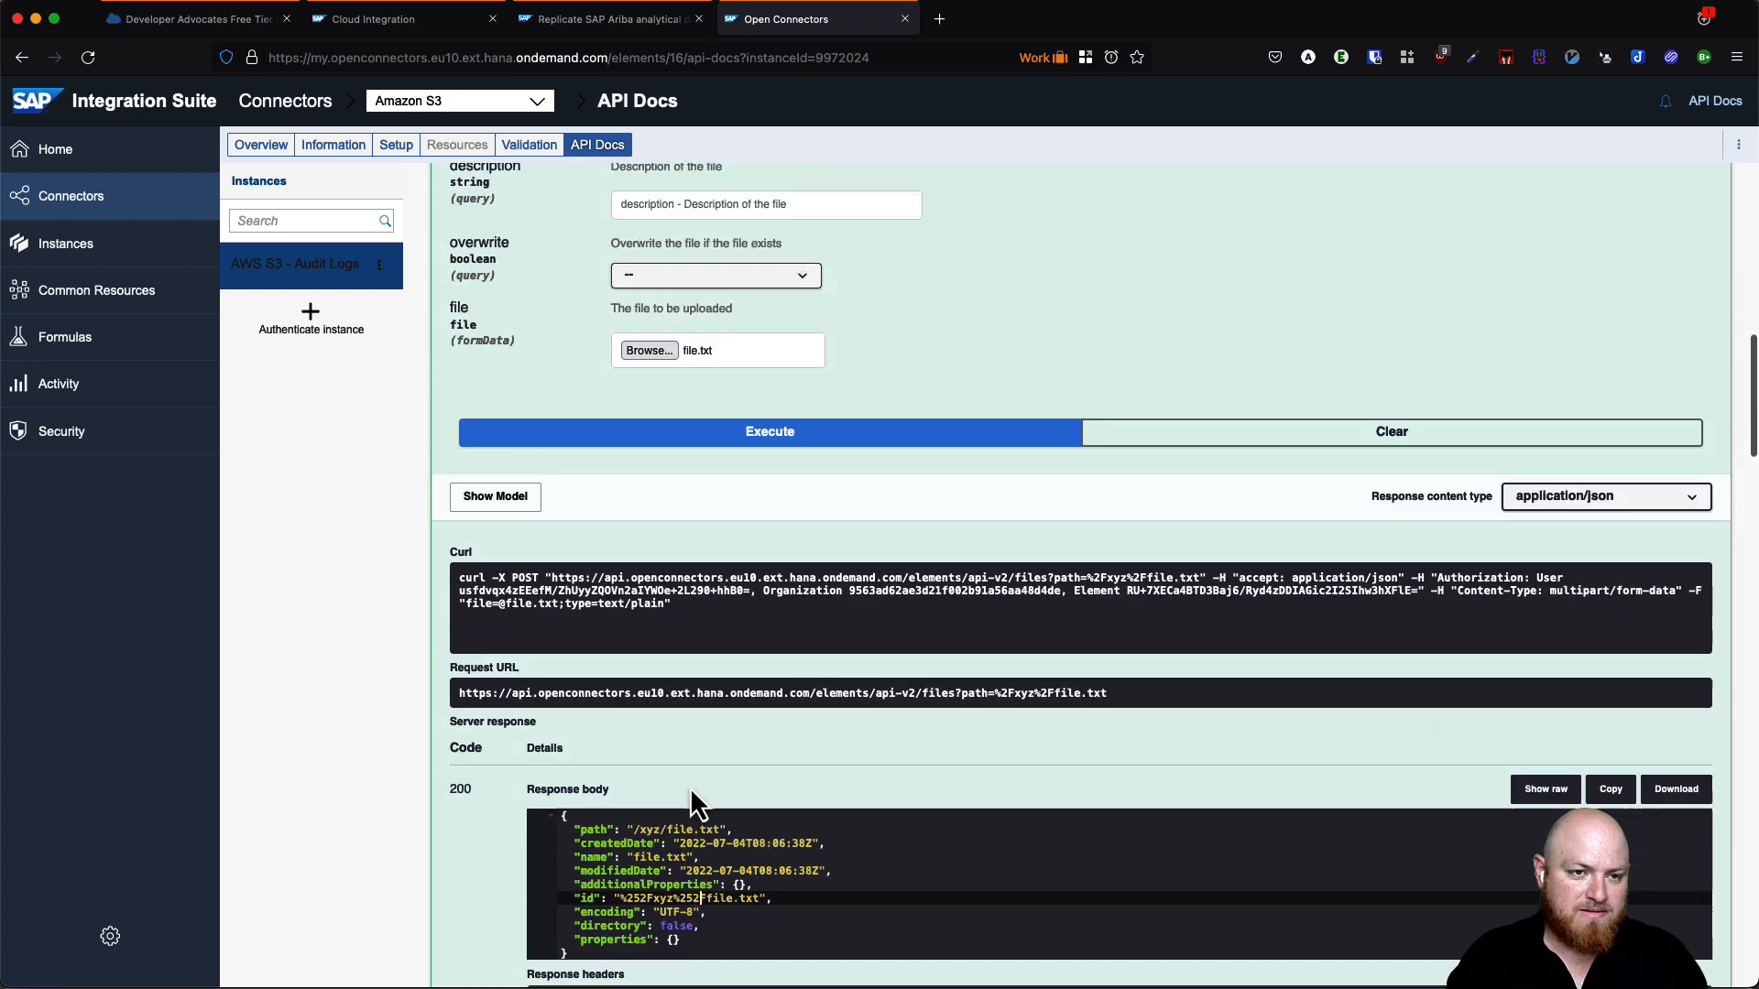
scroll(691, 786, "up", 5)
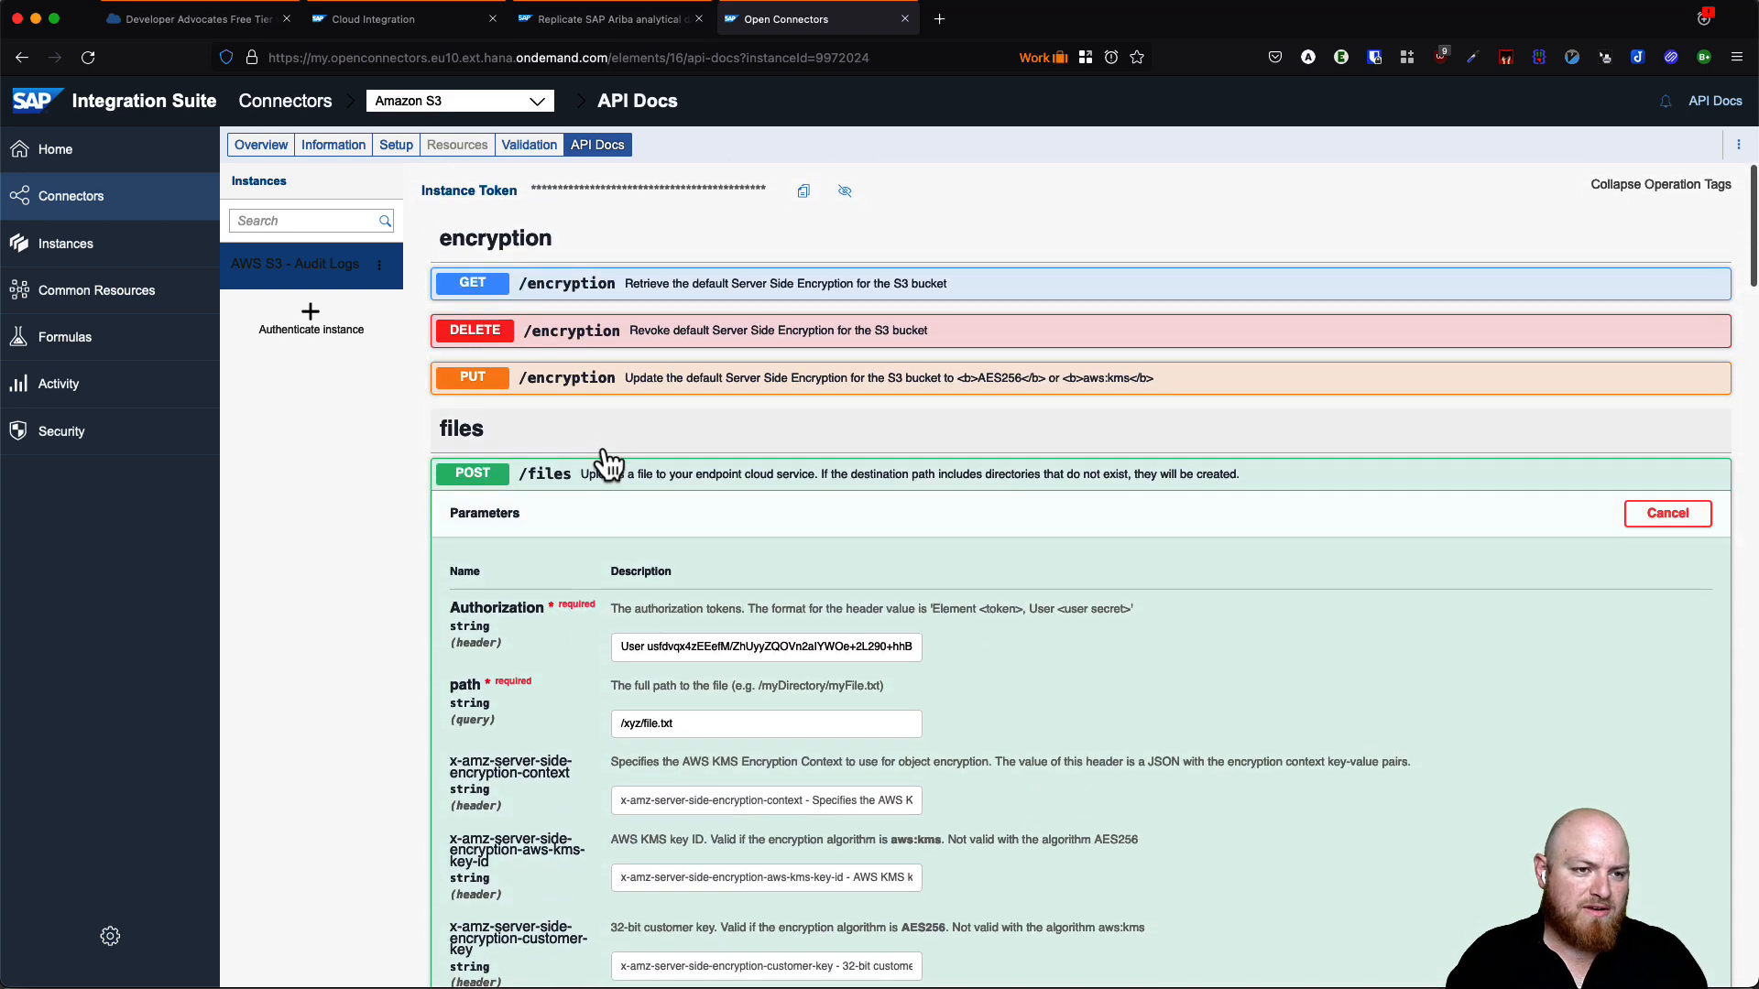
- Request /xyz/file.txt from the S3 instance through the GET /files operation
left_click(591, 476)
left_click(574, 524)
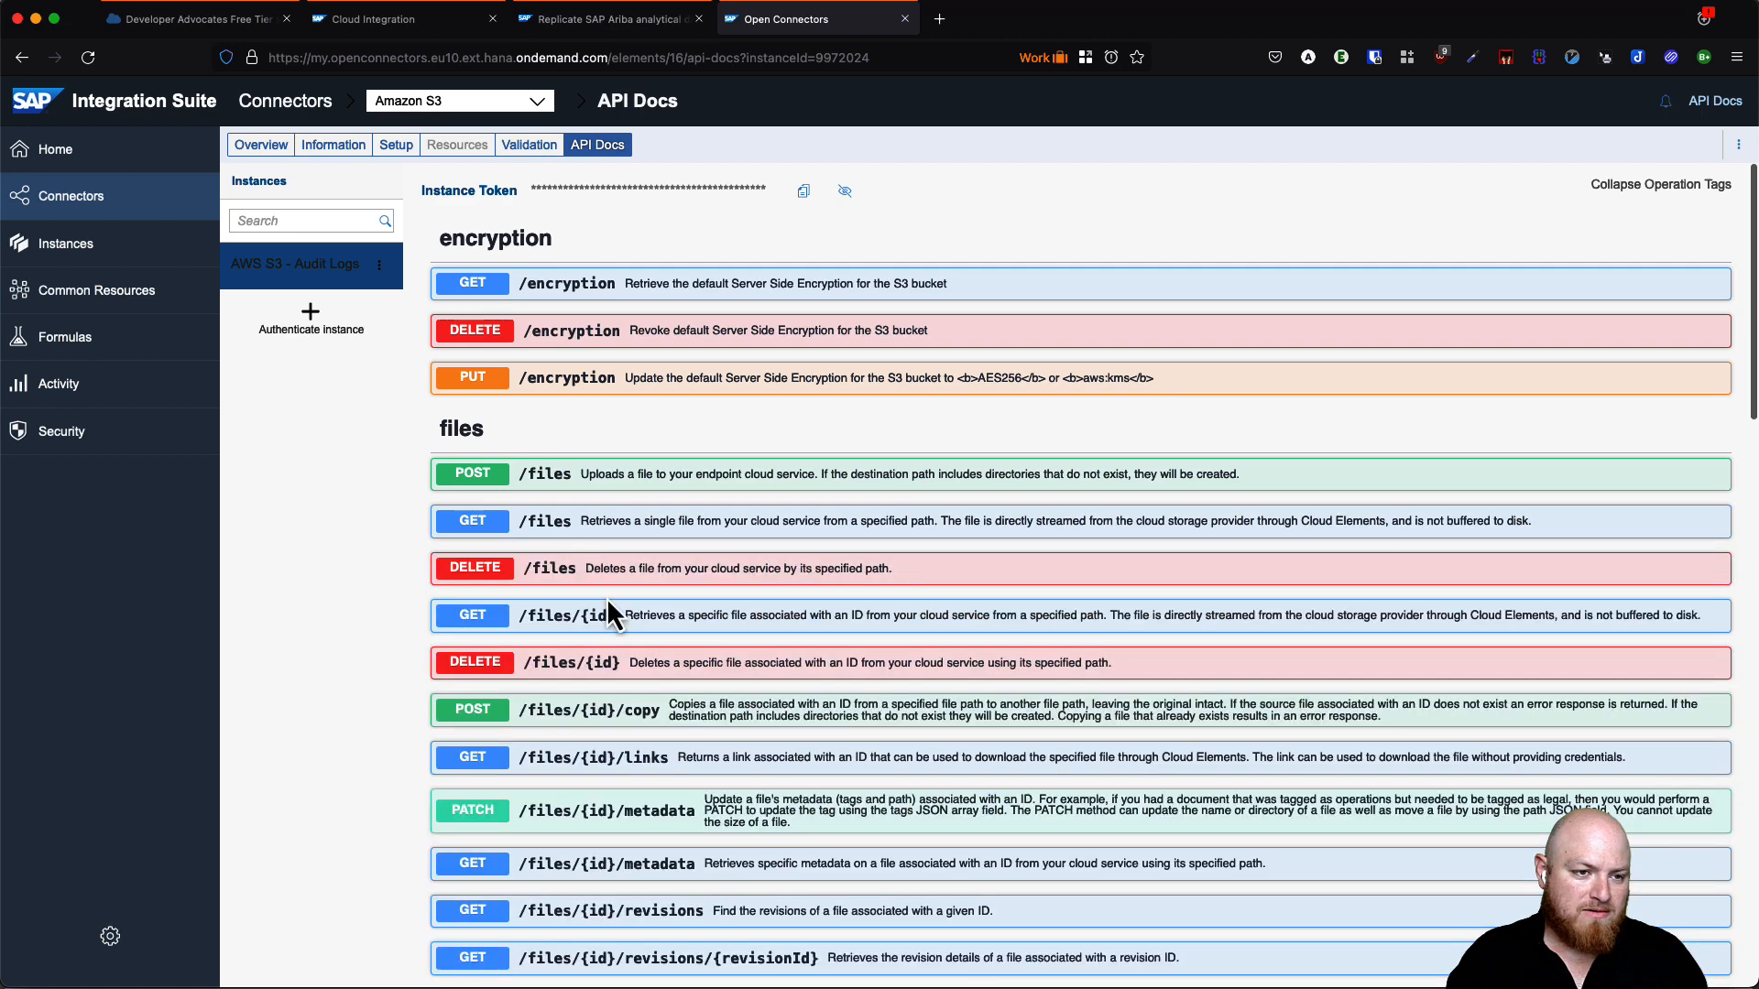
left_click(579, 524)
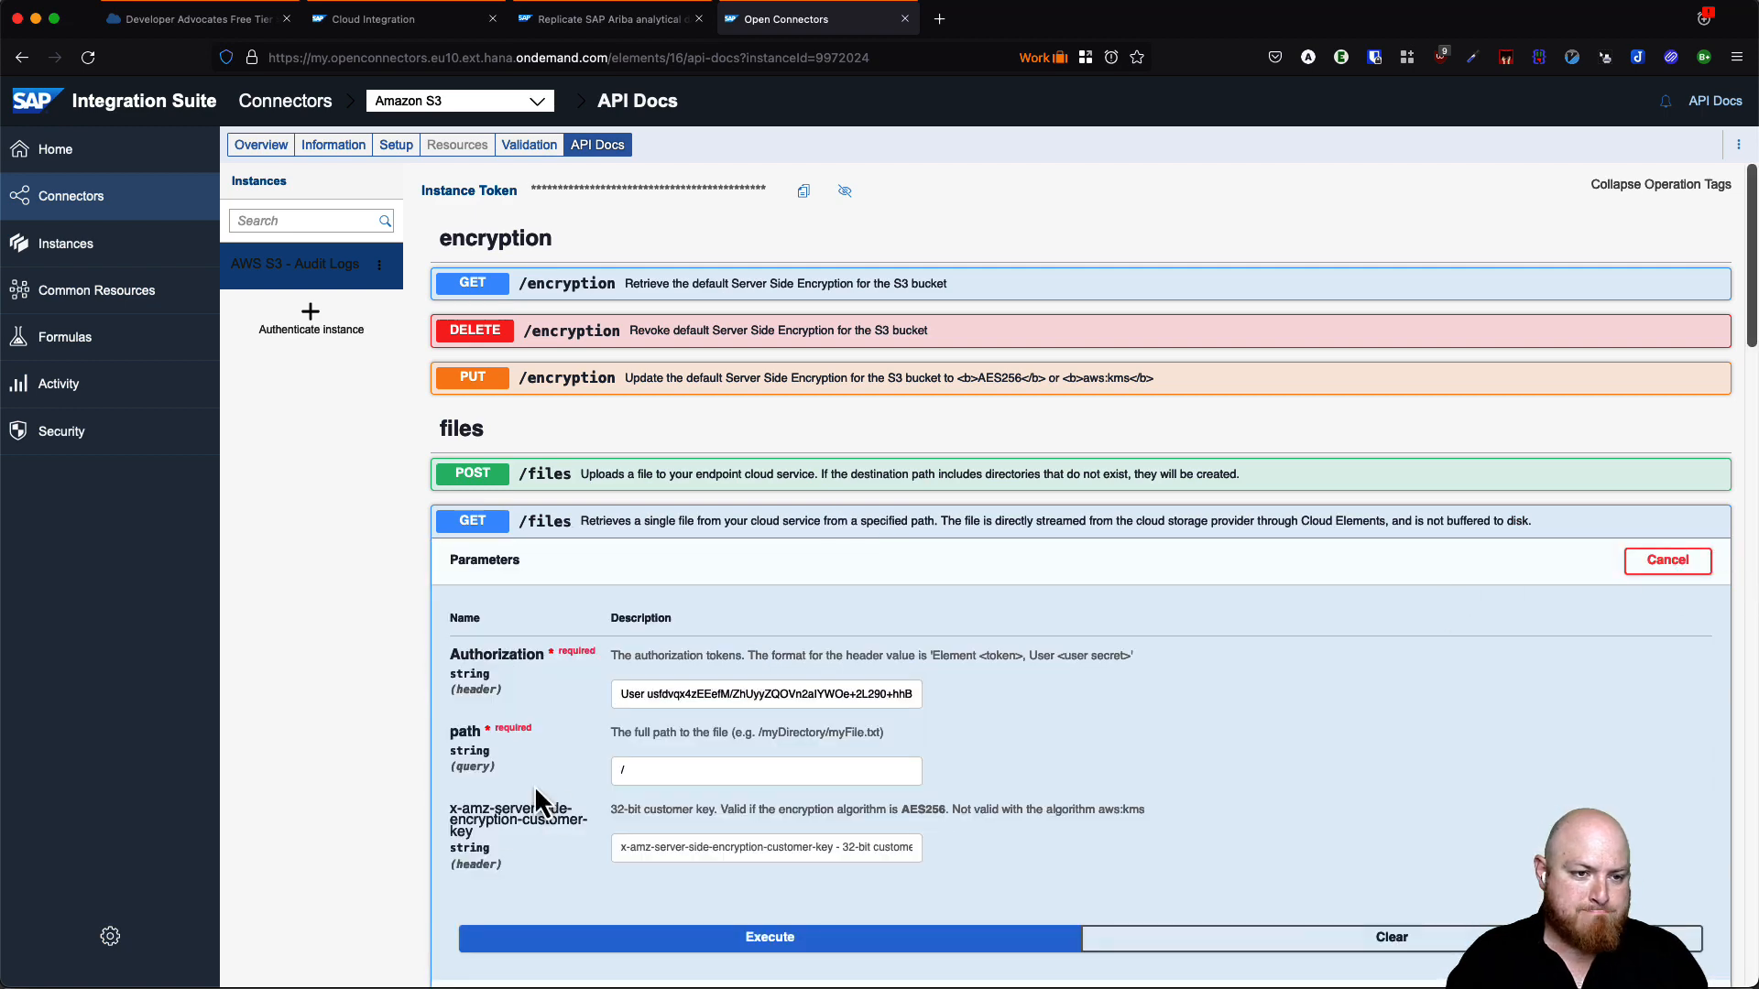
left_click(661, 774)
type("xyz/file.")
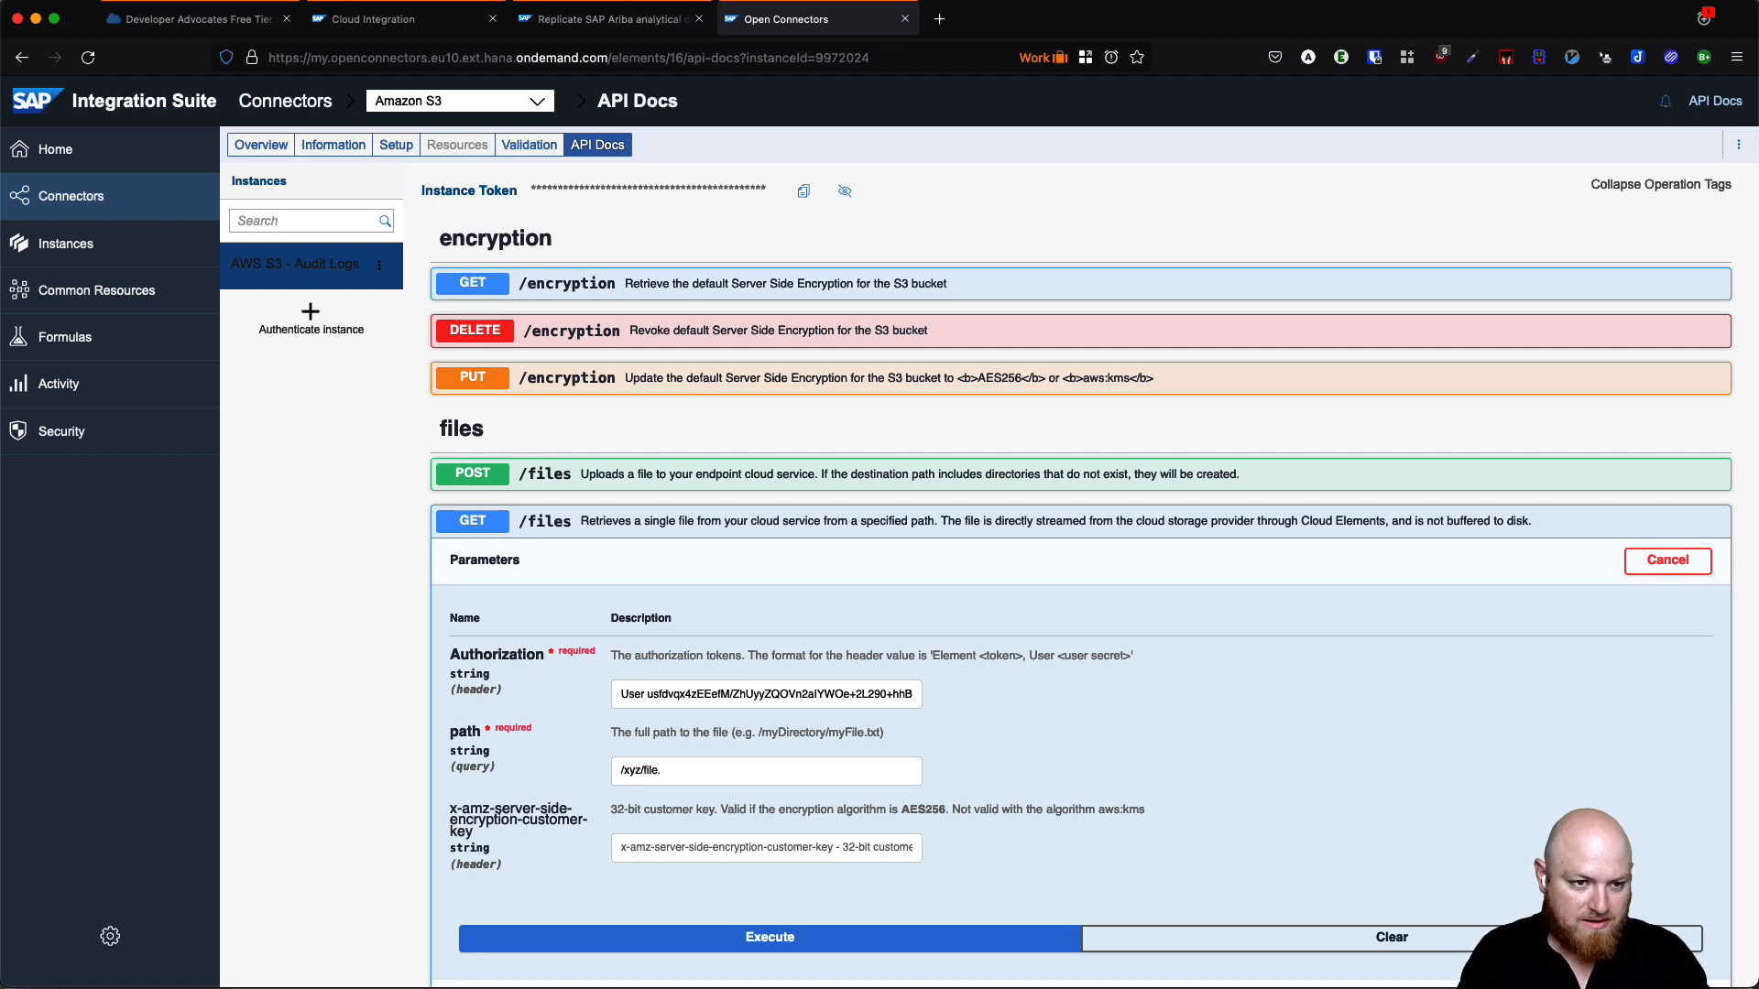
type("txt")
left_click(790, 943)
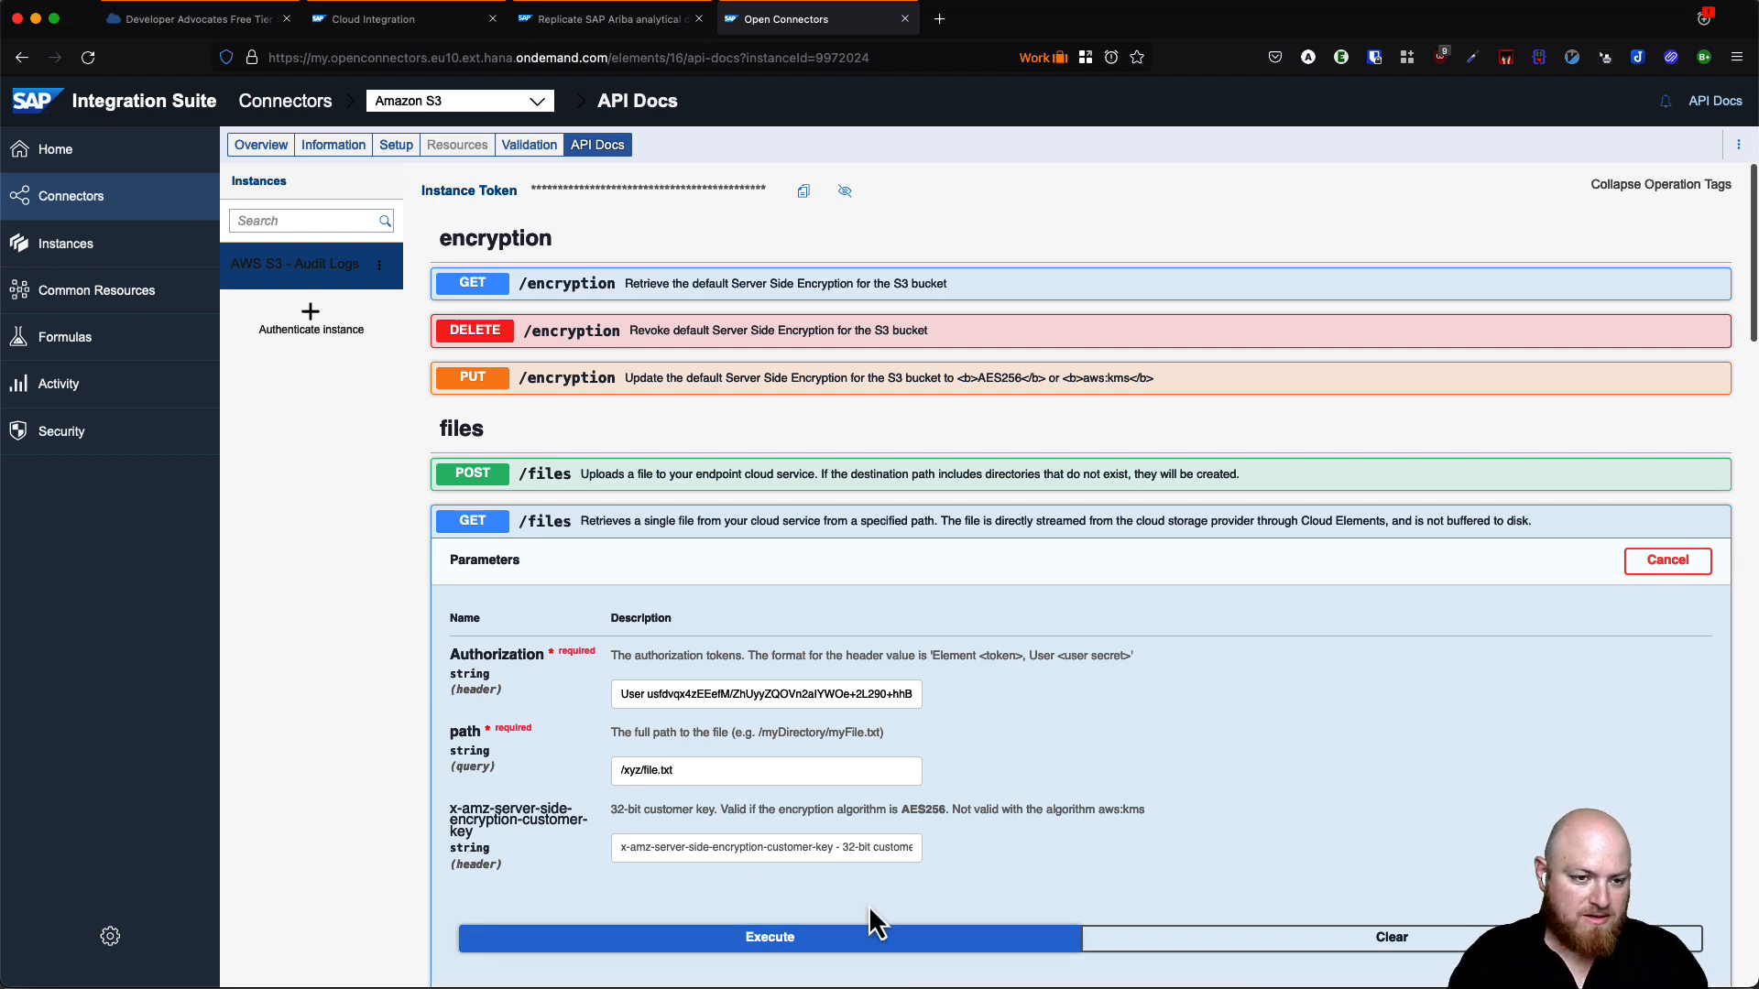
- Check the 200 response code and the returned file.txt download
scroll(1103, 843, "down", 3)
scroll(1095, 824, "down", 1)
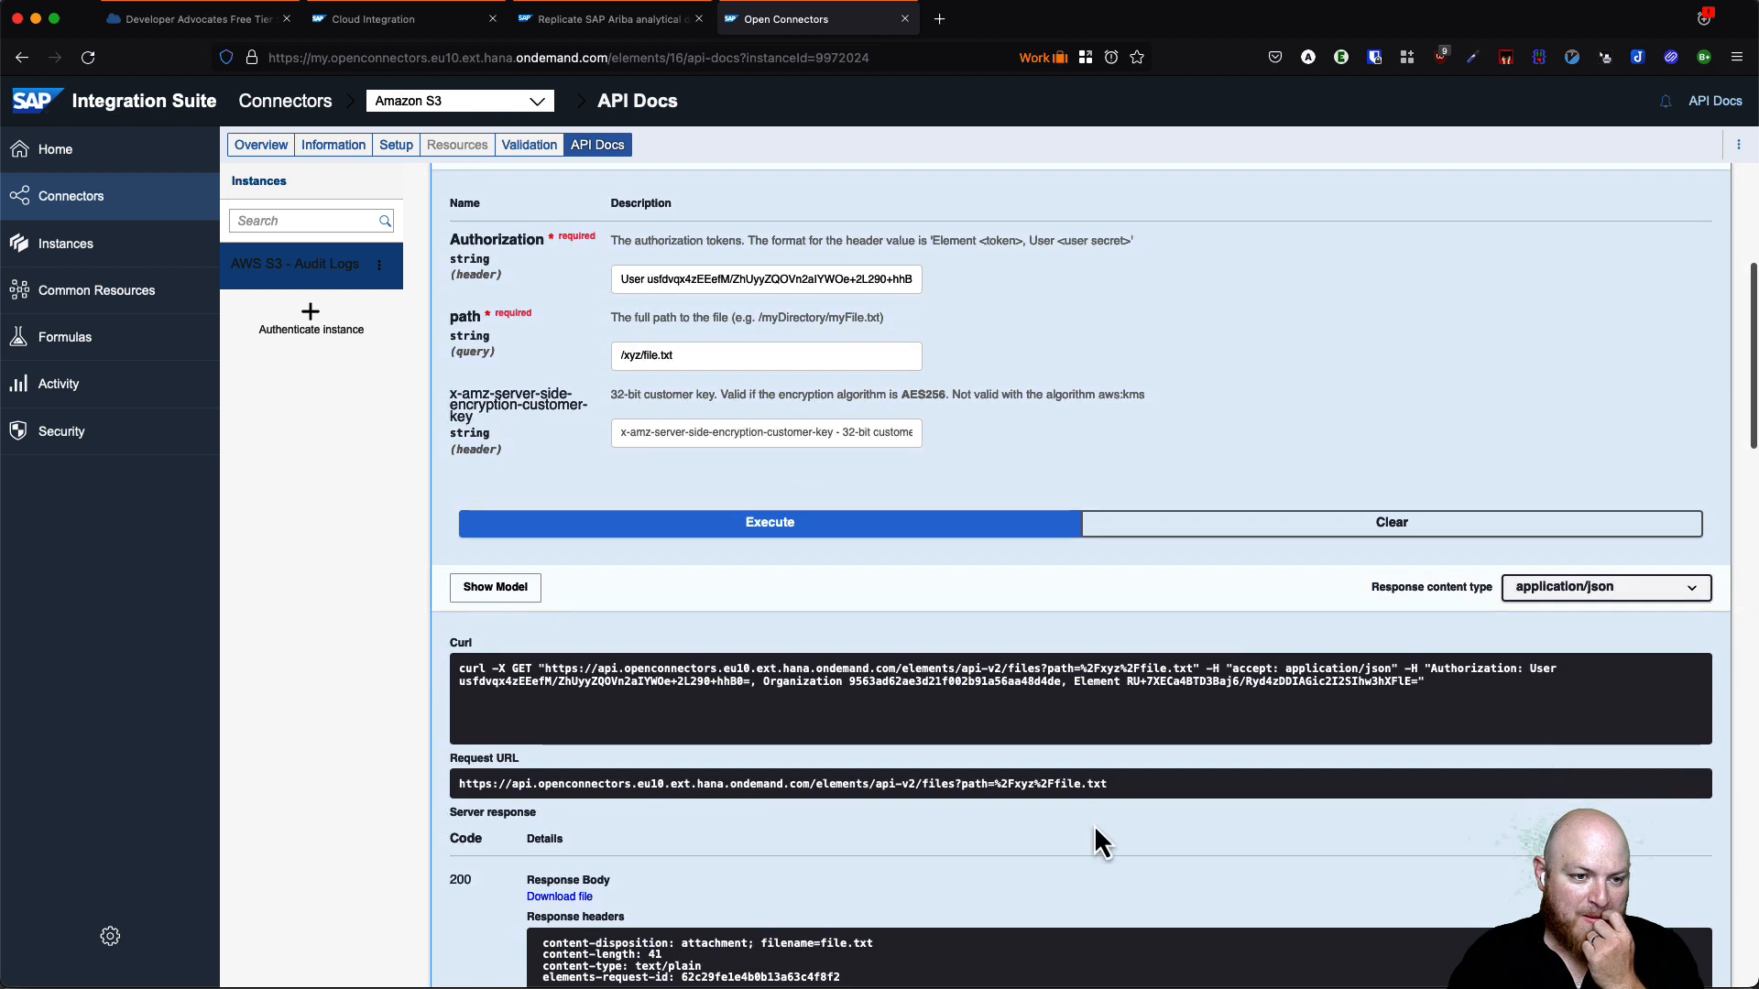
double_click(460, 879)
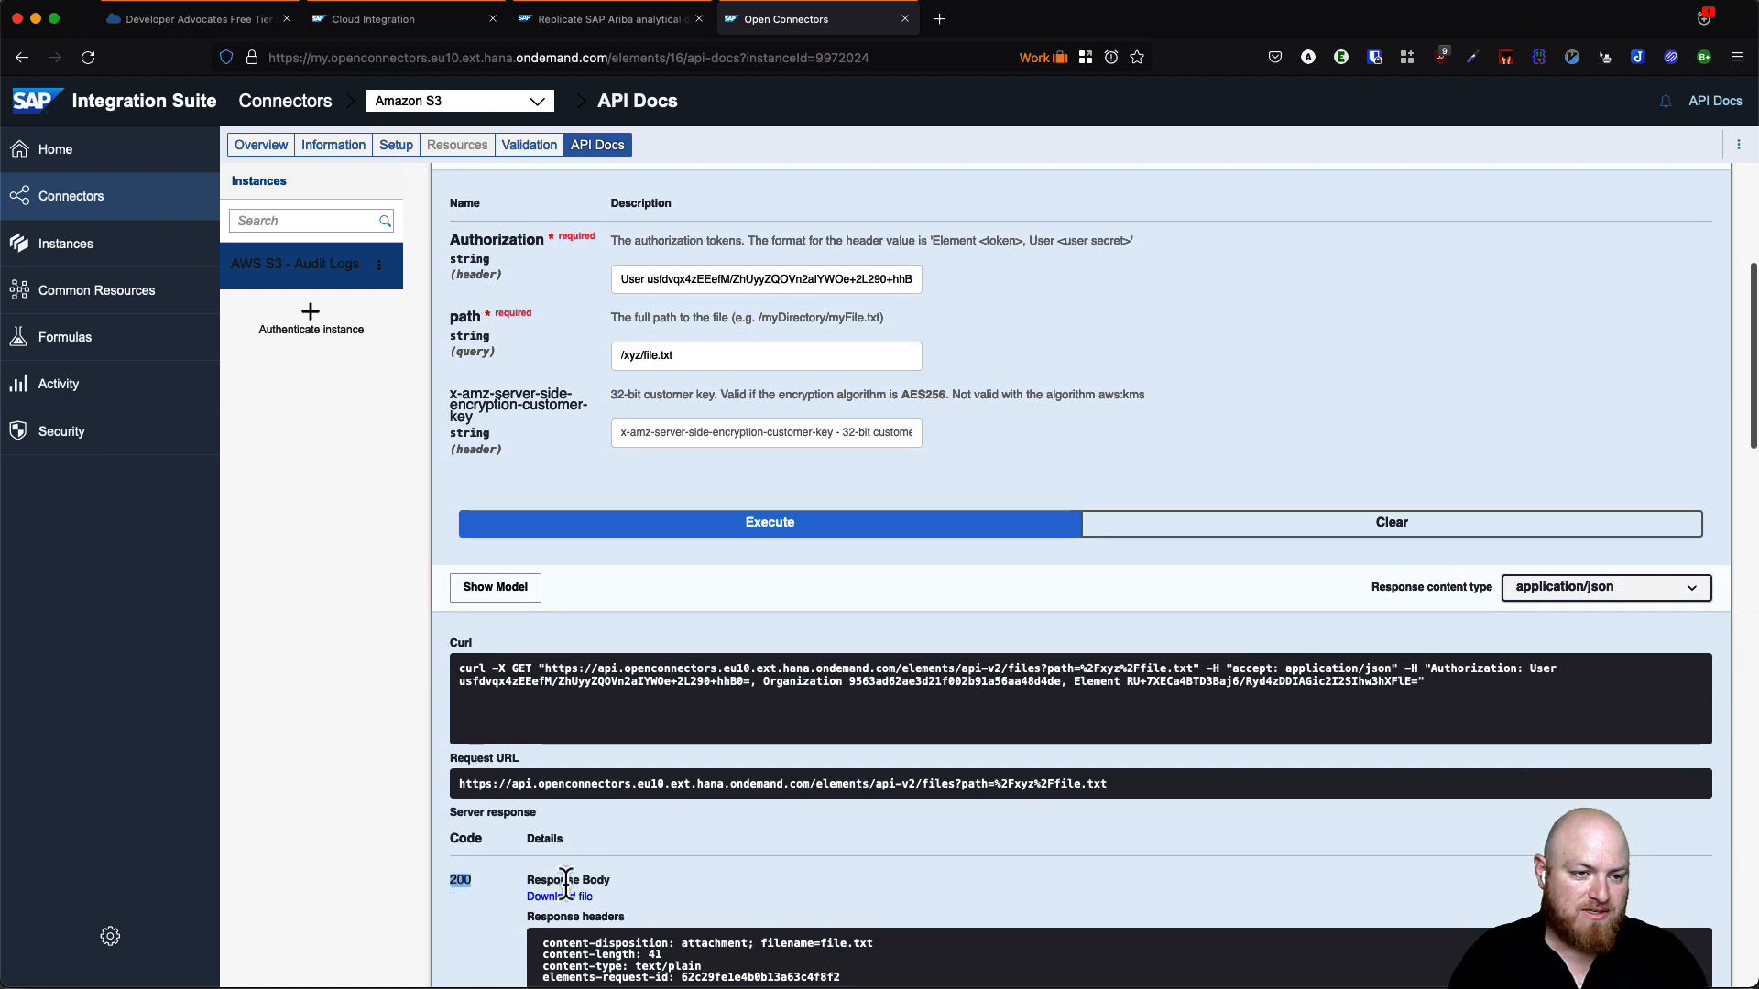
scroll(595, 880, "down", 2)
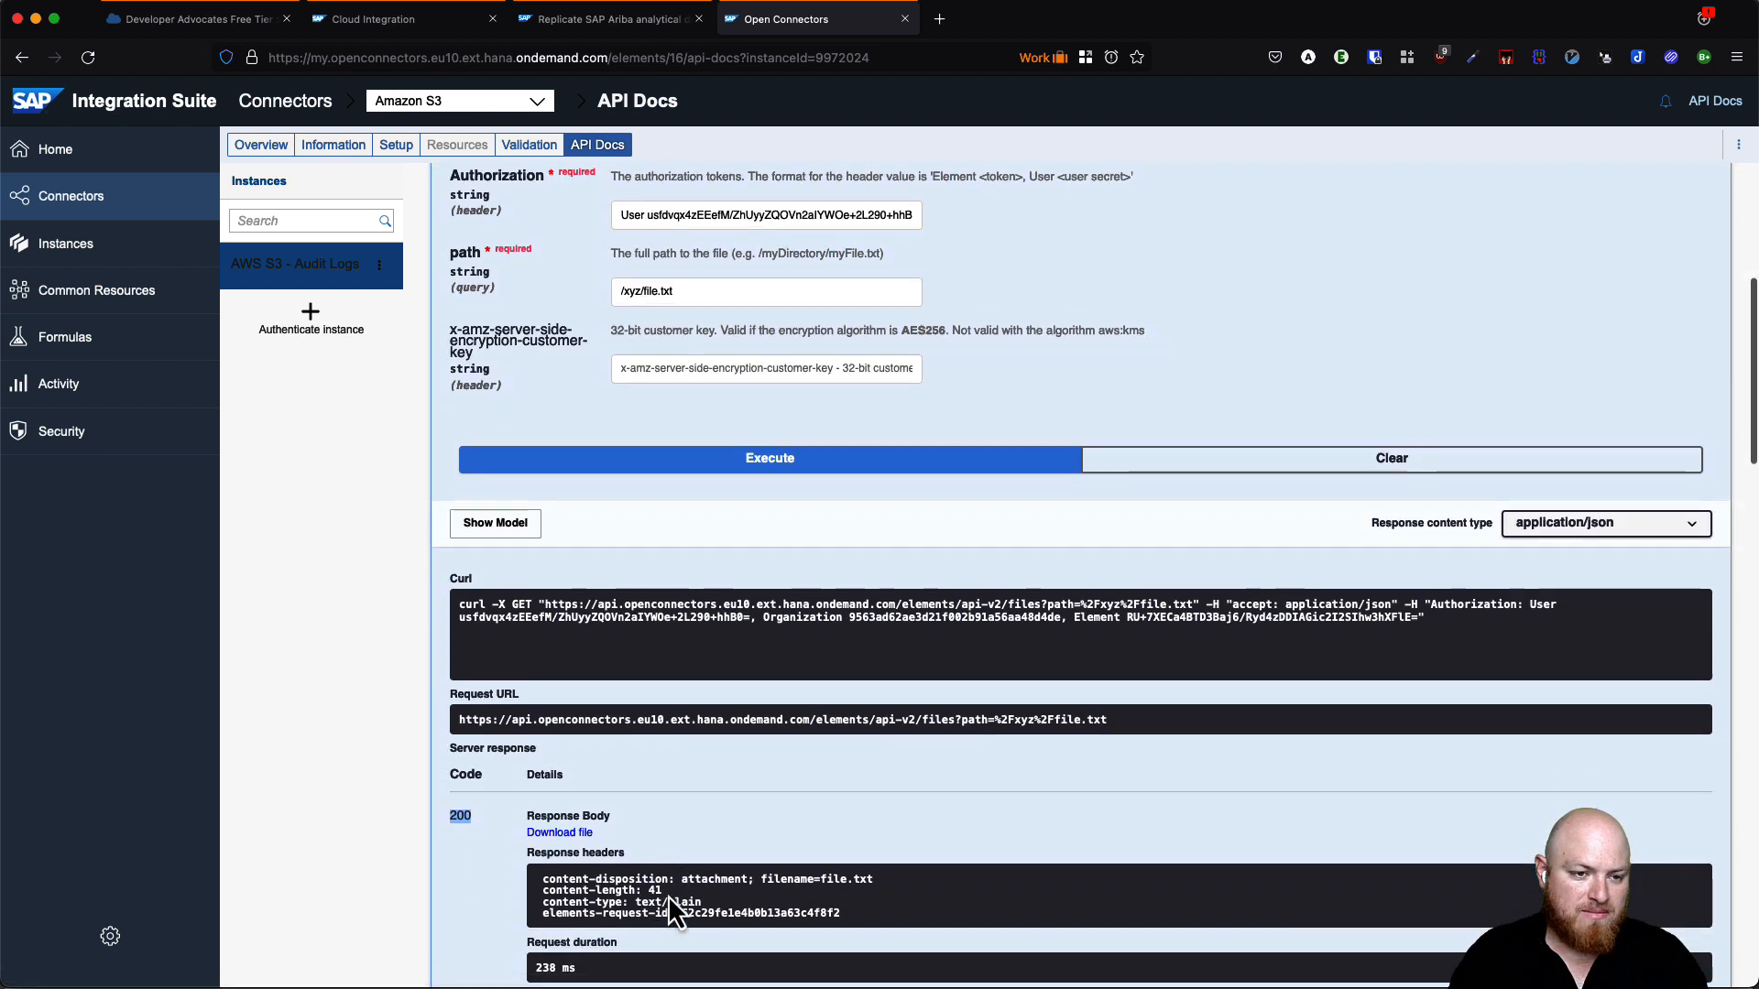
scroll(603, 851, "up", 4)
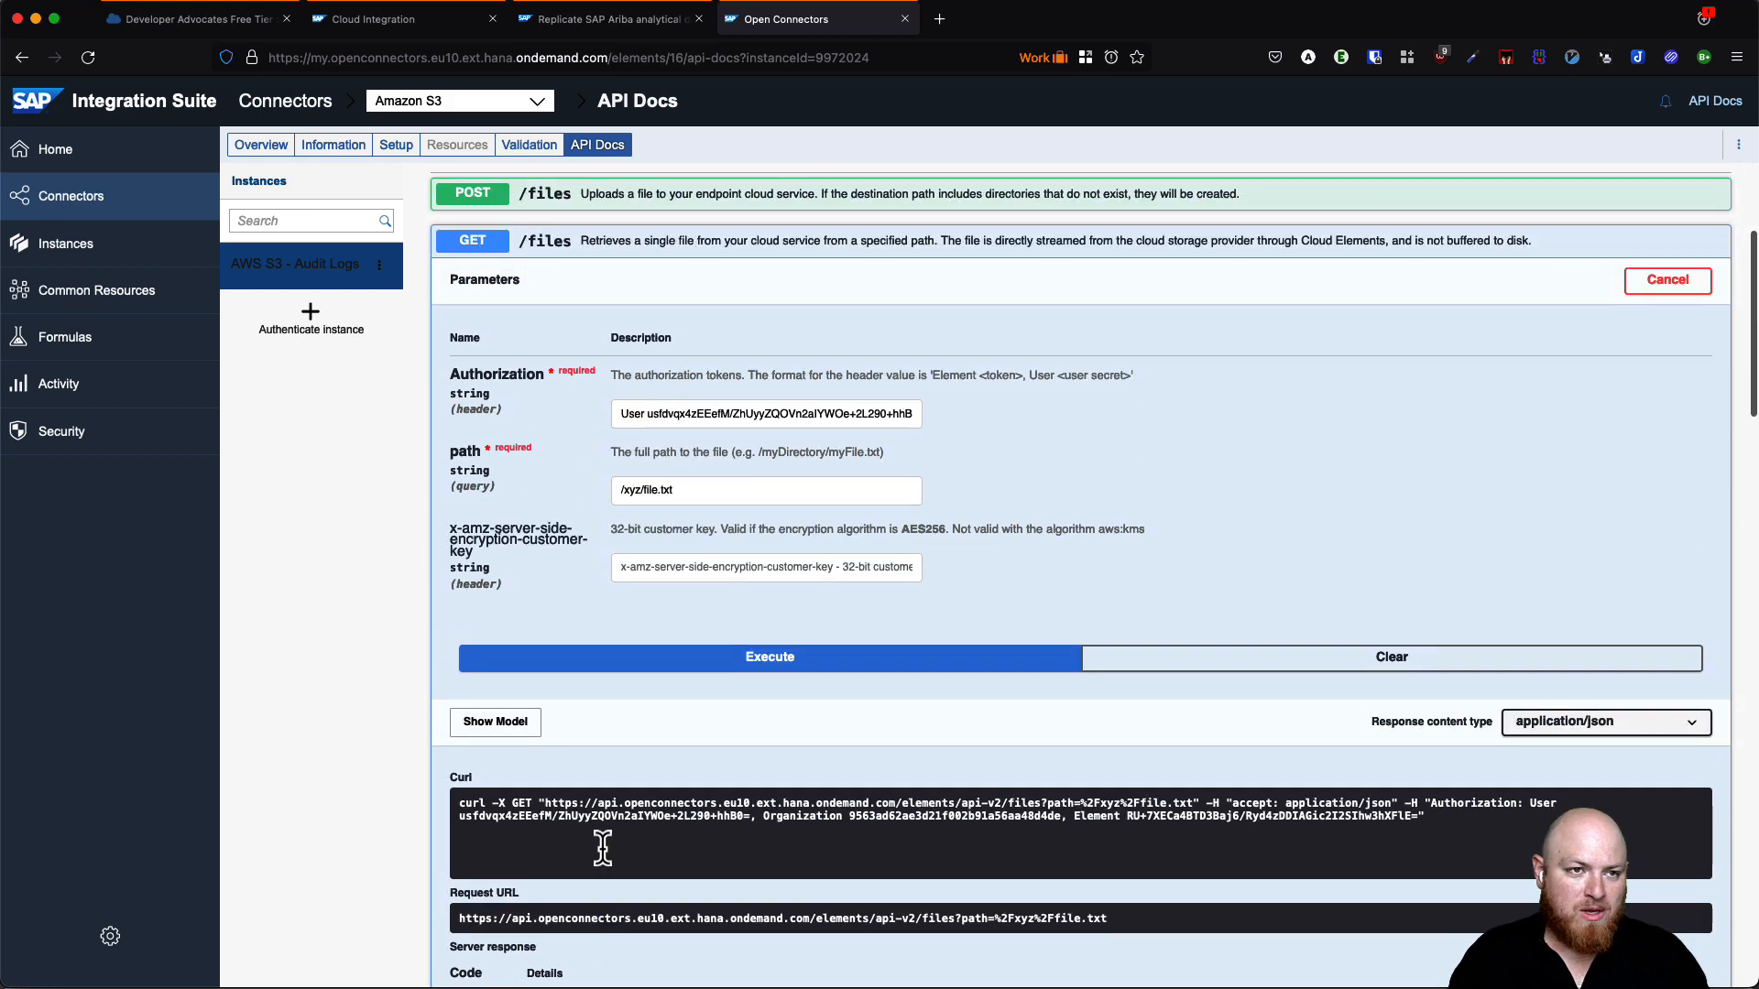
scroll(601, 848, "up", 5)
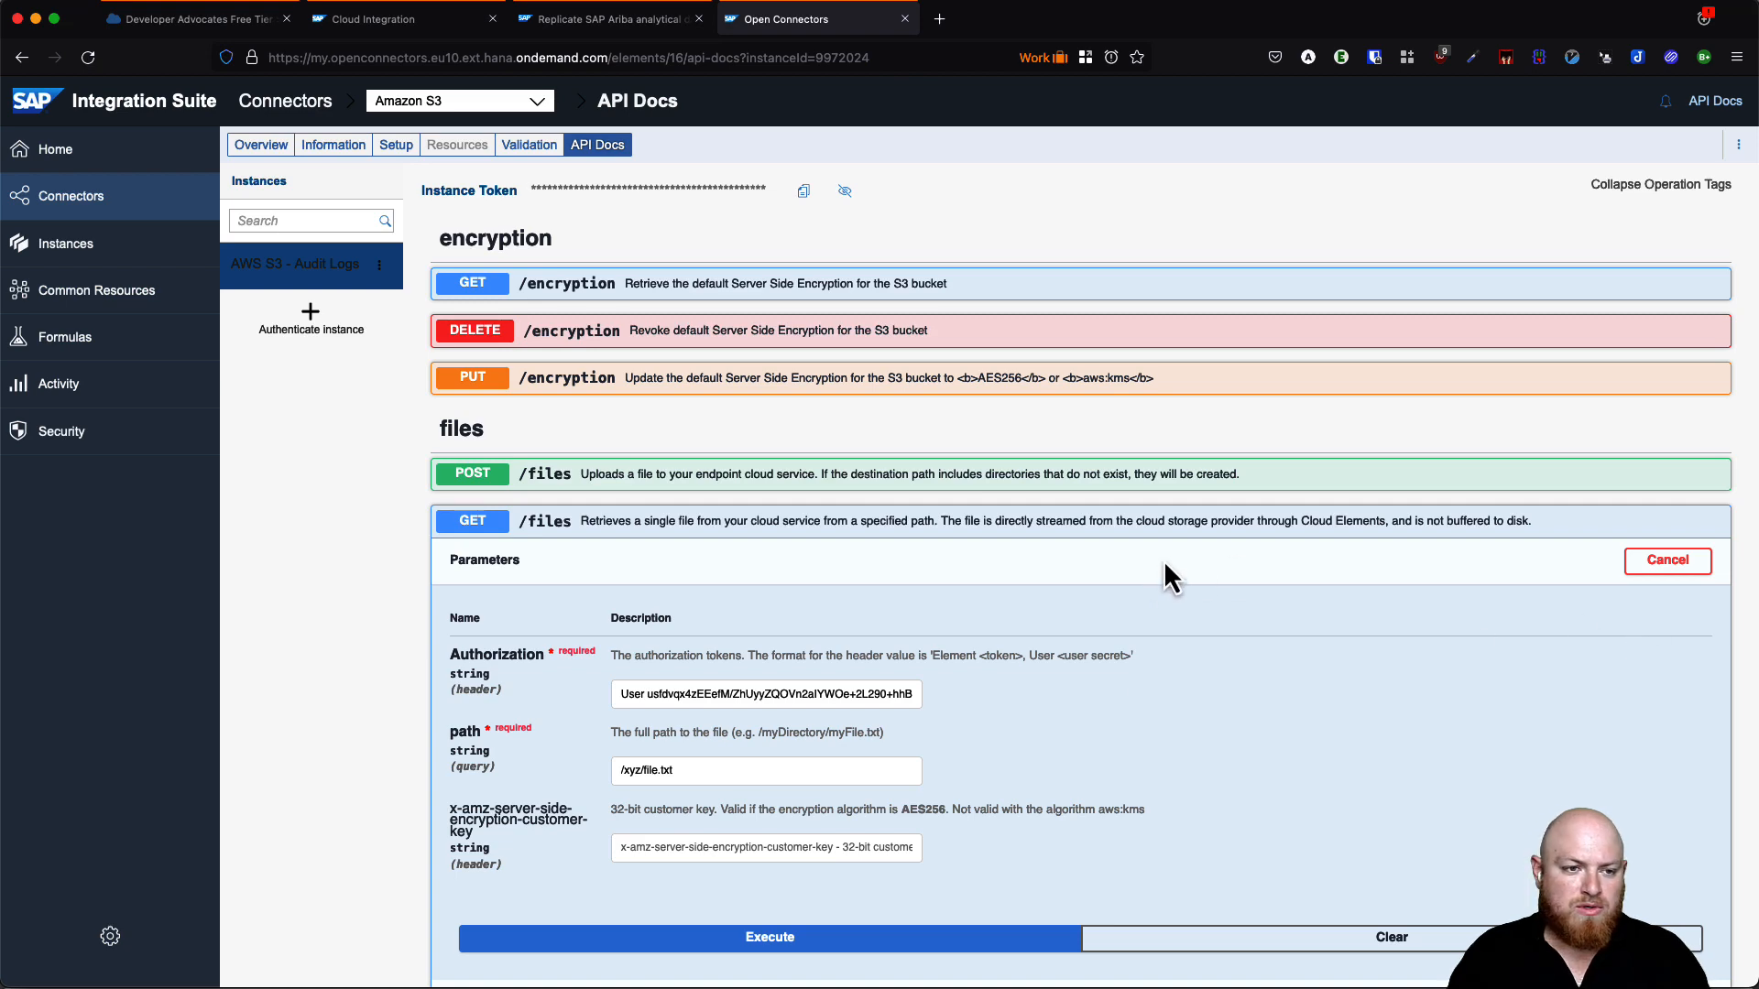
scroll(972, 696, "down", 7)
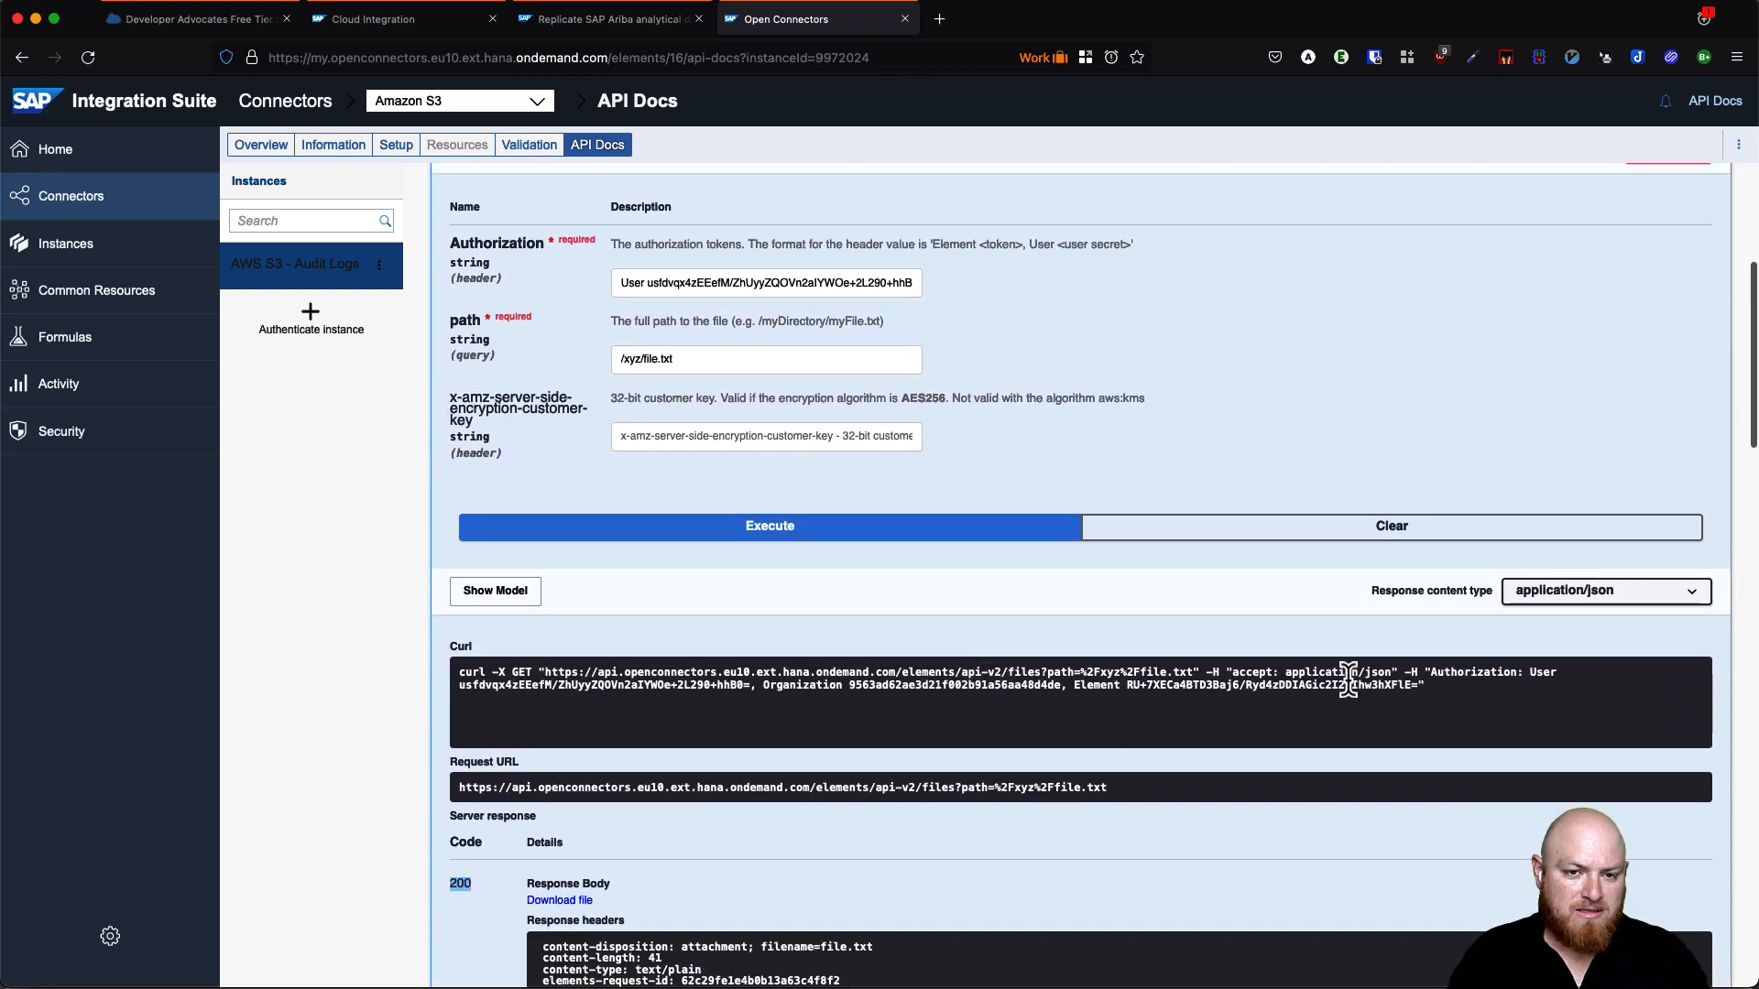
- Select the Authorization header value in the generated curl command
left_click(1532, 678, "shift")
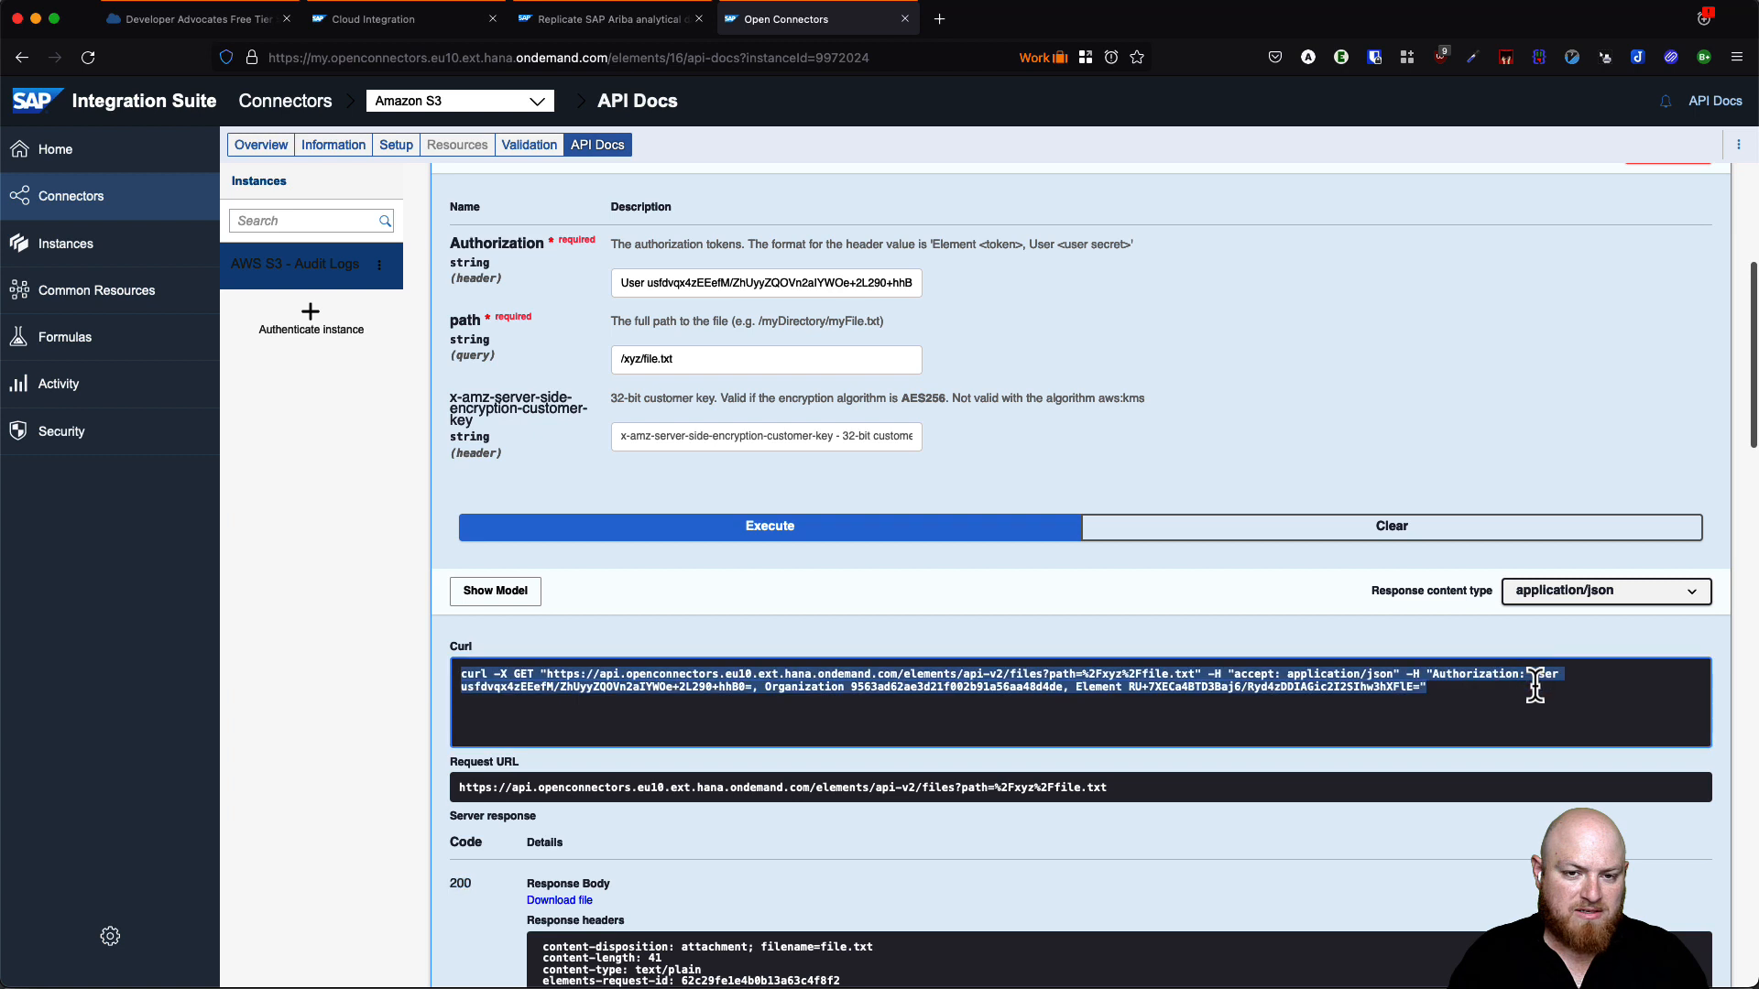
left_click_drag(1529, 675, 1421, 687)
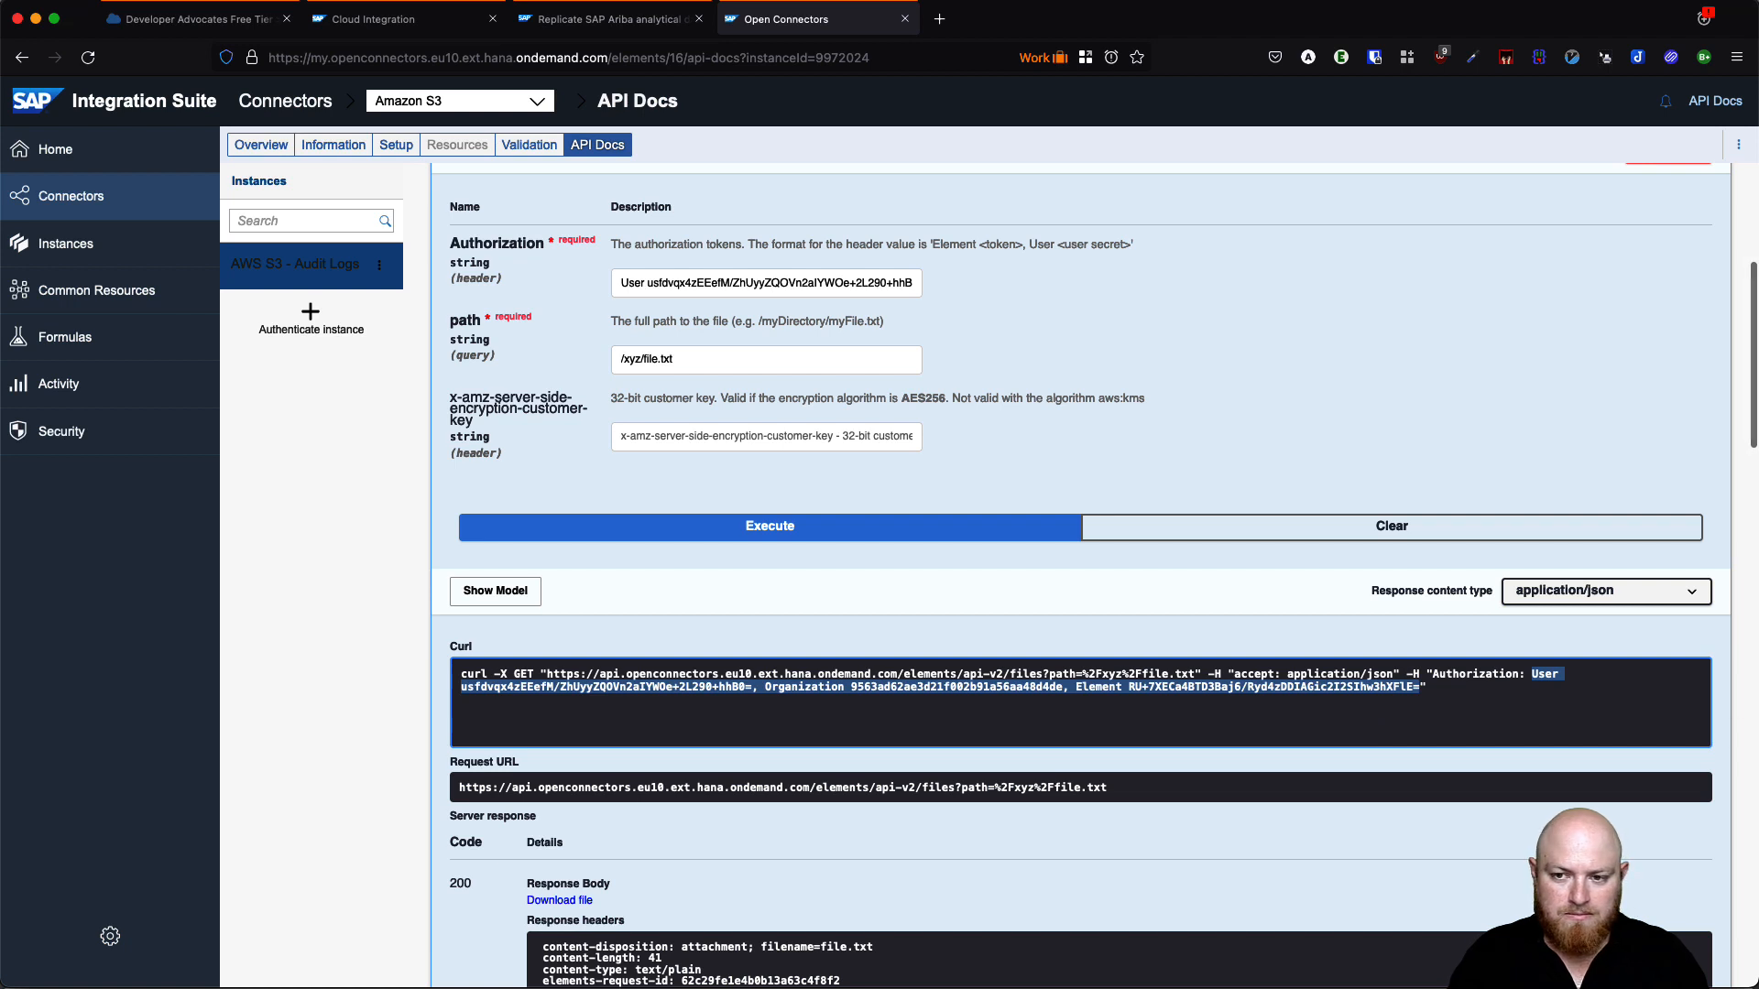
key("super+Tab")
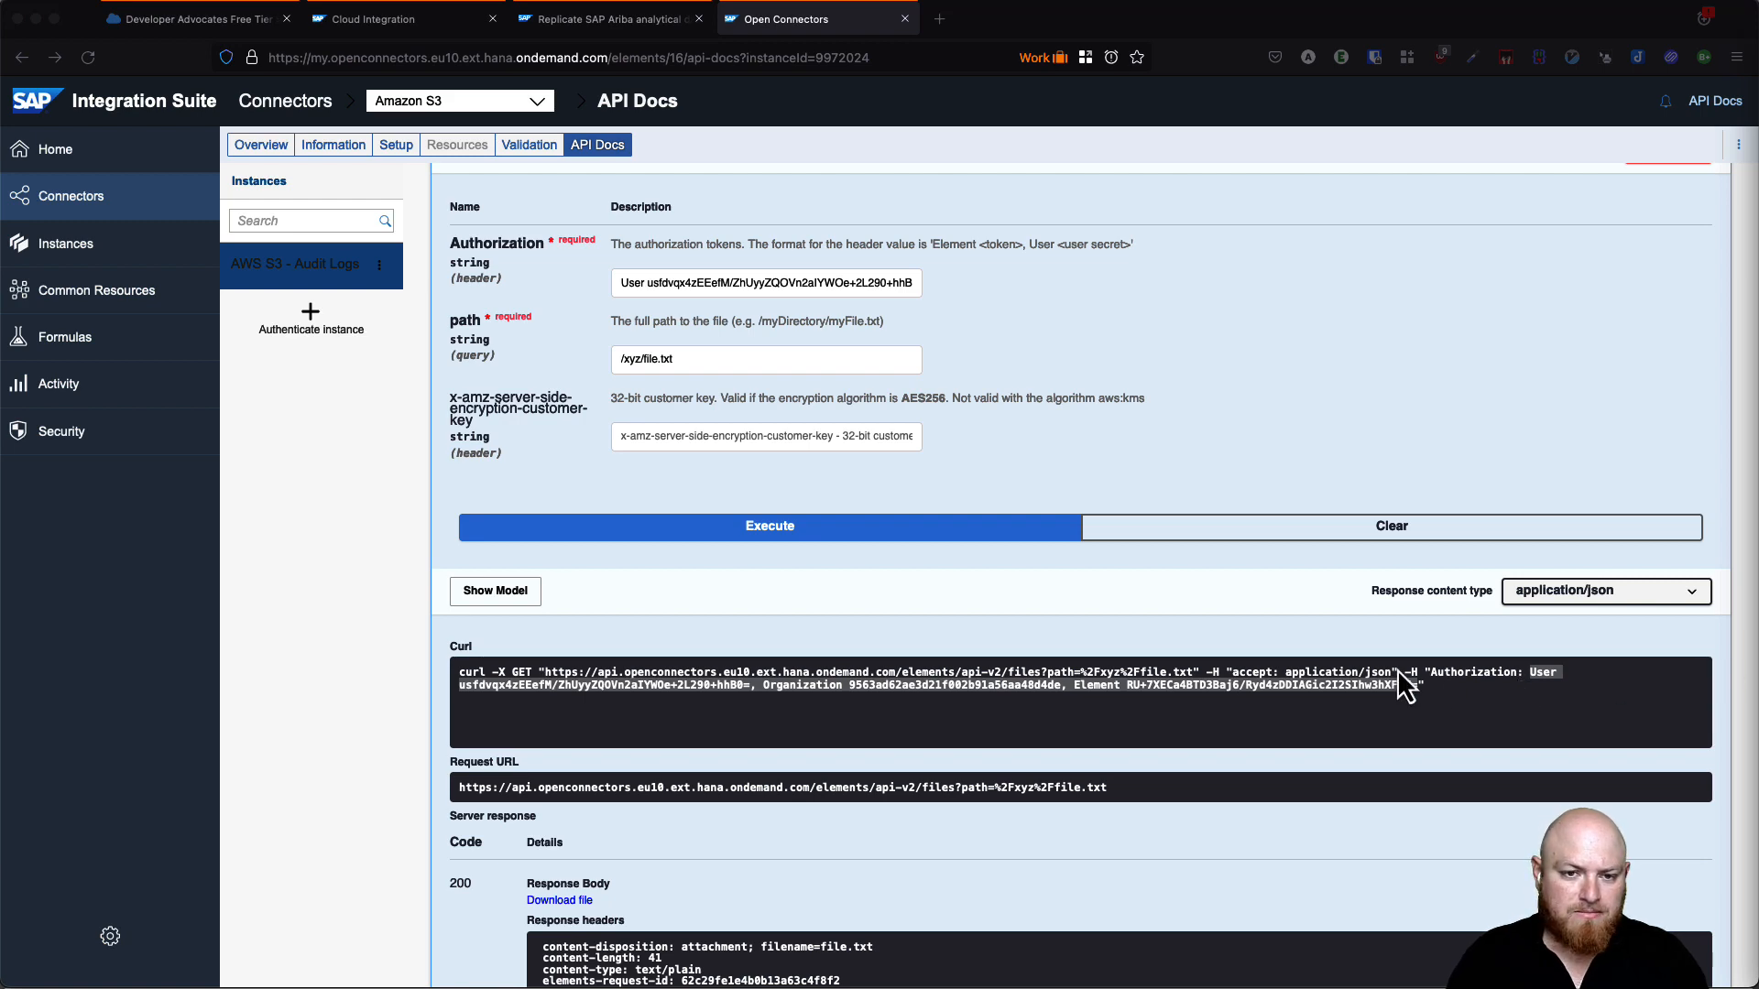
scroll(1009, 554, "up", 5)
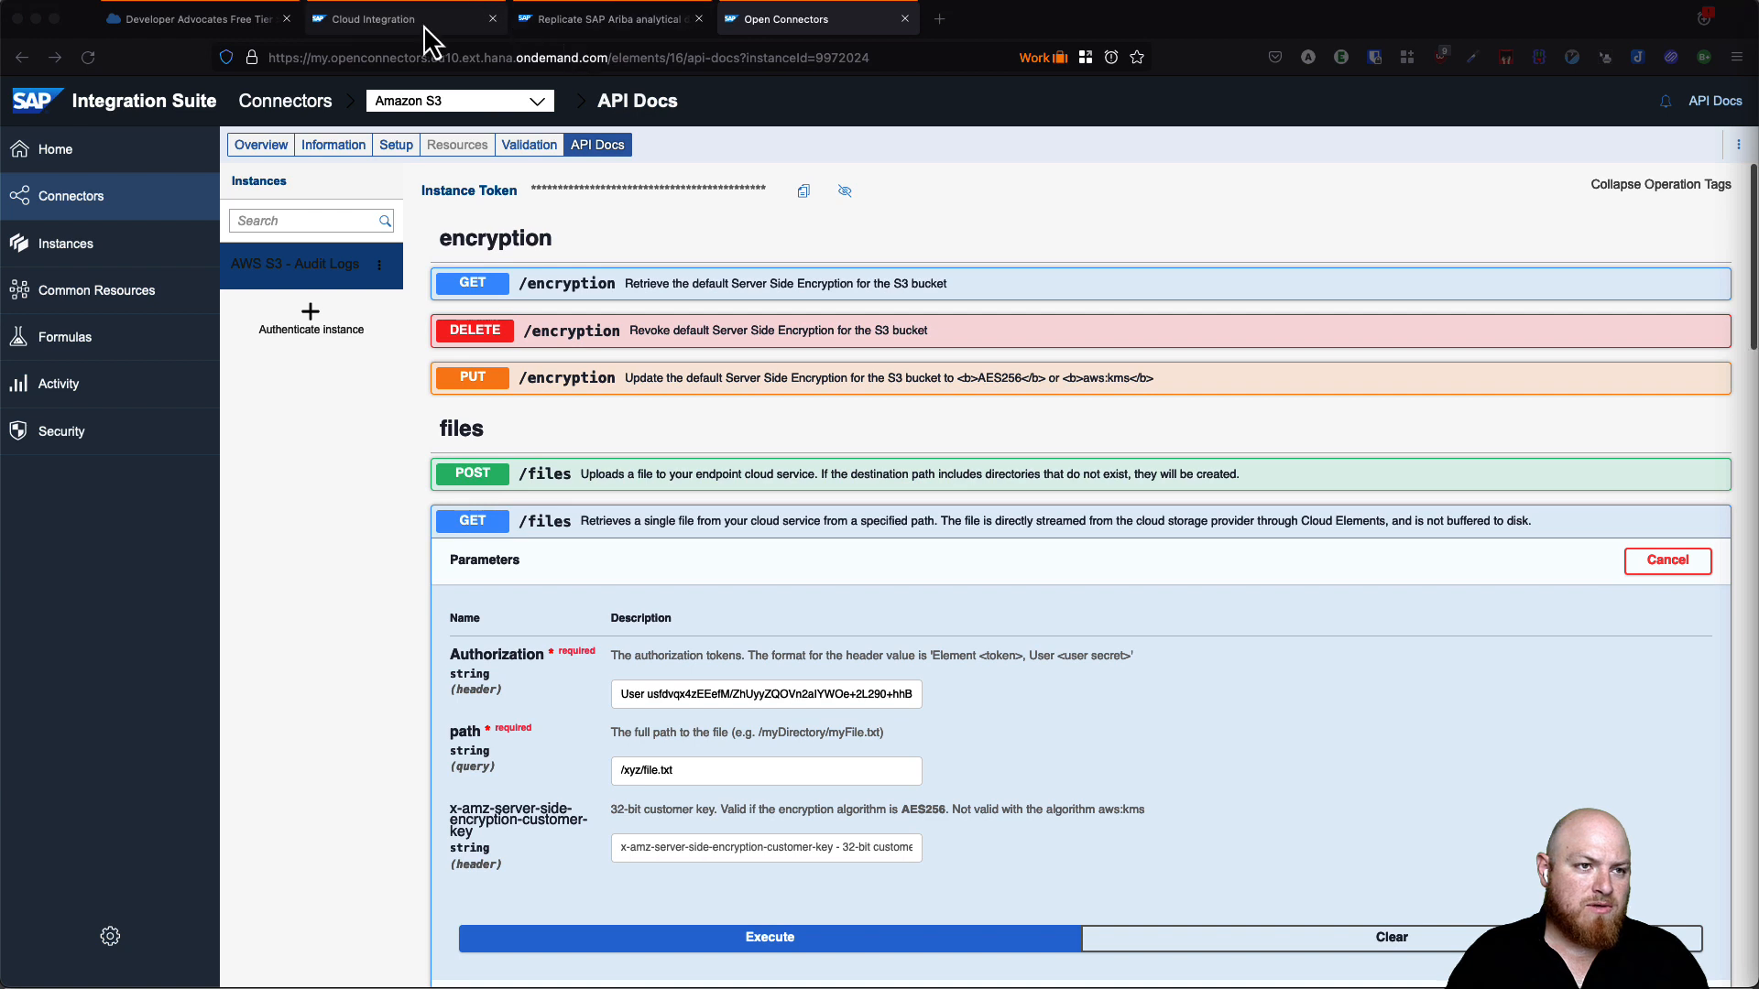
left_click(430, 26)
- Reload Cloud Integration and move from the Retrieve Audit Log entries flow to the Monitor overview
key("super+r")
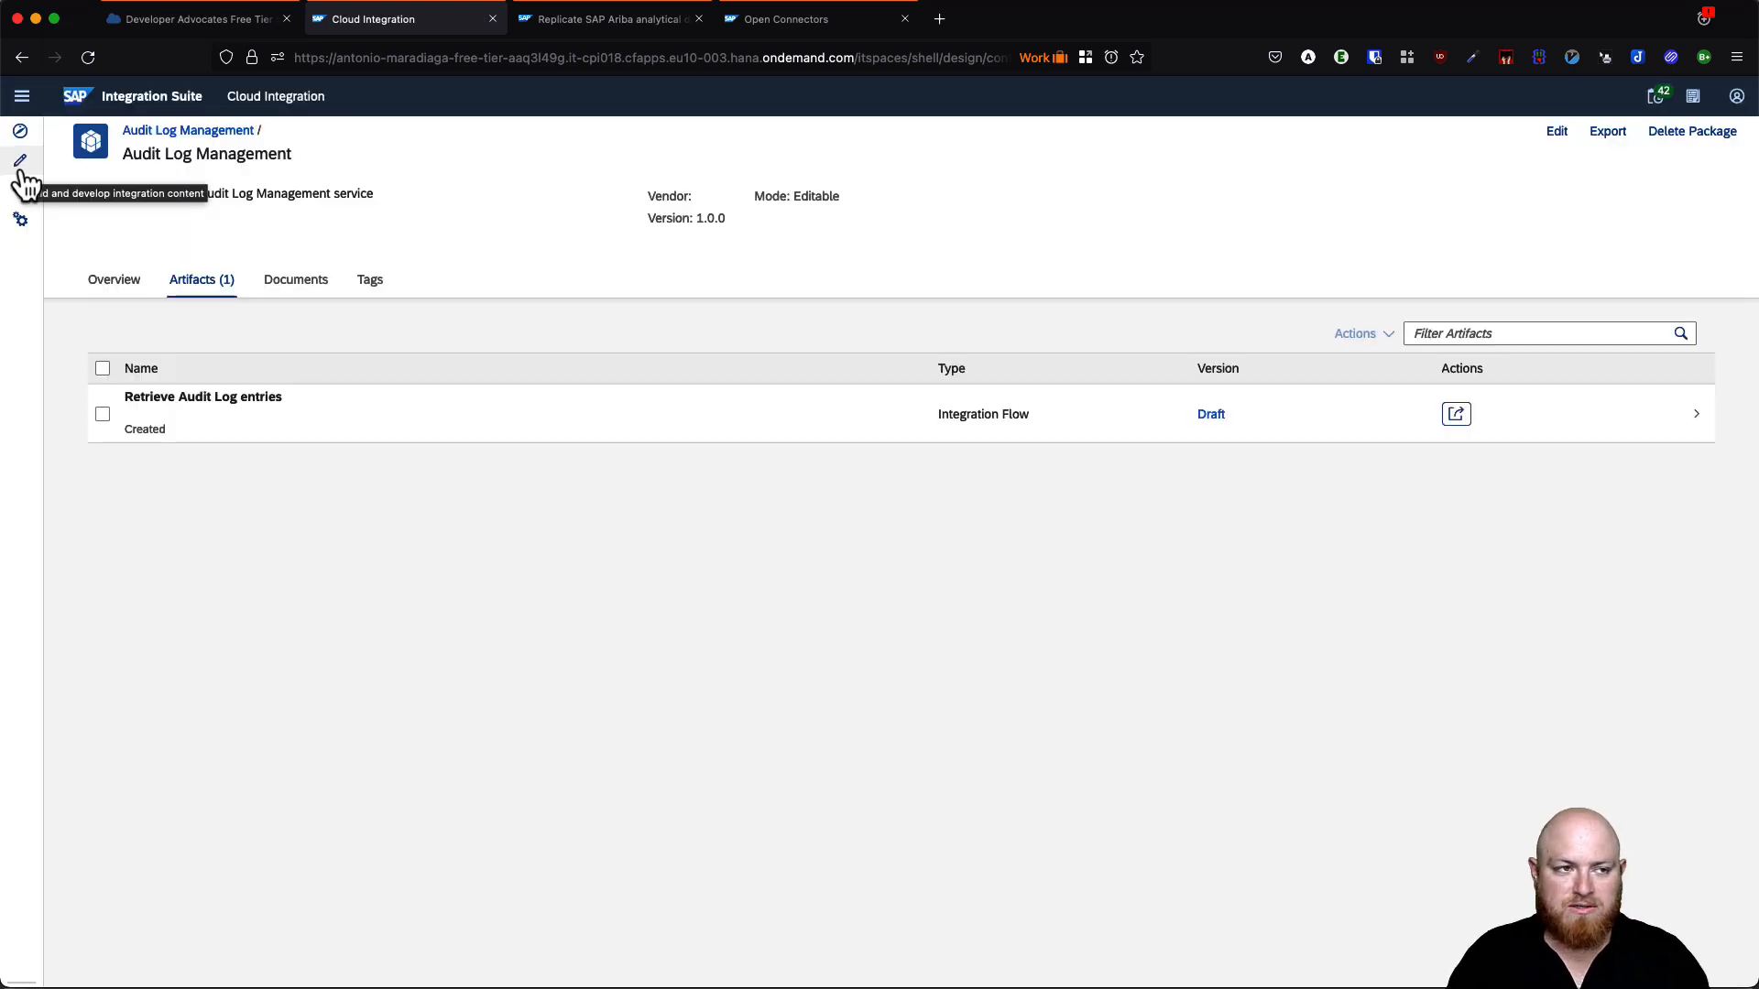
left_click(244, 415)
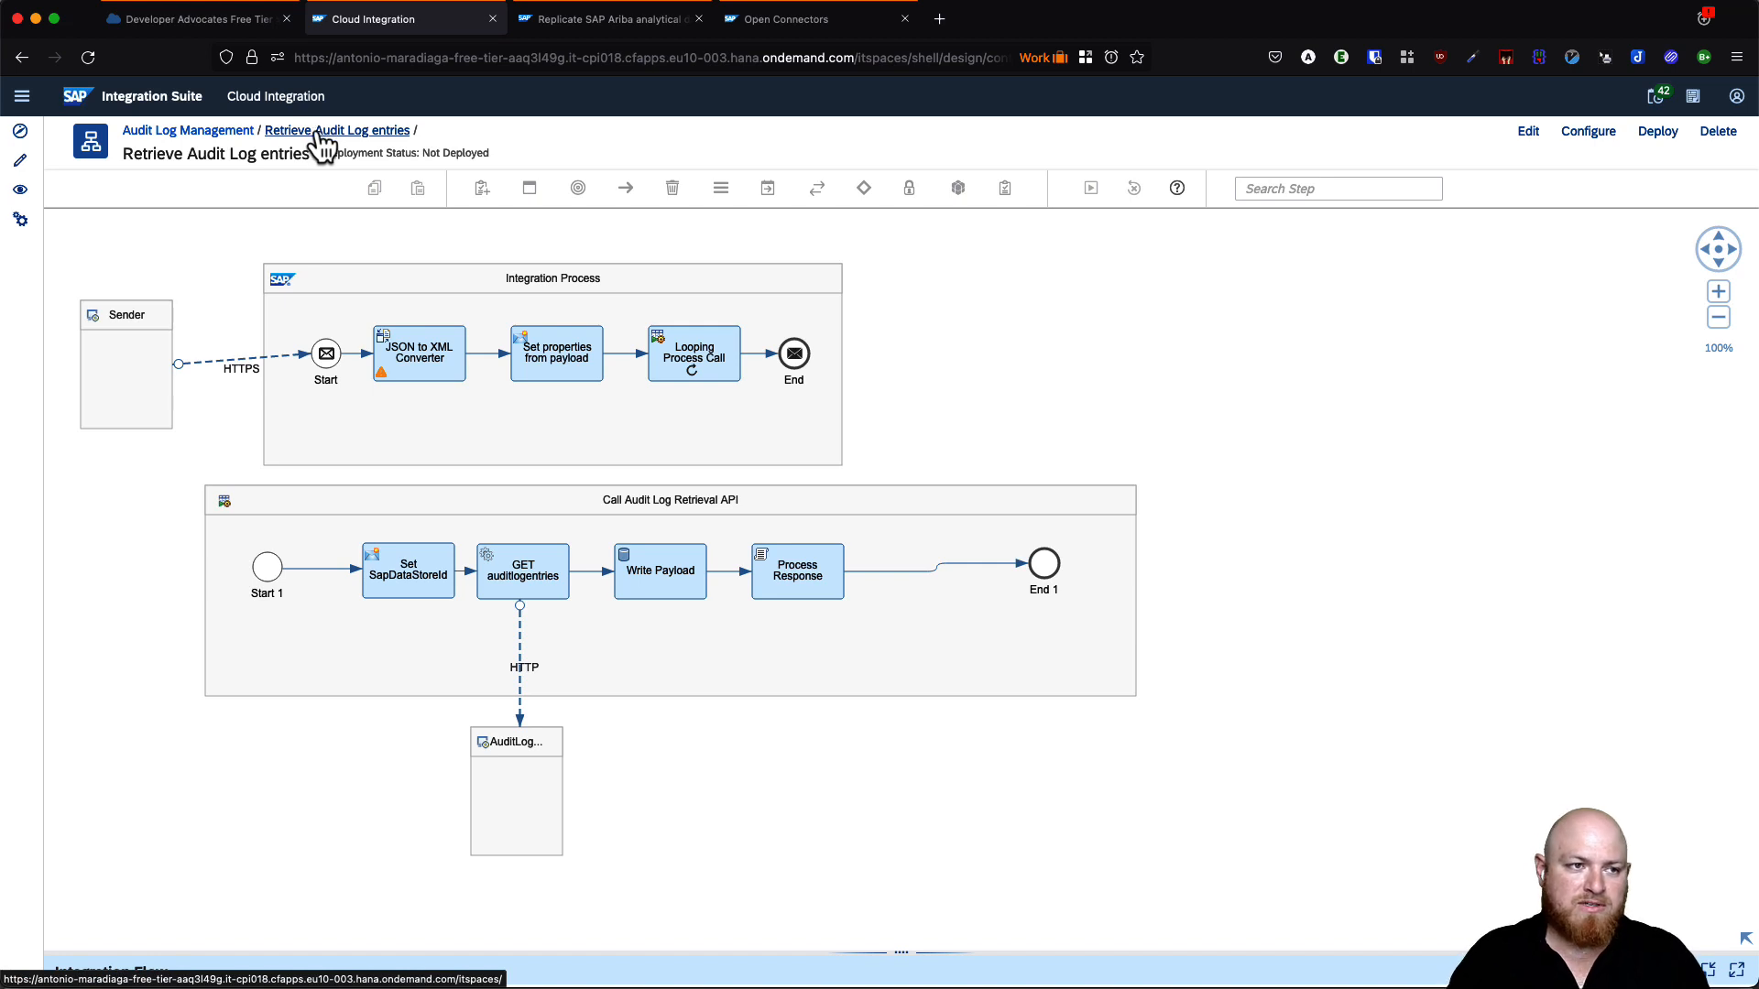
left_click(20, 162)
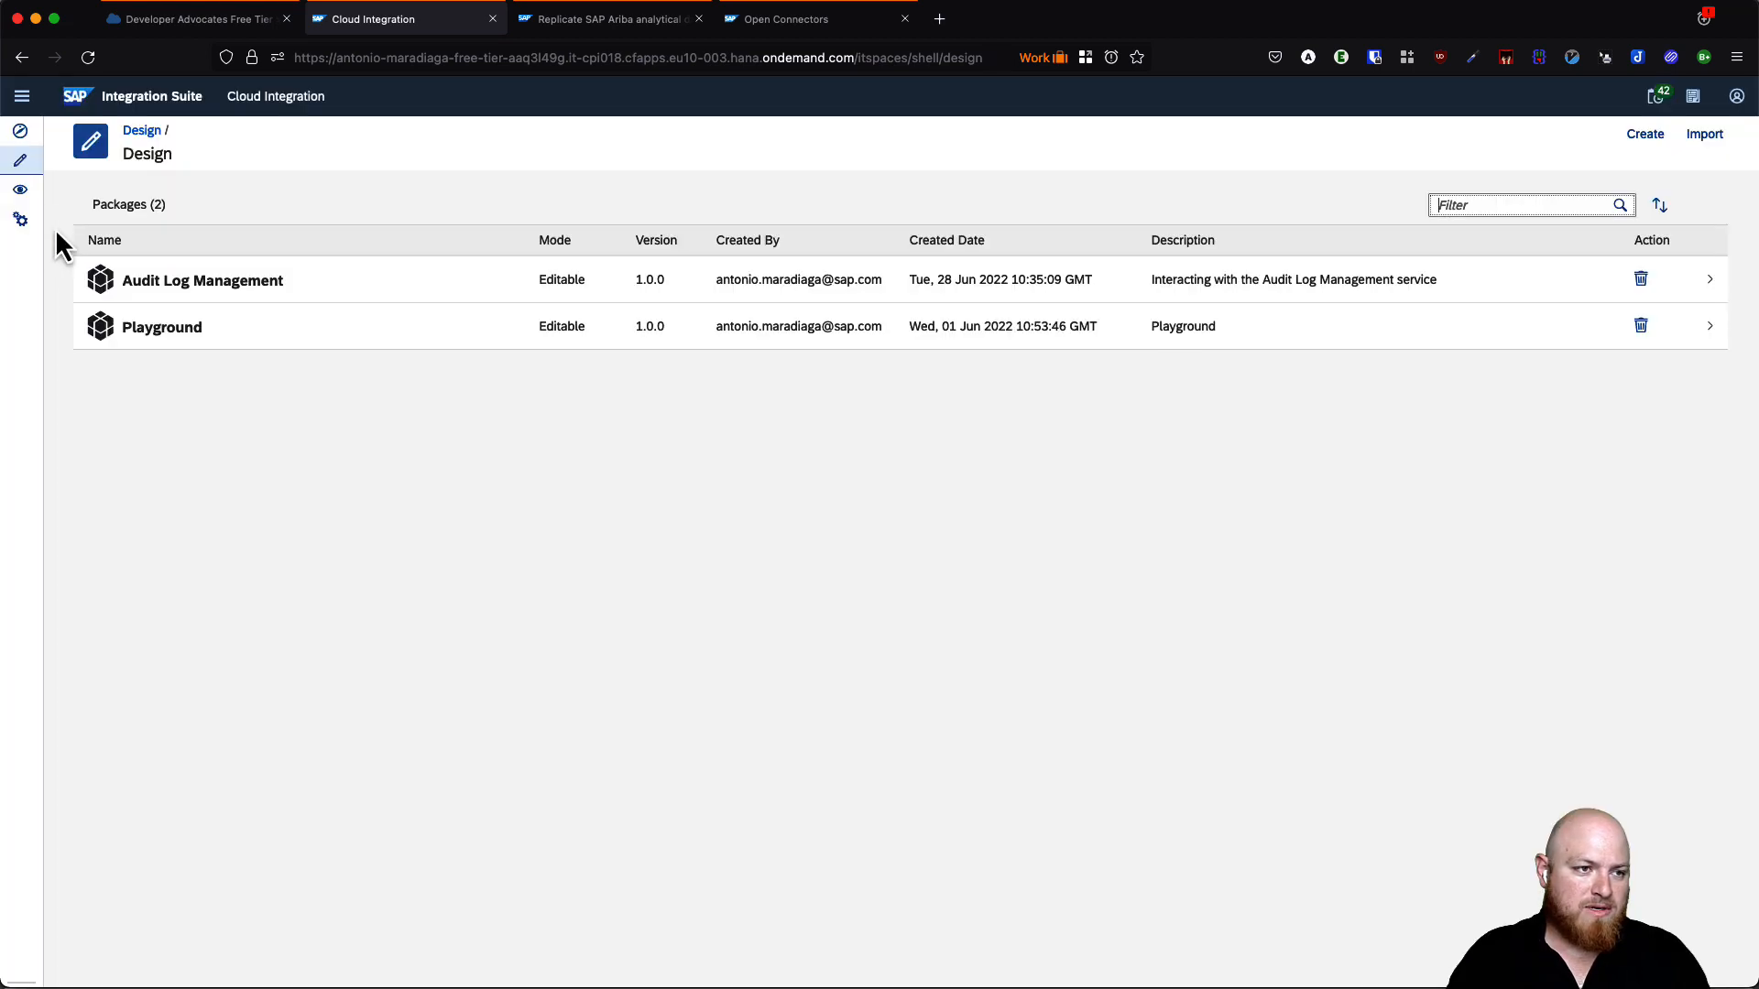
left_click(20, 189)
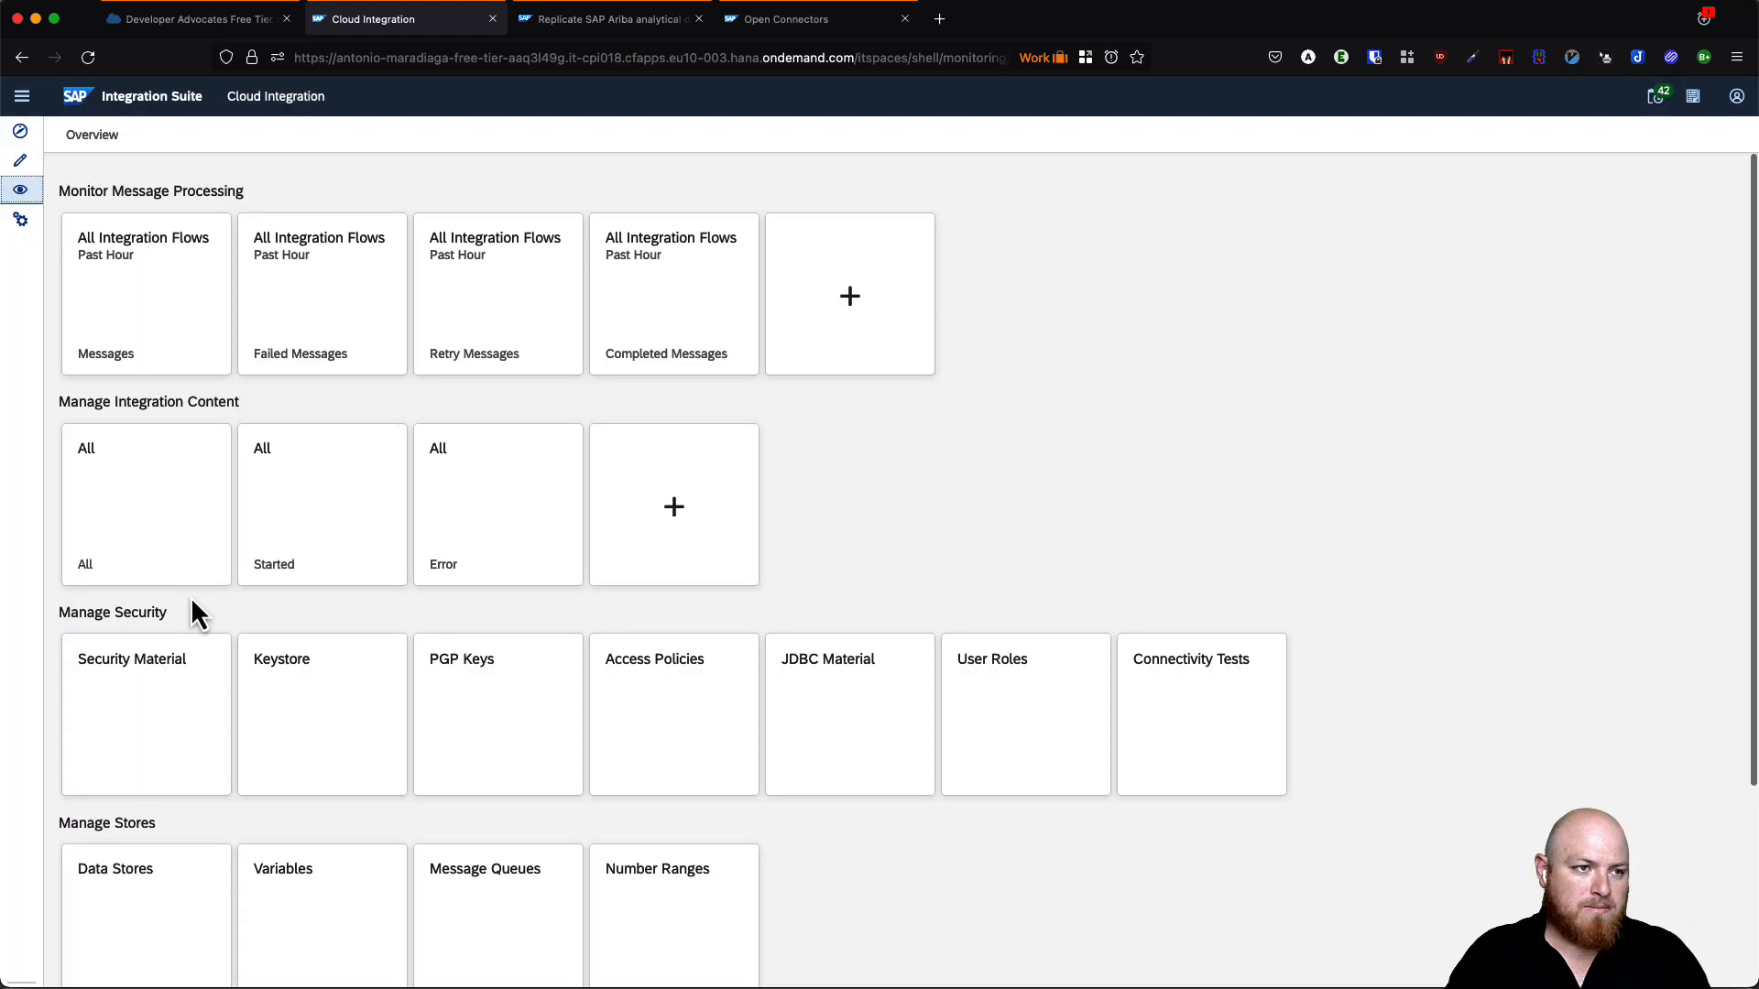
- Start new User Credentials in Security Material with type OpenConnectors
left_click(146, 719)
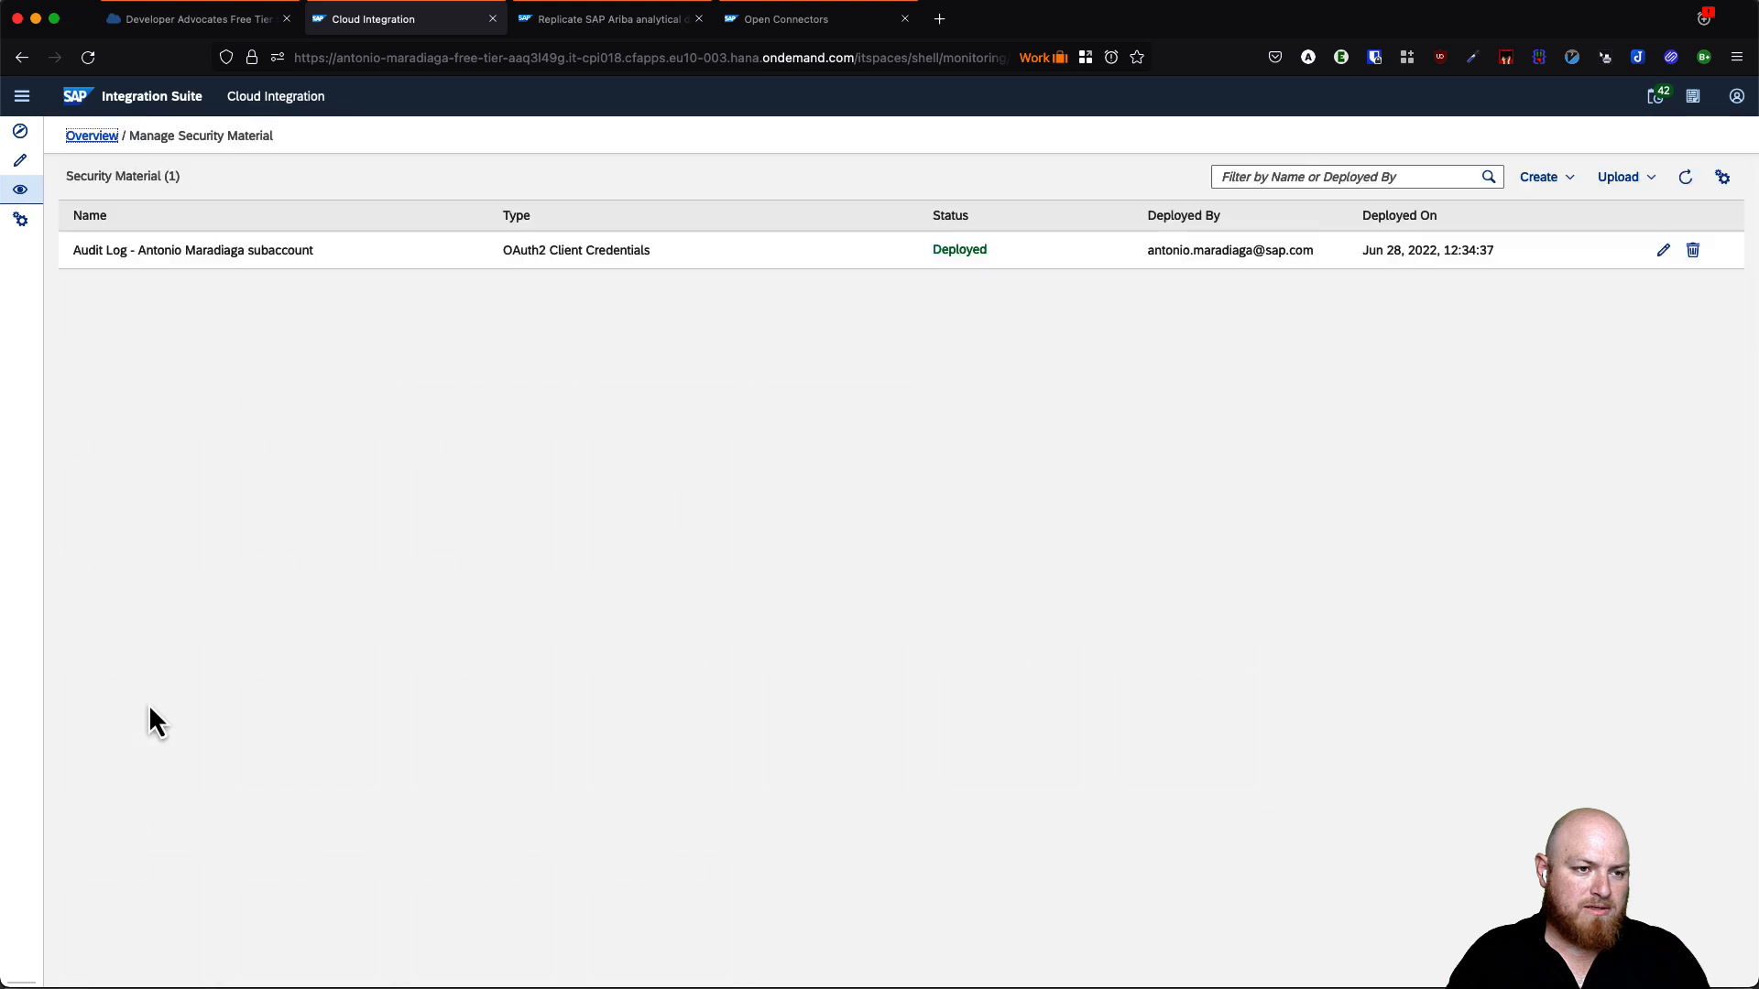
left_click(1548, 183)
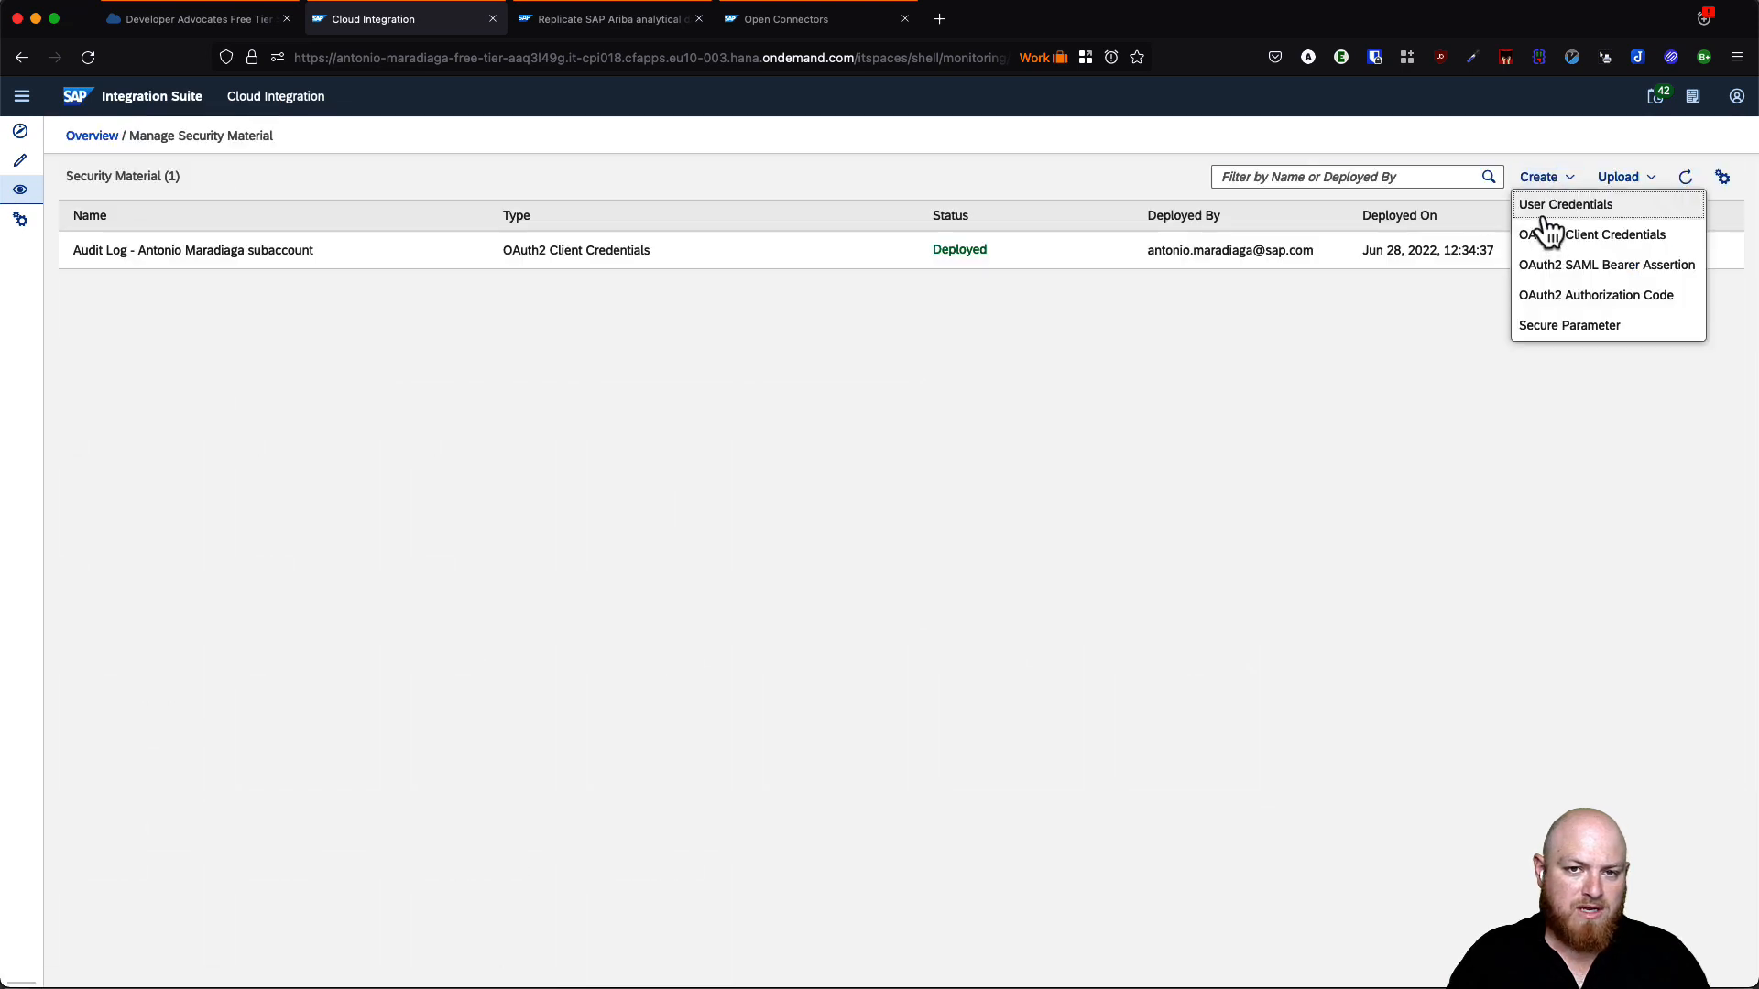
left_click(1562, 209)
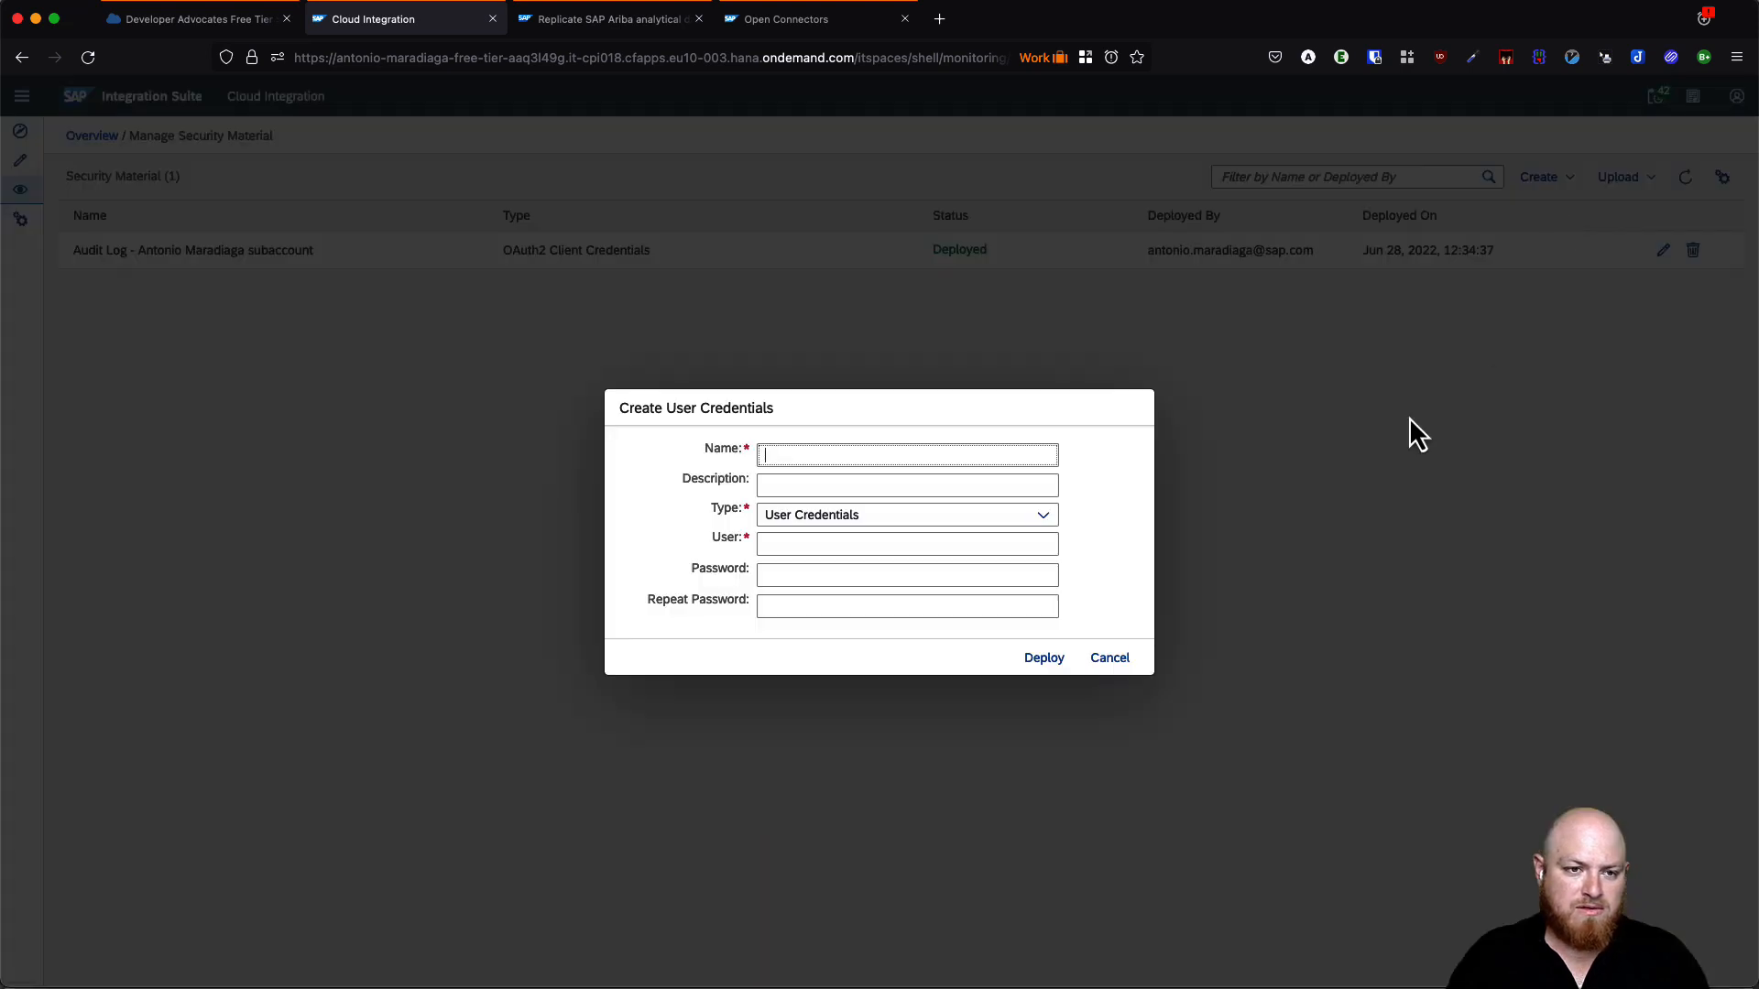
left_click(992, 522)
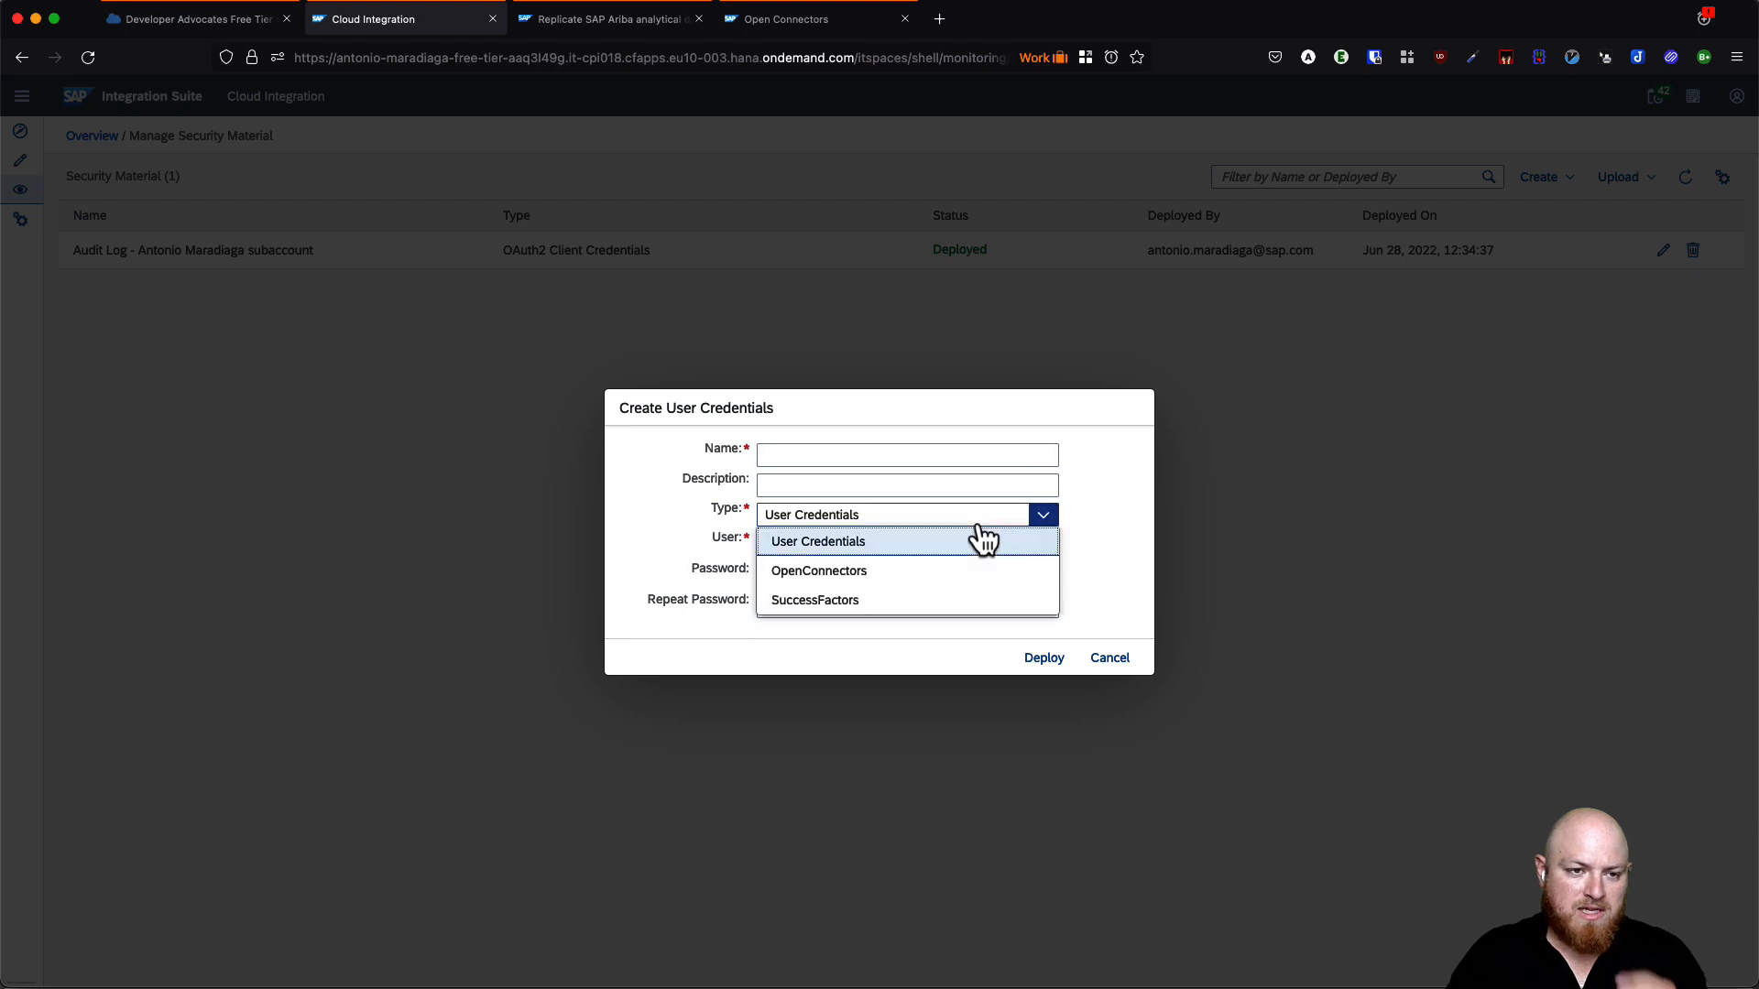
left_click(872, 571)
- Paste the credential name AWS S3 - Audit Log Entries
key("super+Tab")
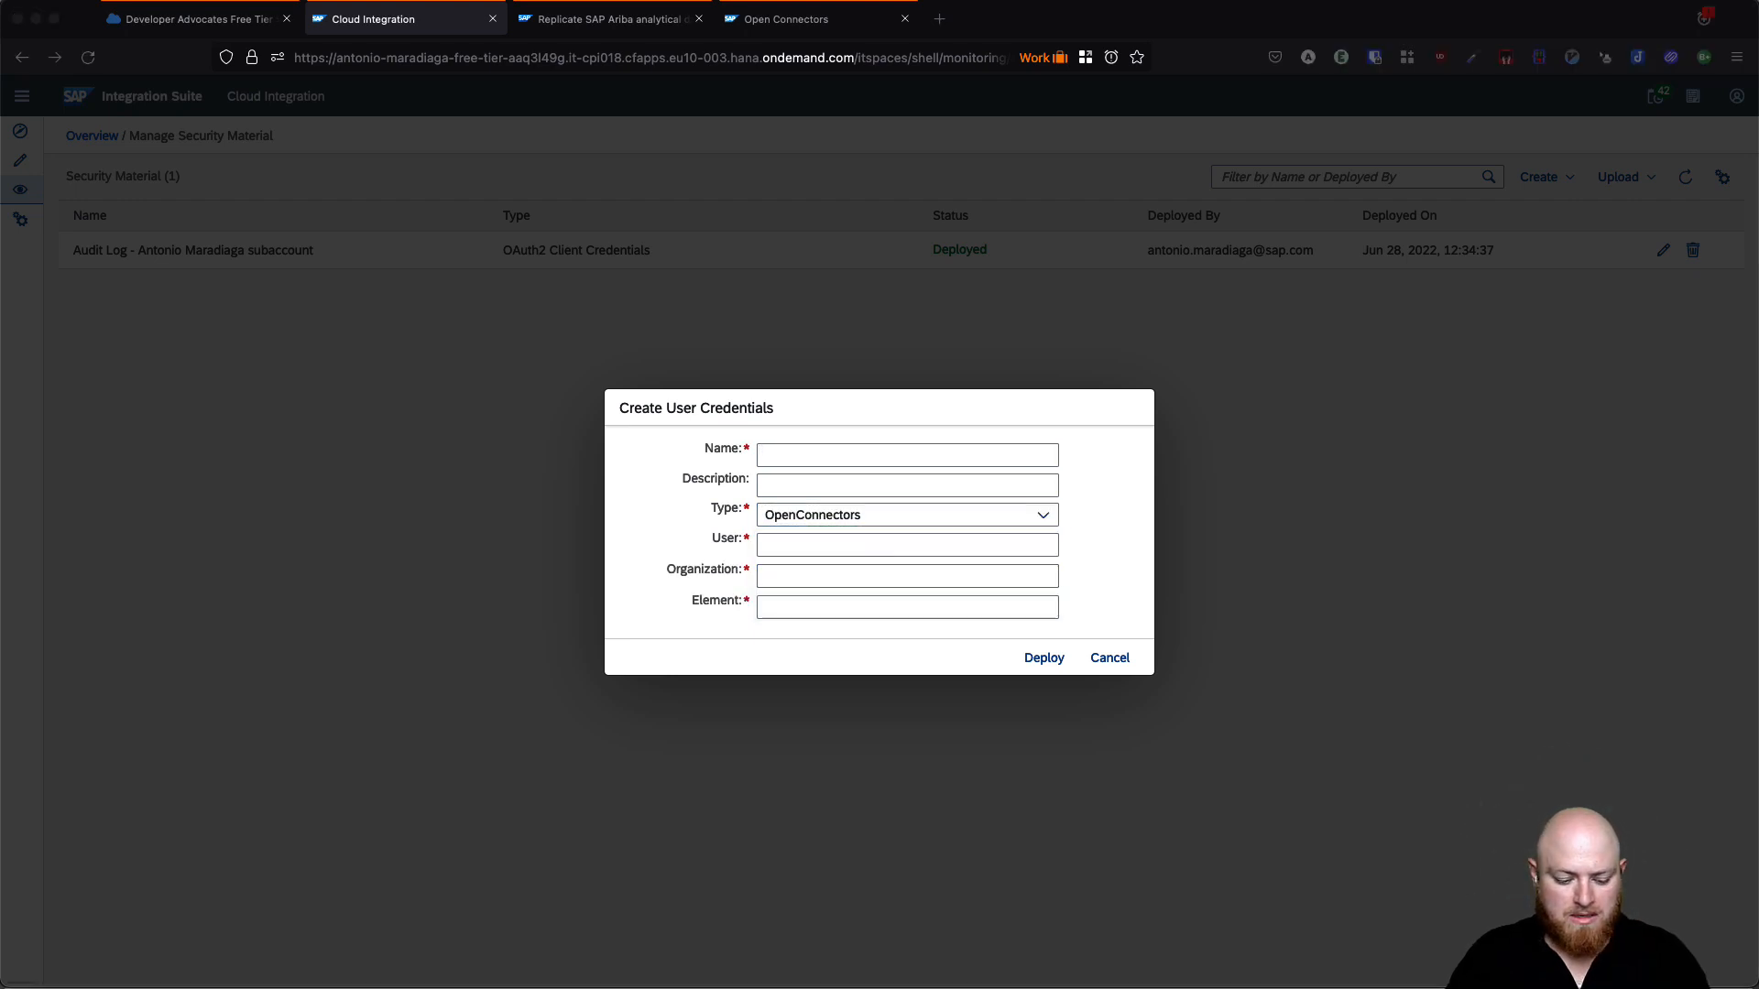
left_click(858, 456)
type("AWS S3 - Audit Log Entries")
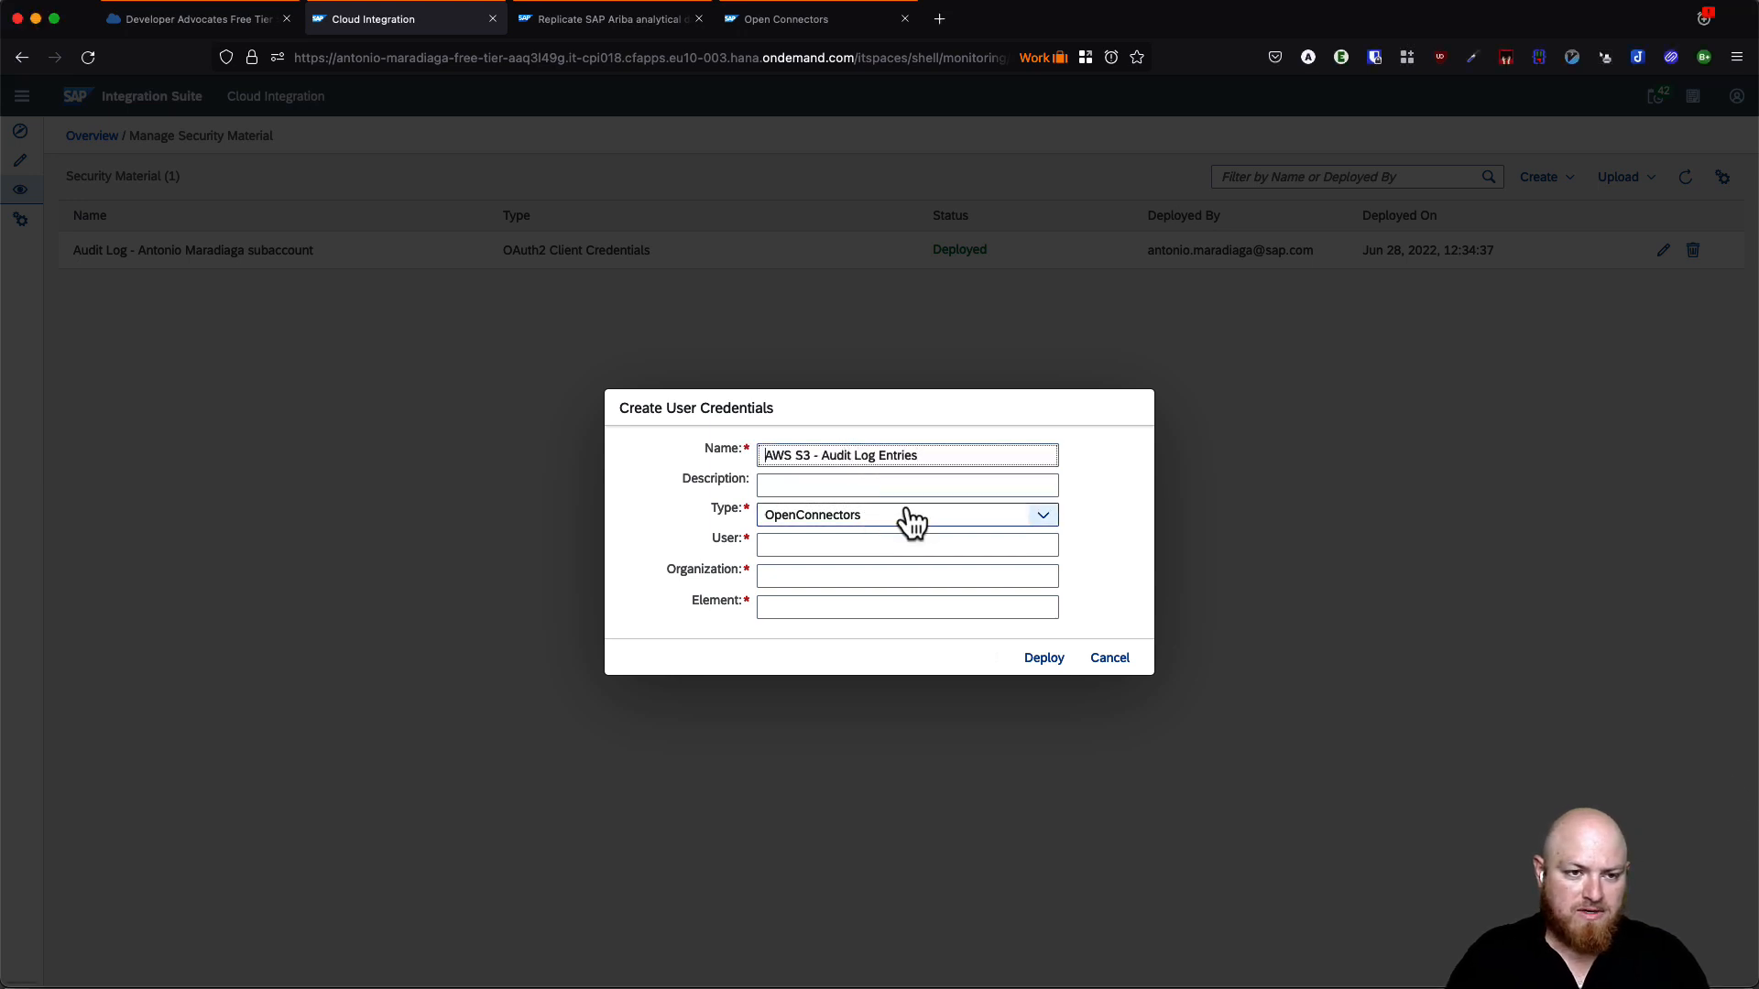
left_click(825, 546)
- Paste the User secret, Organization secret and Element token into the credential fields
key("super+Tab")
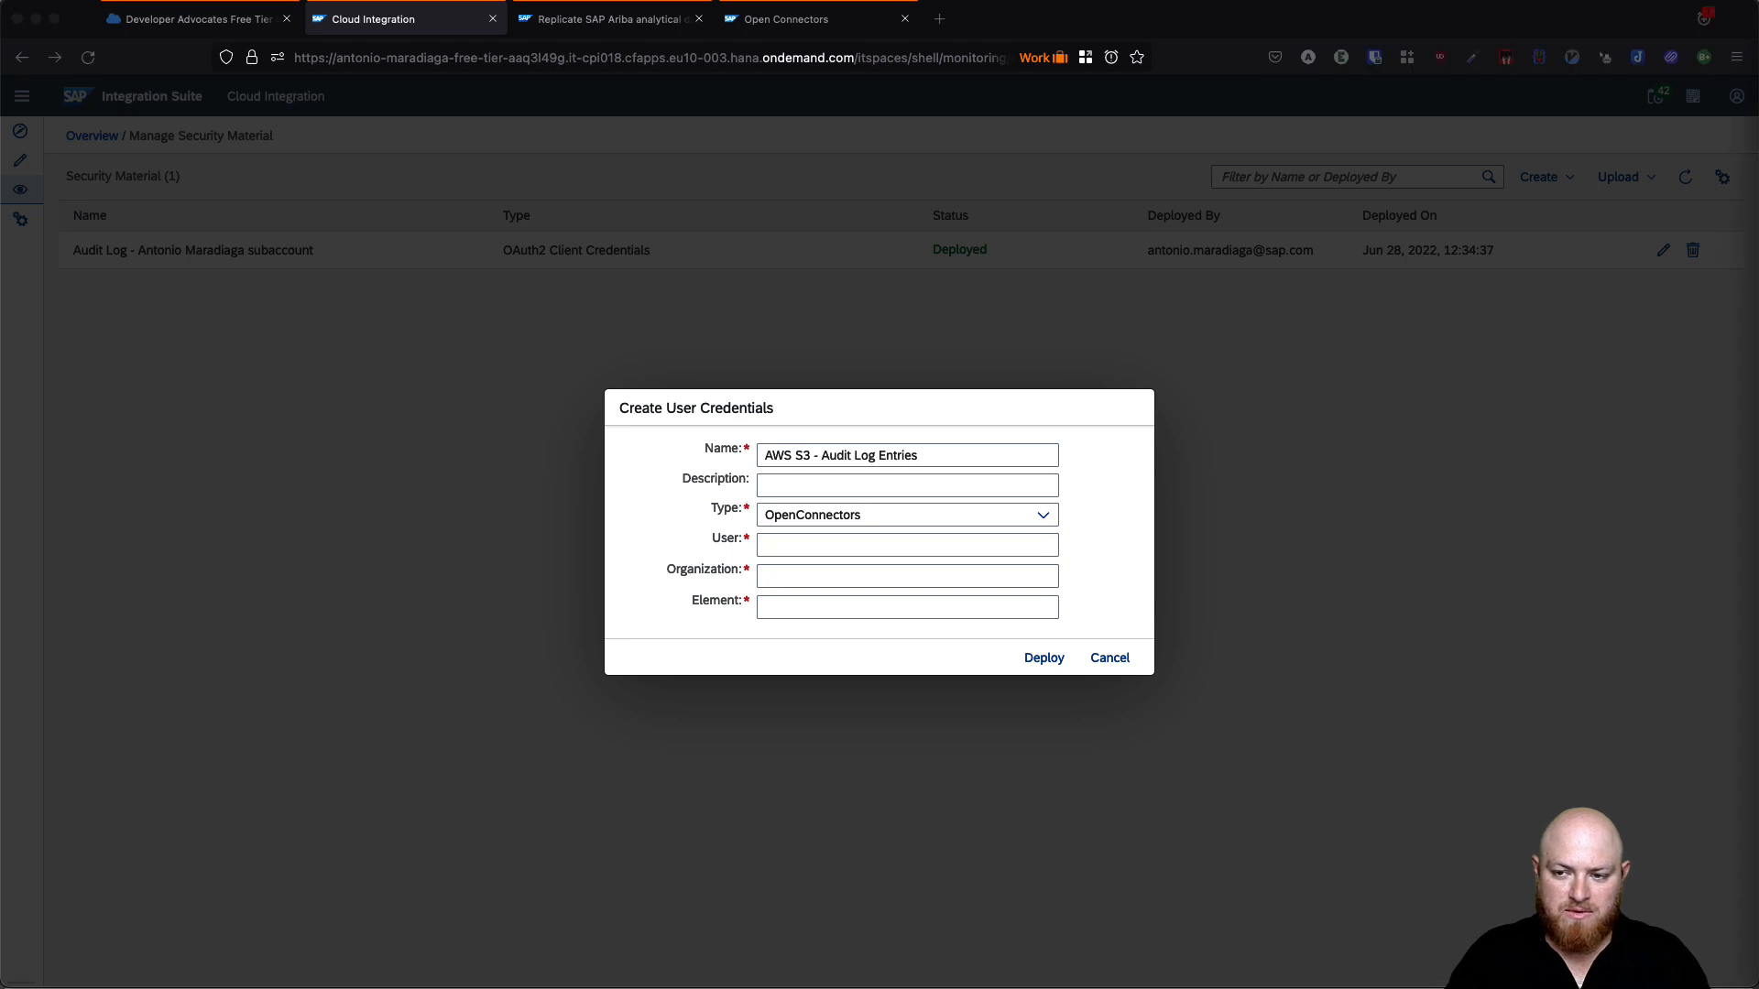
left_click(784, 544)
key("super+v")
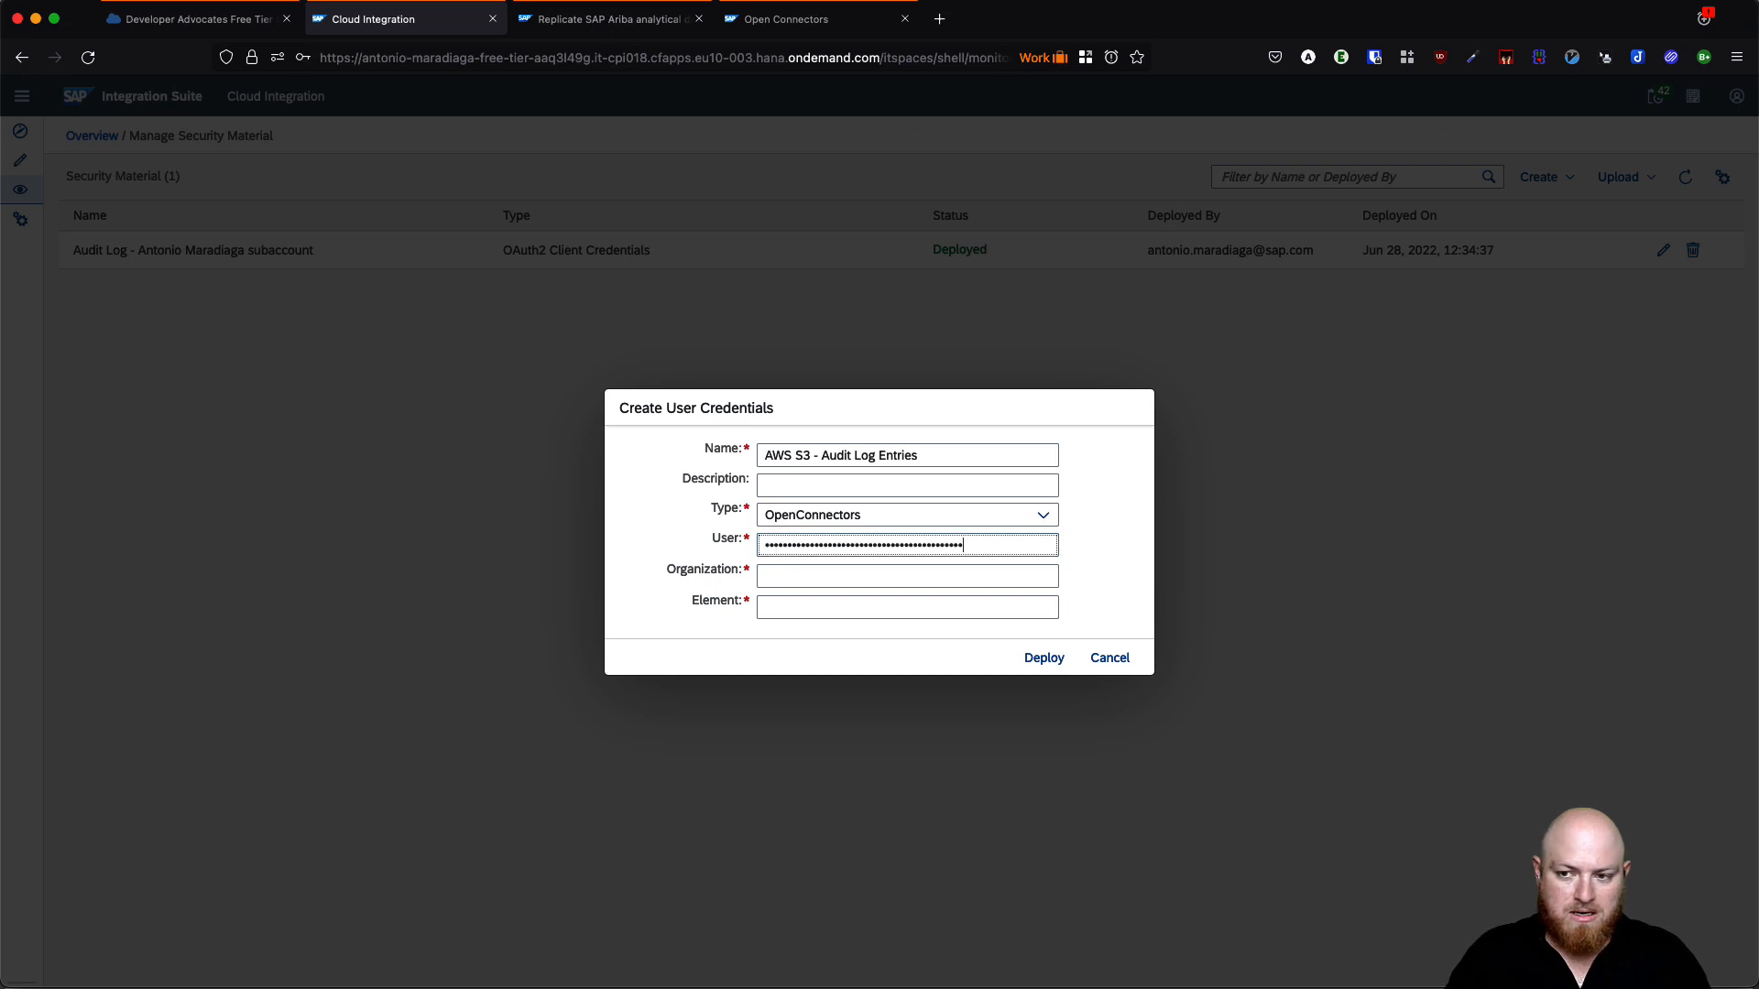
key("super+Tab")
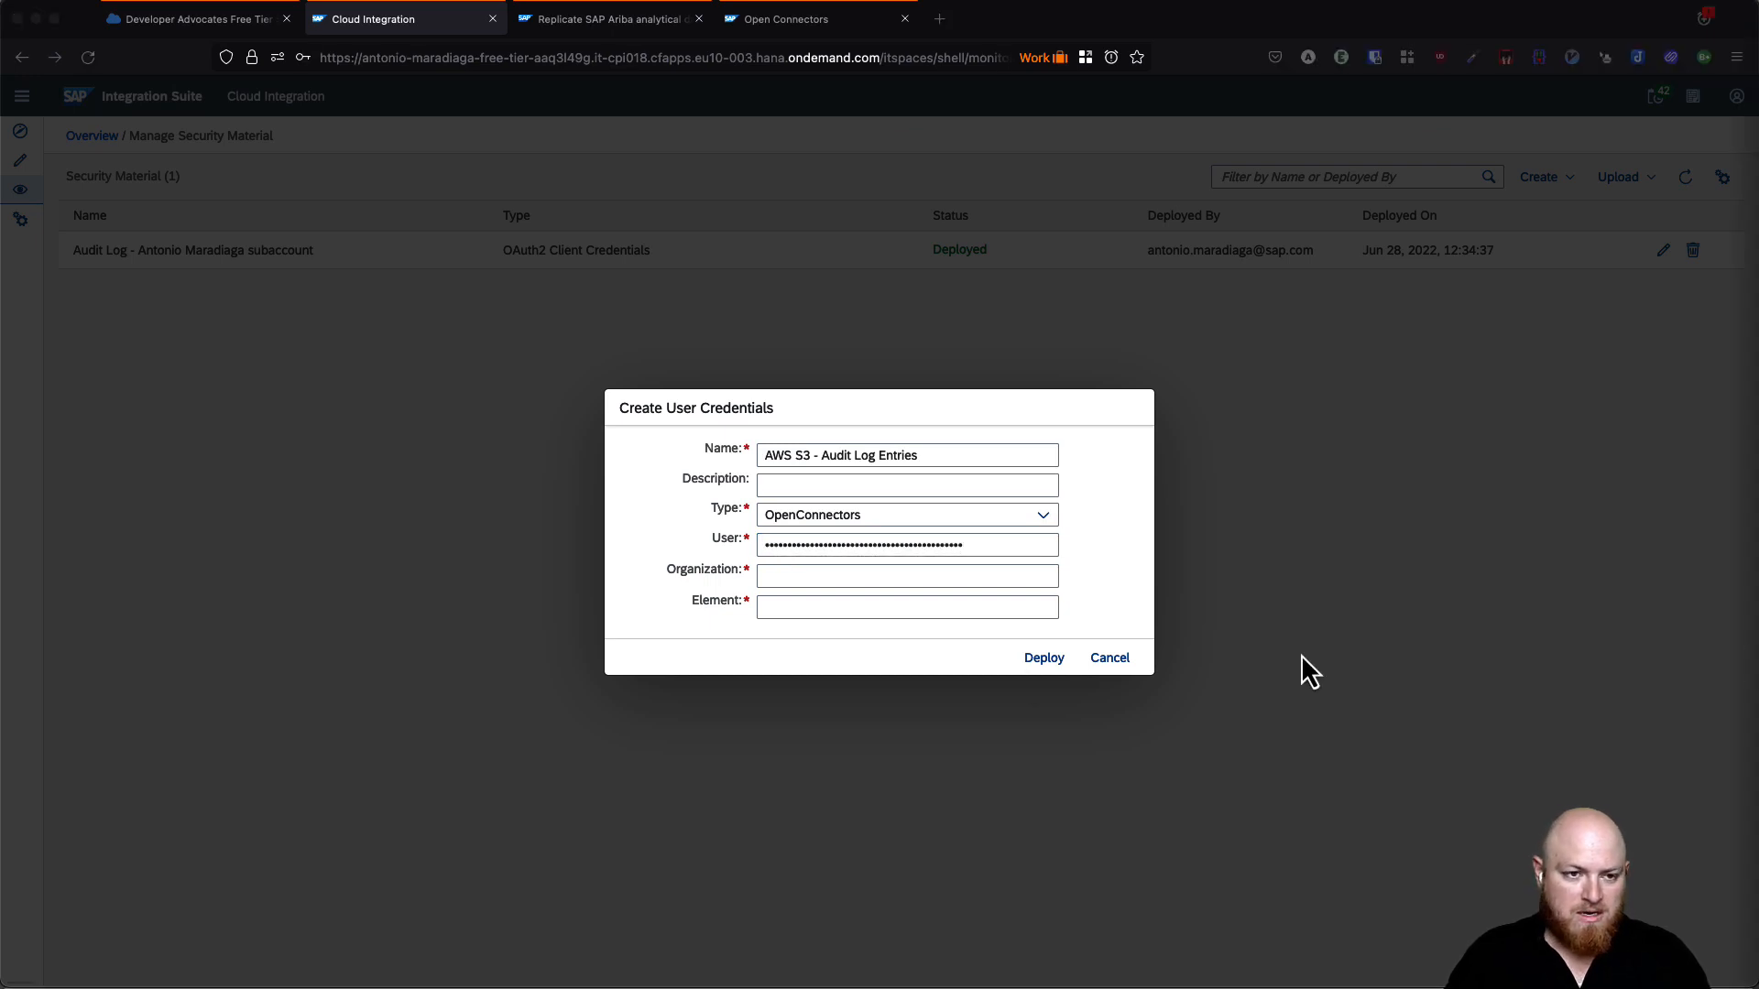
left_click(836, 577)
key("super+v")
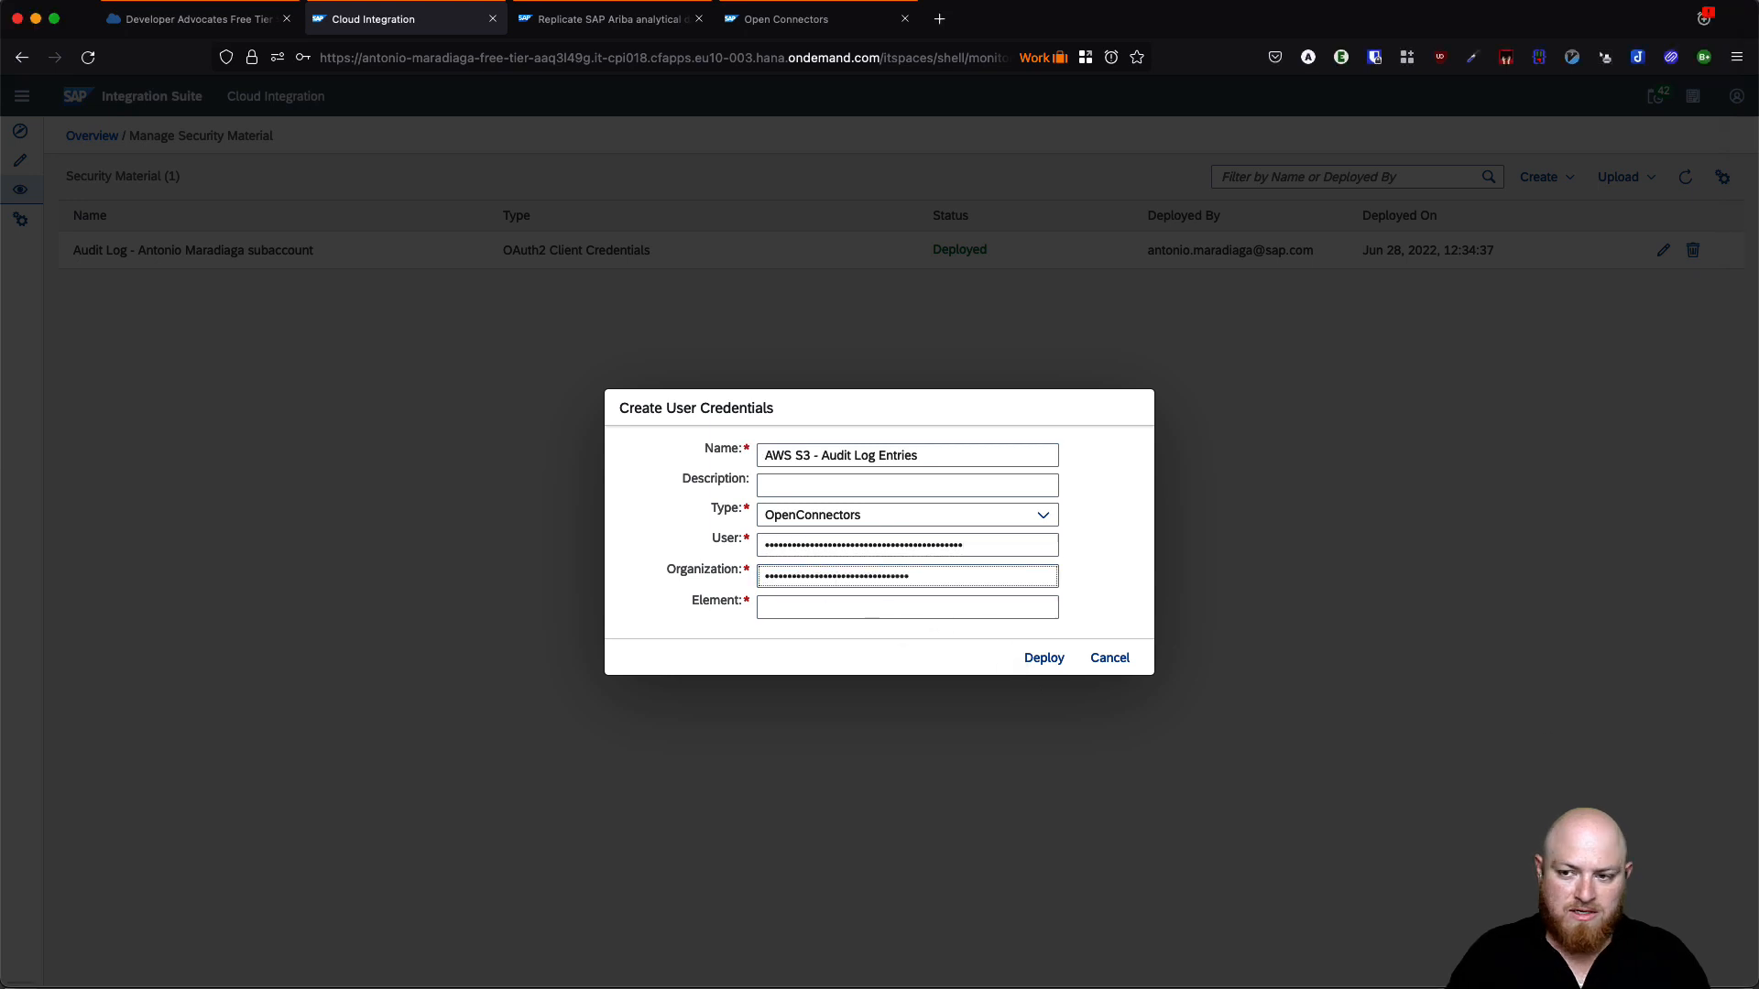
key("super+Tab")
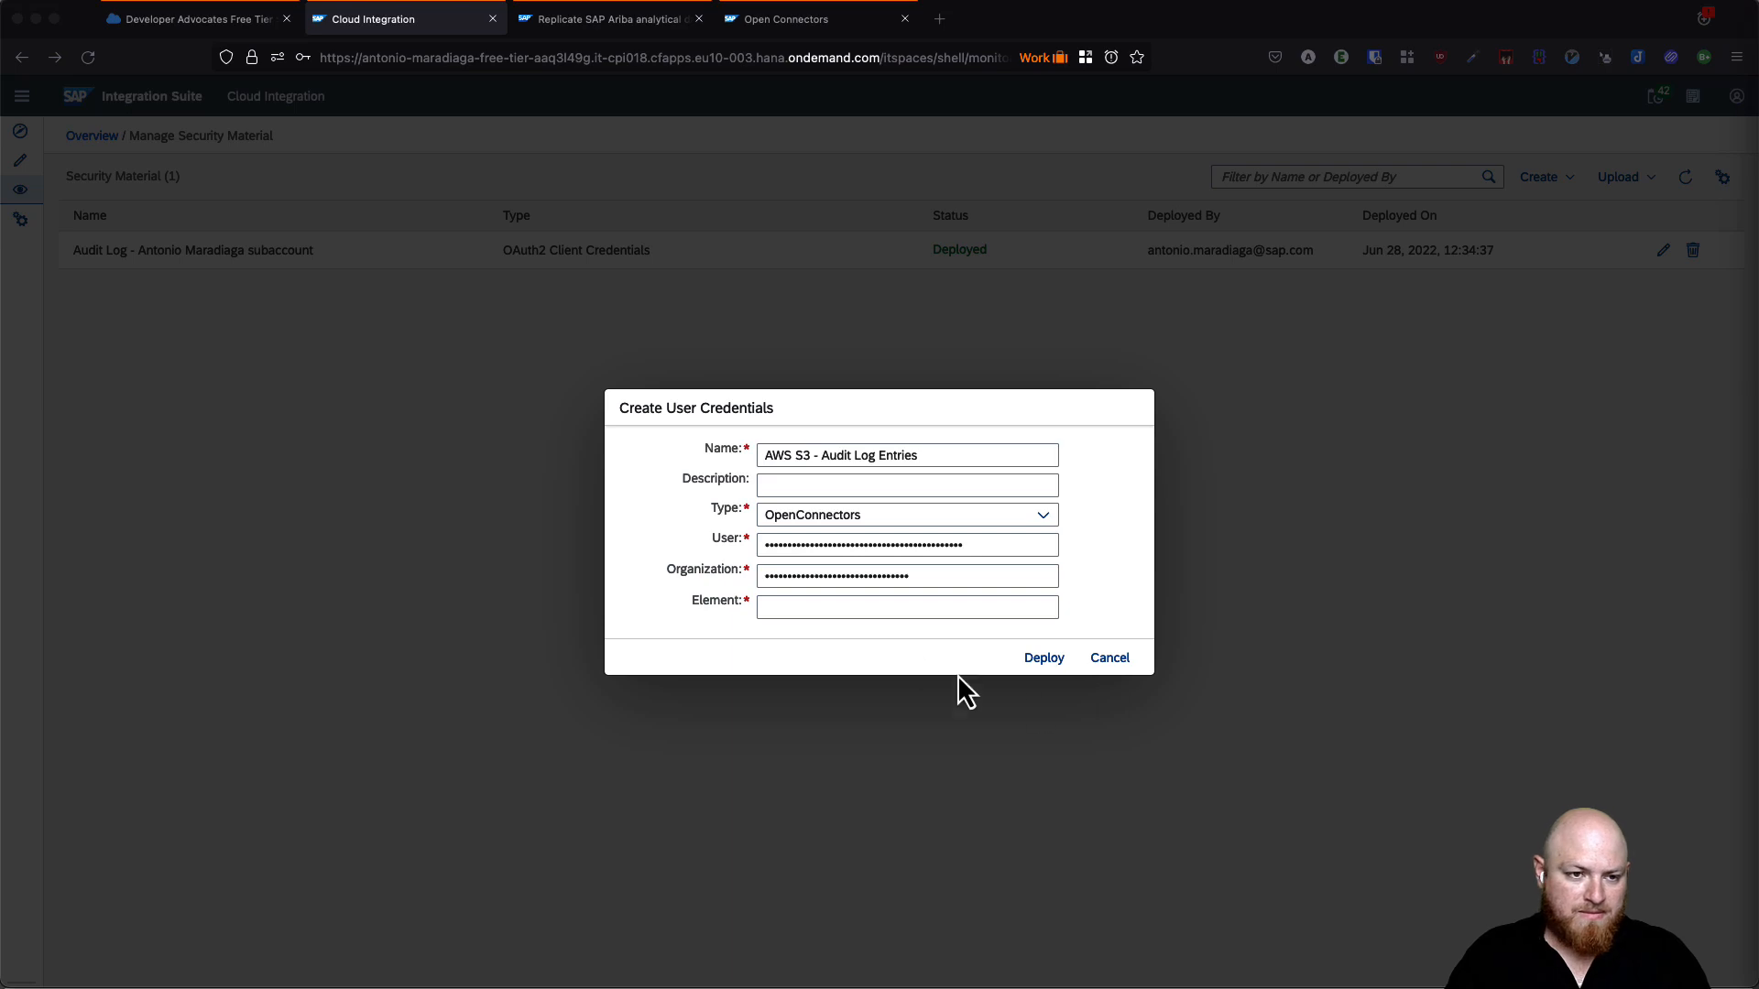
left_click(856, 610)
key("super+v")
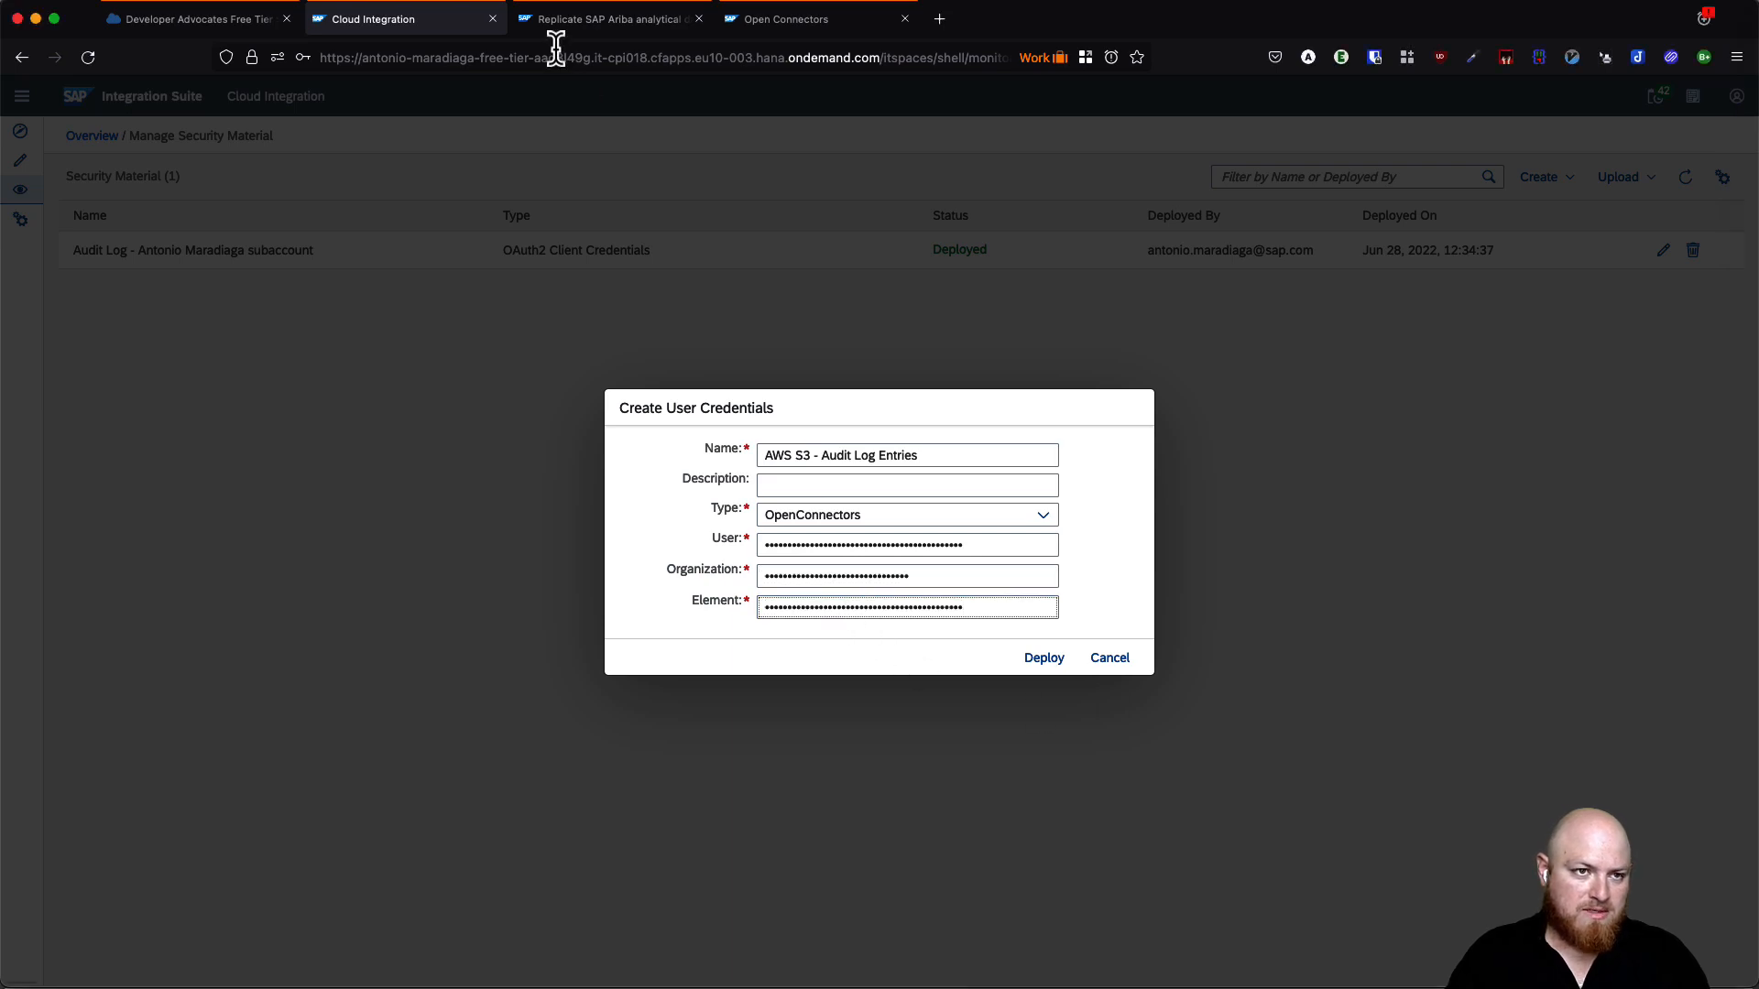
- Cross-check the Open Connectors docs, then deploy the OpenConnectors credentials
left_click(770, 22)
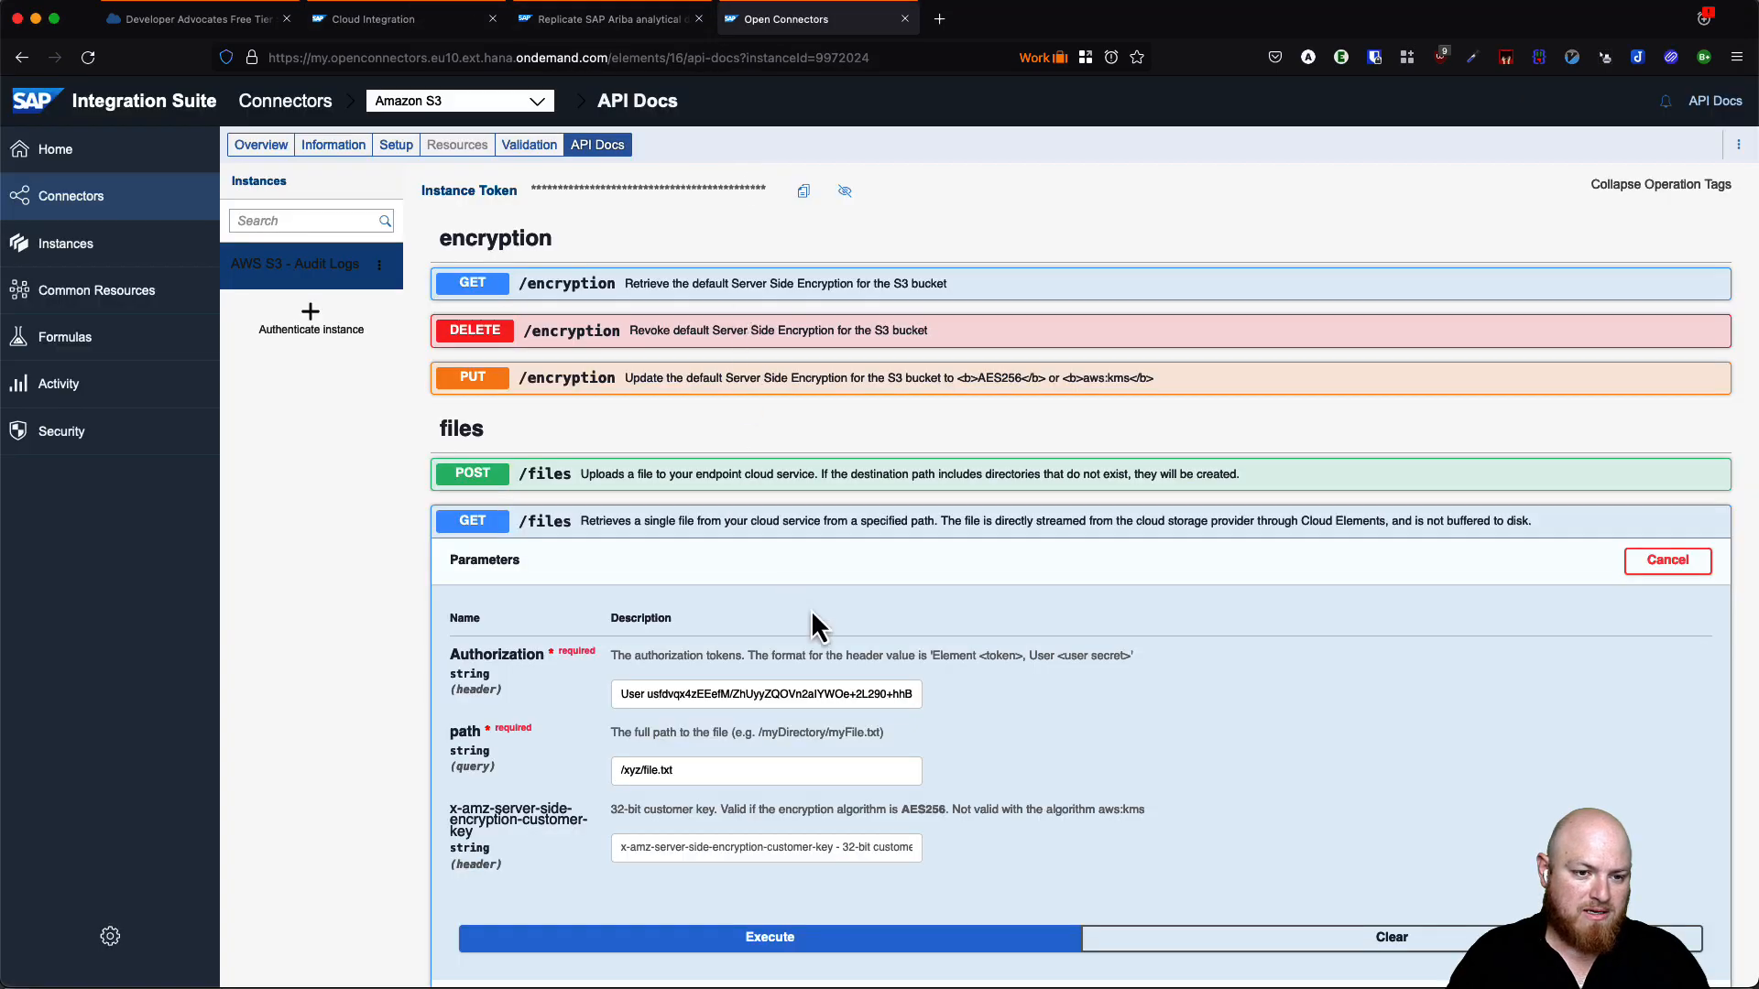
scroll(818, 627, "down", 4)
scroll(818, 627, "down", 1)
left_click(941, 712)
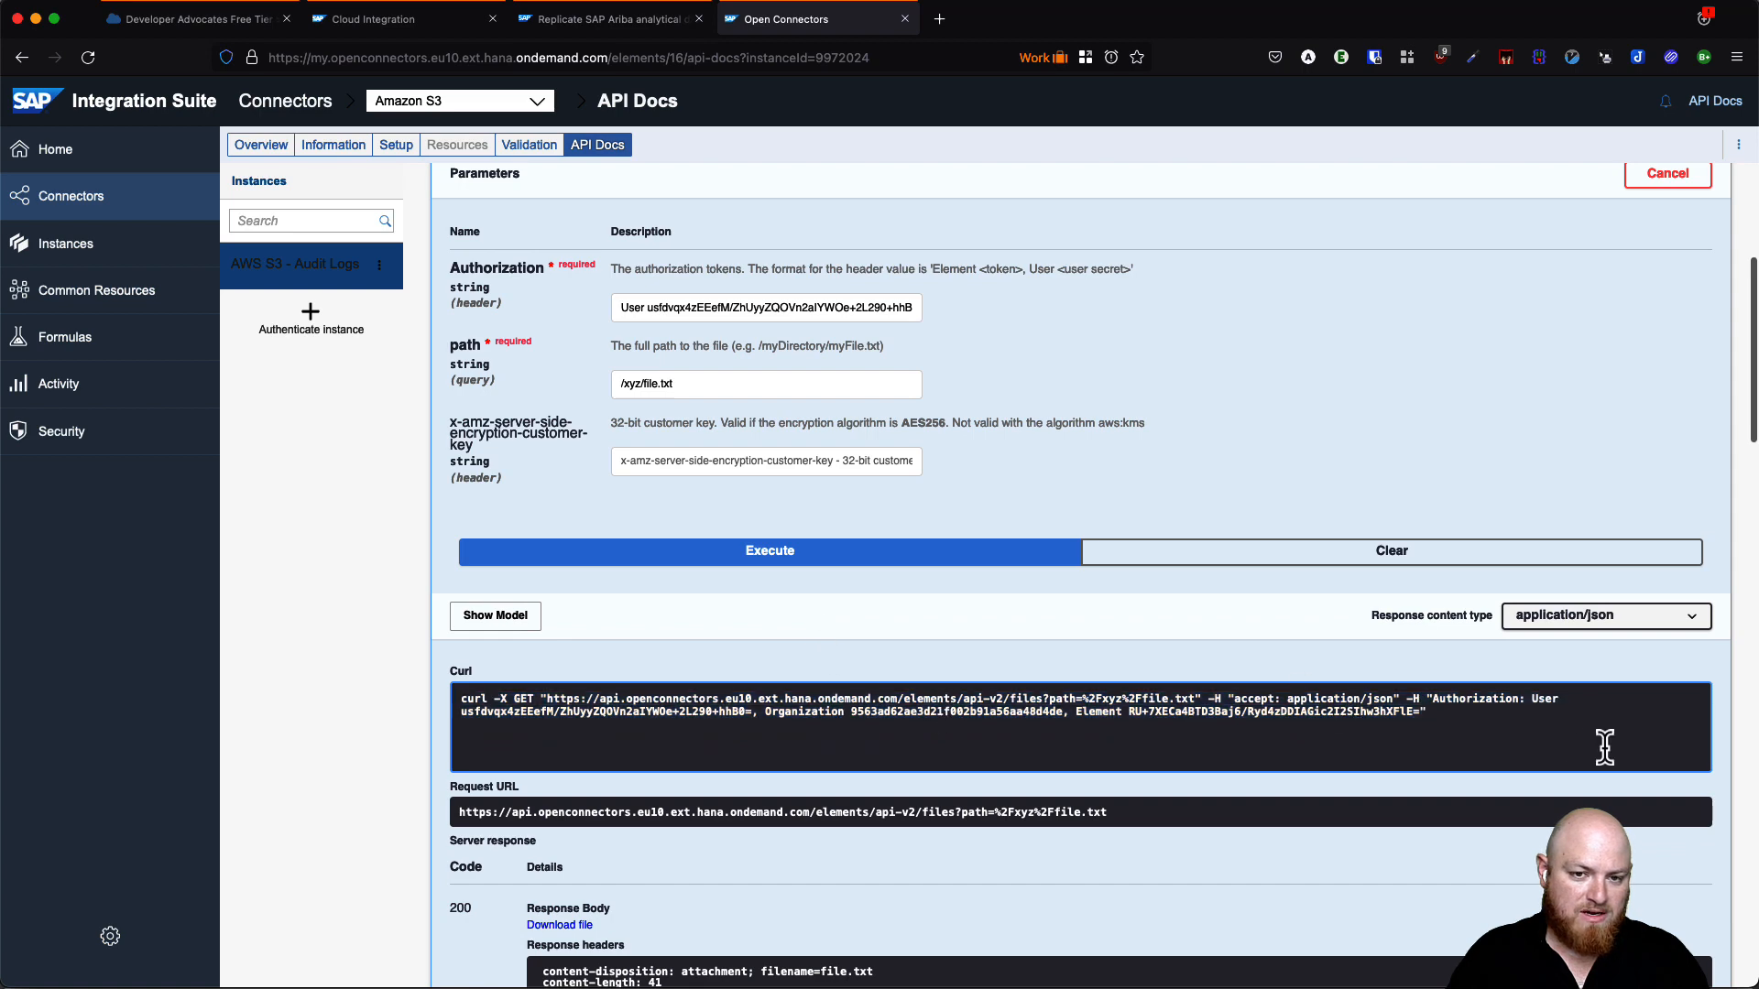
left_click(556, 28)
left_click(439, 21)
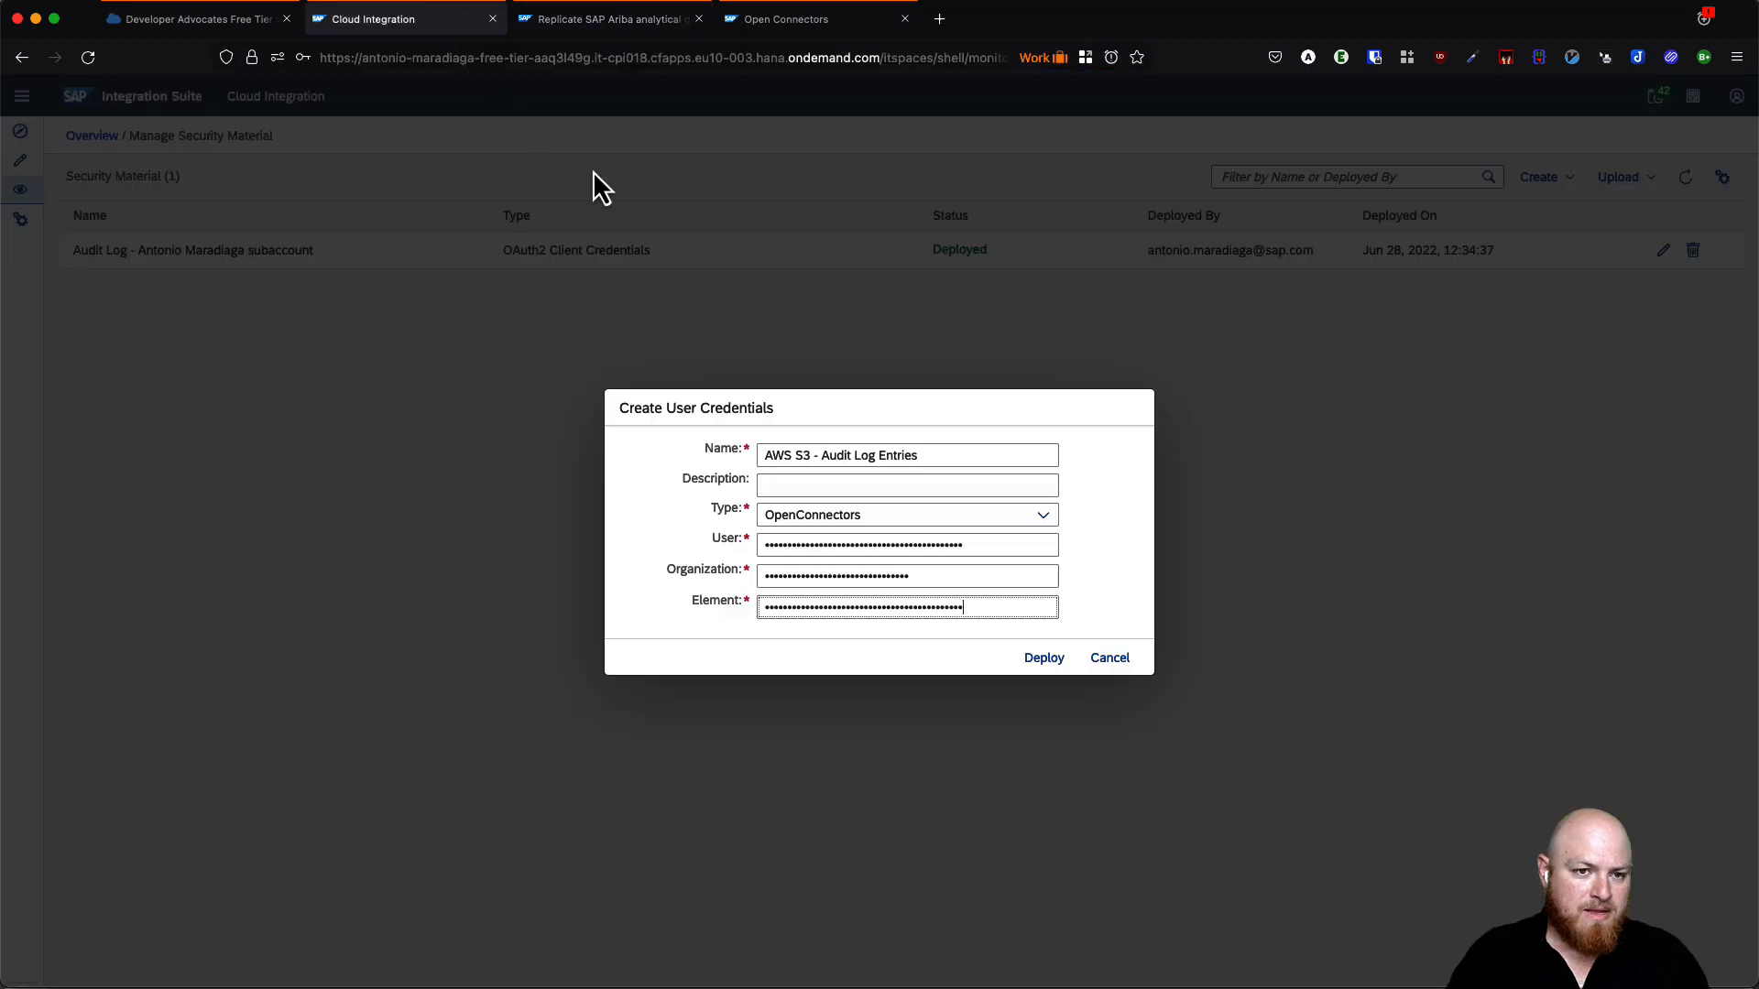
left_click(1044, 659)
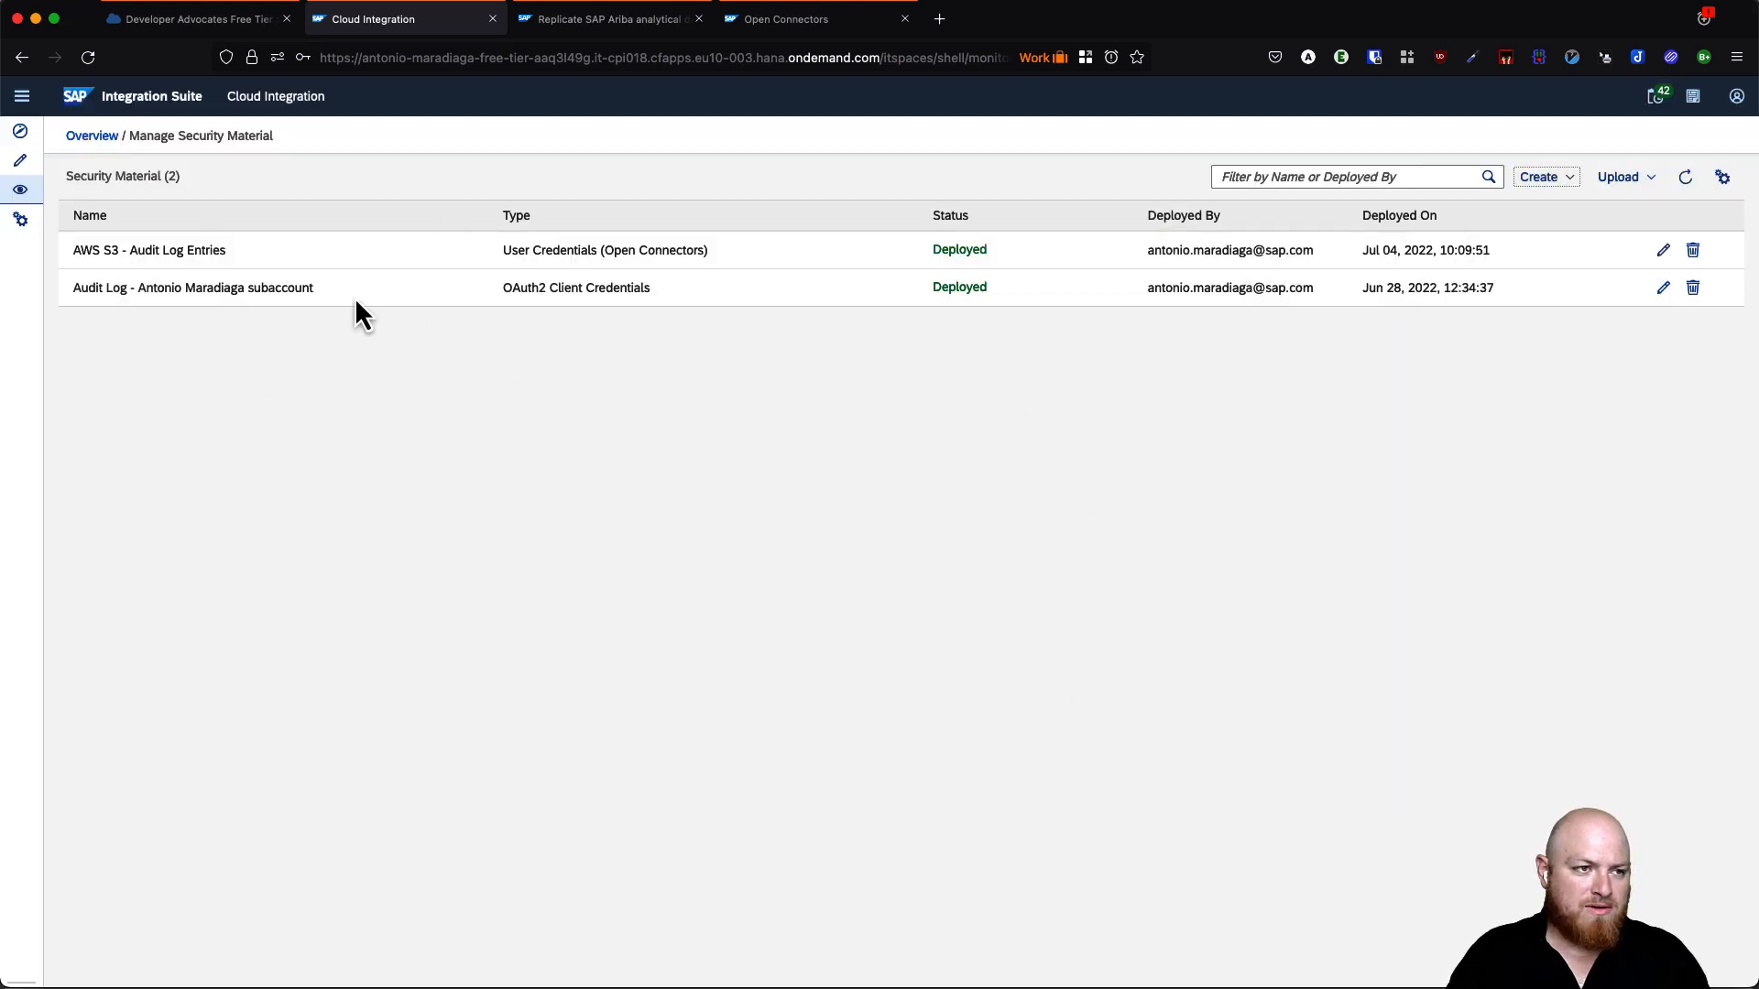
- Copy the Retrieve Audit Log entries flow in Audit Log Management as 'Retrieve Audit Log entries - Object Store'
left_click(26, 167)
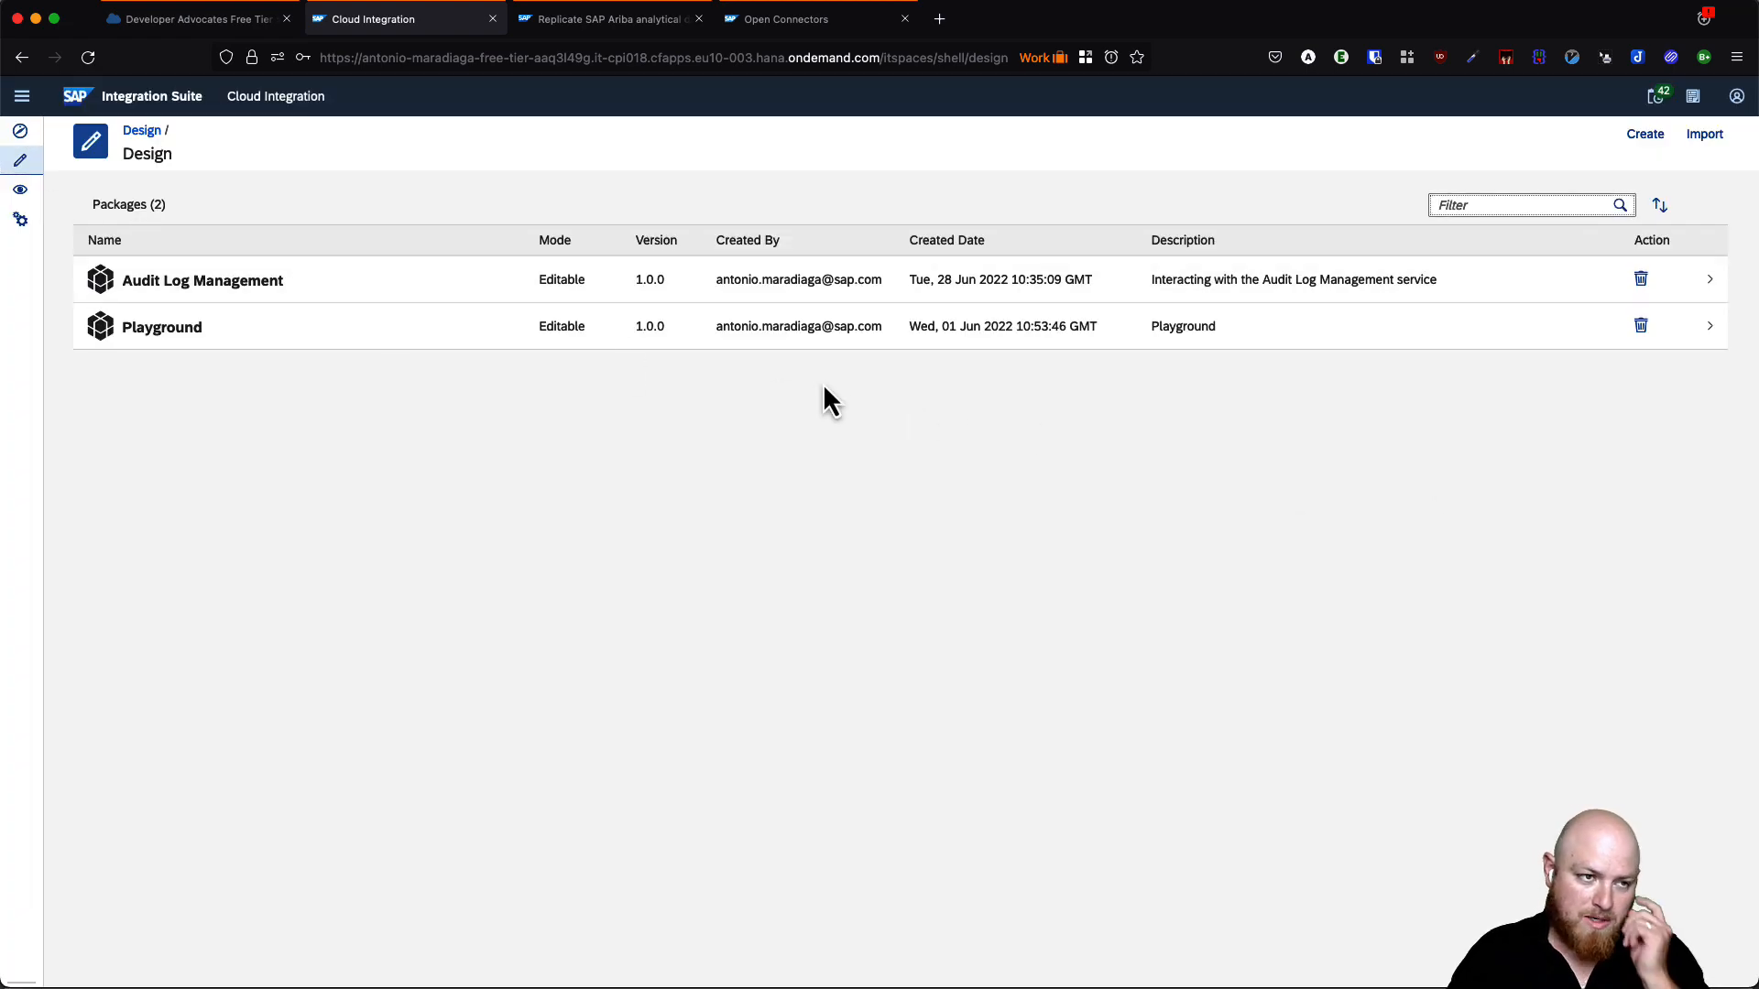
left_click(252, 282)
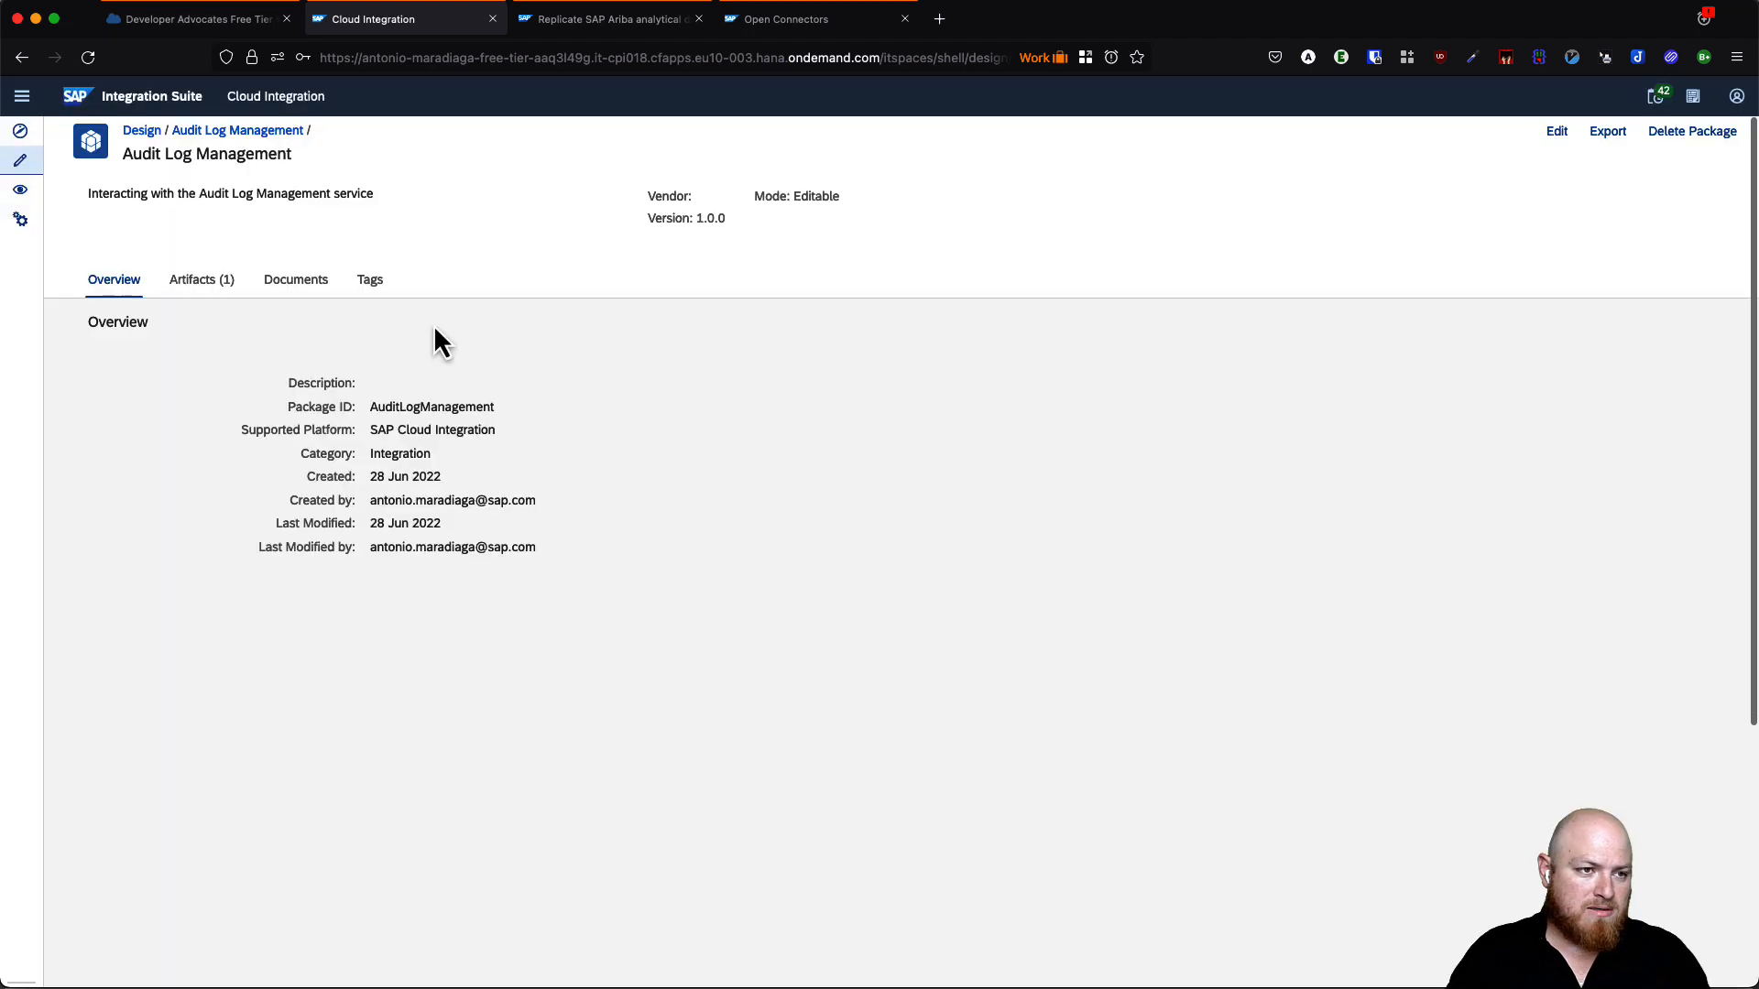
left_click(204, 286)
left_click(1455, 416)
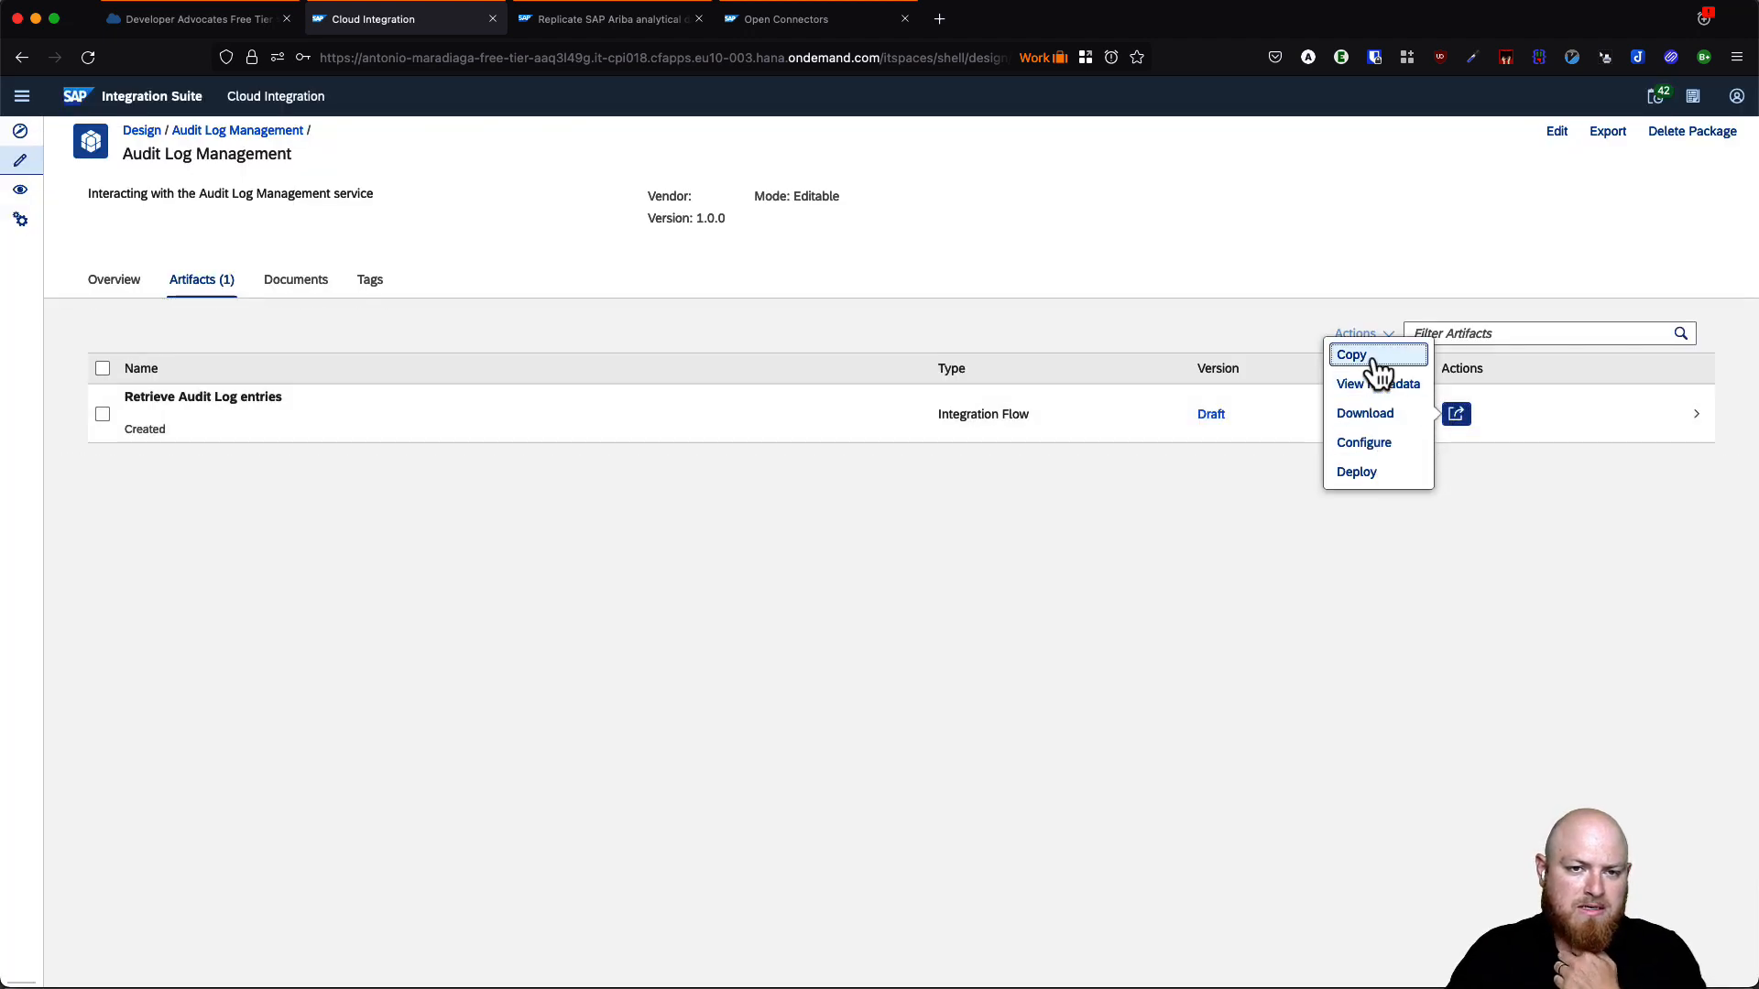
left_click(1359, 359)
left_click(920, 495)
key("BackSpace")
key("BackSpace")
key("BackSpace")
key("BackSpace")
key("BackSpace")
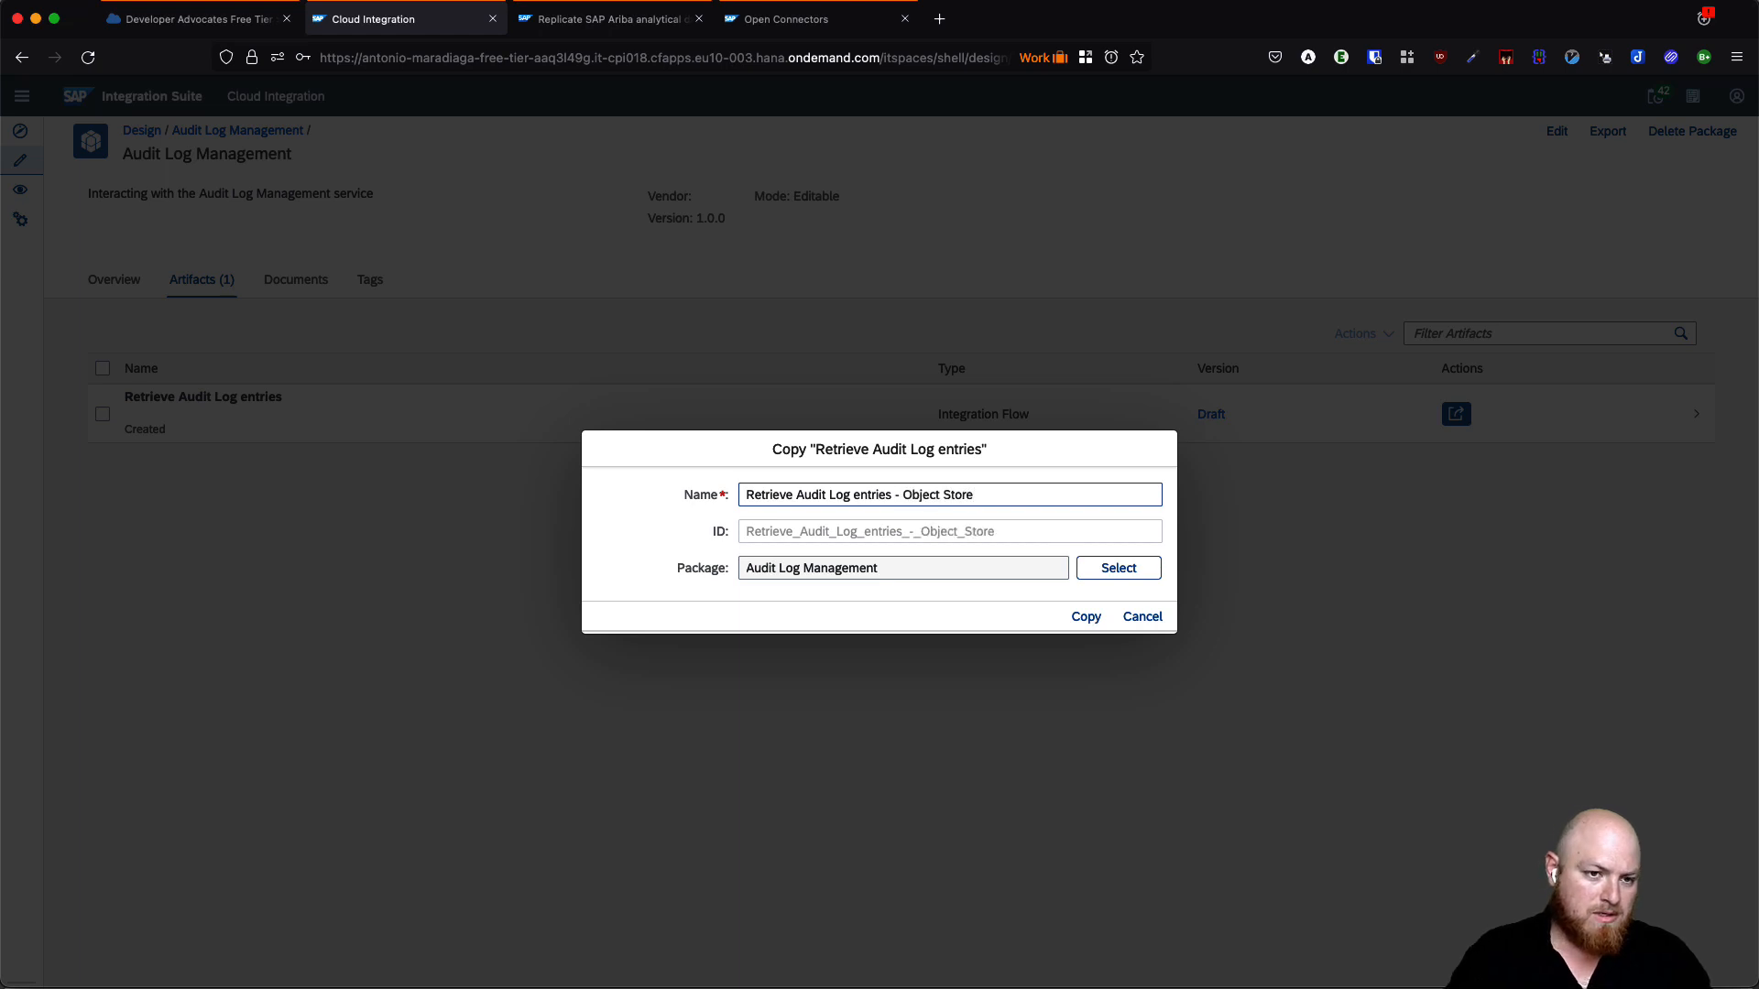
left_click(1086, 619)
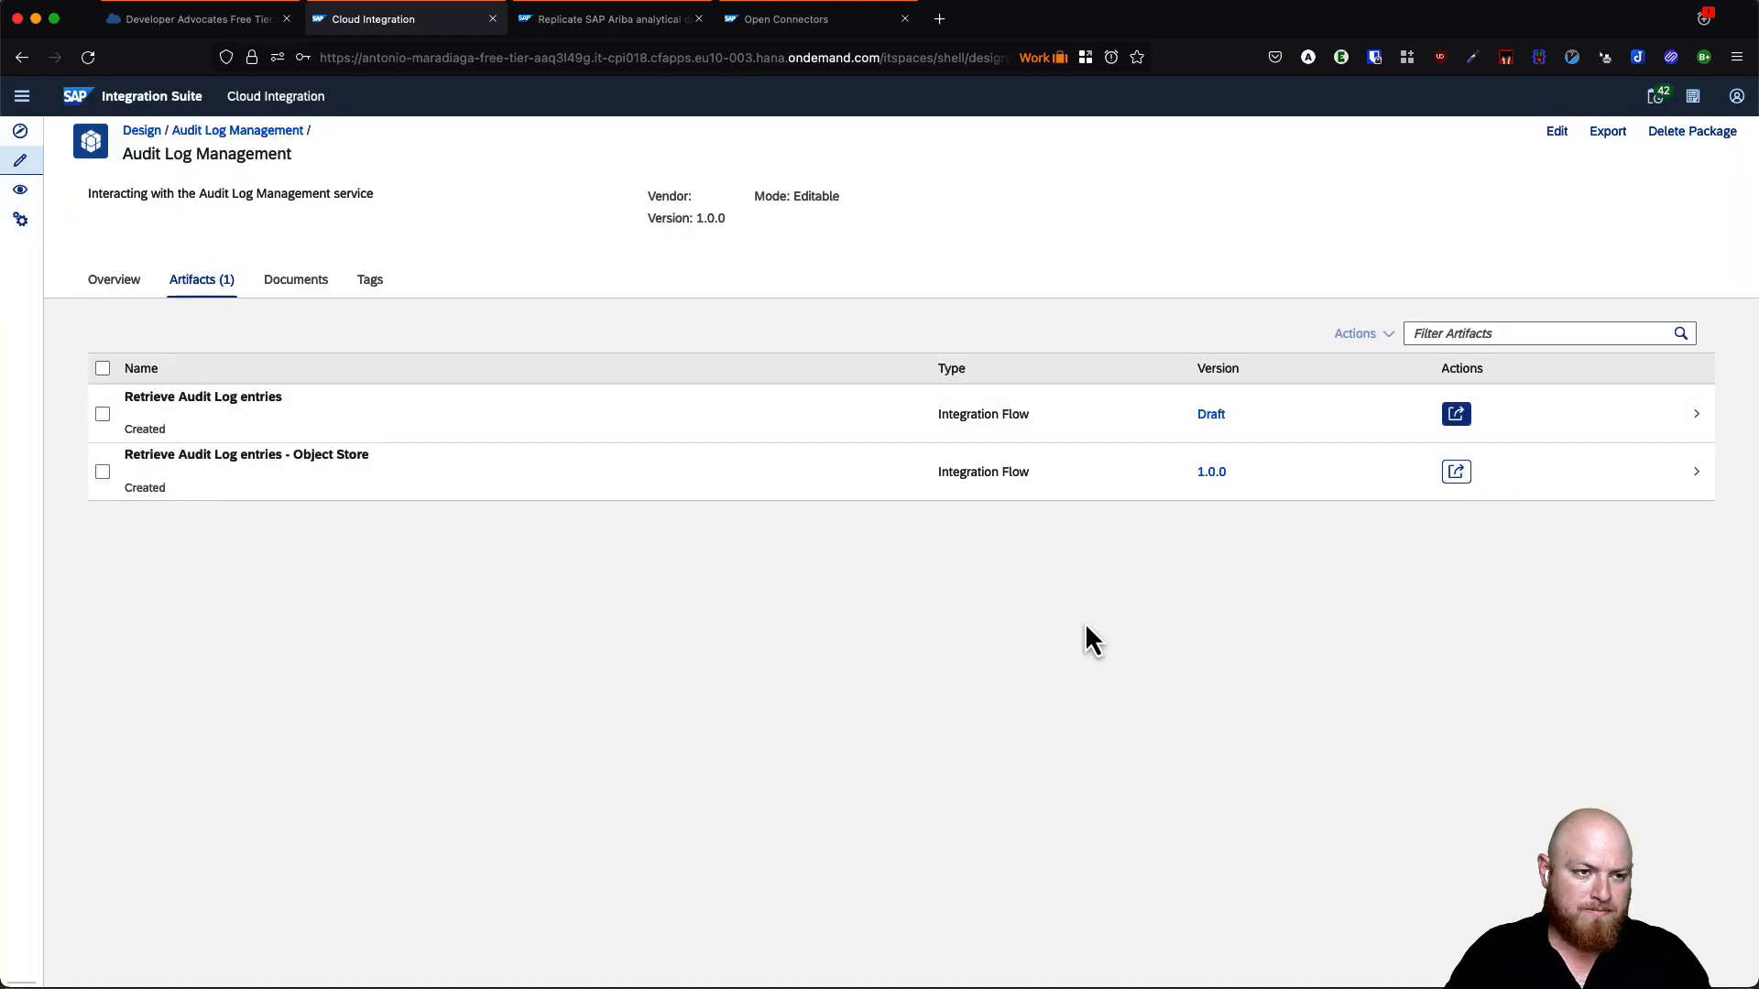
- Open the new Object Store flow and switch it to edit mode
left_click(225, 467)
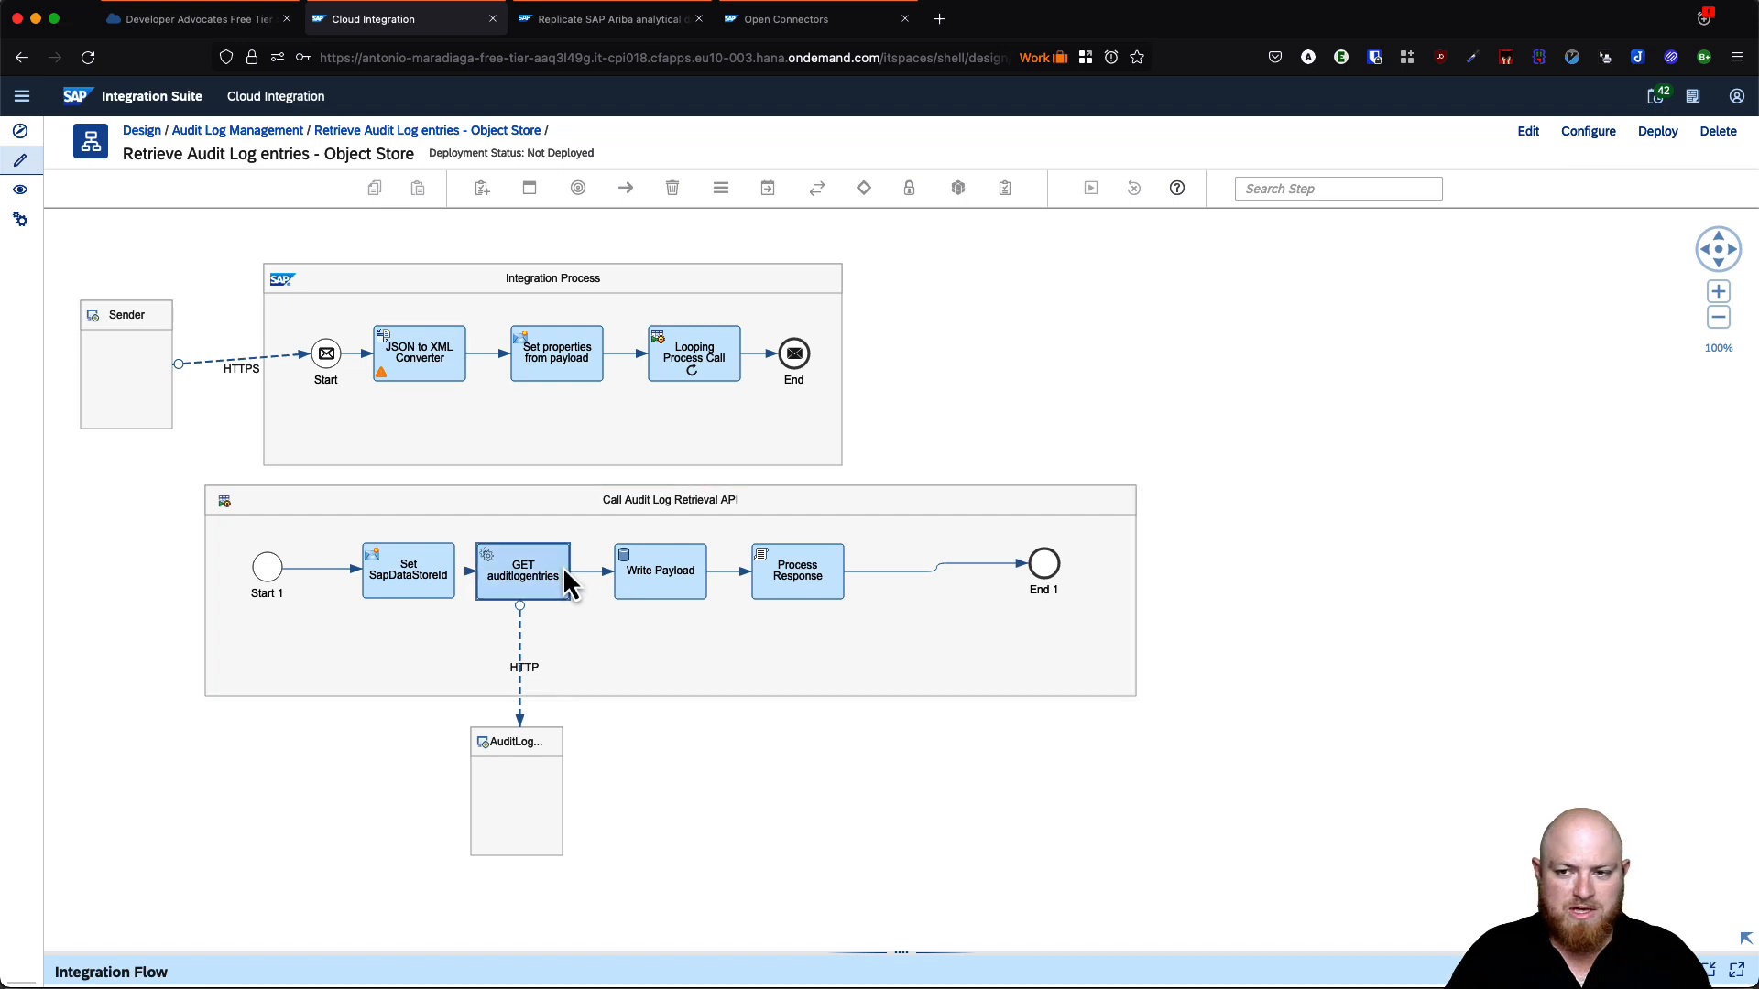
left_click(414, 585)
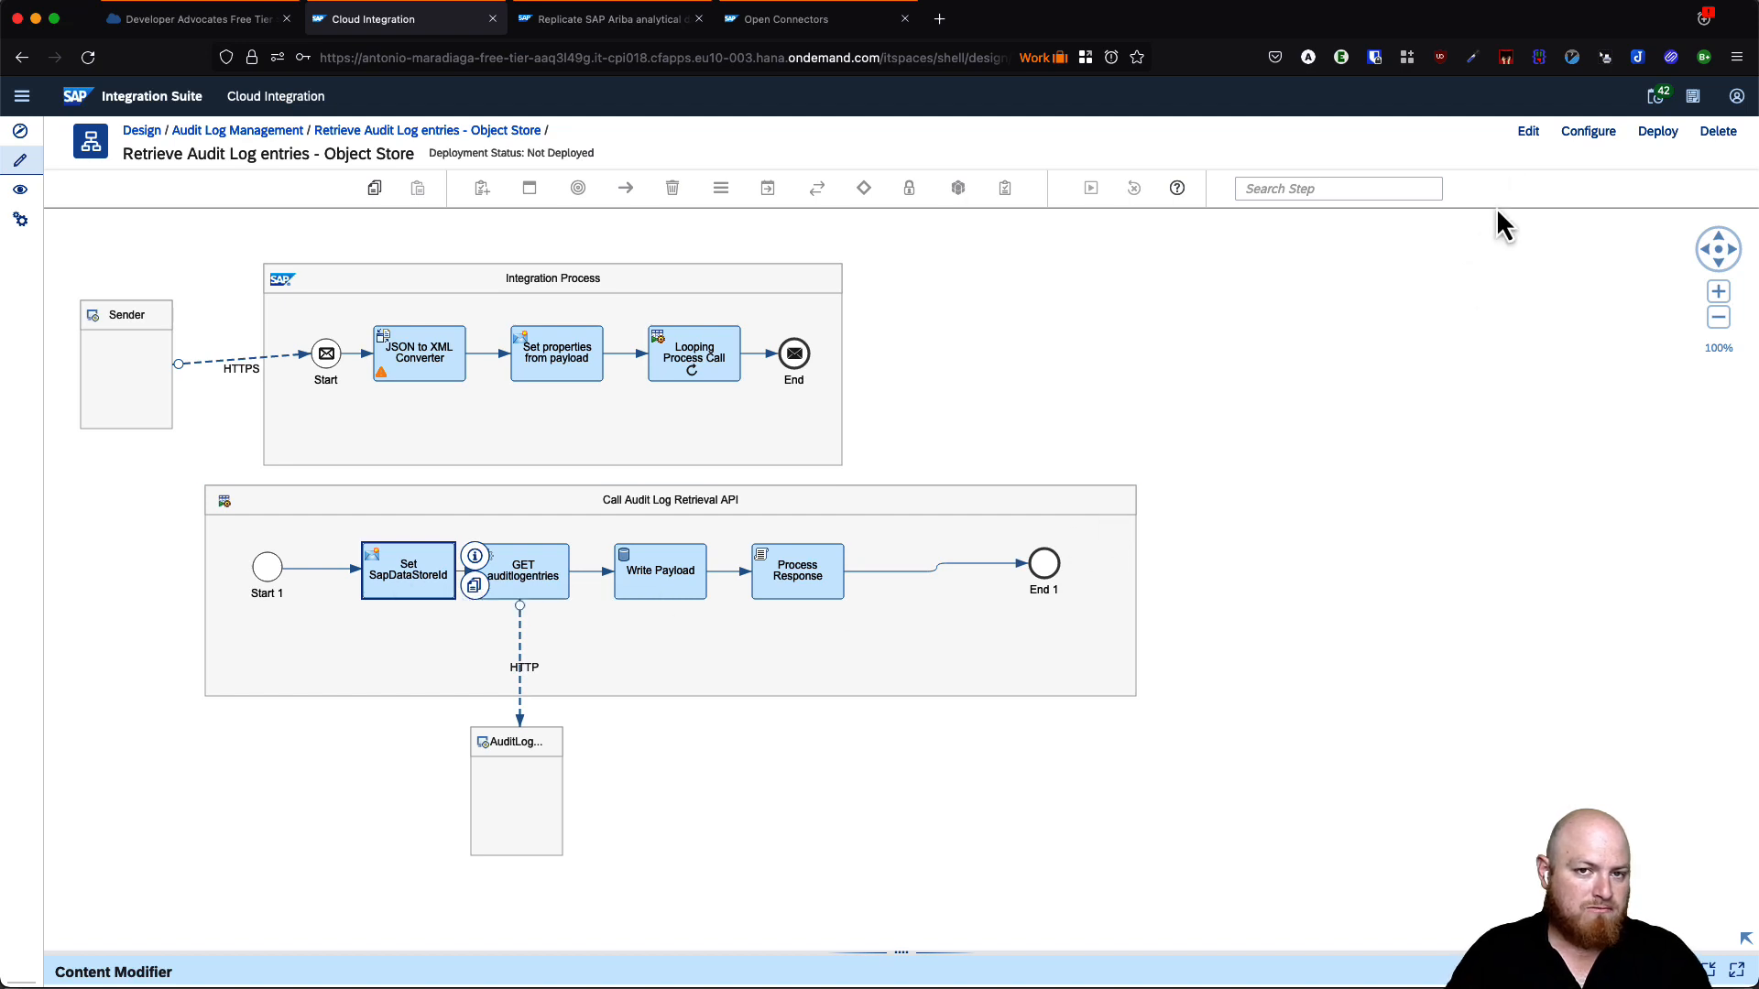
left_click(1527, 131)
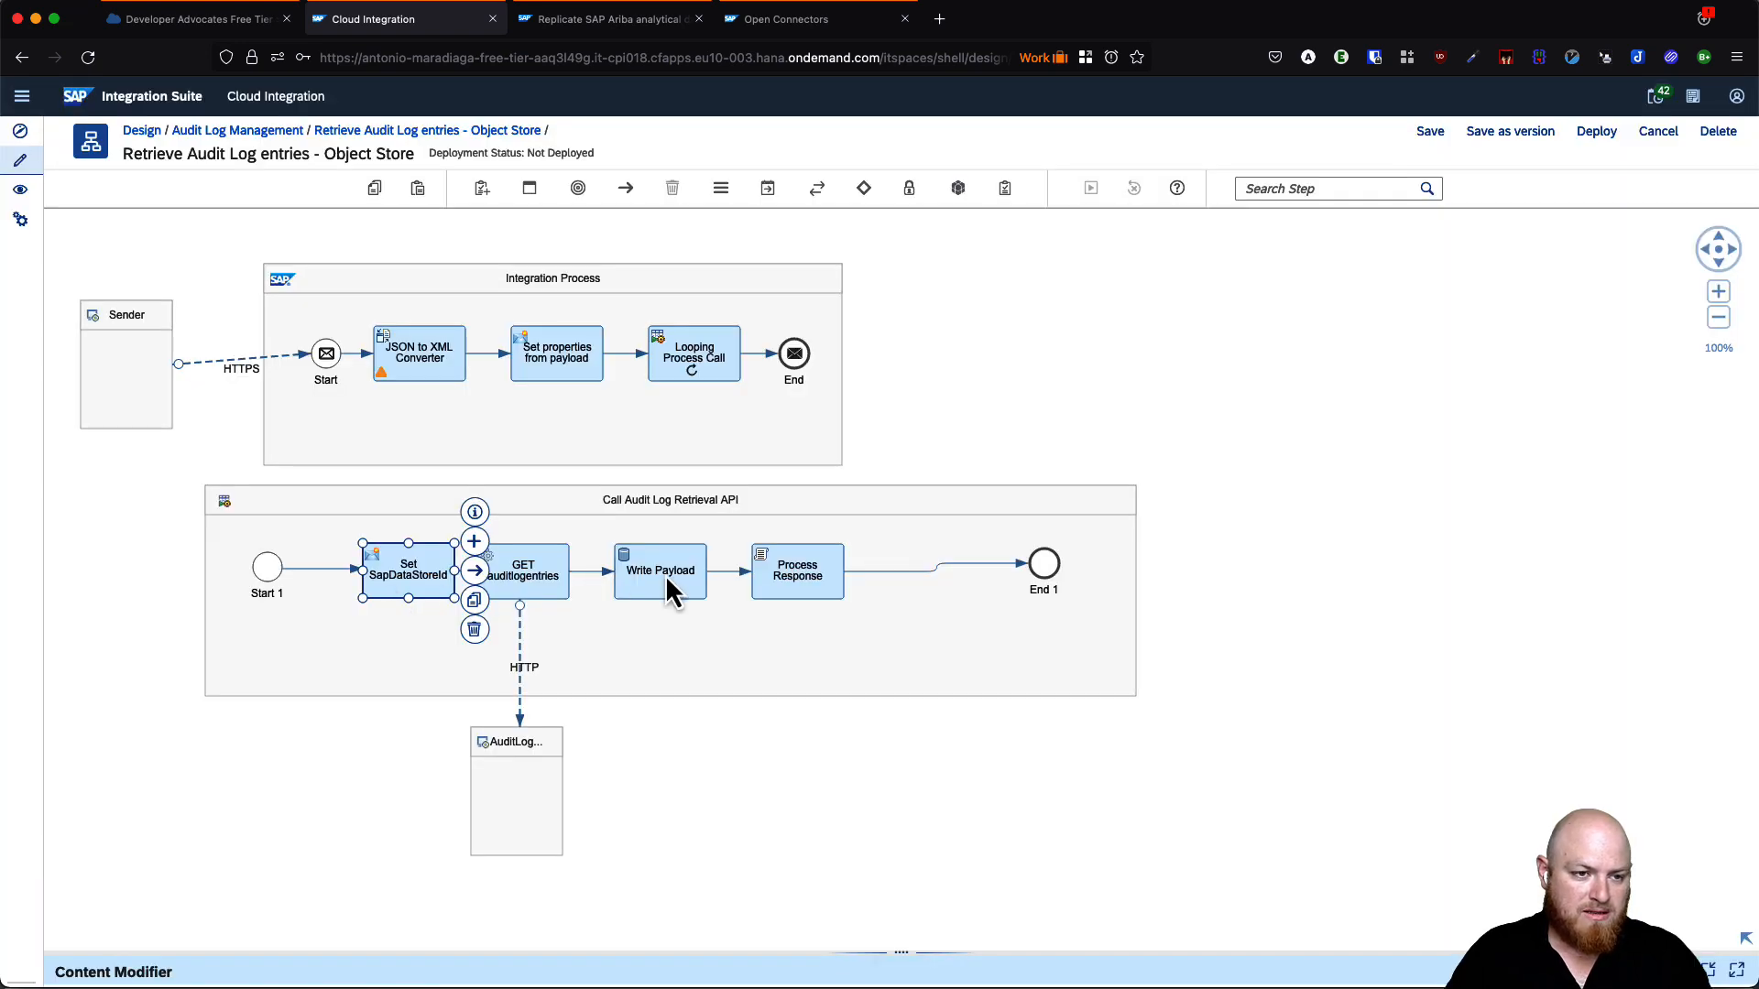
- Delete the Write Payload and Set SapDataStoreId steps from the flow
left_click(665, 577)
left_click(725, 645)
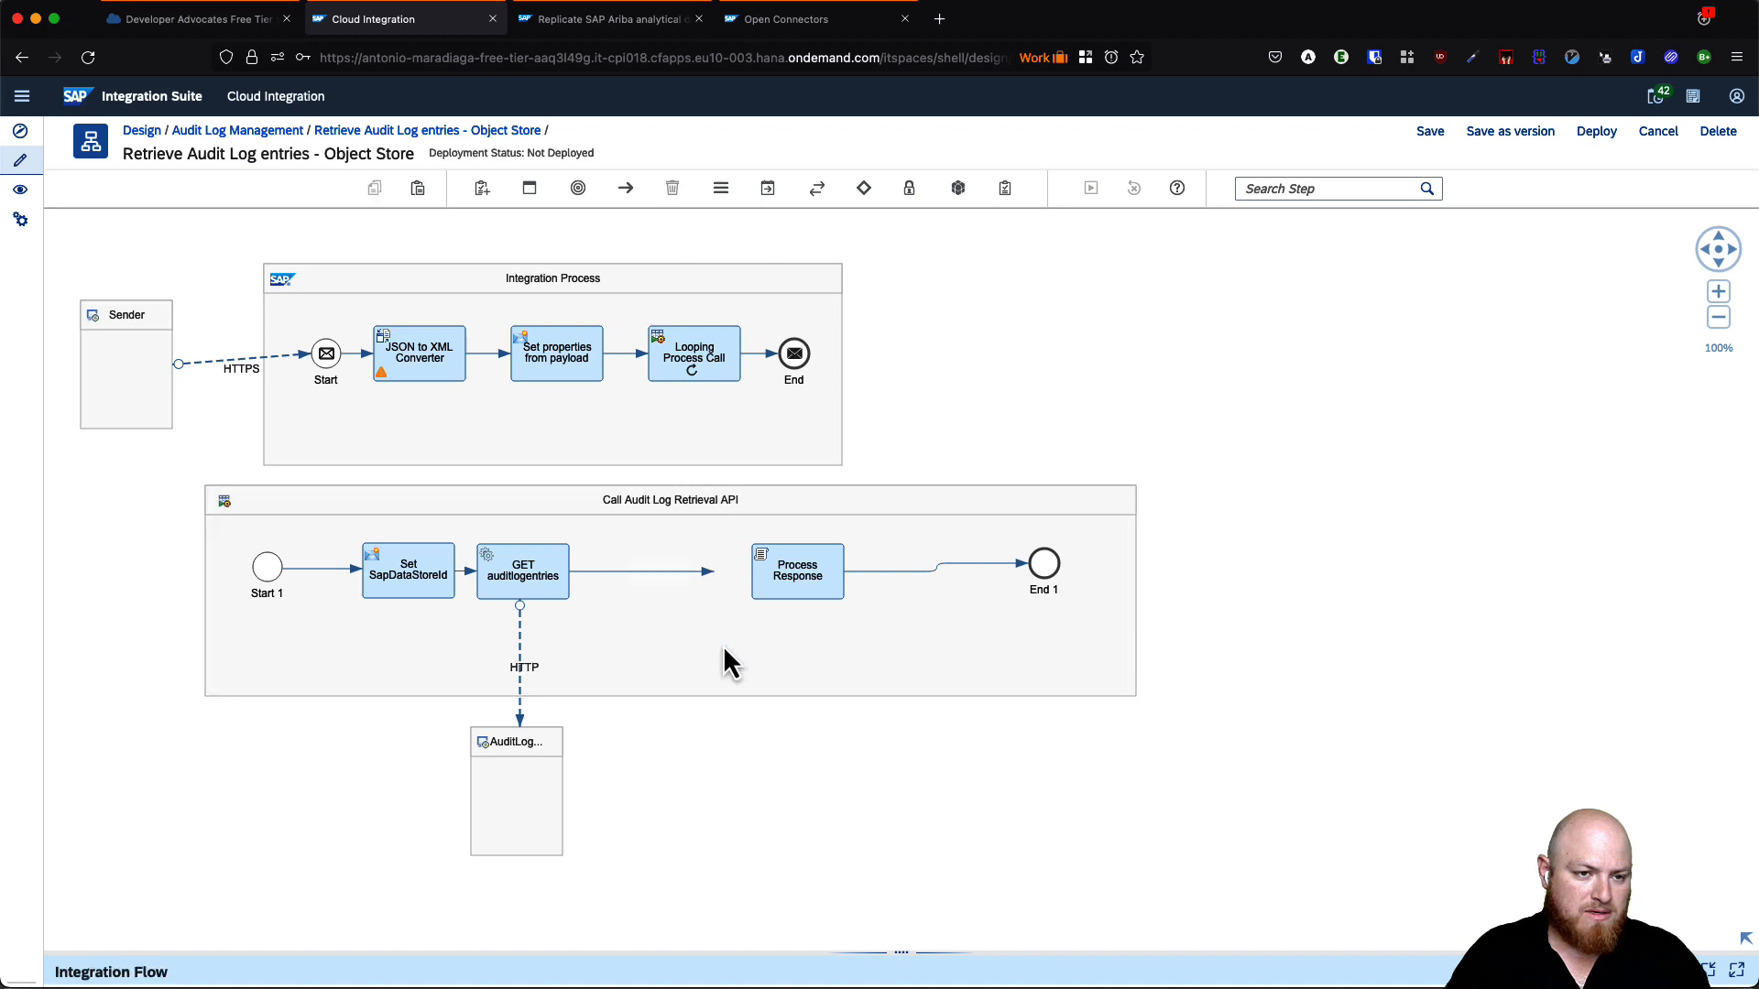
left_click(414, 584)
left_click(473, 644)
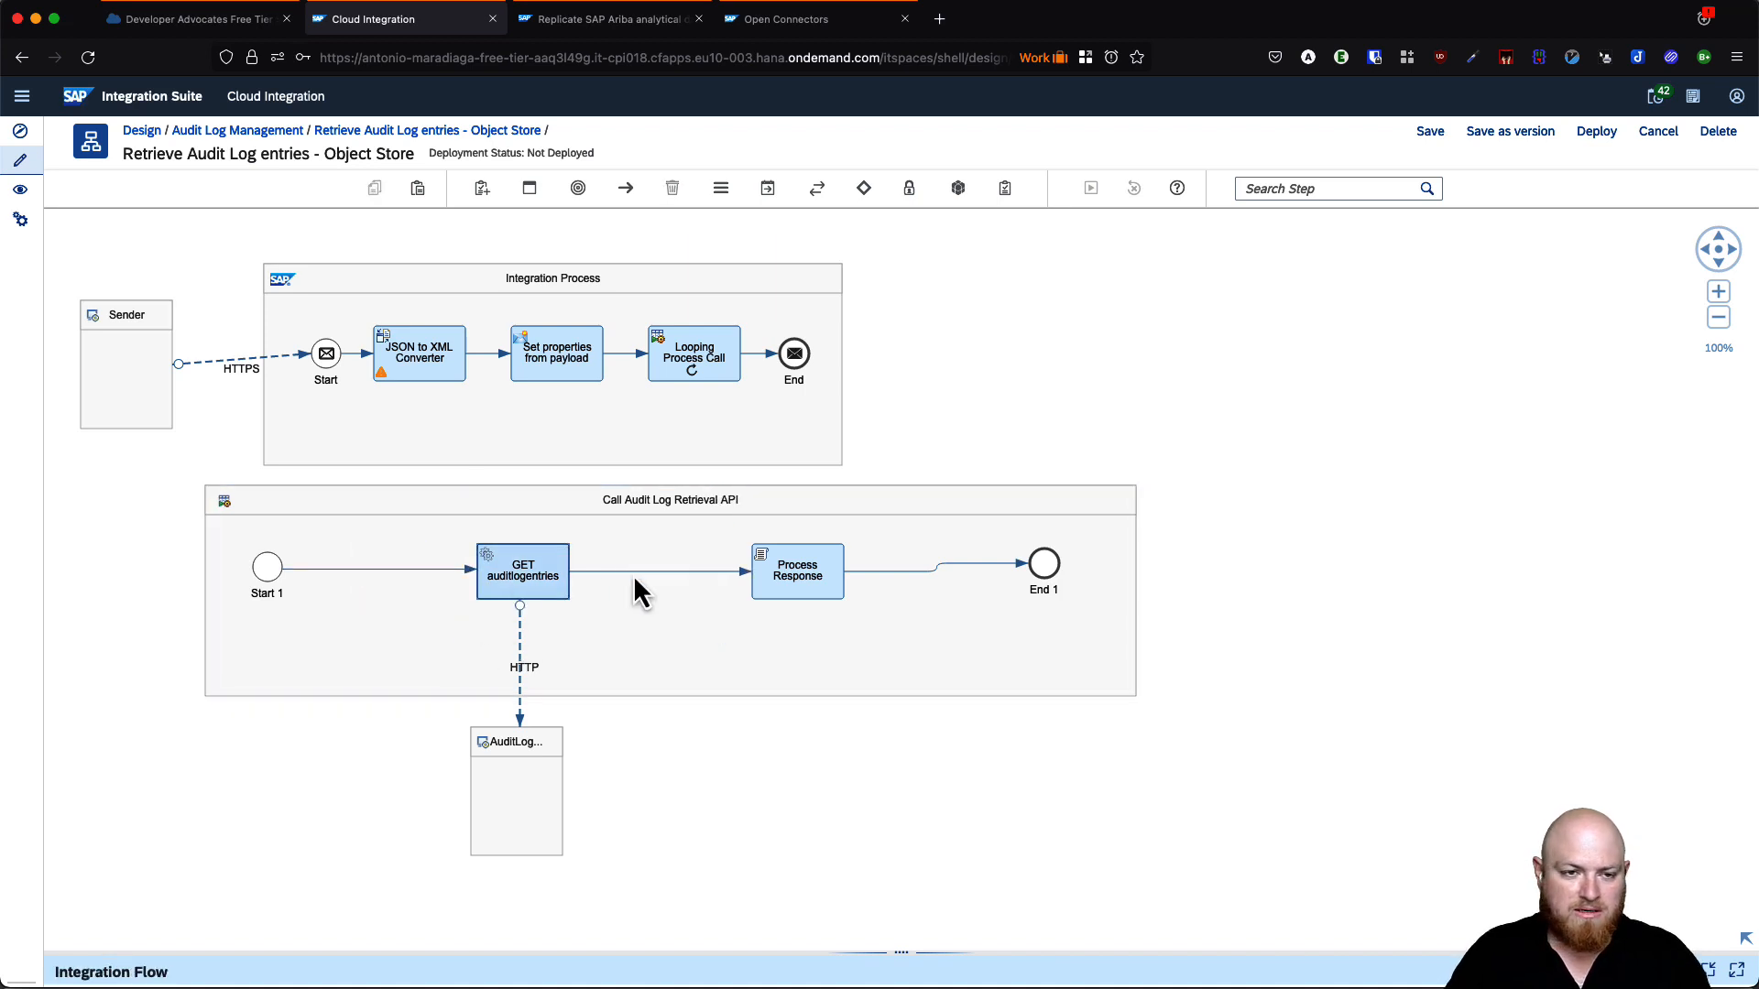
- Widen the Call Audit Log Retrieval API process and show Process Response's script processing settings
left_click(1136, 607)
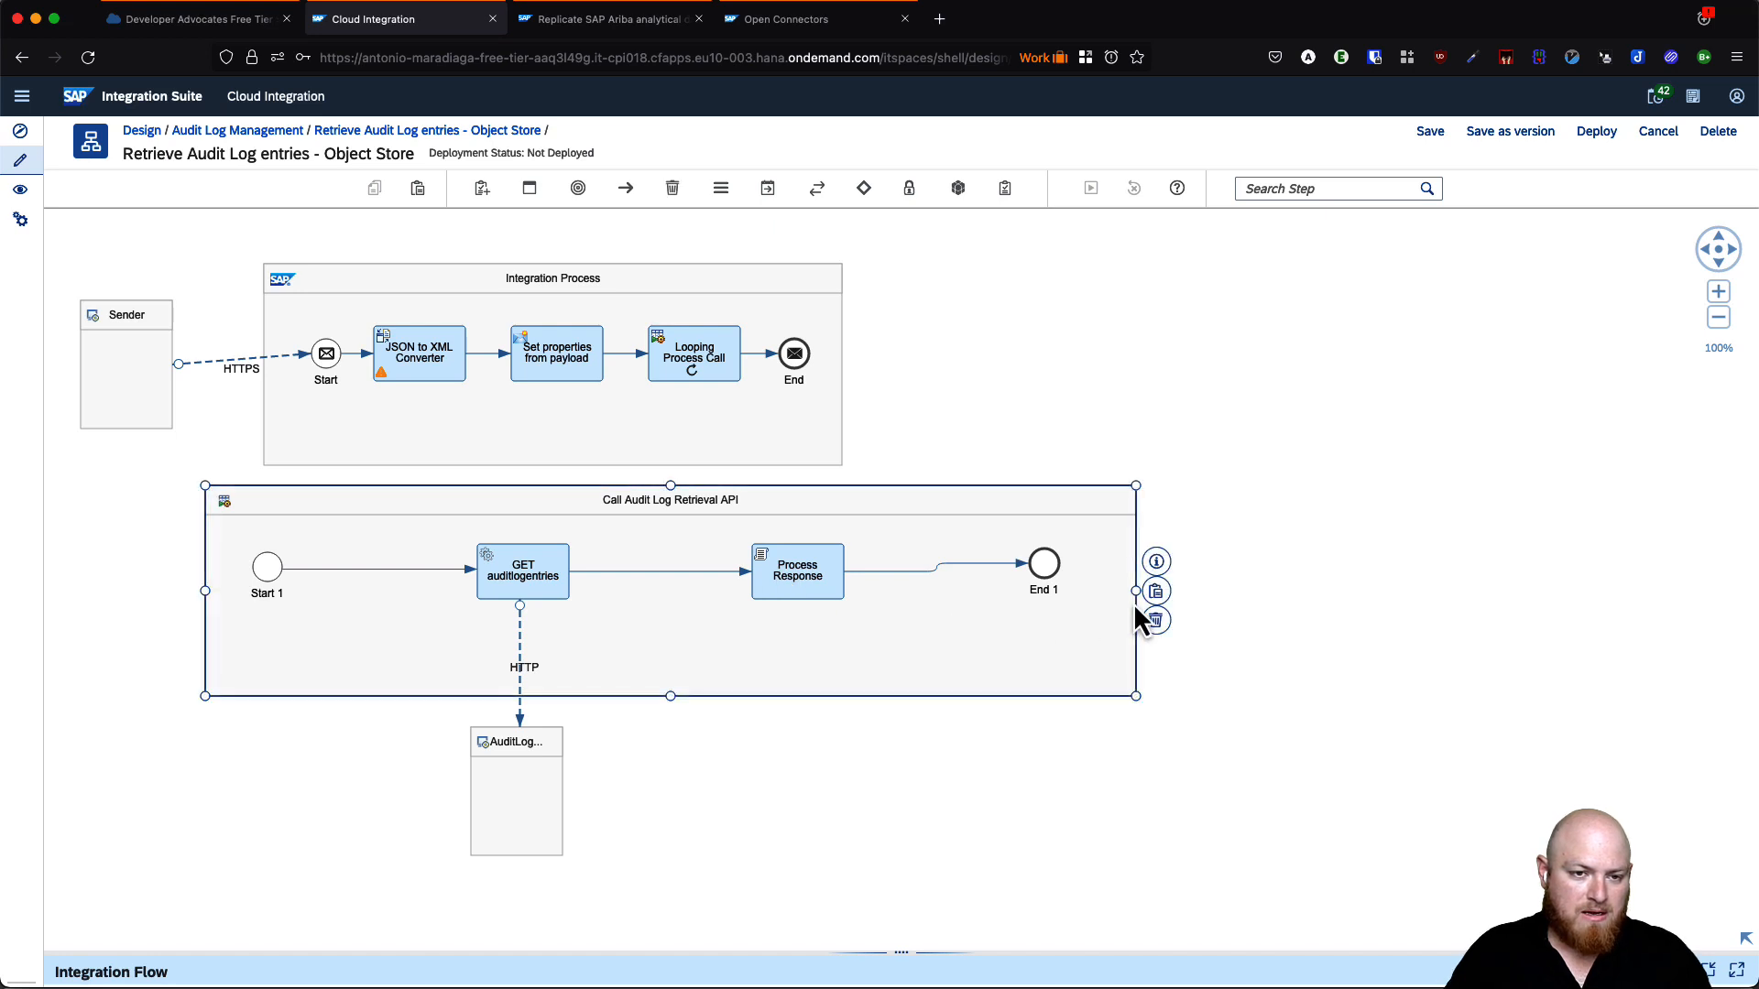
left_click_drag(1137, 597, 1483, 591)
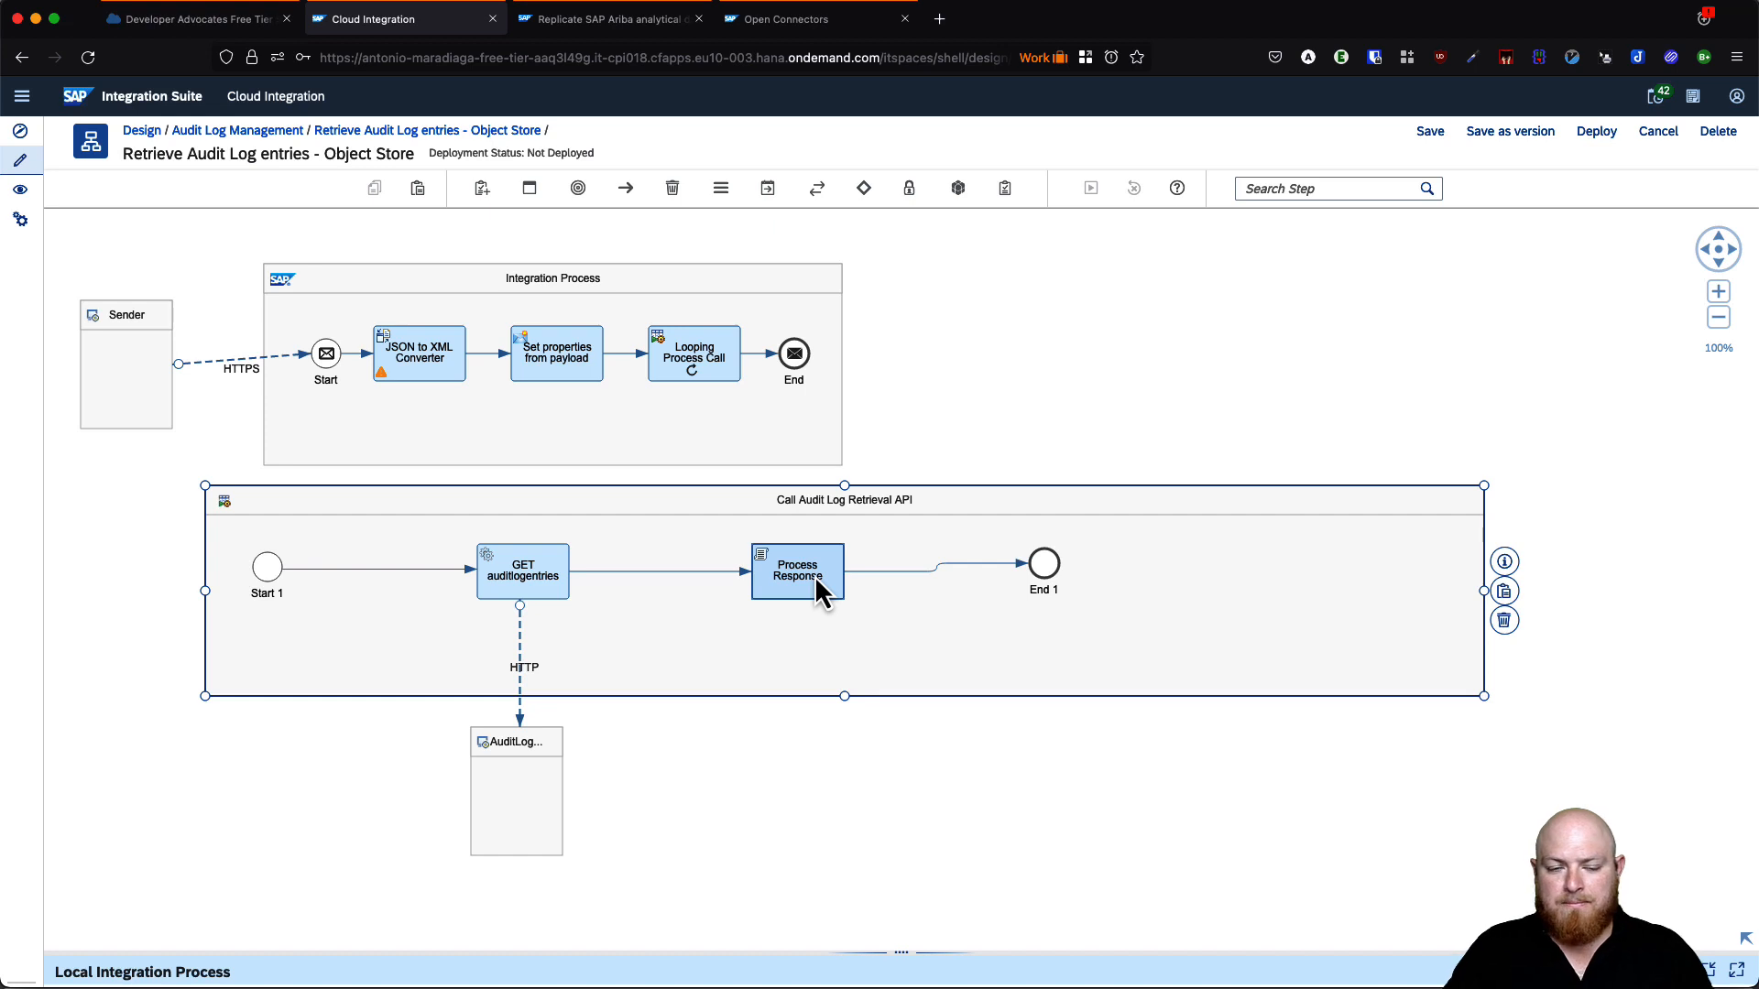
left_click_drag(672, 572, 671, 573)
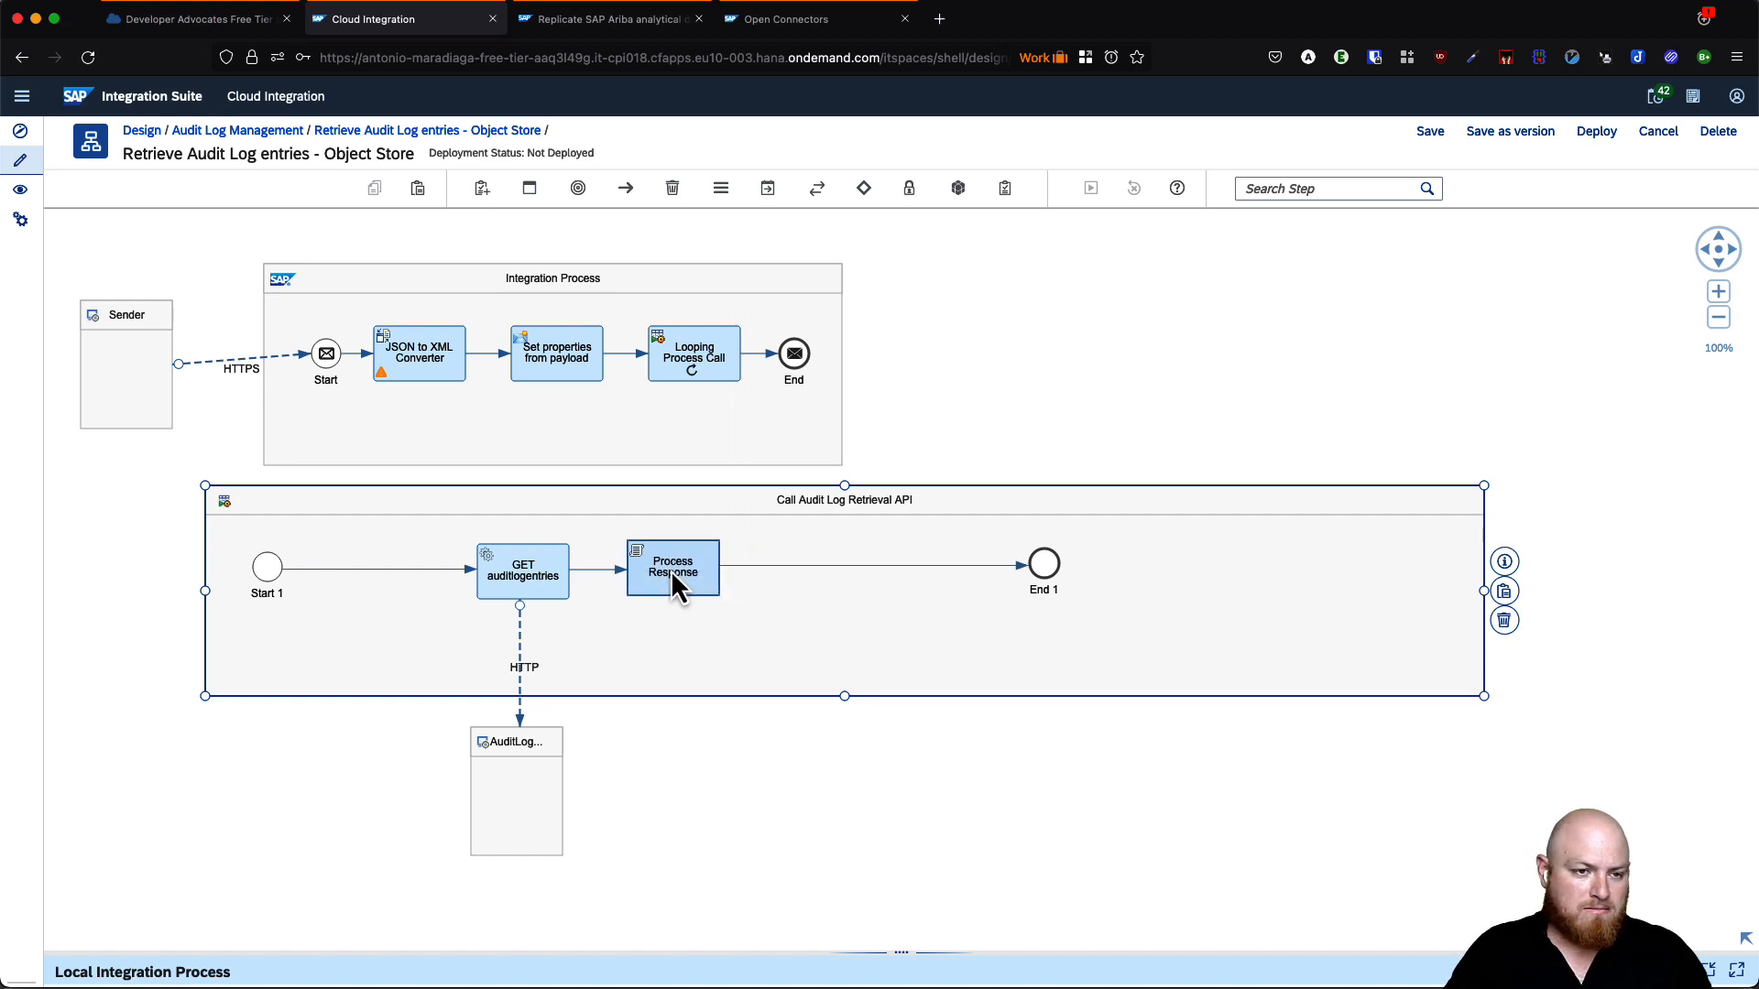
left_click(694, 582)
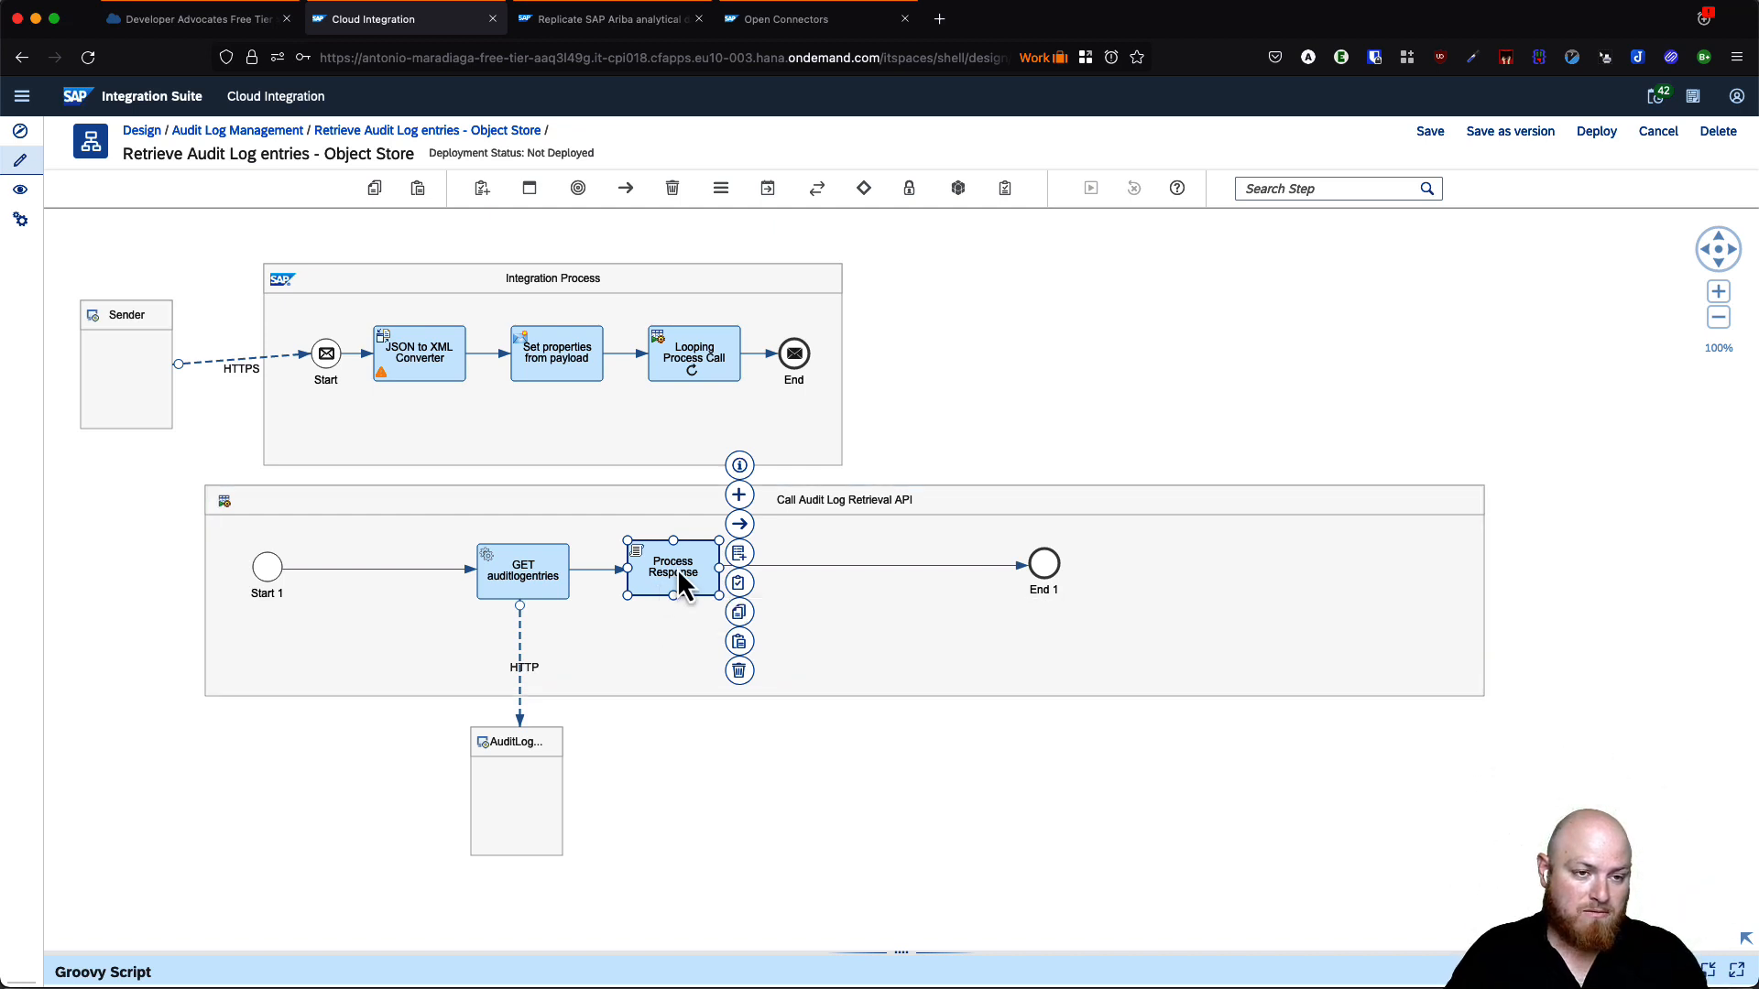
left_click_drag(852, 951, 747, 742)
left_click(197, 763)
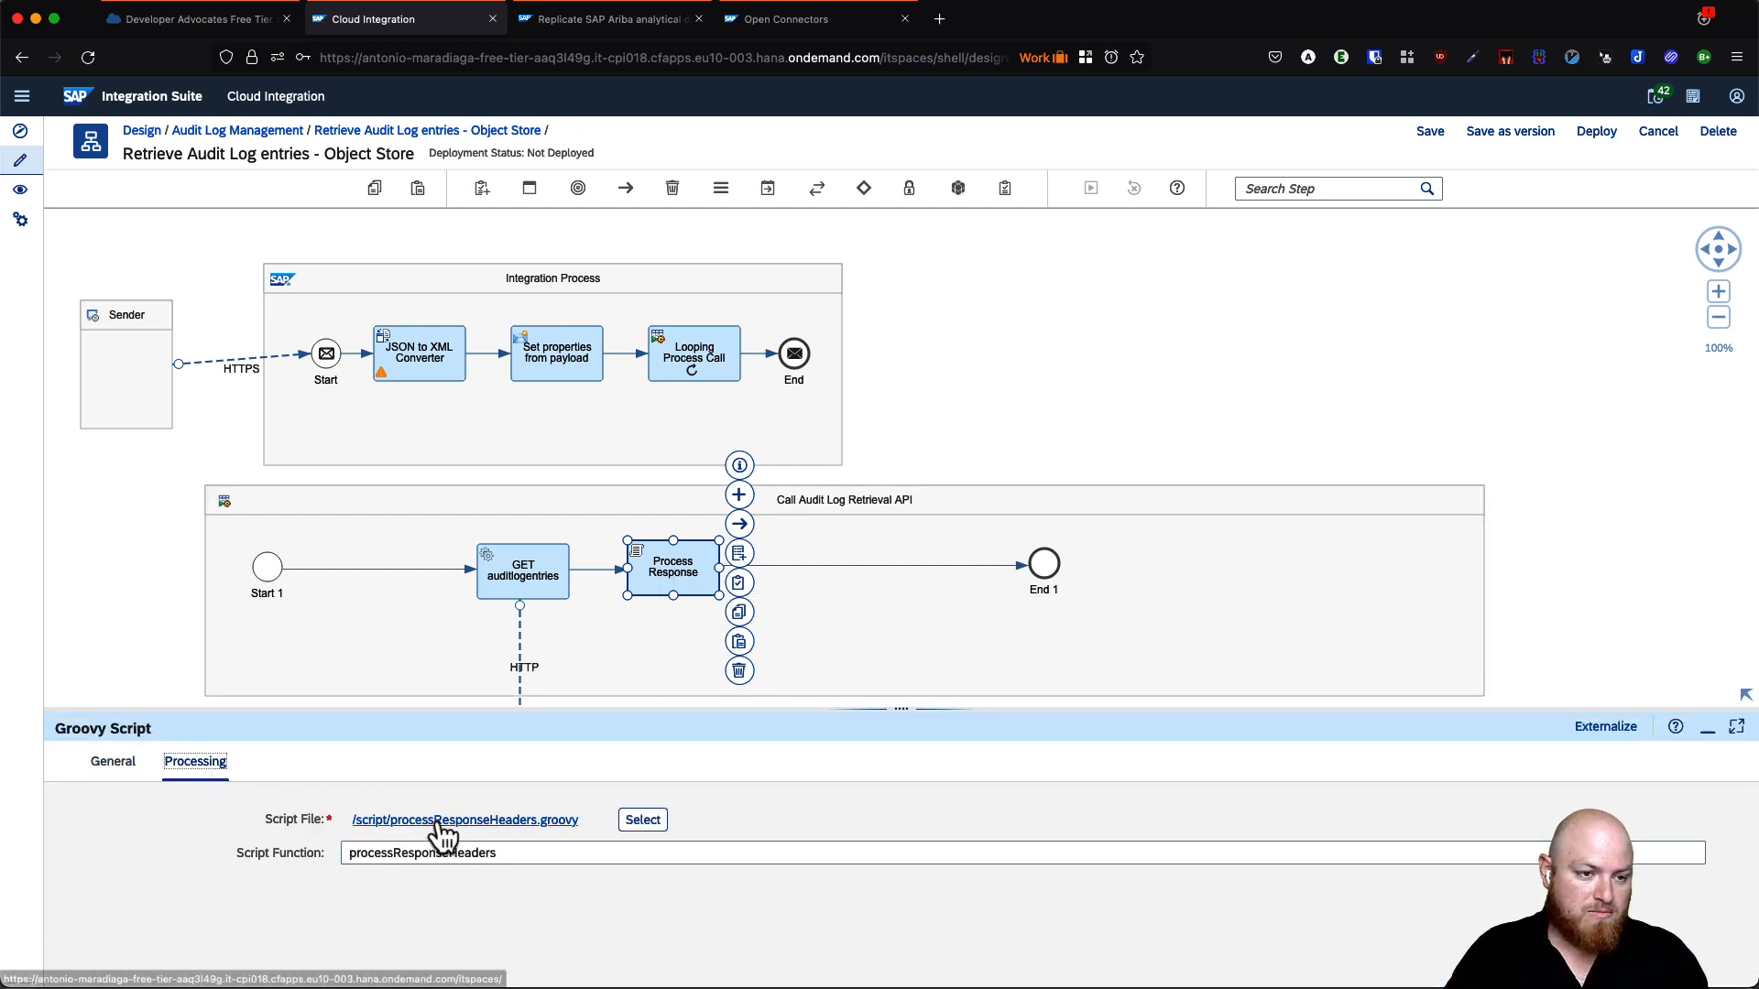
left_click(454, 822)
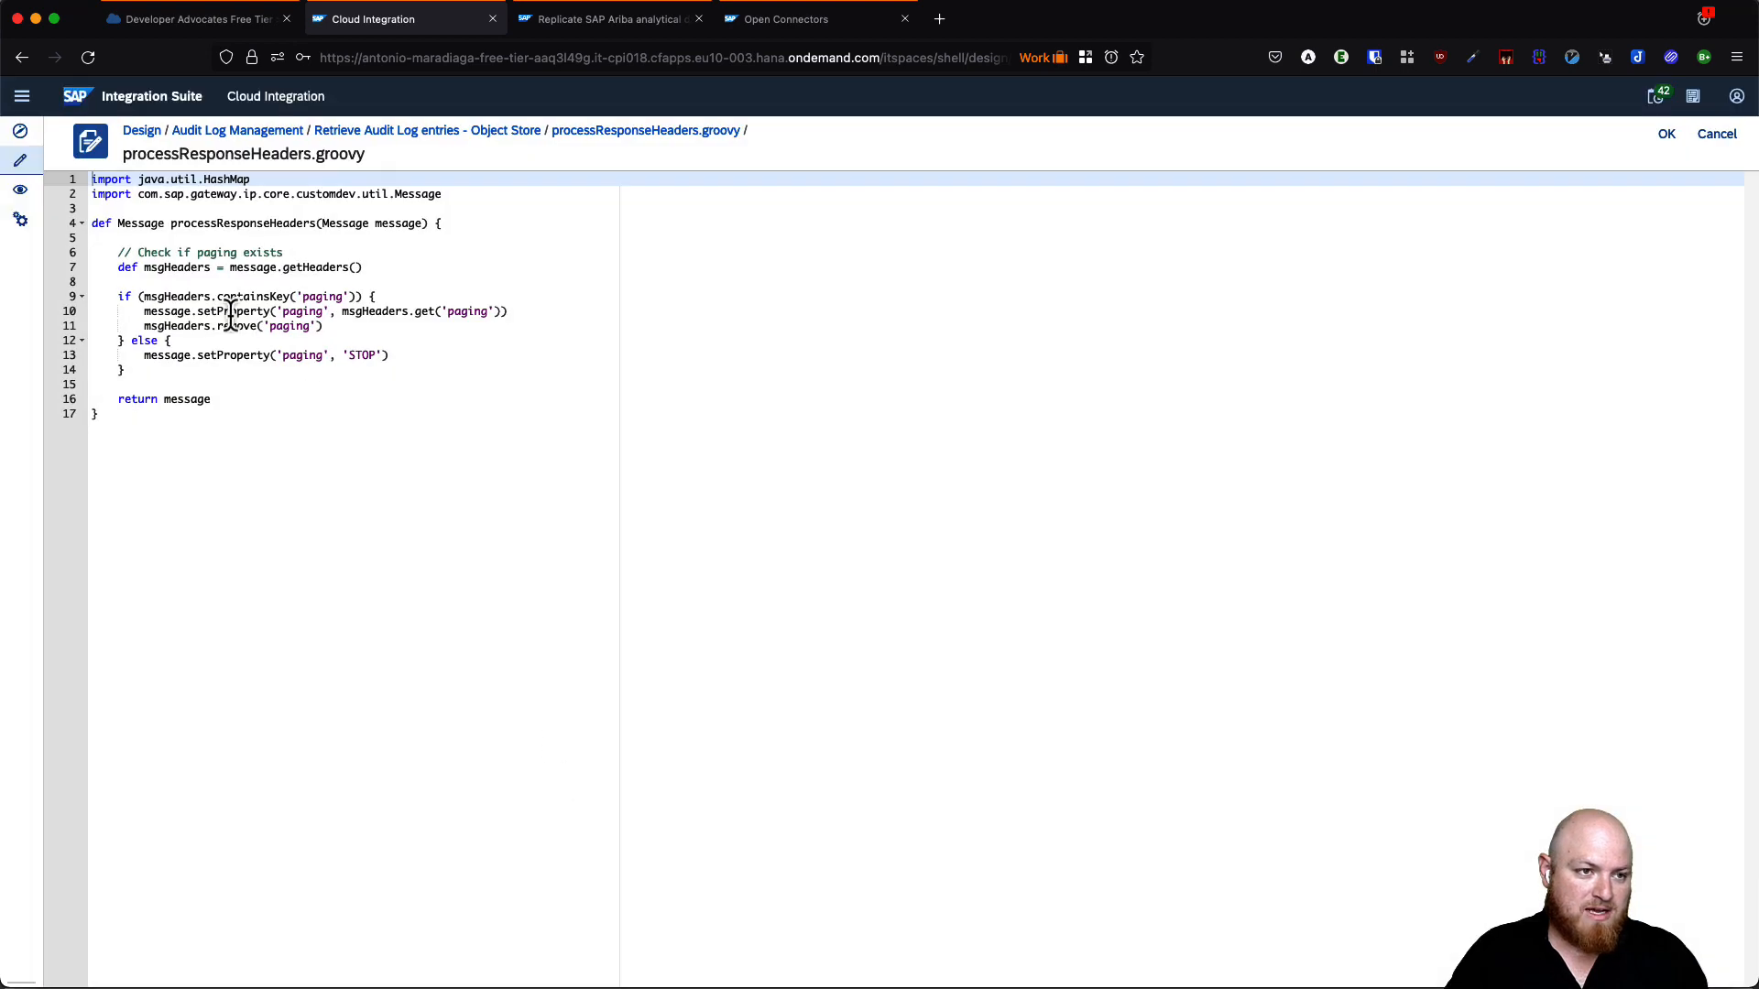
left_click_drag(230, 282, 366, 373)
double_click(311, 297)
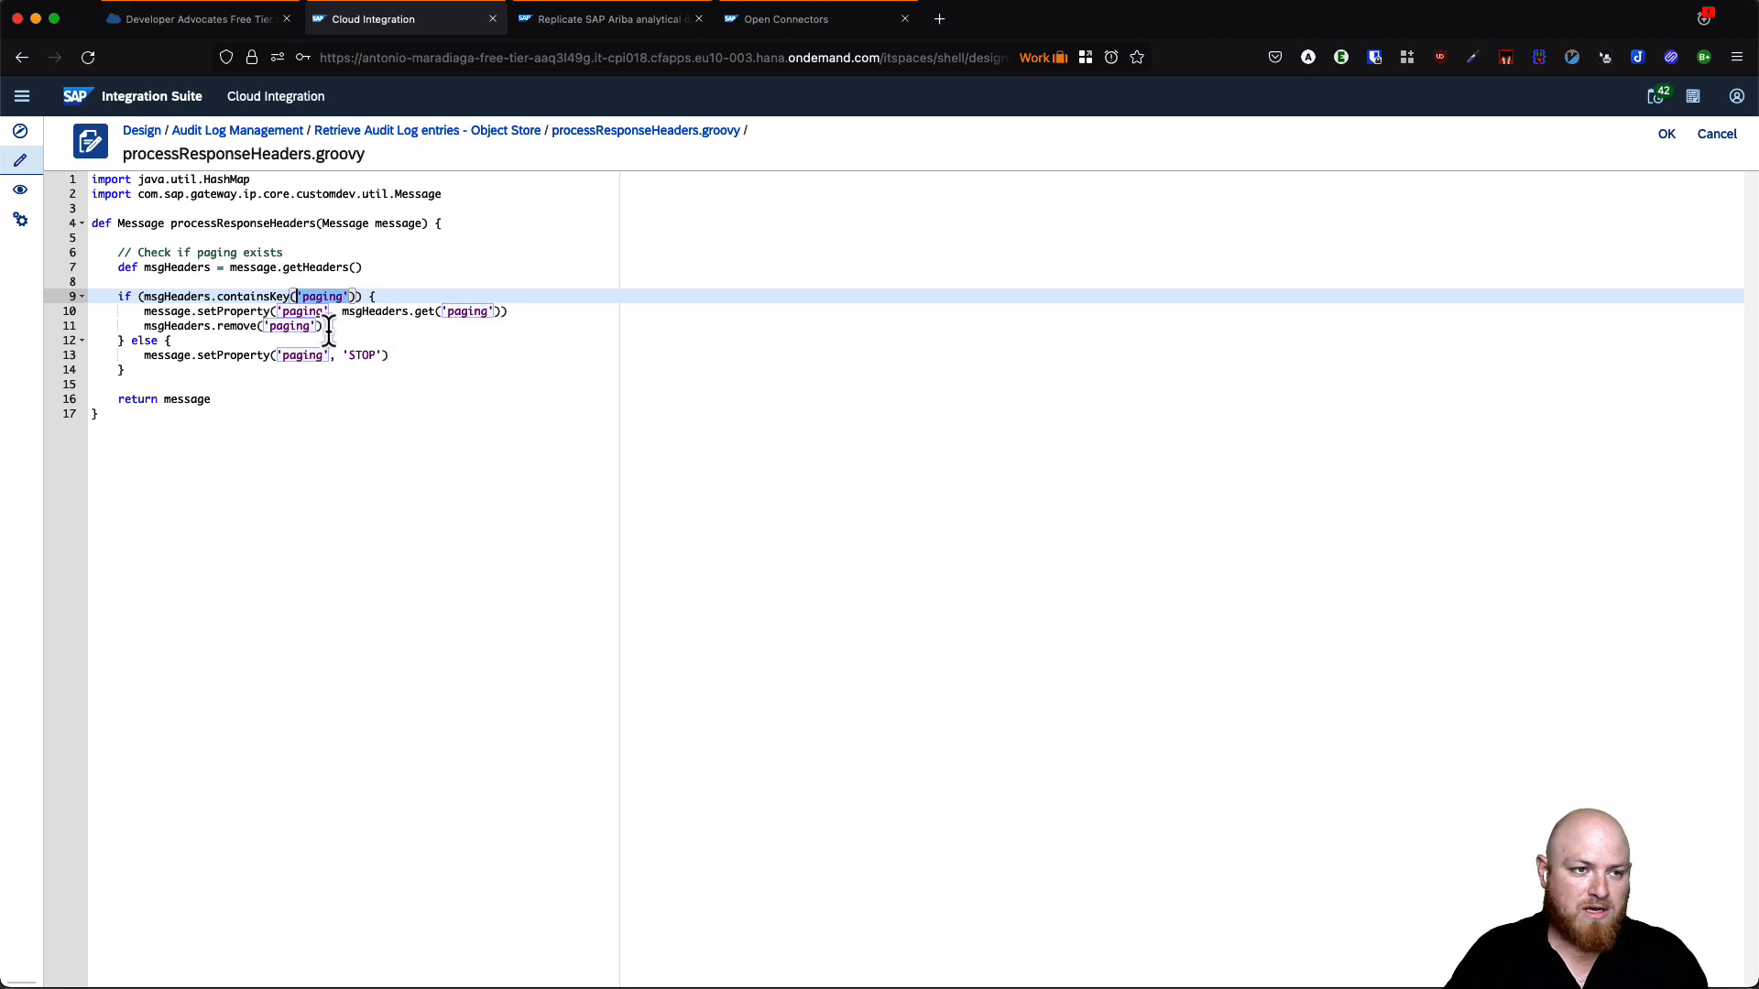
left_click(1714, 136)
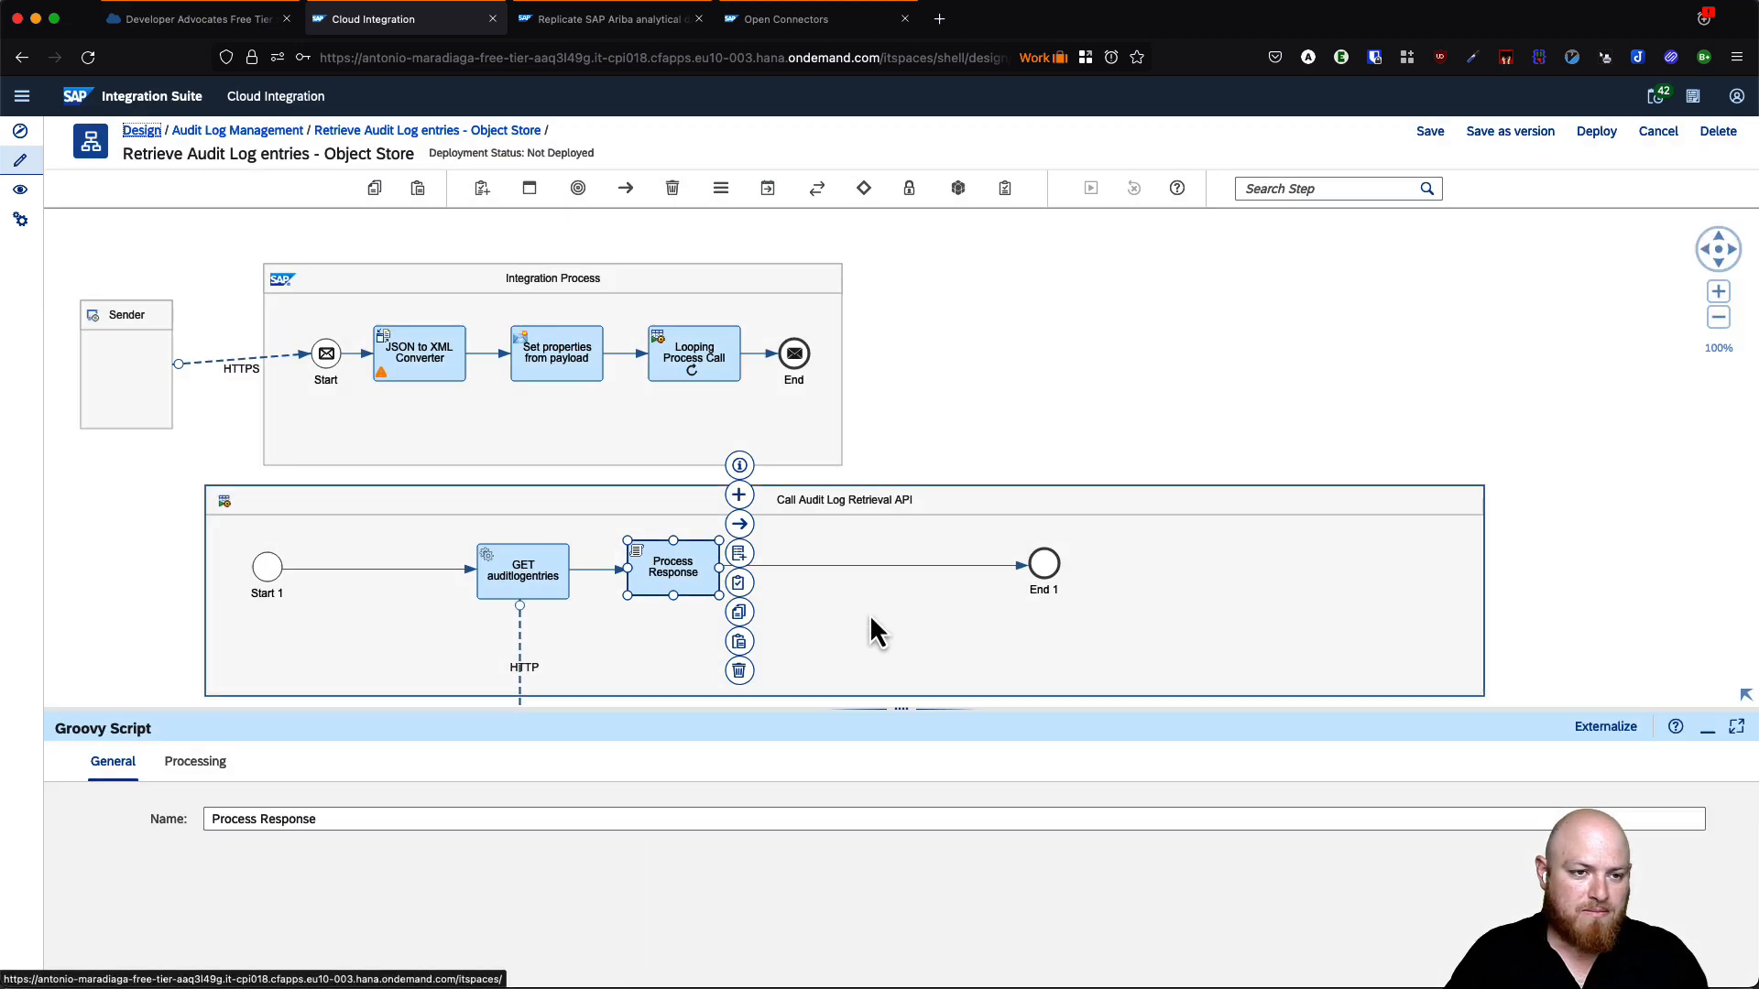
left_click(809, 19)
- Expand POST /files and select its generated multipart/form-data curl command
scroll(701, 405, "up", 5)
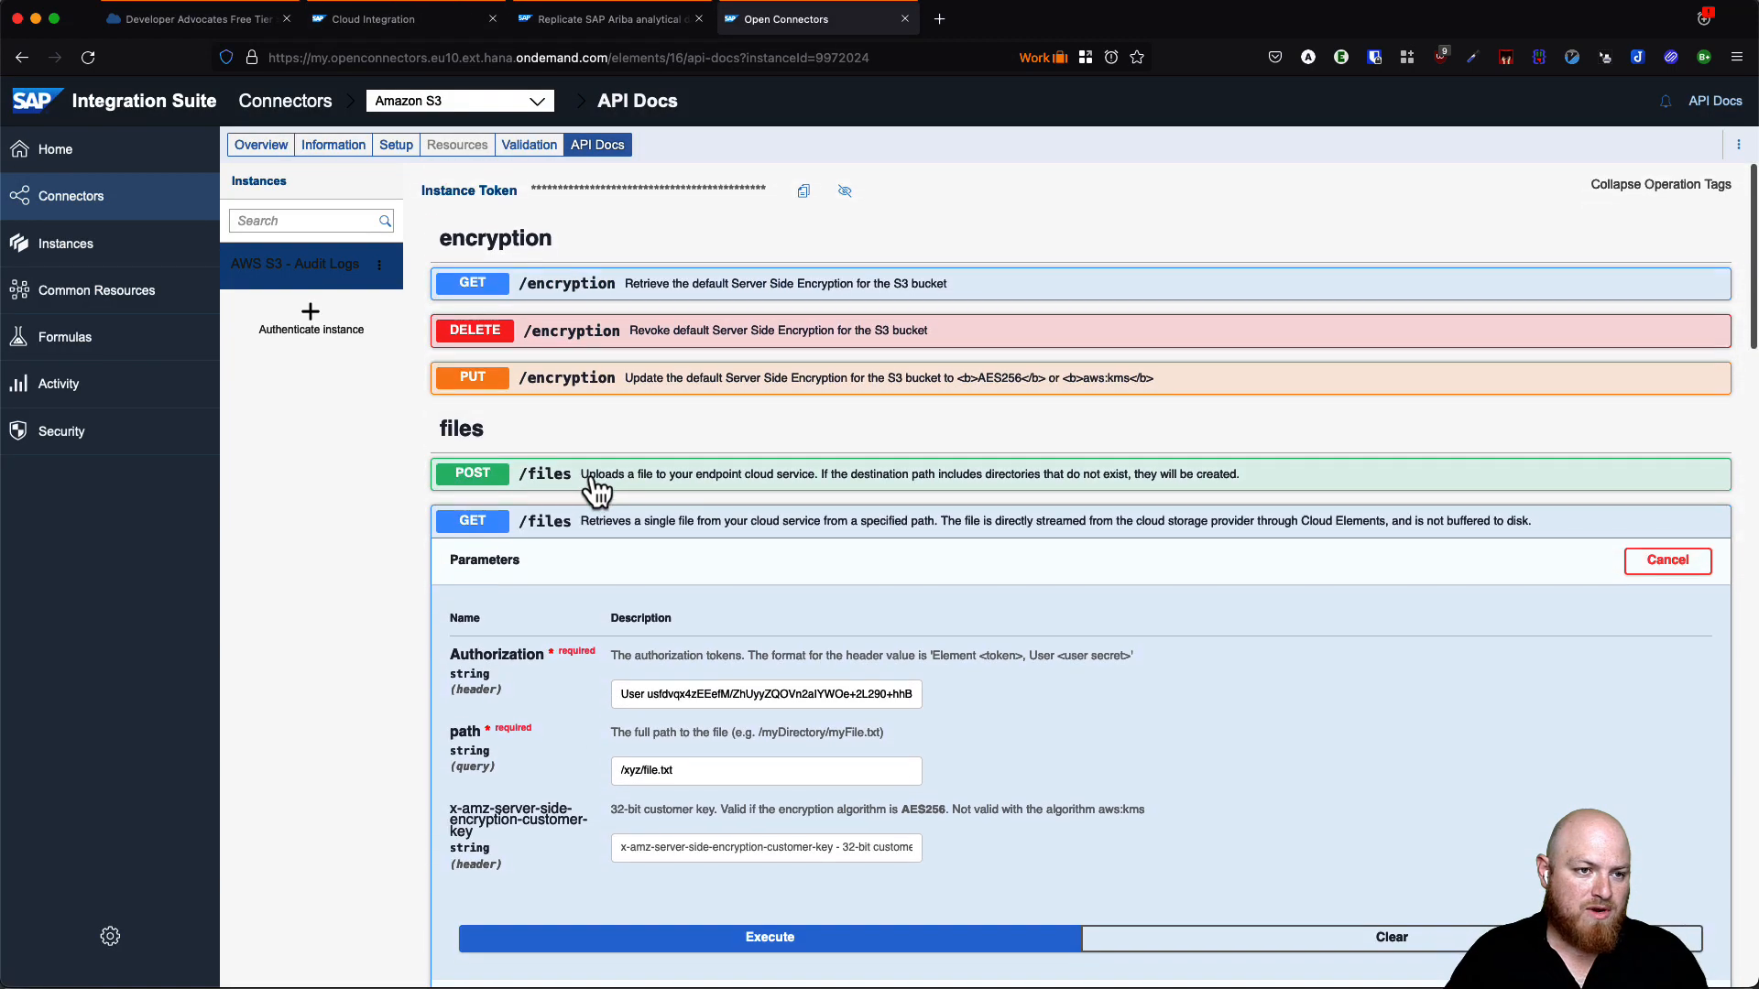
left_click(740, 490)
scroll(746, 494, "down", 15)
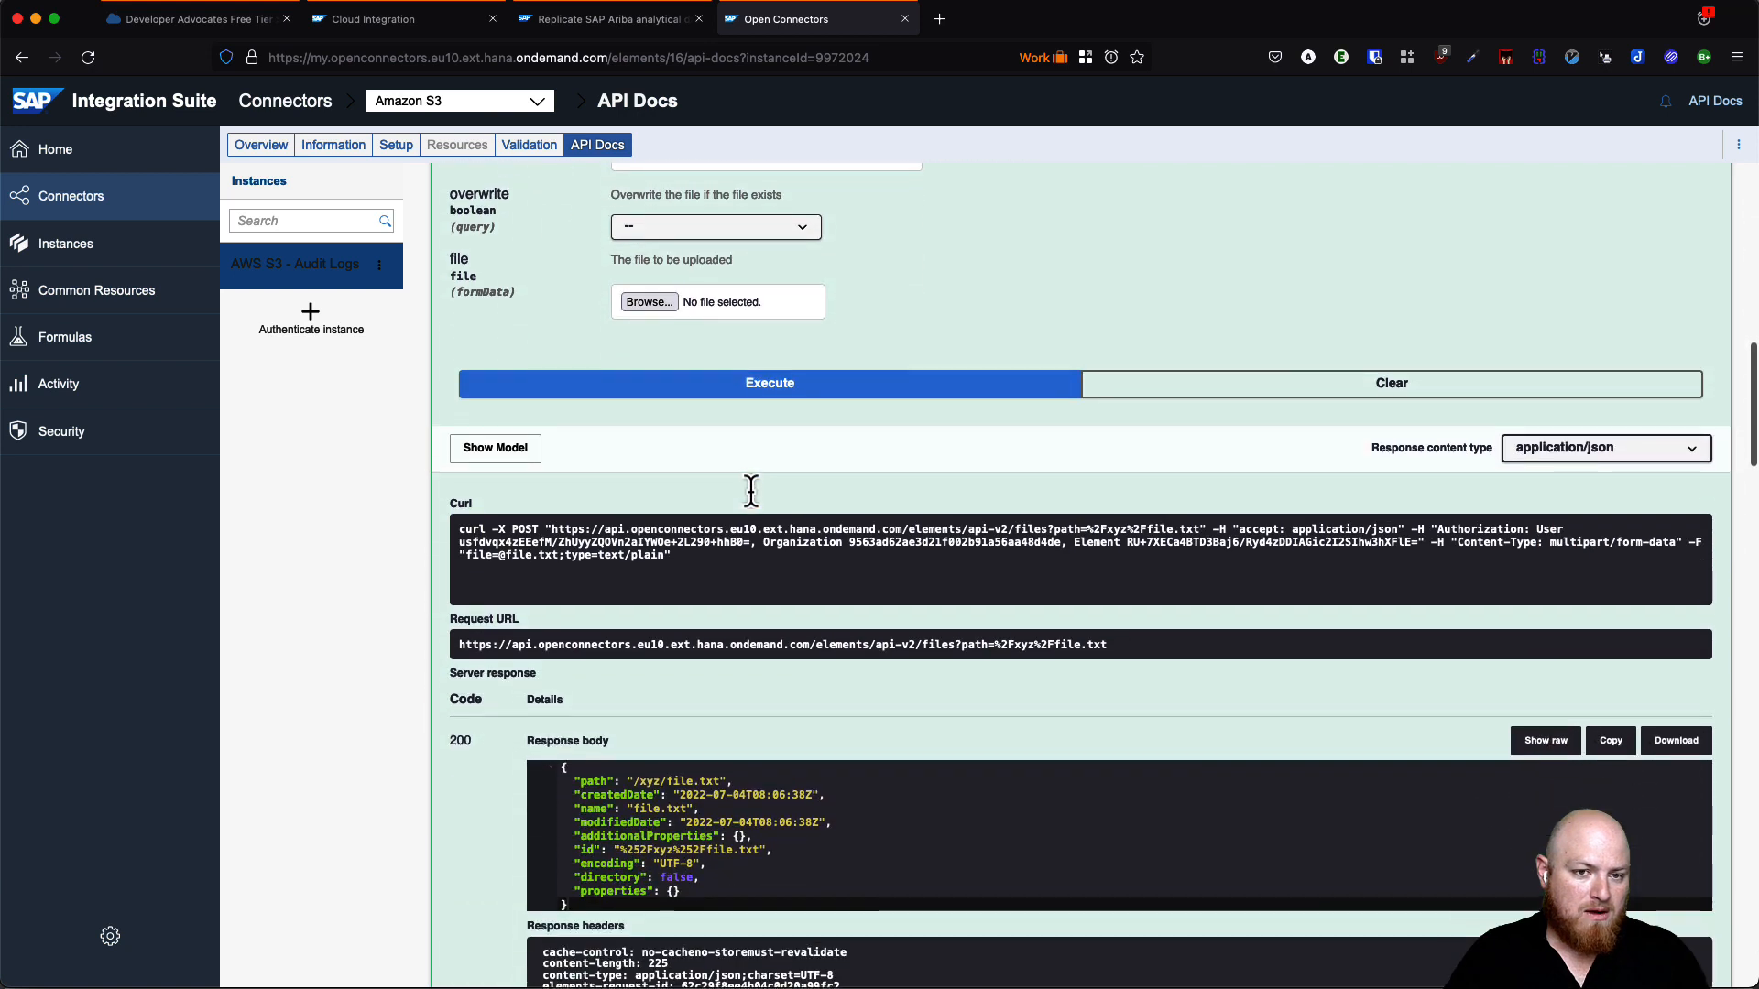
triple_click(1566, 546)
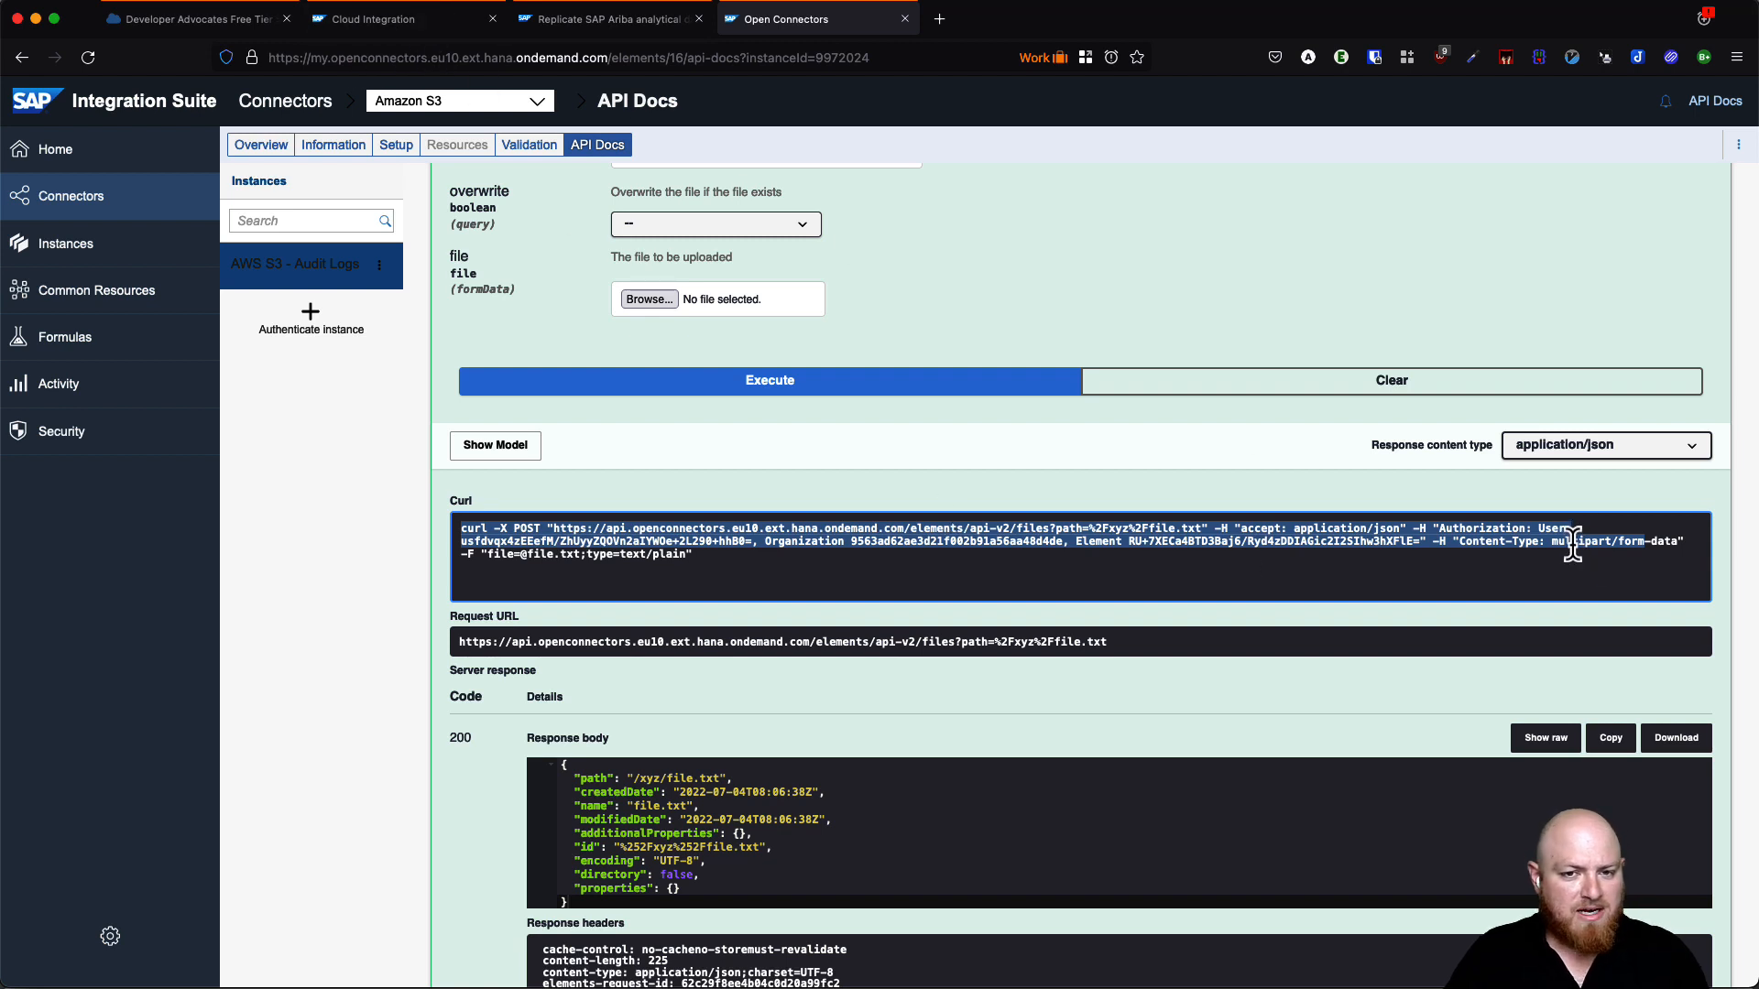
left_click(612, 19)
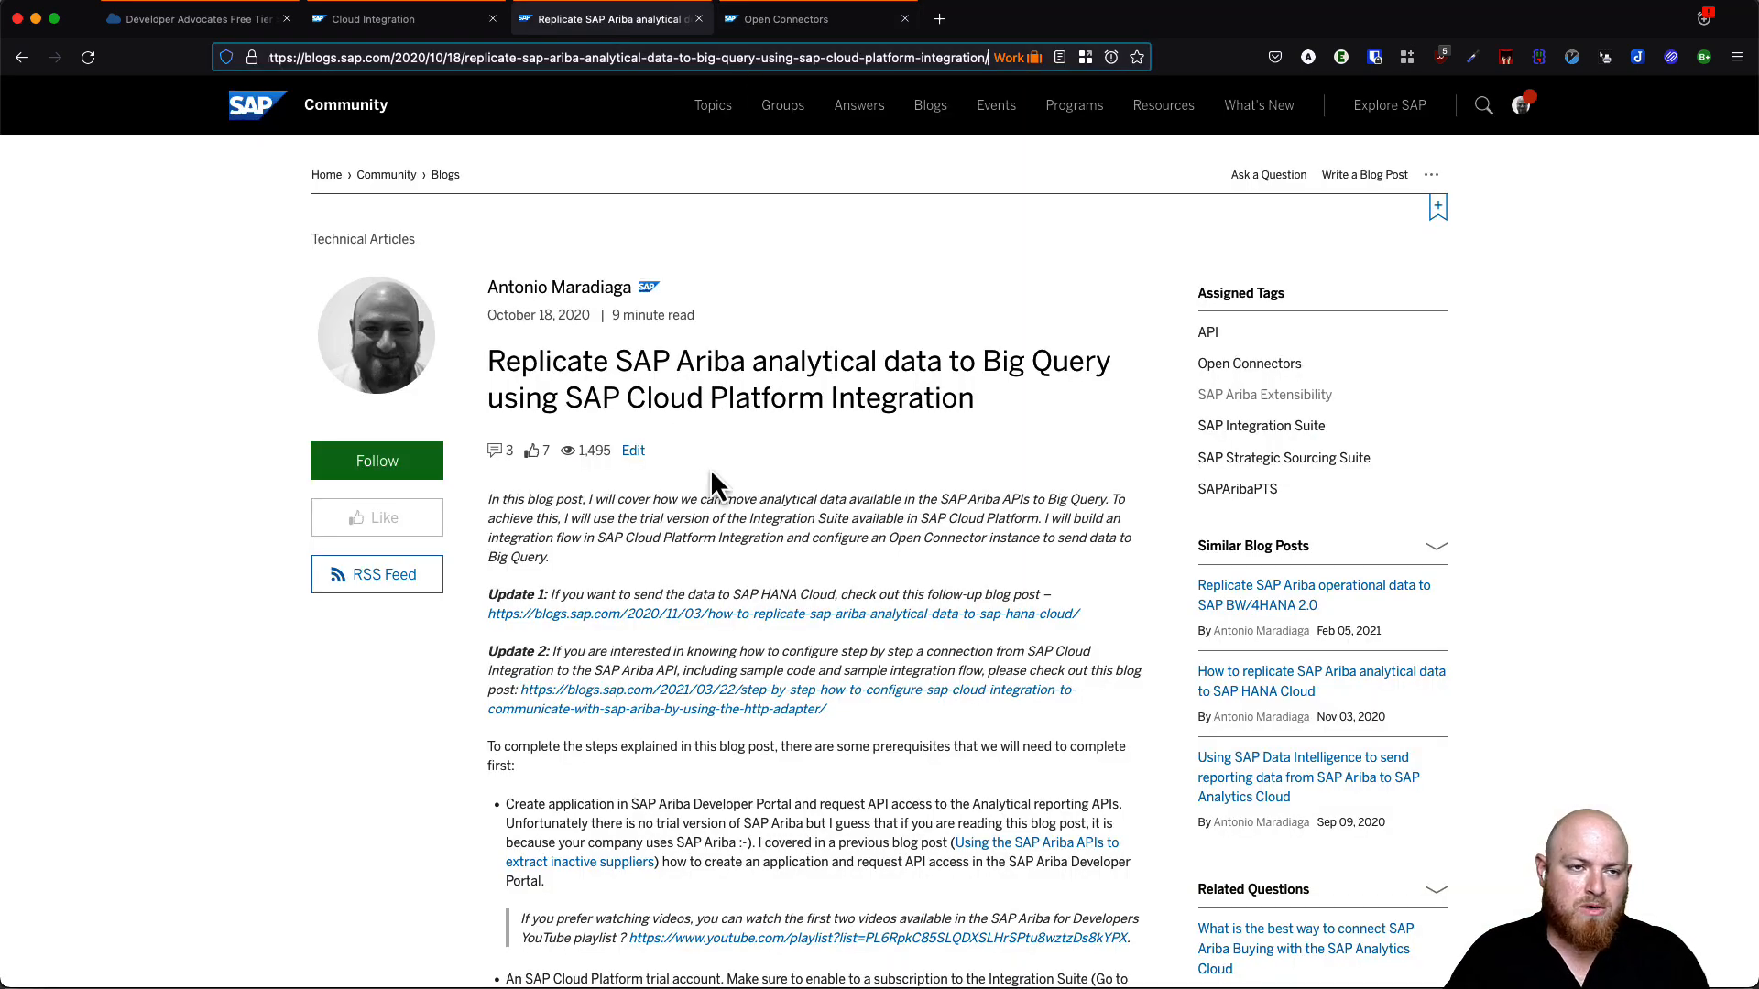
- Scroll to the blog's HTTP adapter note on posting form-data payloads and highlight it
scroll(711, 473, "down", 10)
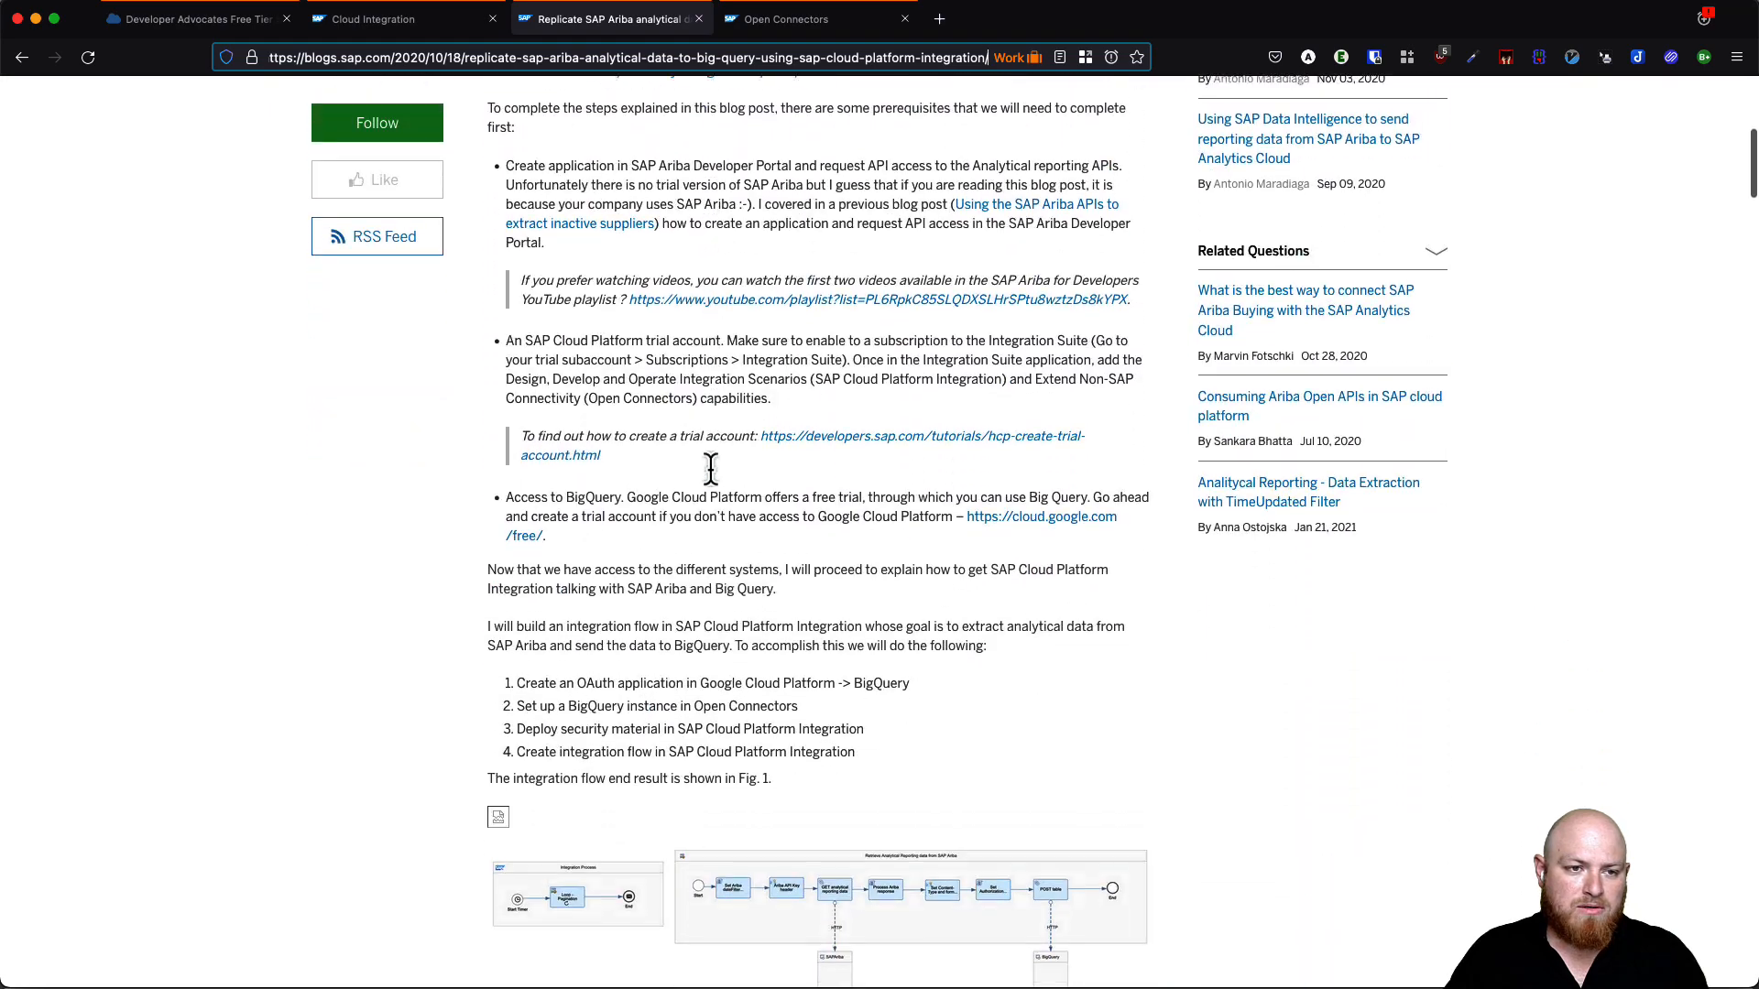
scroll(711, 469, "down", 20)
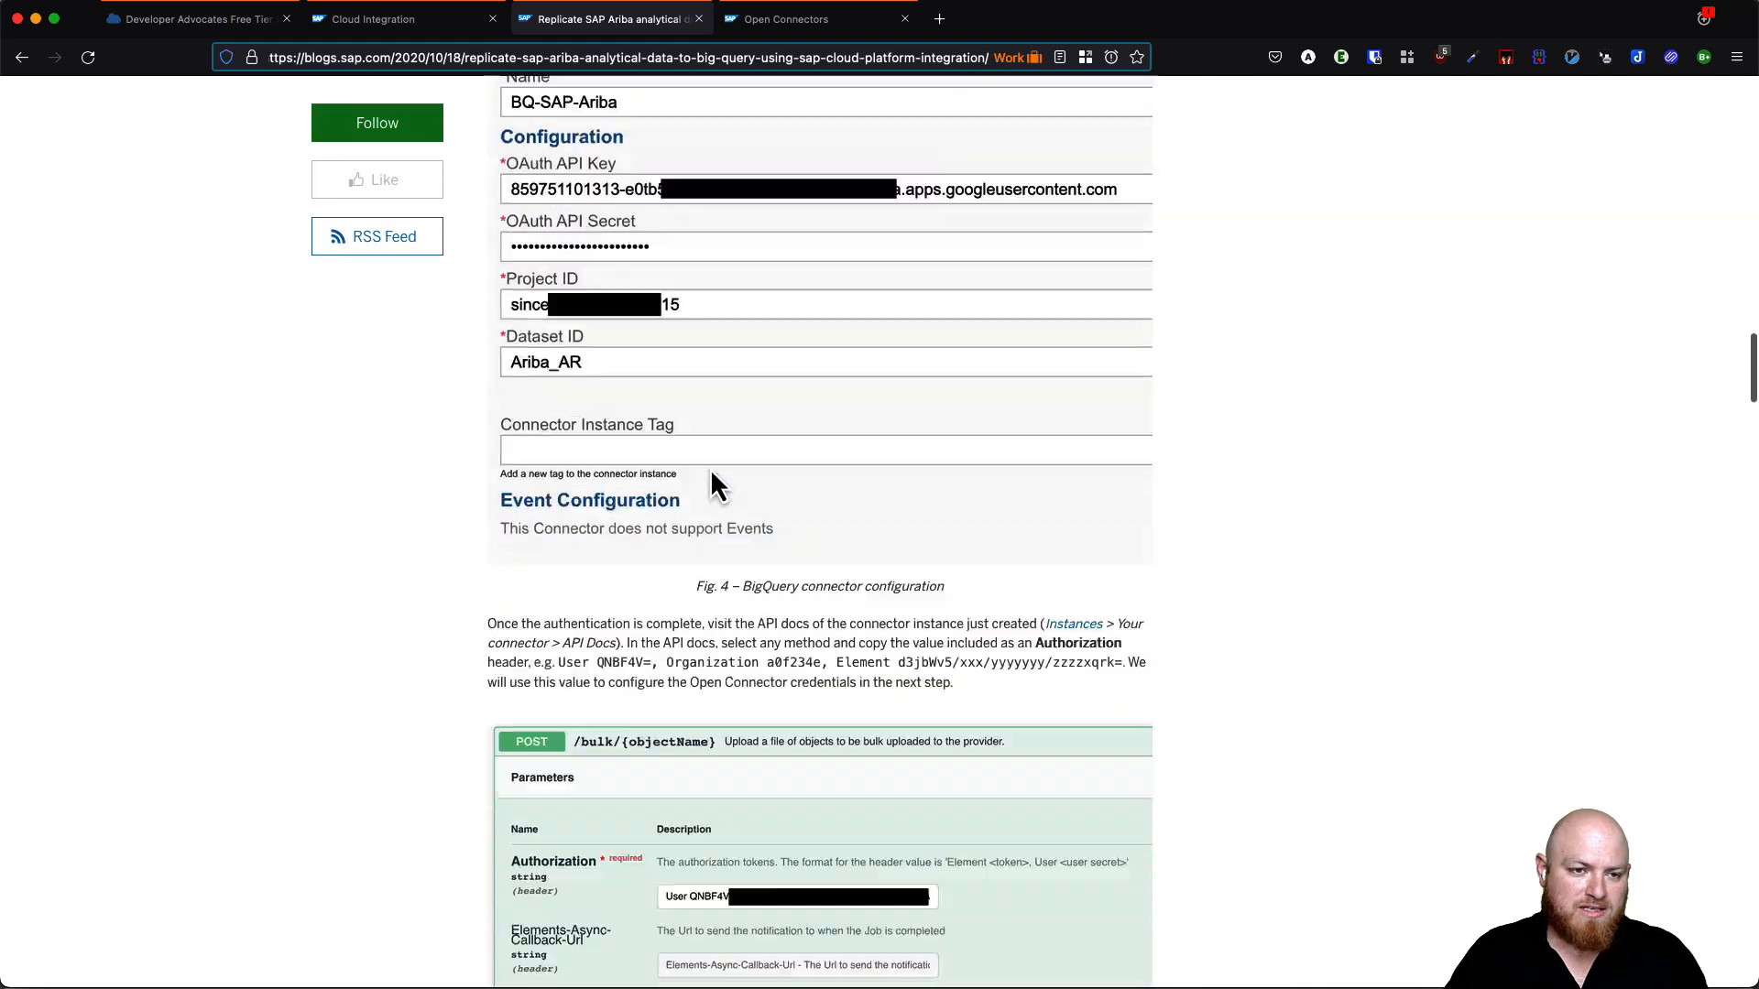
scroll(711, 469, "down", 10)
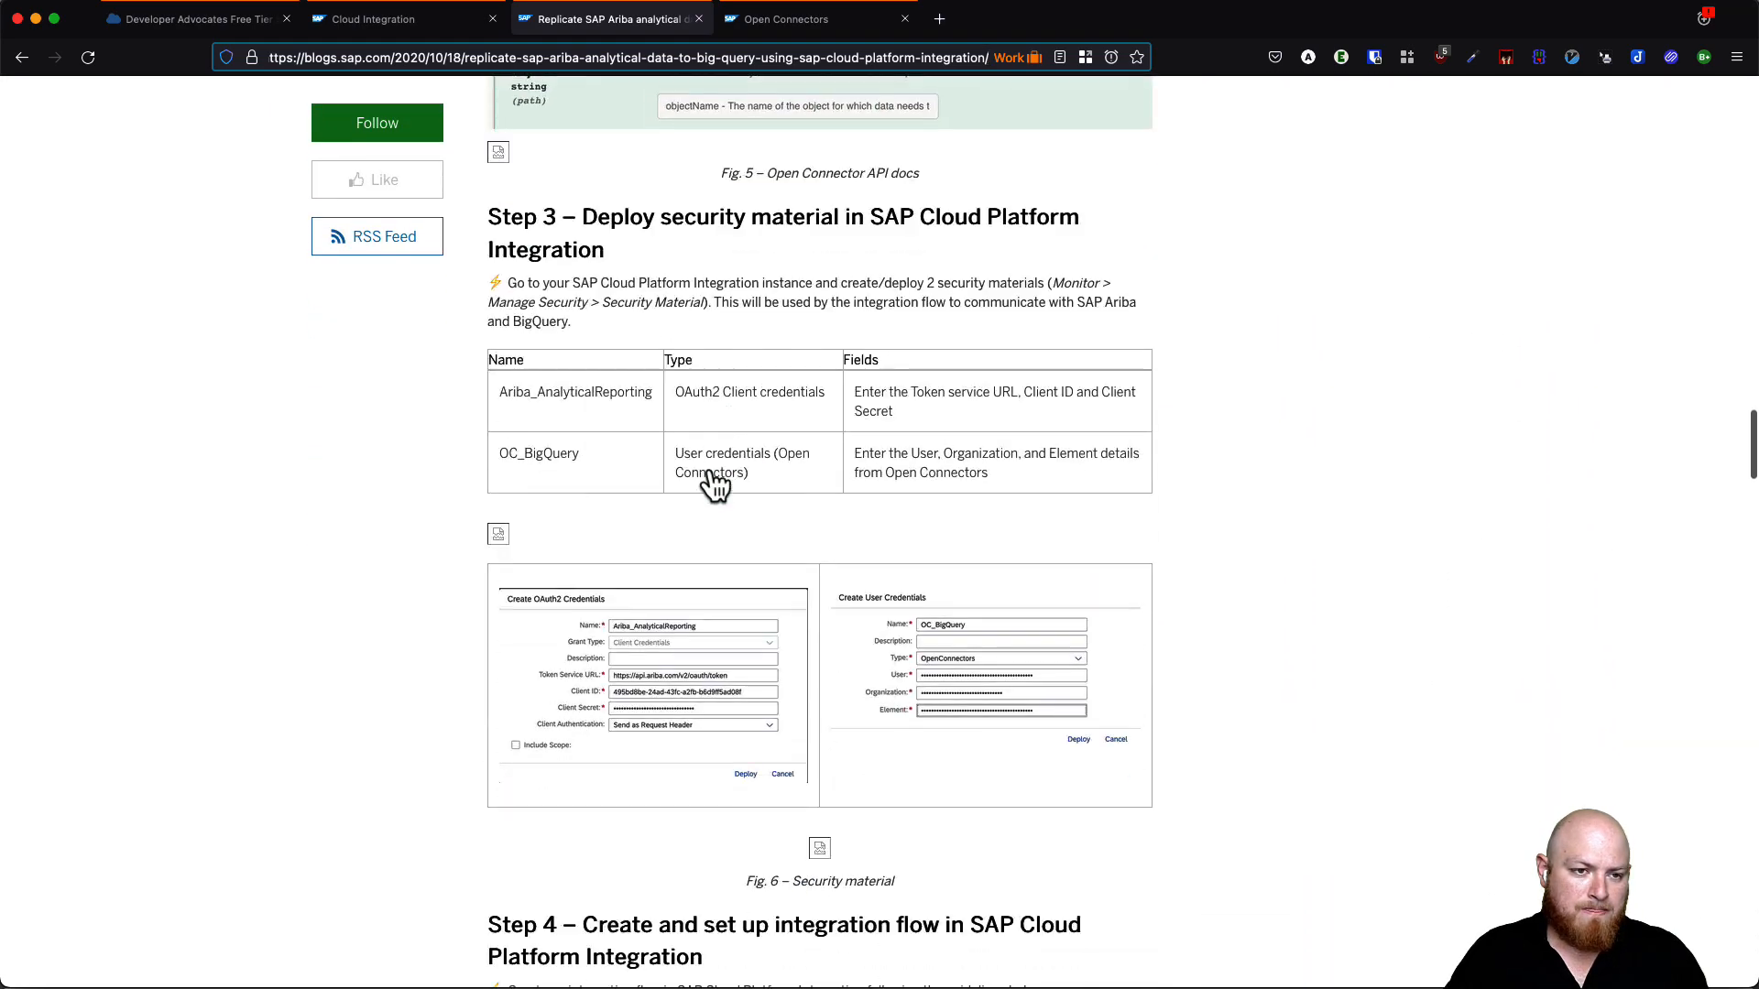
scroll(713, 474, "down", 8)
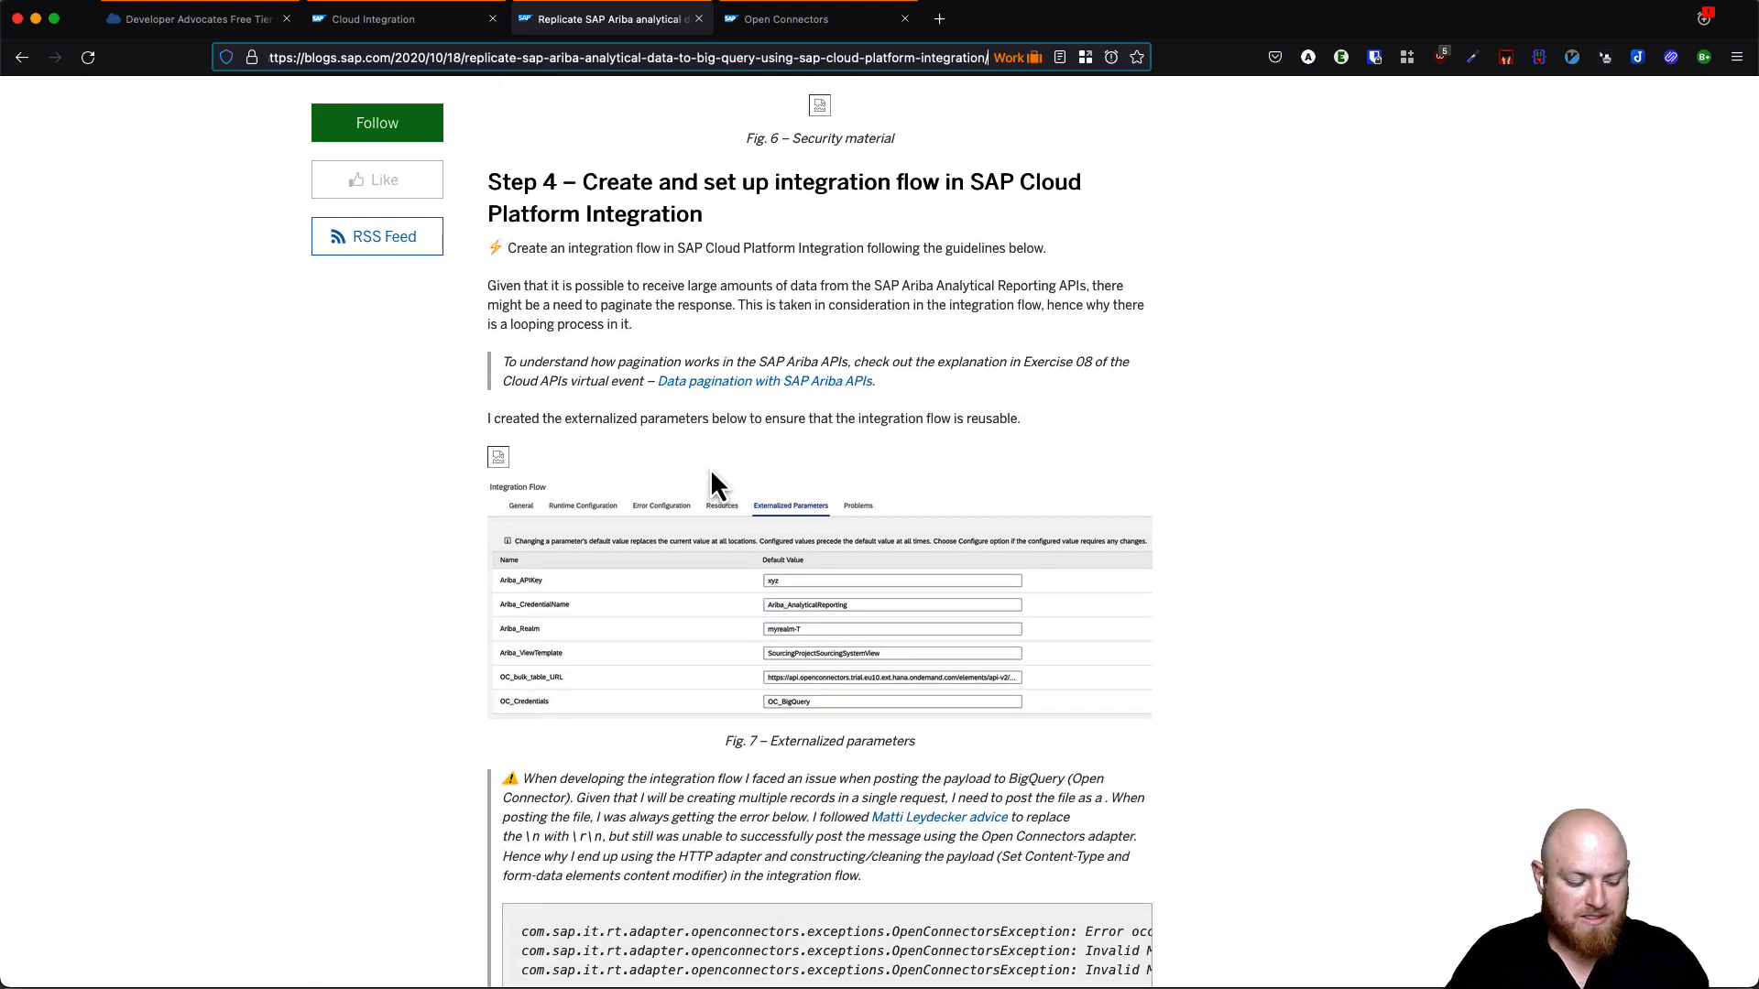
scroll(719, 498, "down", 5)
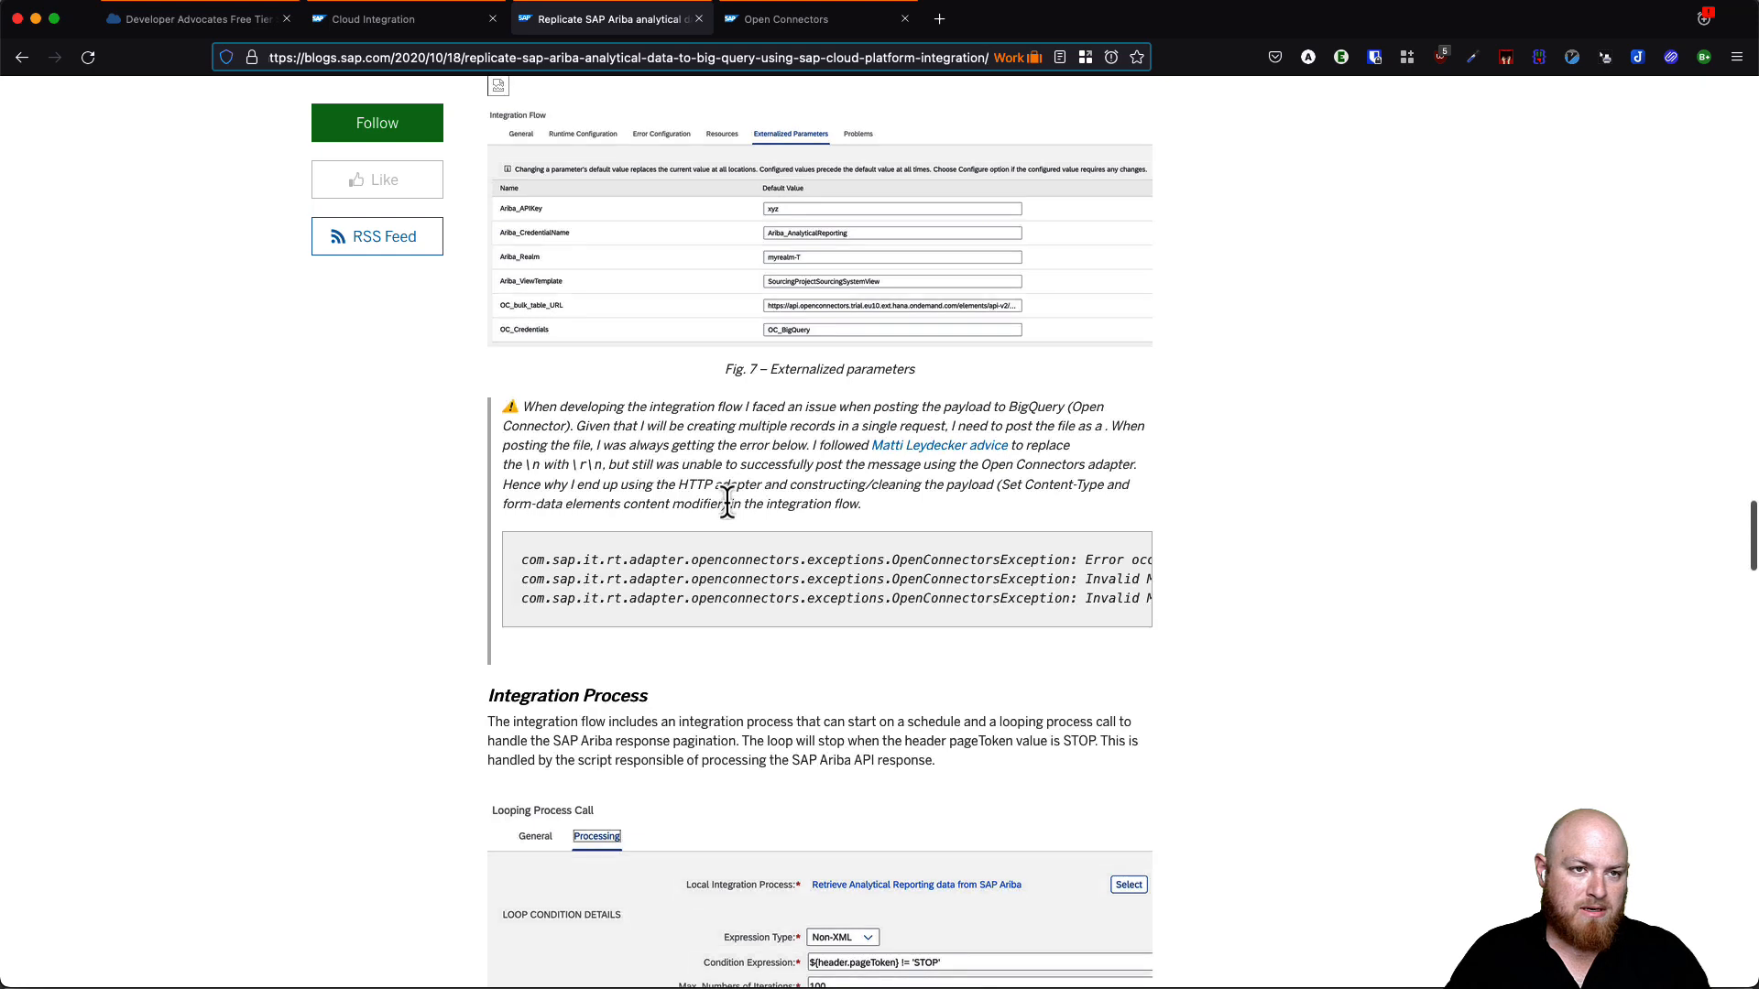
scroll(727, 502, "down", 4)
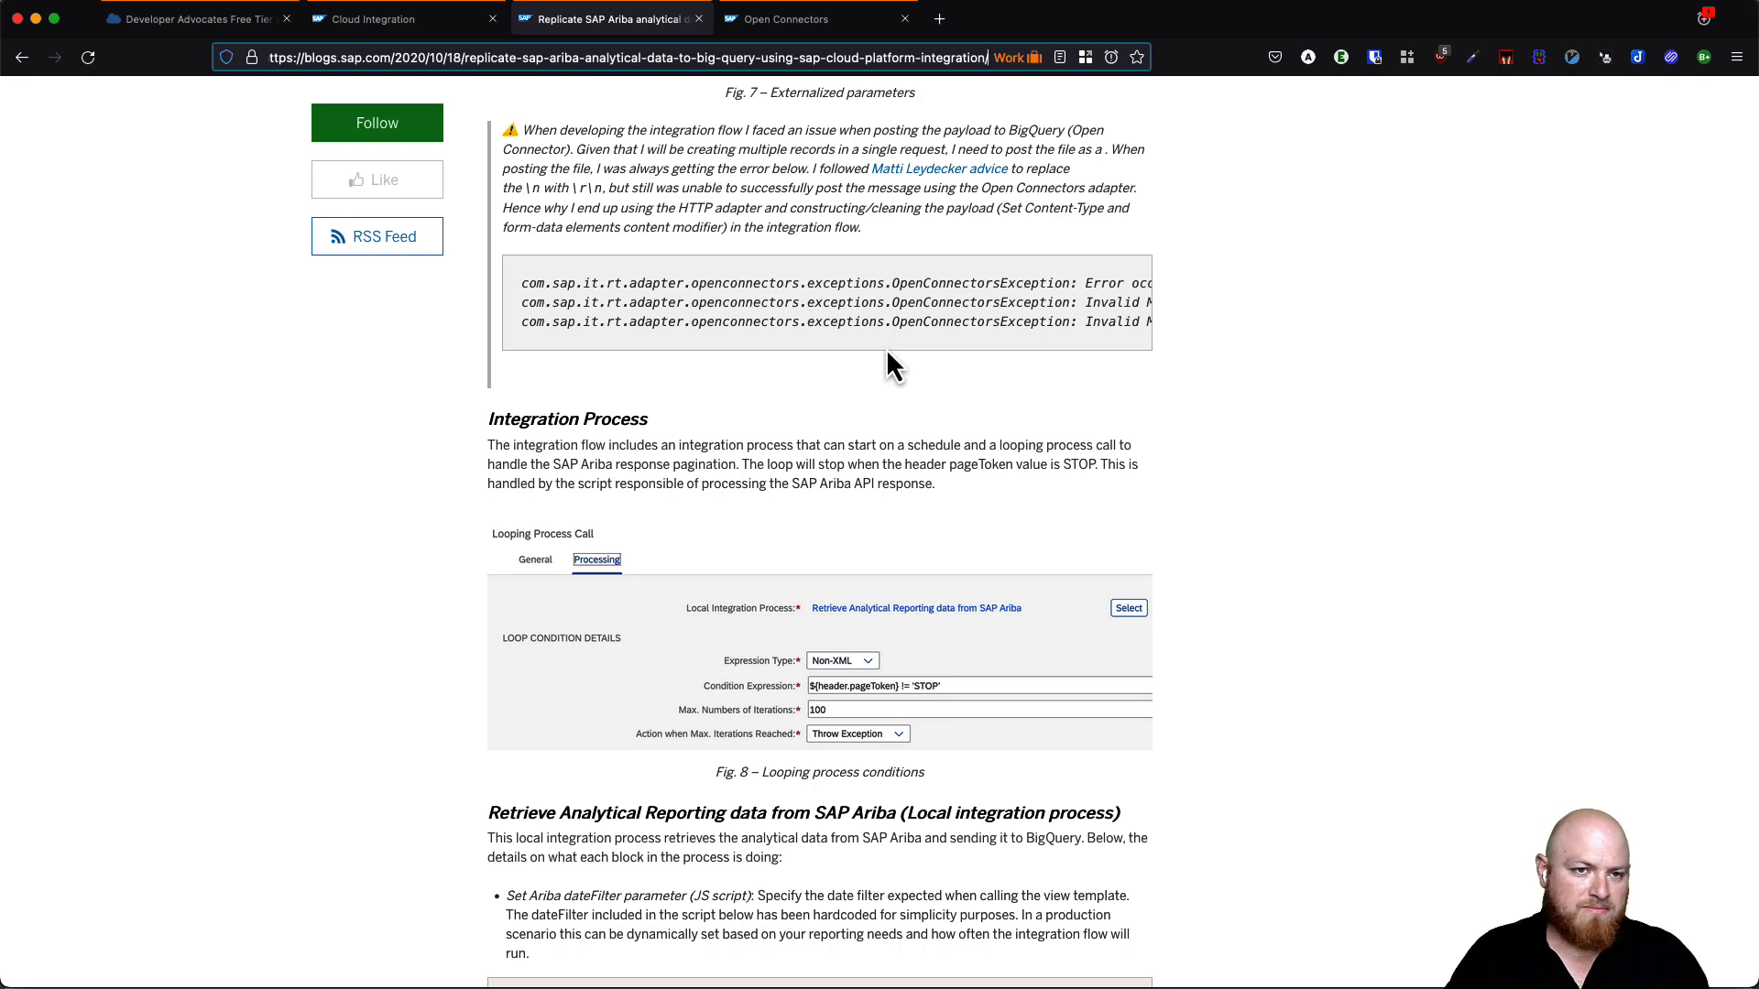
scroll(870, 334, "up", 1)
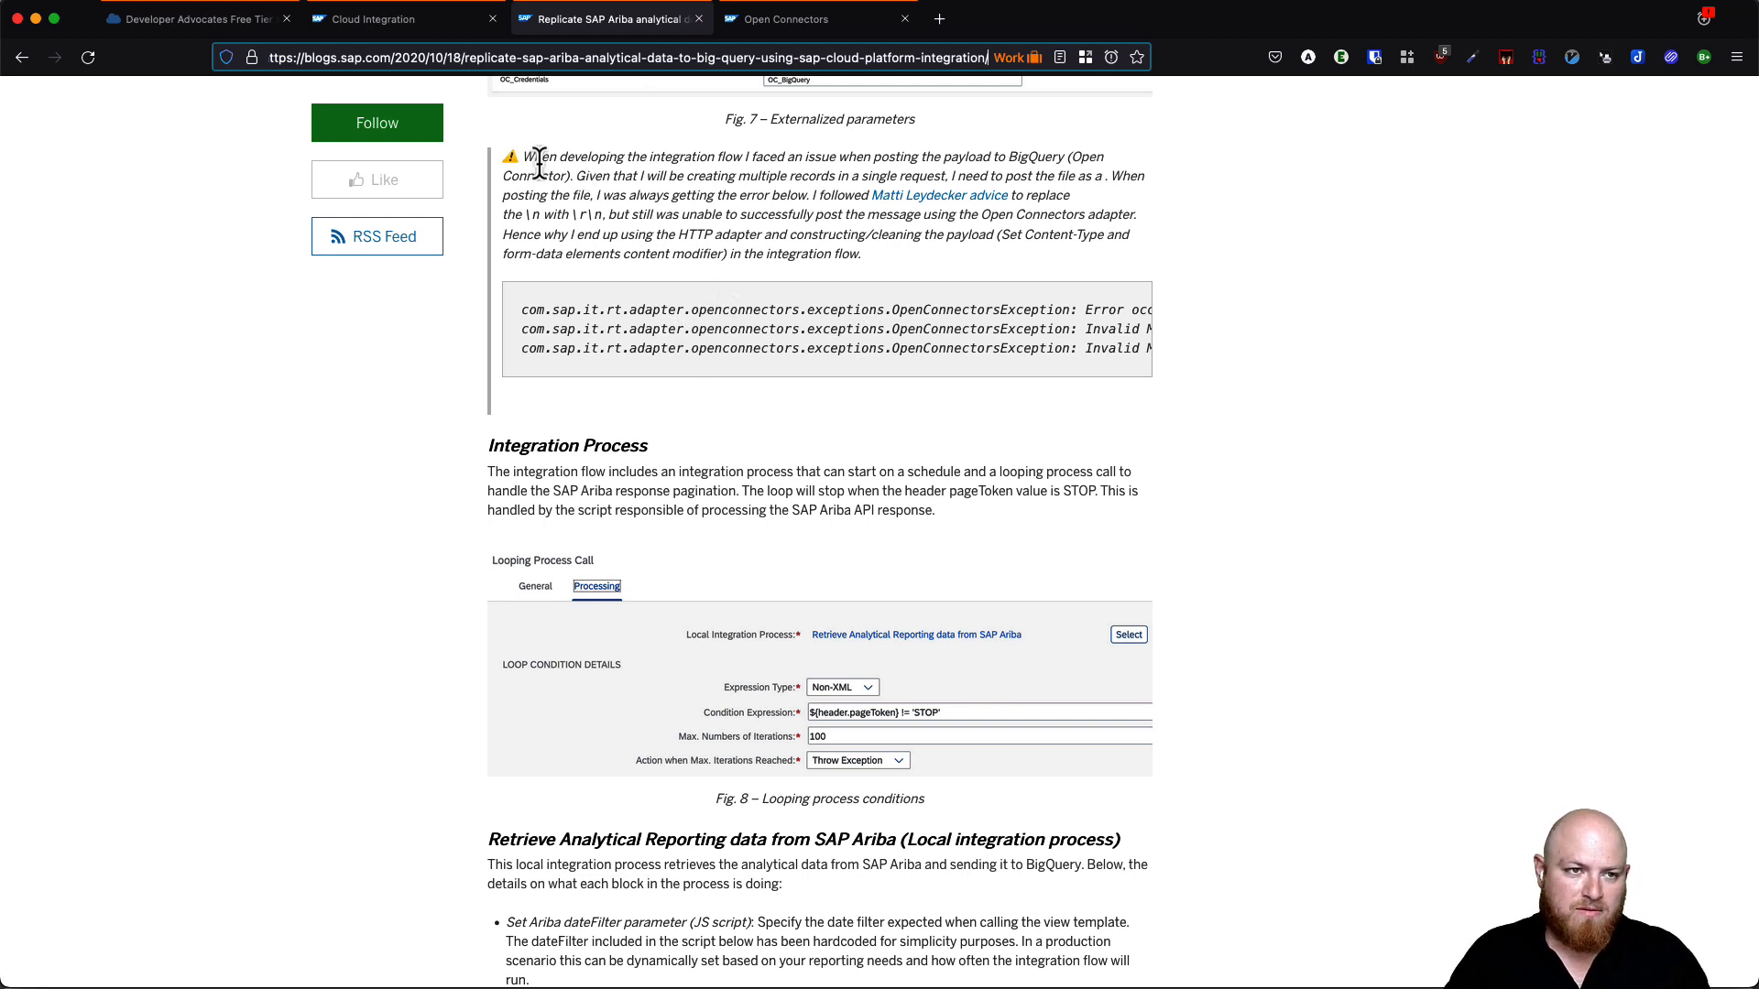
left_click_drag(536, 160, 729, 316)
left_click(777, 490)
scroll(826, 519, "up", 1)
scroll(825, 519, "down", 1)
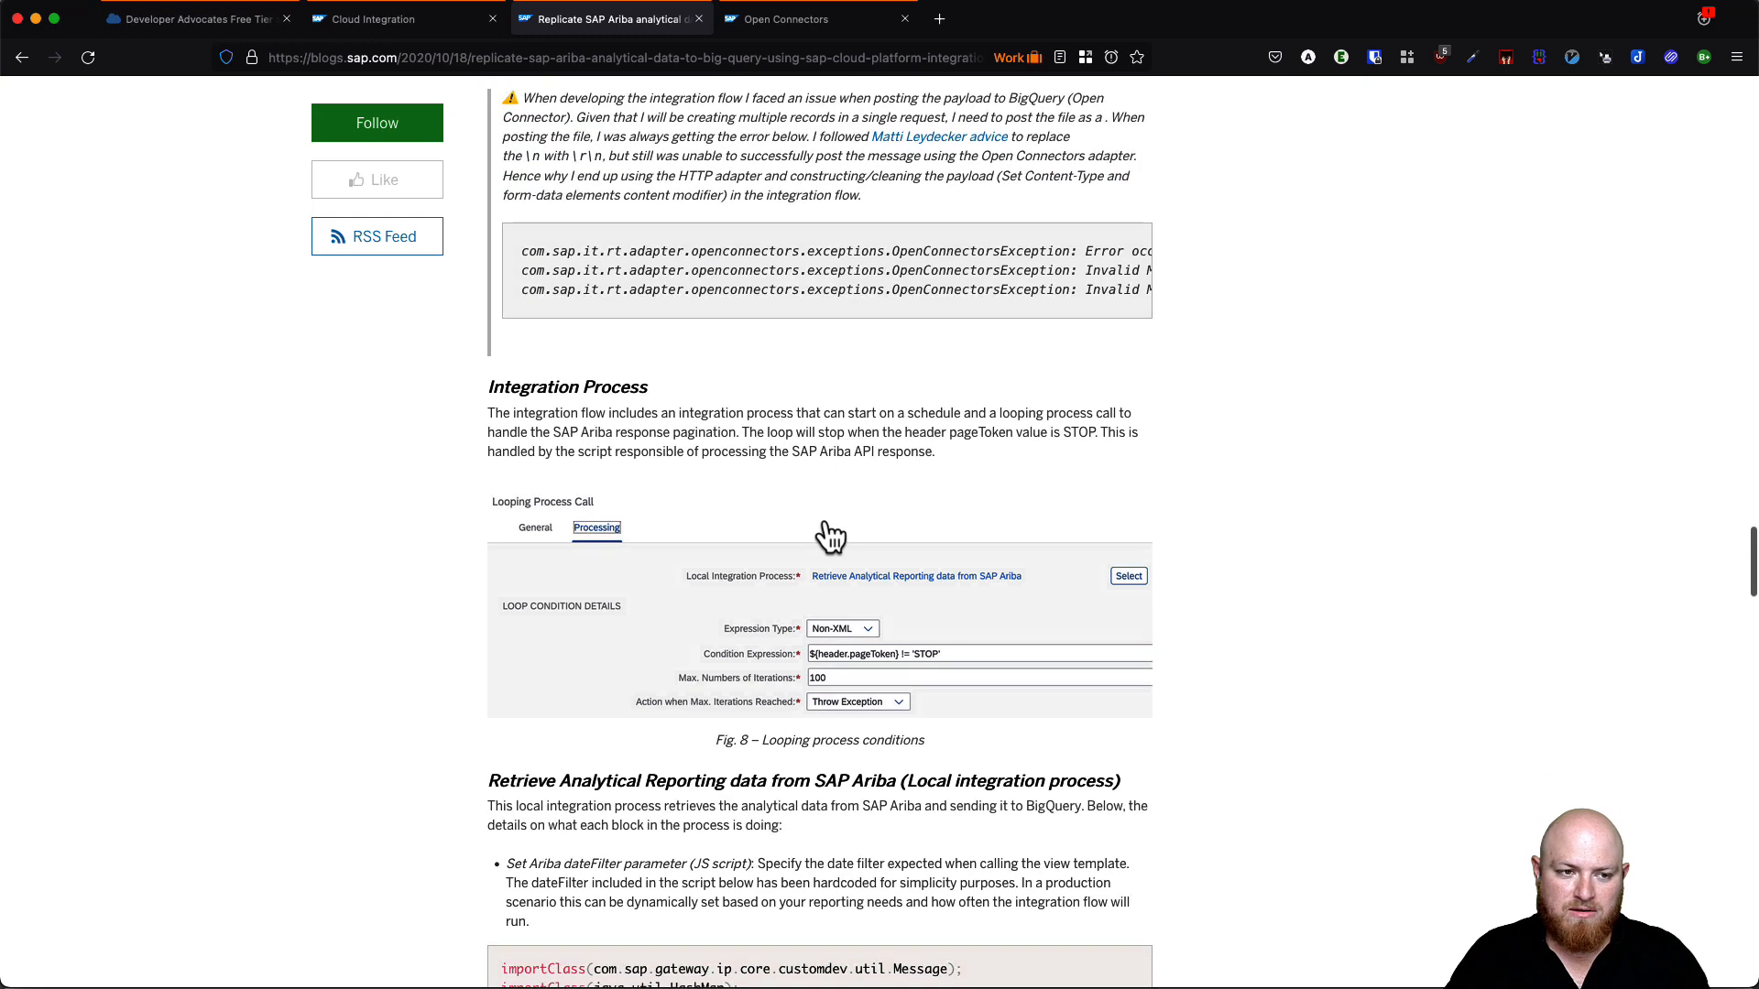
scroll(788, 531, "up", 3)
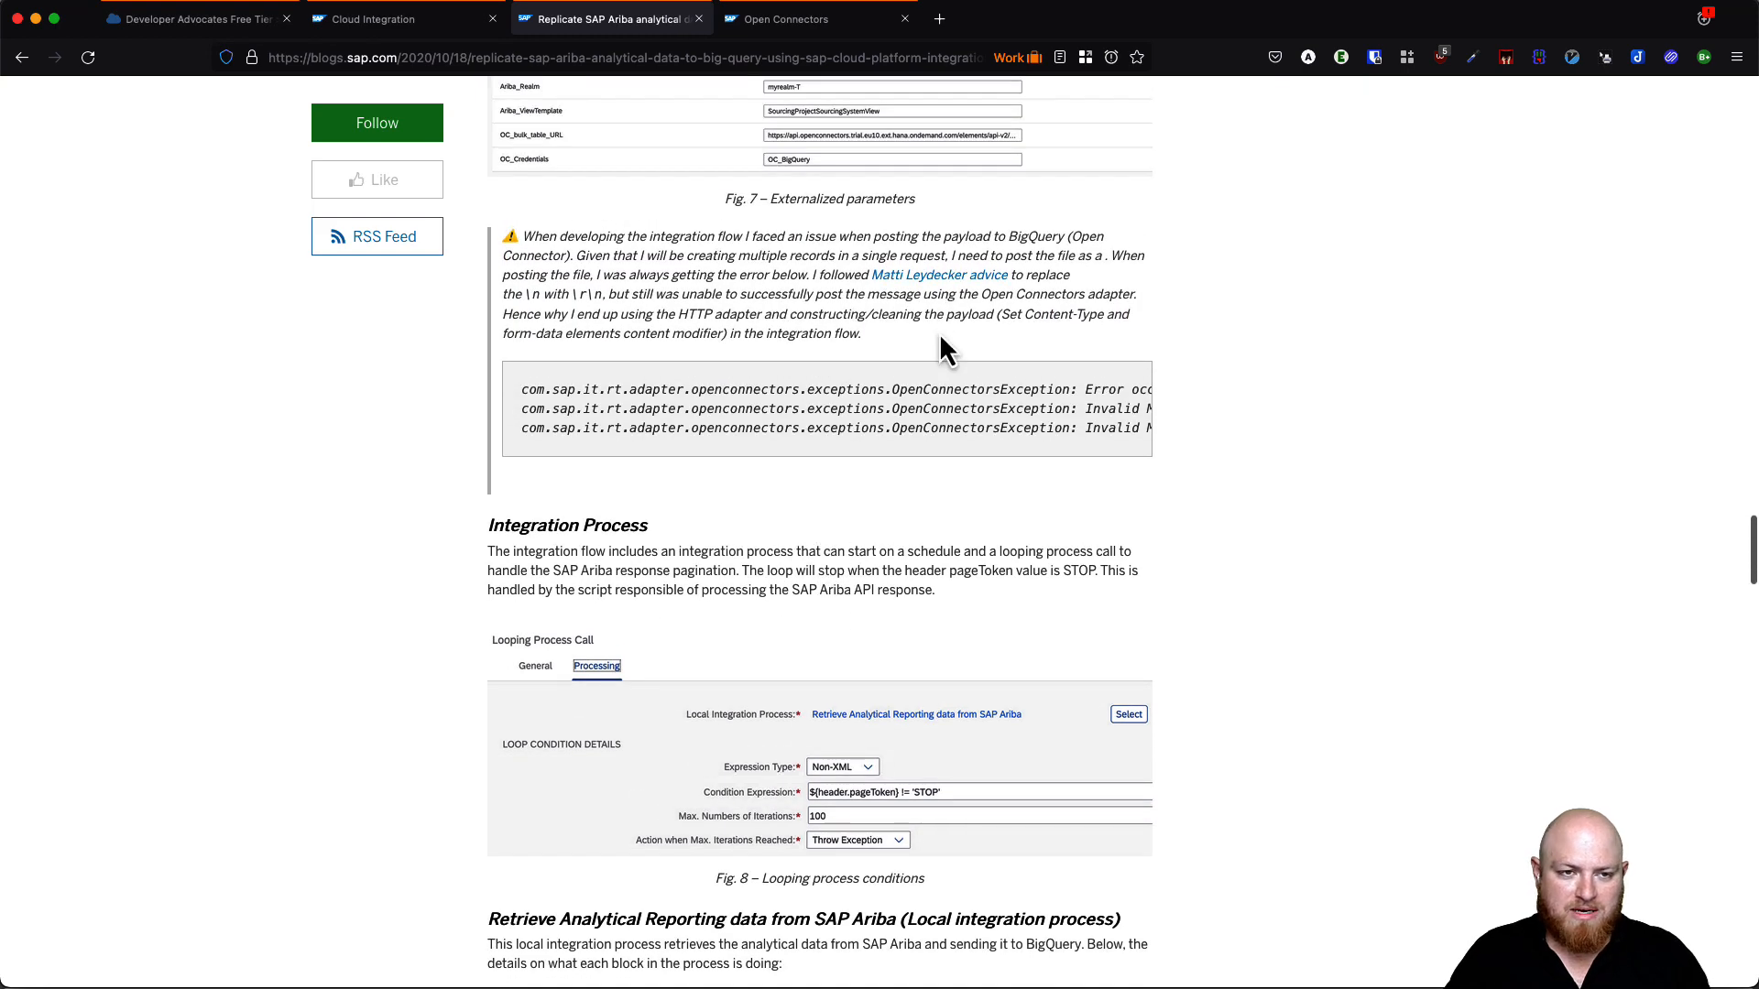
scroll(936, 400, "up", 2)
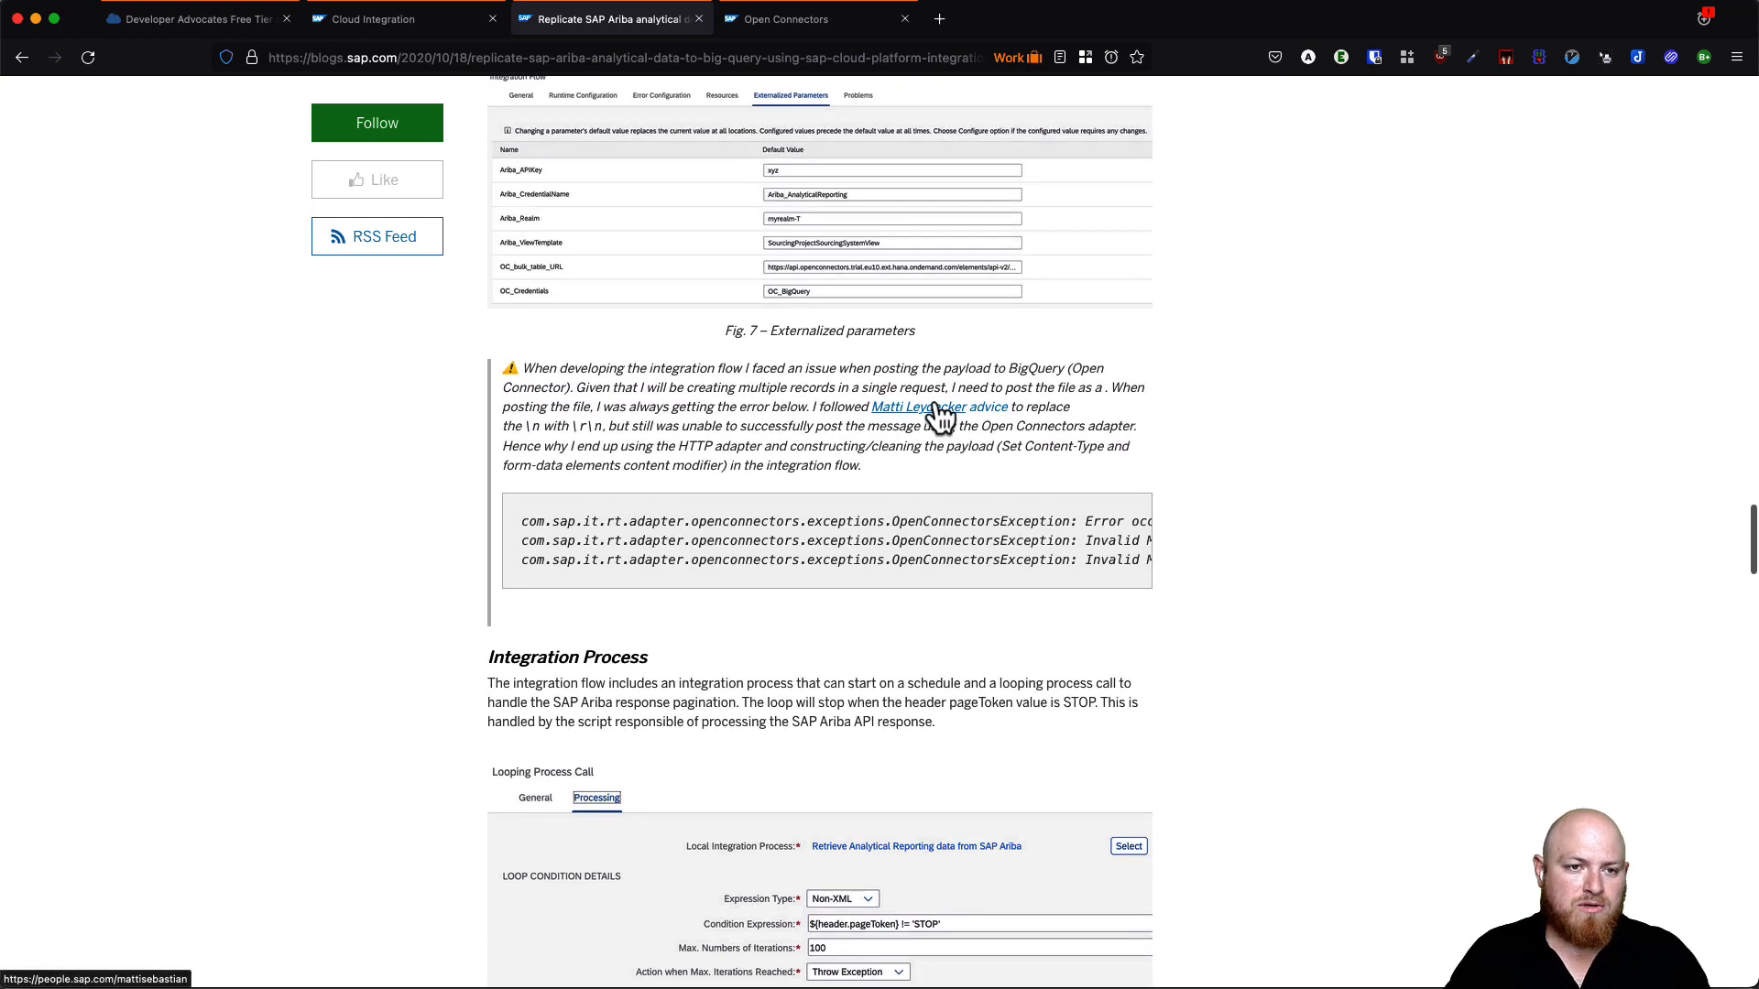
scroll(941, 416, "down", 2)
scroll(940, 417, "down", 1)
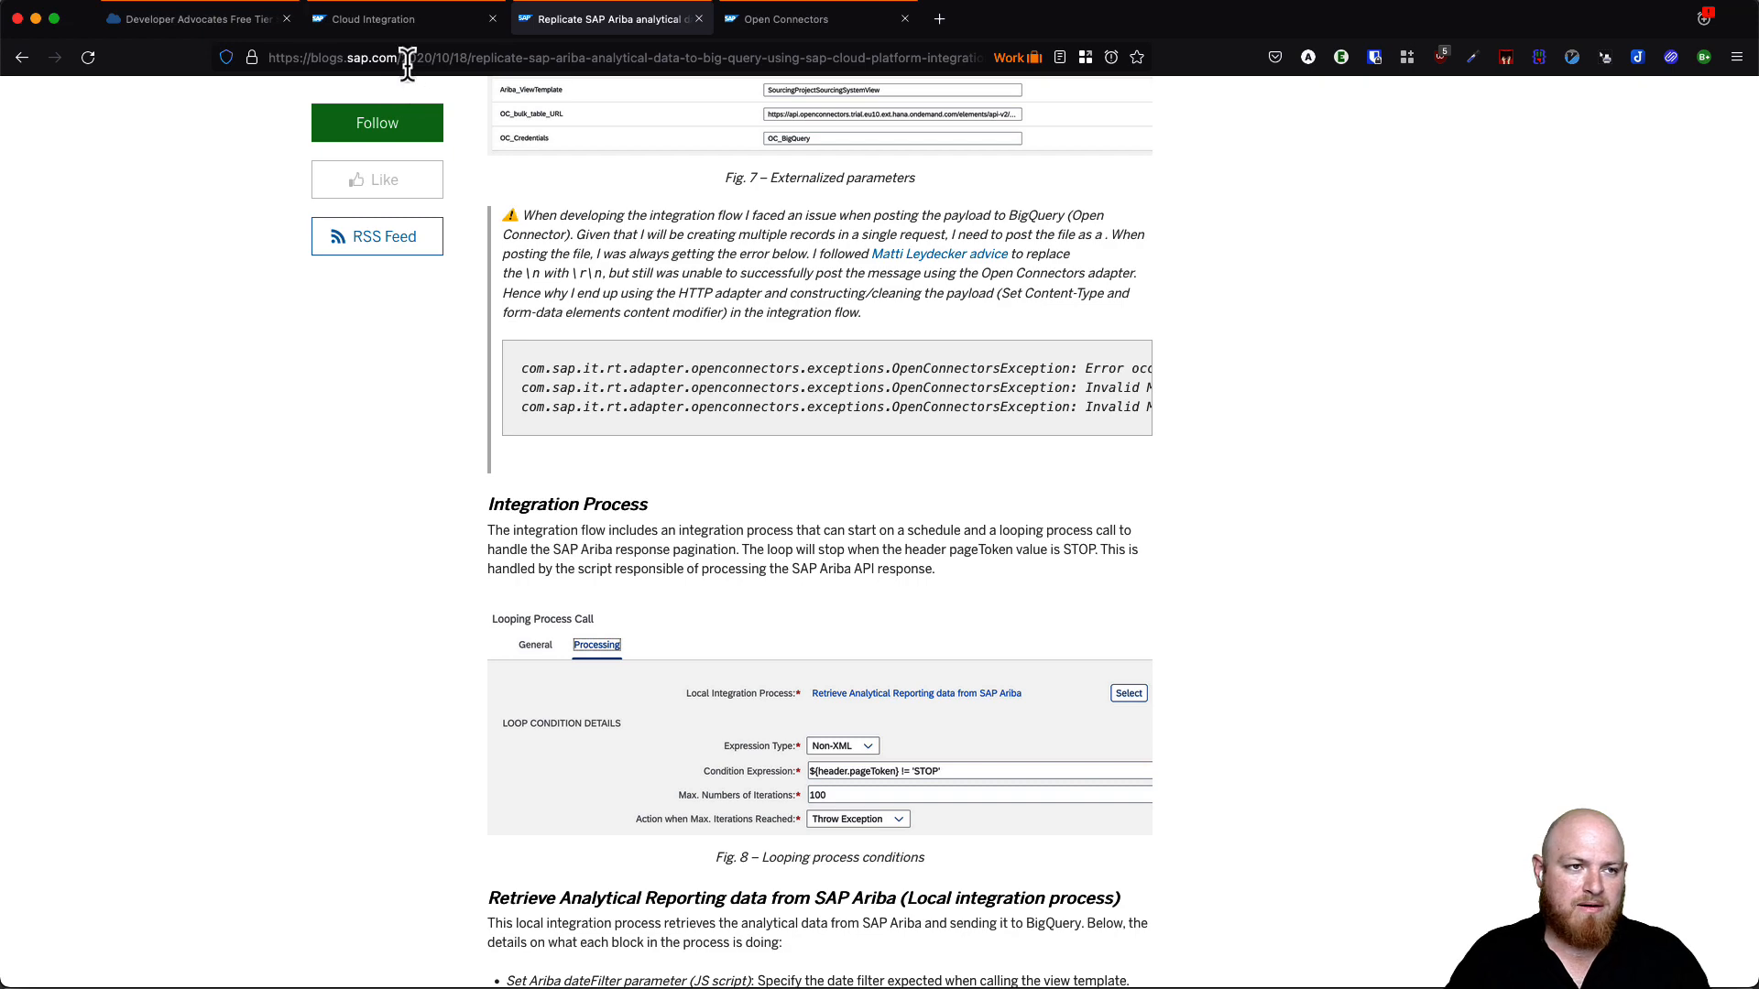
left_click(394, 26)
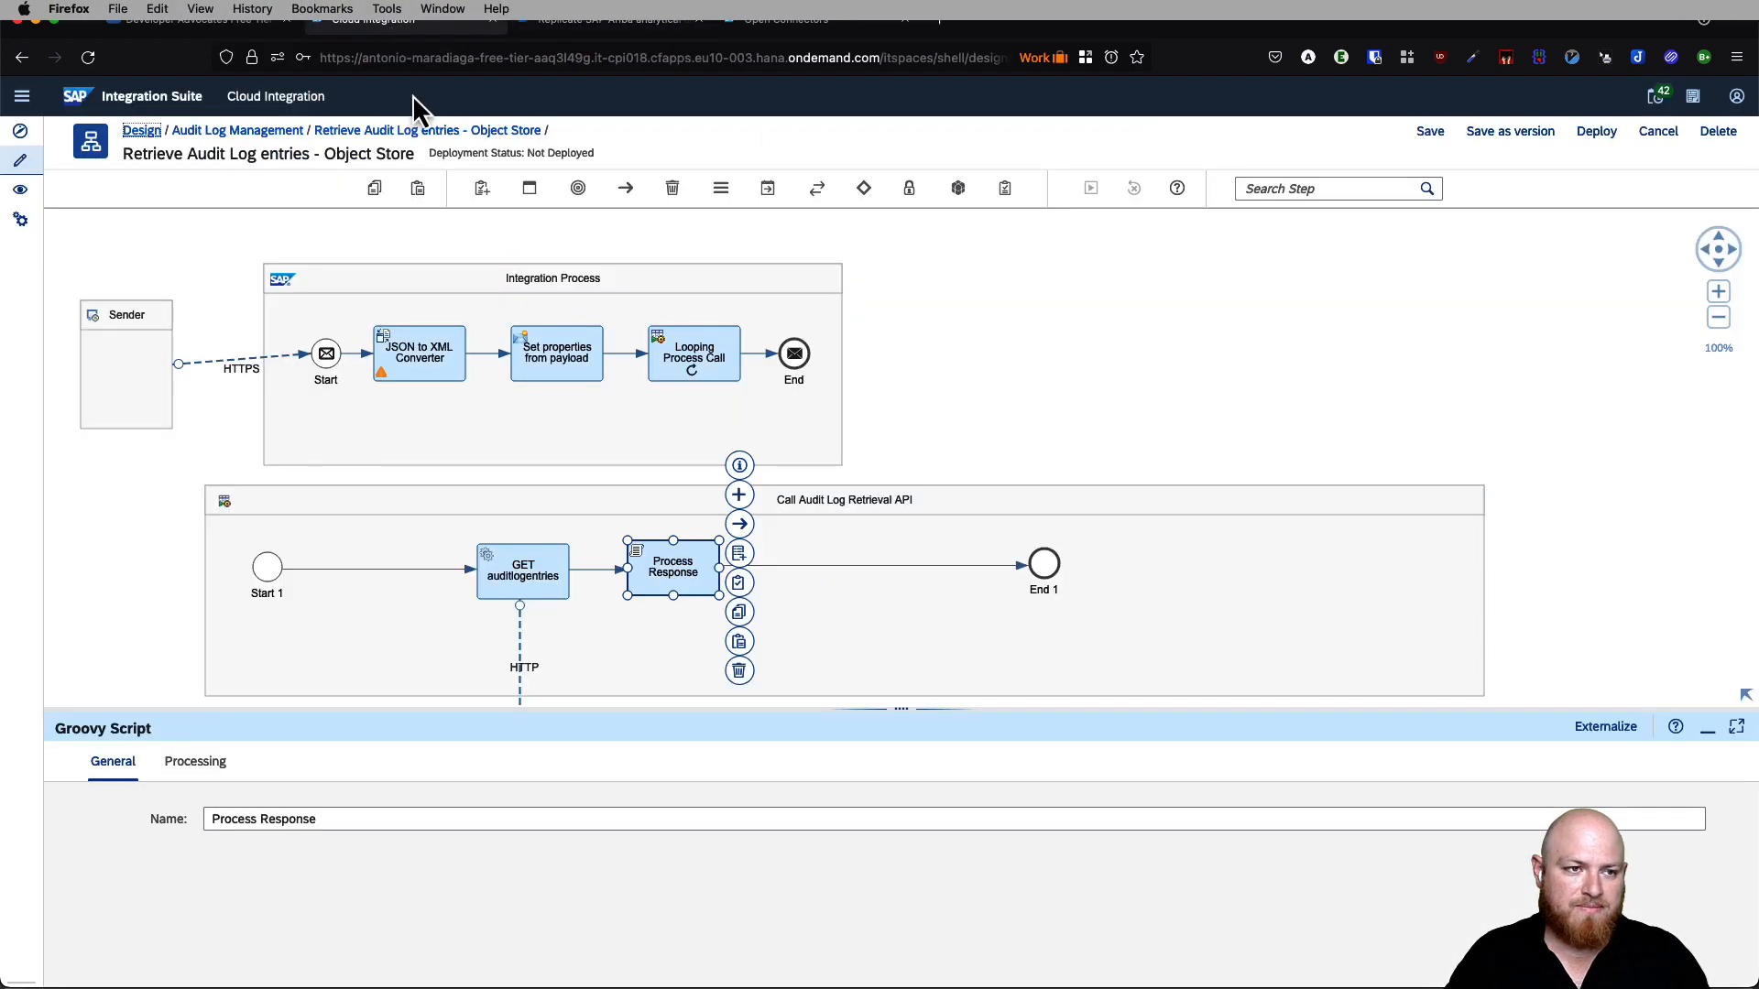
- Add a Content Modifier after Process Response named 'Content Type and Body'
left_click(1124, 300)
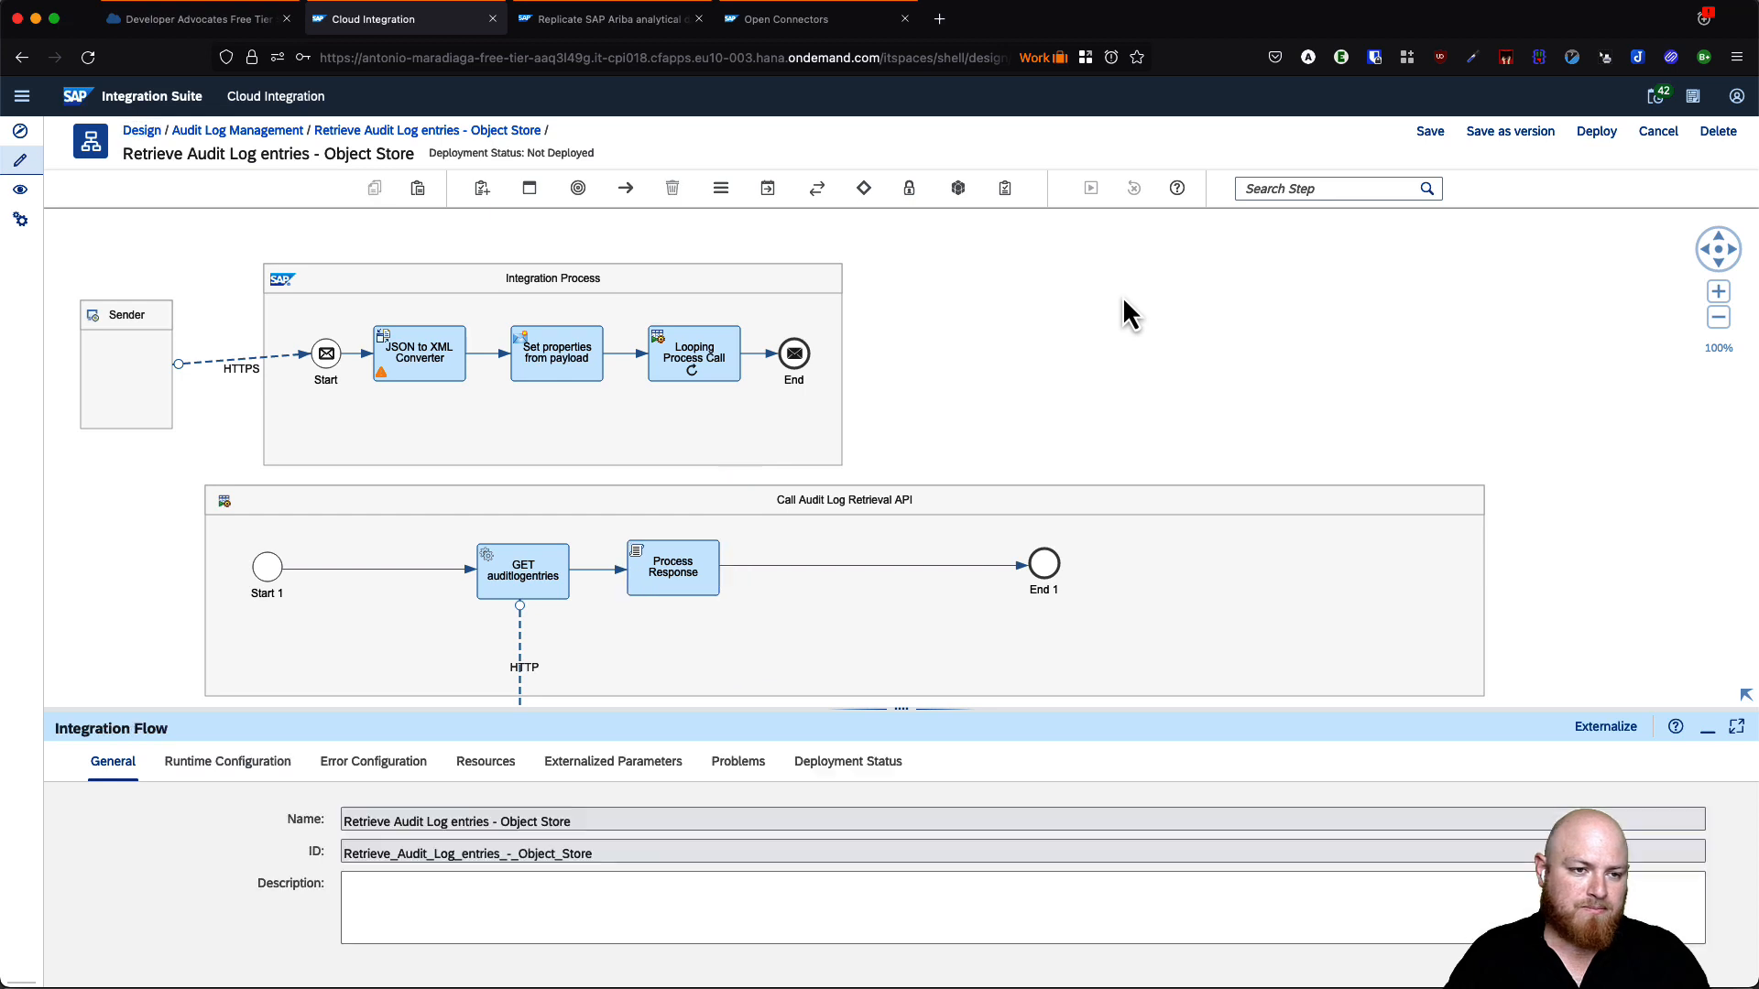
left_click(699, 566)
left_click(738, 500)
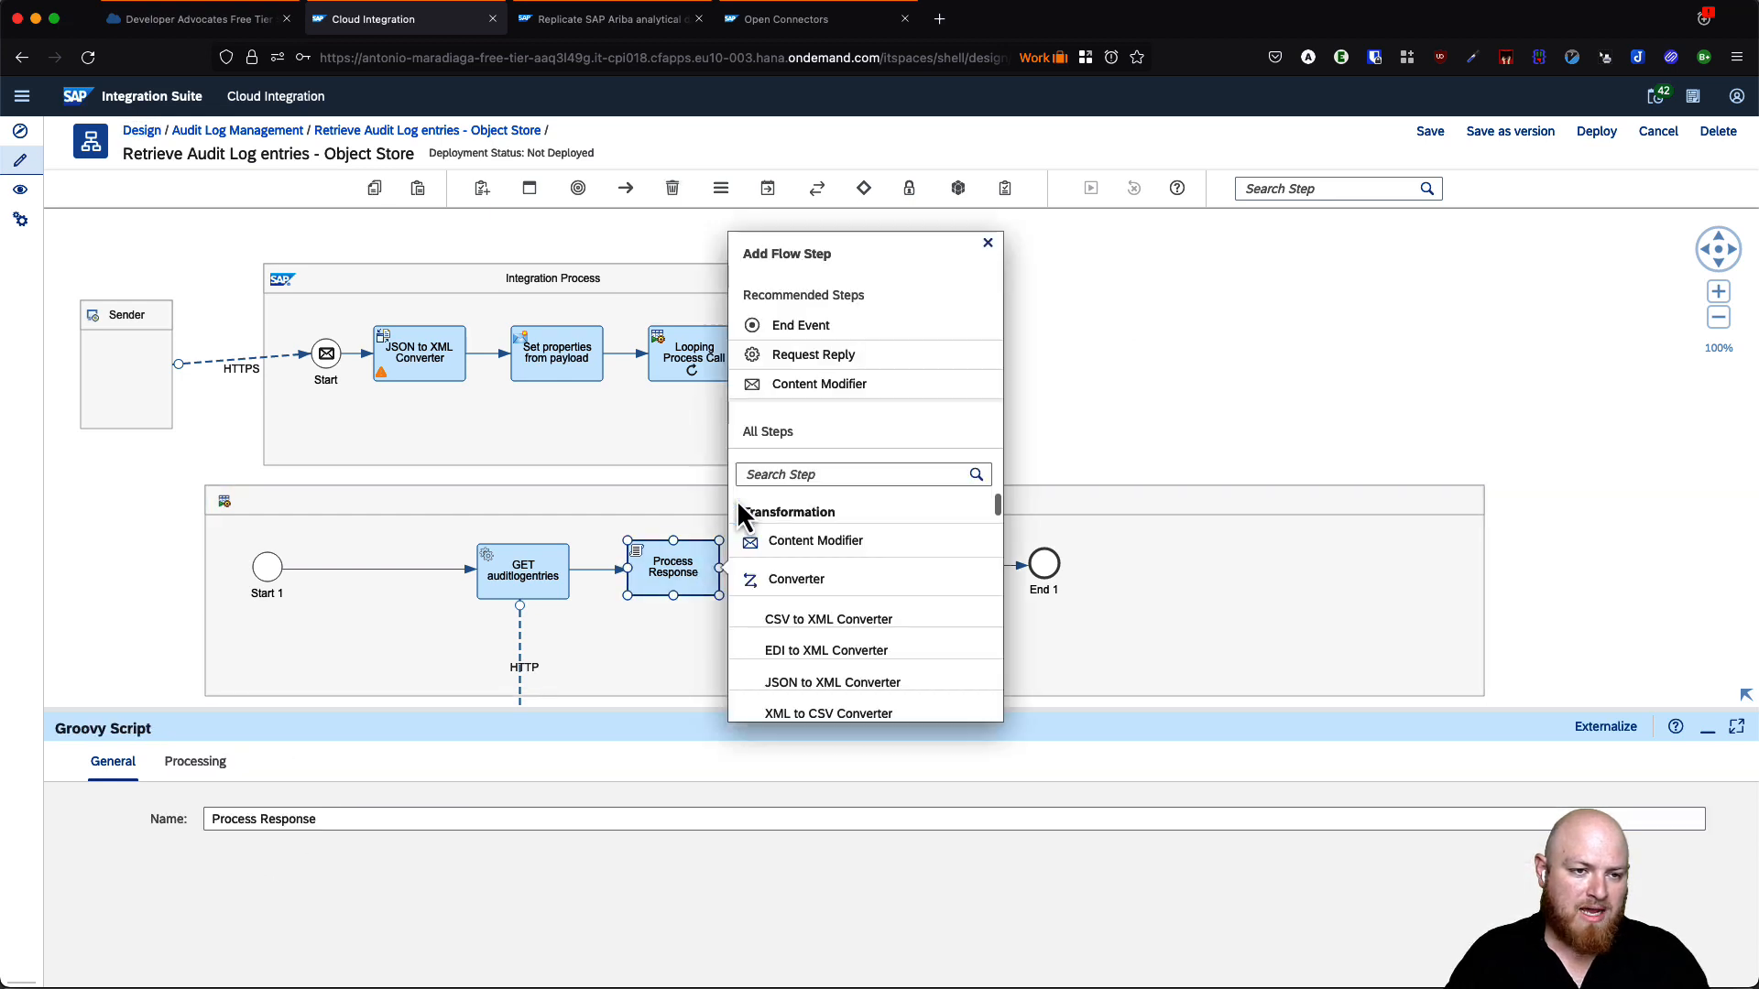
left_click(810, 384)
left_click(822, 574)
left_click(337, 818)
left_click_drag(337, 818, 210, 819)
type("Content ")
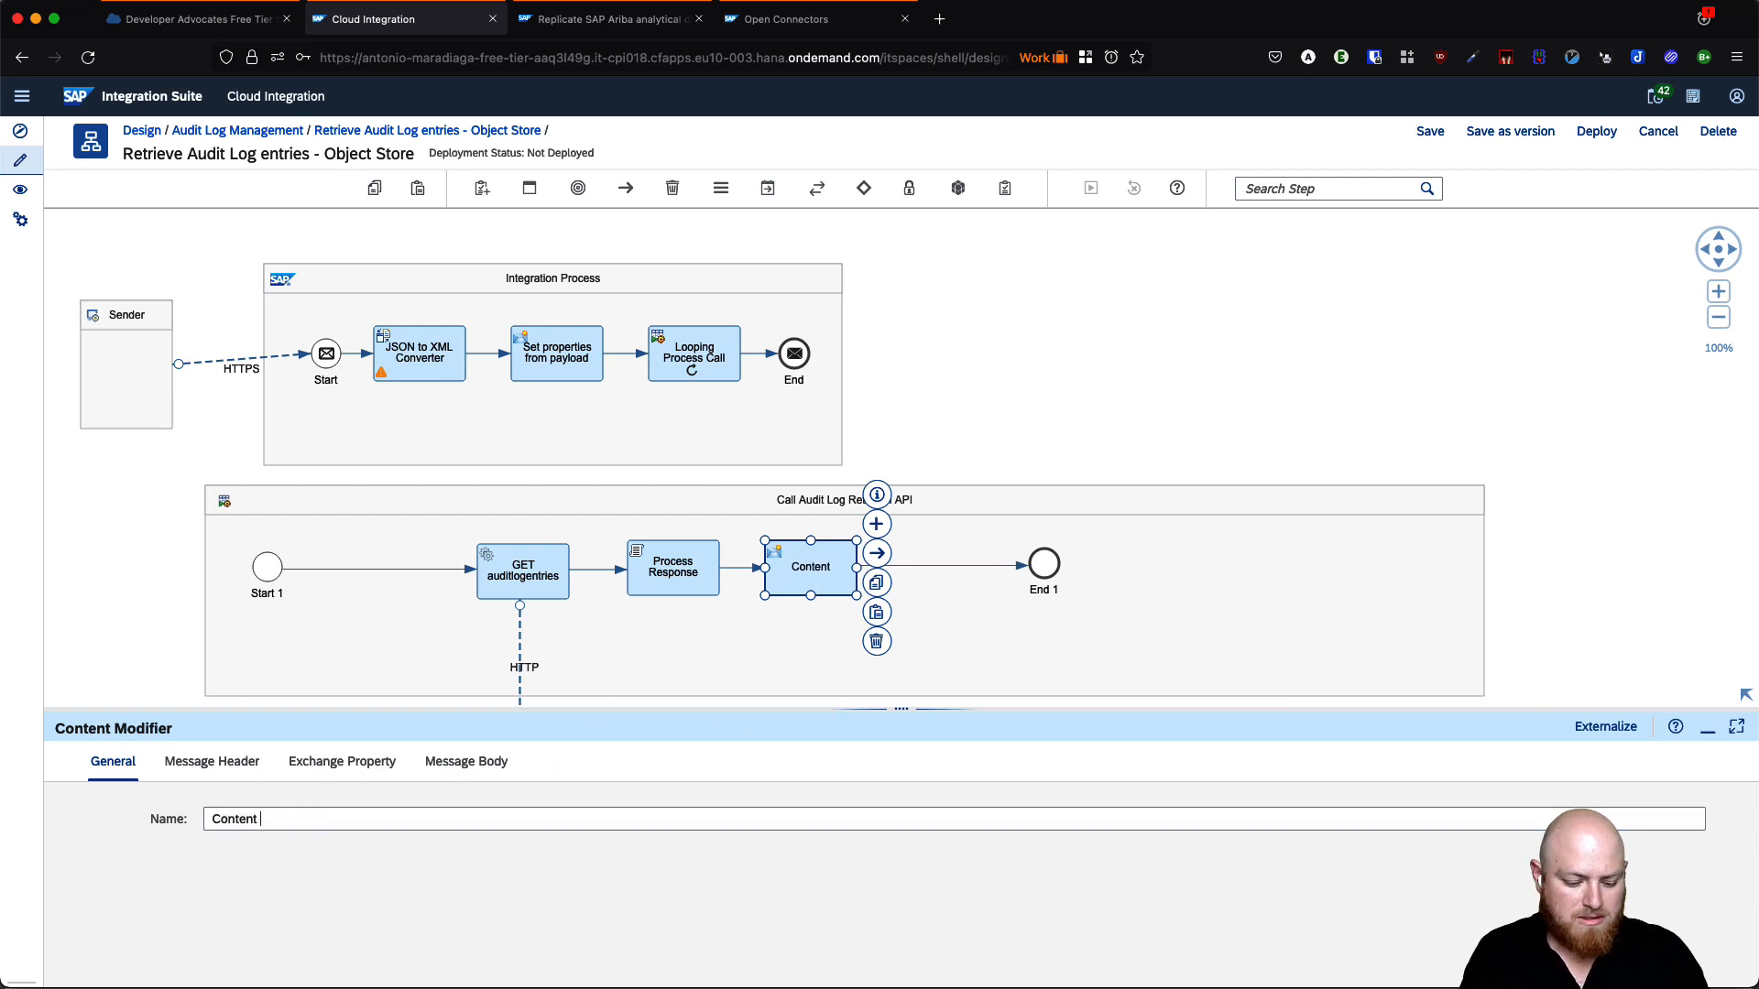
type("Type and Body")
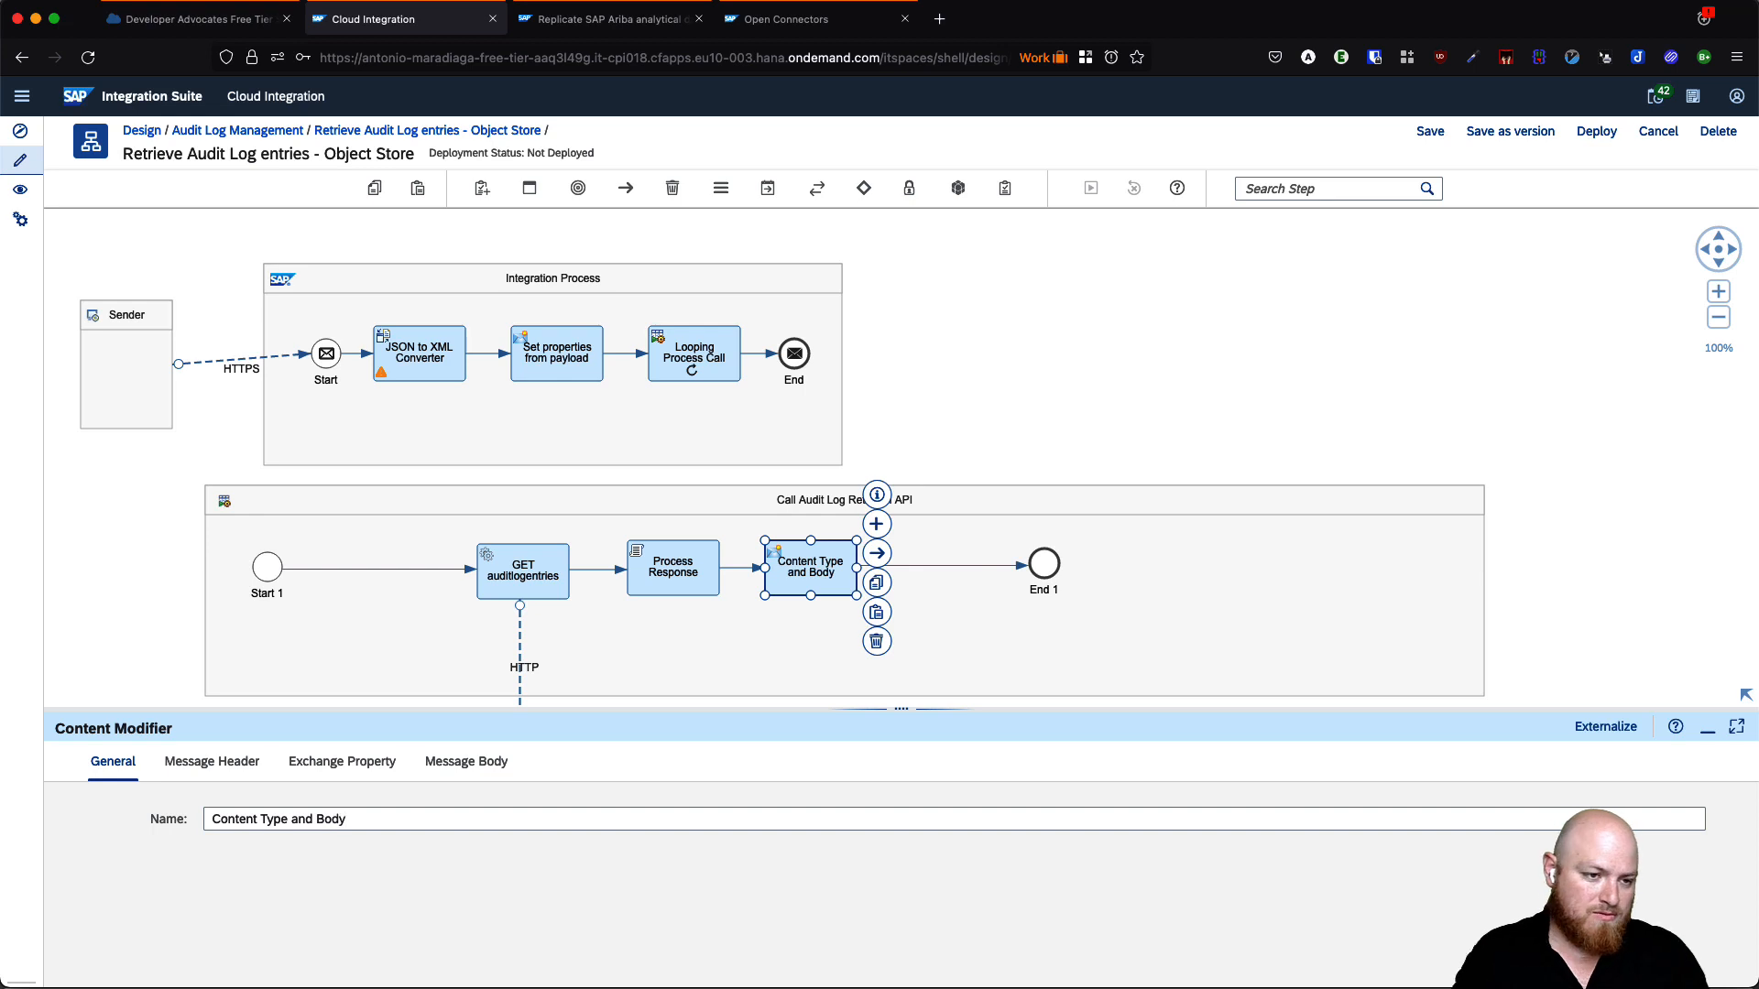
- Add a Content-Type message header with the pasted multipart/form-data boundary value
left_click(210, 769)
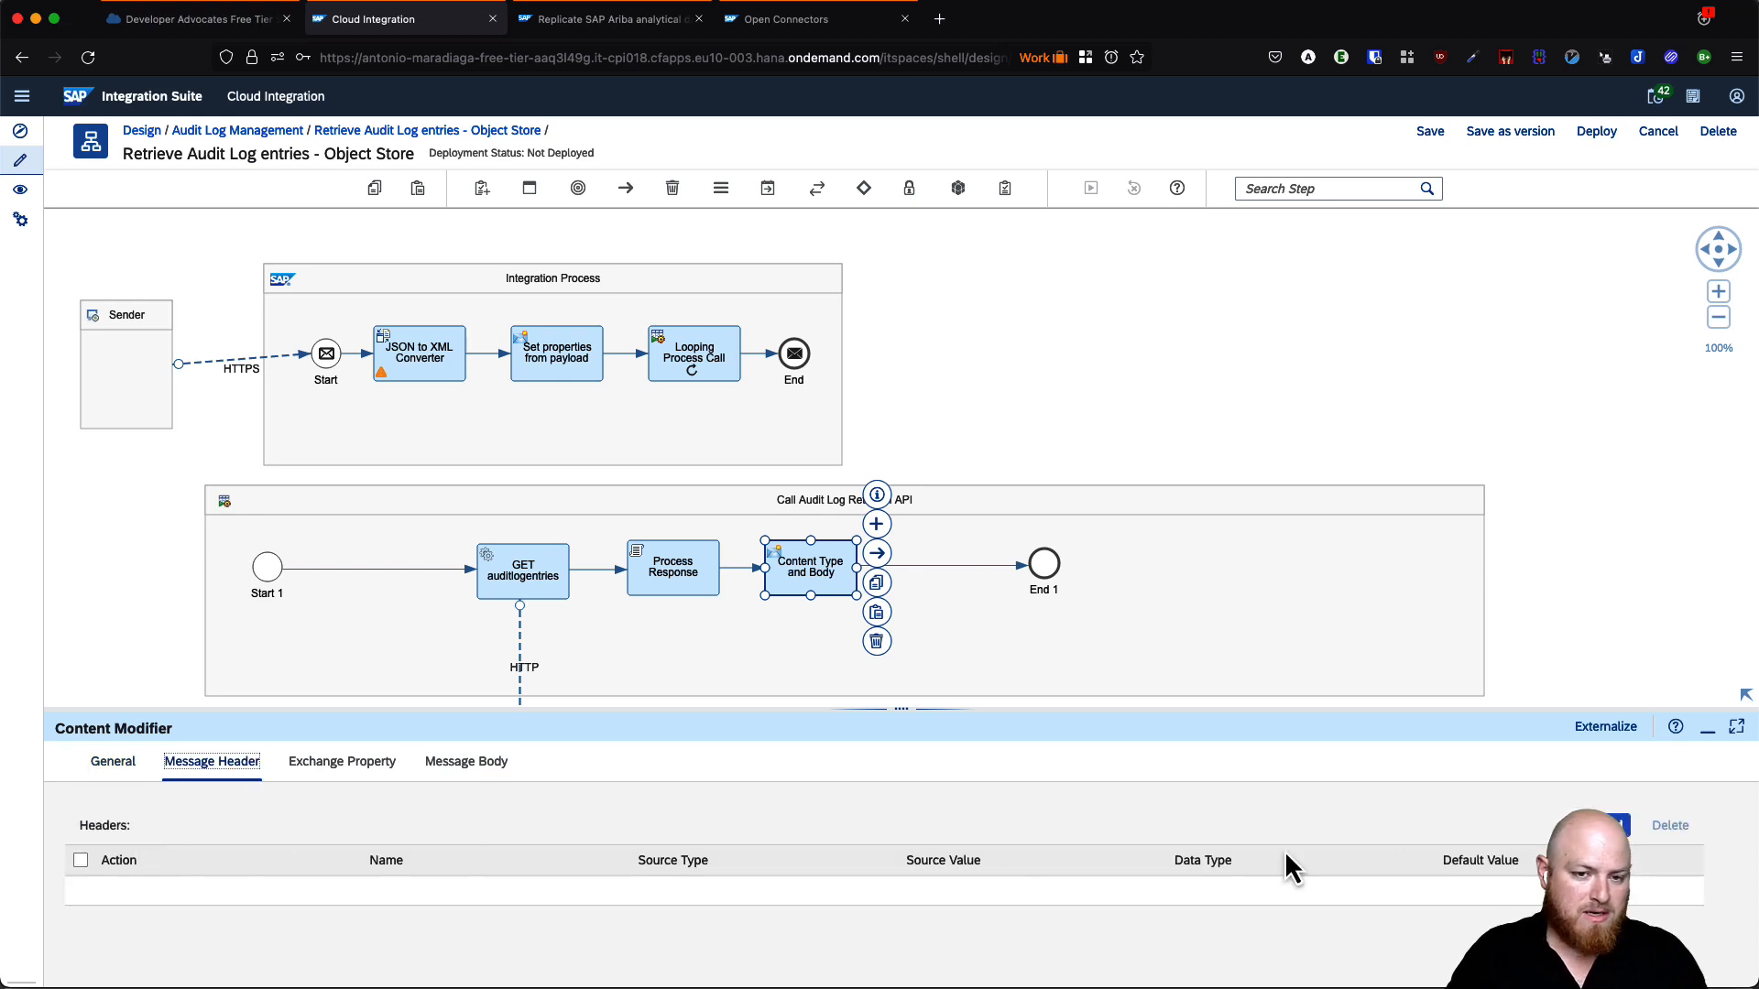
left_click(1614, 825)
left_click(443, 896)
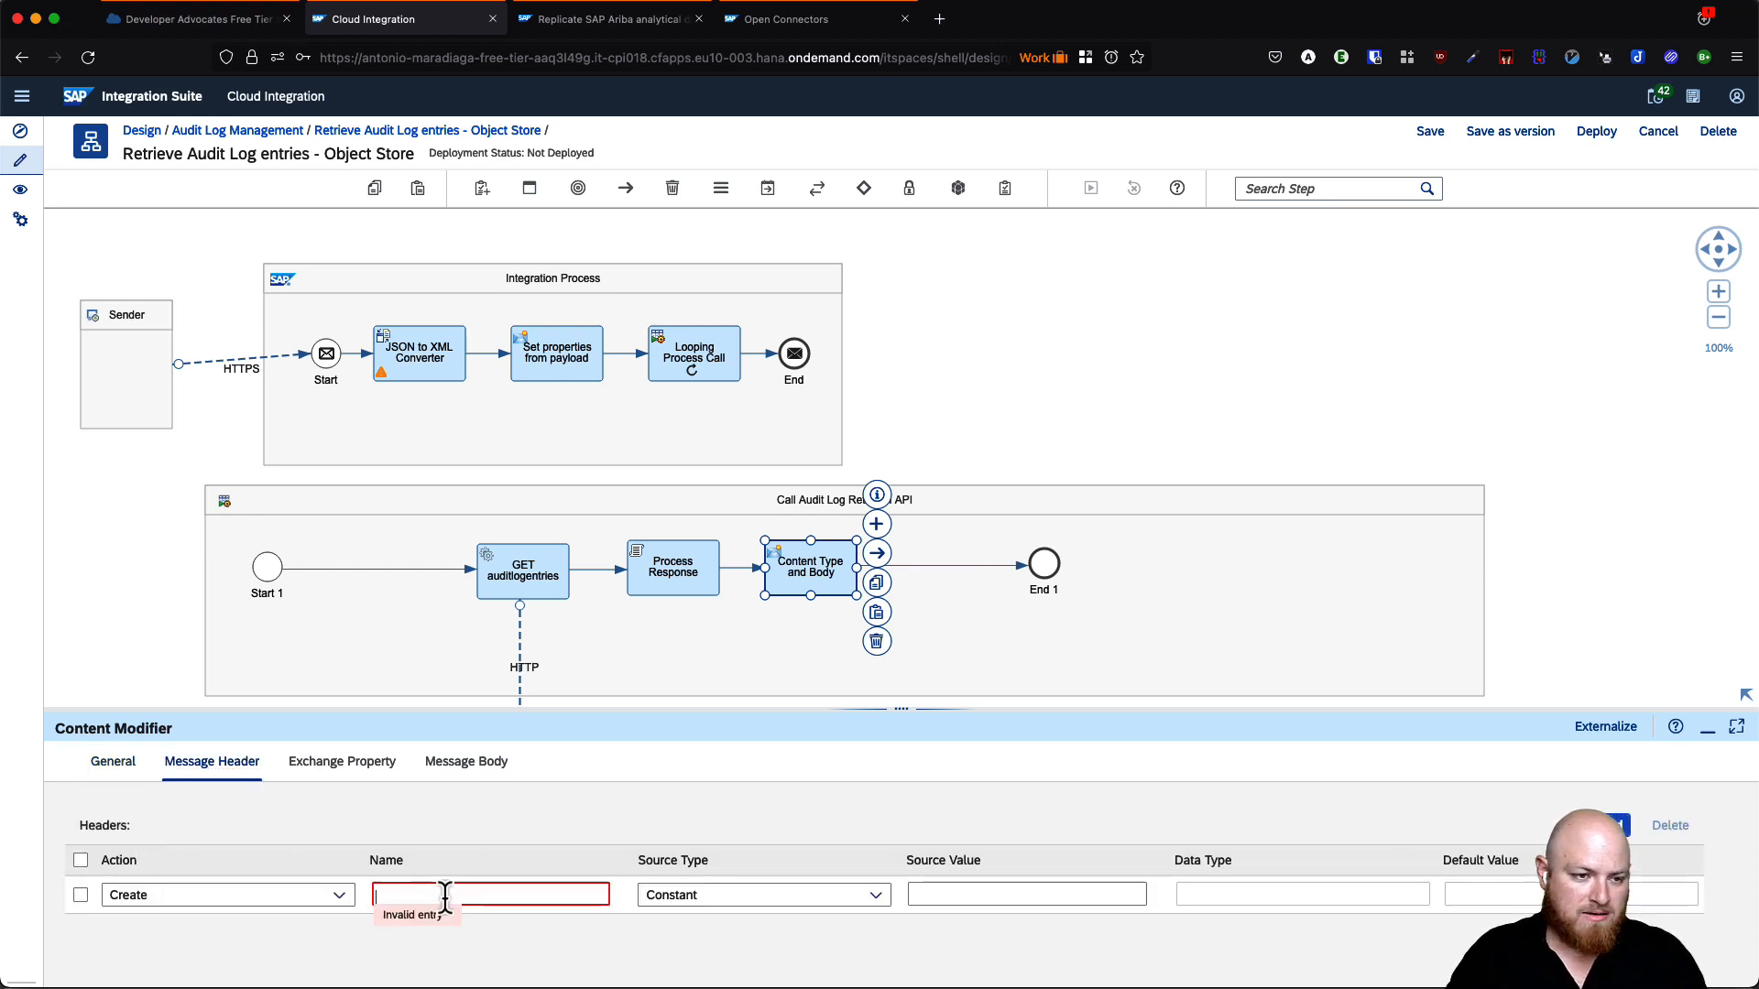
type("Content-Typ")
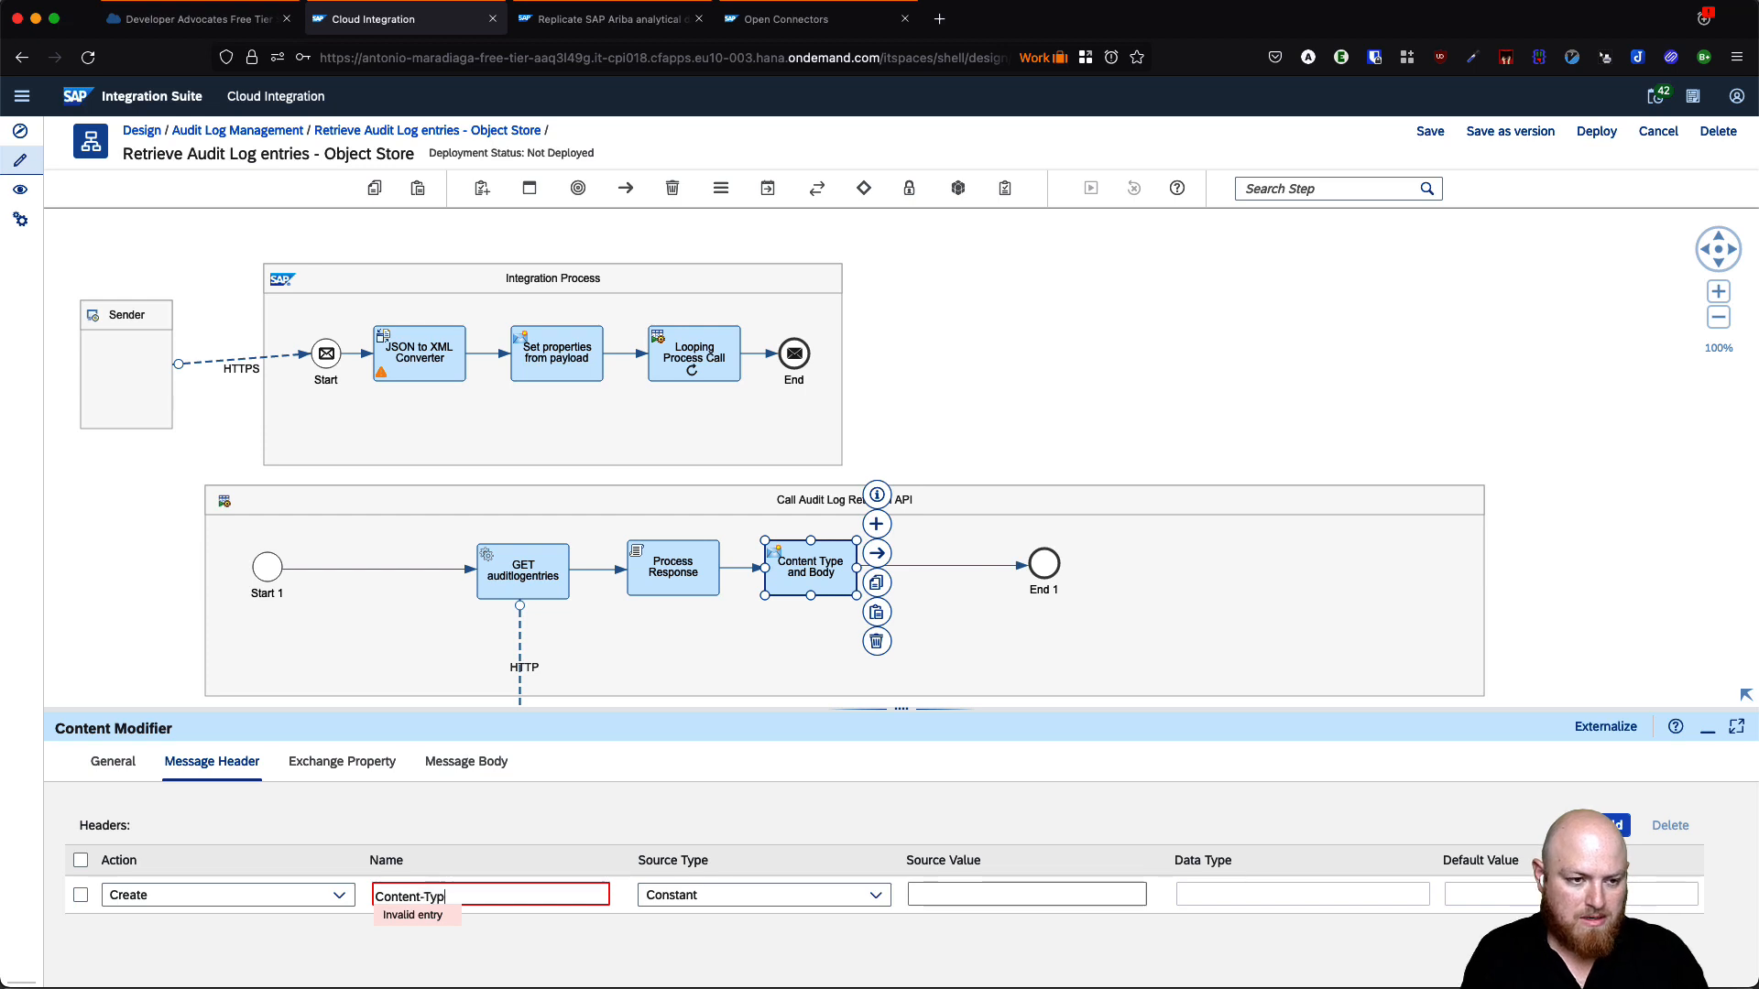
left_click(943, 895)
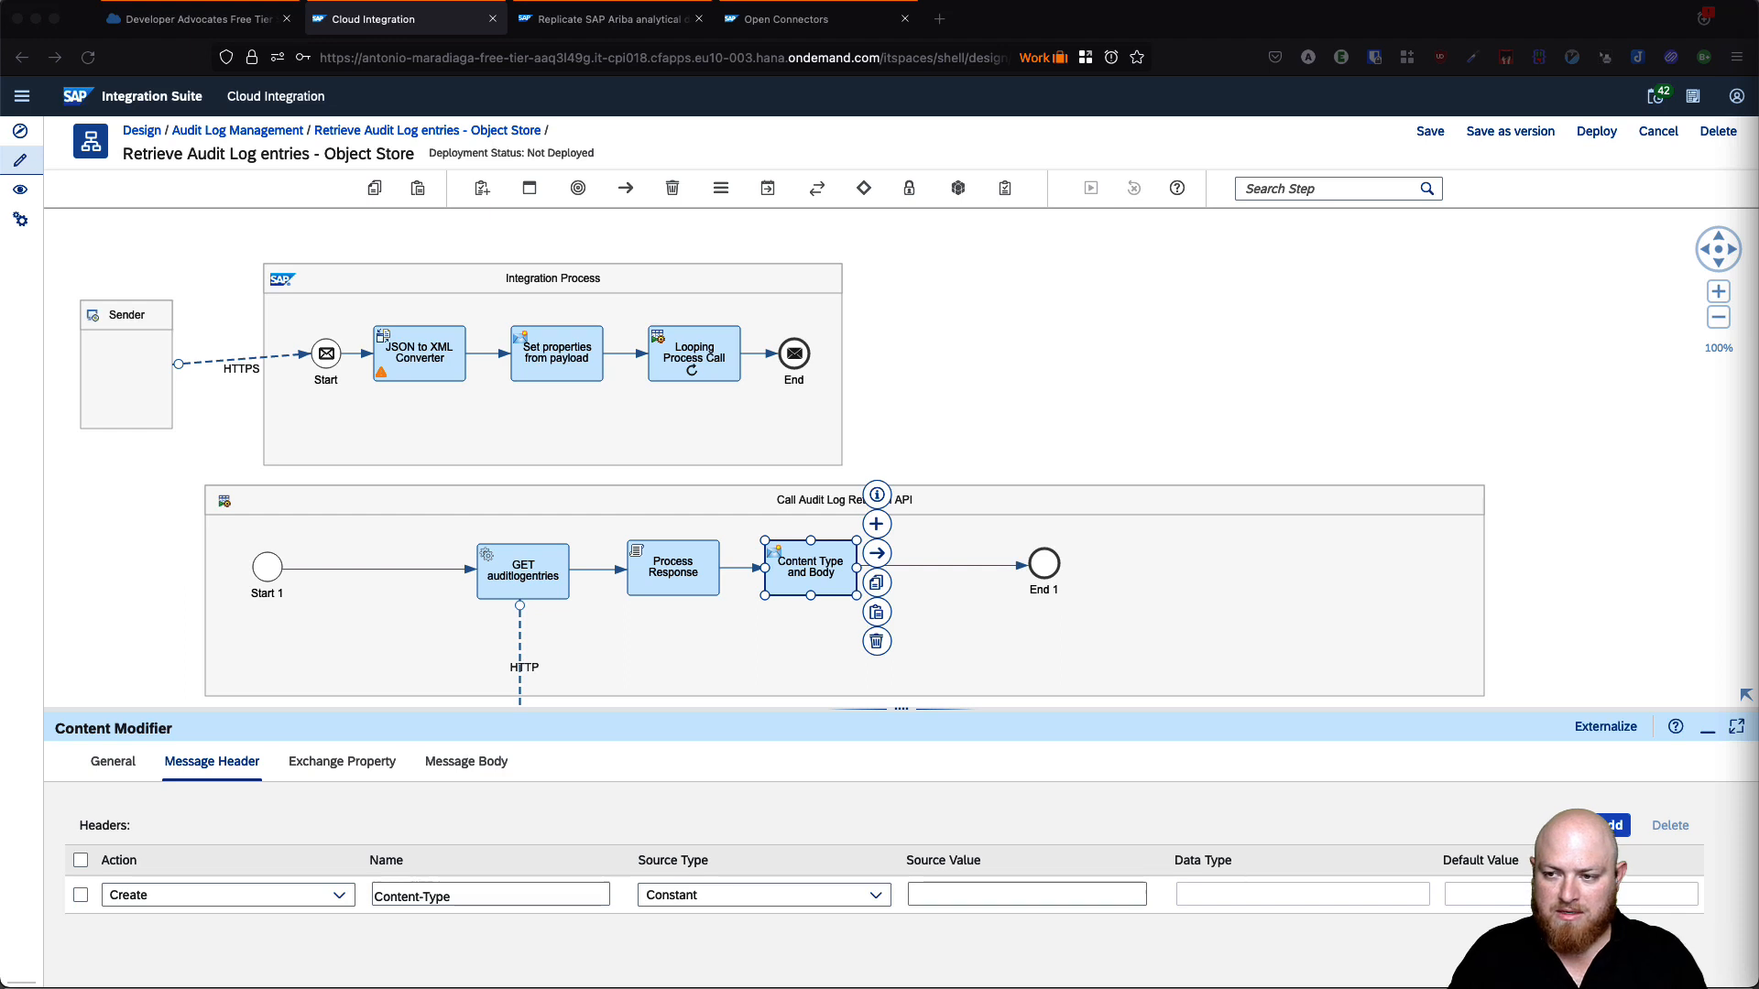
left_click(976, 895)
key("super+v")
key("super+Left")
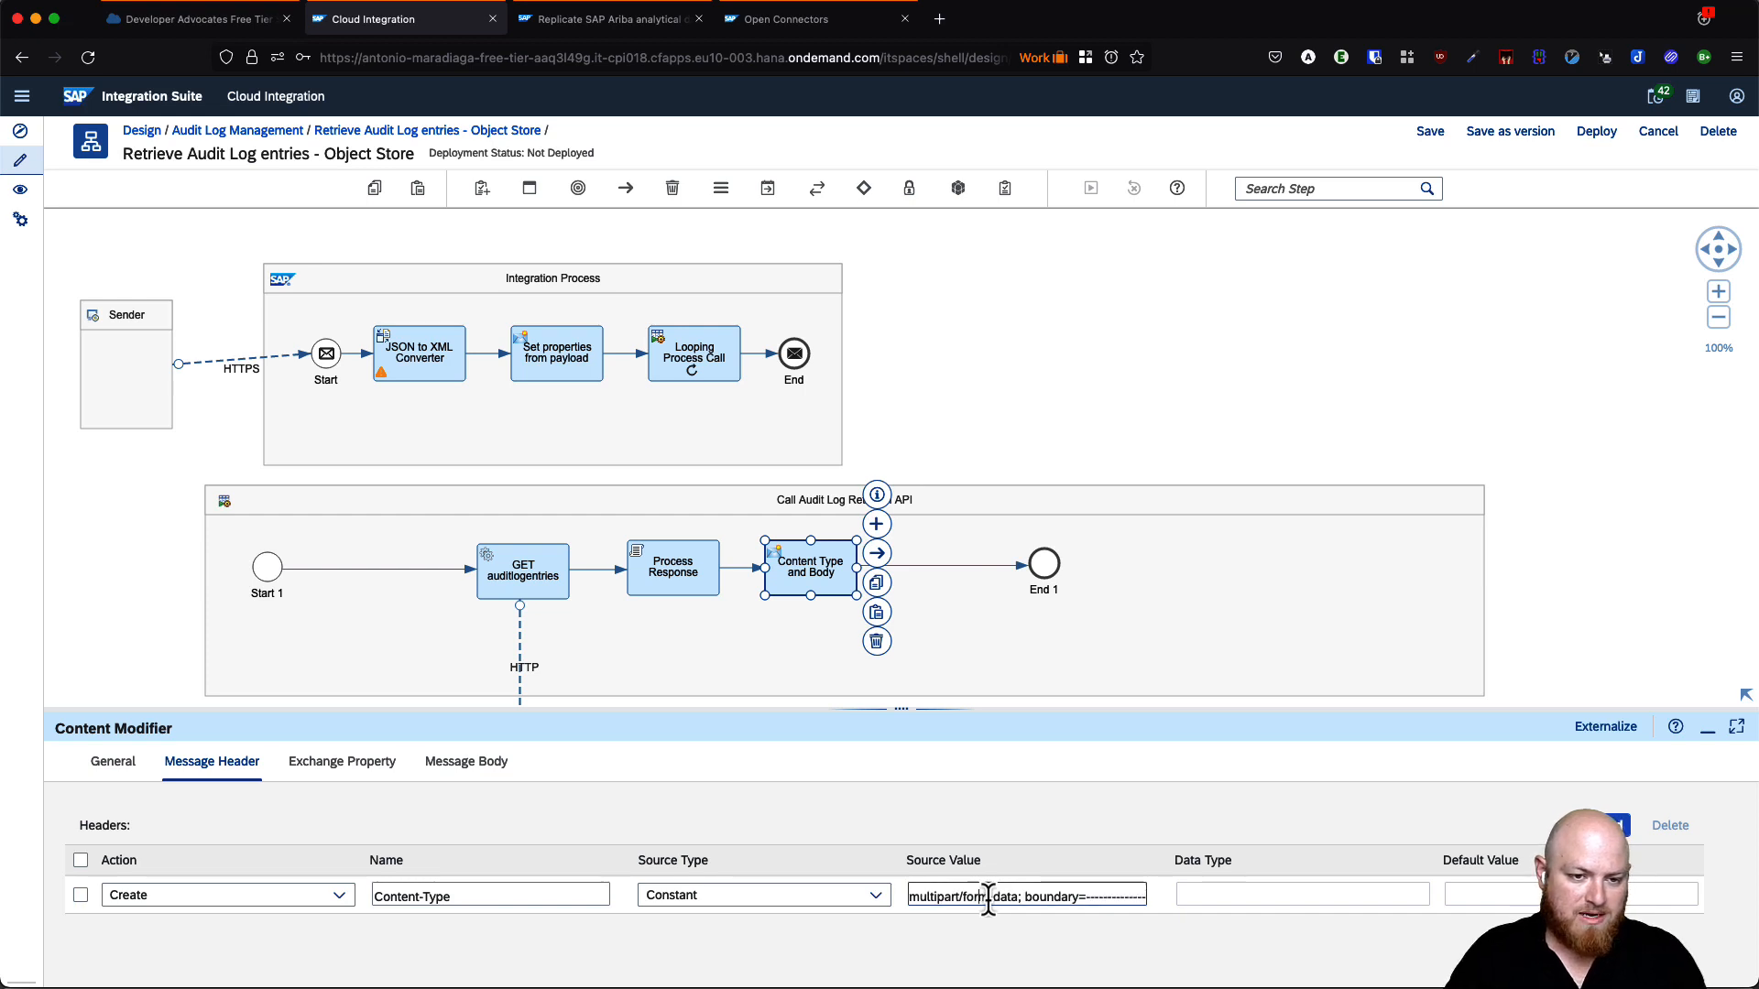
key("super+Right")
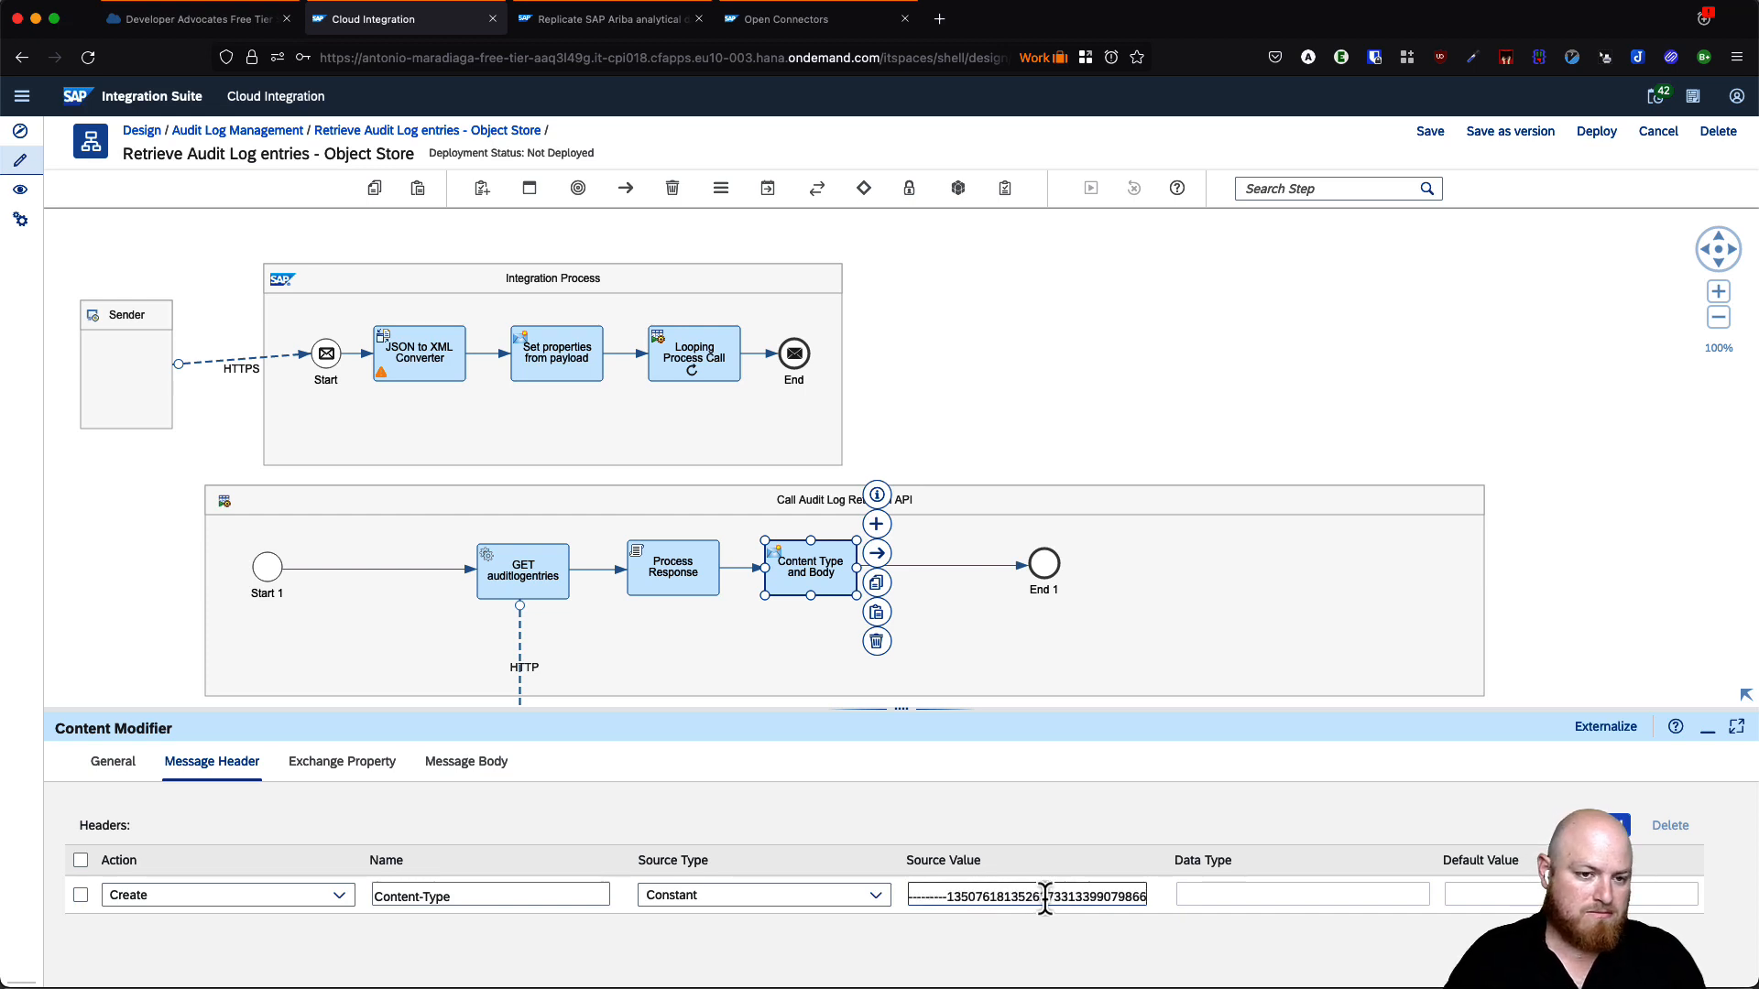
double_click(1045, 899)
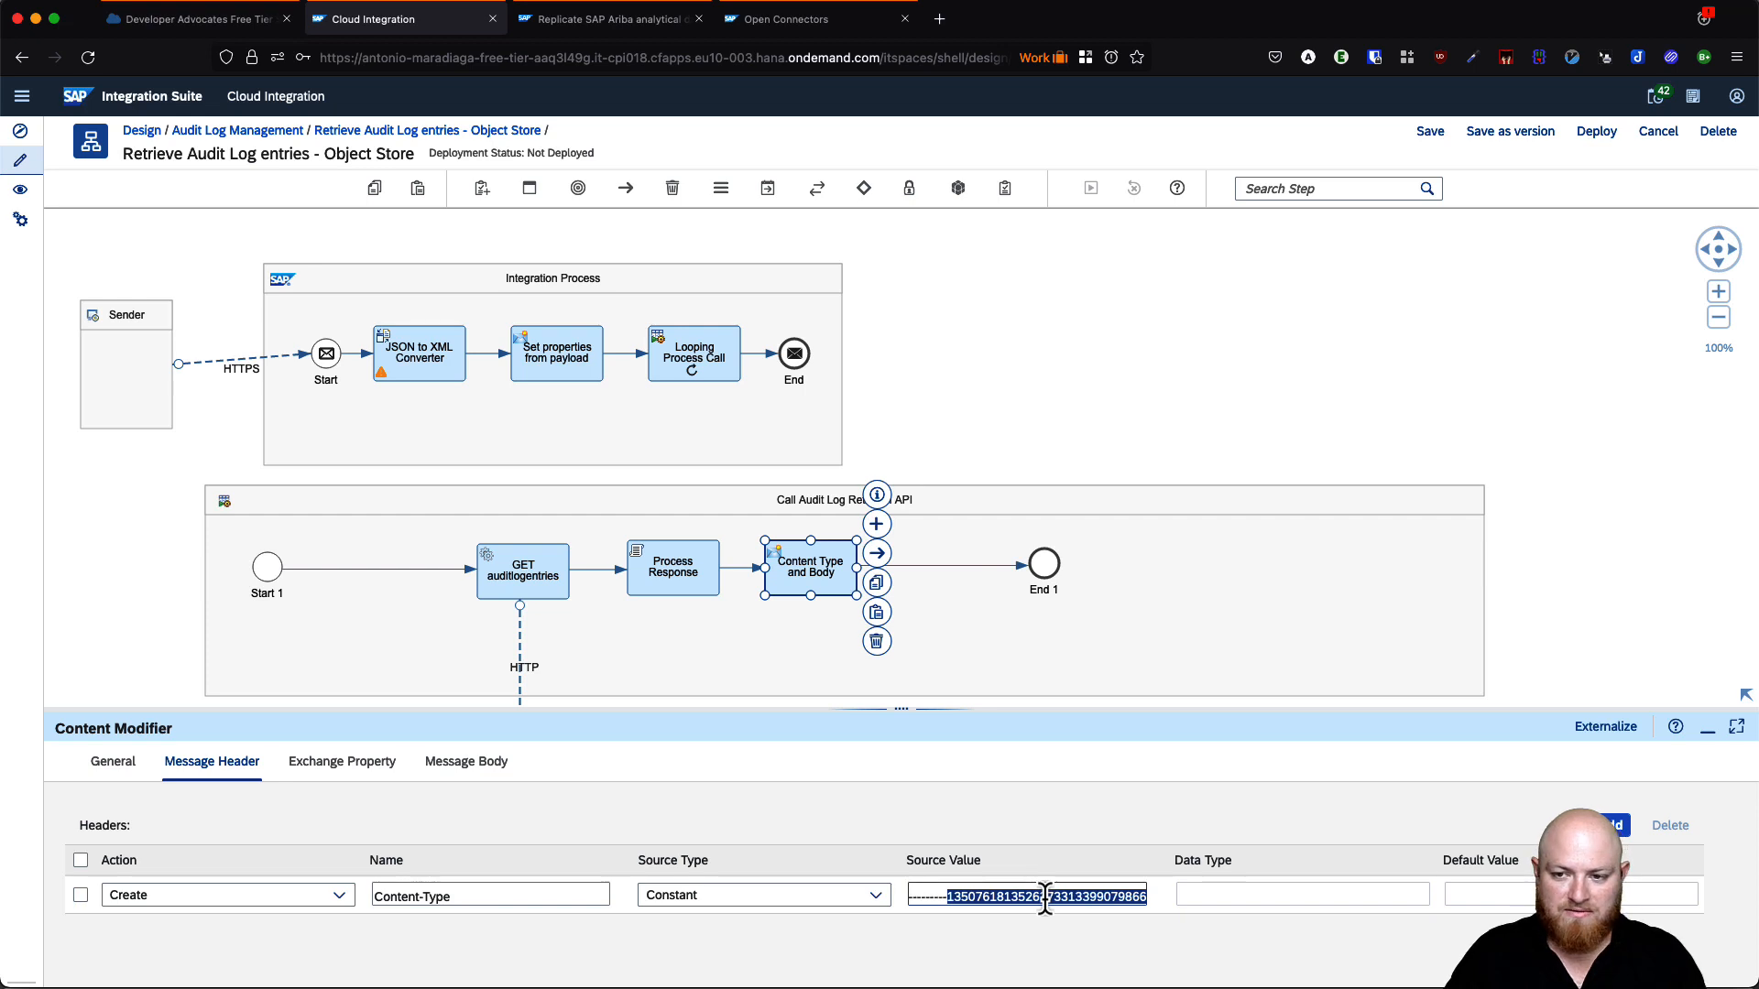
left_click(487, 769)
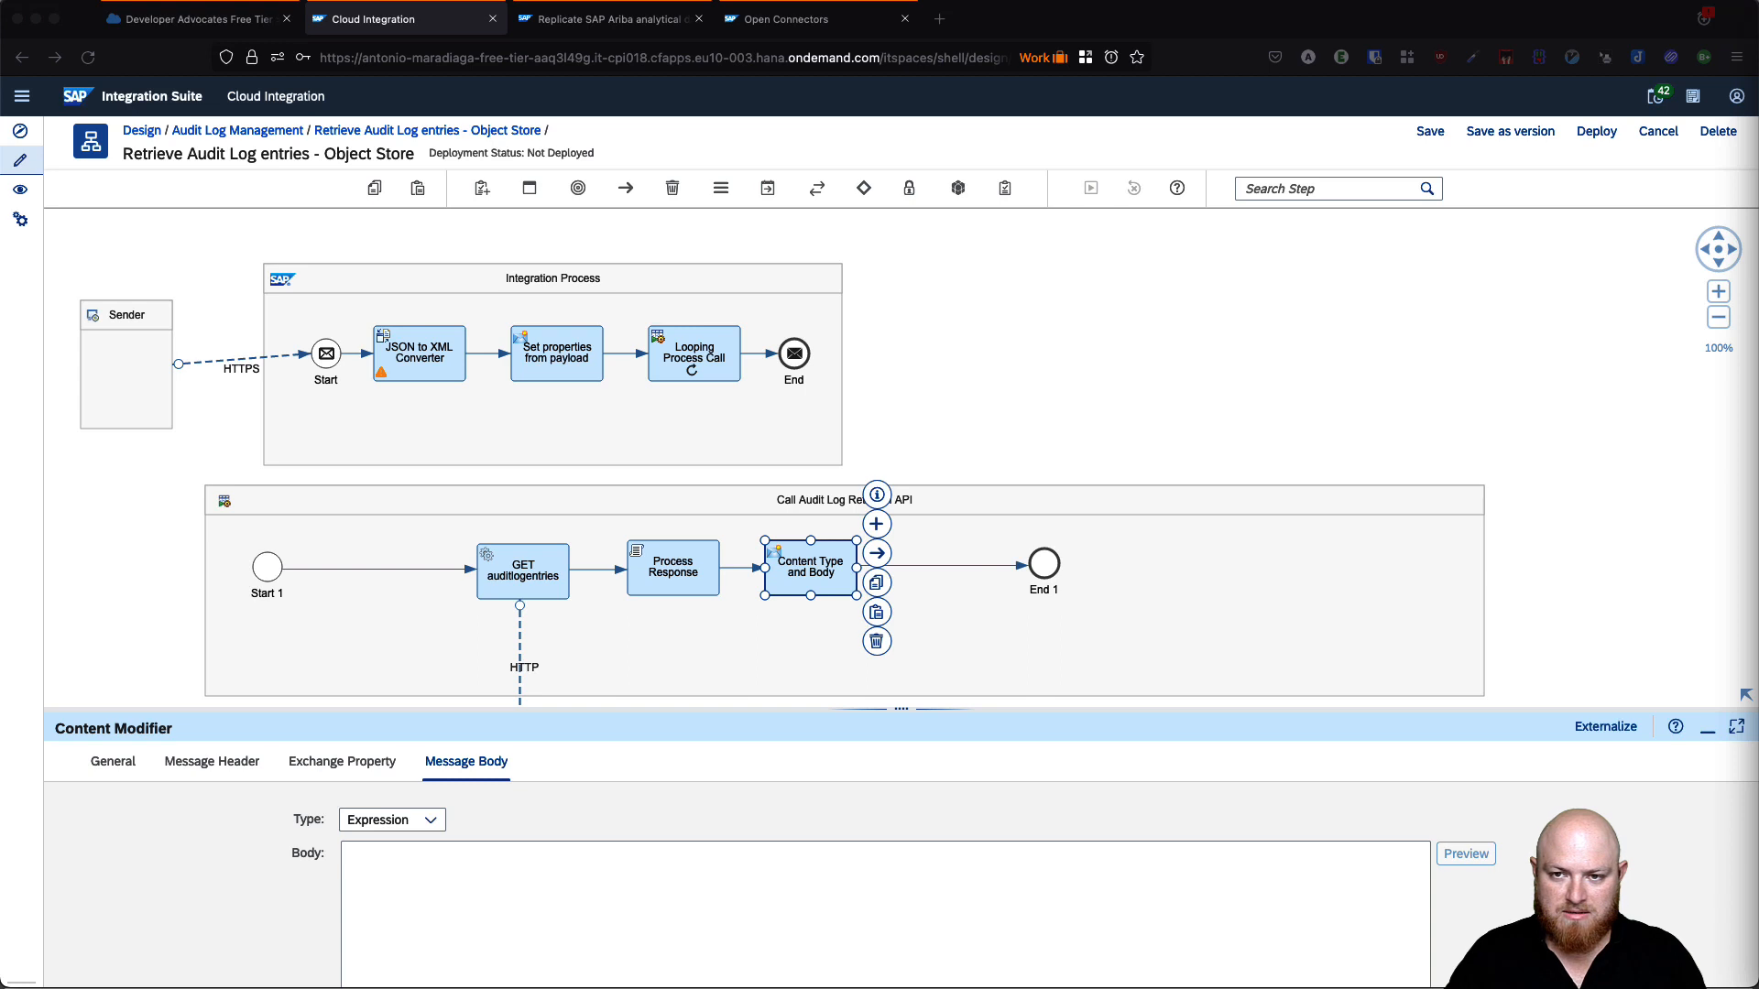
- Paste the multipart template with boundary, Content-Disposition myFile.json and ${body} into the body
left_click(481, 927)
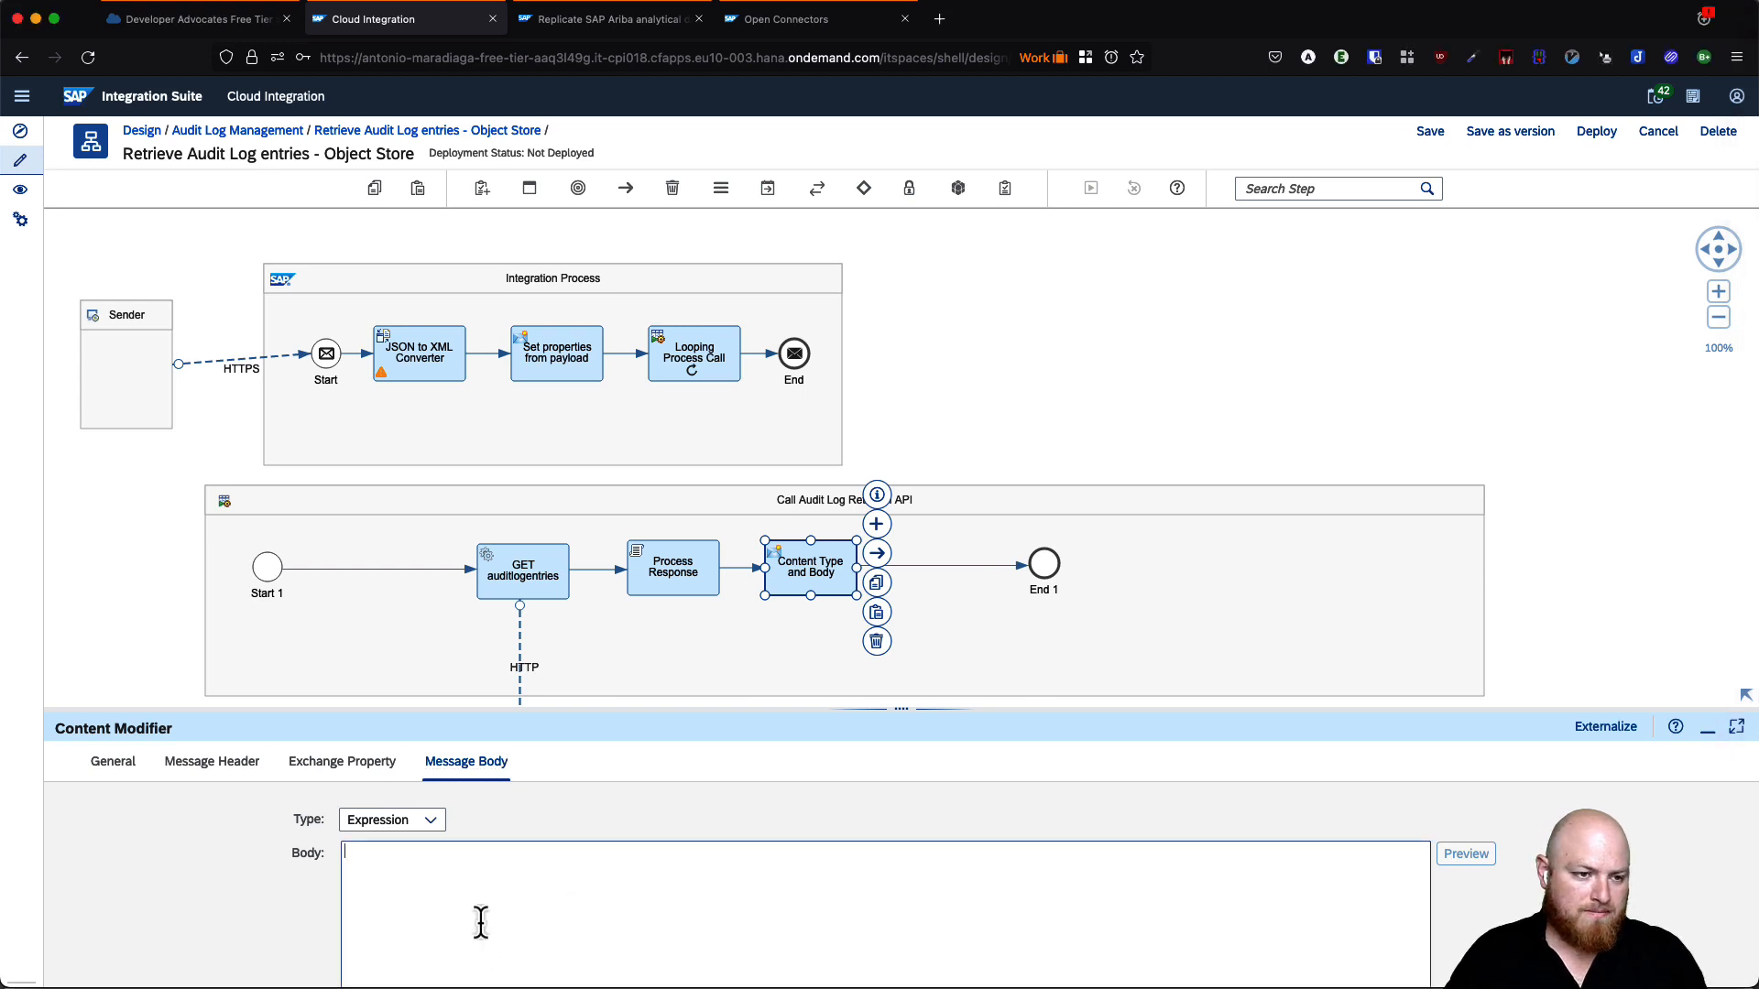
key("super+v")
double_click(567, 851)
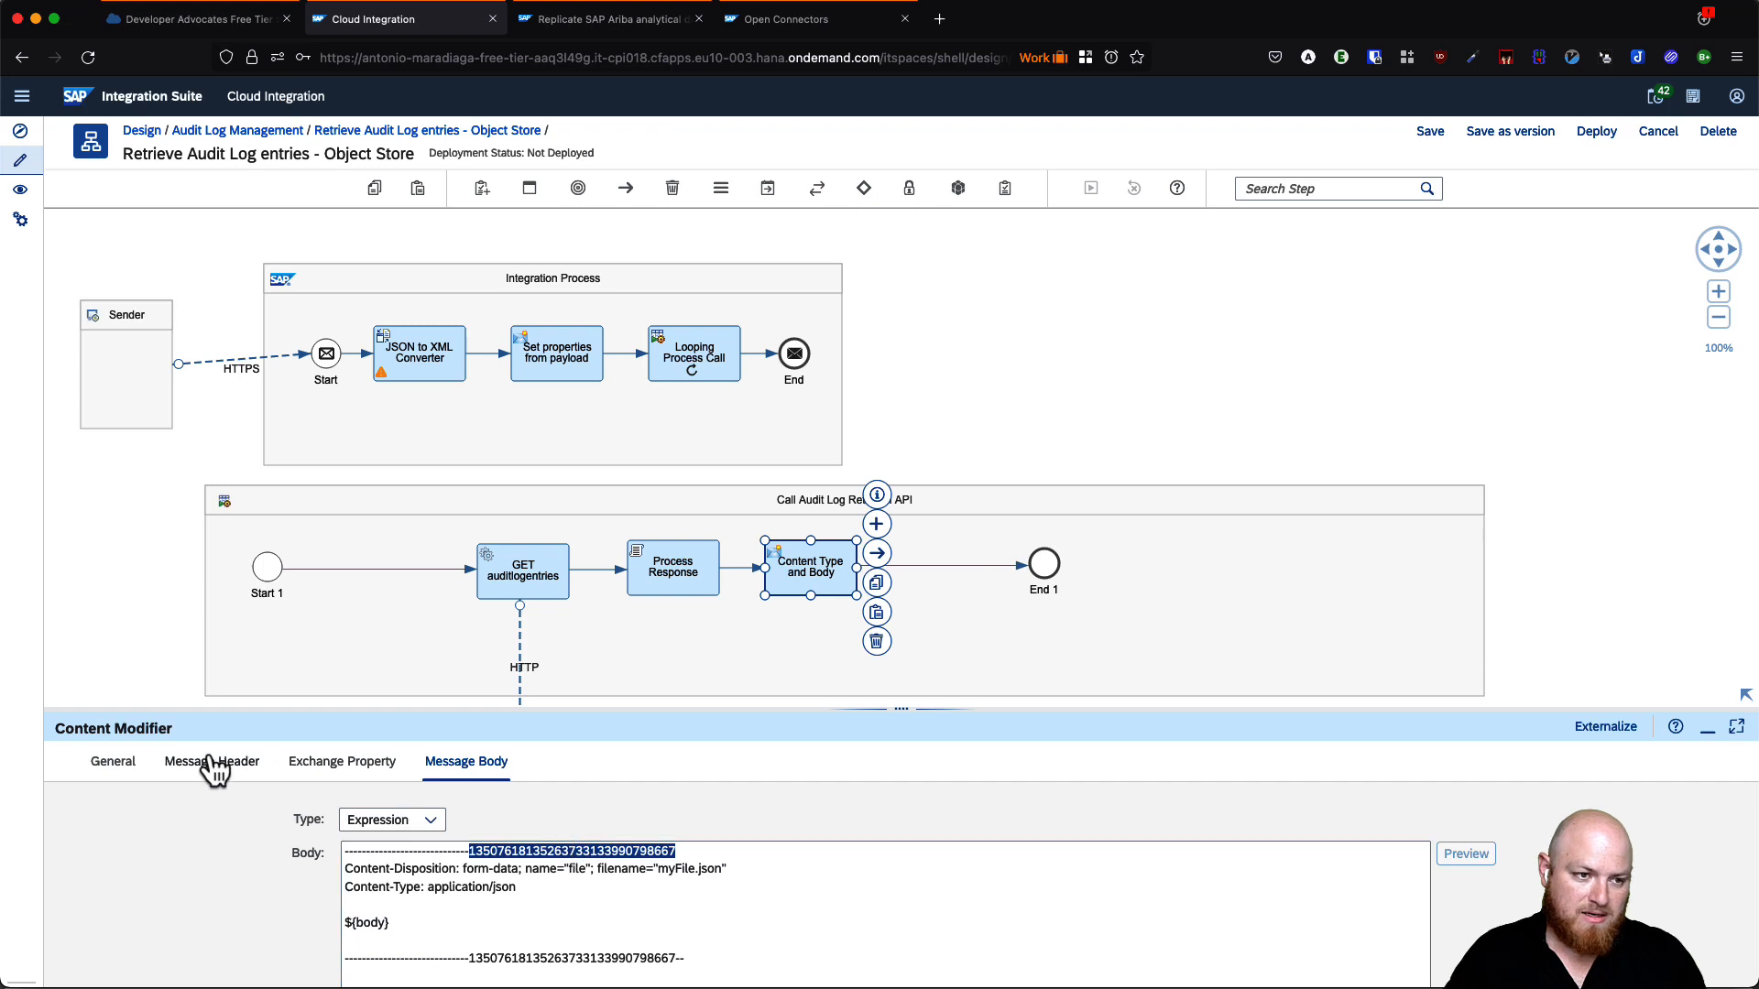
left_click(410, 928)
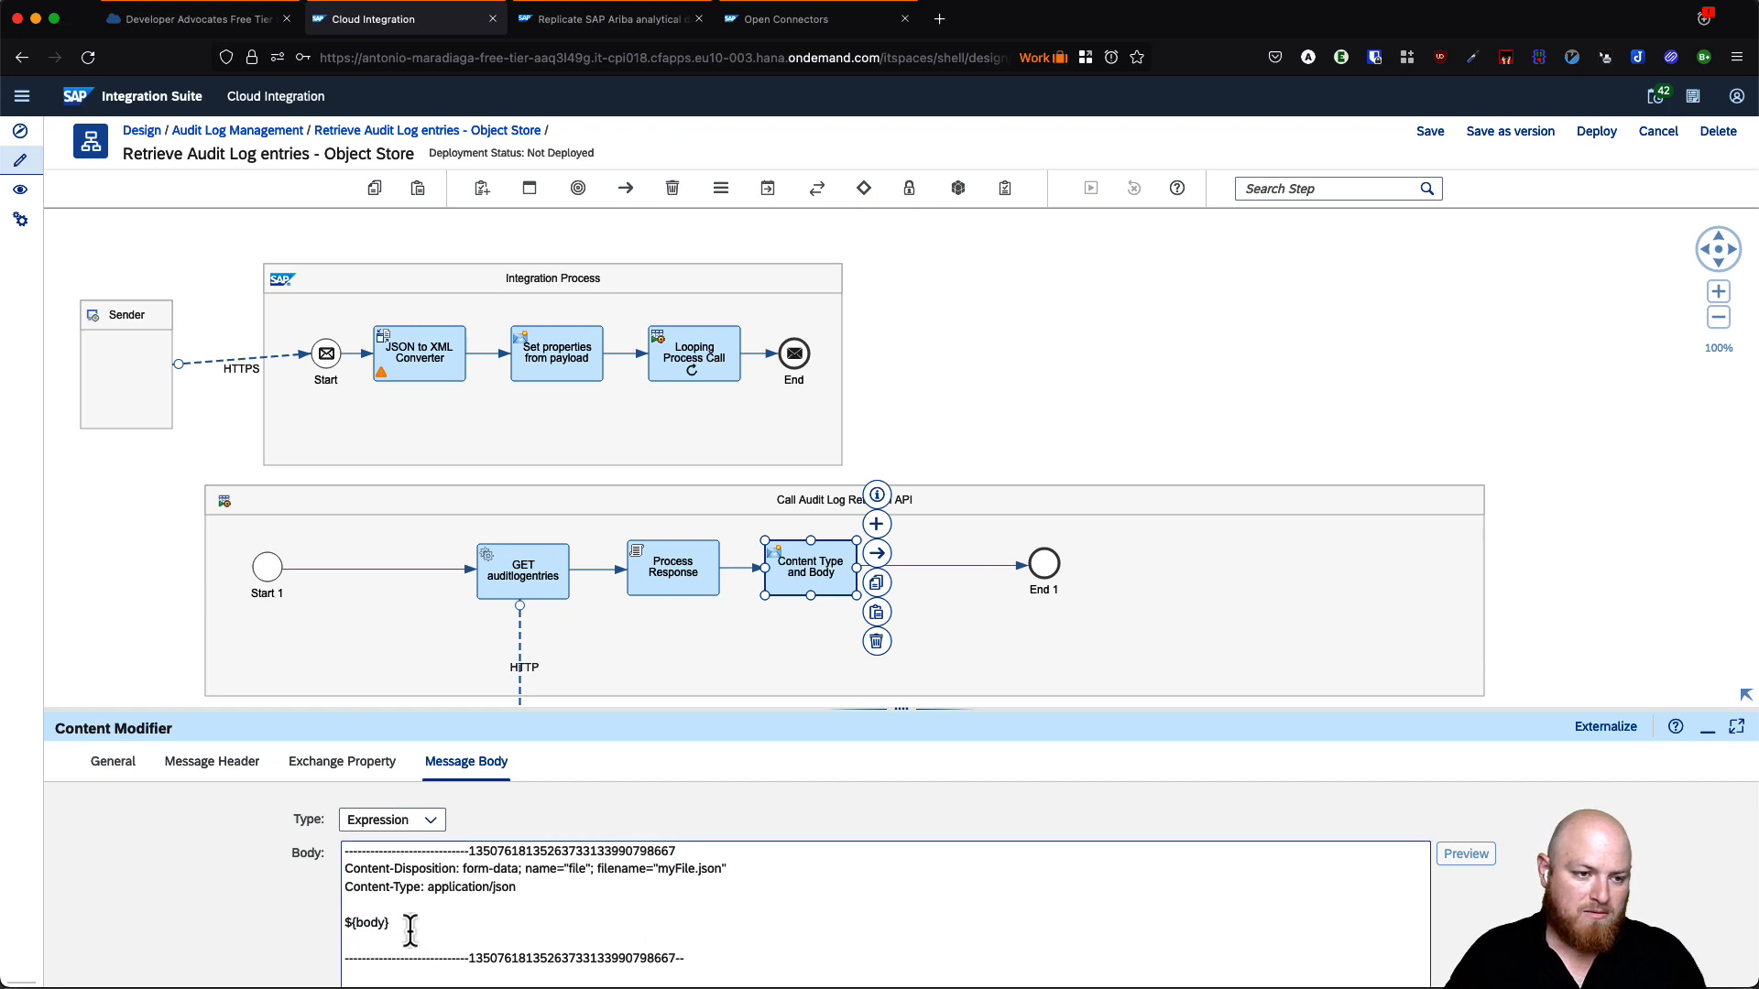
left_click_drag(391, 925, 339, 925)
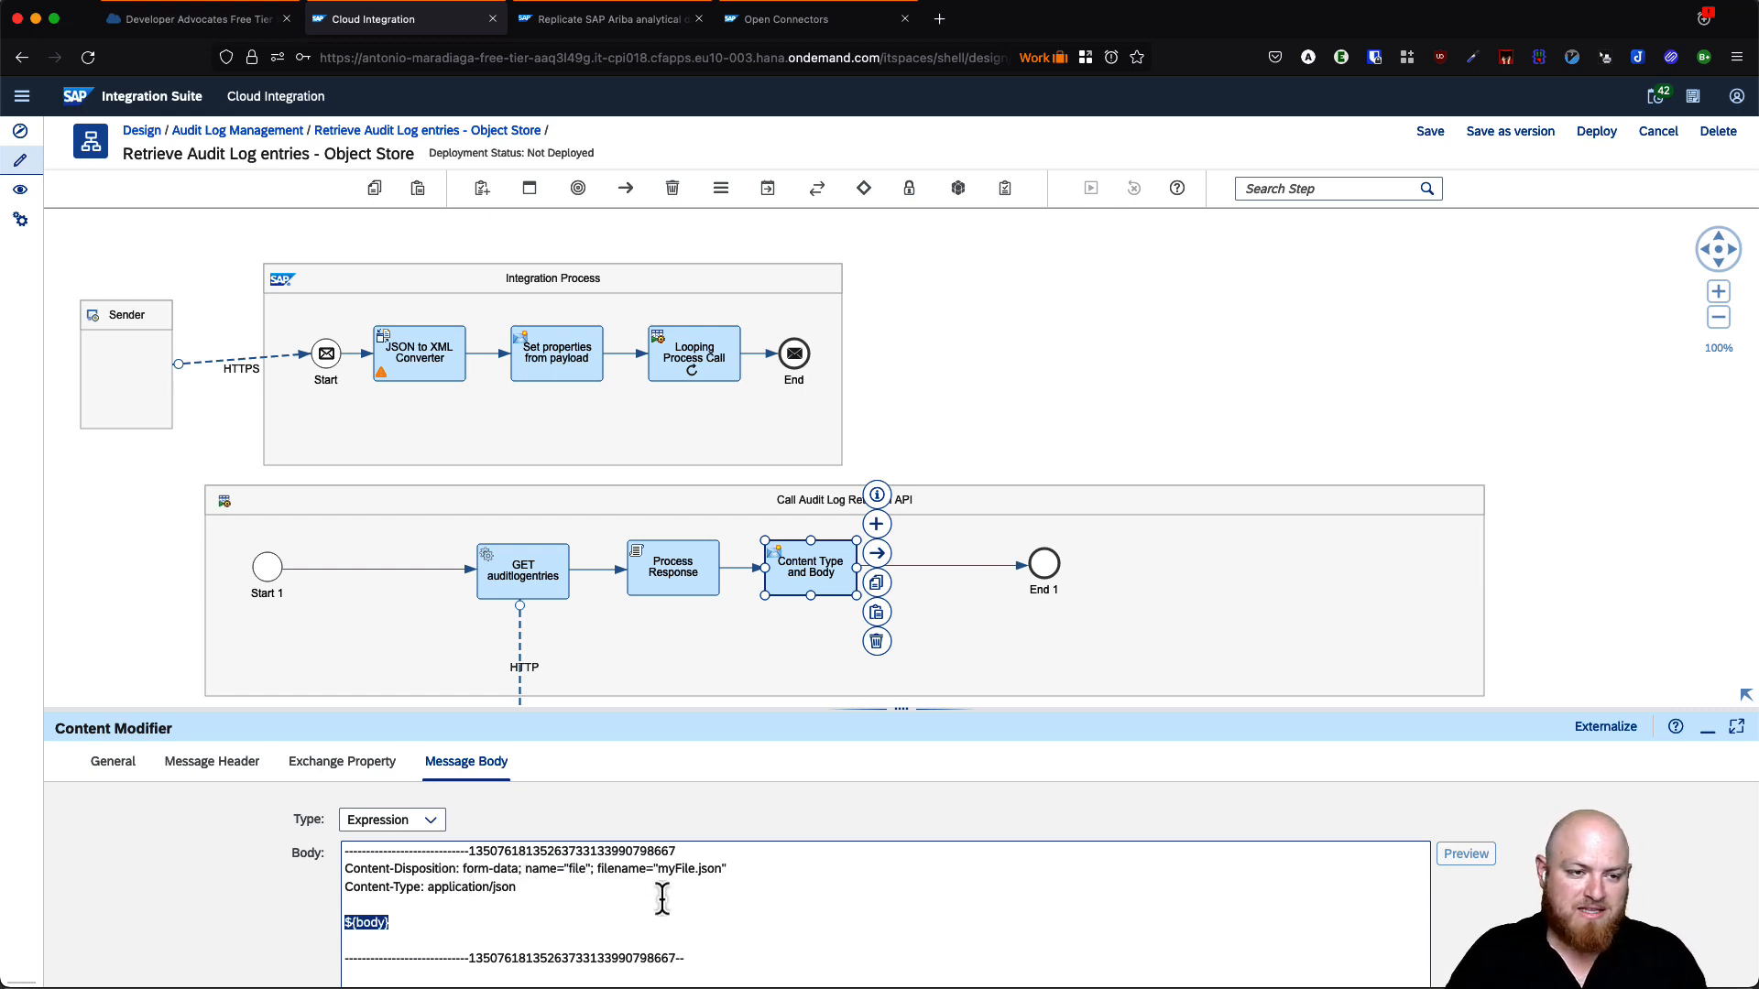
left_click(455, 921)
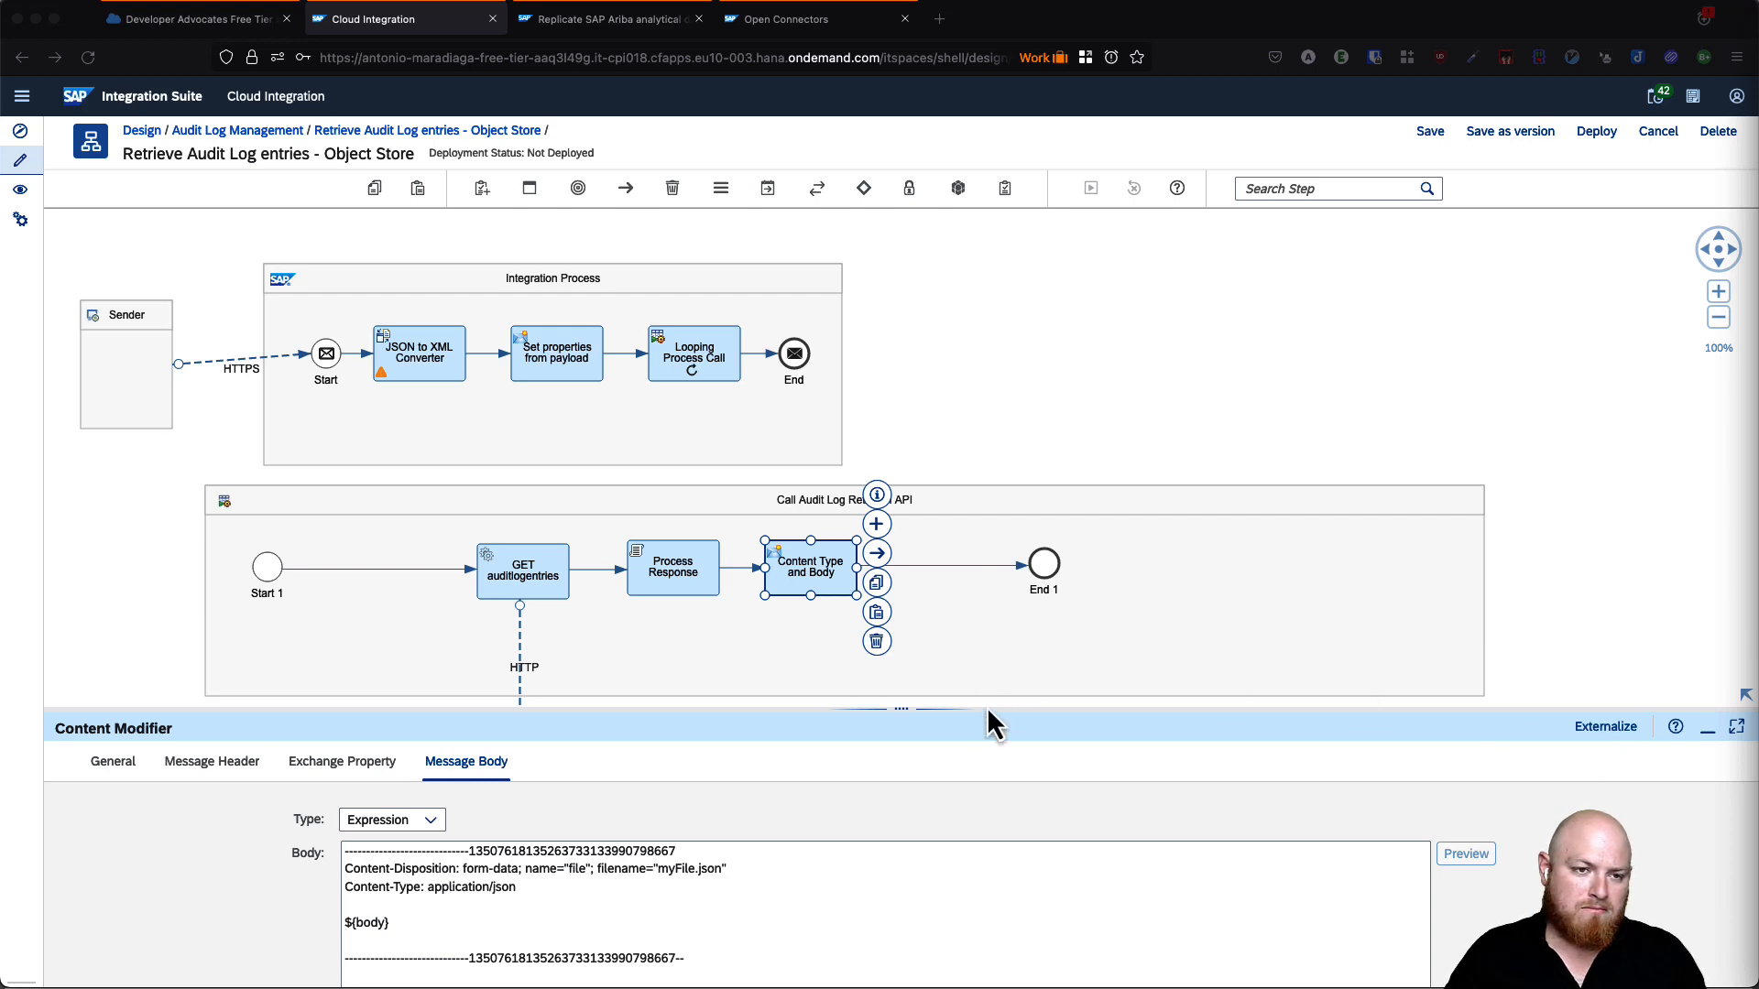
left_click(591, 20)
- Scroll the blog to the Groovy script that sets Authorization and cleans the payload
scroll(746, 658, "down", 15)
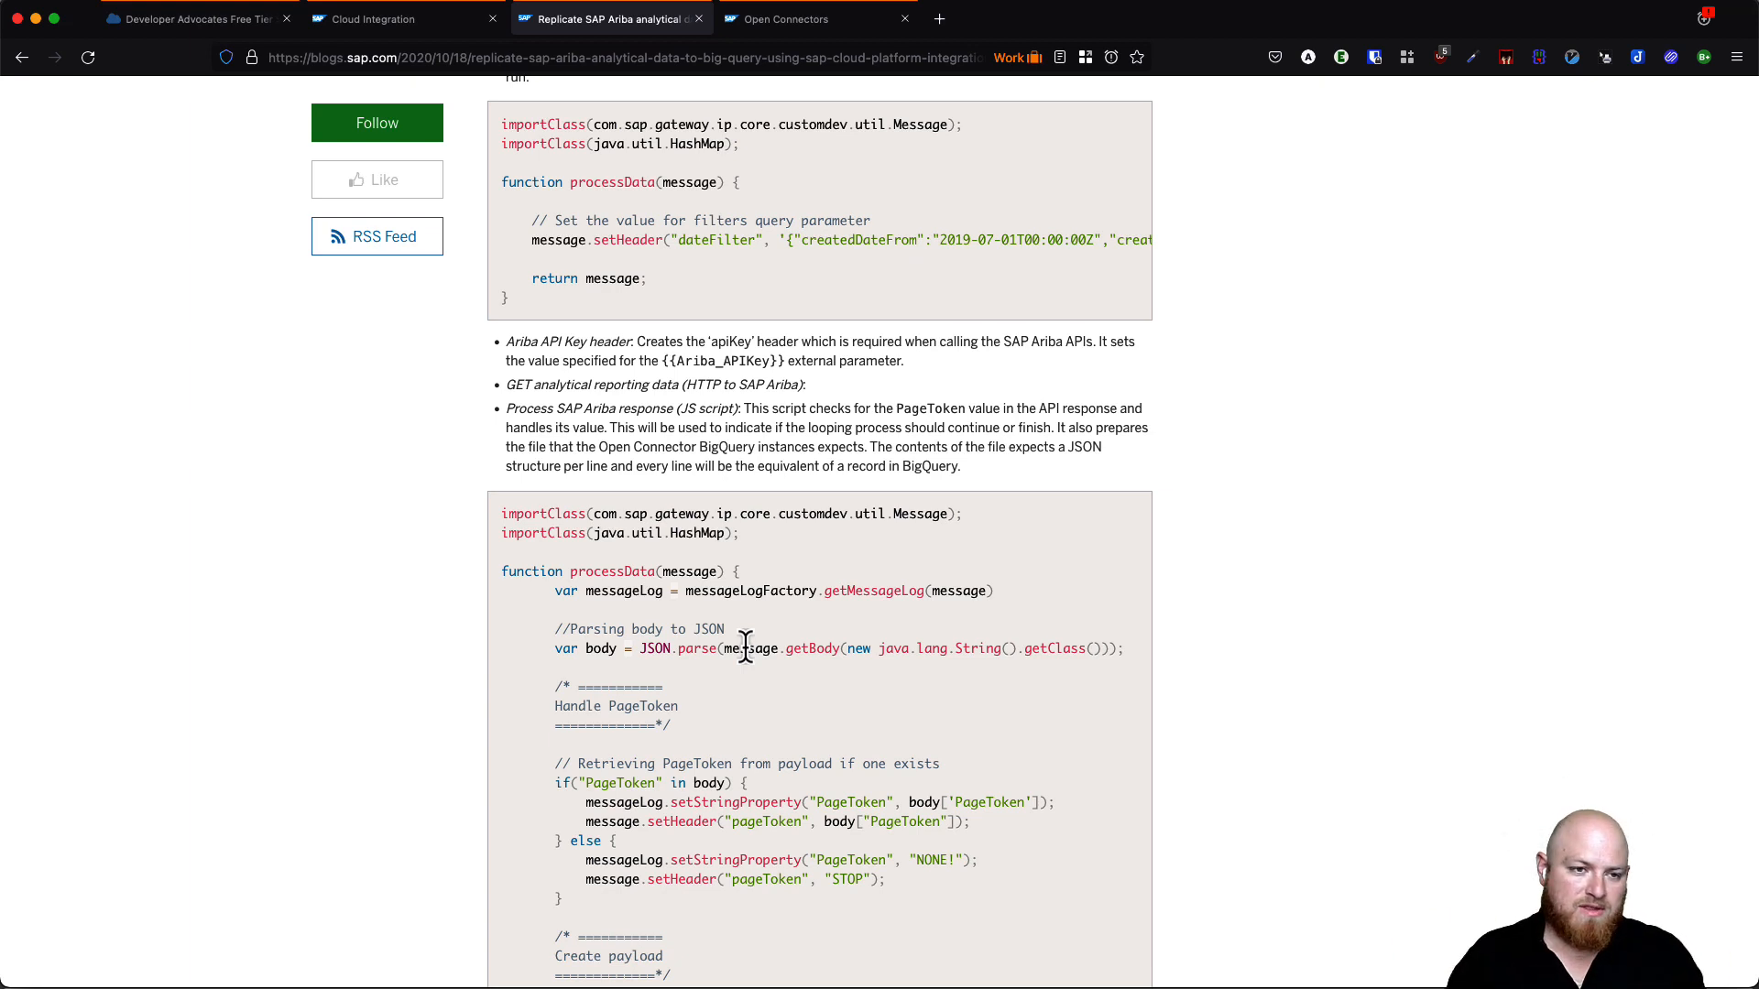
scroll(785, 757, "down", 6)
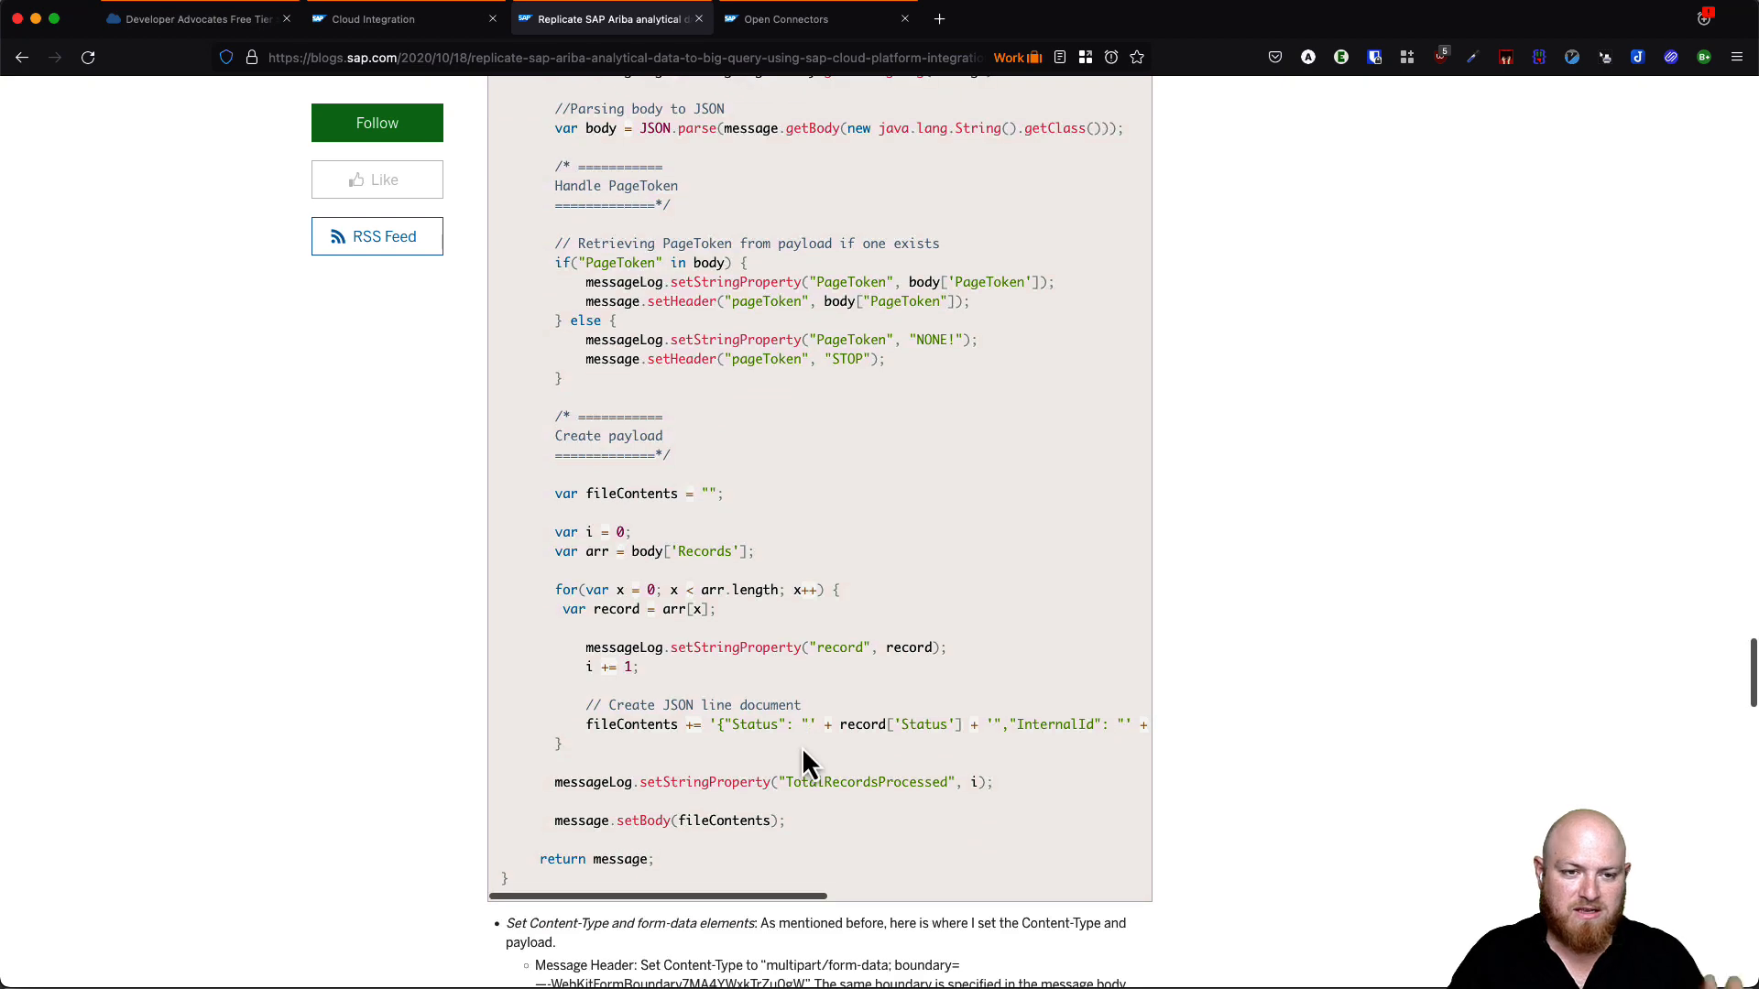
scroll(802, 762, "down", 12)
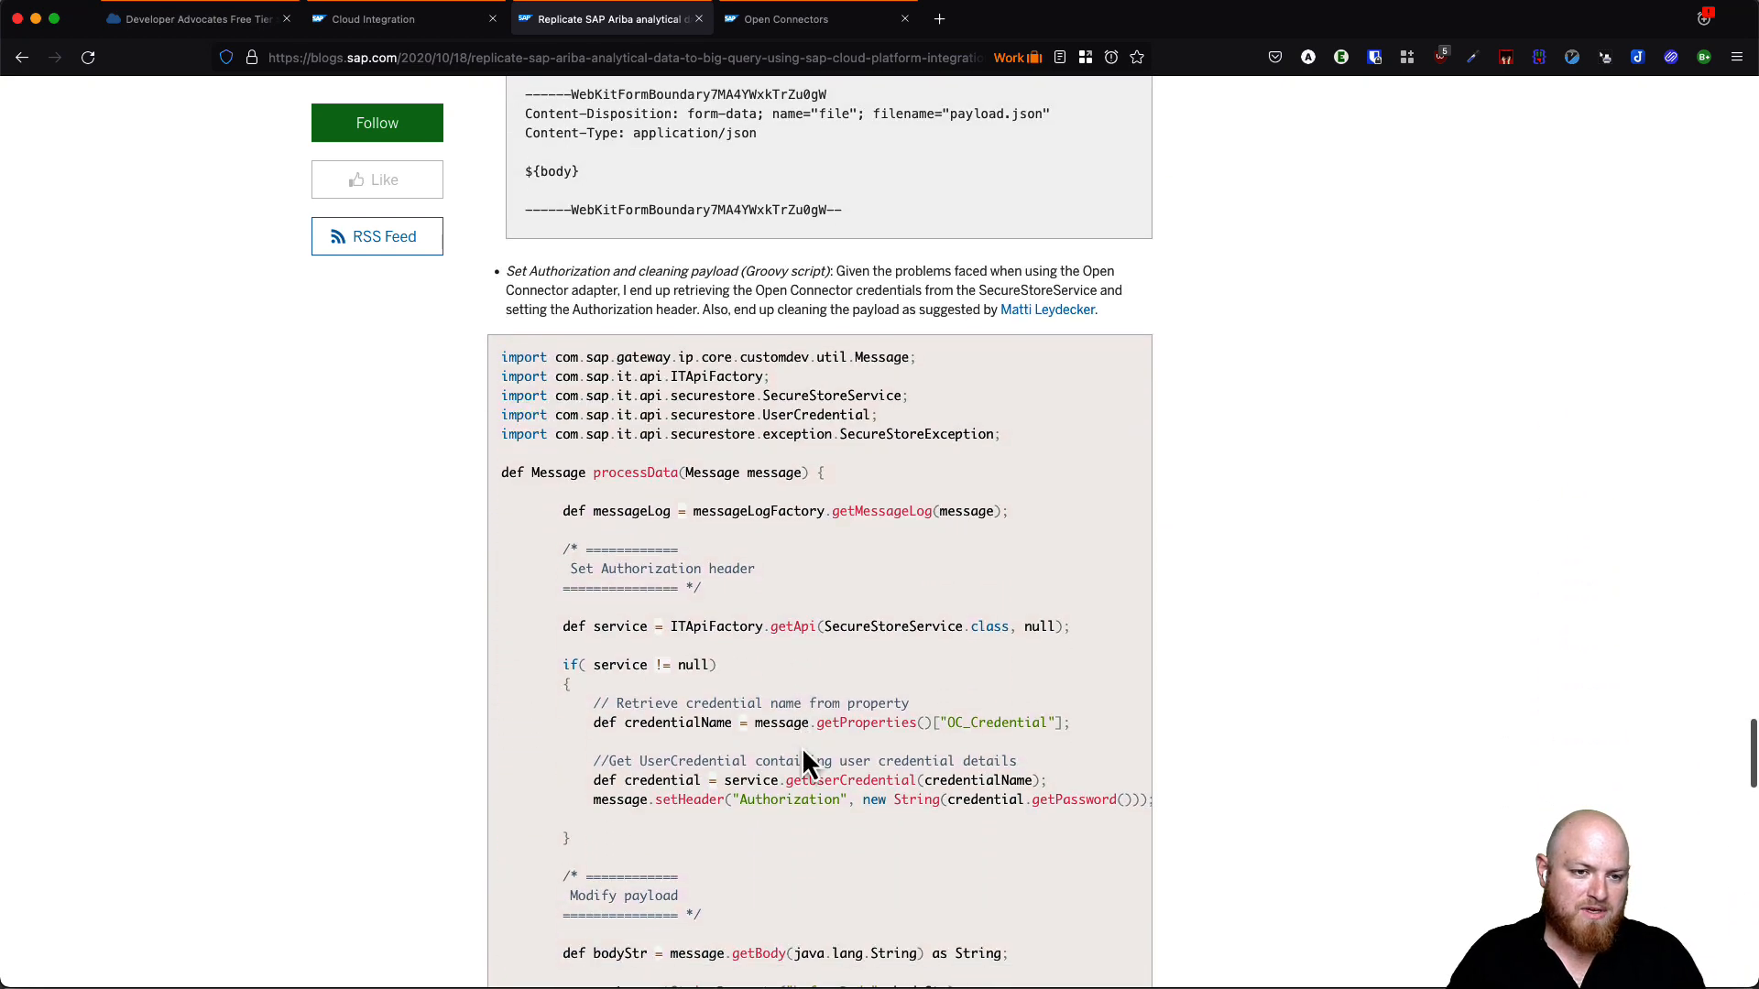
scroll(803, 762, "down", 5)
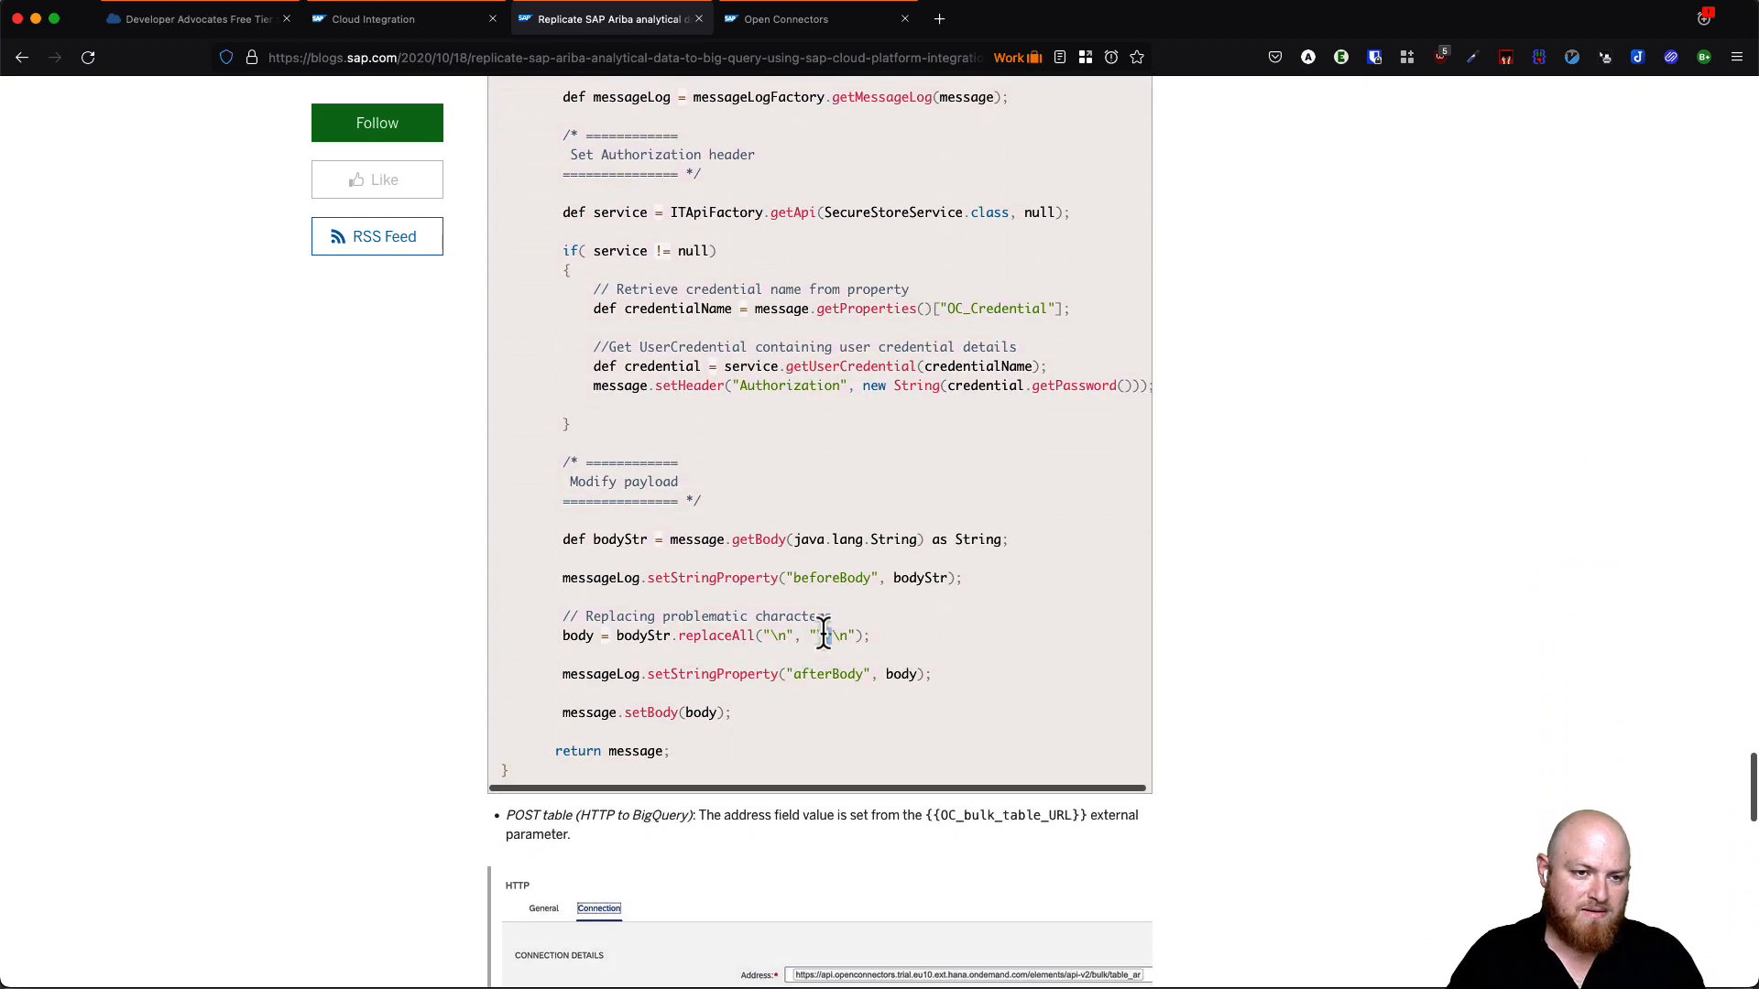
left_click(390, 28)
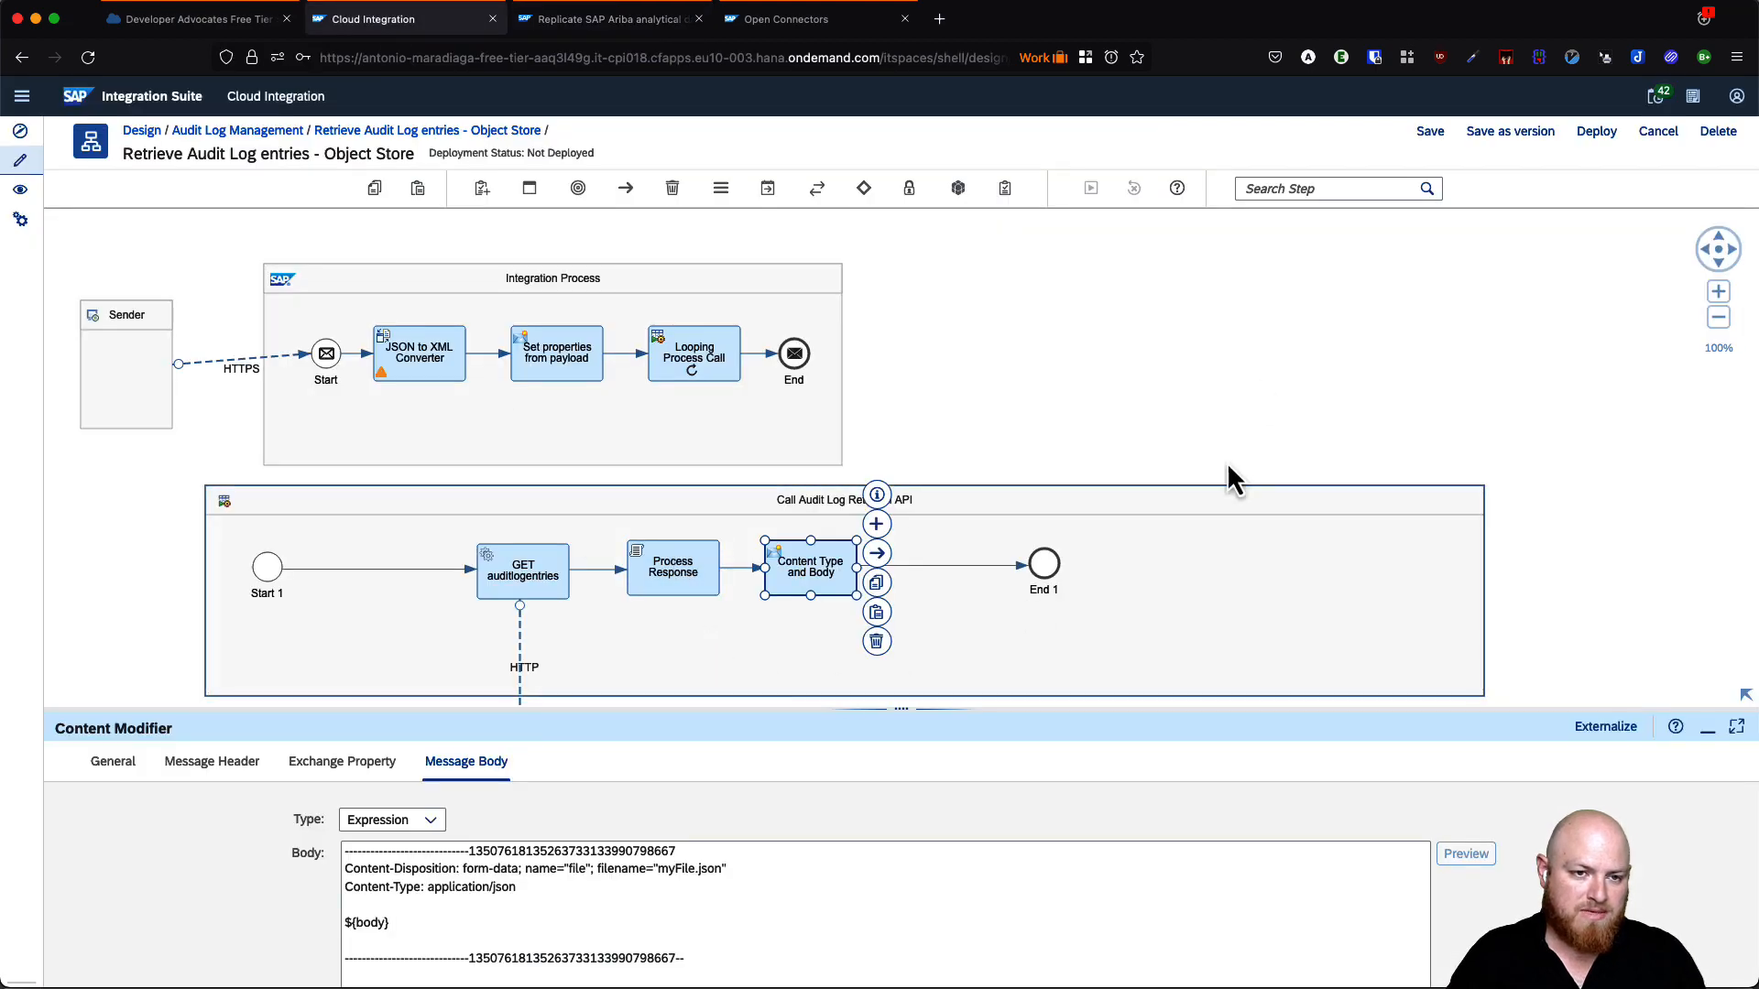
- Add a Groovy Script step after the Content Type and Body step, found by searching 'scri'
left_click(1242, 375)
left_click(827, 577)
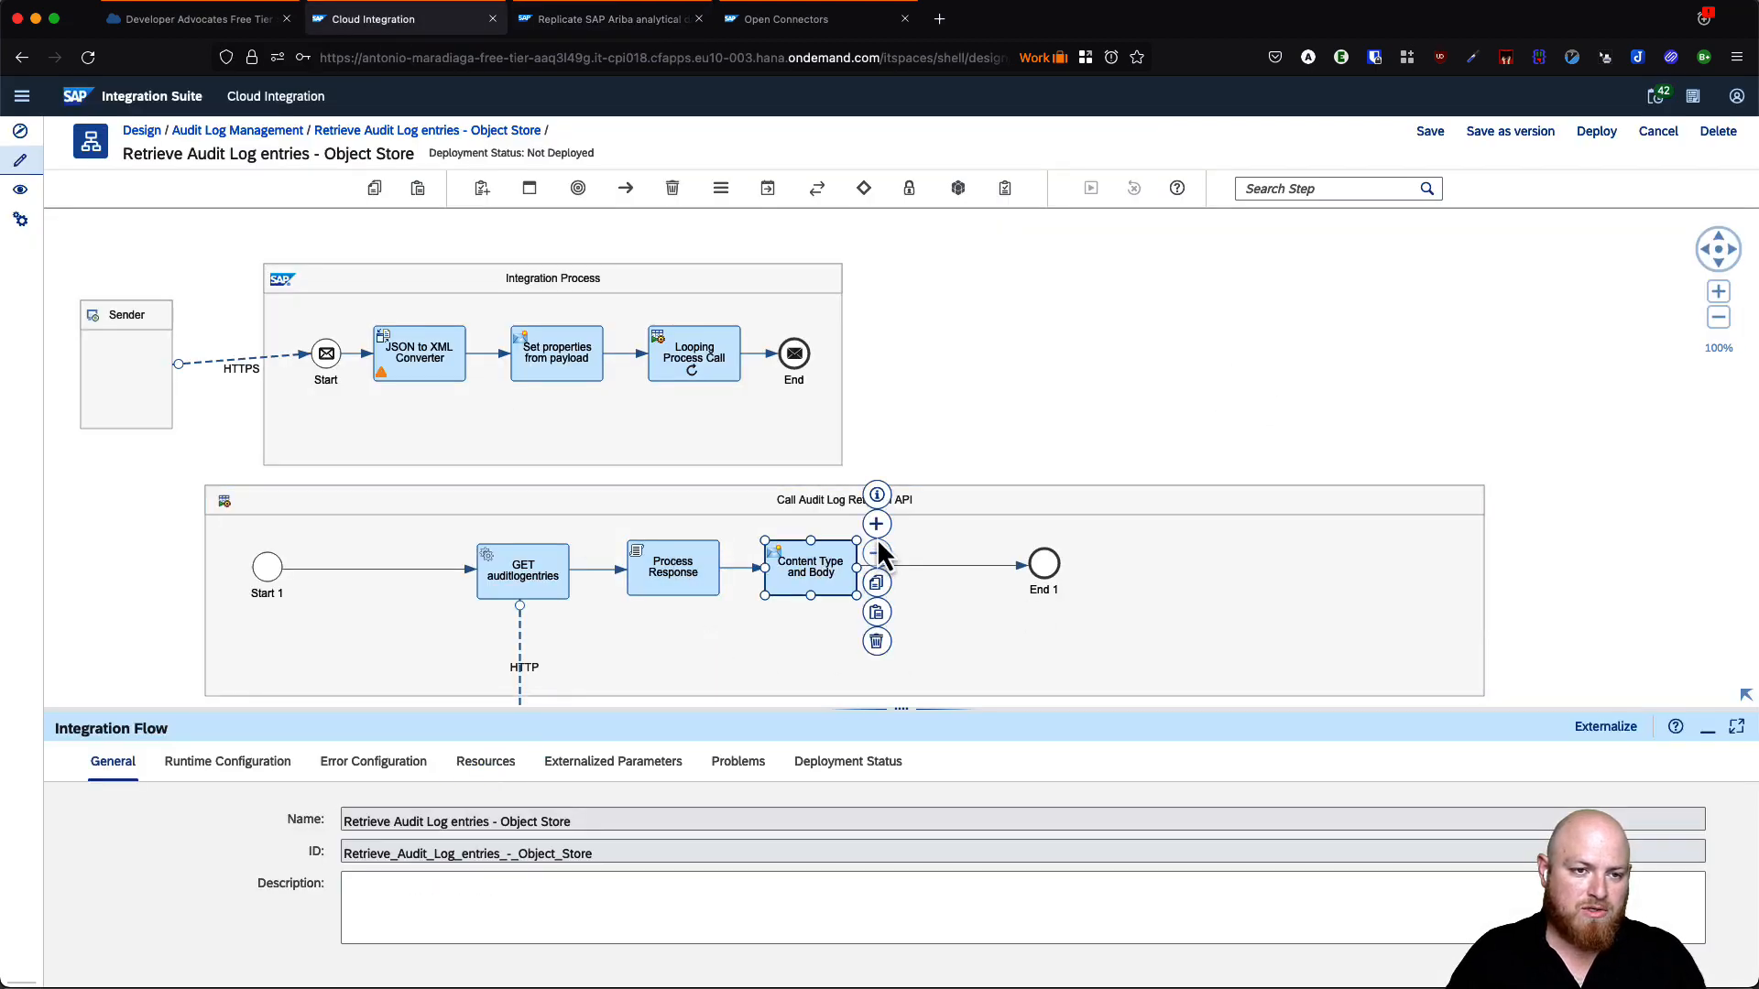
left_click(876, 554)
left_click(953, 476)
type("scrip")
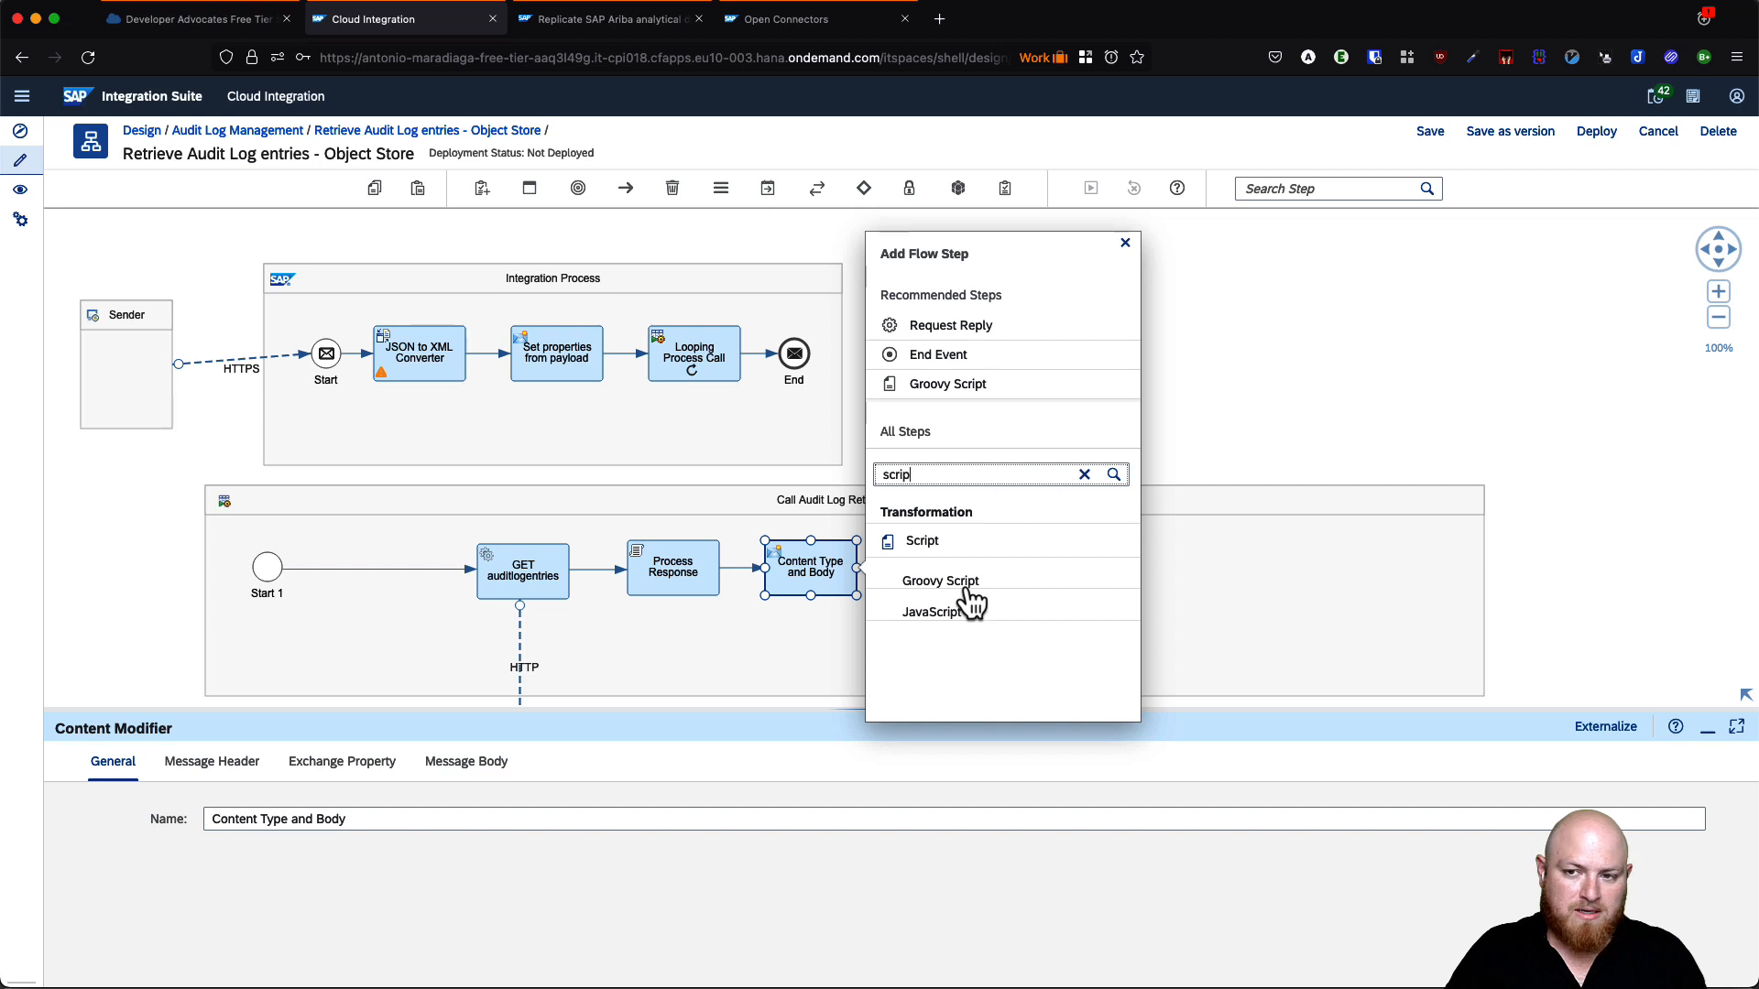
left_click(964, 584)
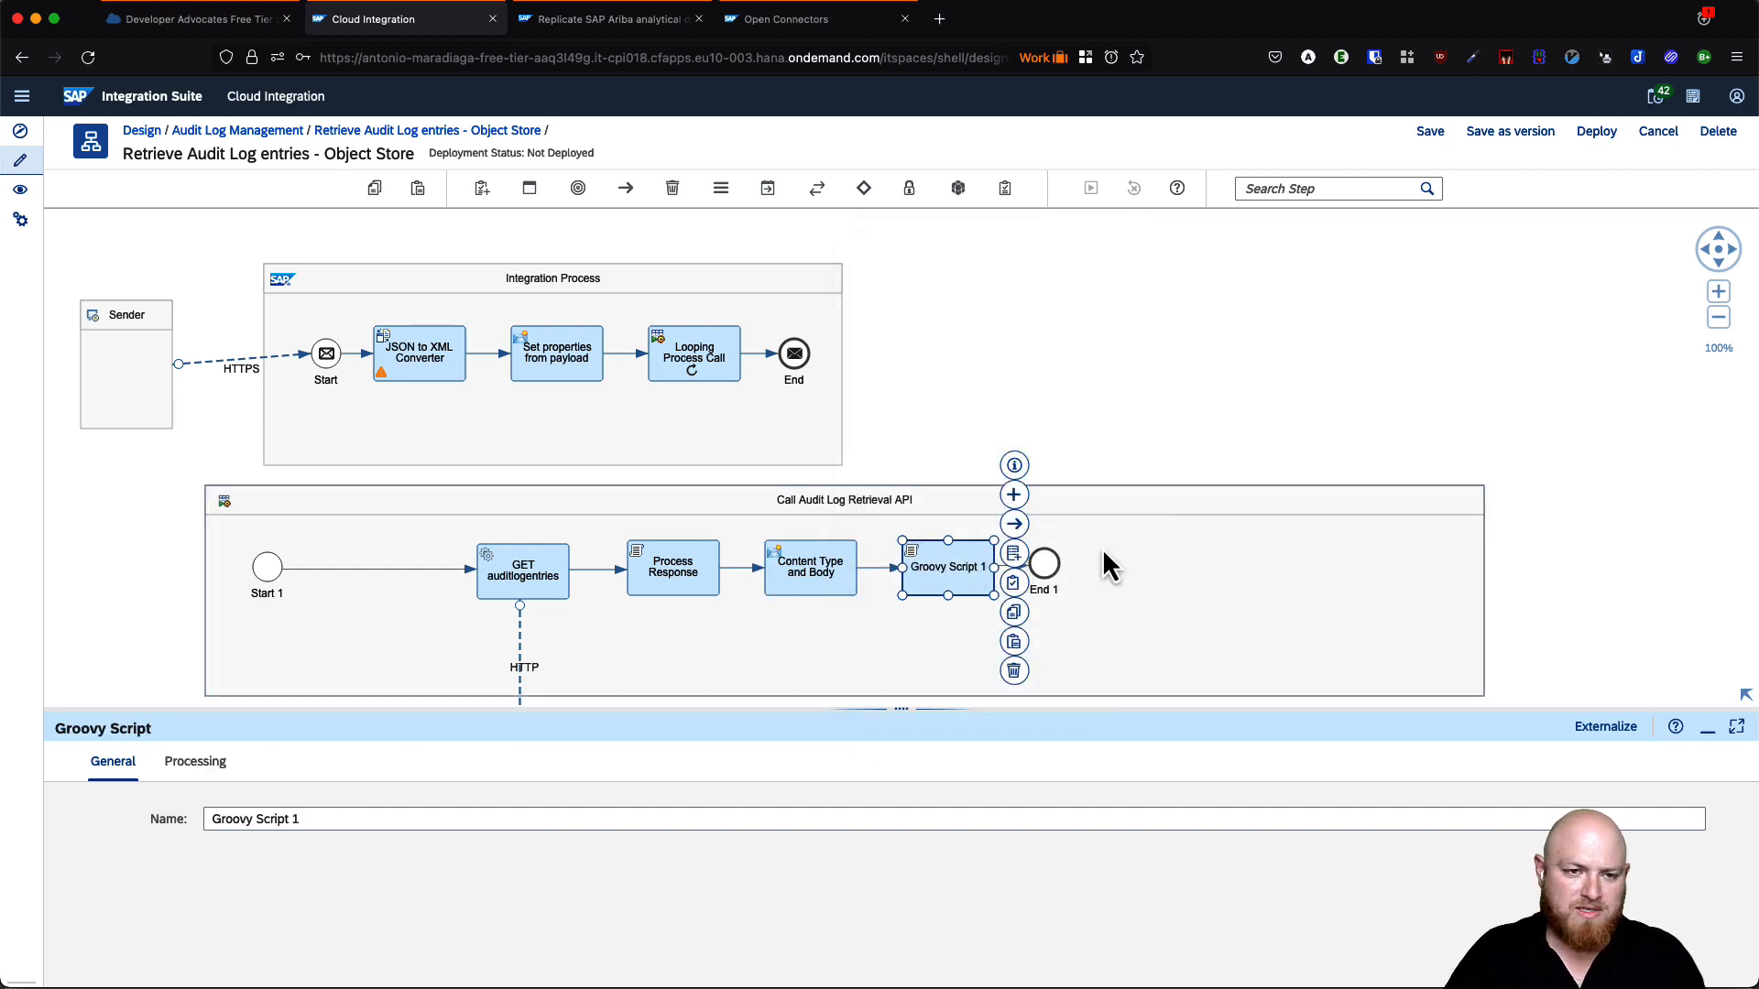
- Rename the new Groovy Script step to 'Prepare Payload'
left_click(371, 820)
key("super+a")
type("Prepare Payload")
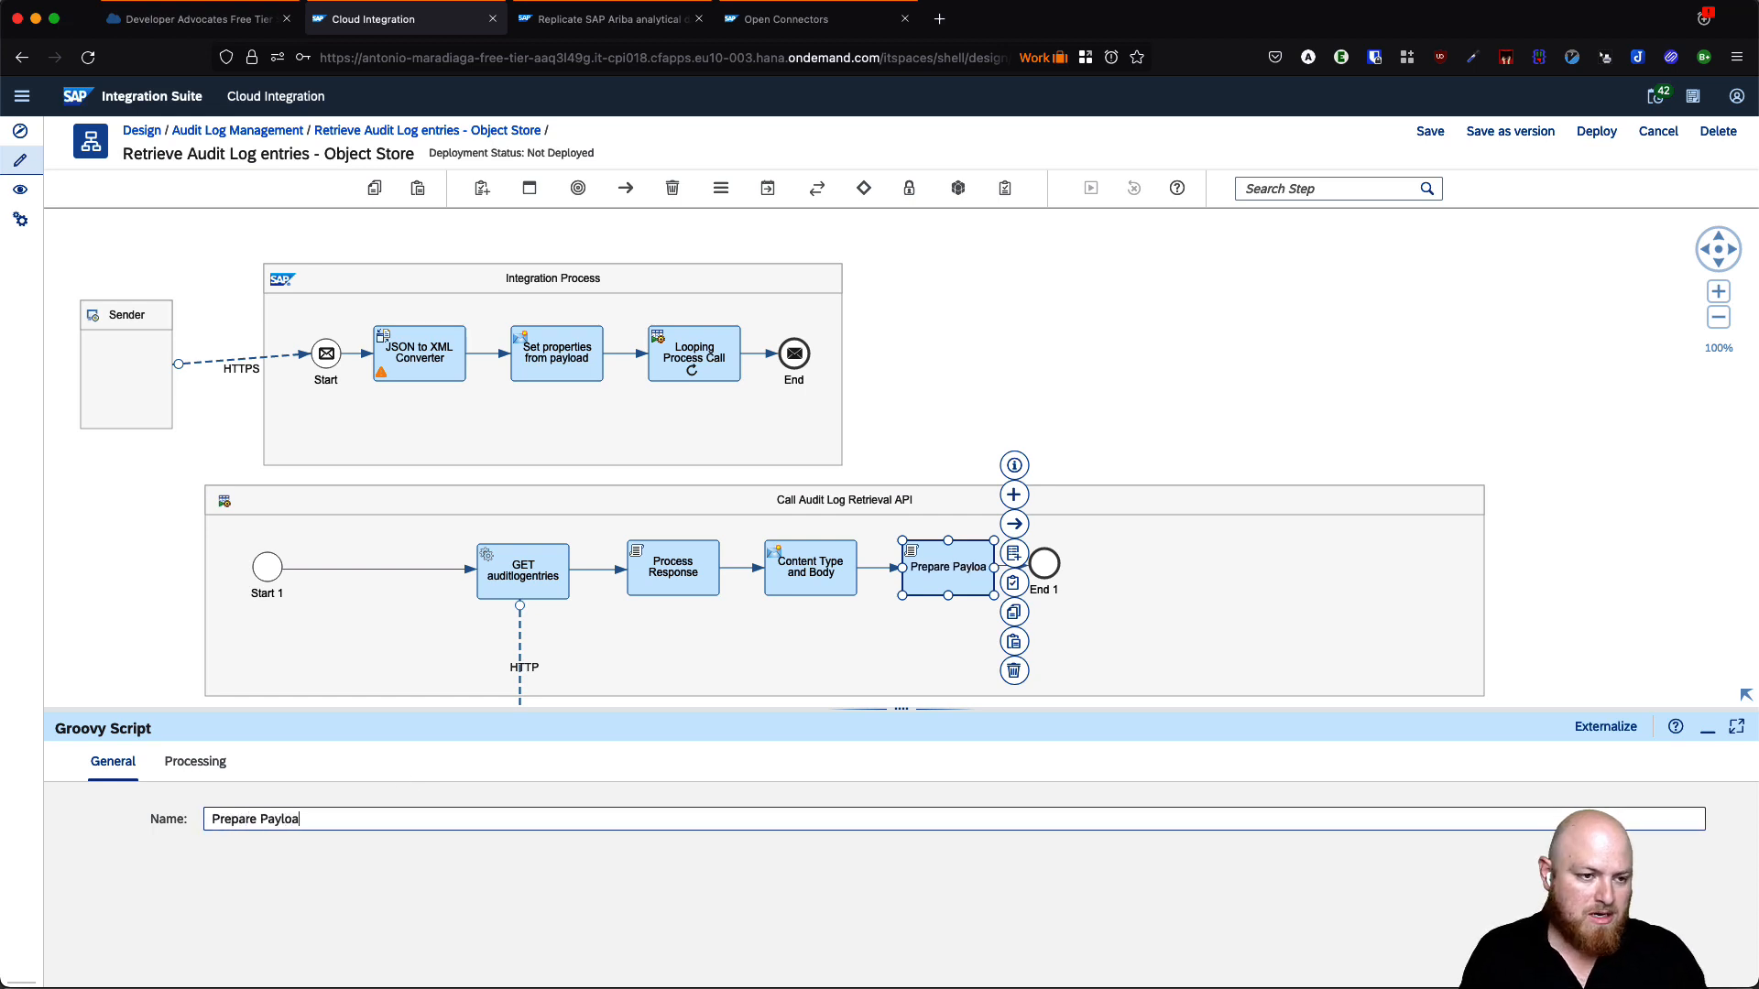
left_click(195, 762)
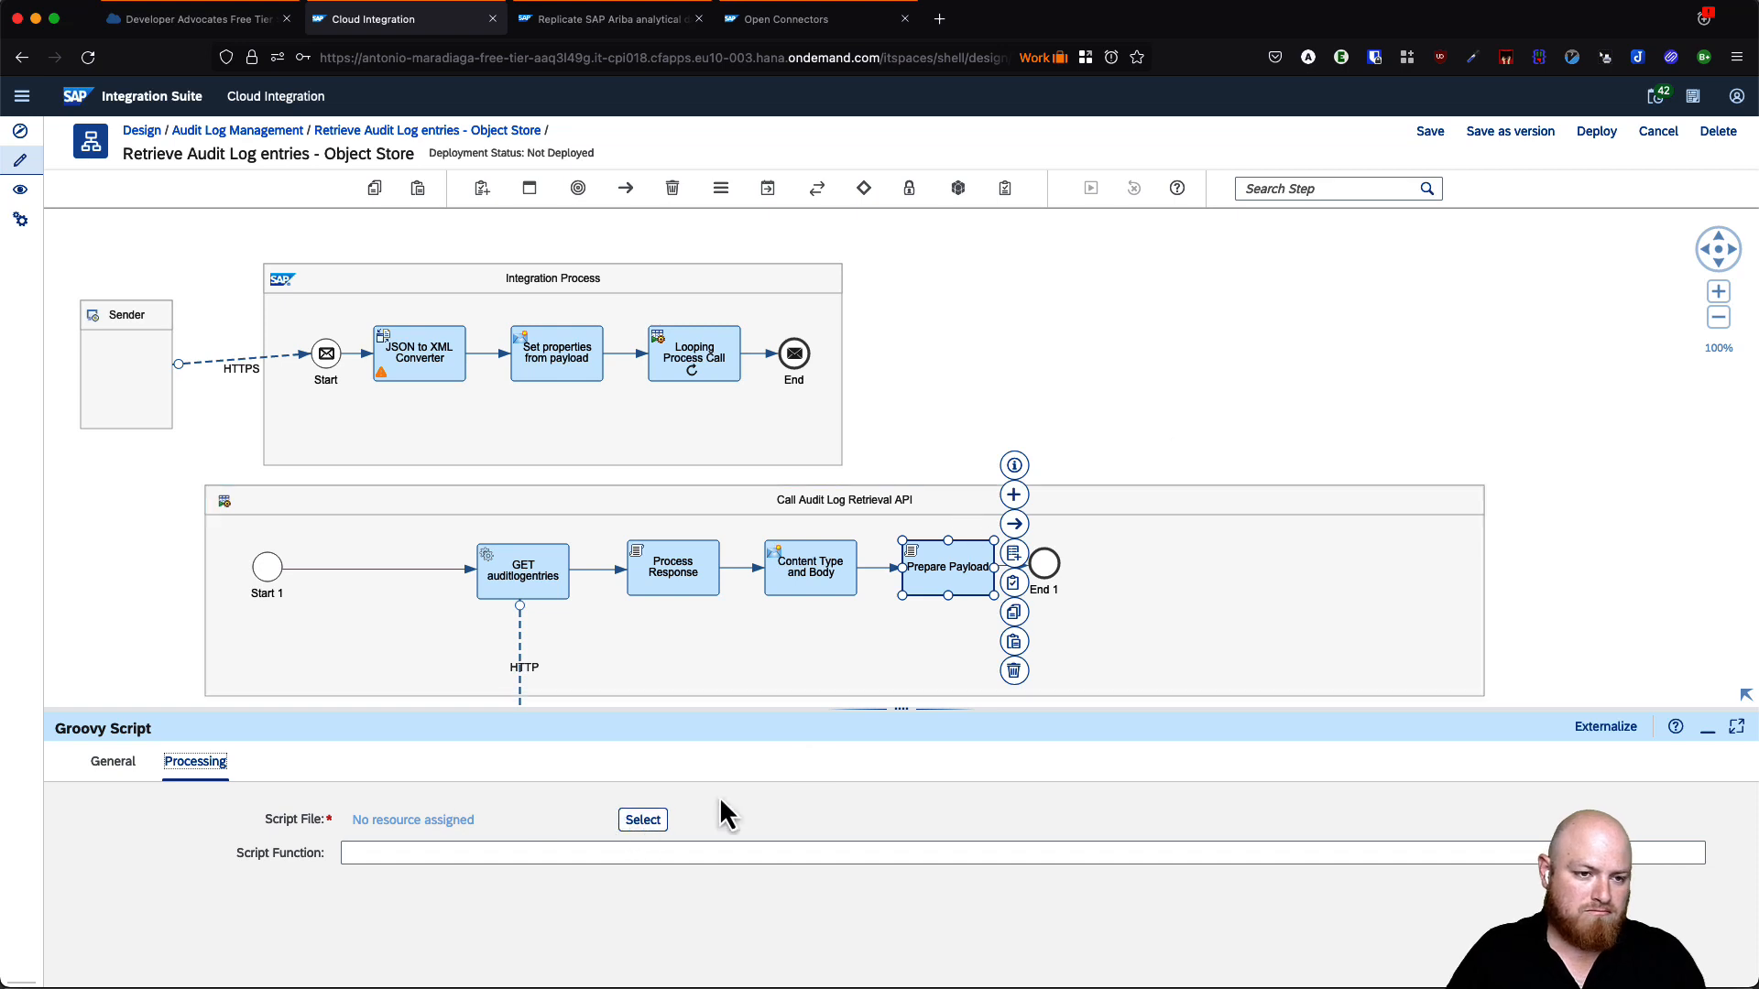
- Assign processResponseHeaders.groovy as Prepare Payload's script file and open it in the script editor
left_click(646, 822)
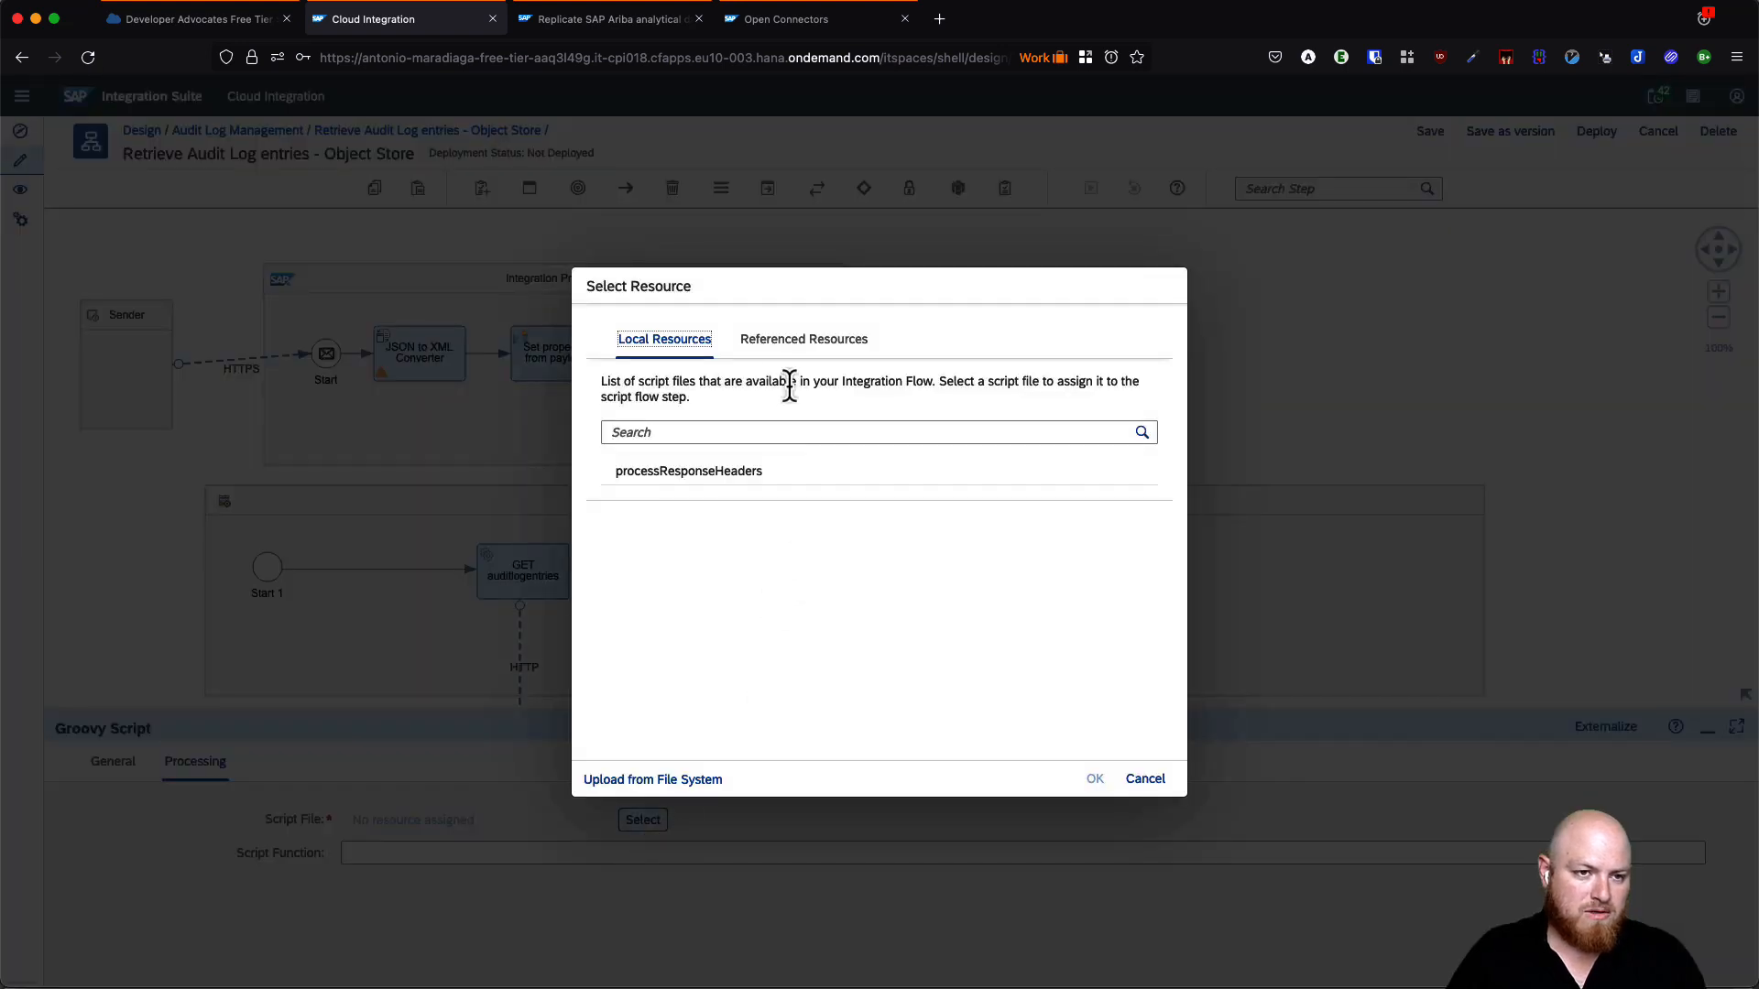
left_click(689, 473)
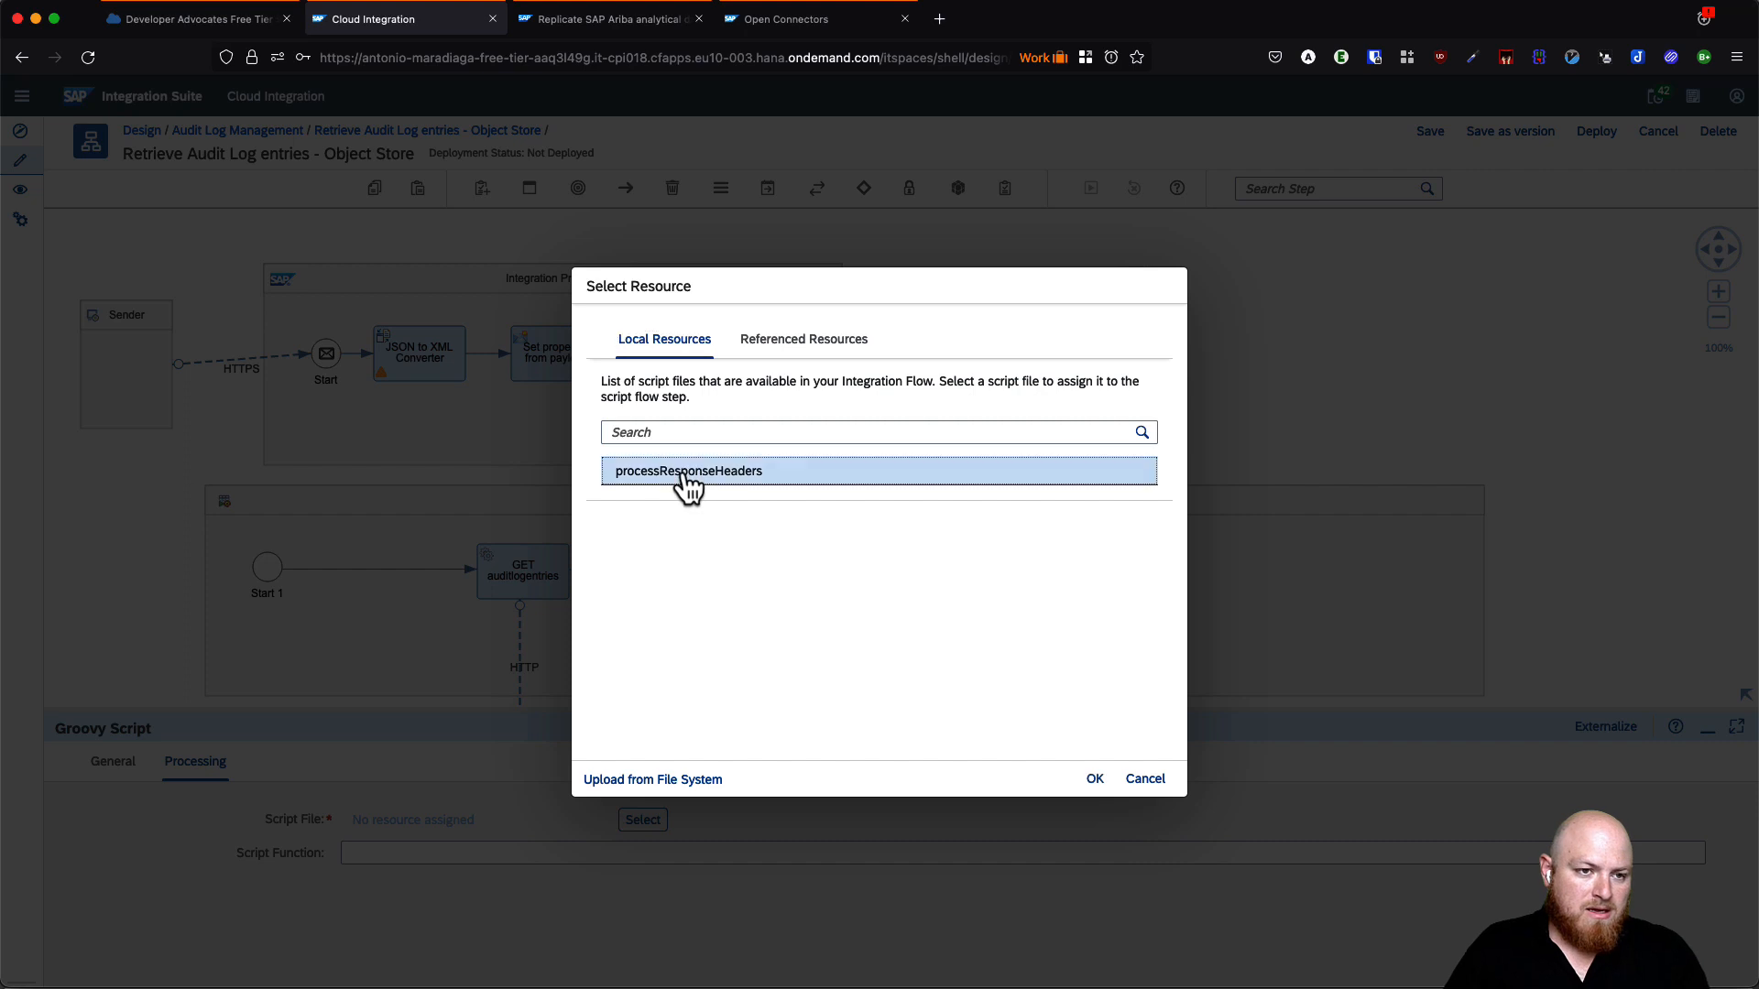
left_click(1093, 779)
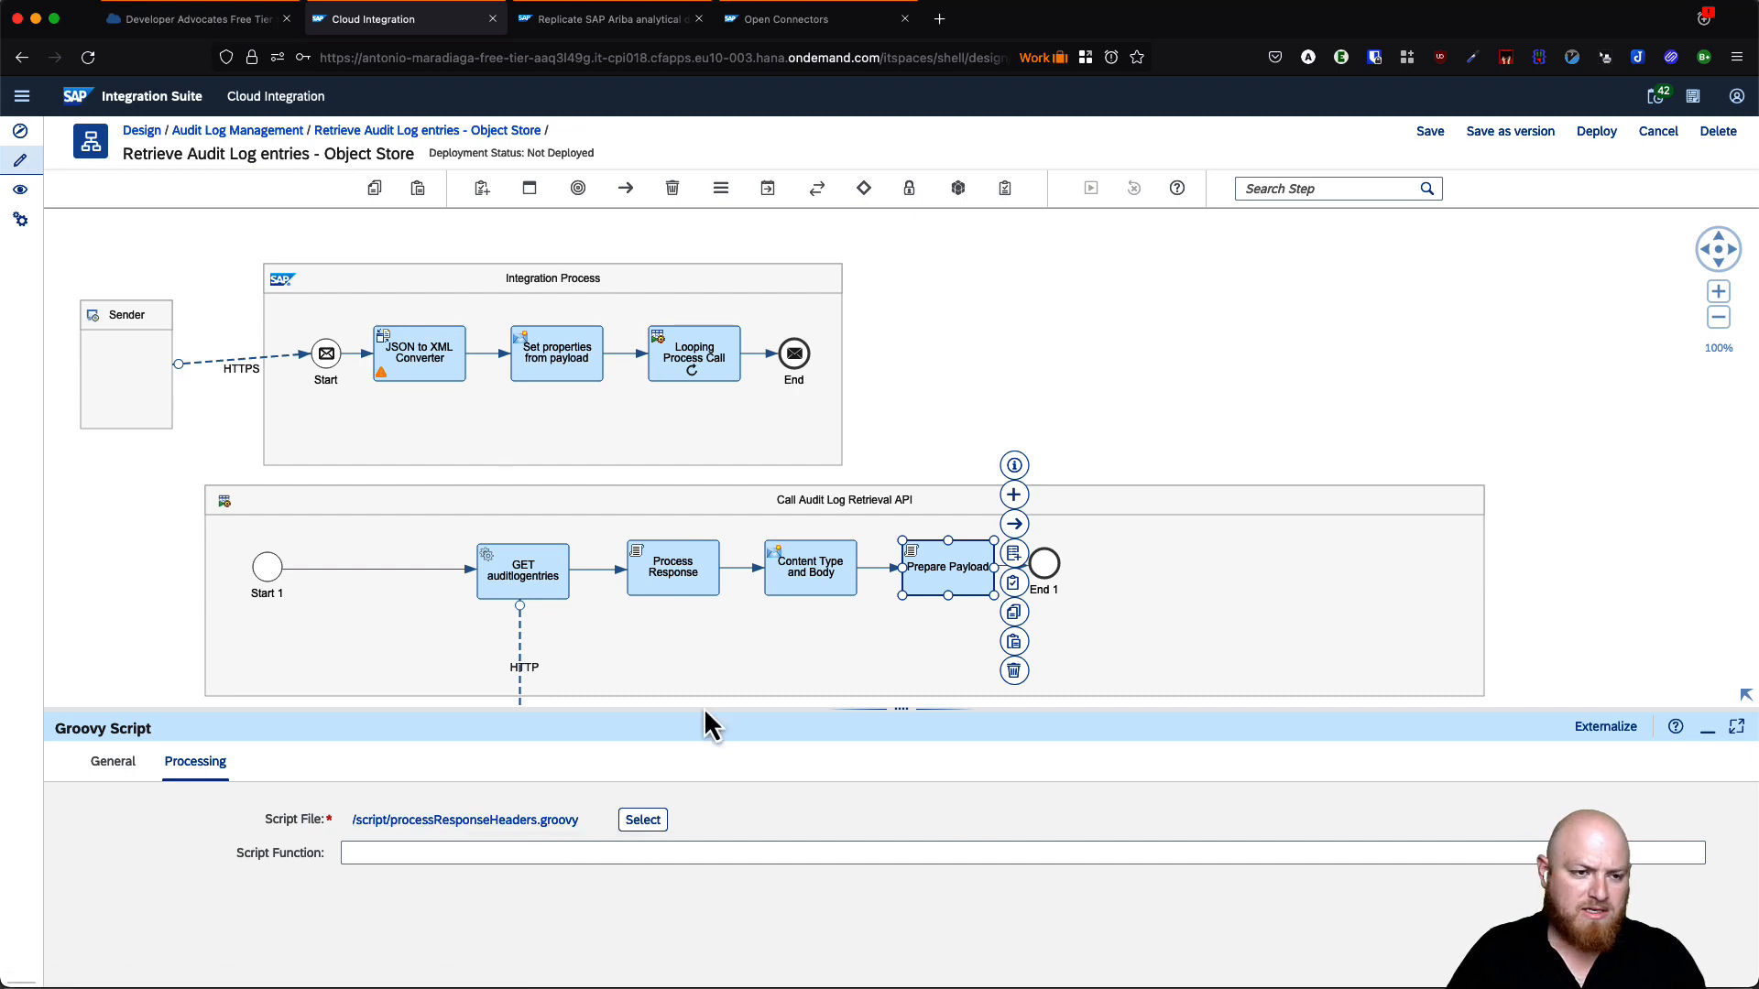
left_click(509, 820)
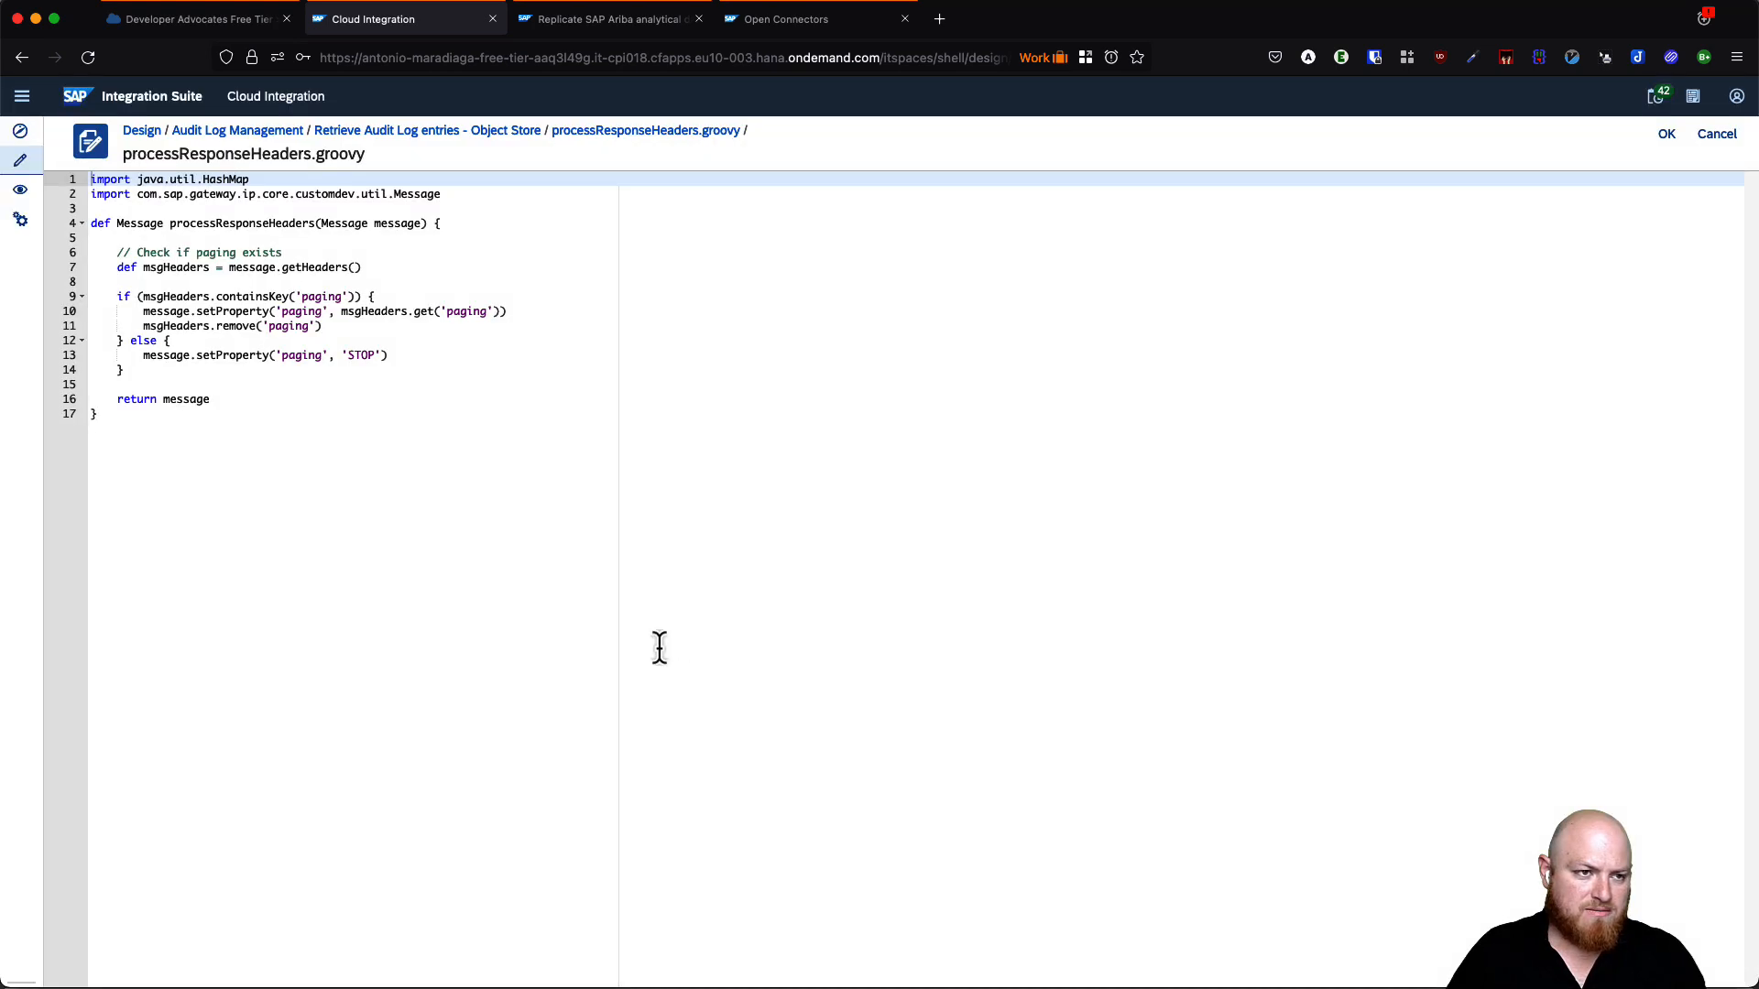
- Paste a preparePayload function after the closing brace that sets Authorization, file_name and strips newlines
left_click(121, 427)
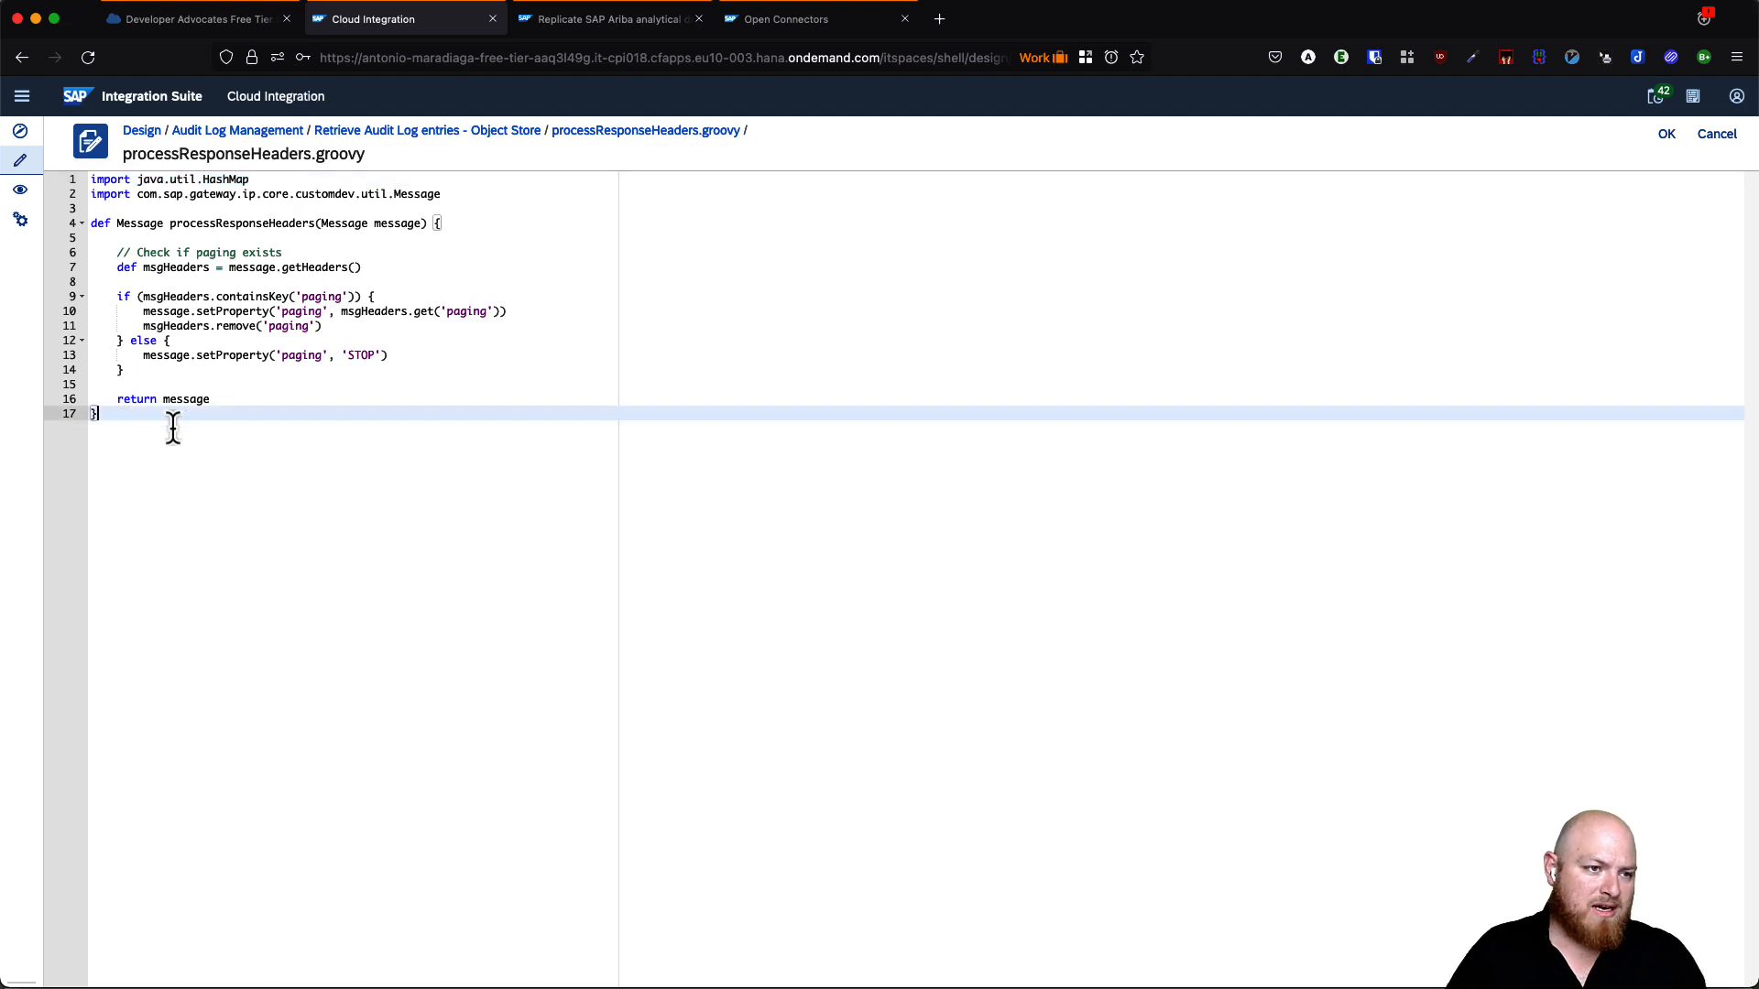
key("Return")
key("Return")
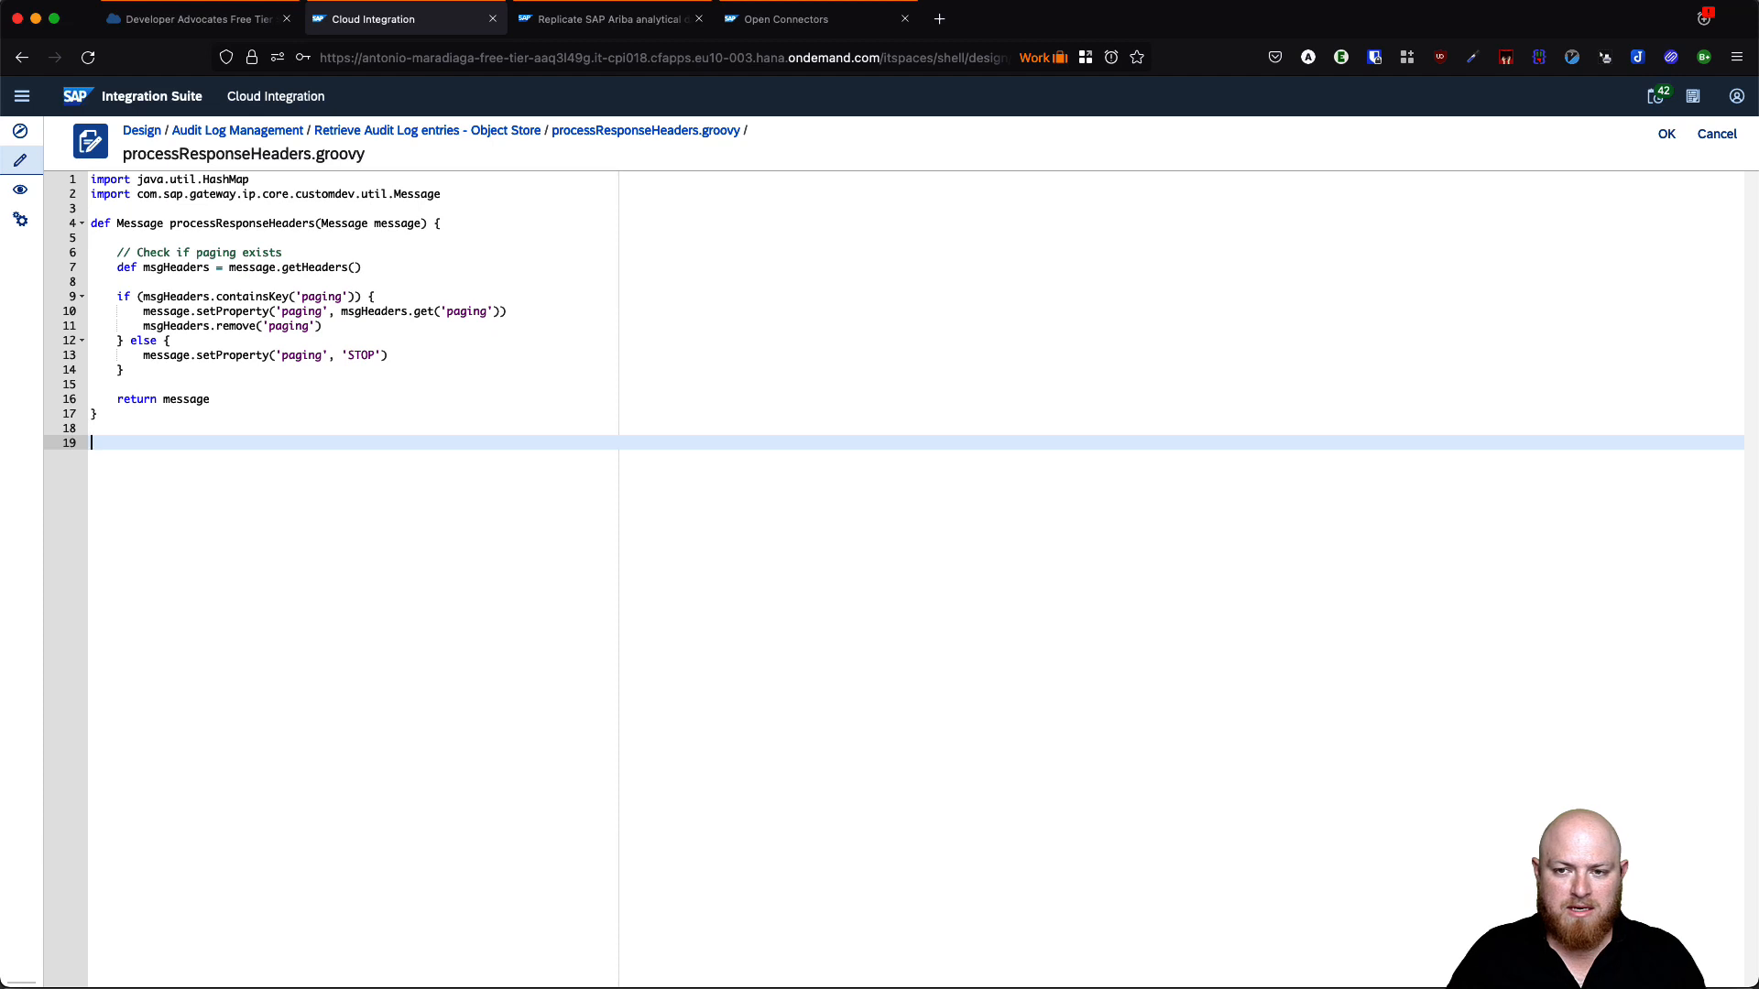
key("ctrl+Right")
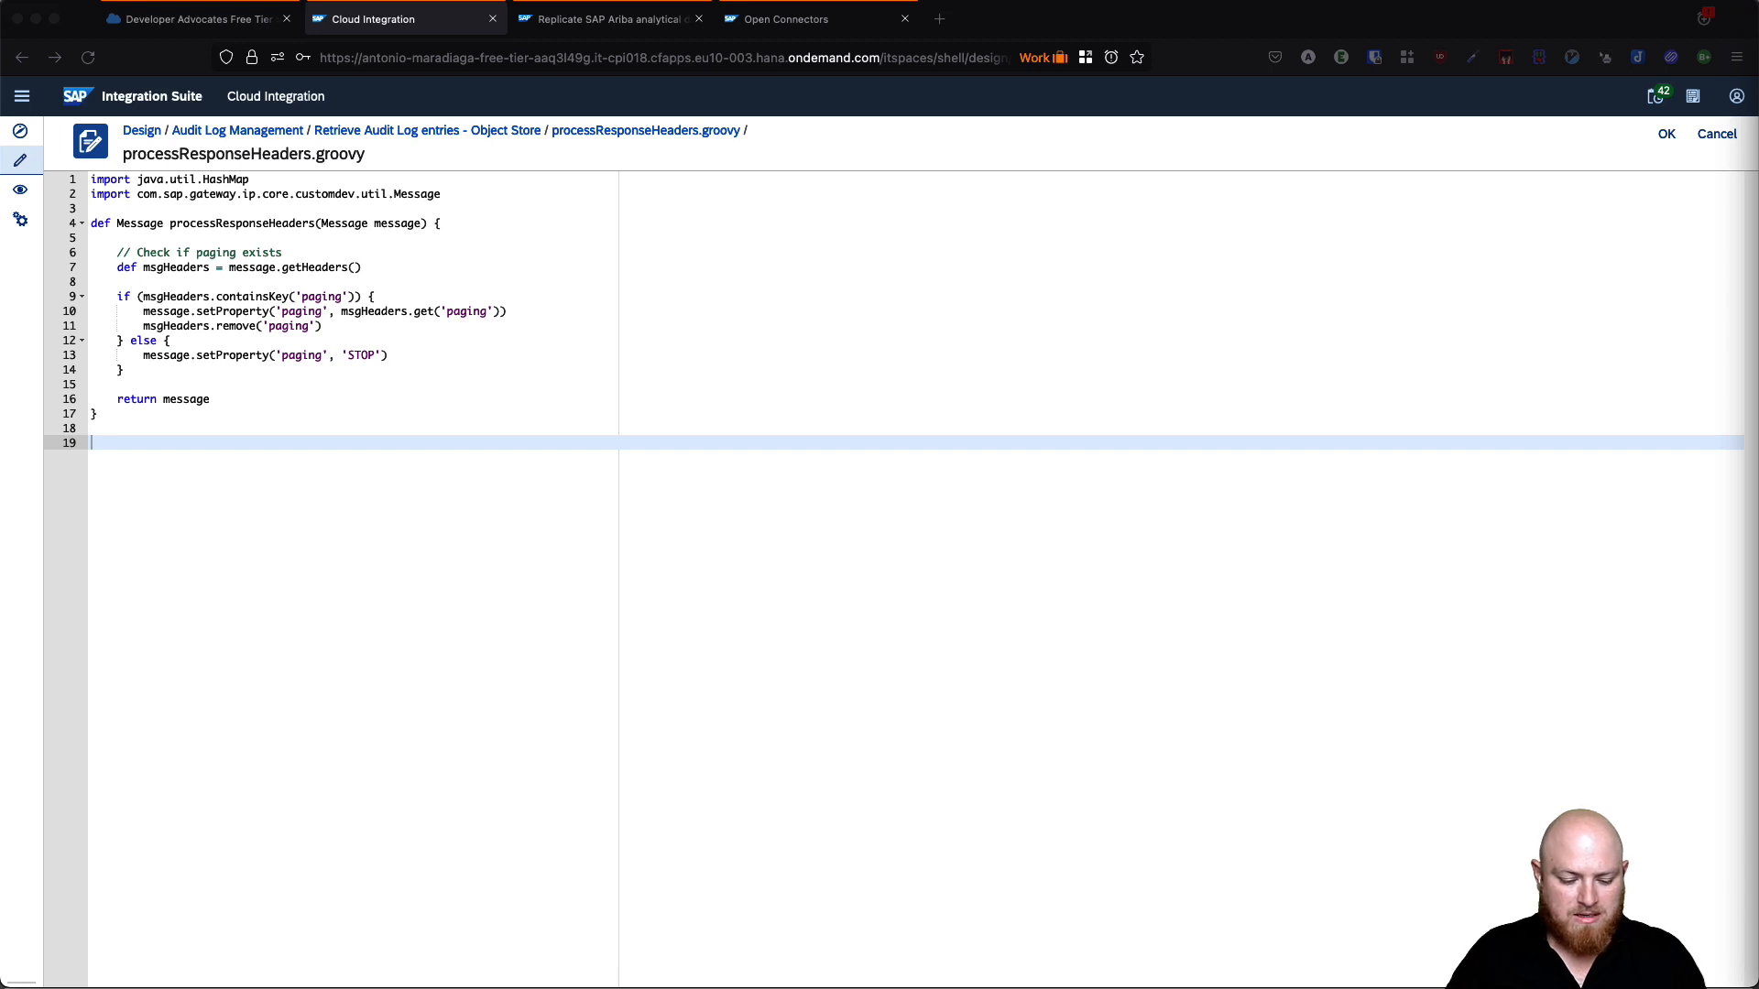
left_click(306, 447)
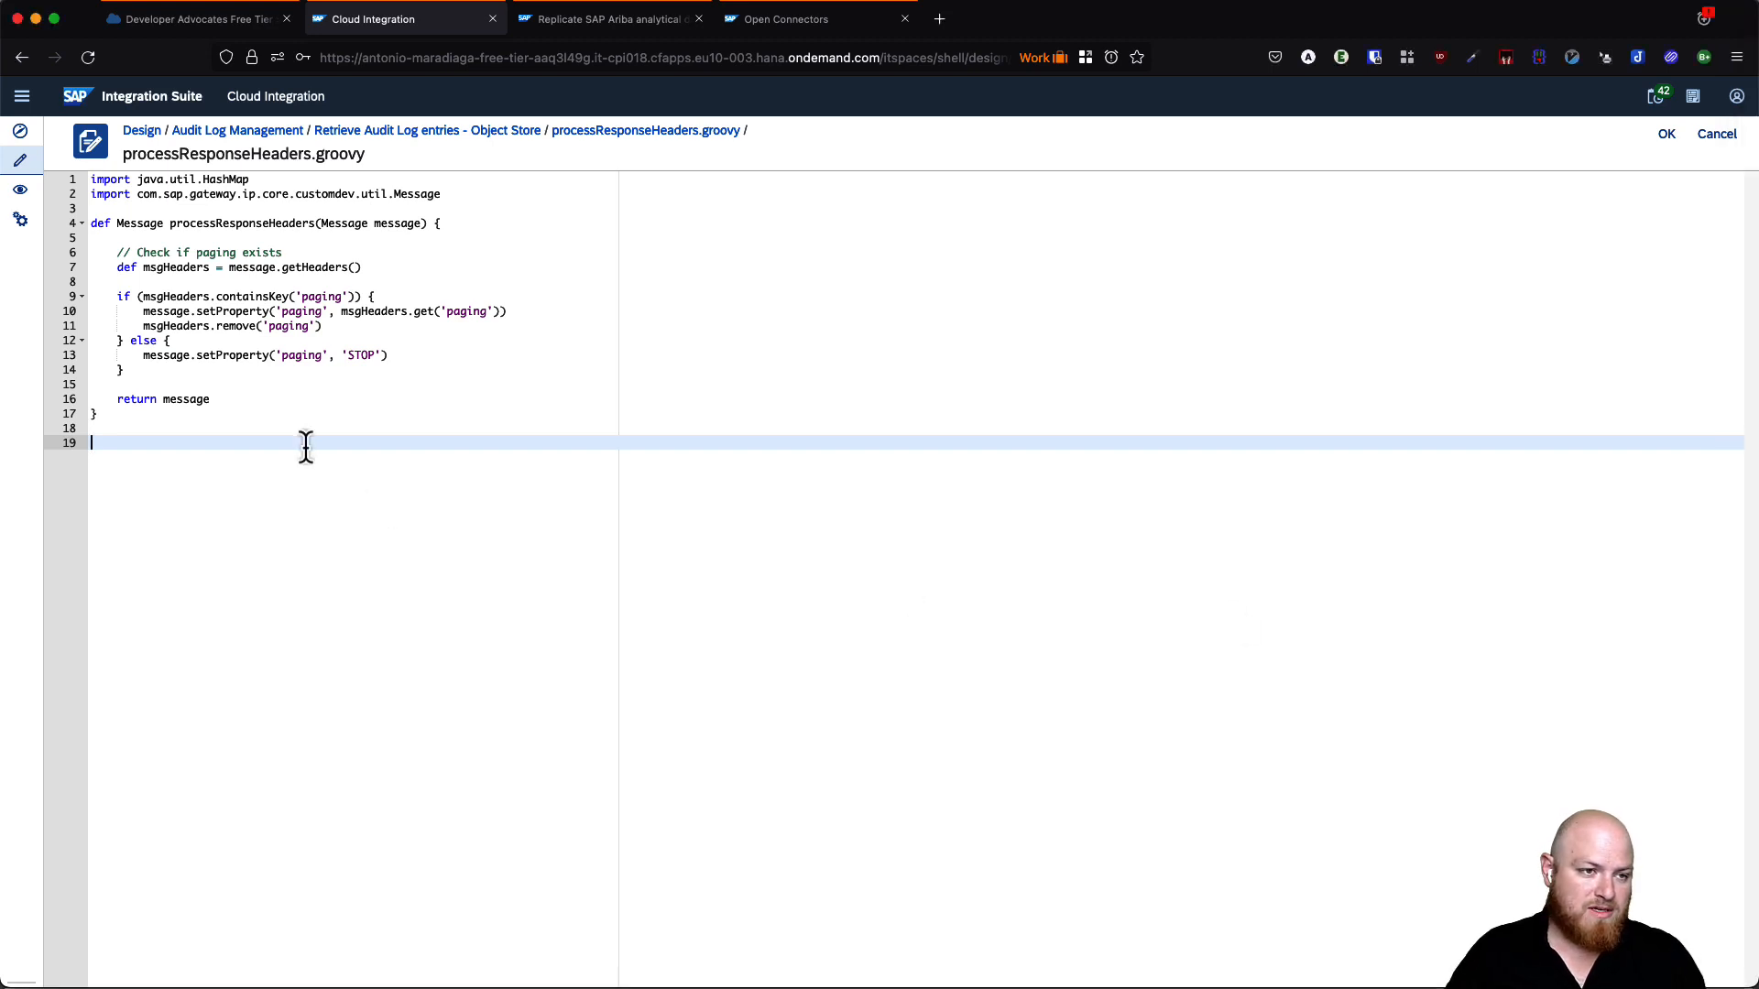
key("super+v")
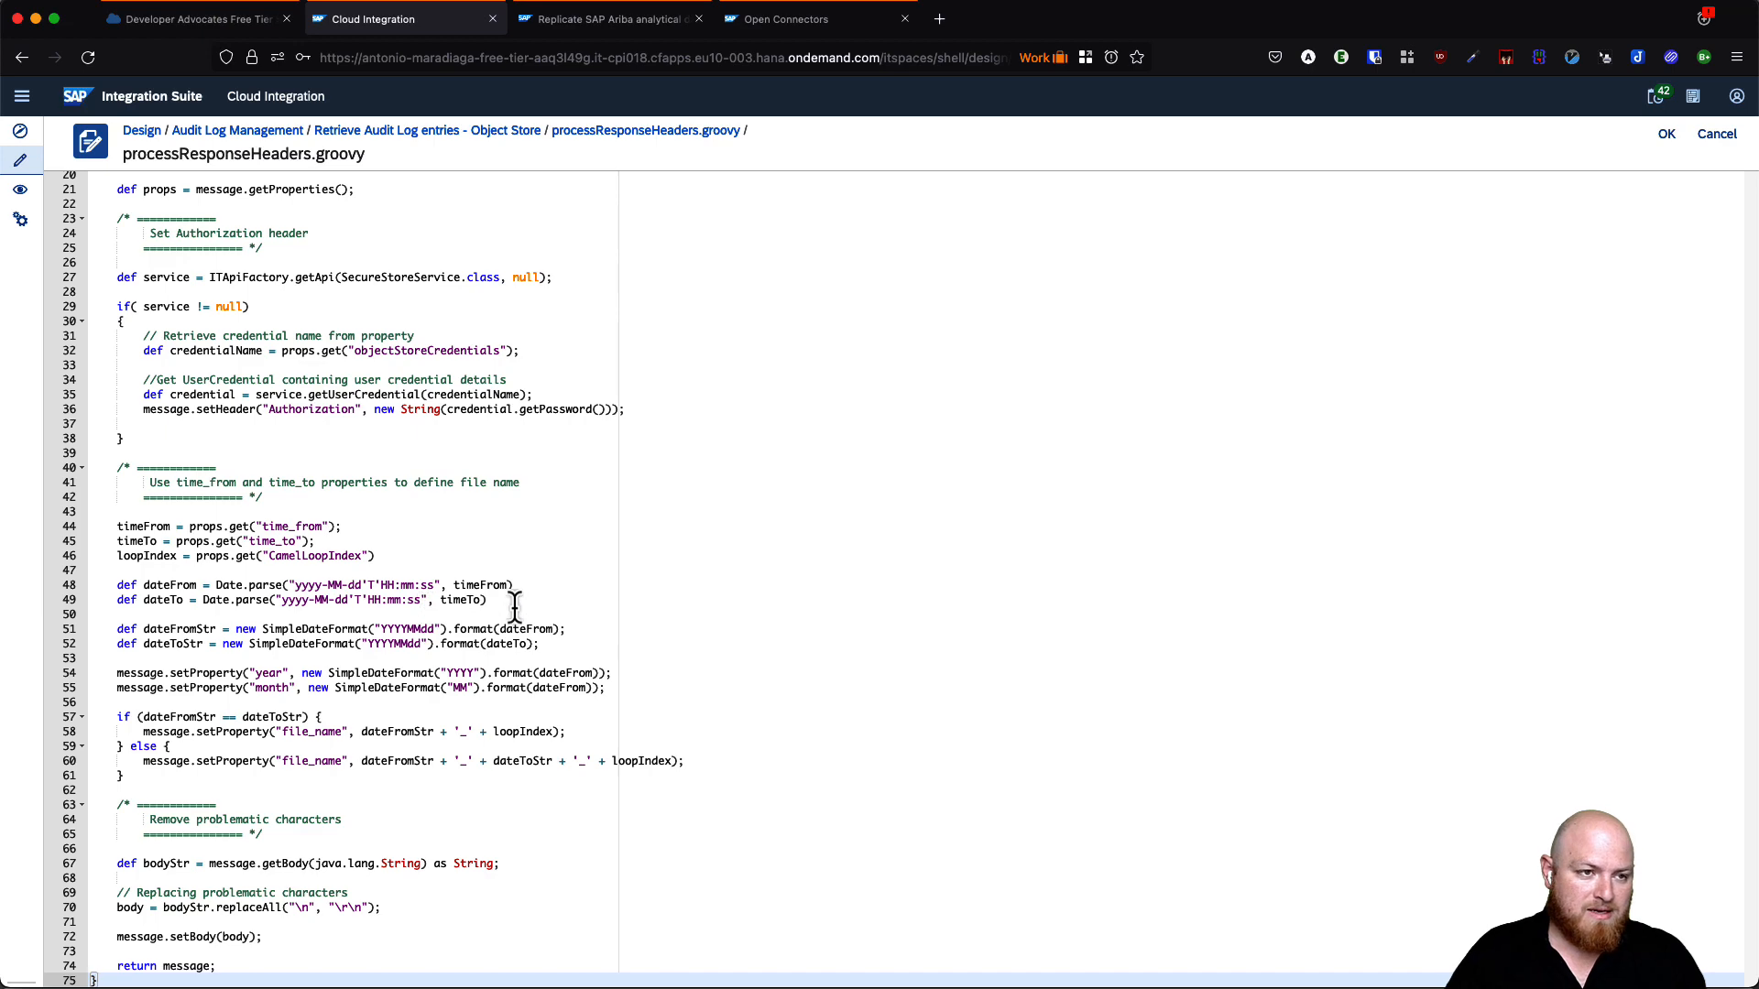
scroll(515, 606, "up", 5)
key("super+plus")
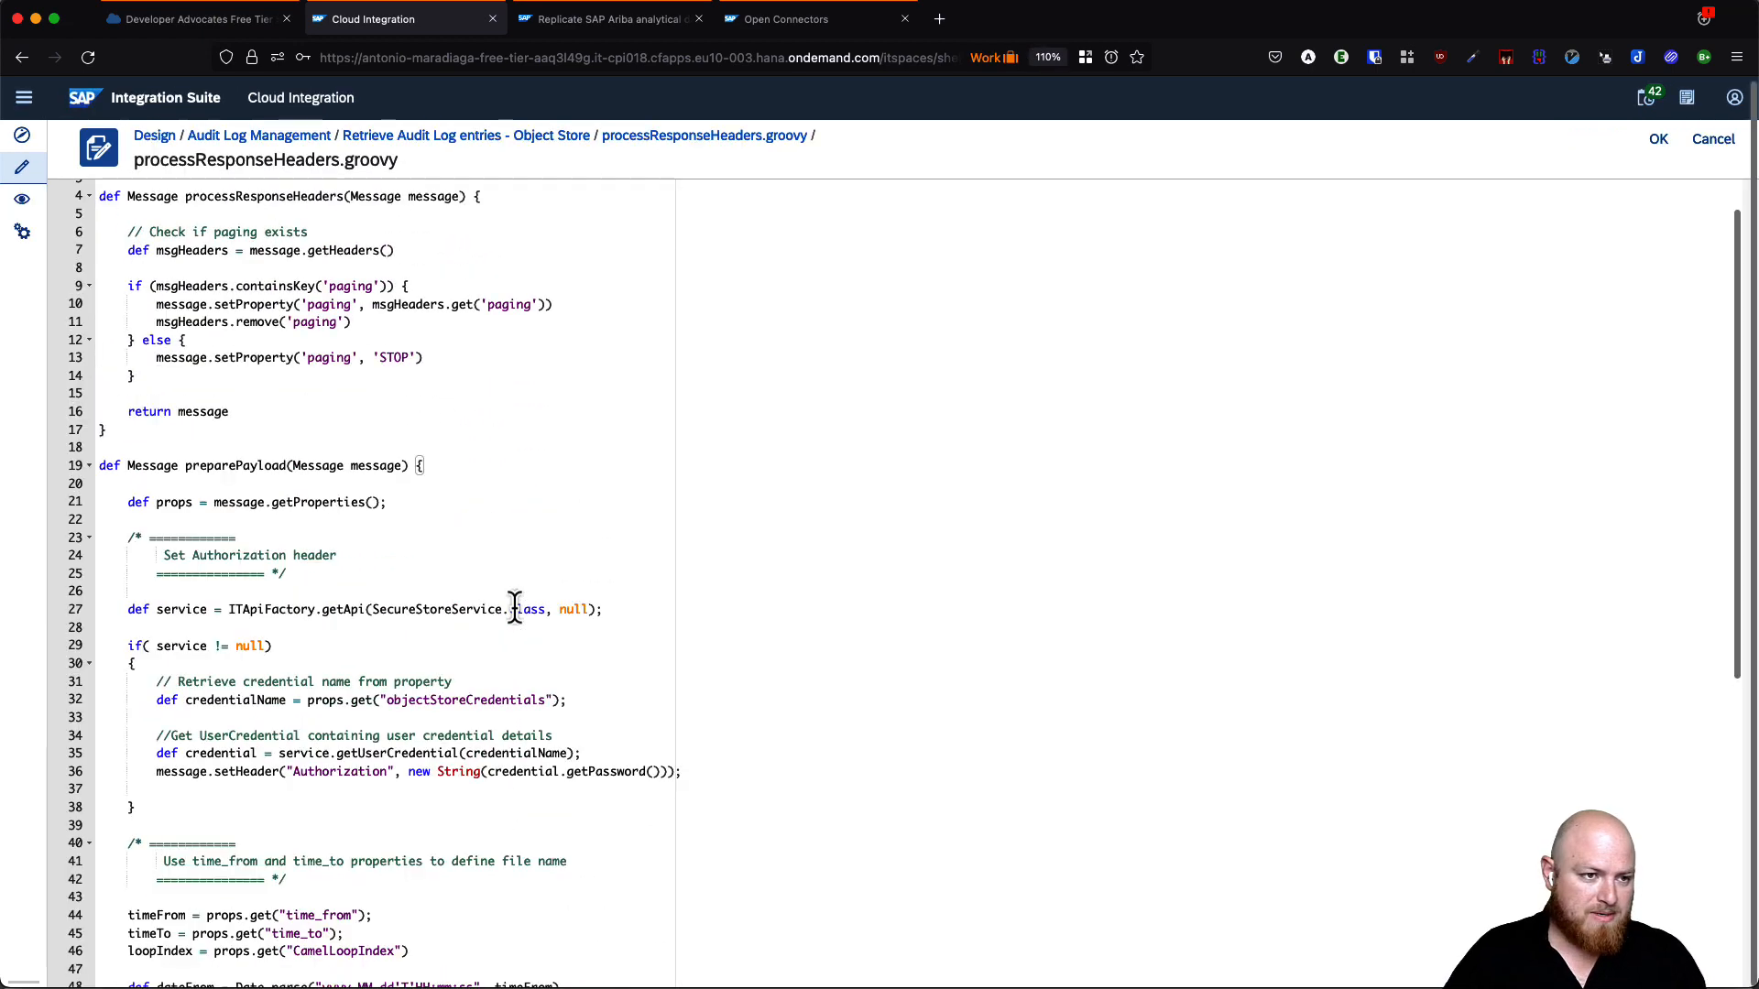
scroll(522, 604, "down", 4)
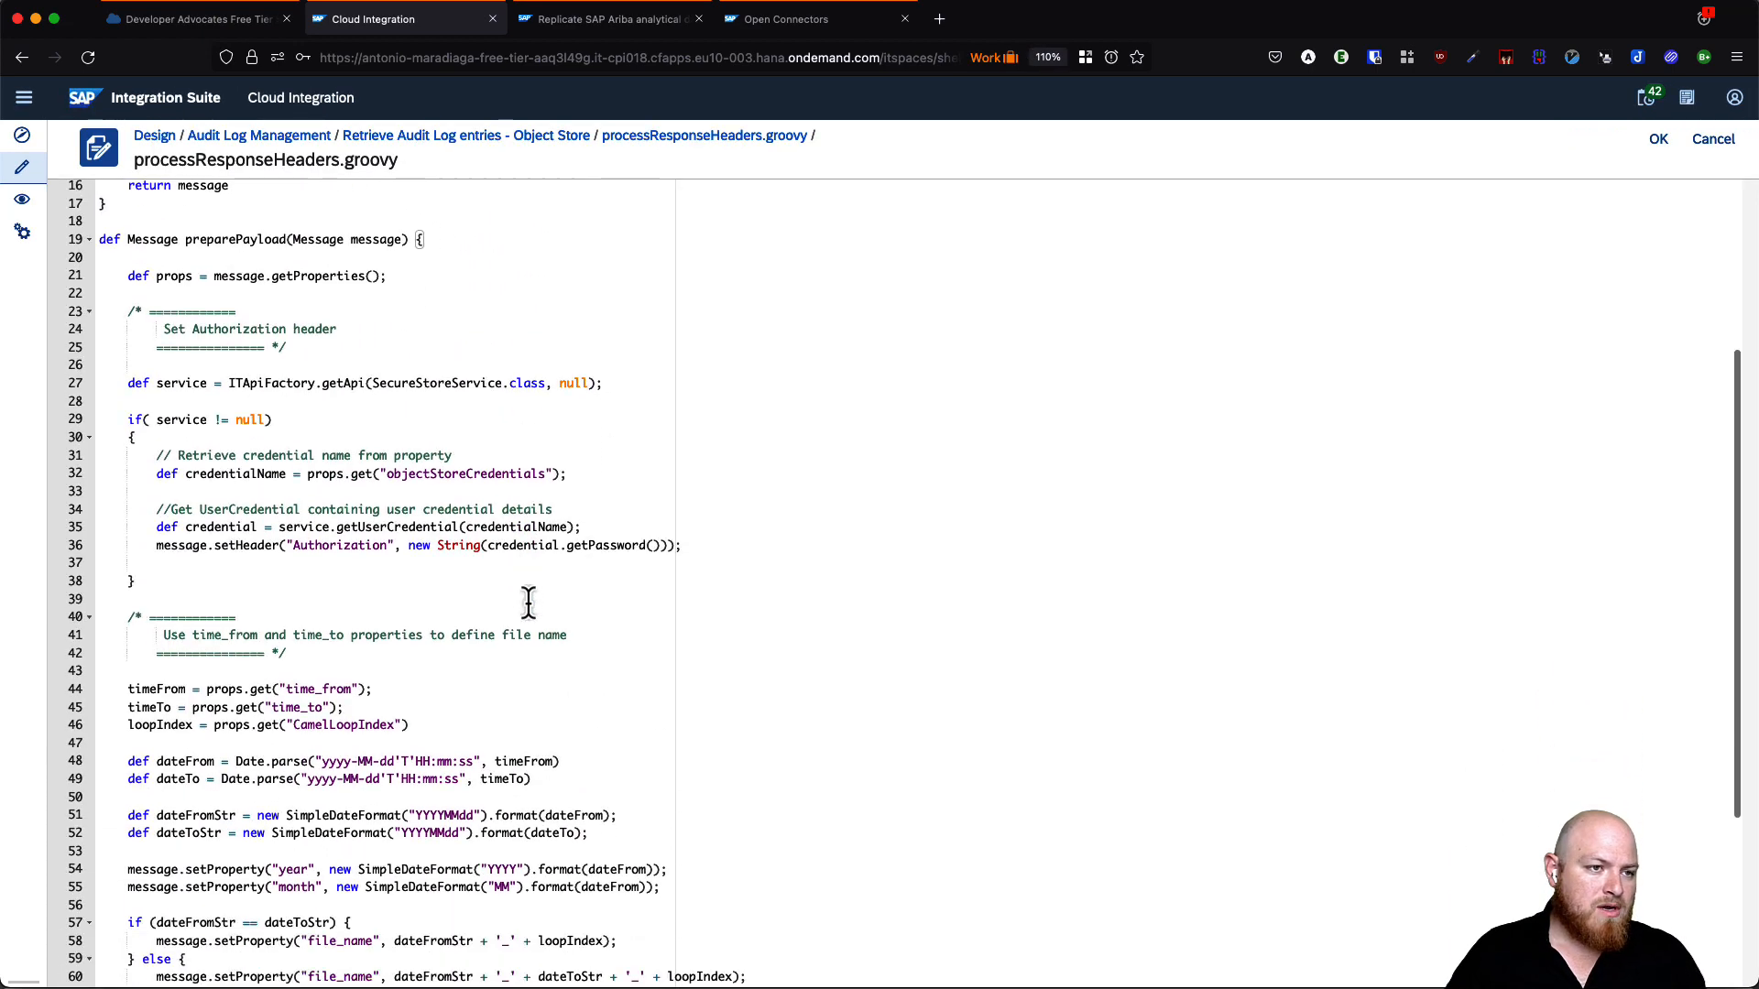
double_click(255, 240)
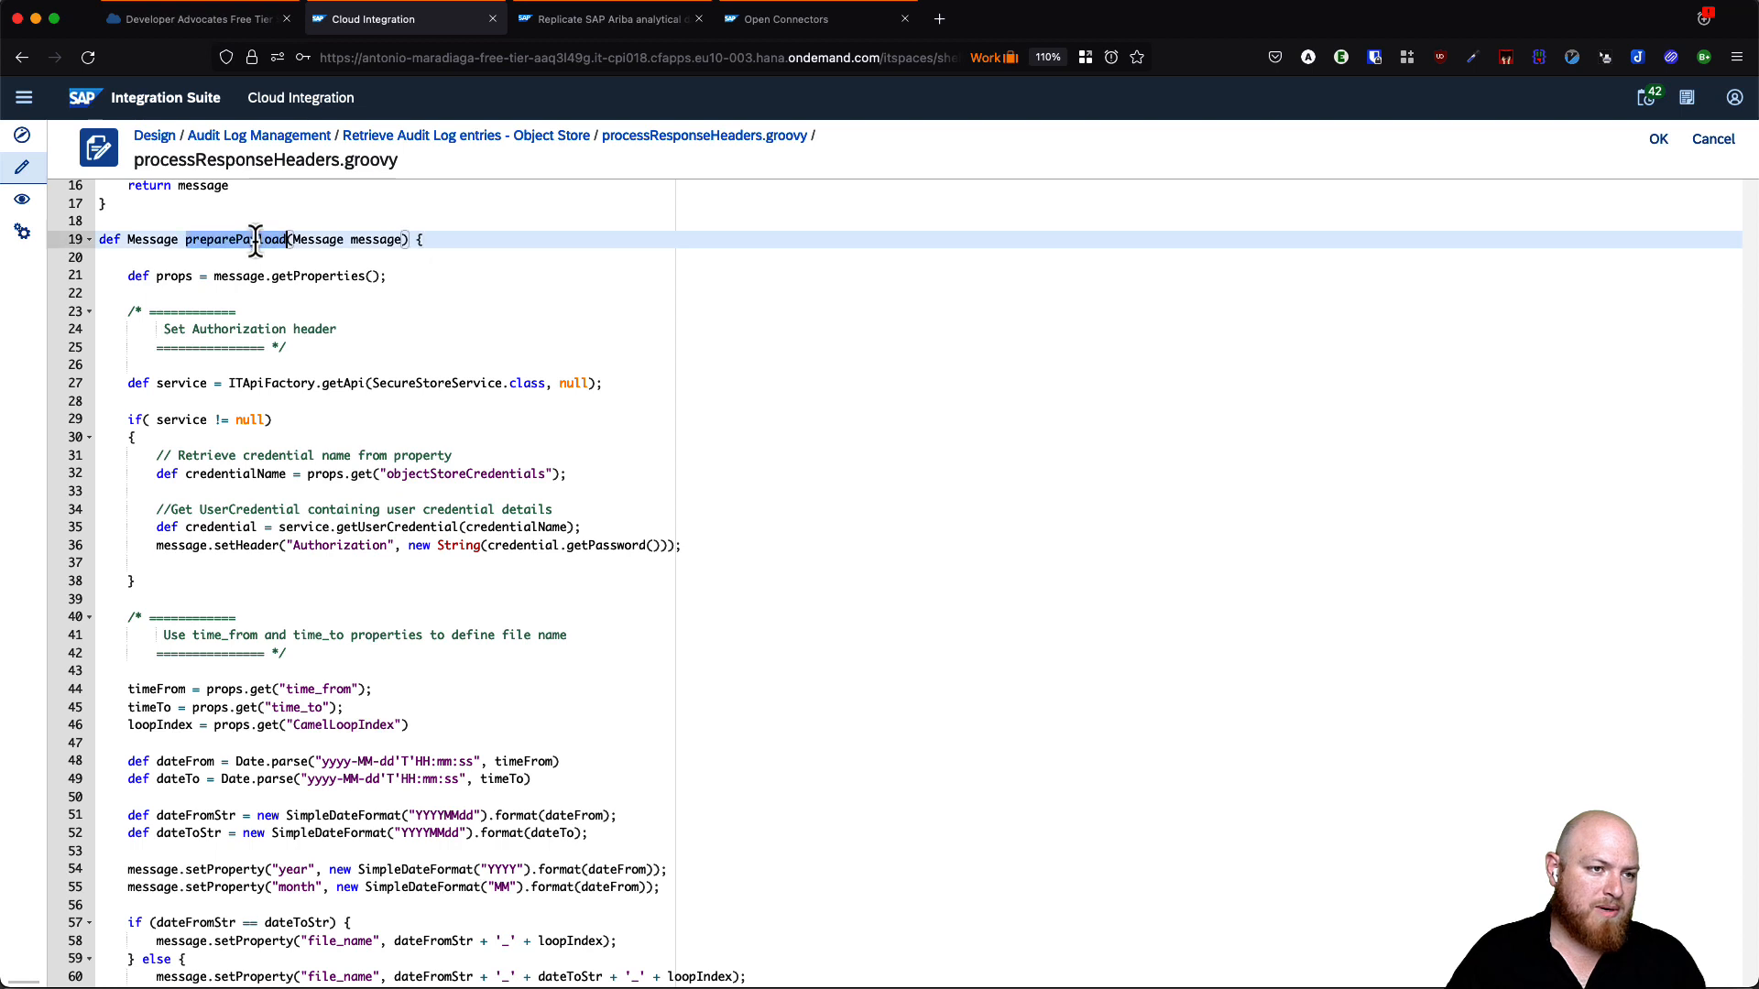
left_click(364, 348)
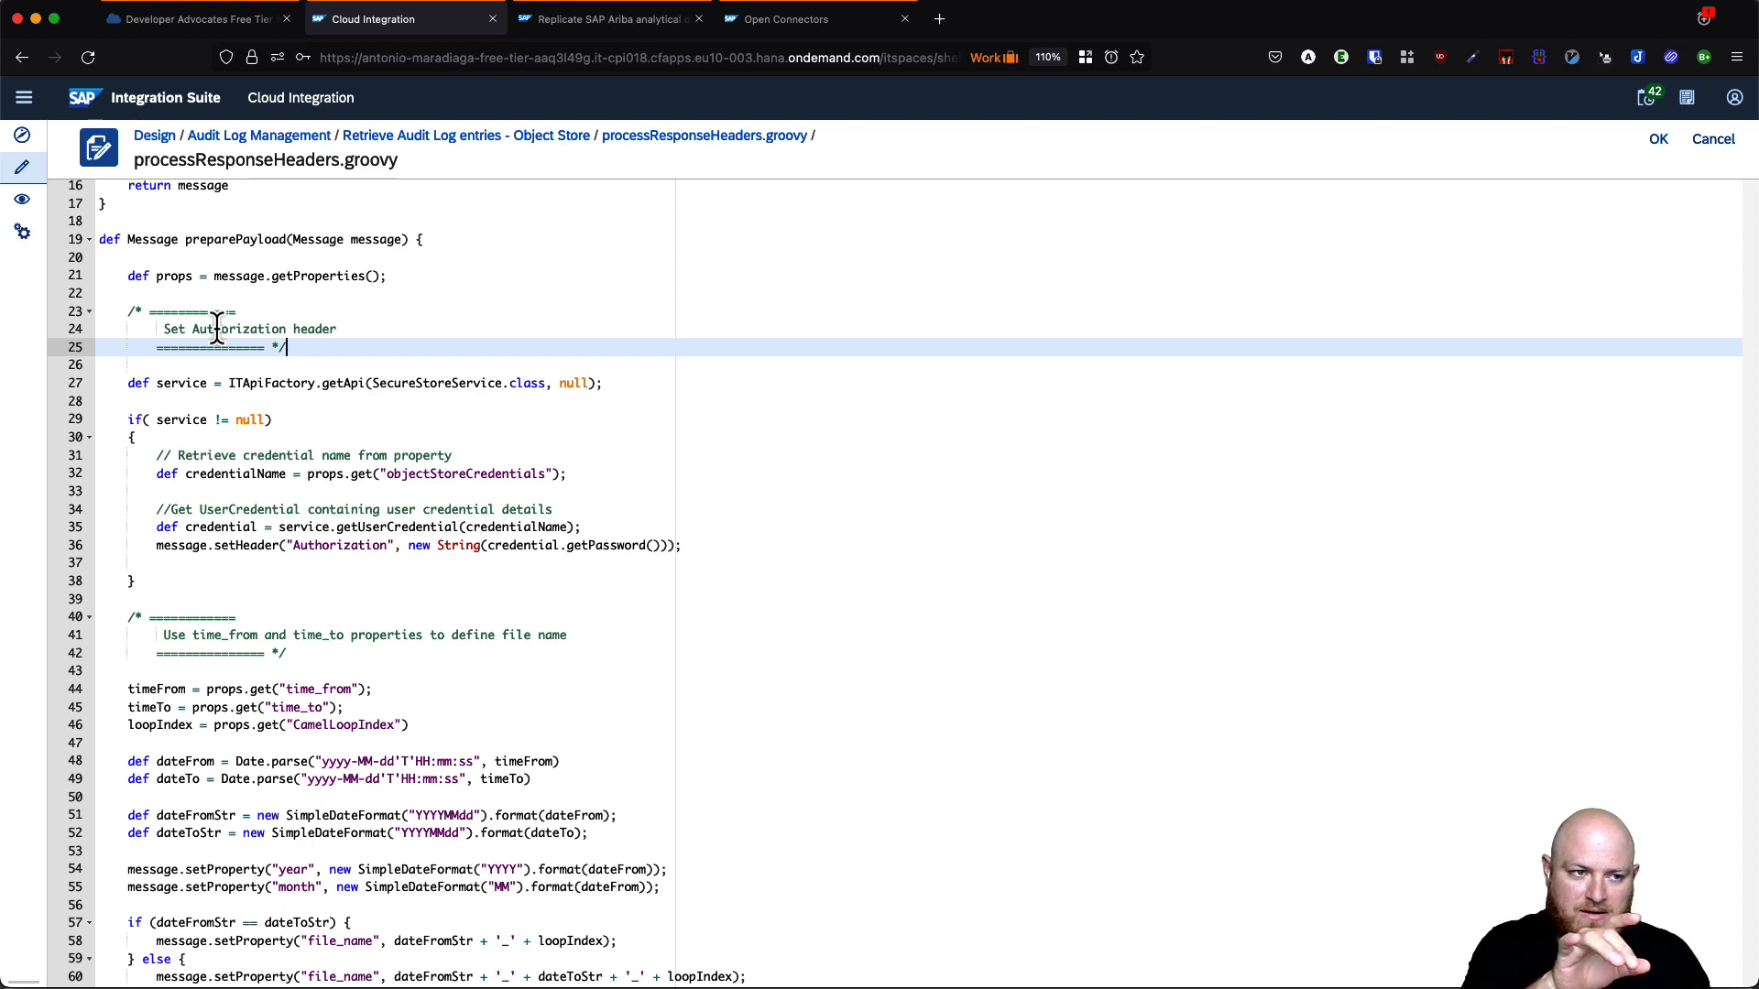
scroll(293, 367, "up", 3)
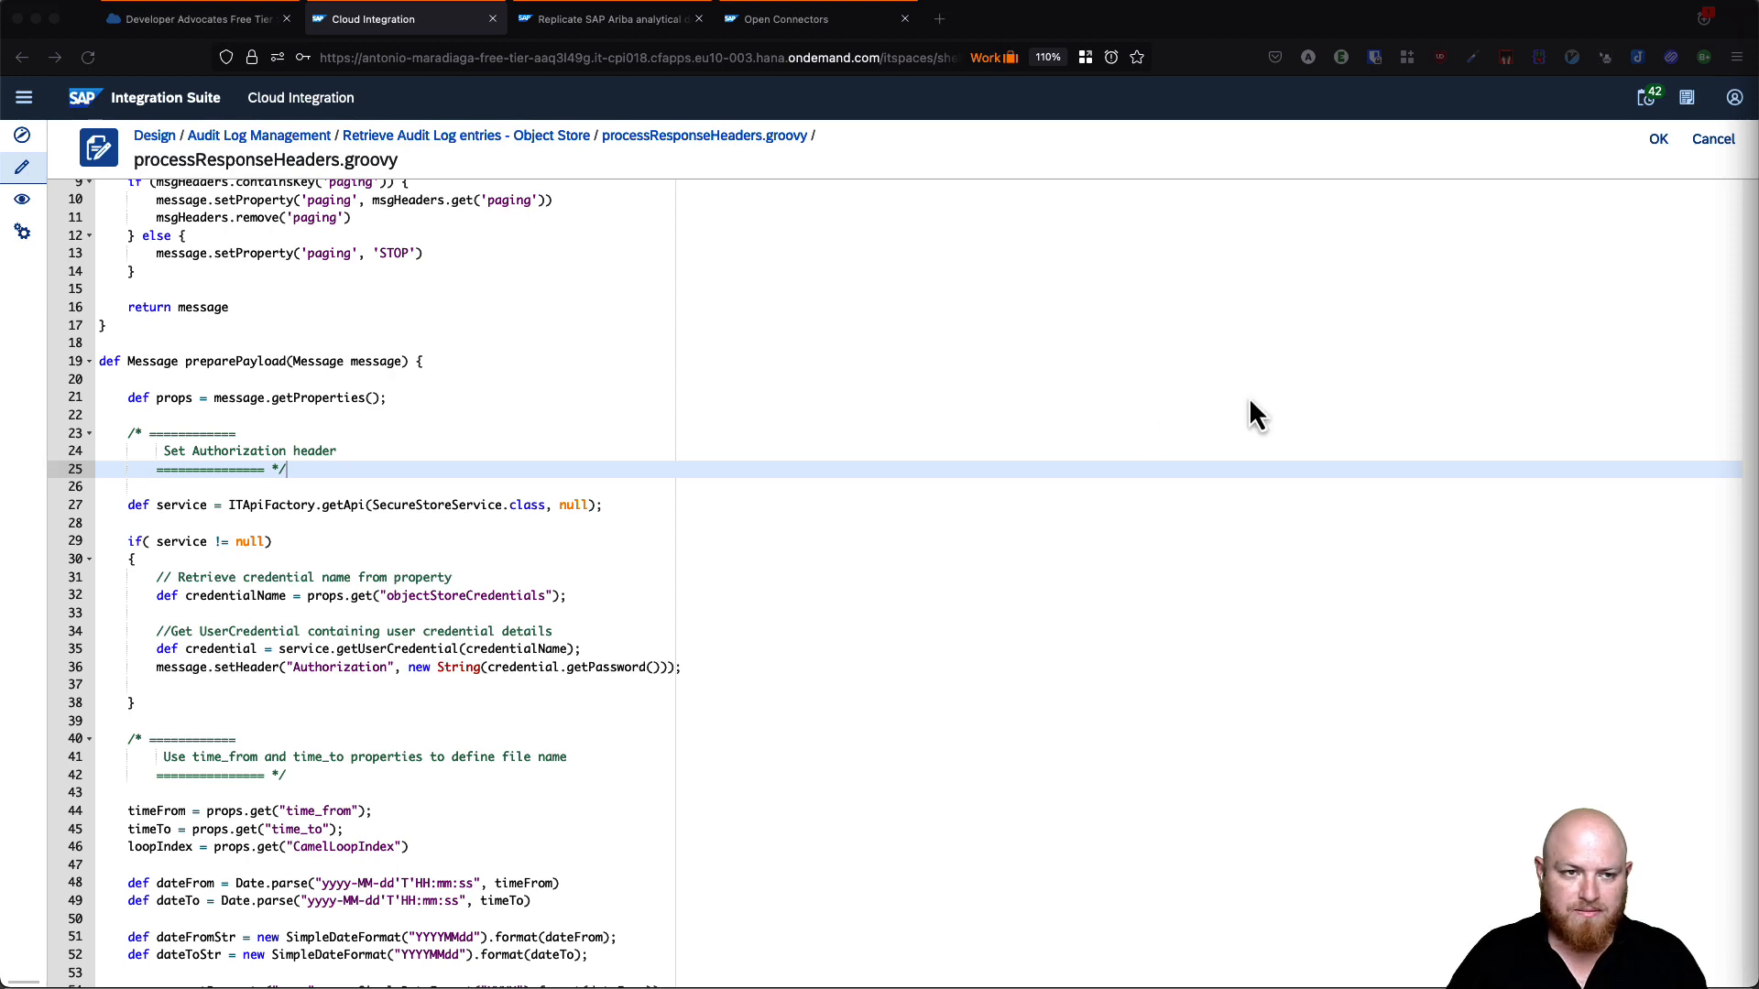
scroll(632, 312, "up", 3)
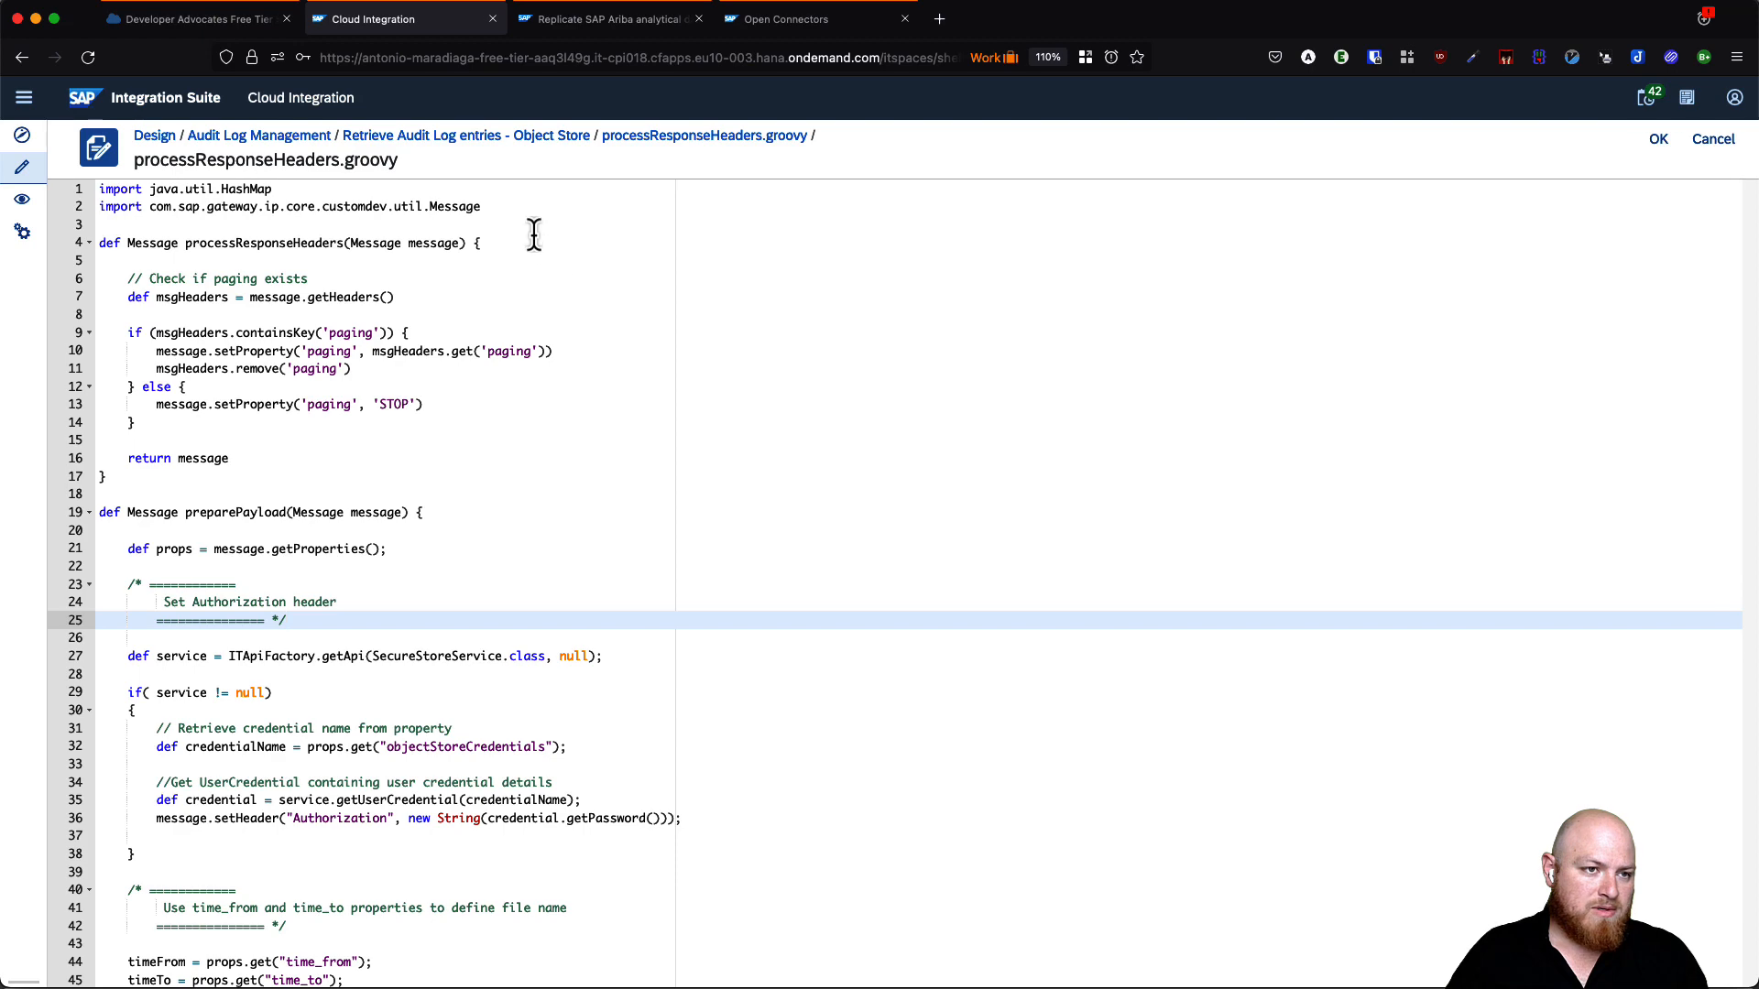
- Replace the script's two import lines with the full eight-line import block
left_click(520, 209)
key("super+shift+Up")
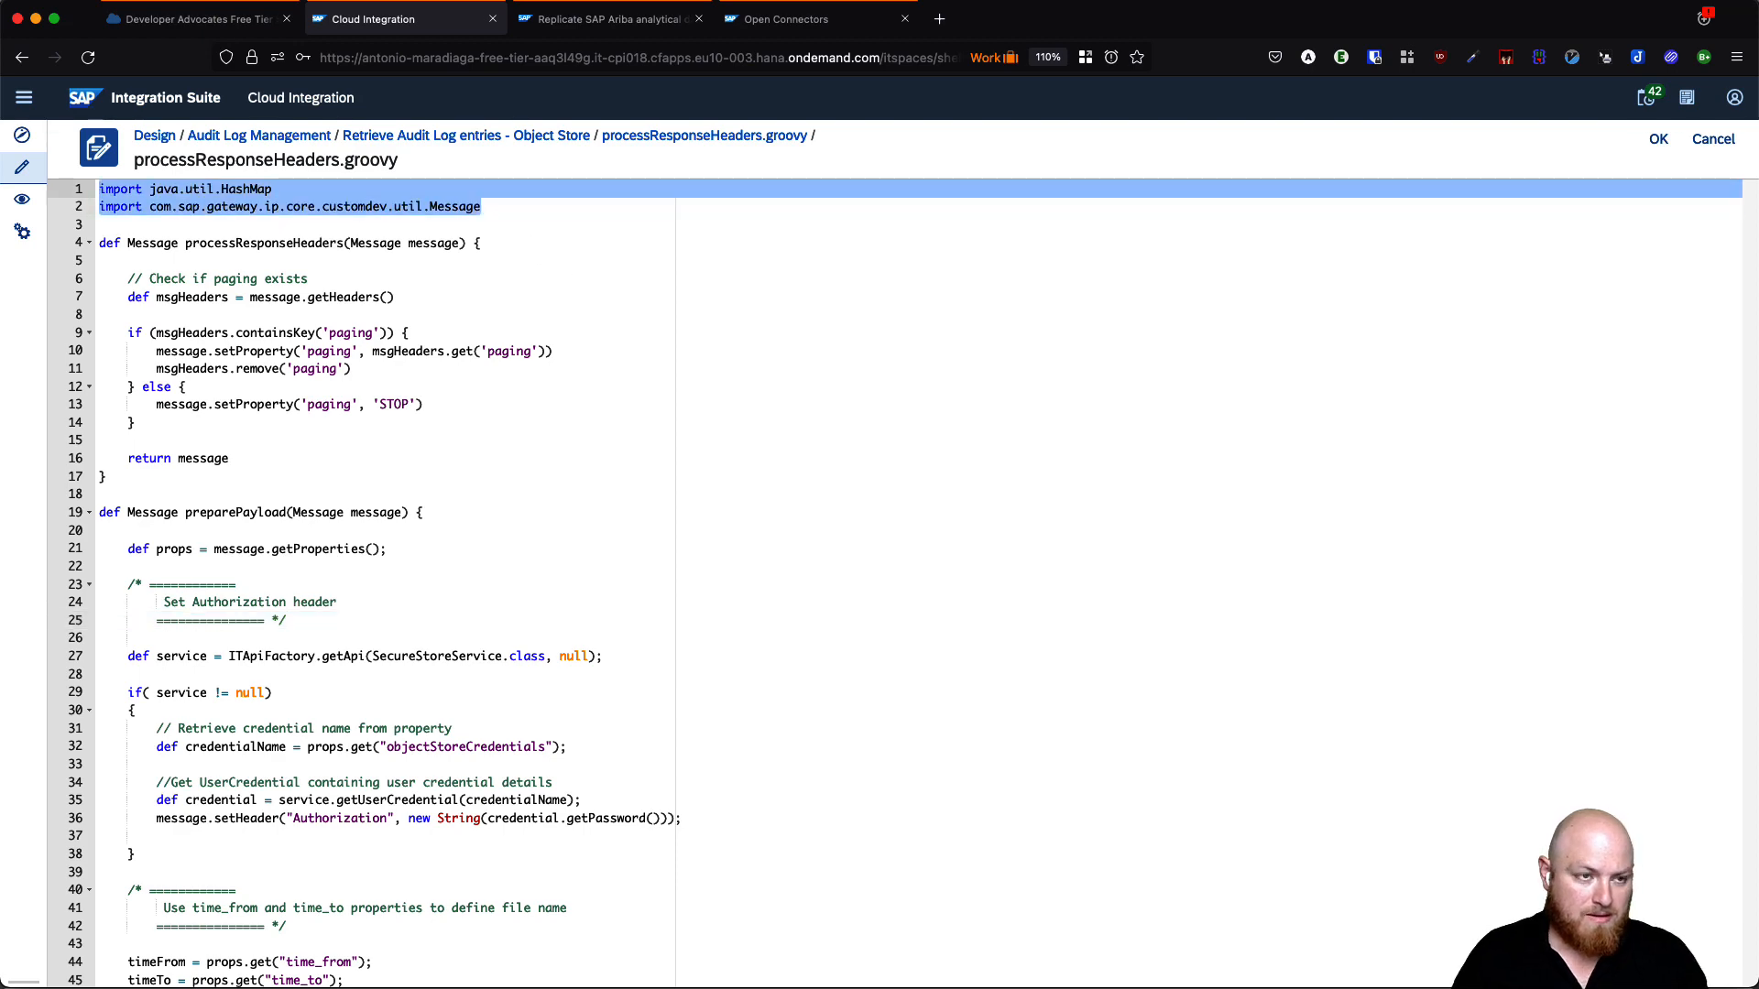
type("import java.util.HashMap import java.text.SimpleDateFormat  import com.sap.gateway.ip.core.customdev.util.Message import com.sap.it.api.ITApiFactory import com.sap.it.api.securestore.SecureStoreService import com.sap.it.api.securestore.UserCredential import com.sap.it.api.securestore.exception.SecureStoreException")
scroll(742, 608, "down", 6)
scroll(745, 611, "up", 5)
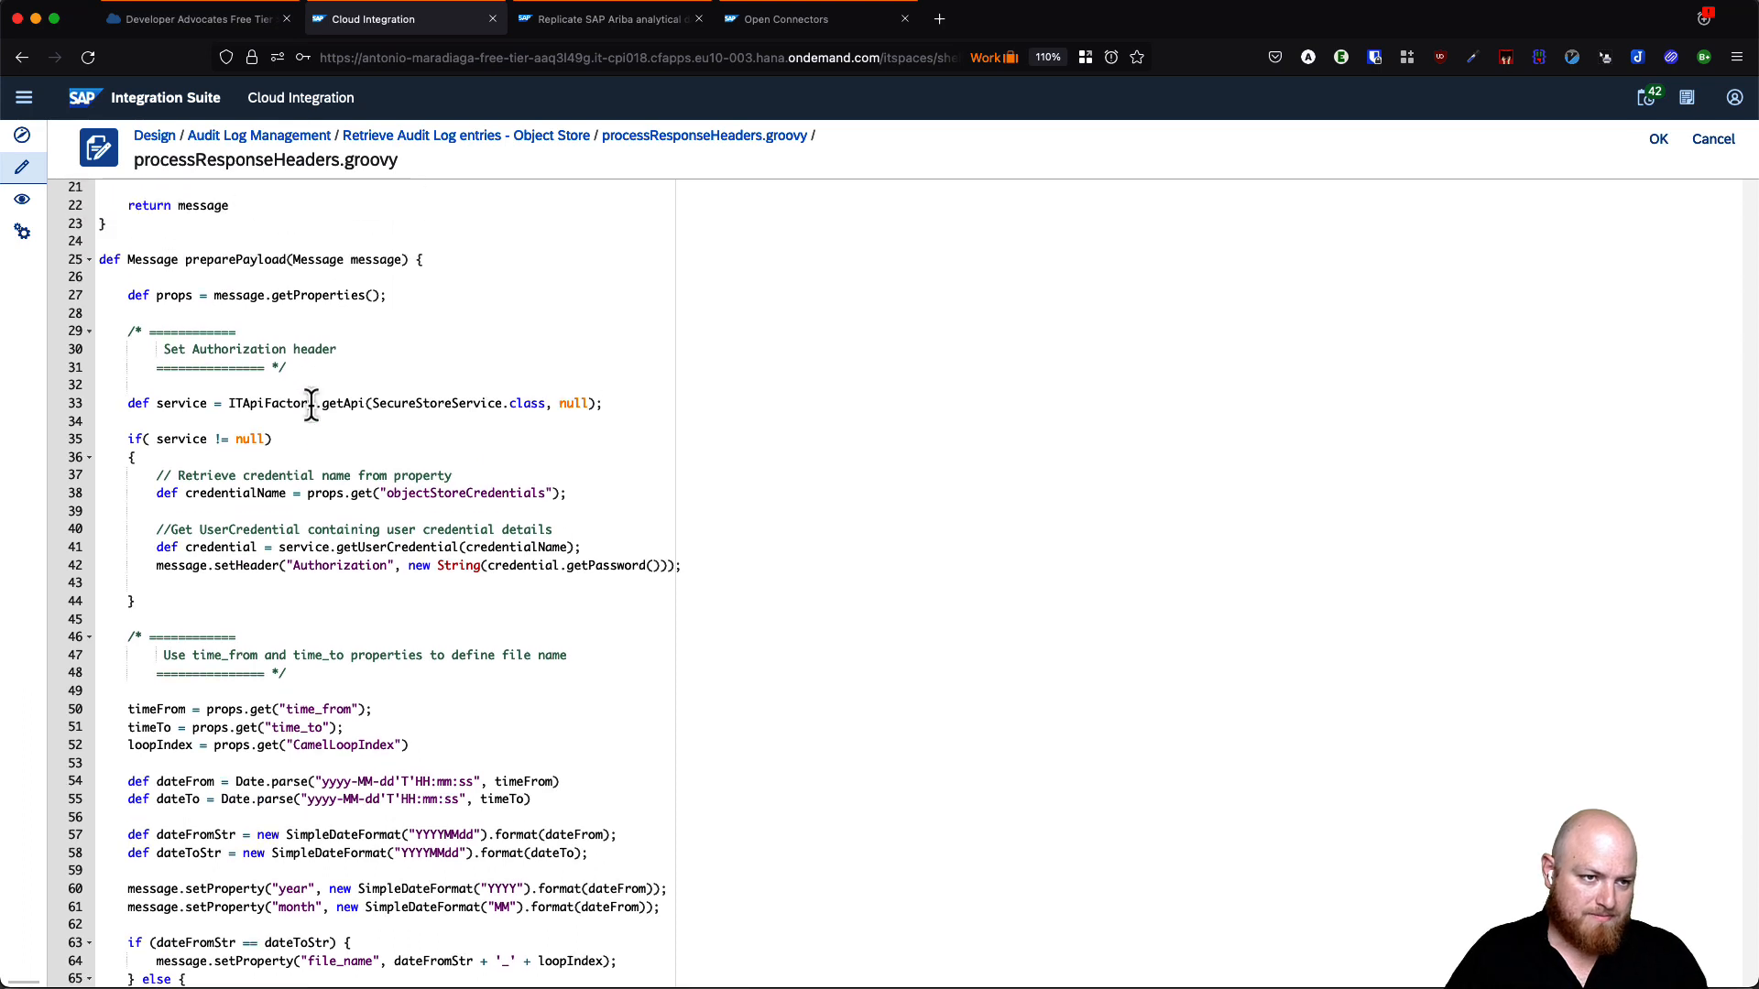
- Highlight SecureStoreService, credentialName, objectStoreCredentials and line 42's Authorization/getPassword to explain the credential lookup
double_click(440, 404)
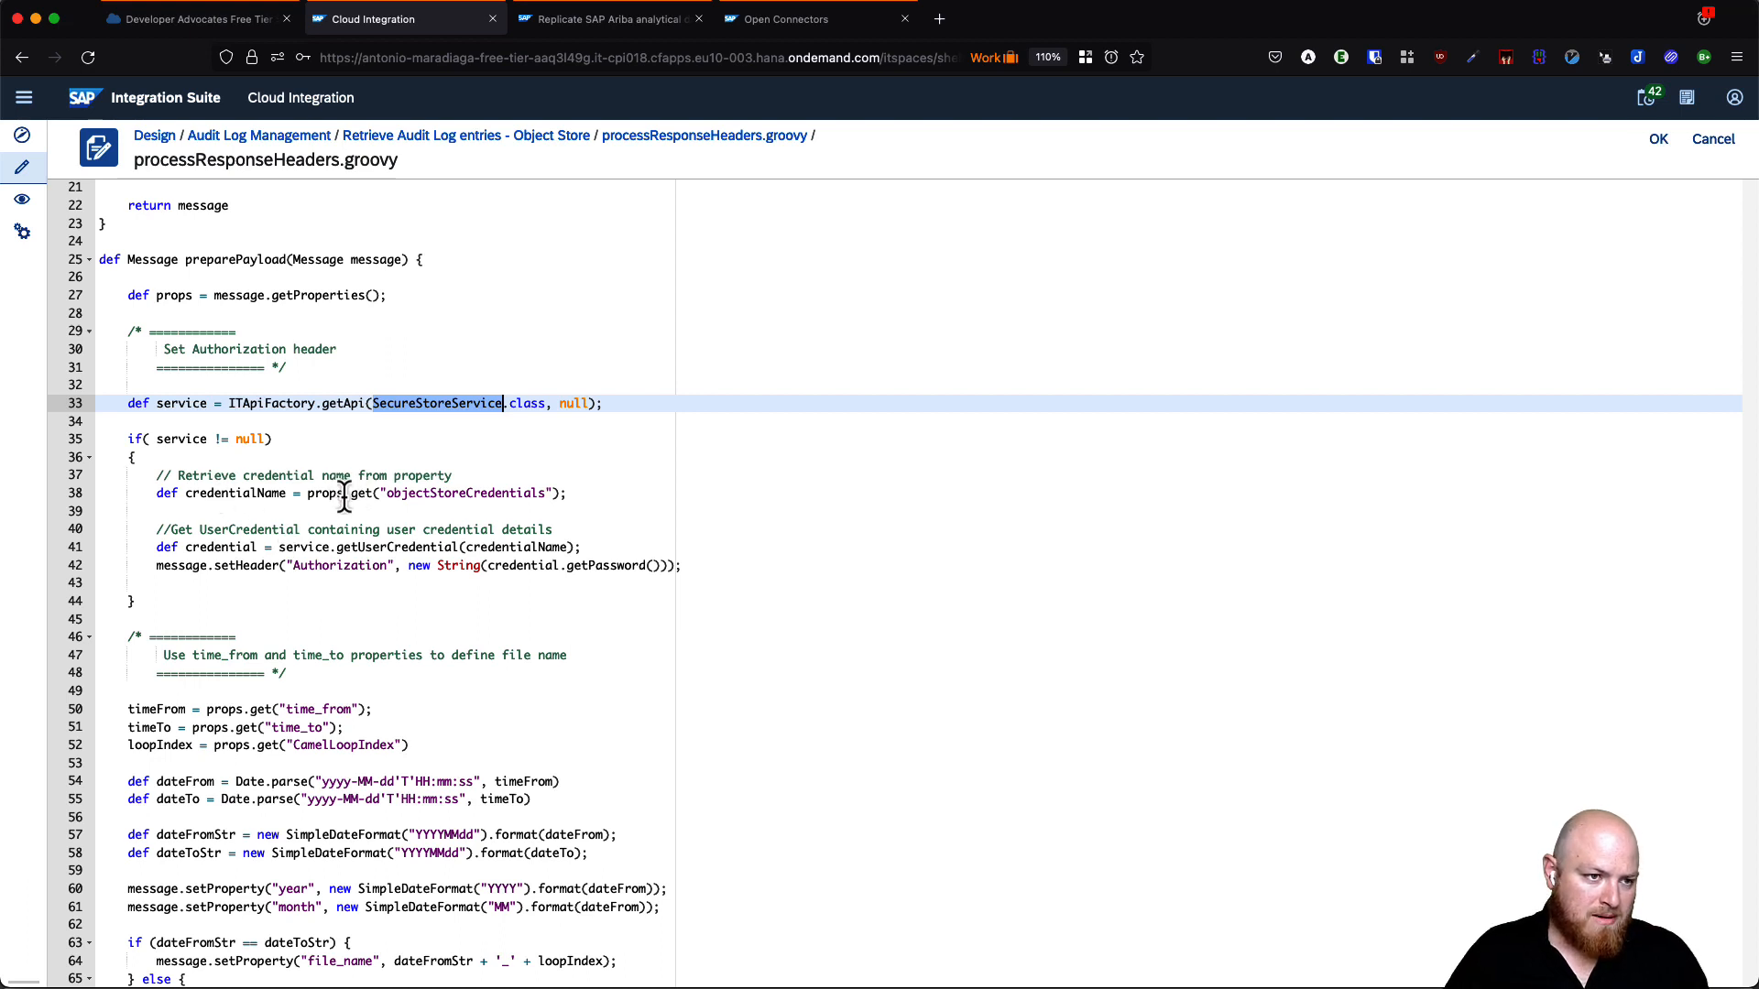
double_click(220, 496)
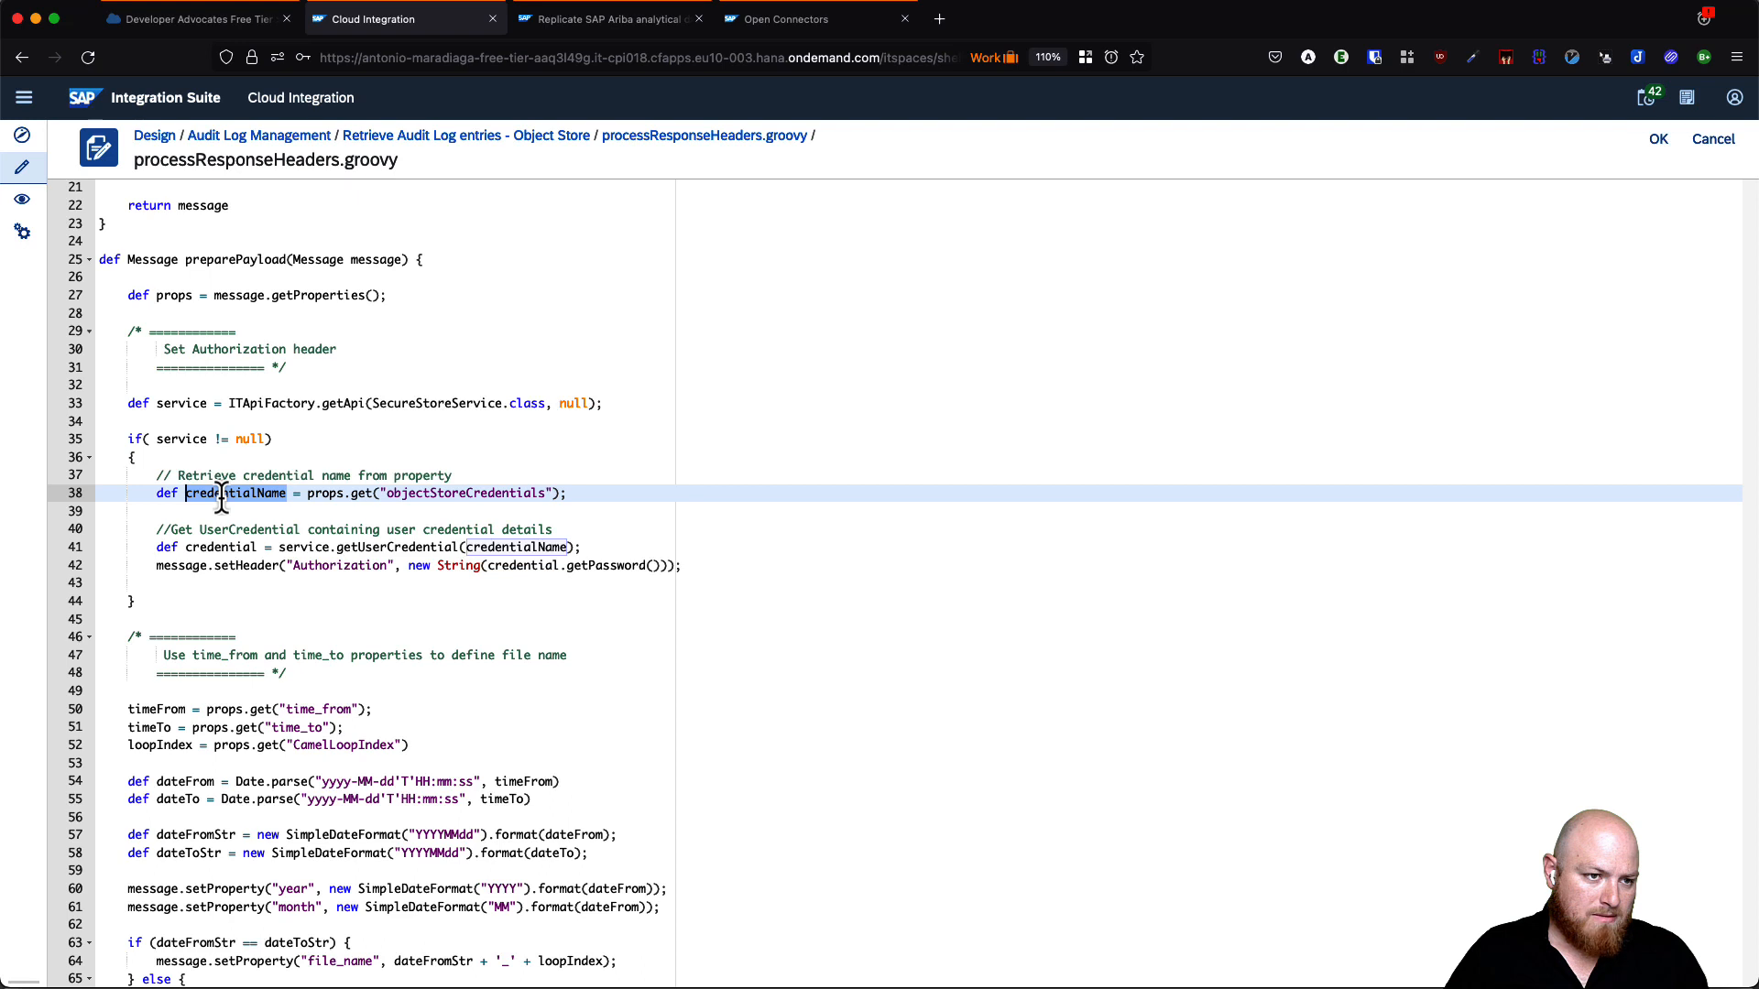
double_click(441, 495)
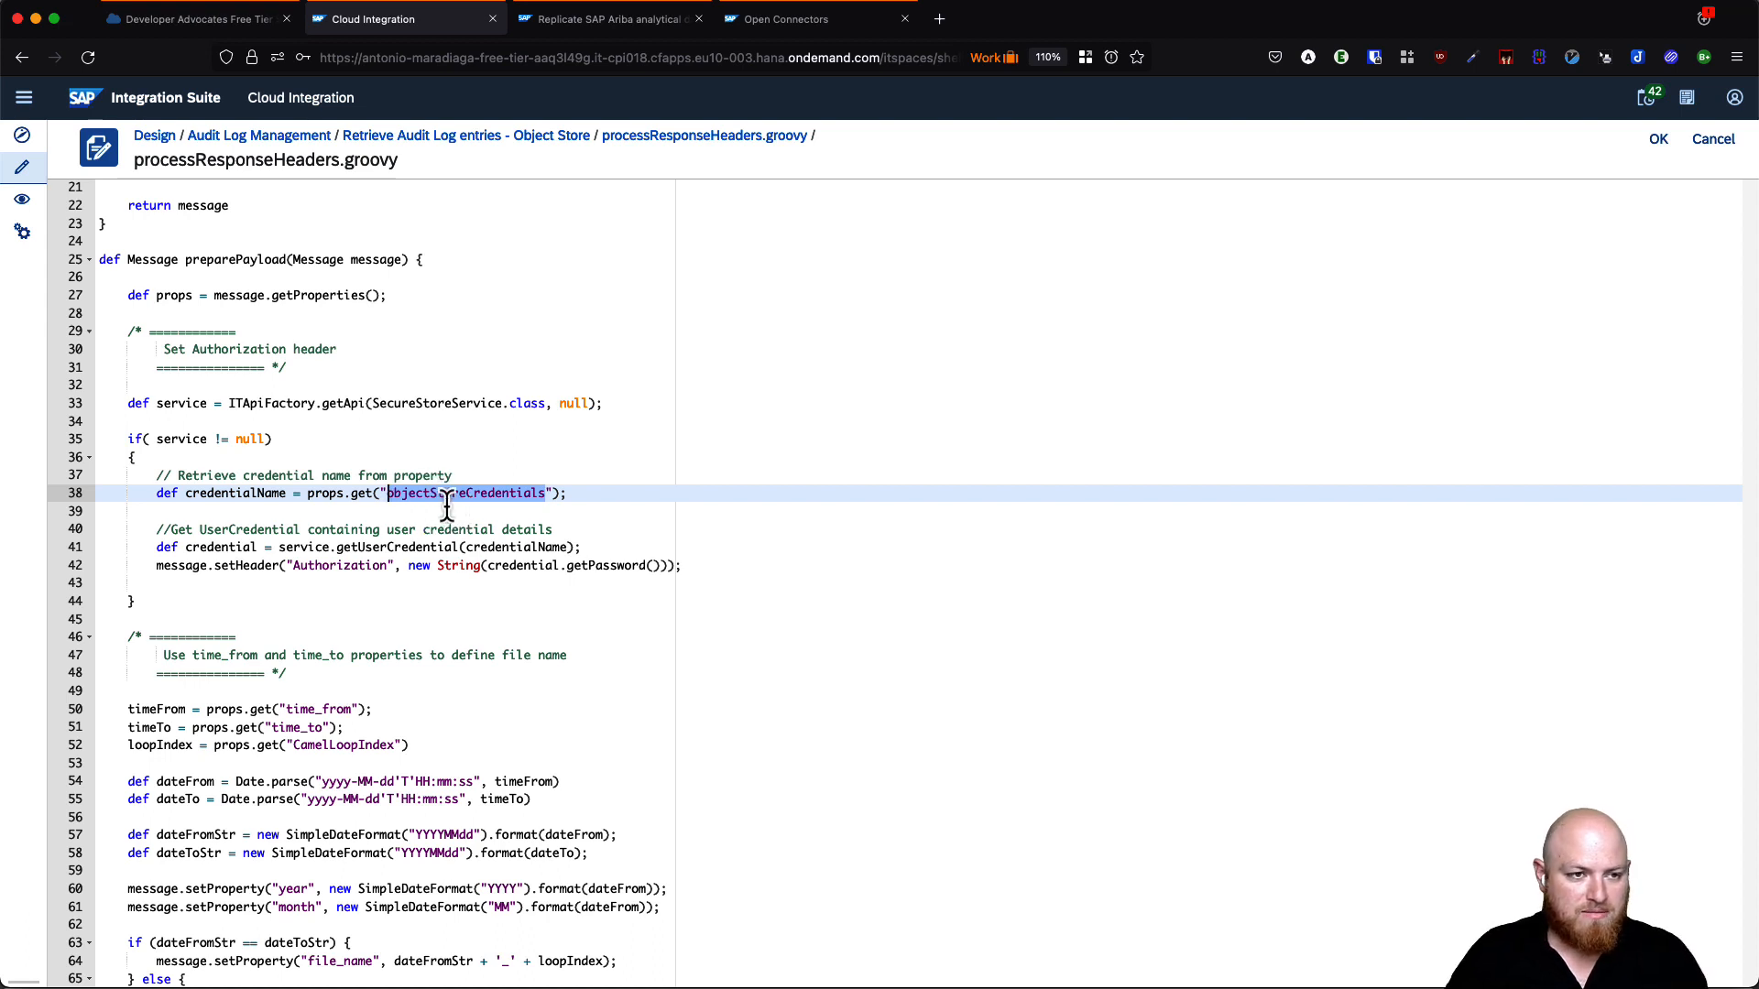
double_click(337, 566)
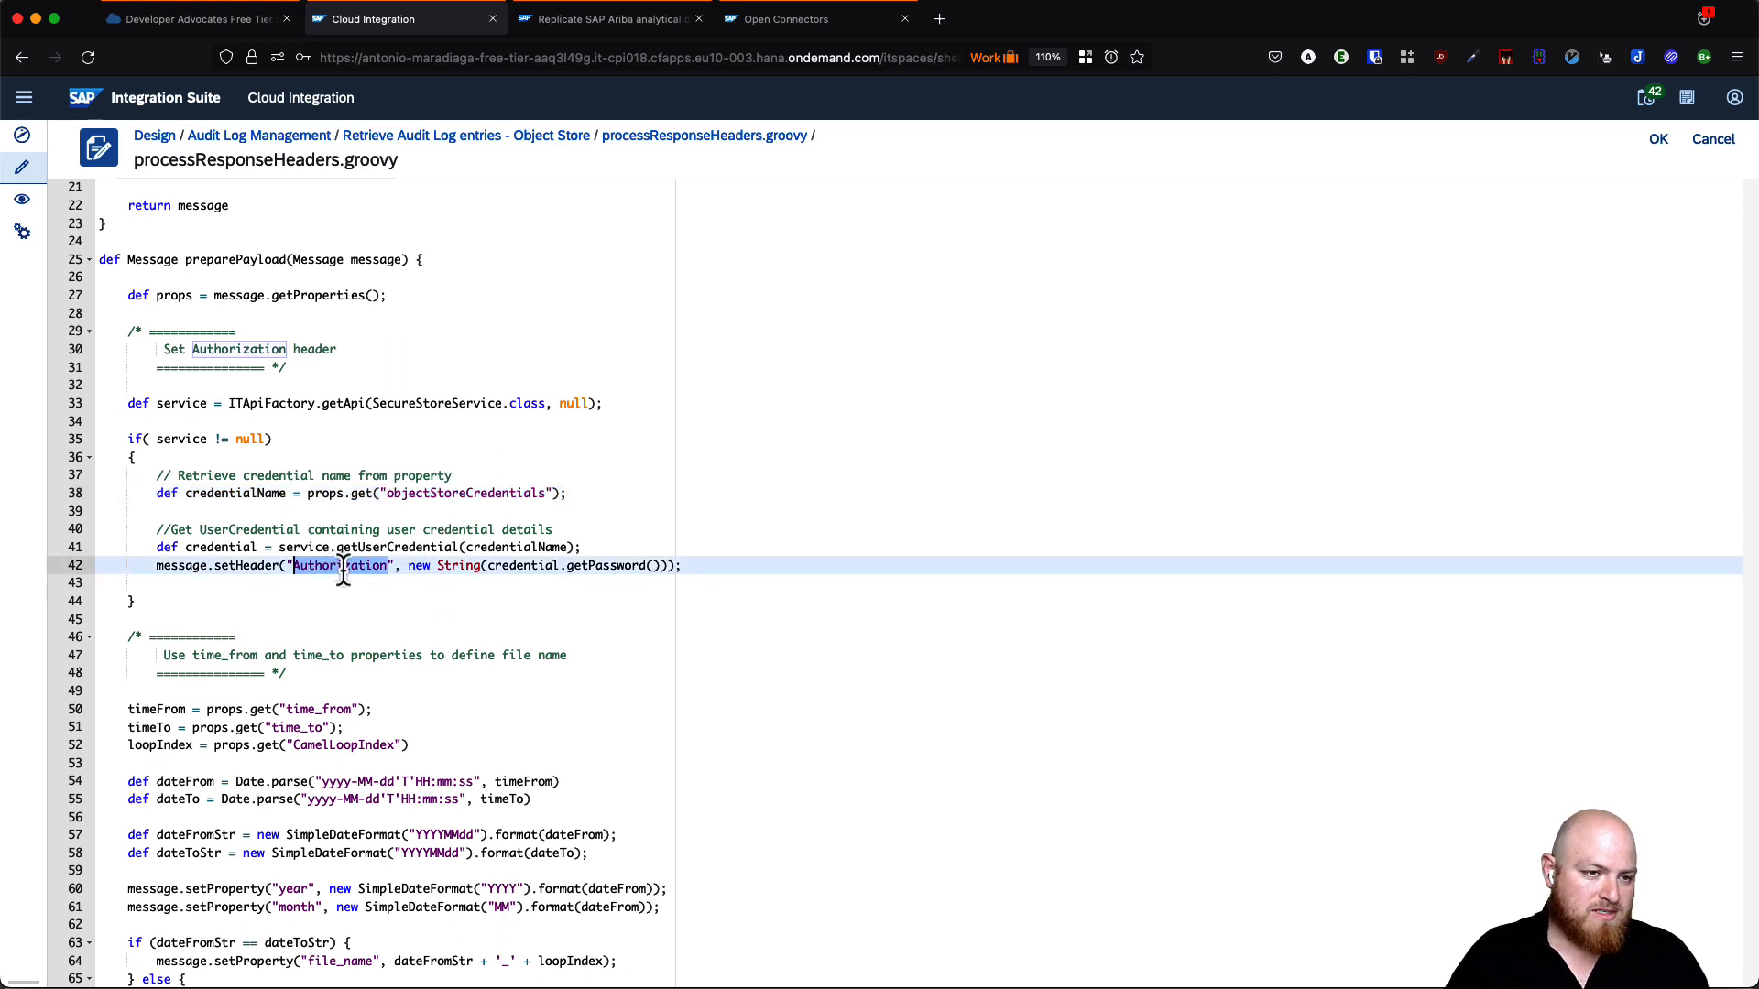
double_click(632, 565)
double_click(328, 565)
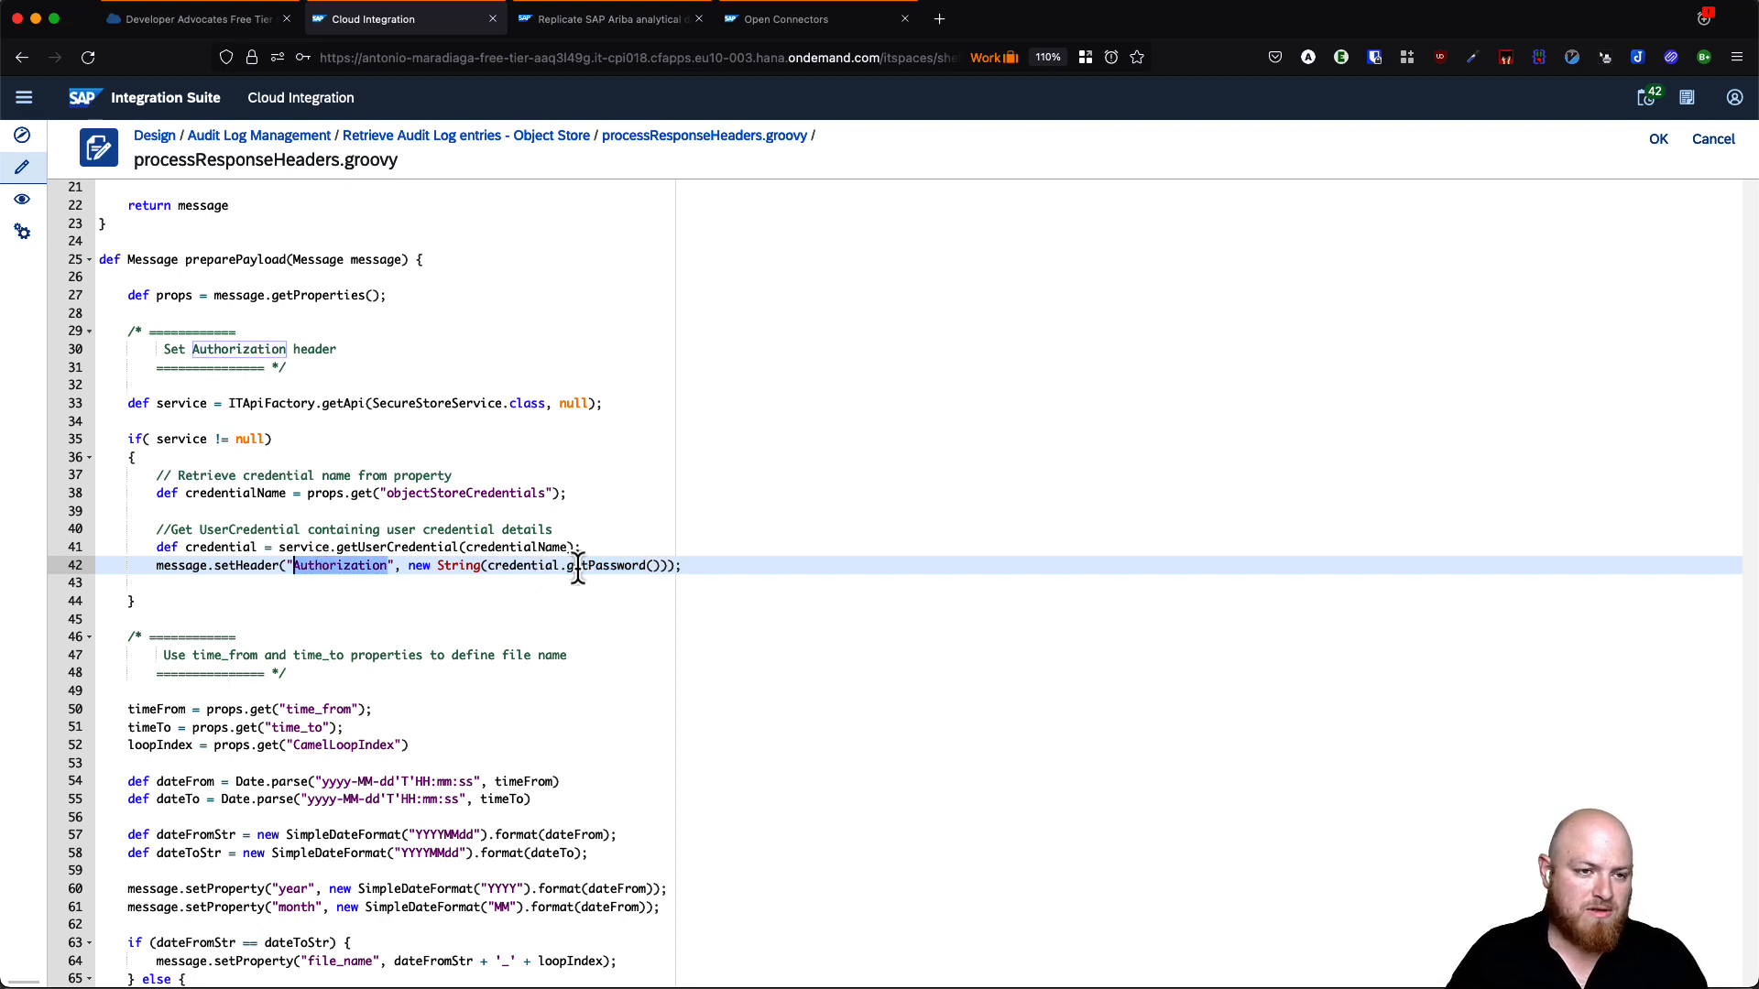
double_click(582, 565)
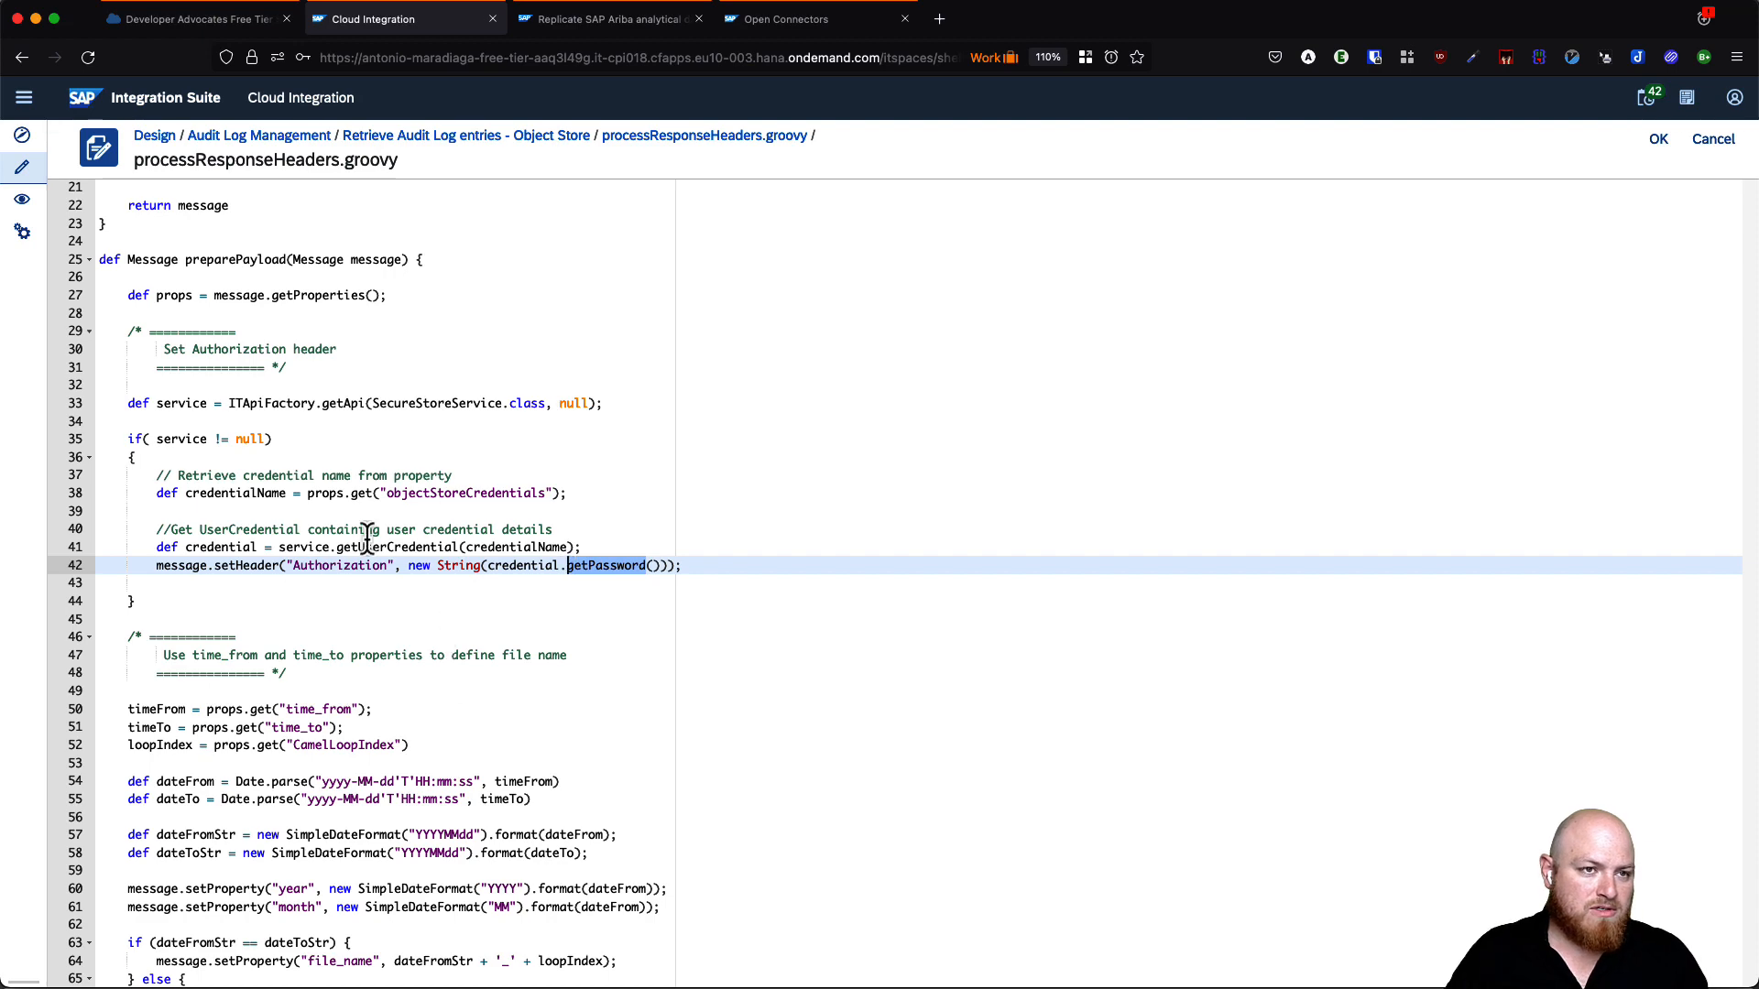
left_click(811, 19)
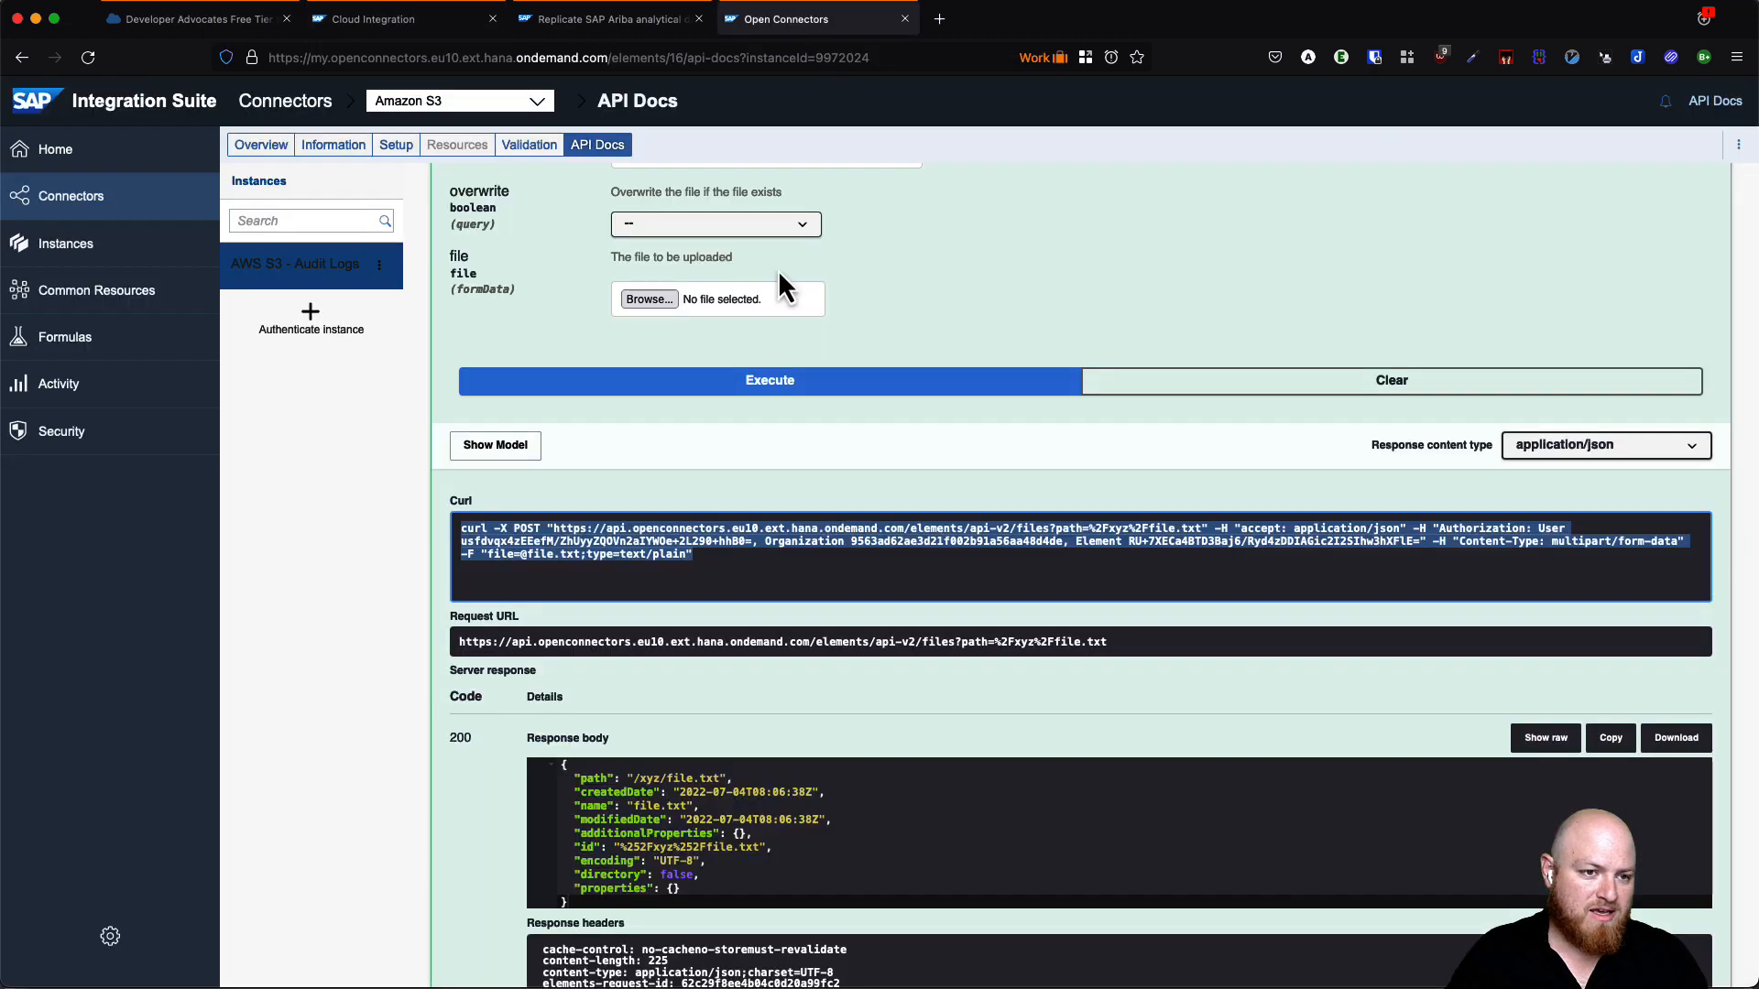
- Highlight the Authorization header value in the Open Connectors curl command and check the blog's Groovy code
left_click(1242, 549)
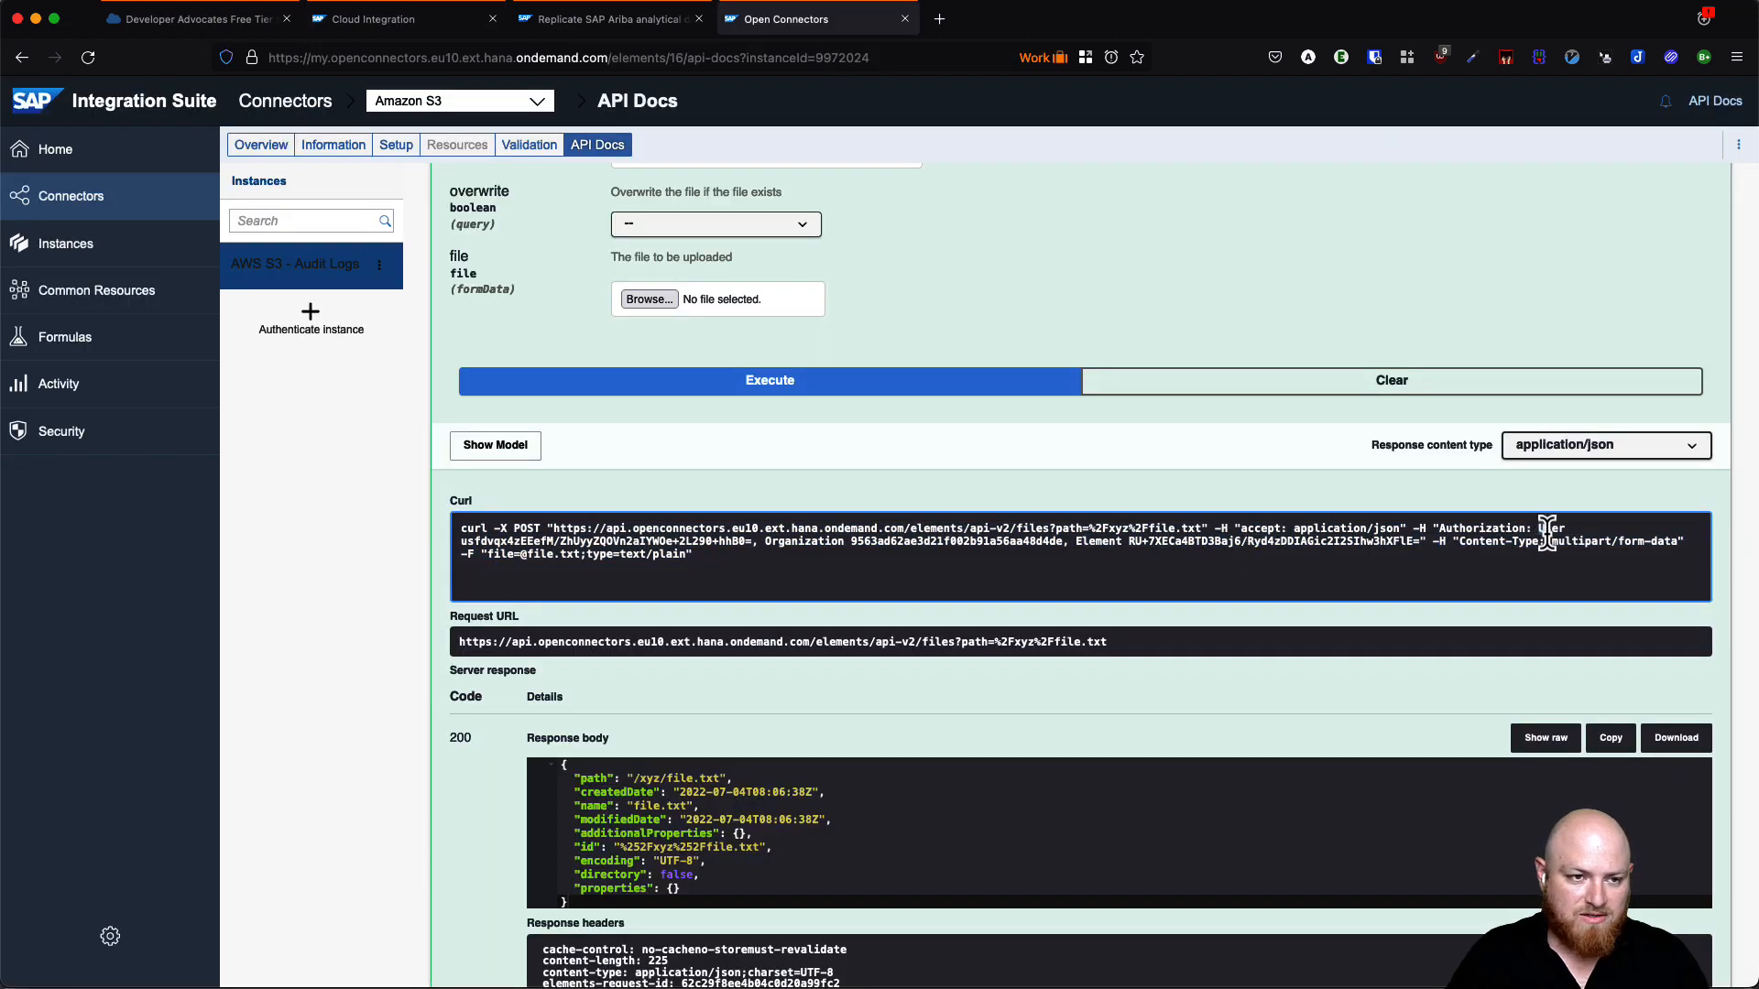
left_click_drag(1540, 528, 1180, 548)
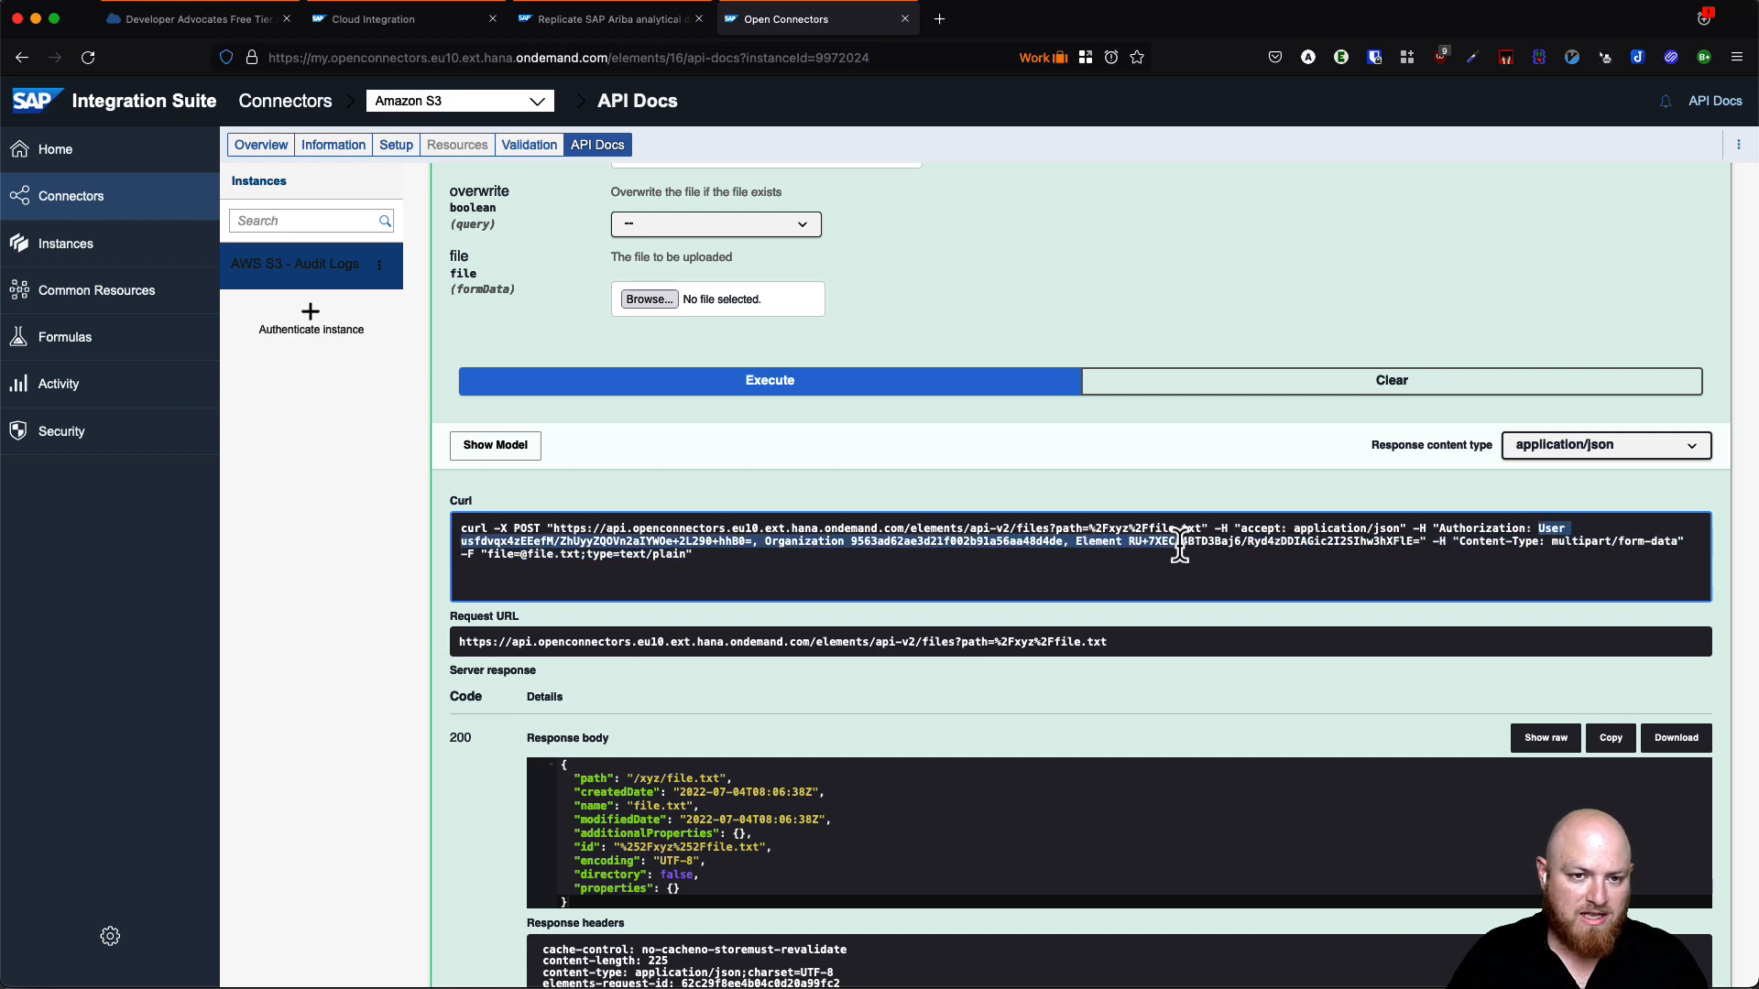
left_click(562, 22)
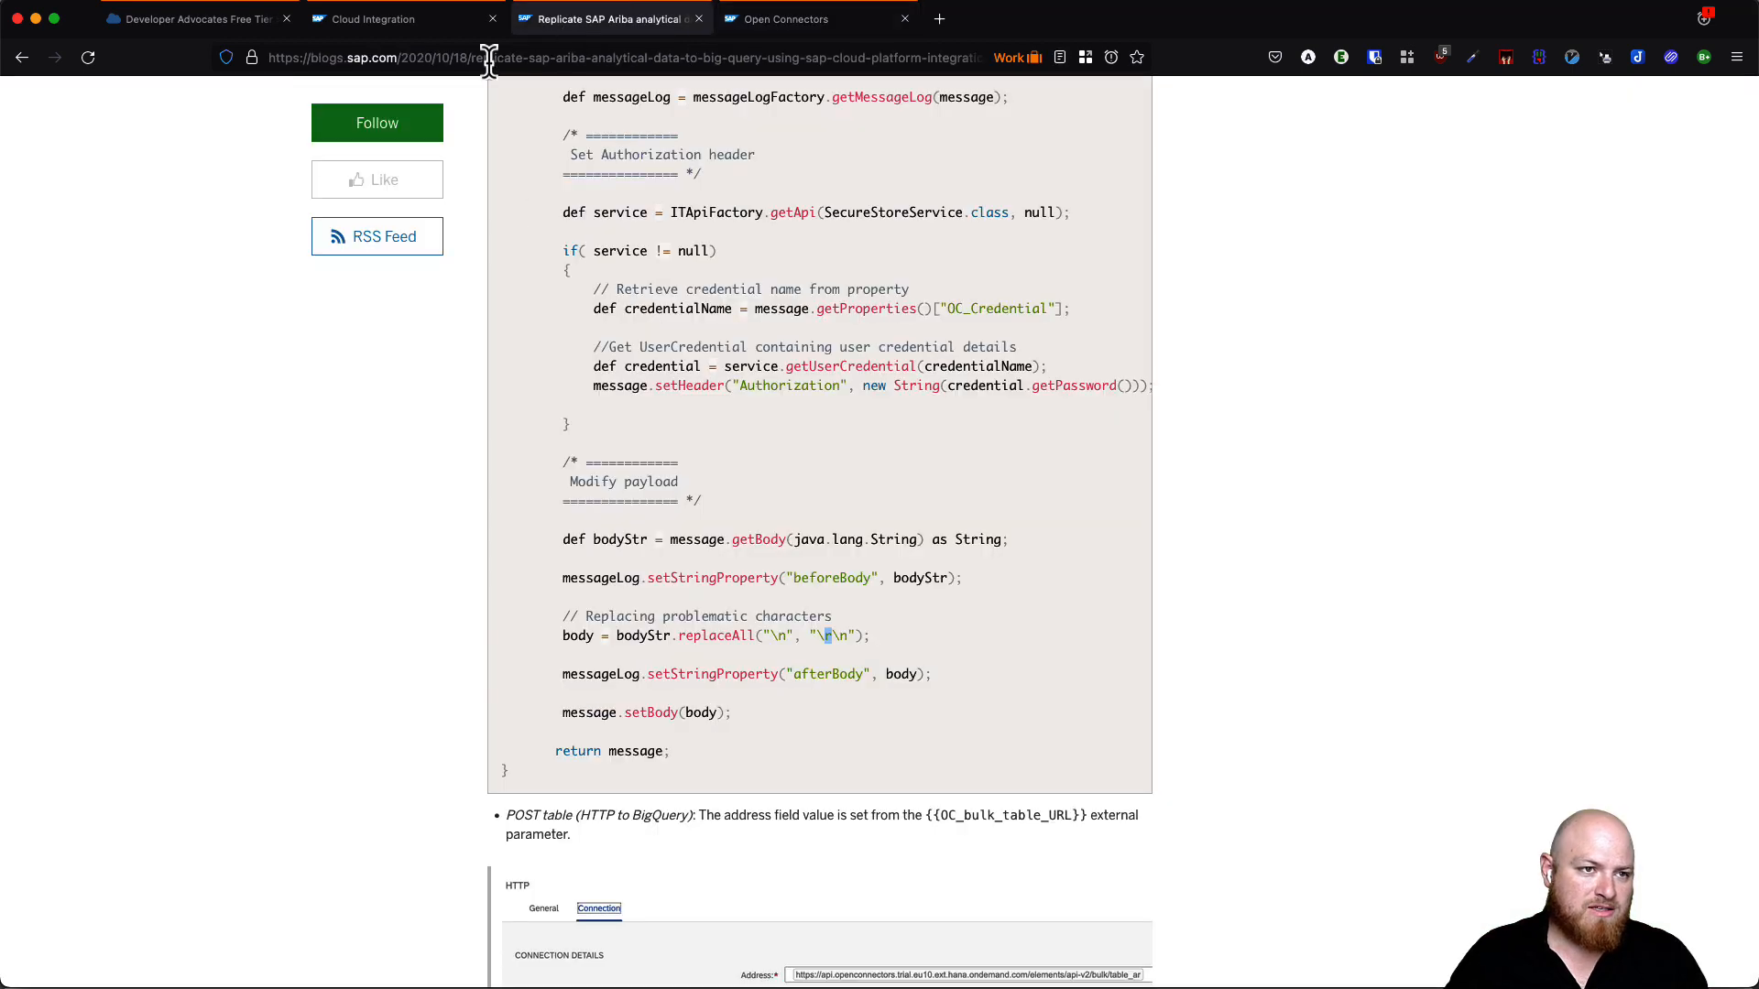
left_click(413, 19)
- Compare the script's Authorization on line 42 with the Authorization header in the curl command
left_click(510, 583)
double_click(352, 566)
left_click(780, 22)
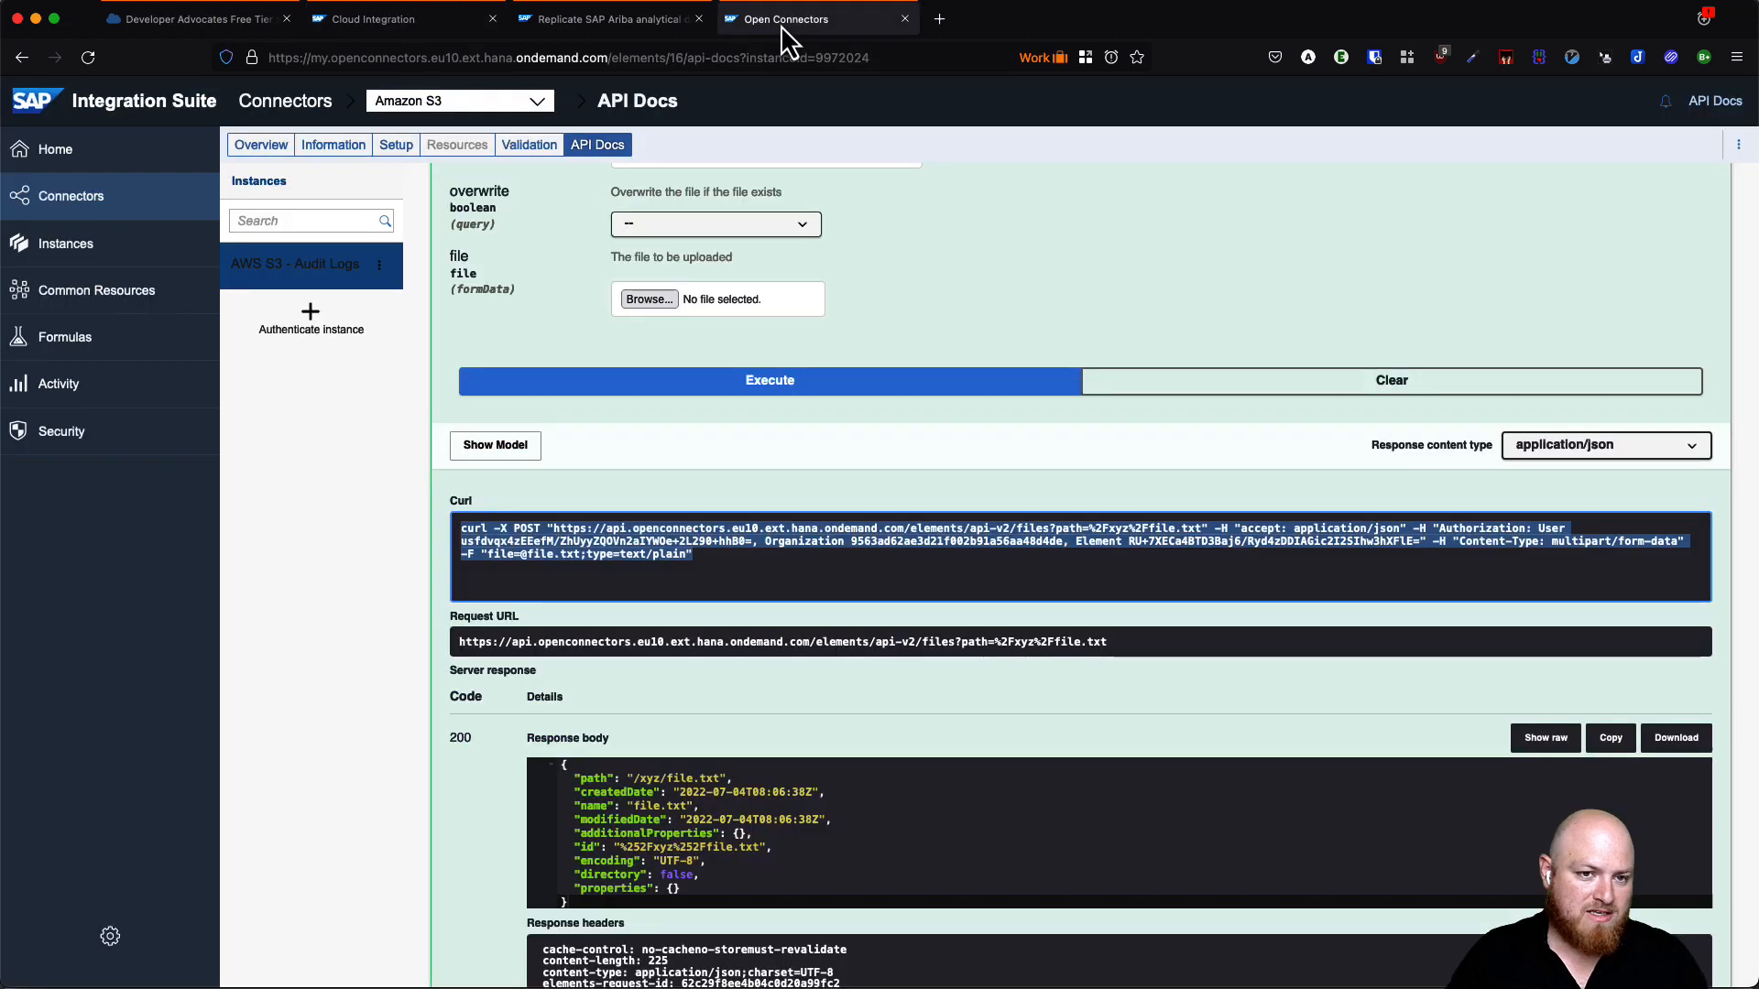
left_click(1503, 529)
double_click(1481, 529)
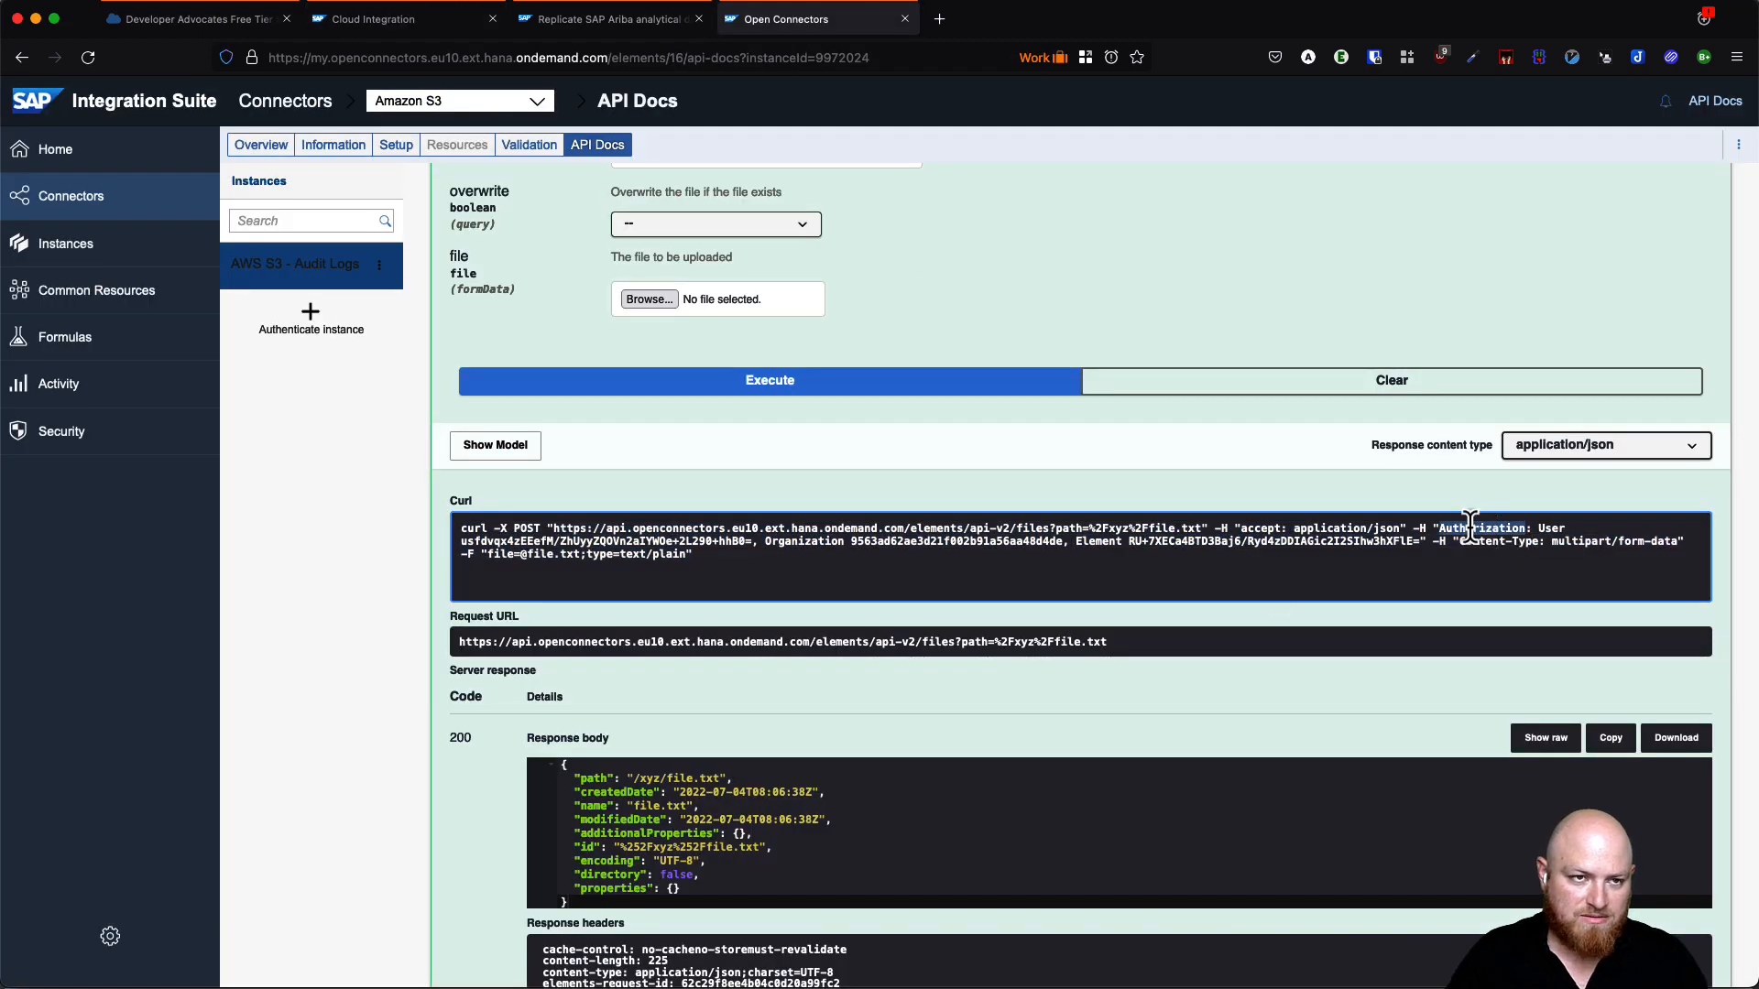
left_click(366, 20)
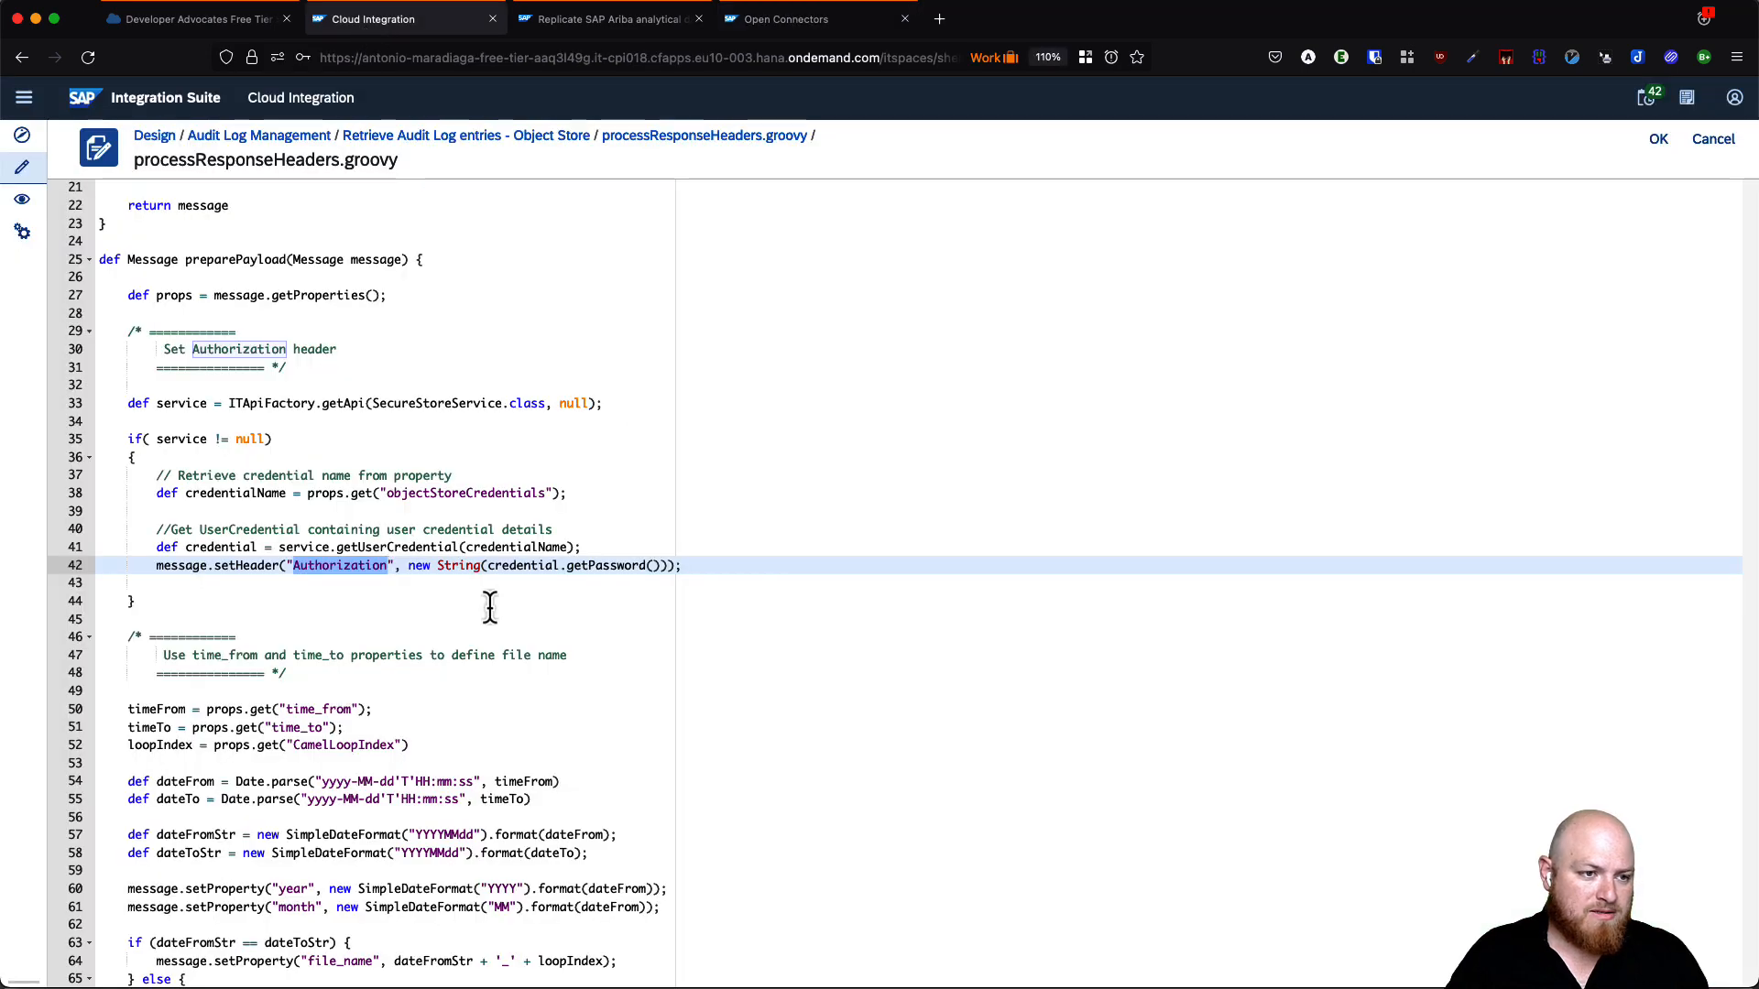
scroll(499, 608, "down", 5)
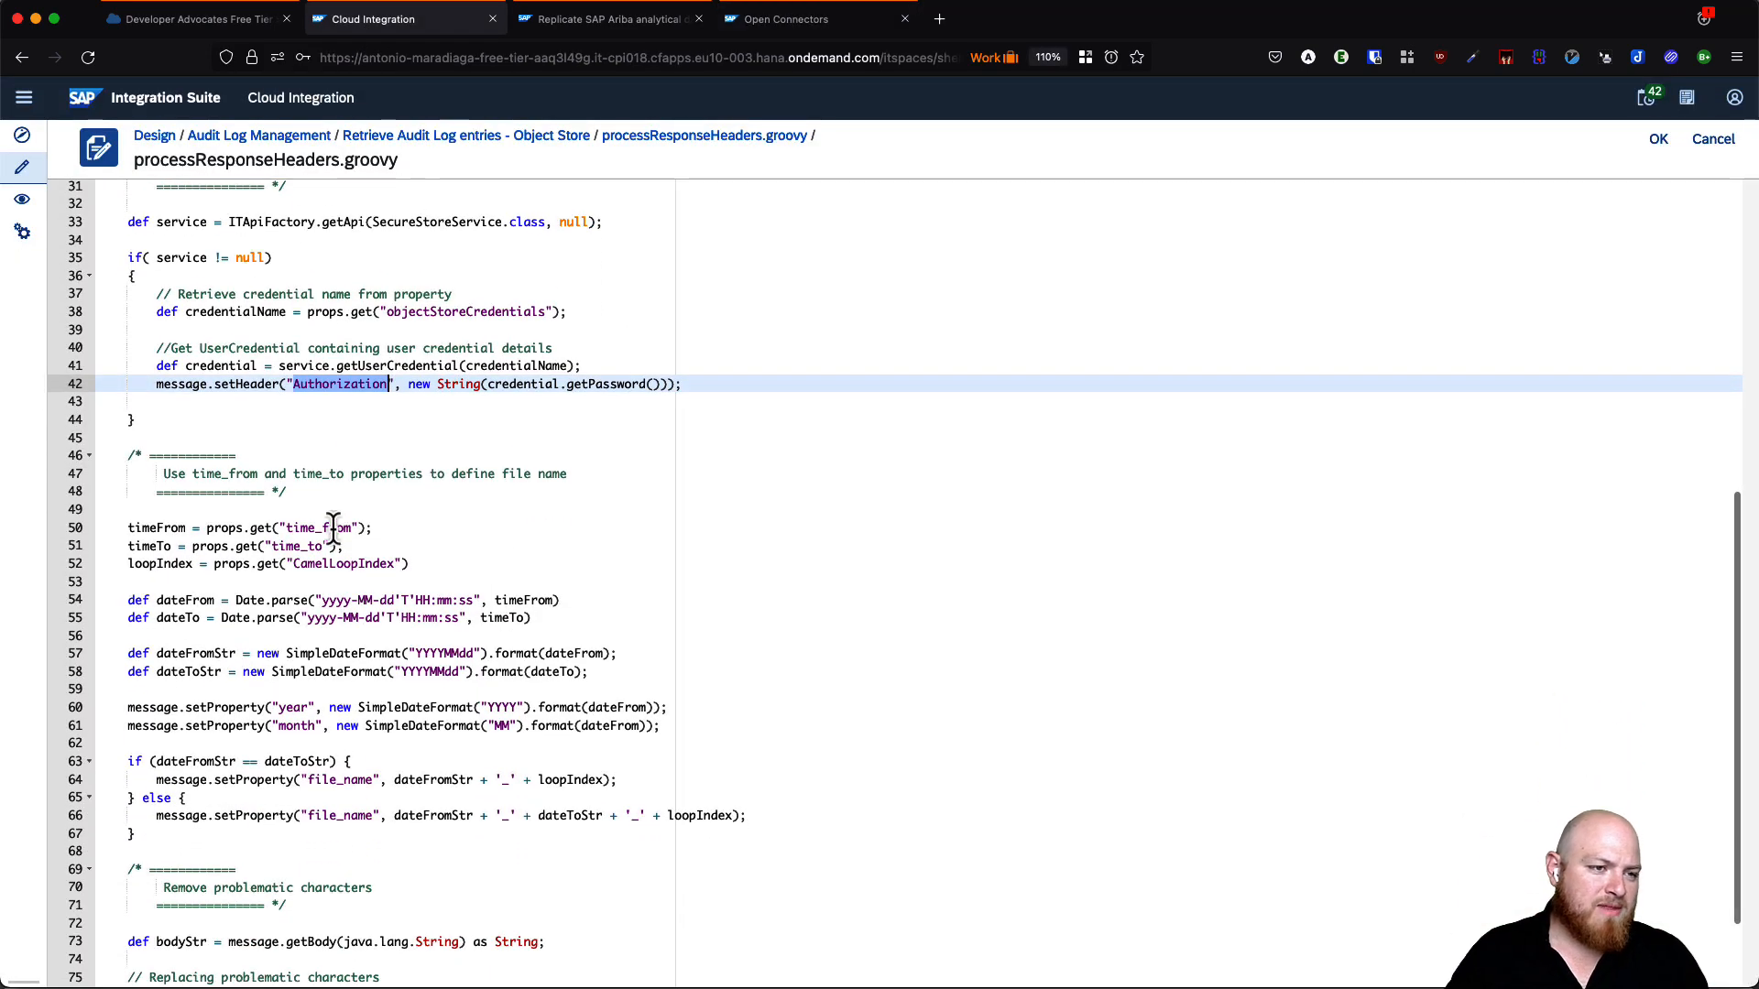
scroll(330, 529, "down", 3)
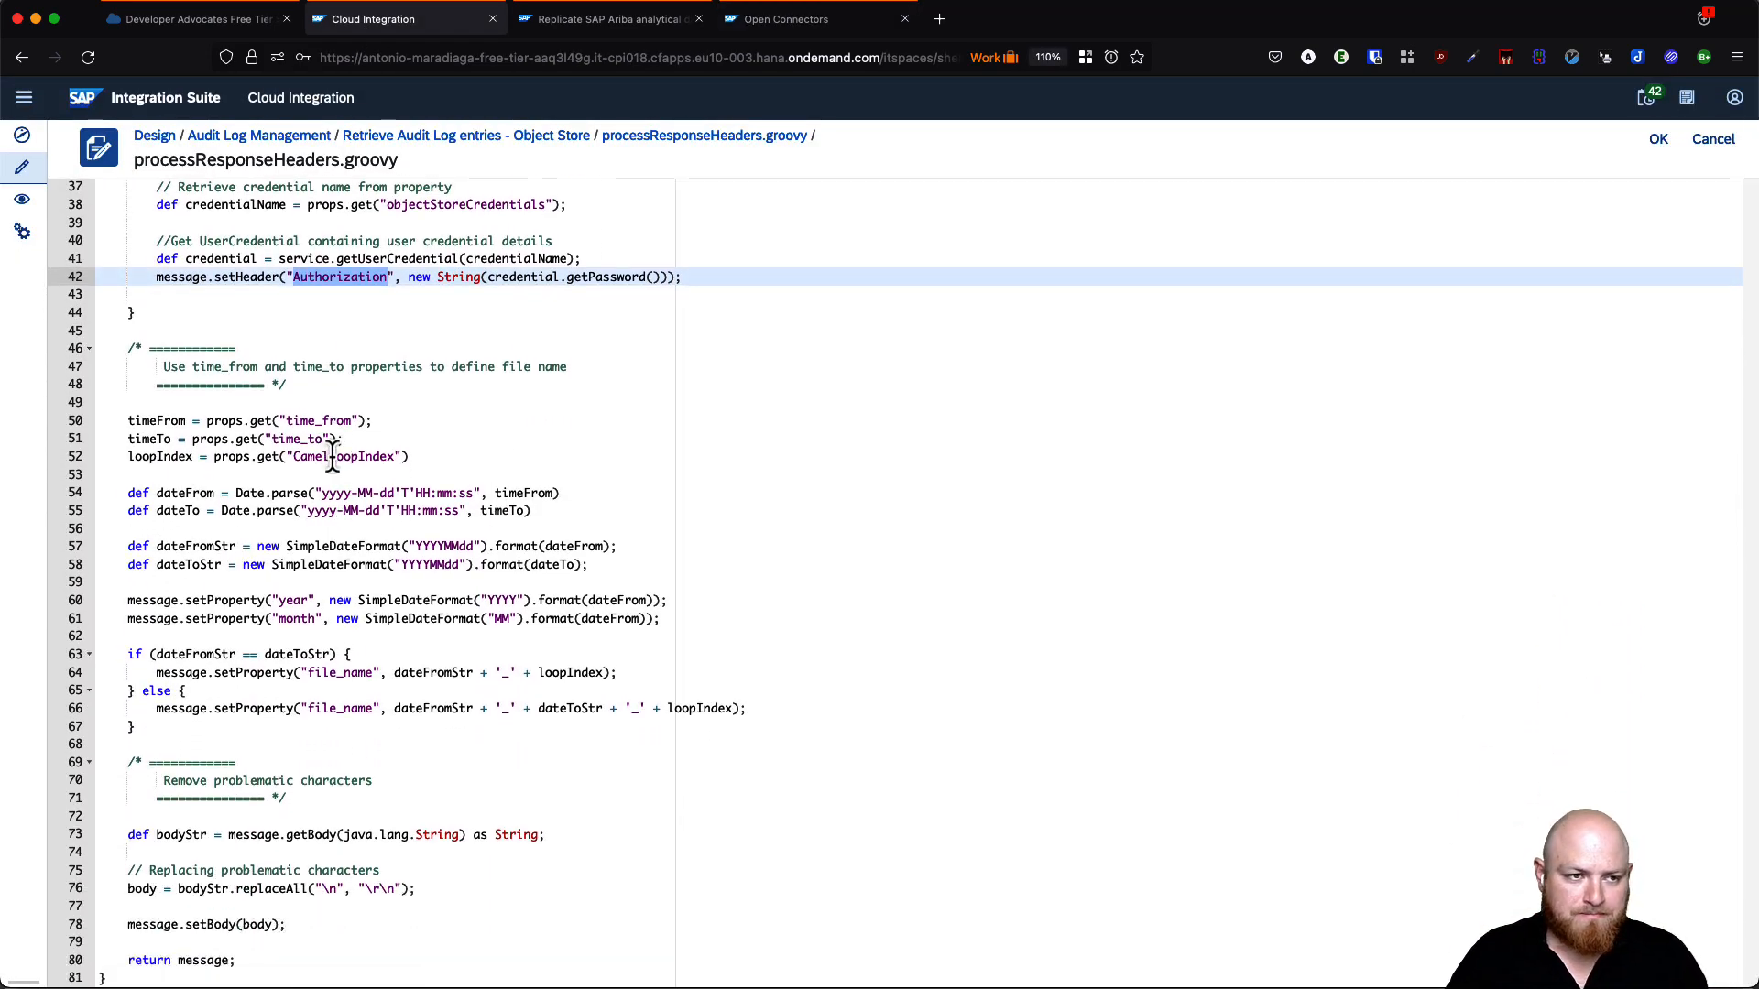
scroll(334, 469, "down", 1)
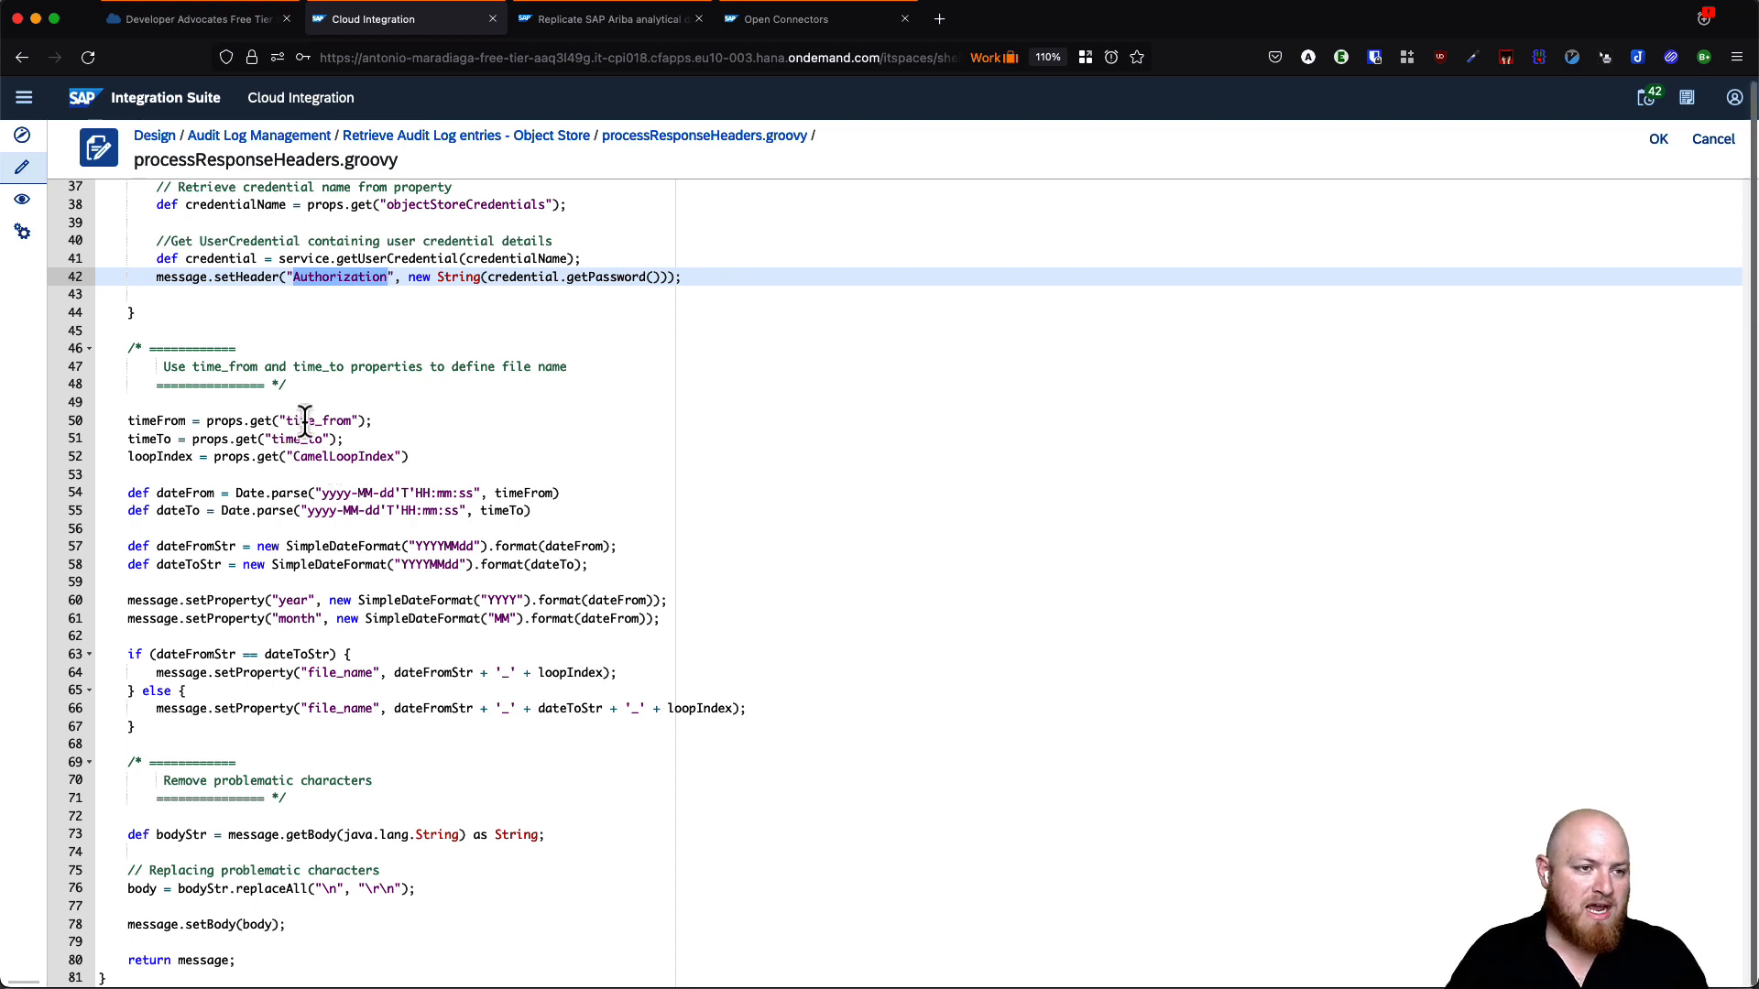
double_click(311, 420)
double_click(289, 439)
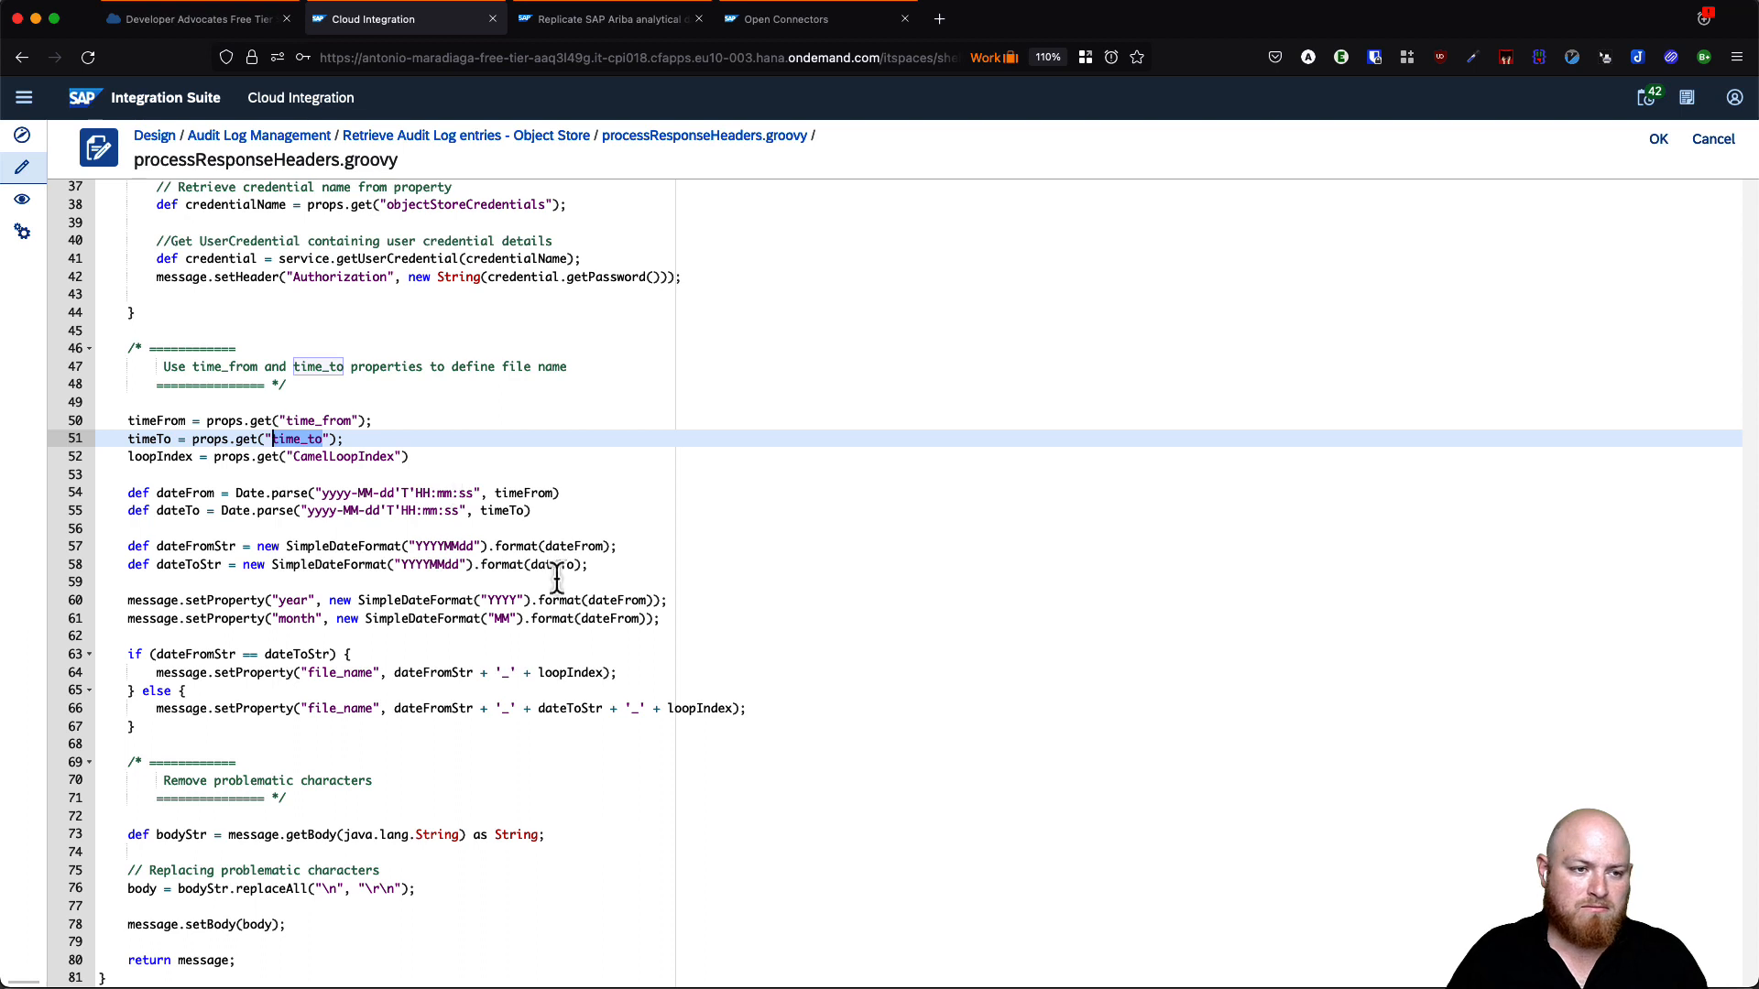
left_click(426, 601)
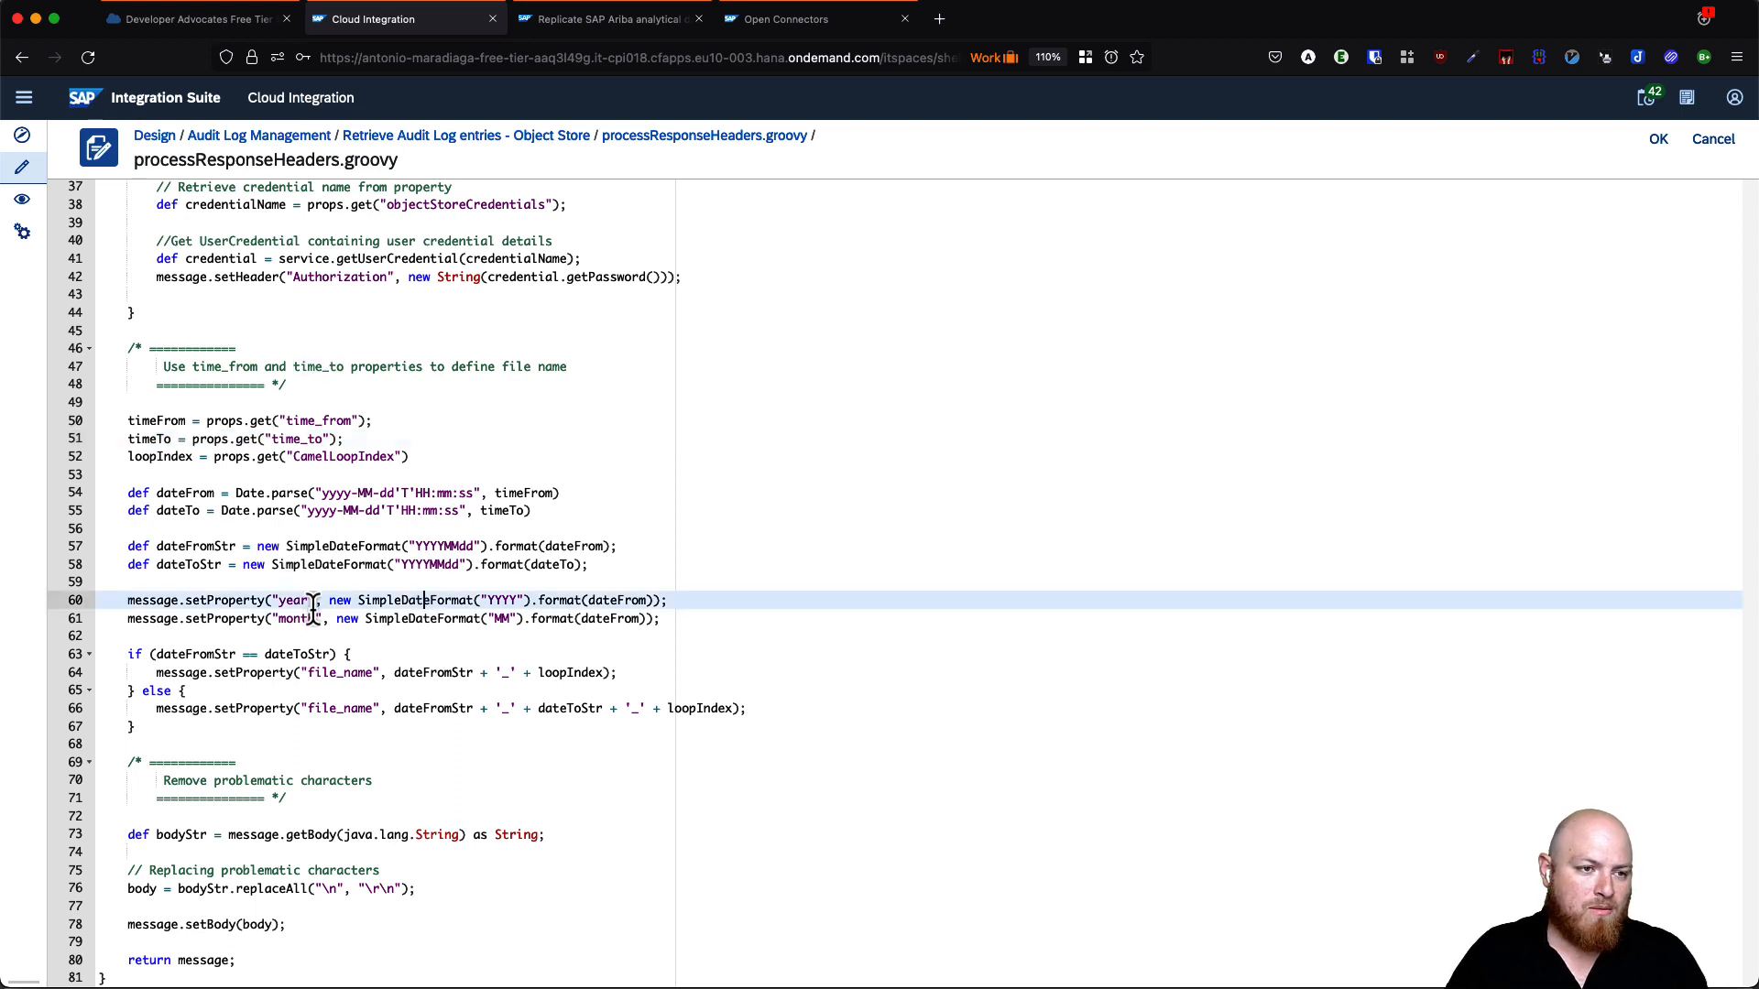
double_click(195, 654)
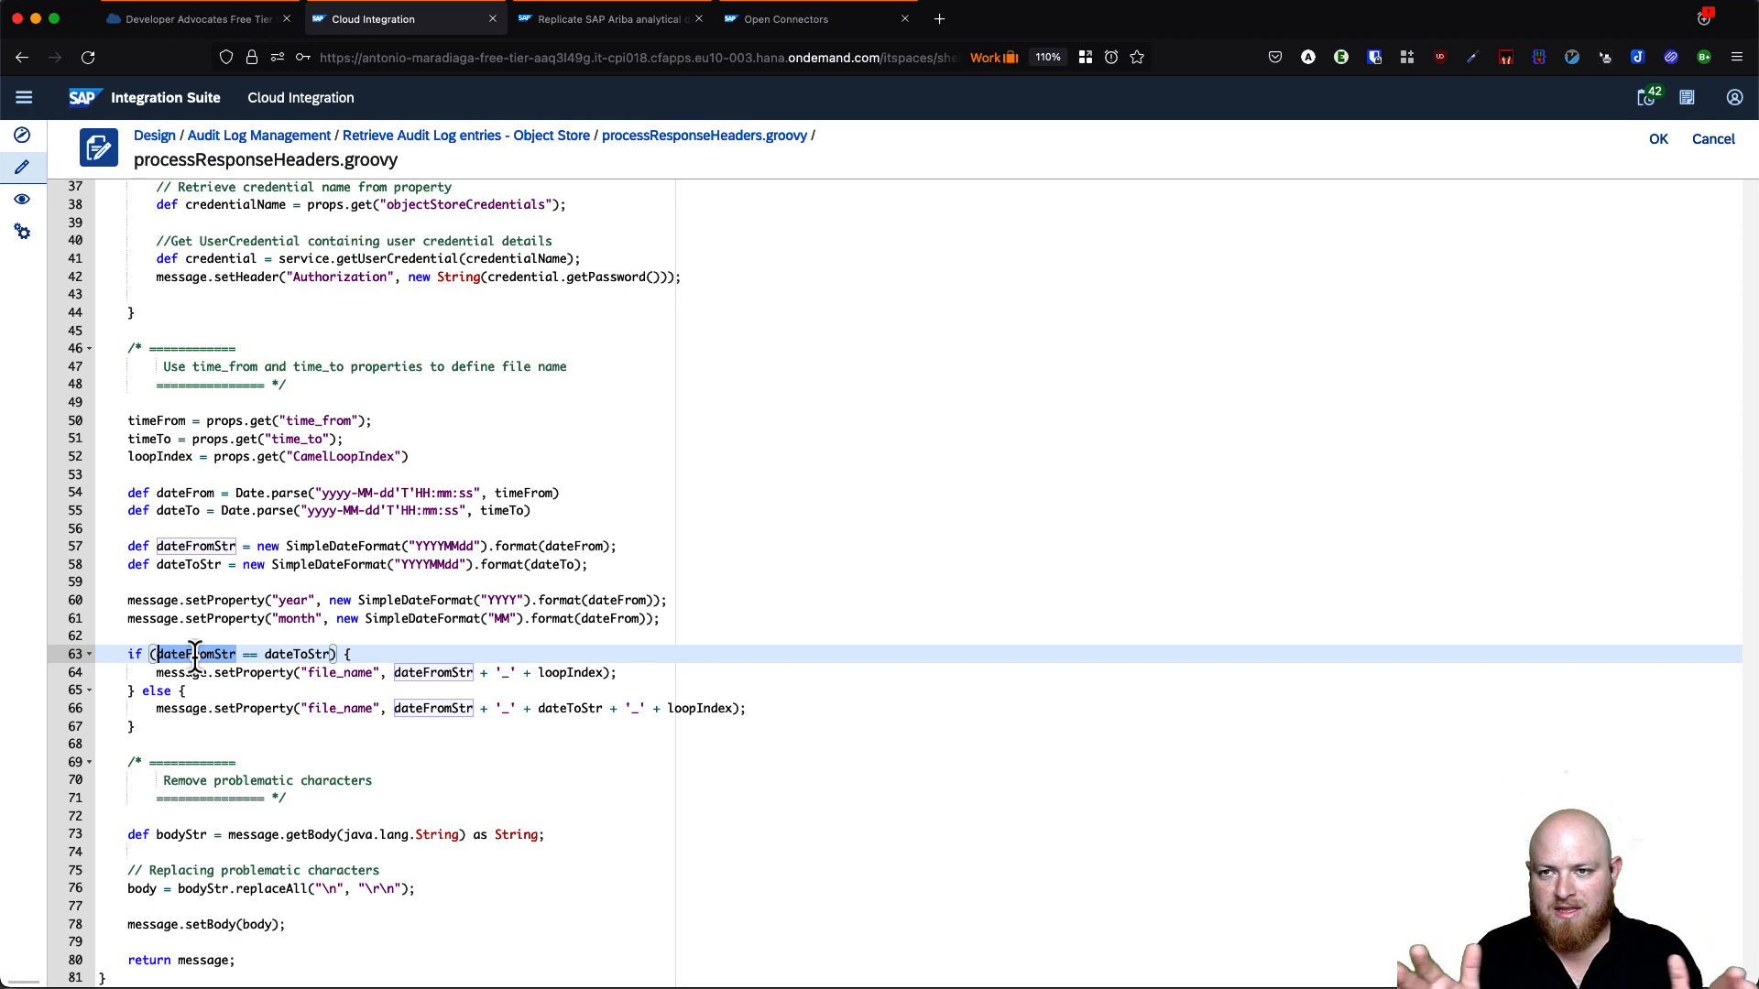
left_click(194, 654)
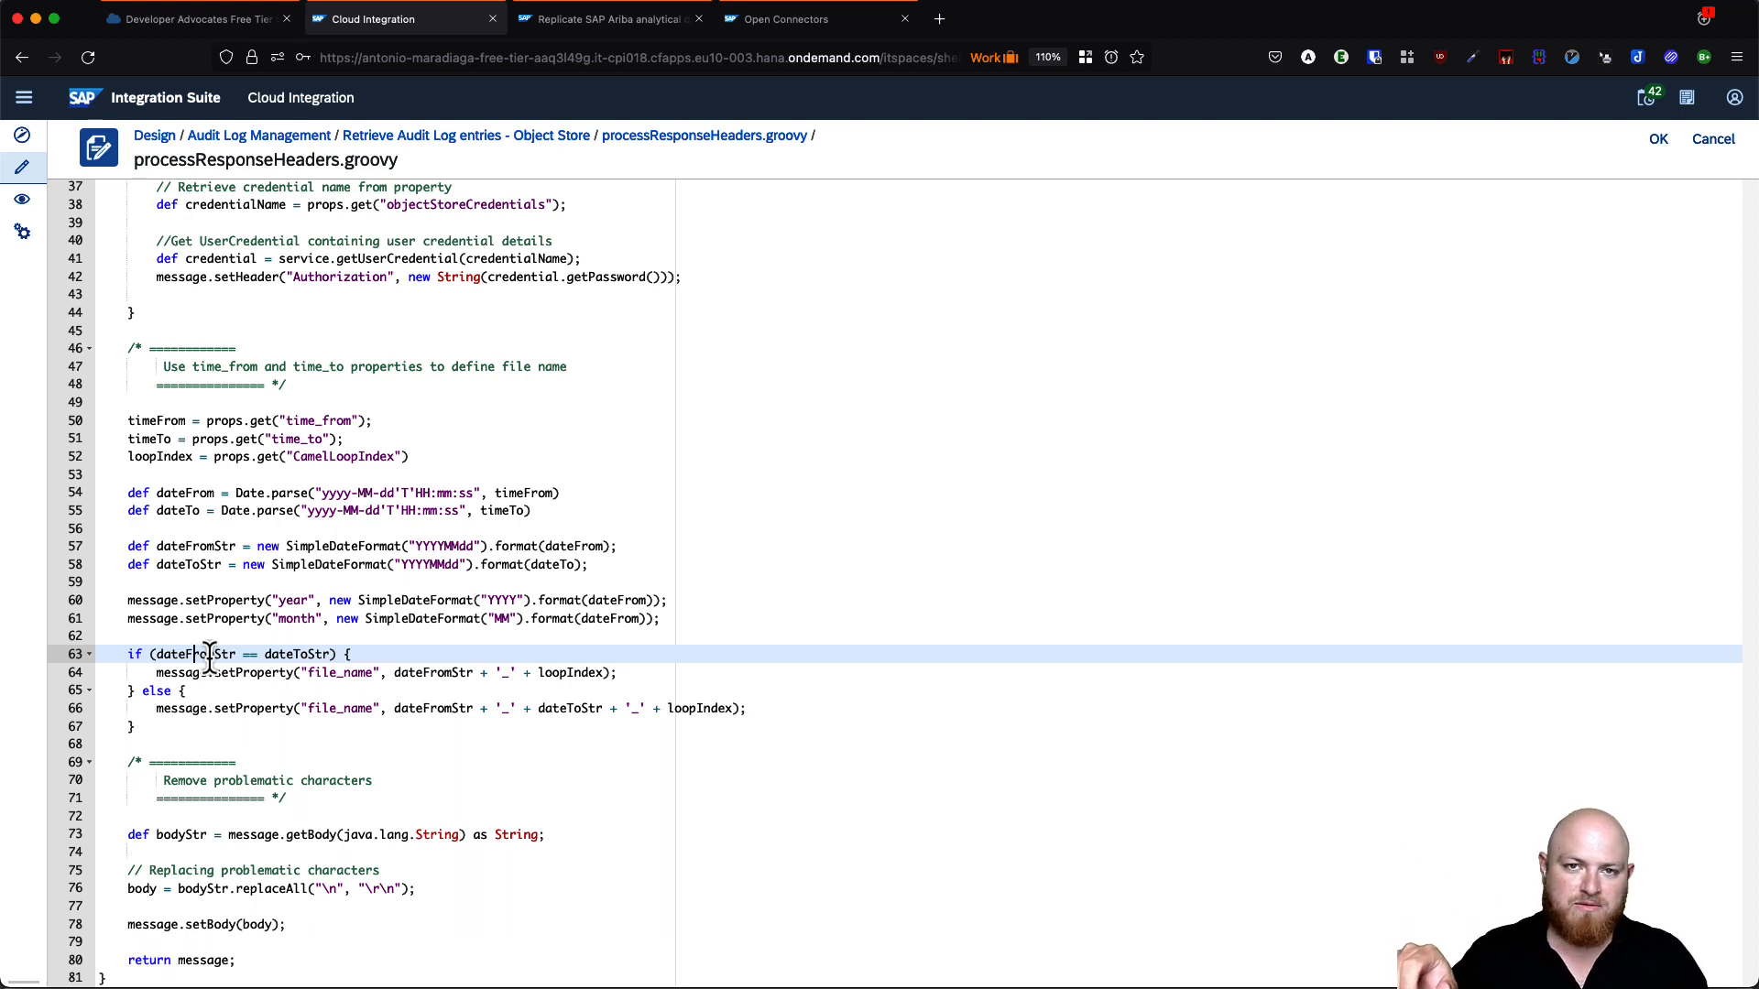
double_click(420, 564)
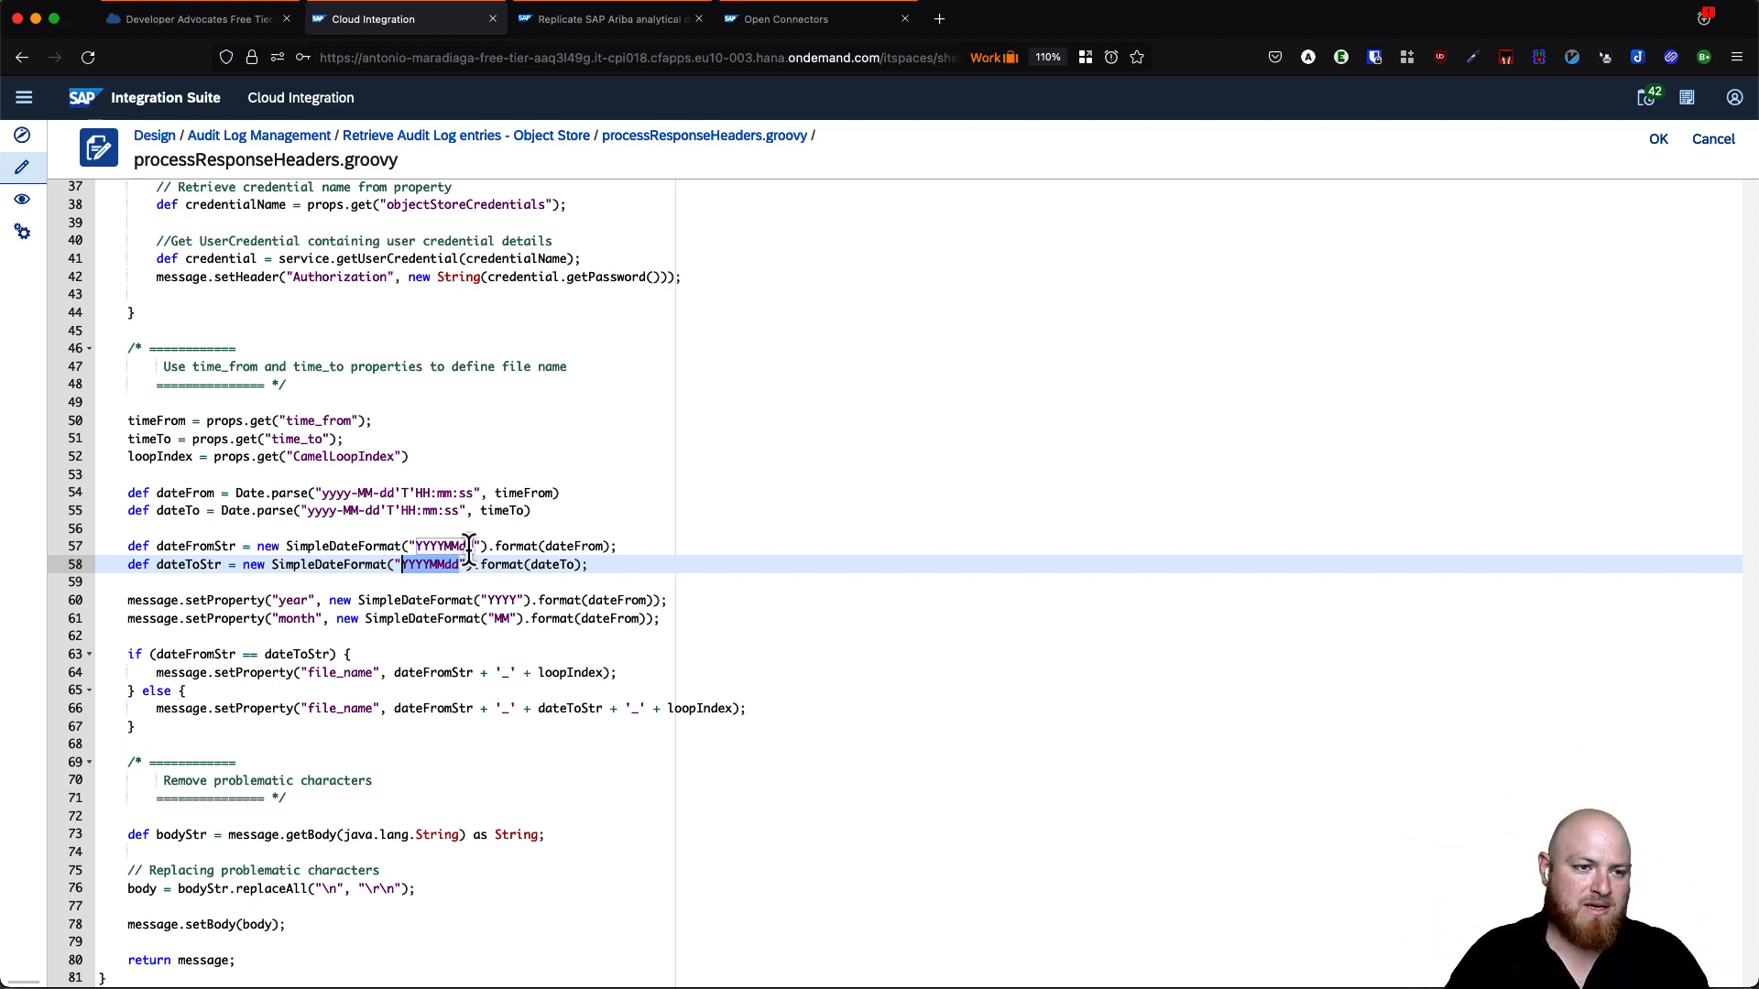
double_click(332, 673)
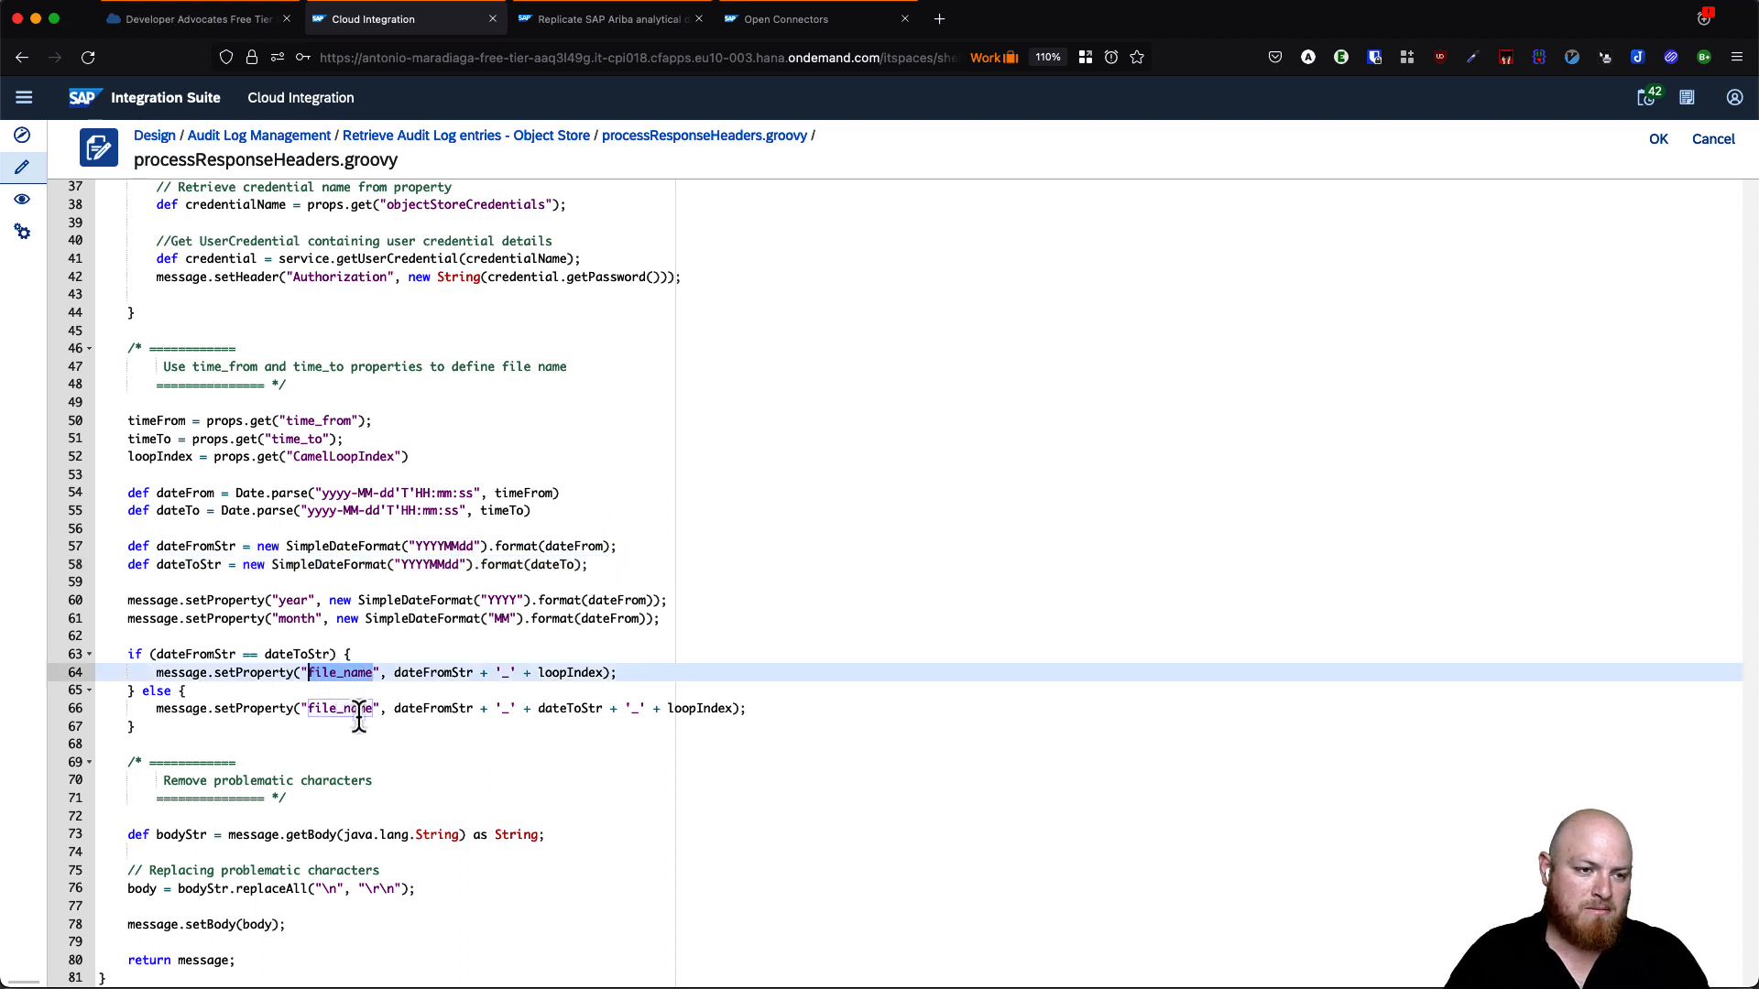
double_click(202, 654)
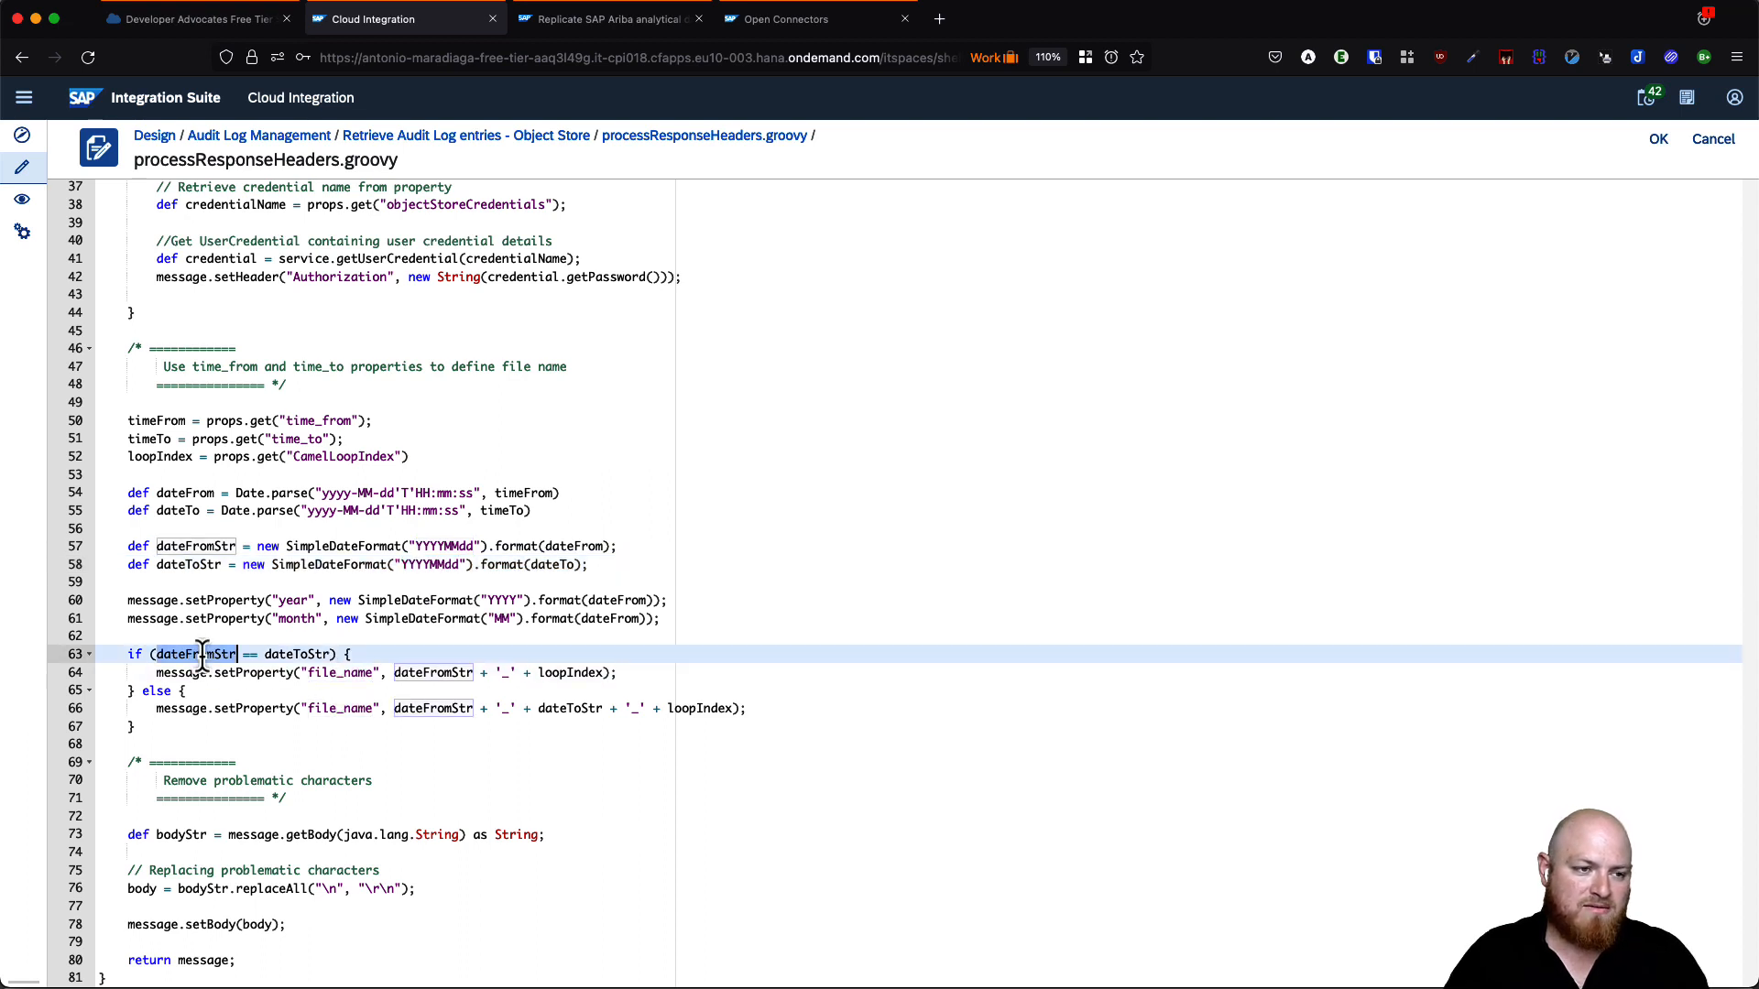
double_click(281, 654)
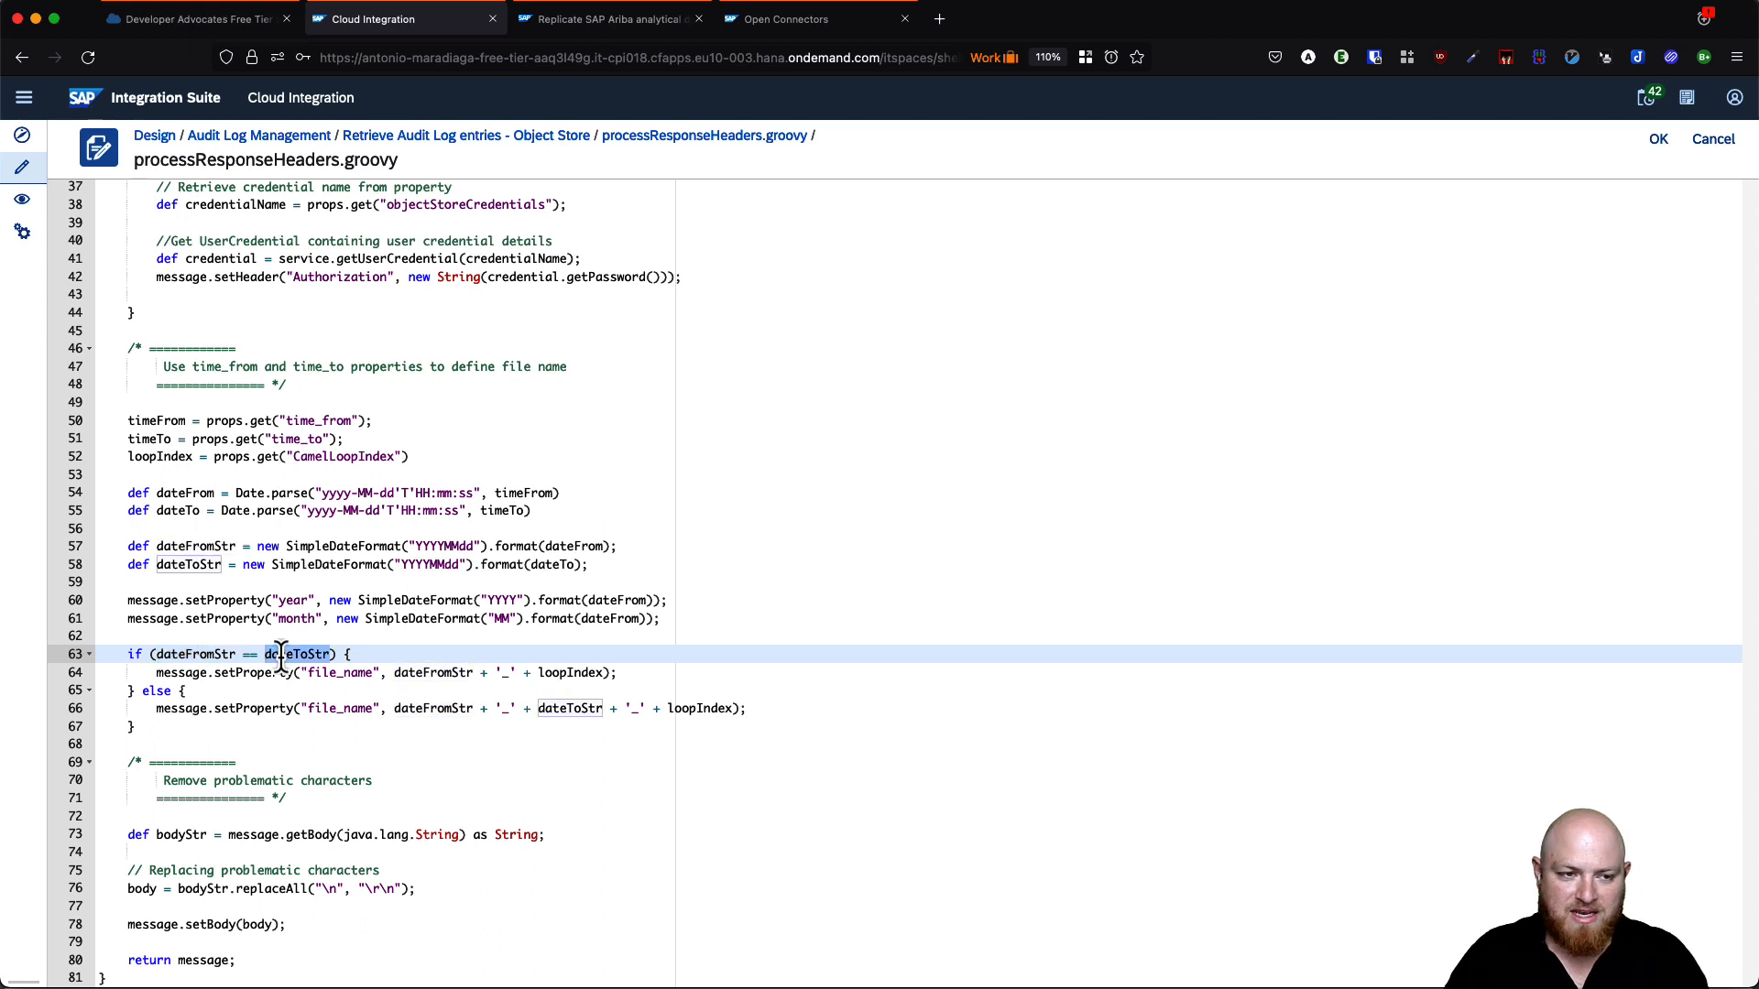
double_click(426, 672)
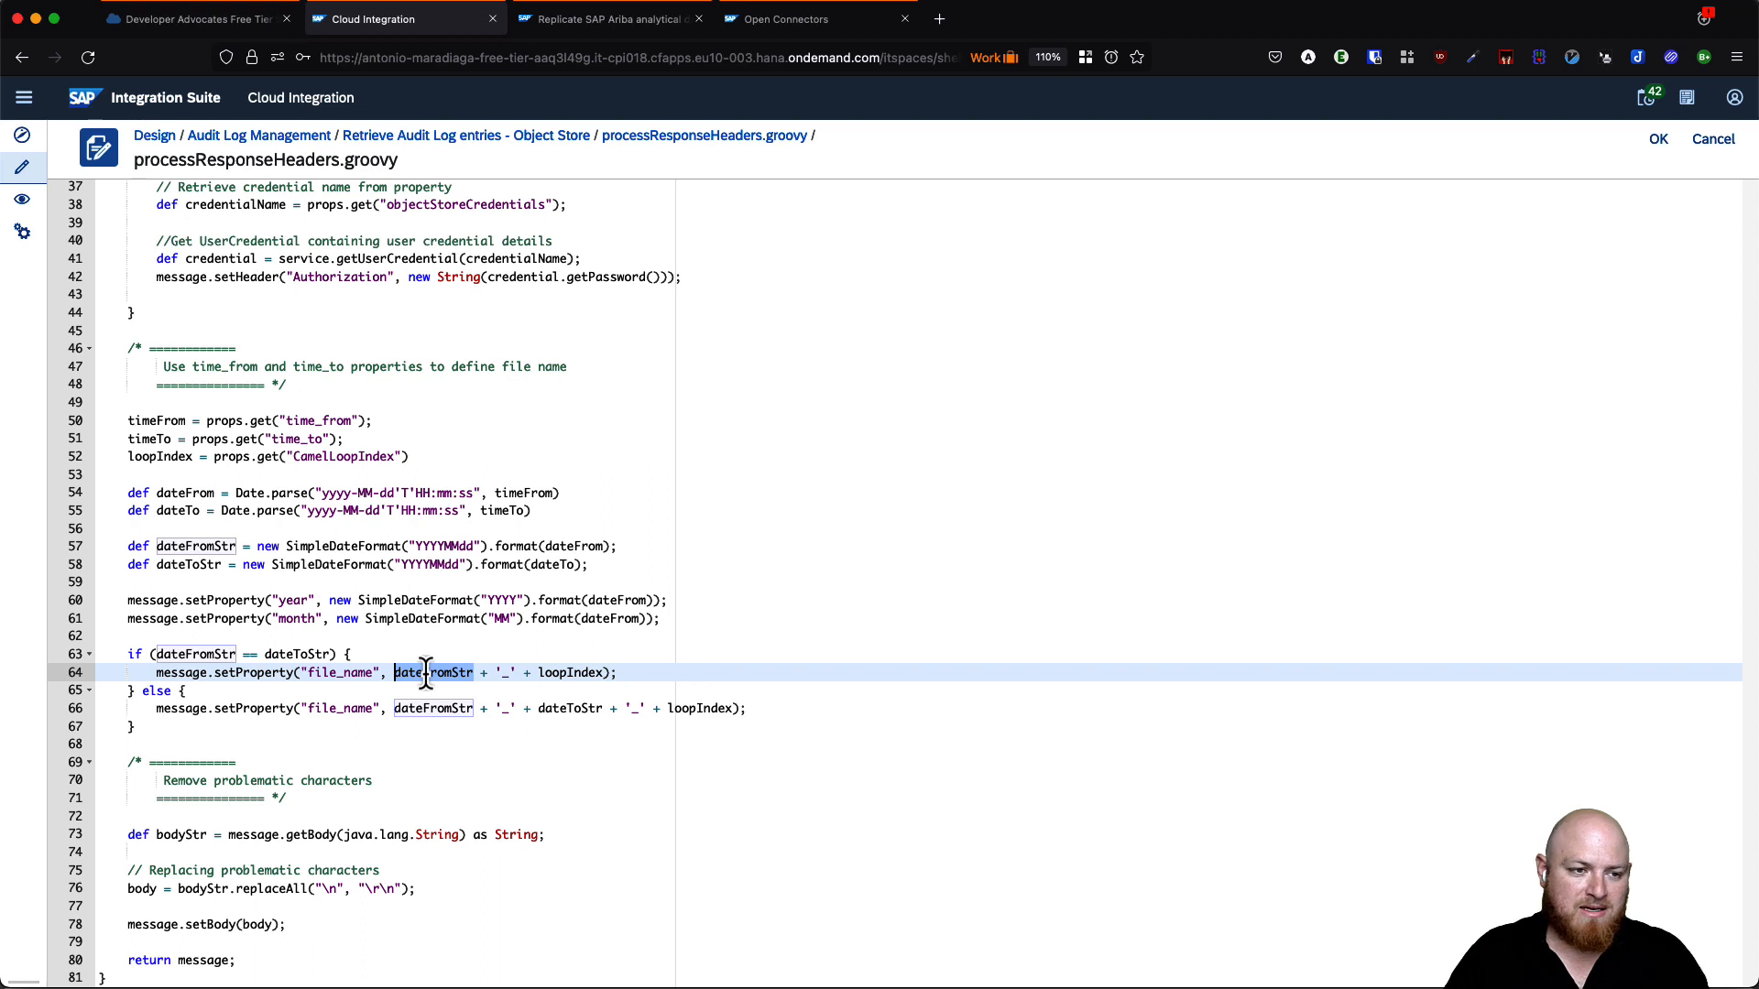
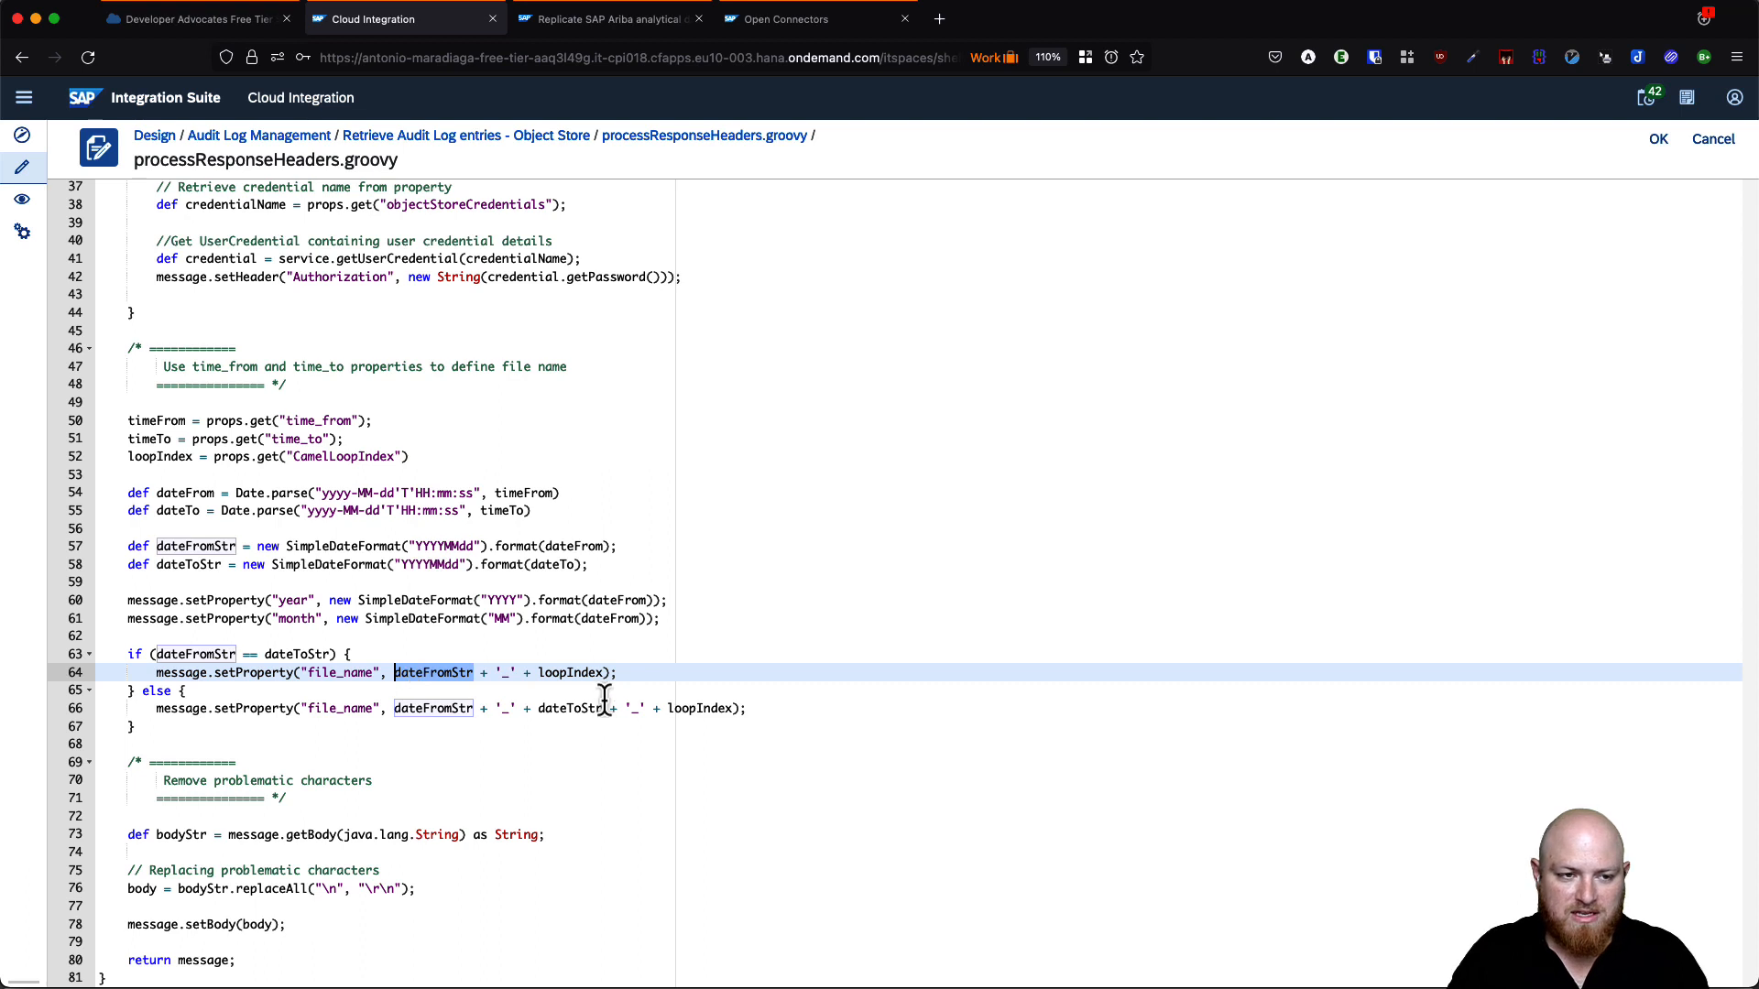
- Highlight loopIndex, dateFromStr and dateToStr in the file_name block on lines 46–67
double_click(577, 675)
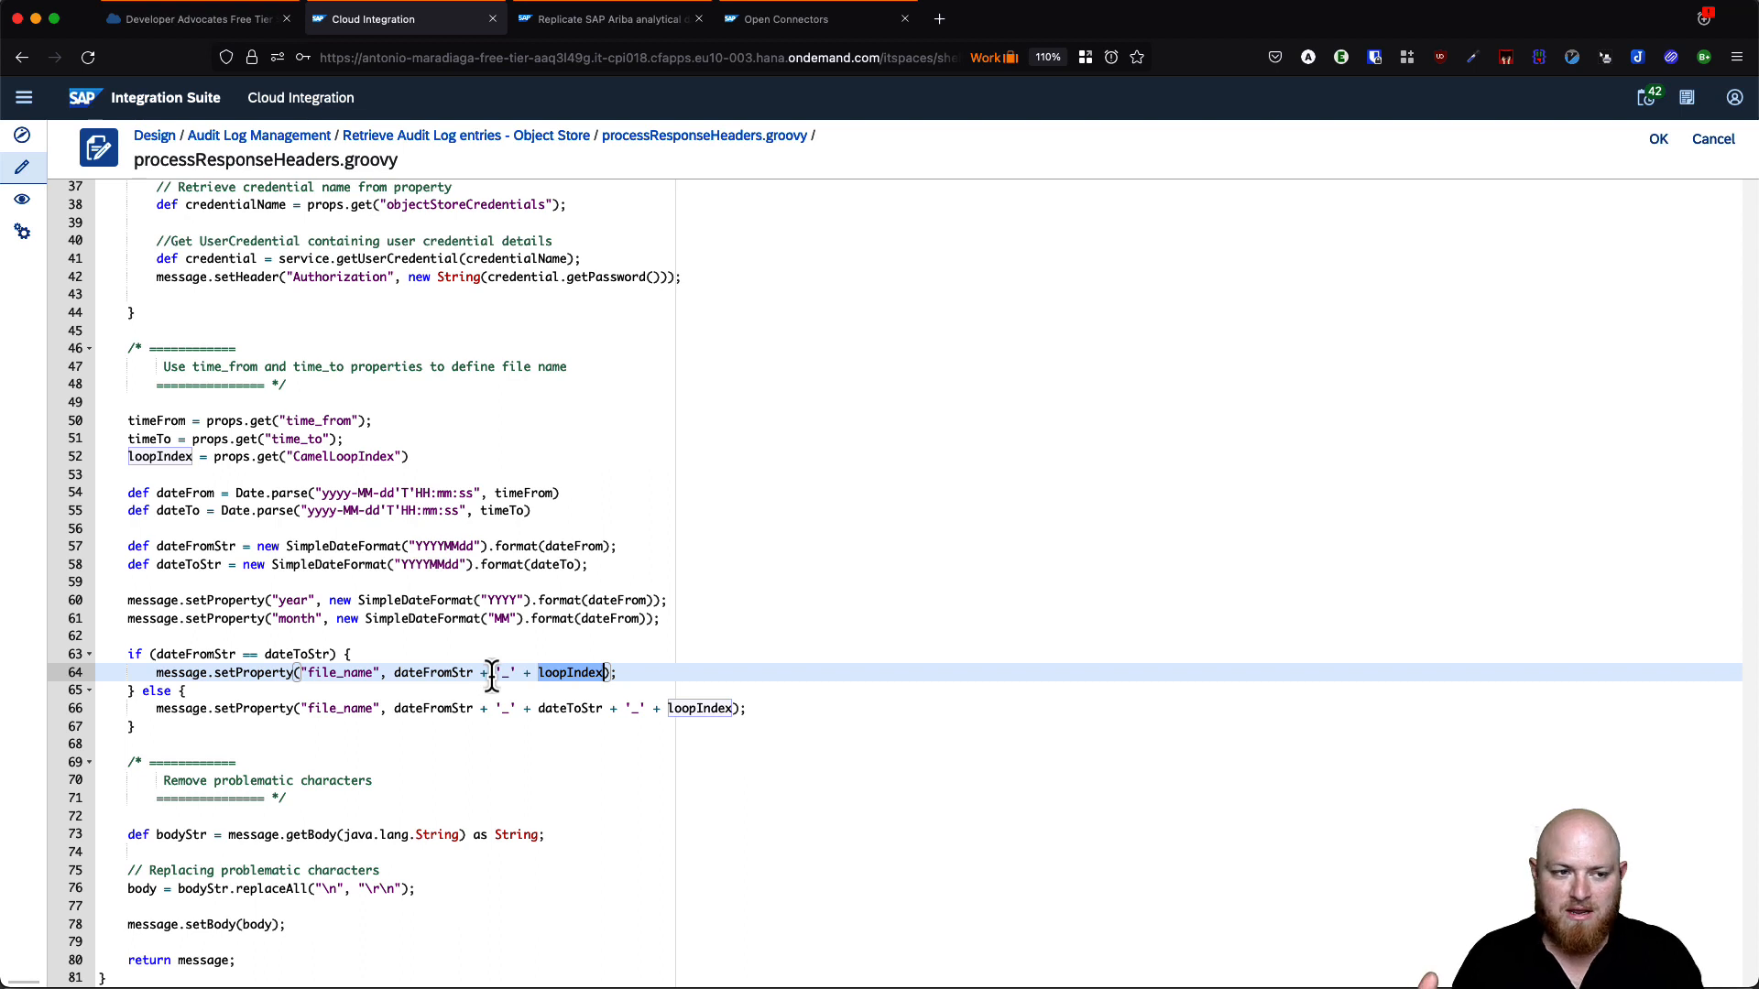
double_click(434, 709)
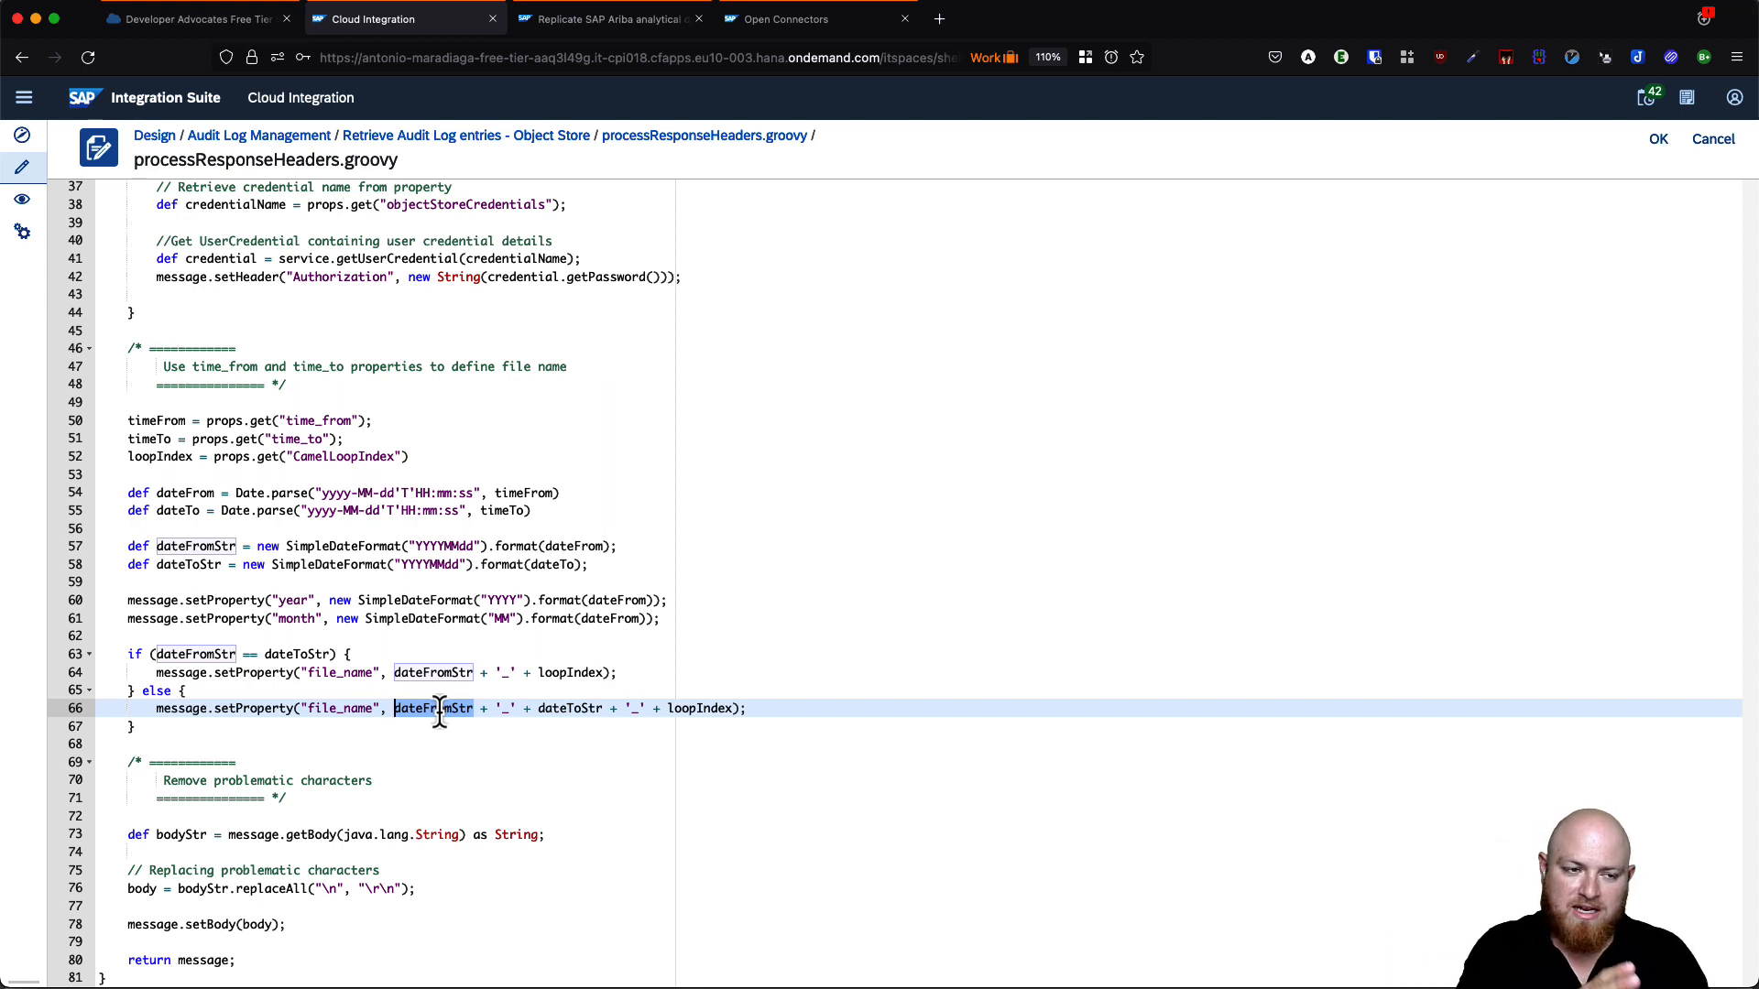
double_click(571, 710)
double_click(693, 709)
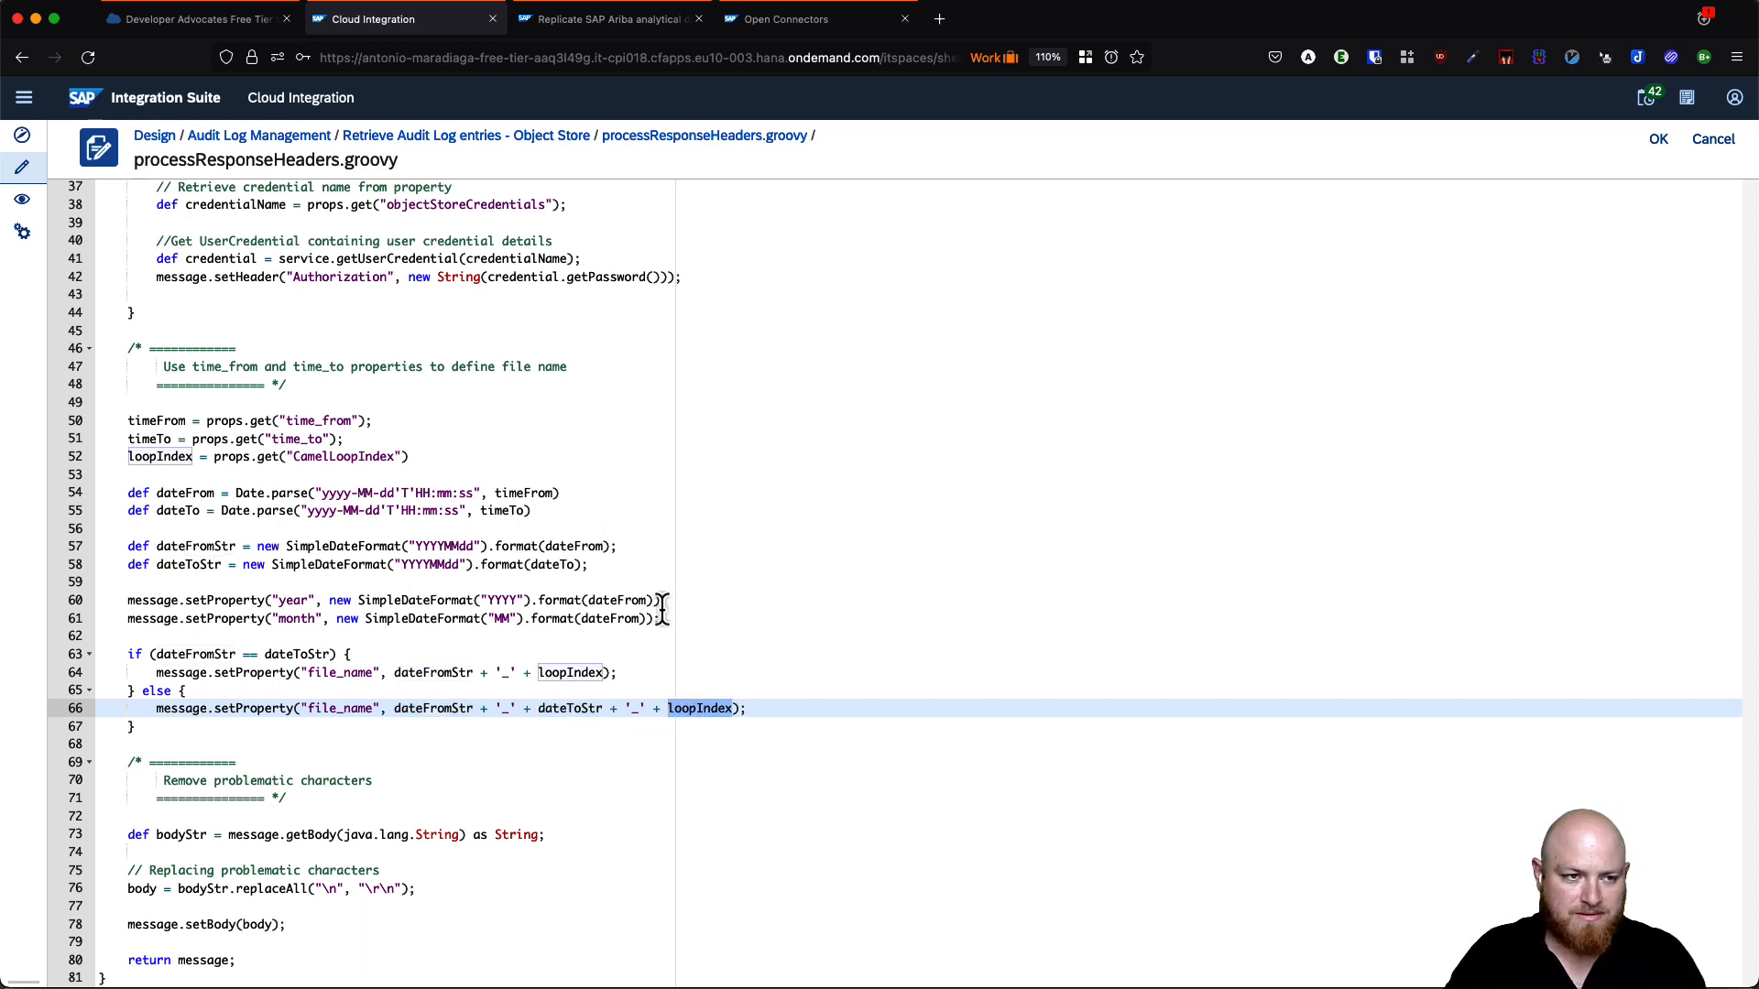
left_click_drag(150, 349, 315, 726)
left_click(348, 728)
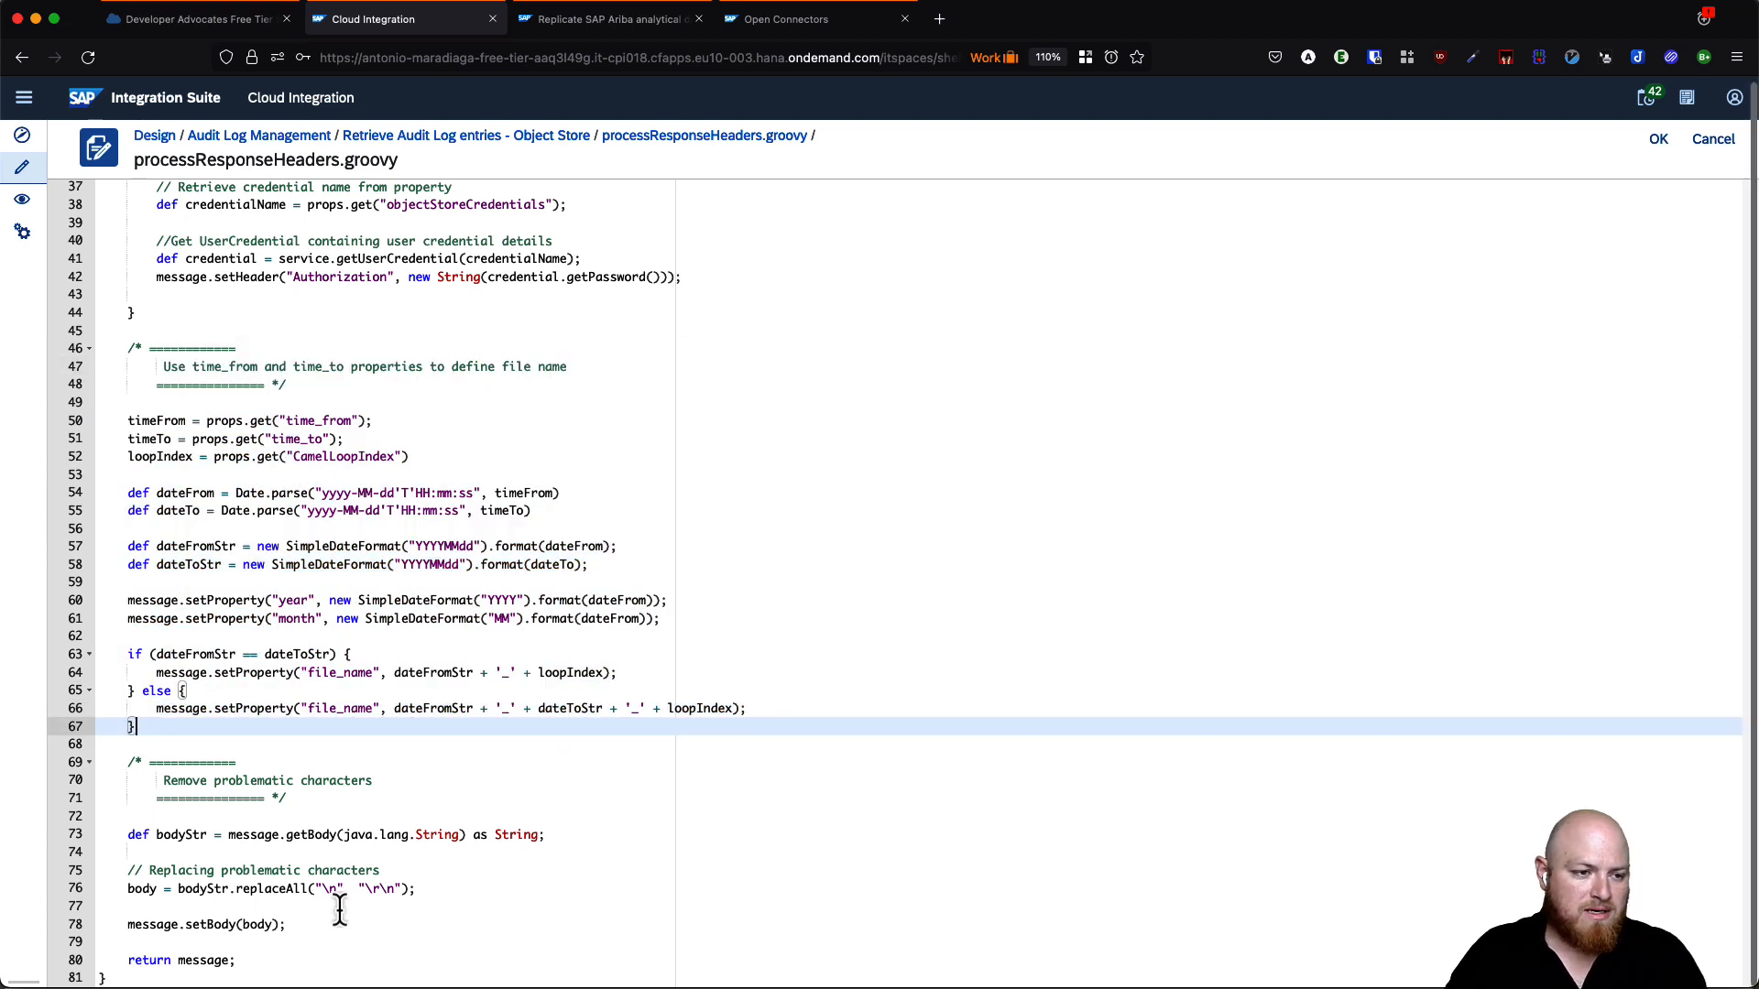
- Add an empty line after the closing brace, review the problematic-characters comment, then view the blog listing
left_click(200, 976)
key("Return")
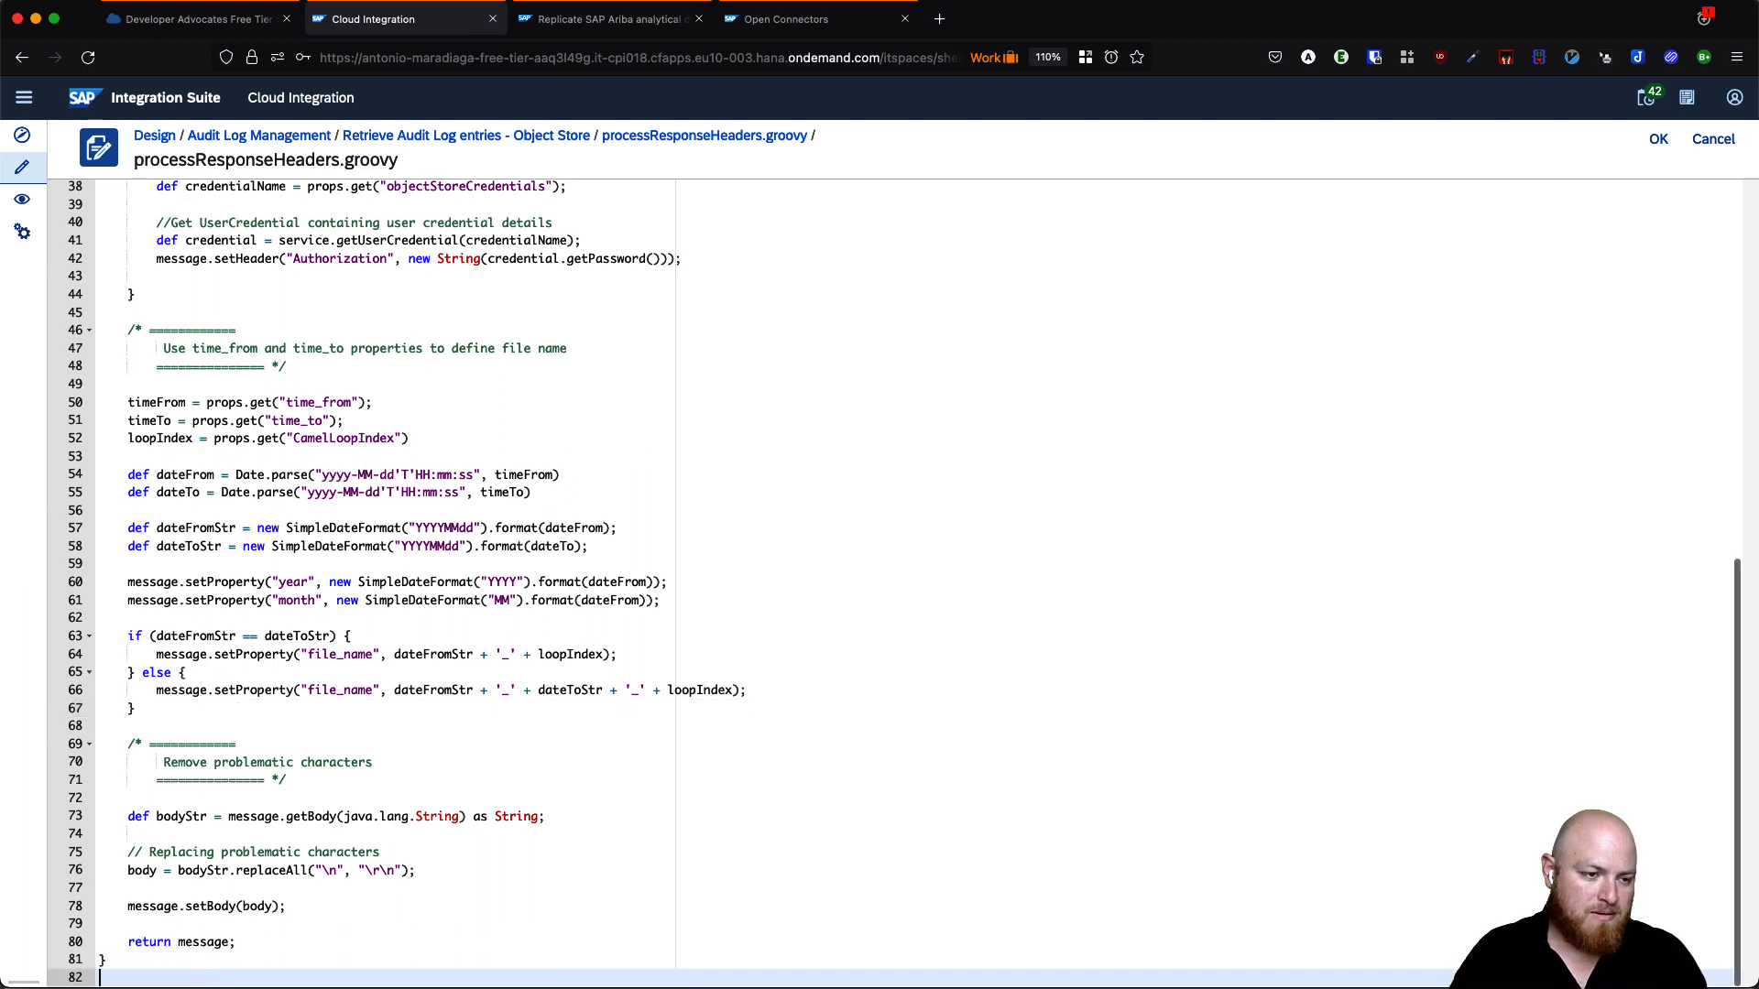
left_click_drag(130, 744, 243, 797)
left_click(285, 780)
double_click(328, 765)
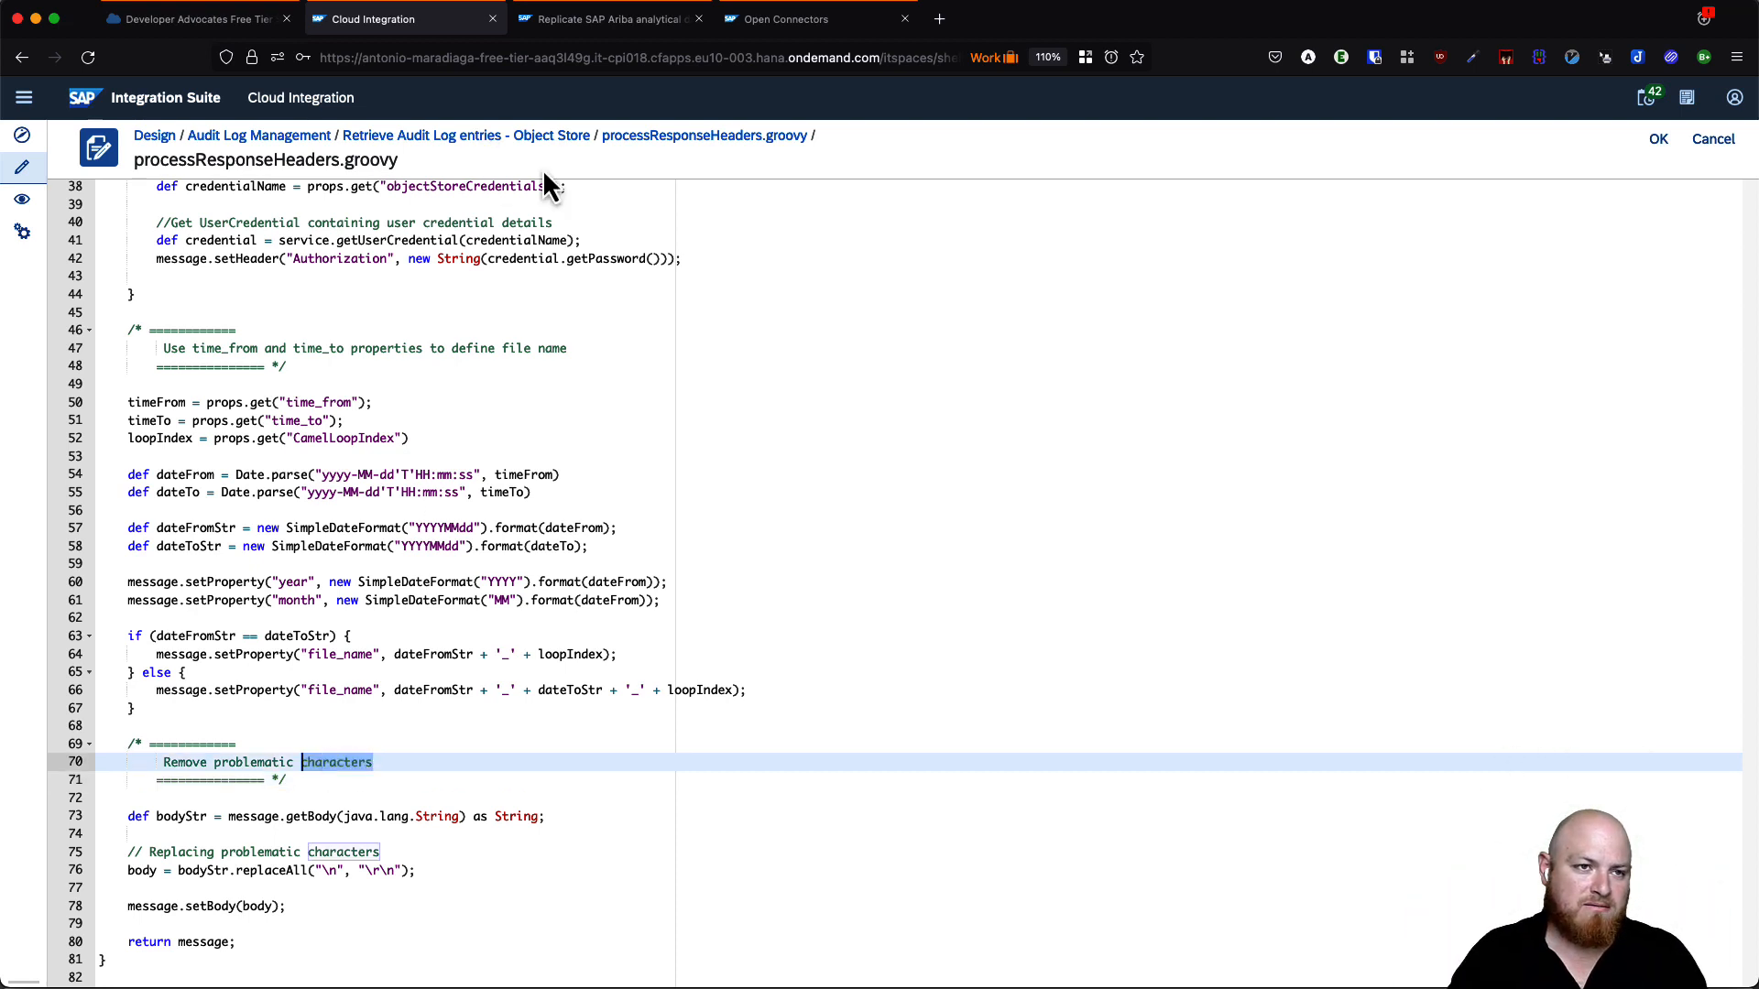
left_click(571, 22)
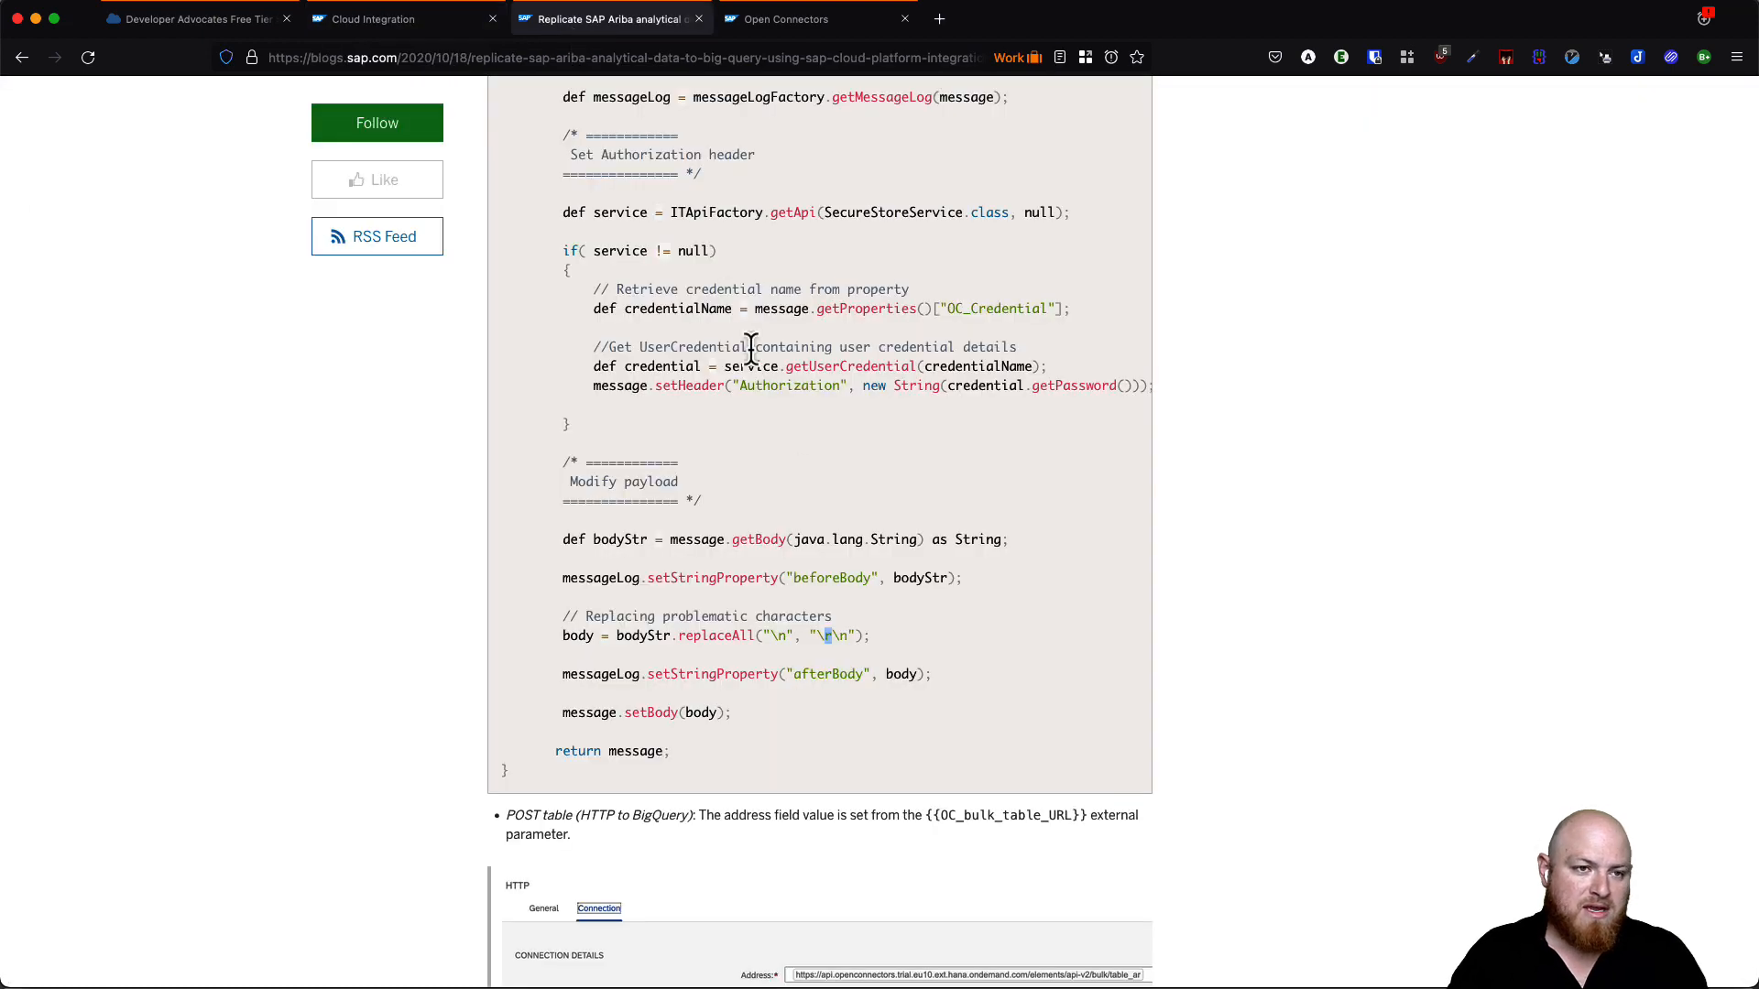
- Edit line 76's replaceAll so the body's \n becomes \r\n
scroll(790, 531, "up", 2)
left_click(412, 31)
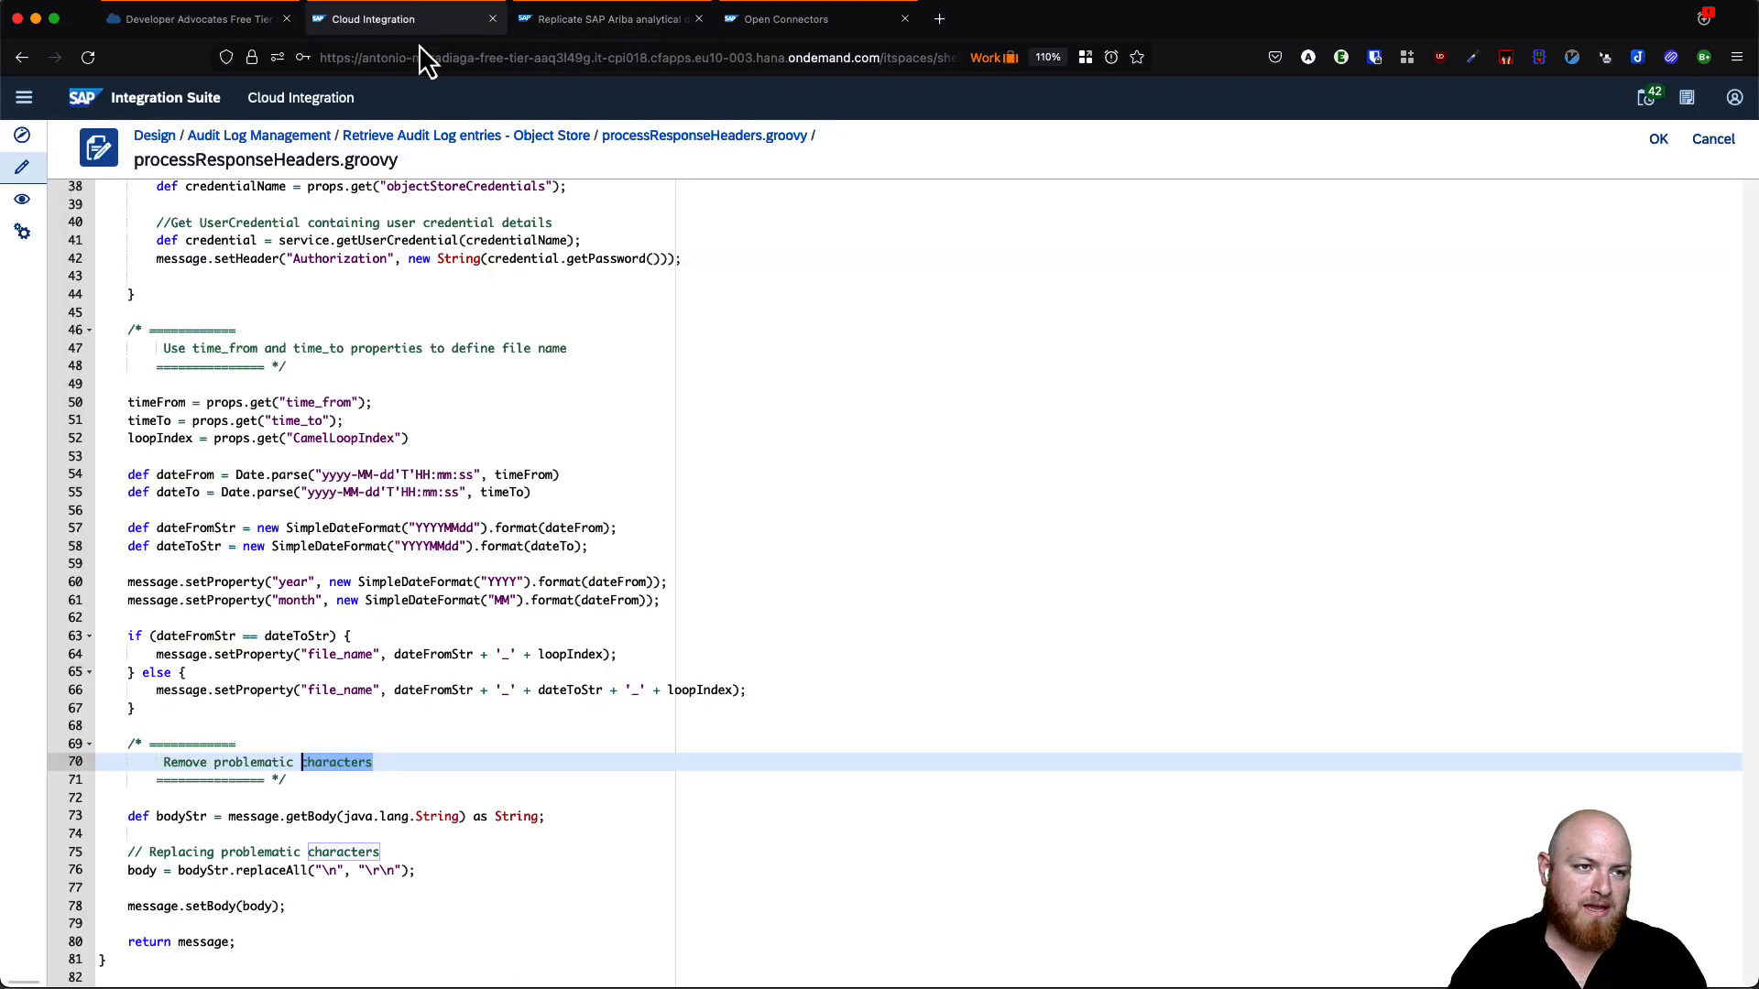
left_click(322, 870)
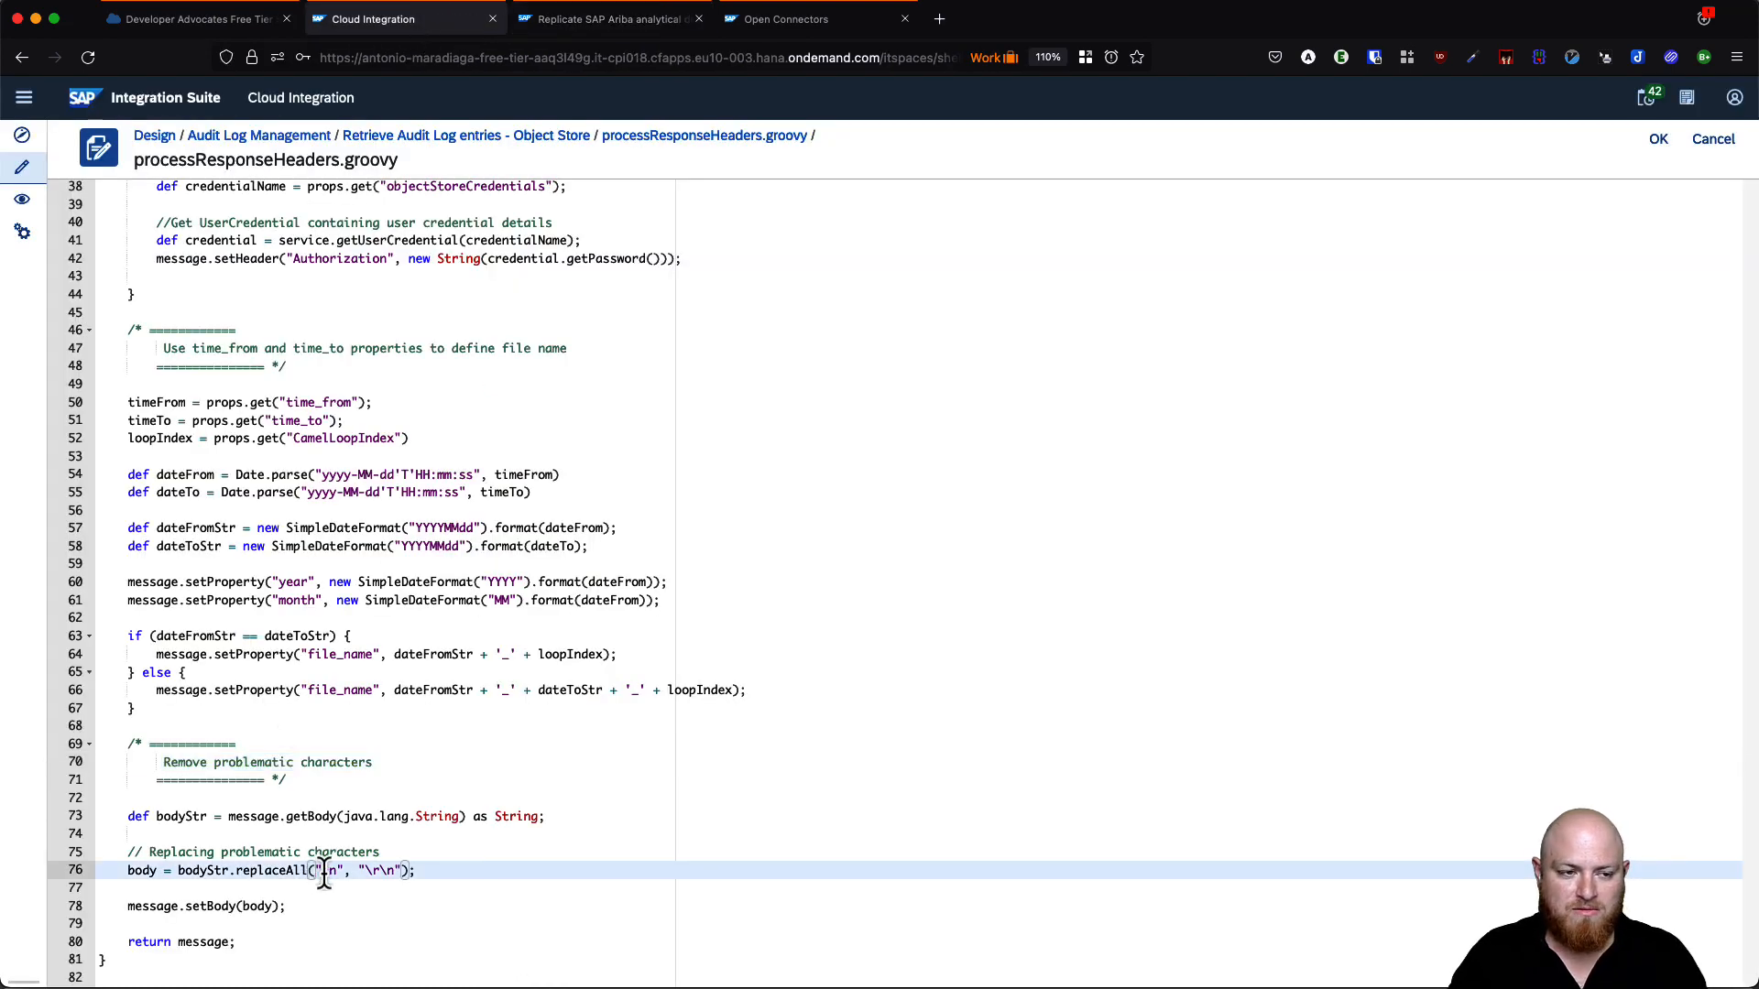
left_click_drag(323, 870, 338, 870)
type("\\r")
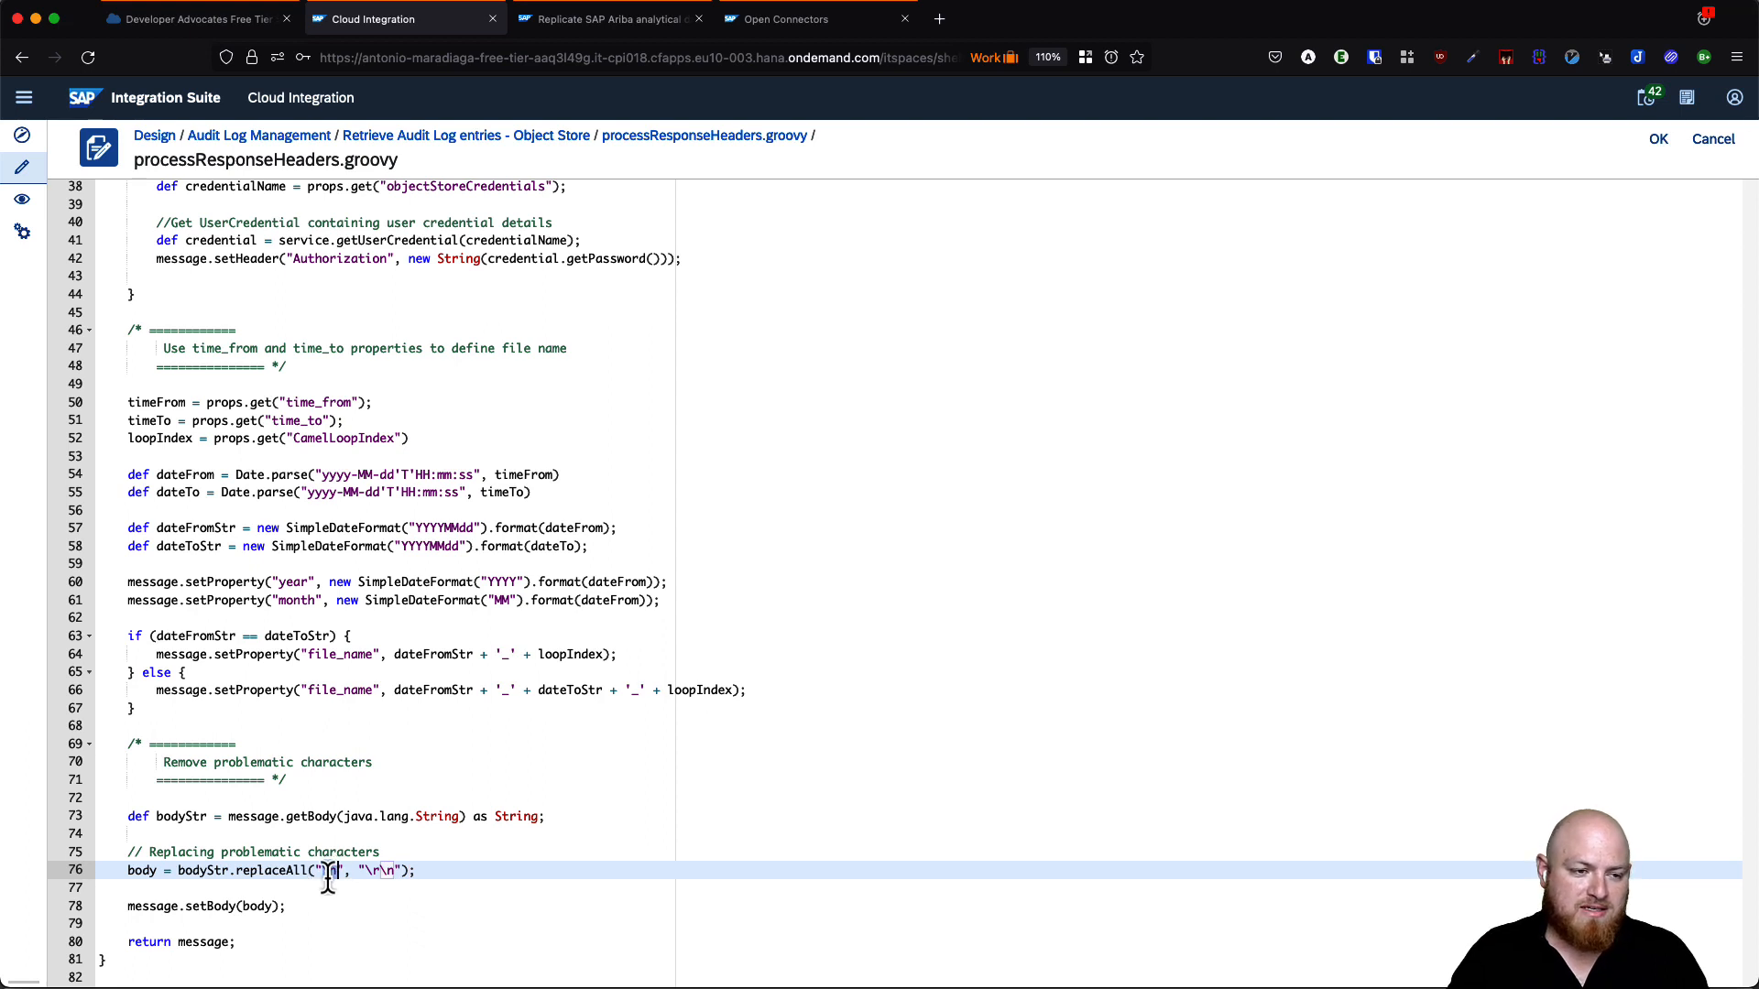
left_click(371, 870)
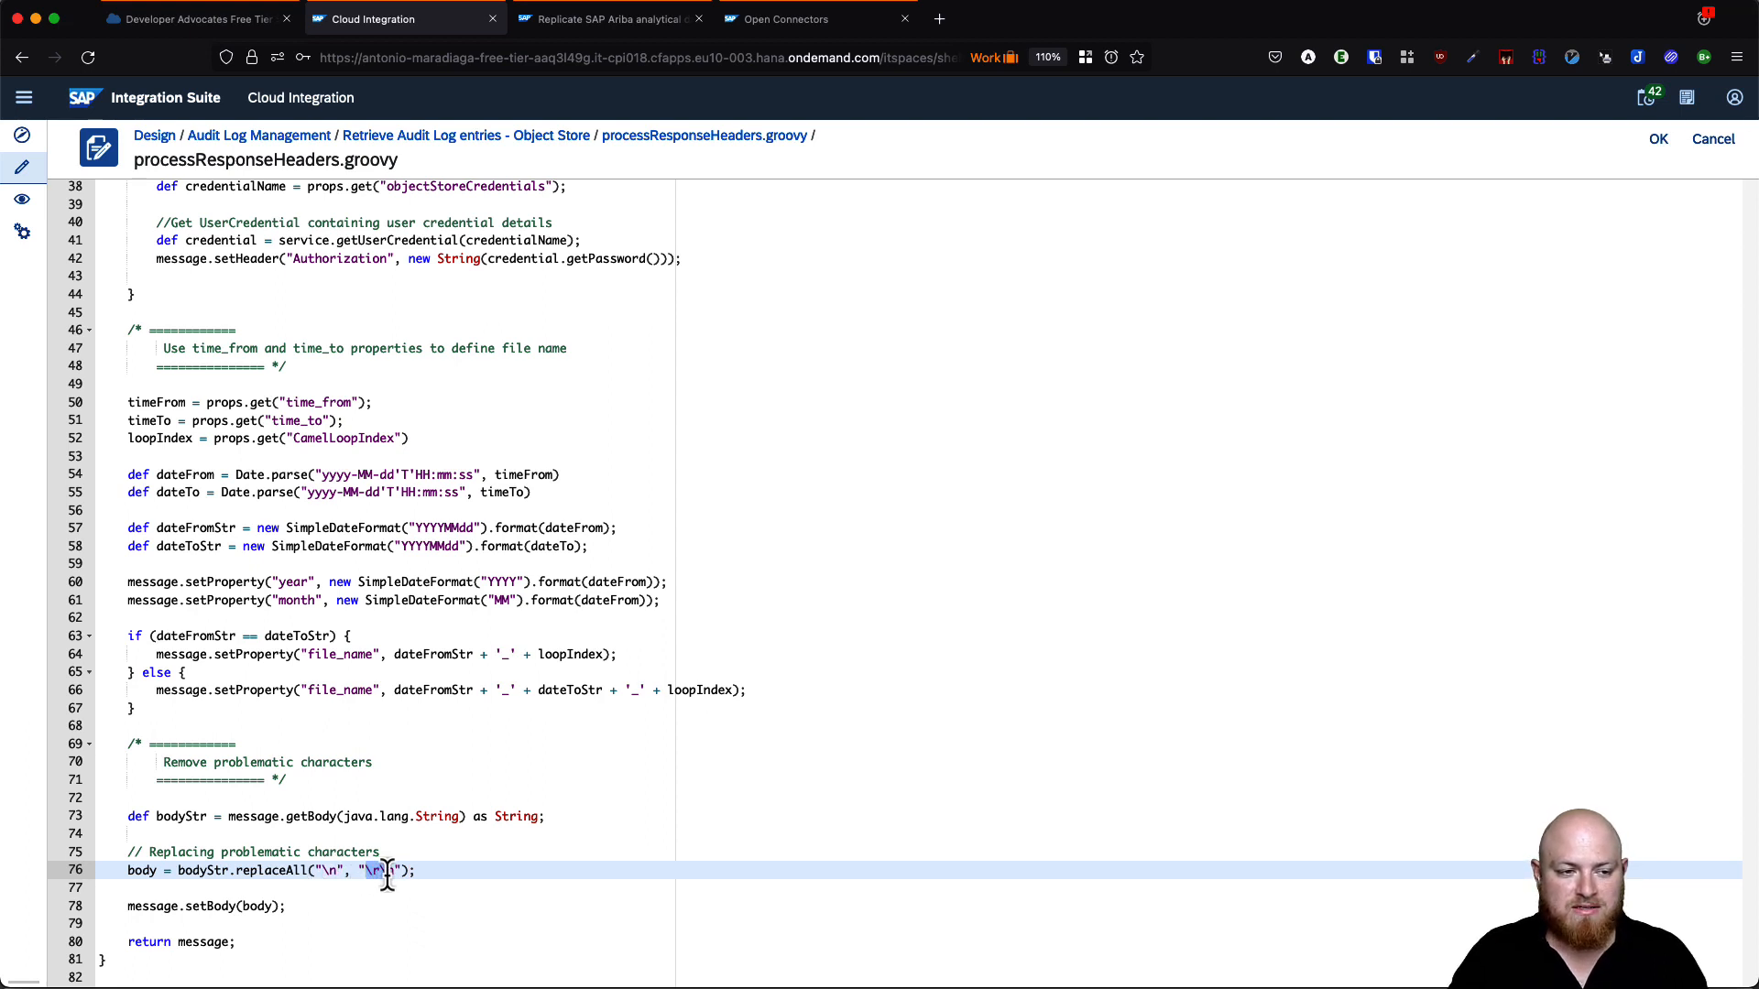
left_click_drag(388, 870, 397, 870)
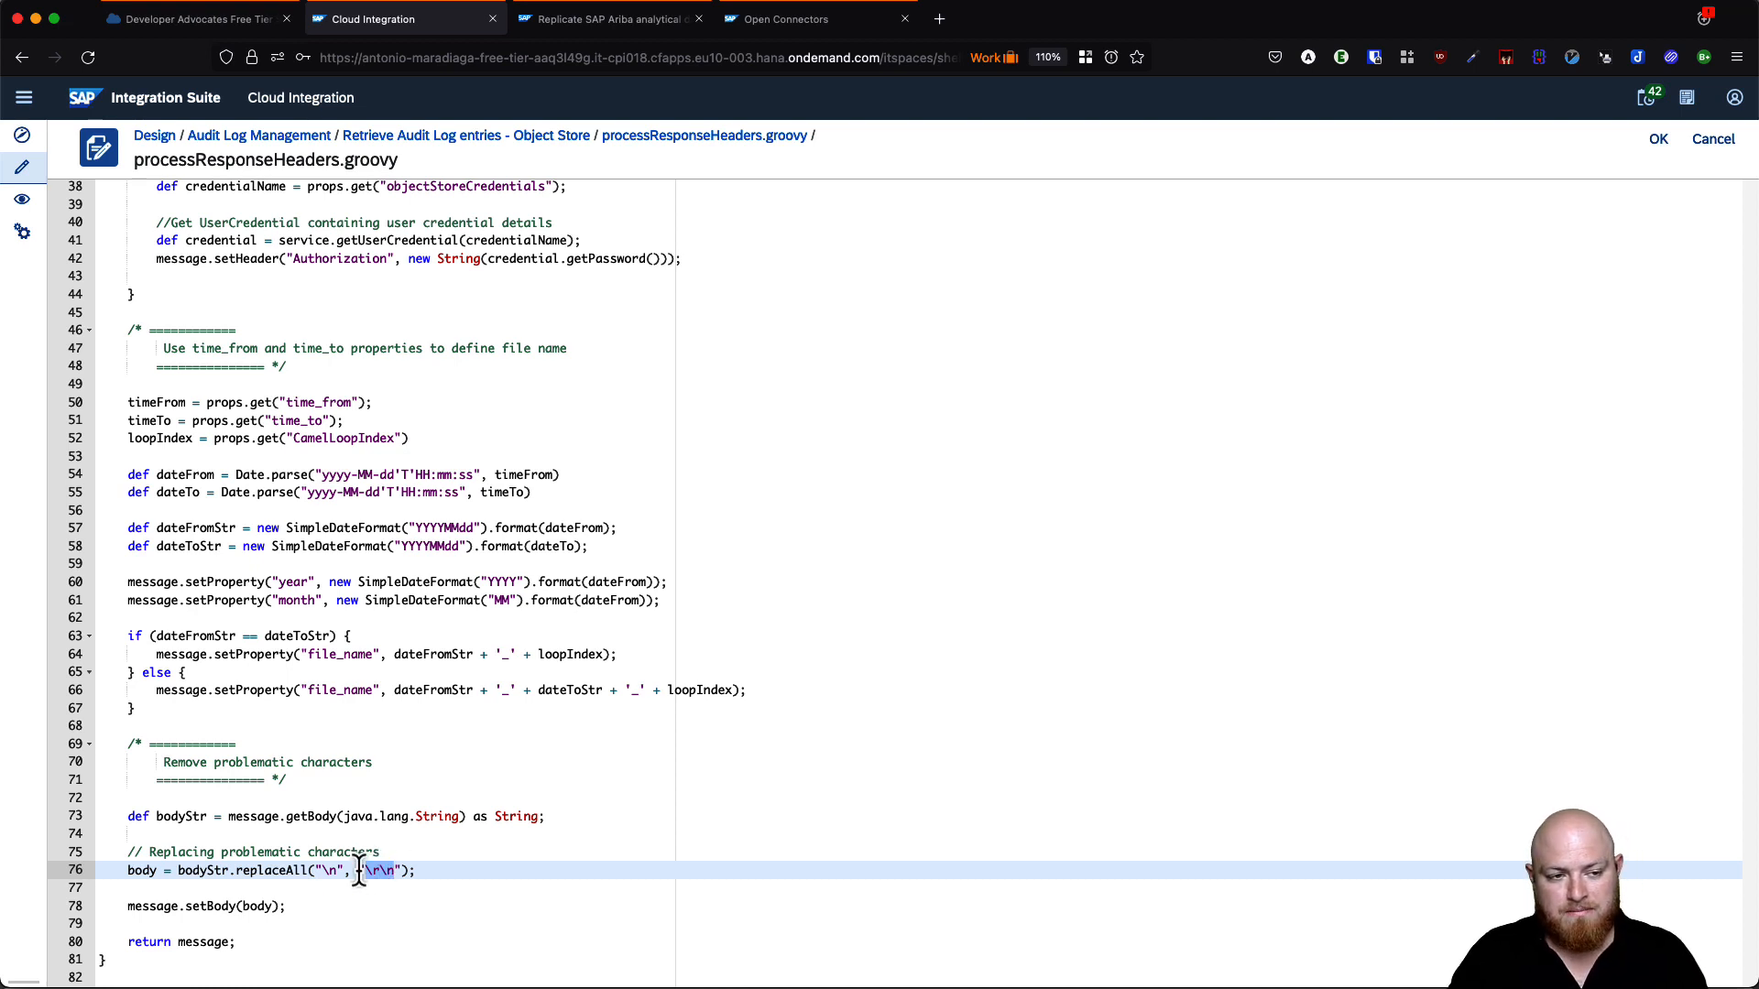
left_click(342, 852)
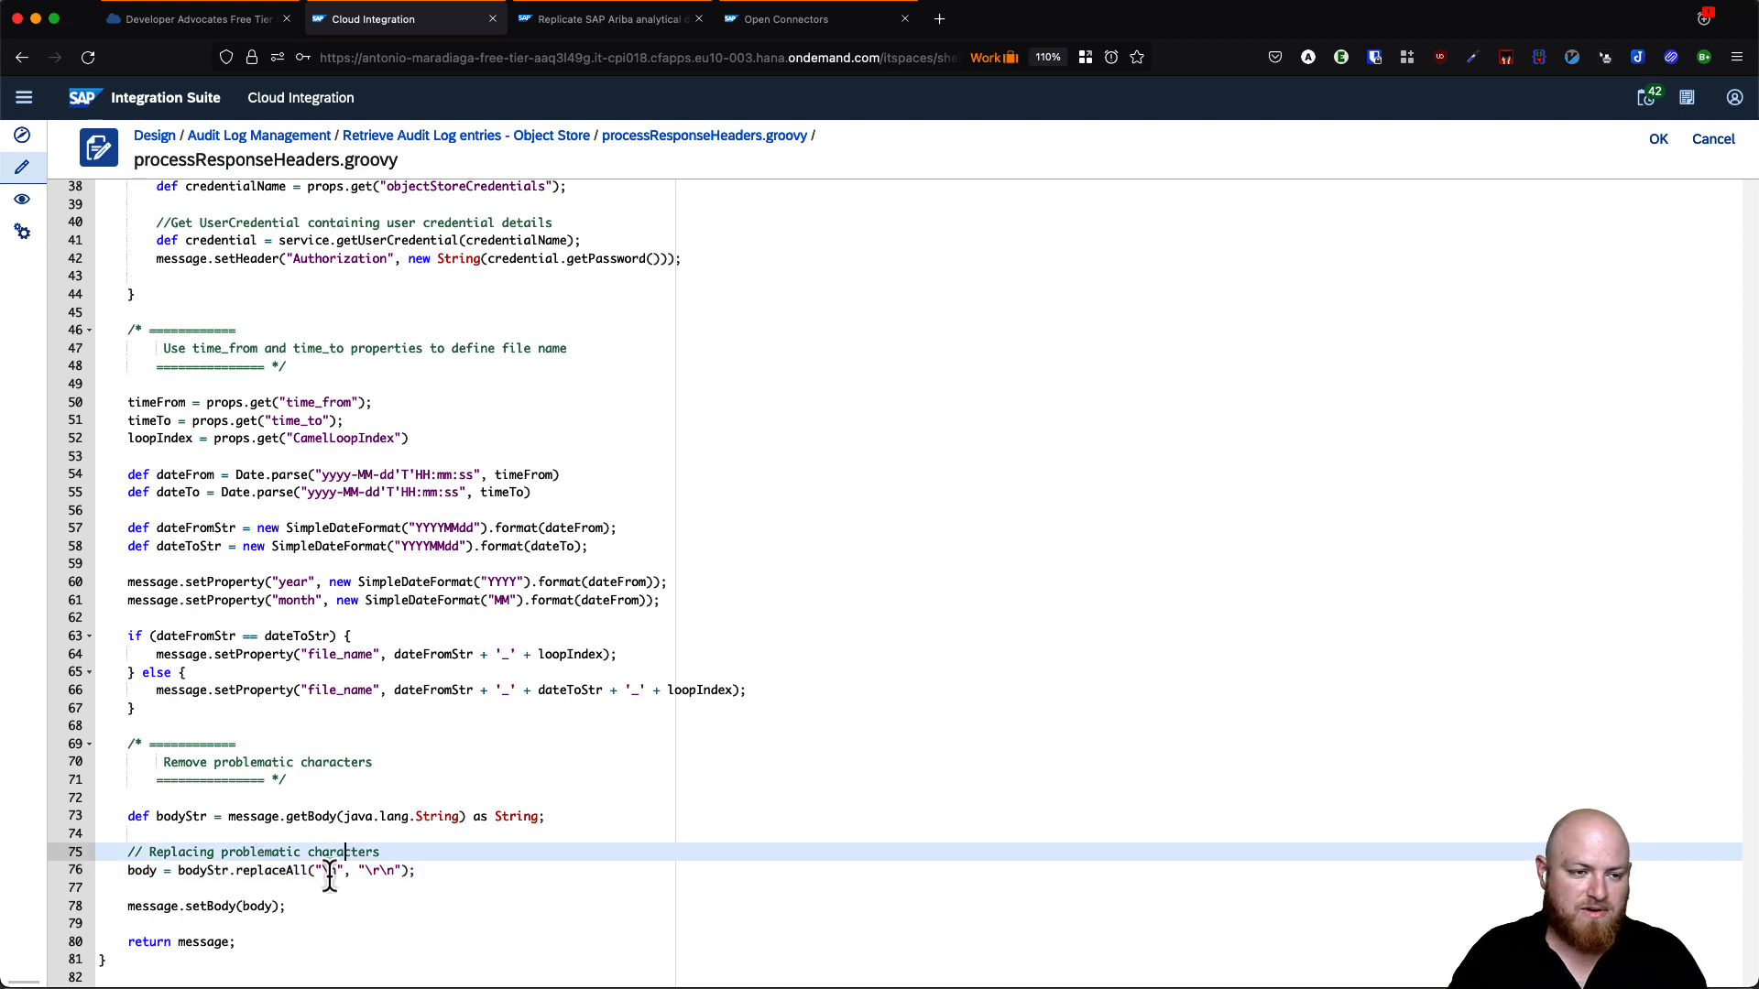
left_click_drag(326, 870, 335, 870)
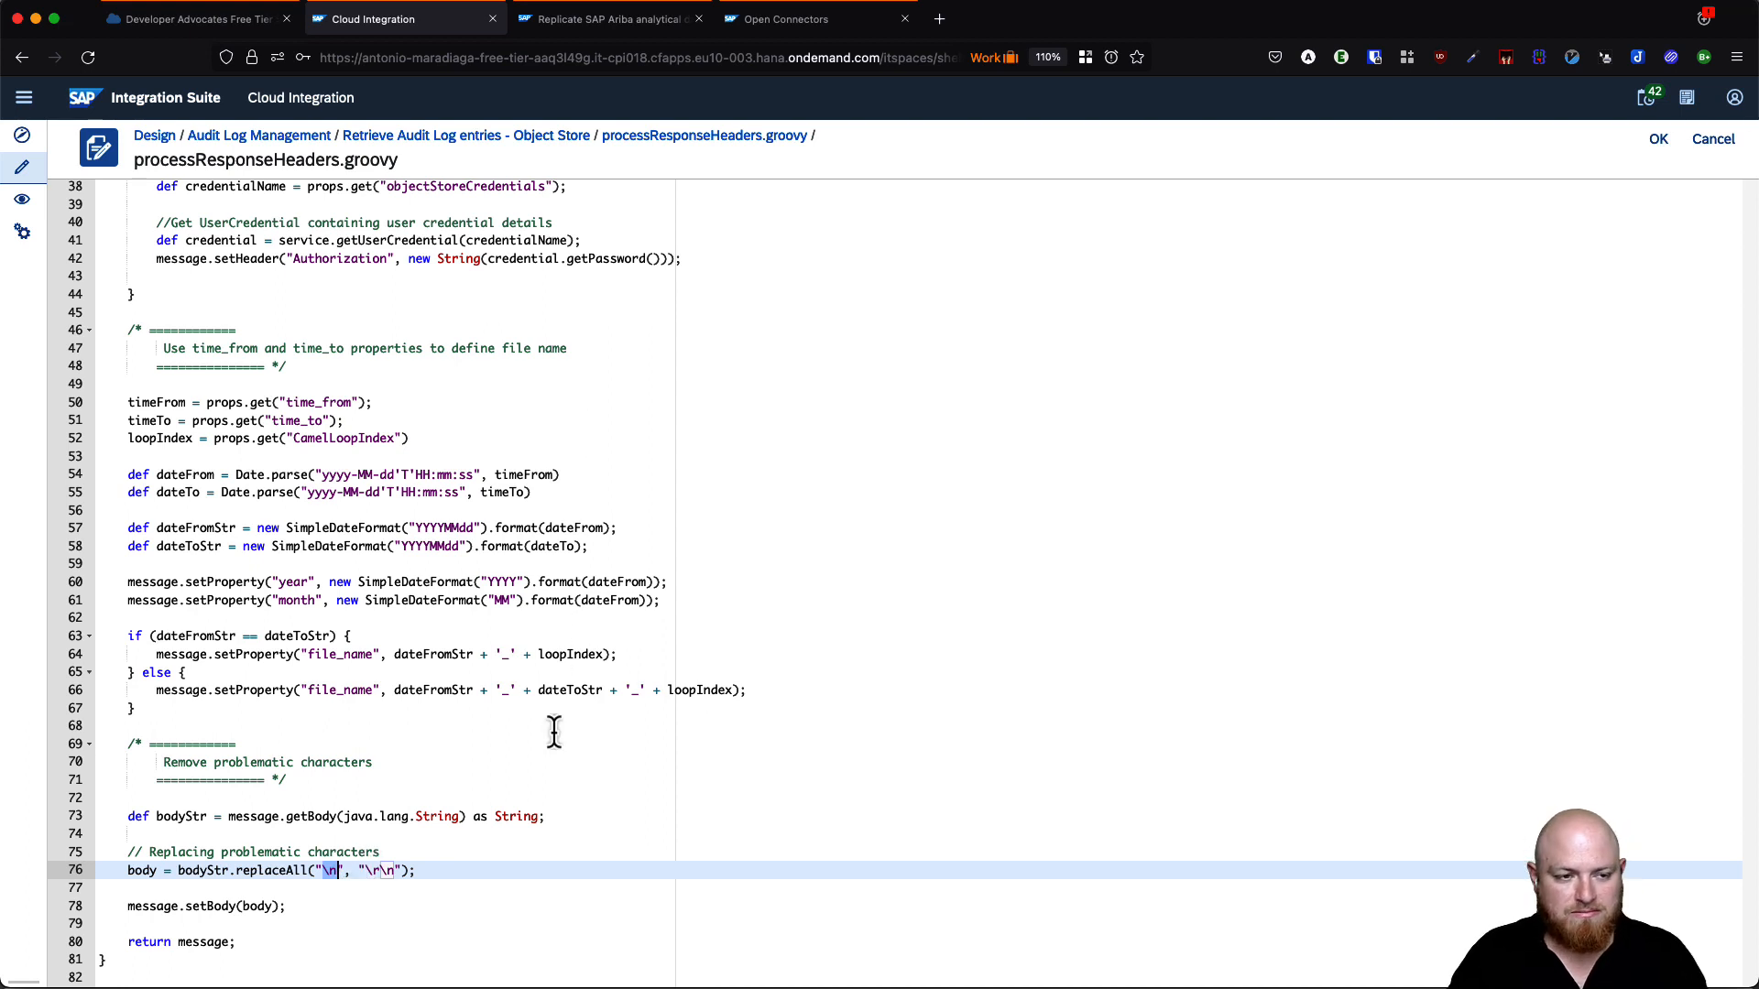
left_click(369, 872)
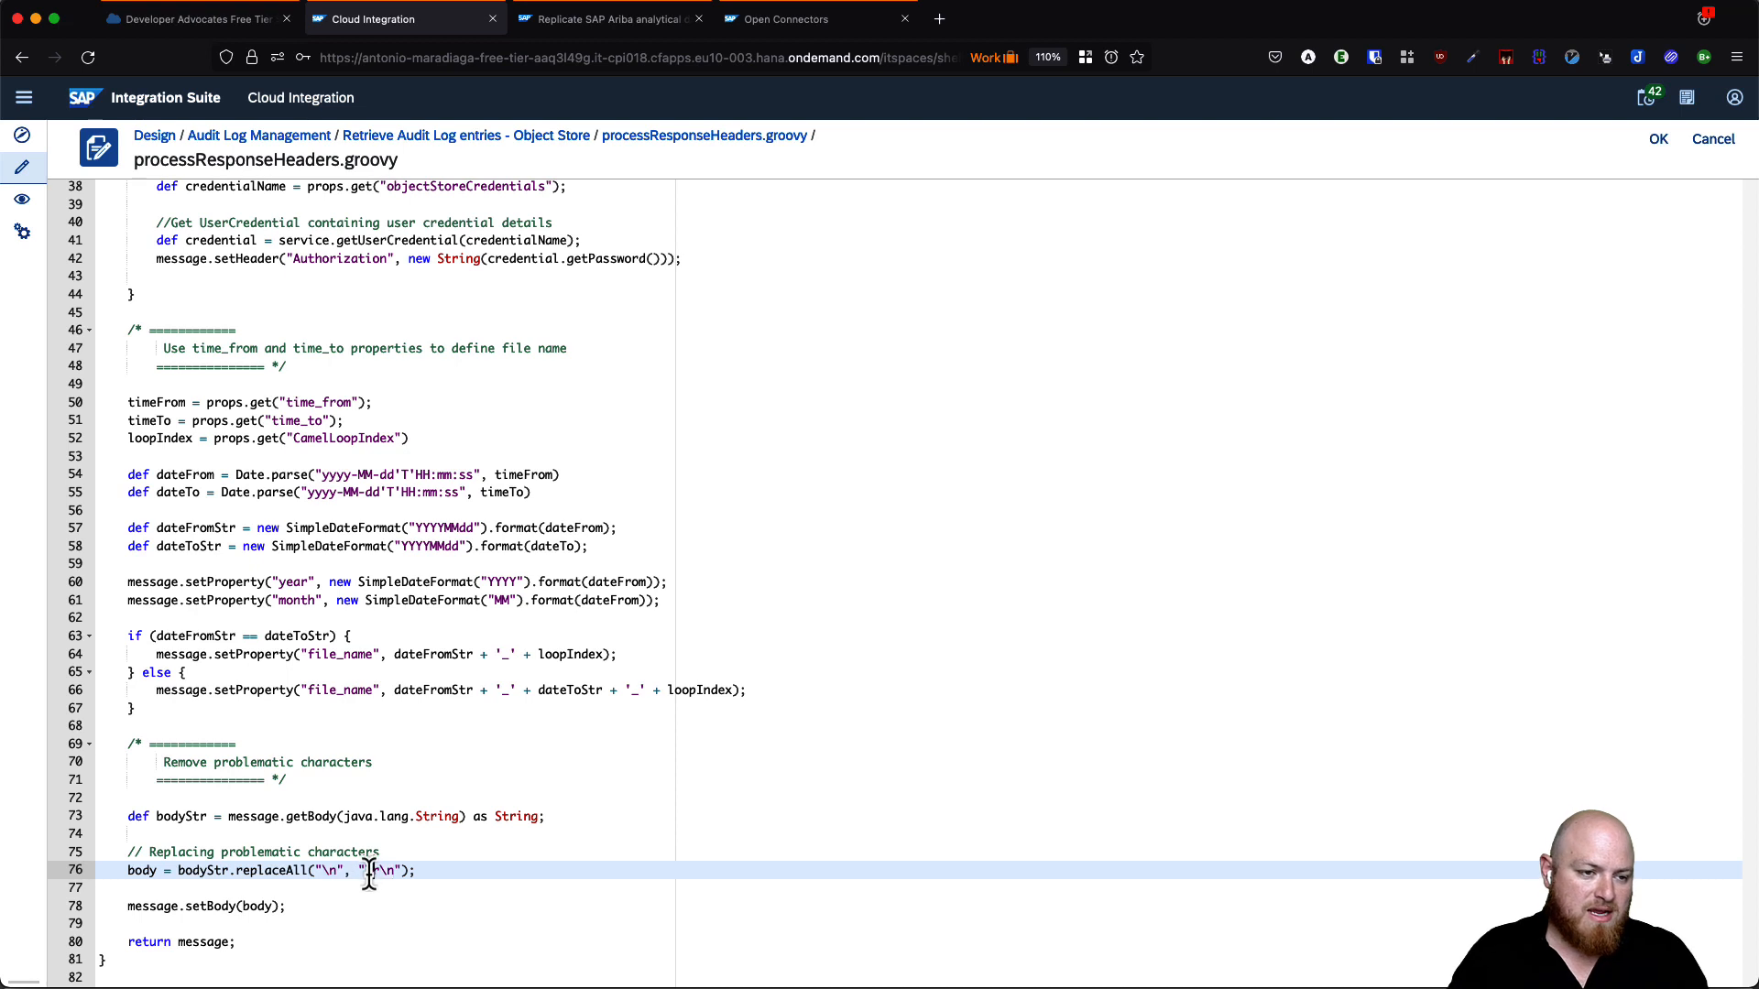
left_click_drag(367, 872, 394, 872)
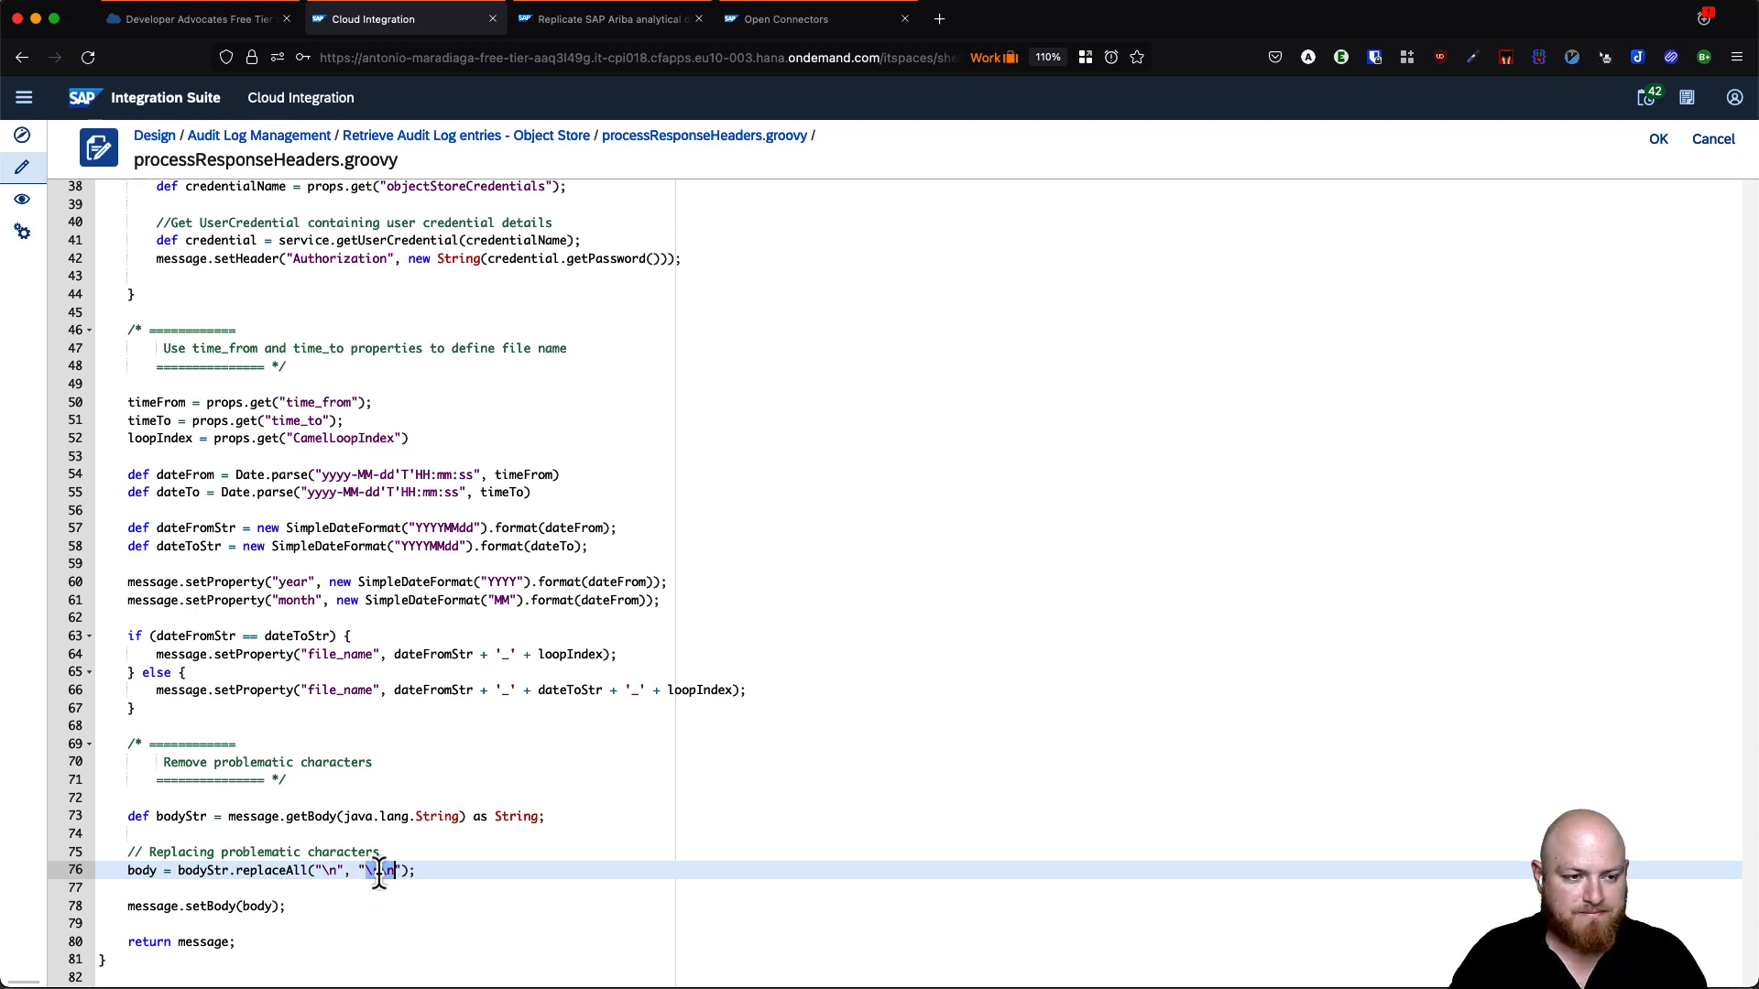
scroll(379, 872, "up", 10)
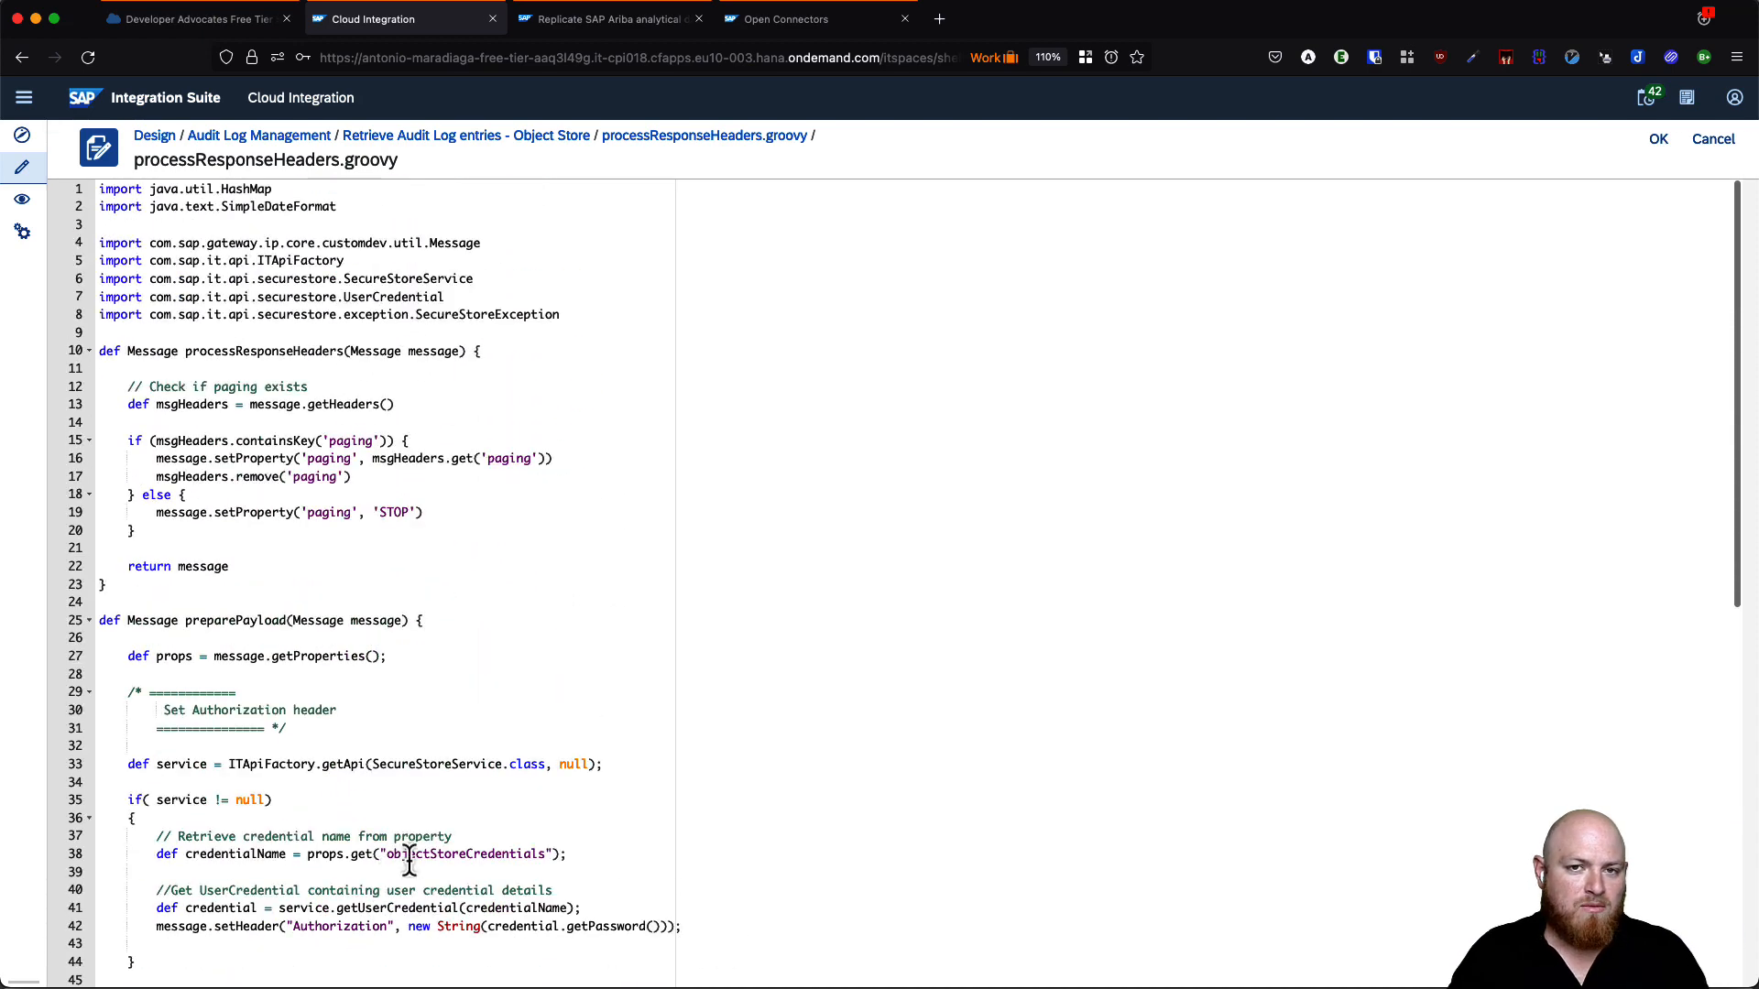
- Keep the script and show the Set properties from payload step's exchange properties
left_click(1659, 140)
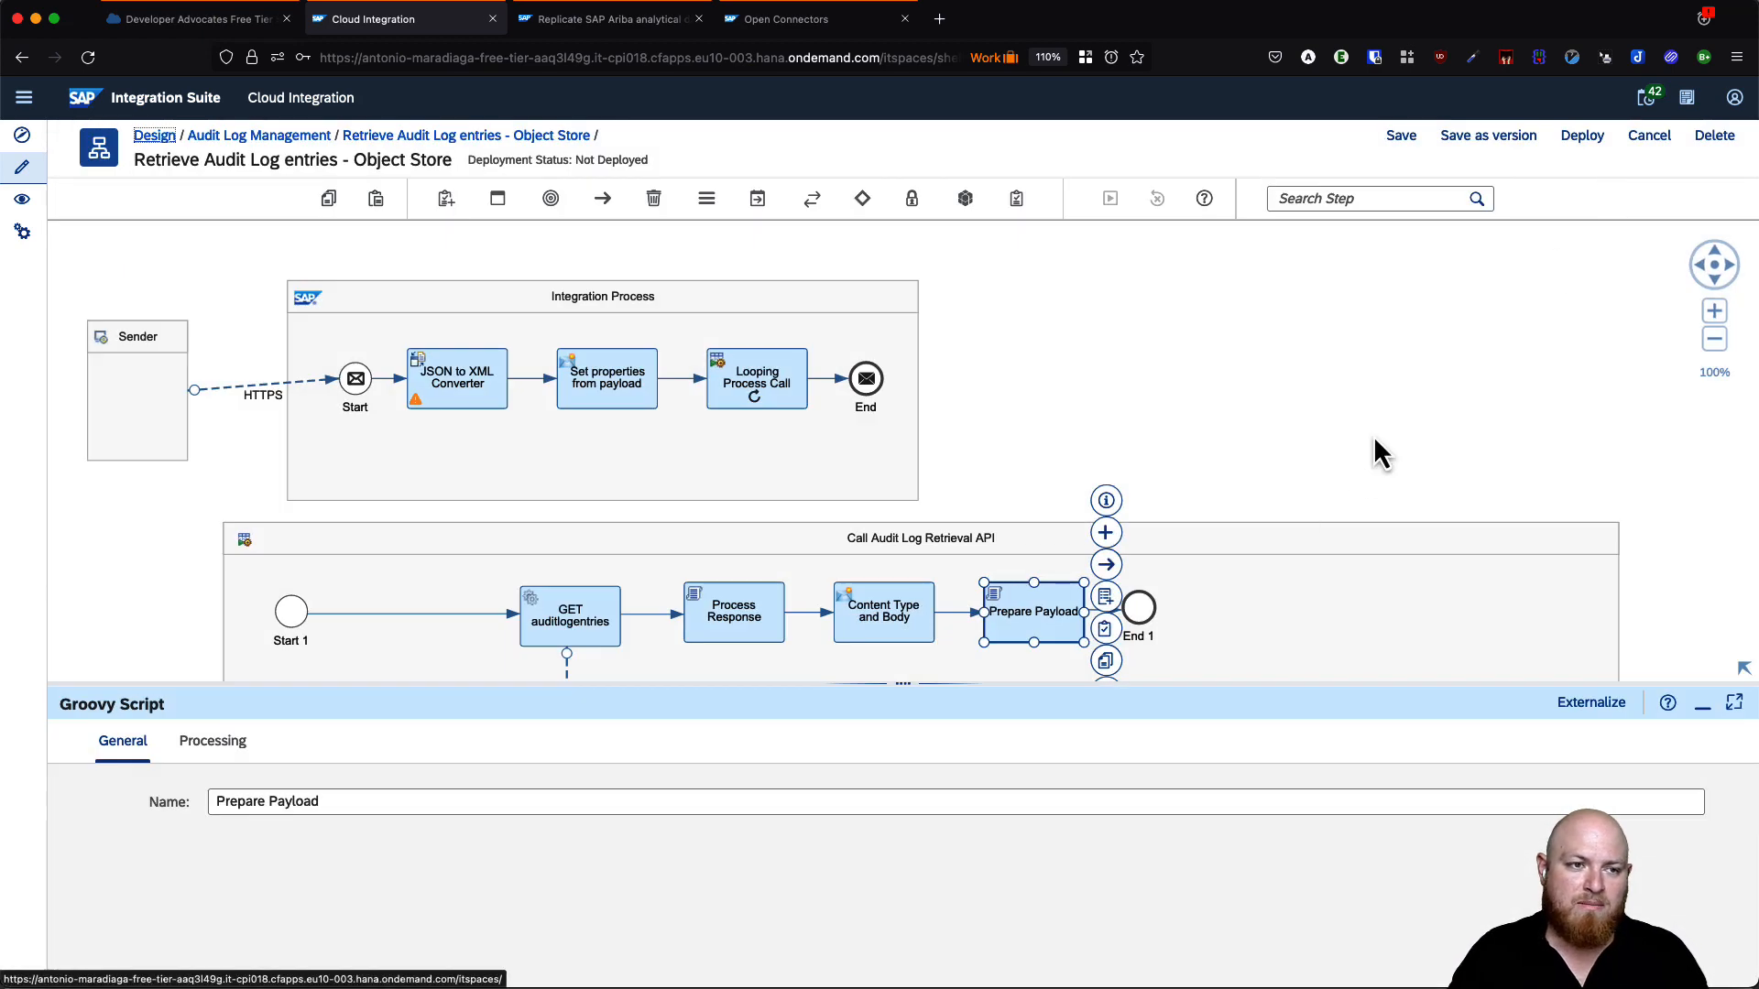
left_click(618, 382)
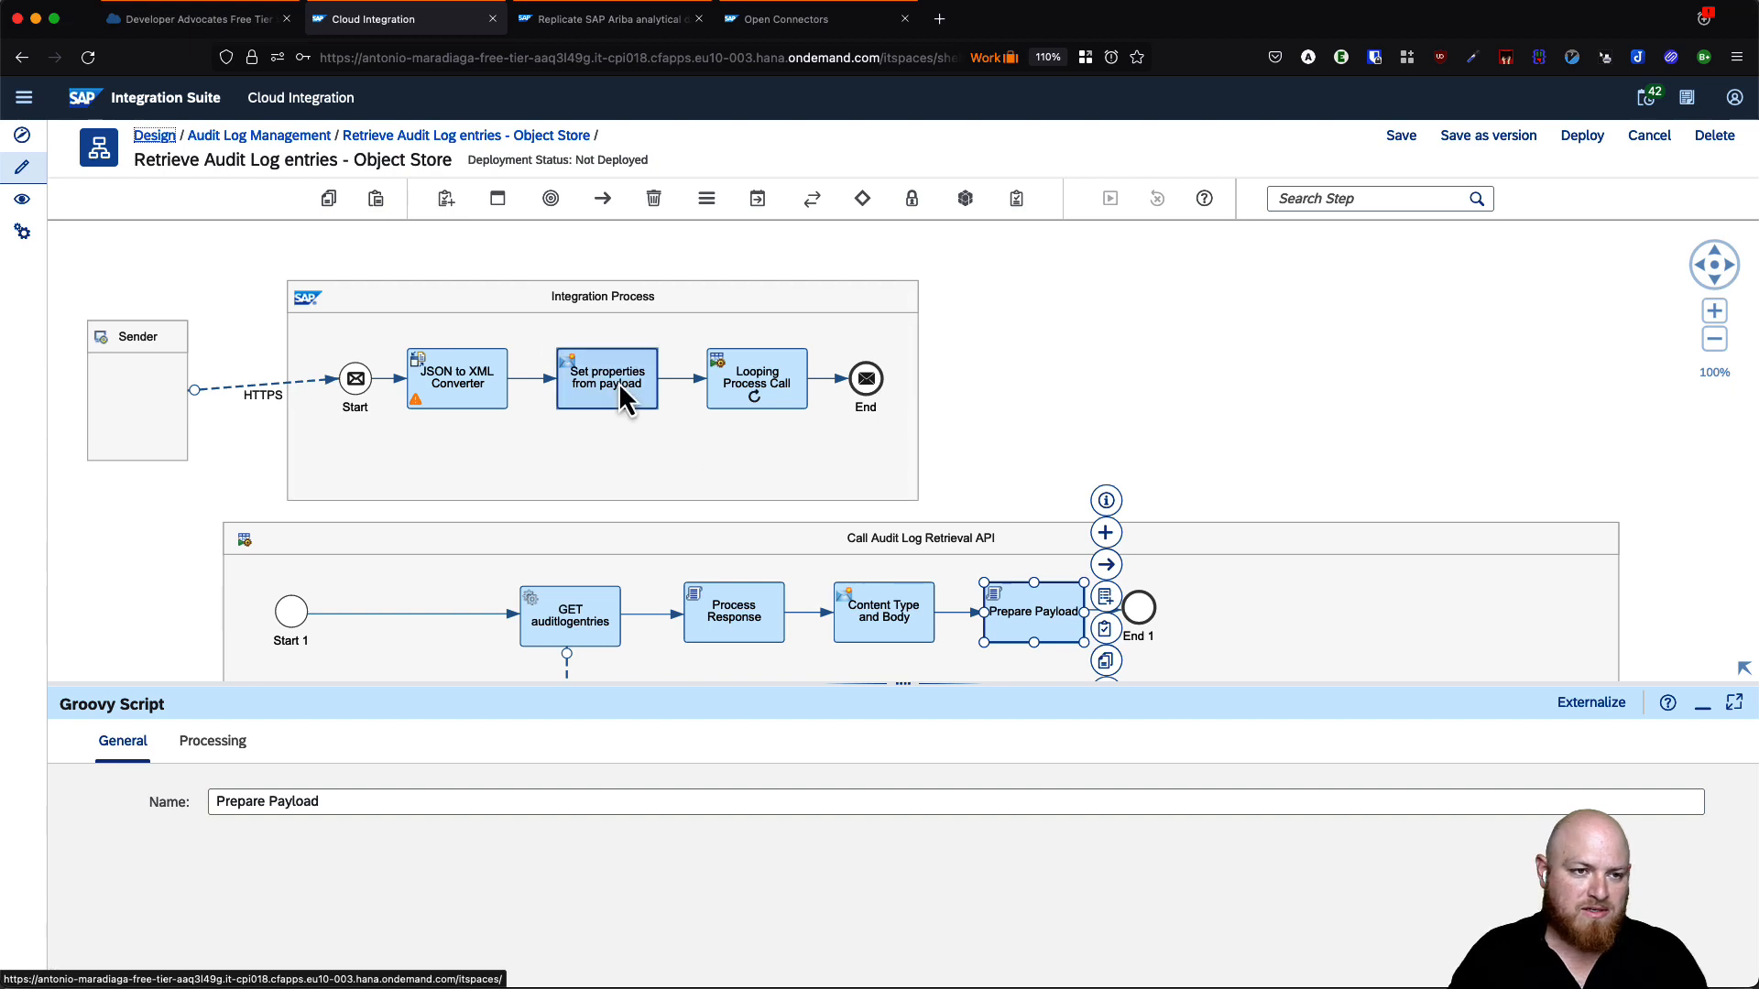
left_click(231, 740)
left_click(372, 742)
scroll(843, 839, "down", 1)
scroll(843, 828, "down", 1)
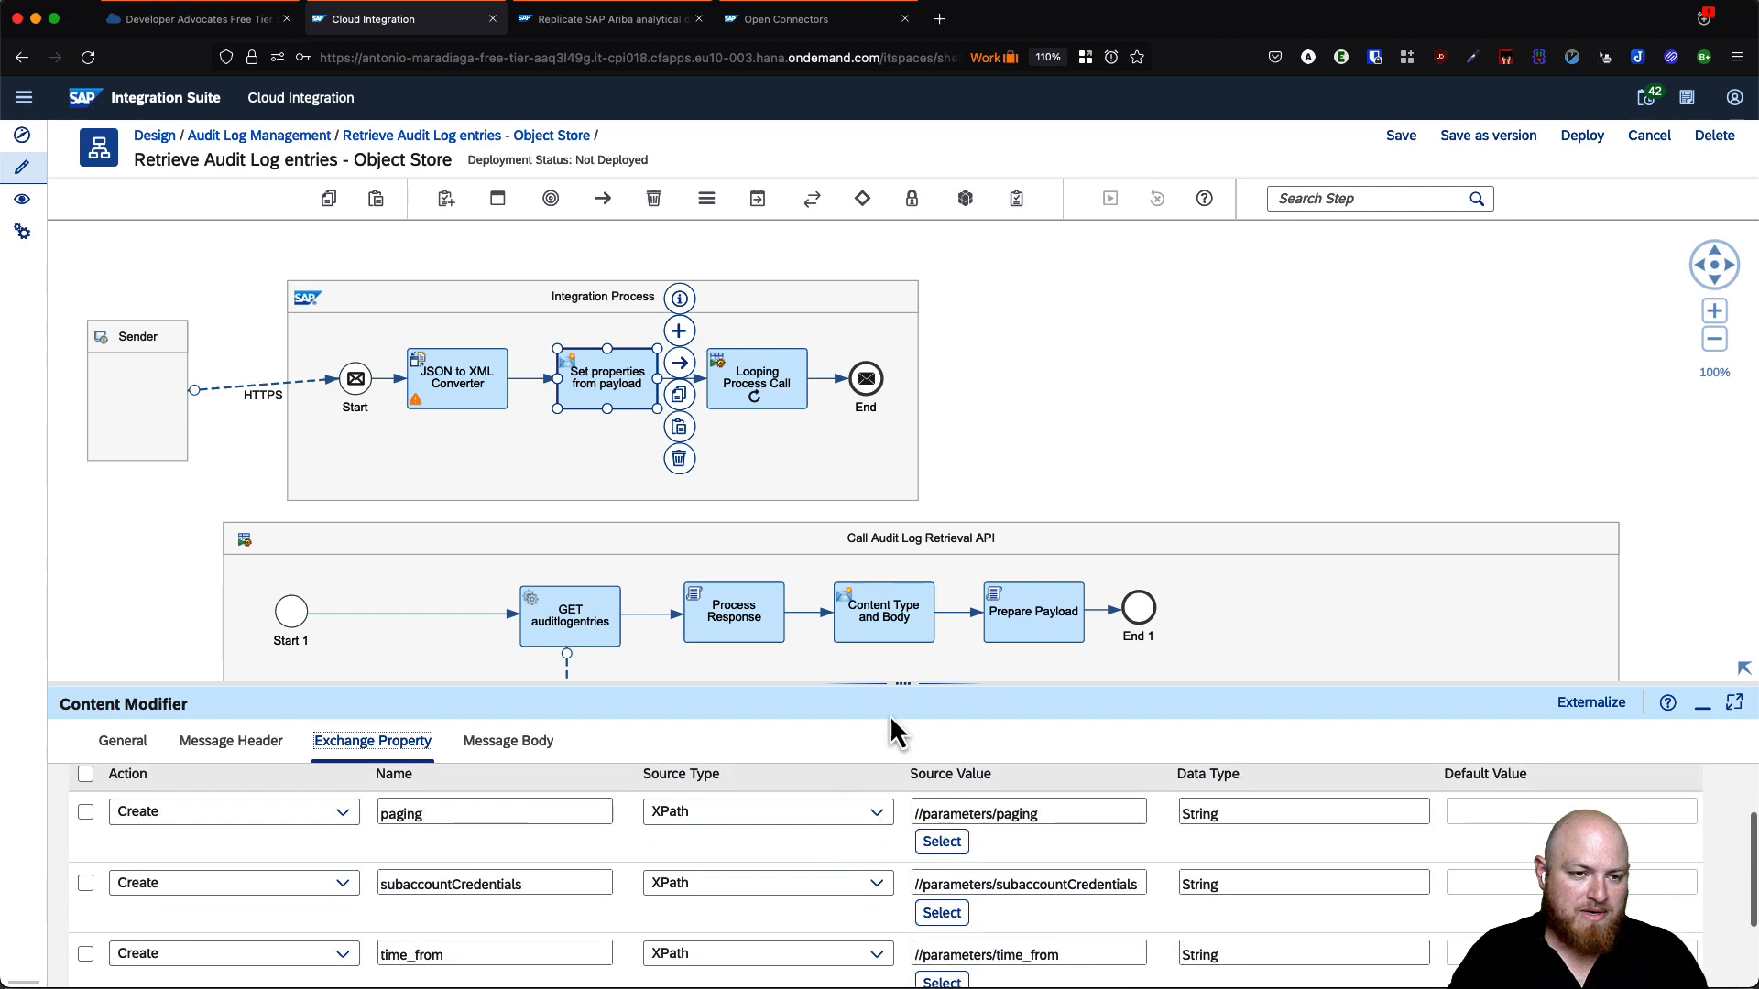
left_click_drag(901, 684, 879, 491)
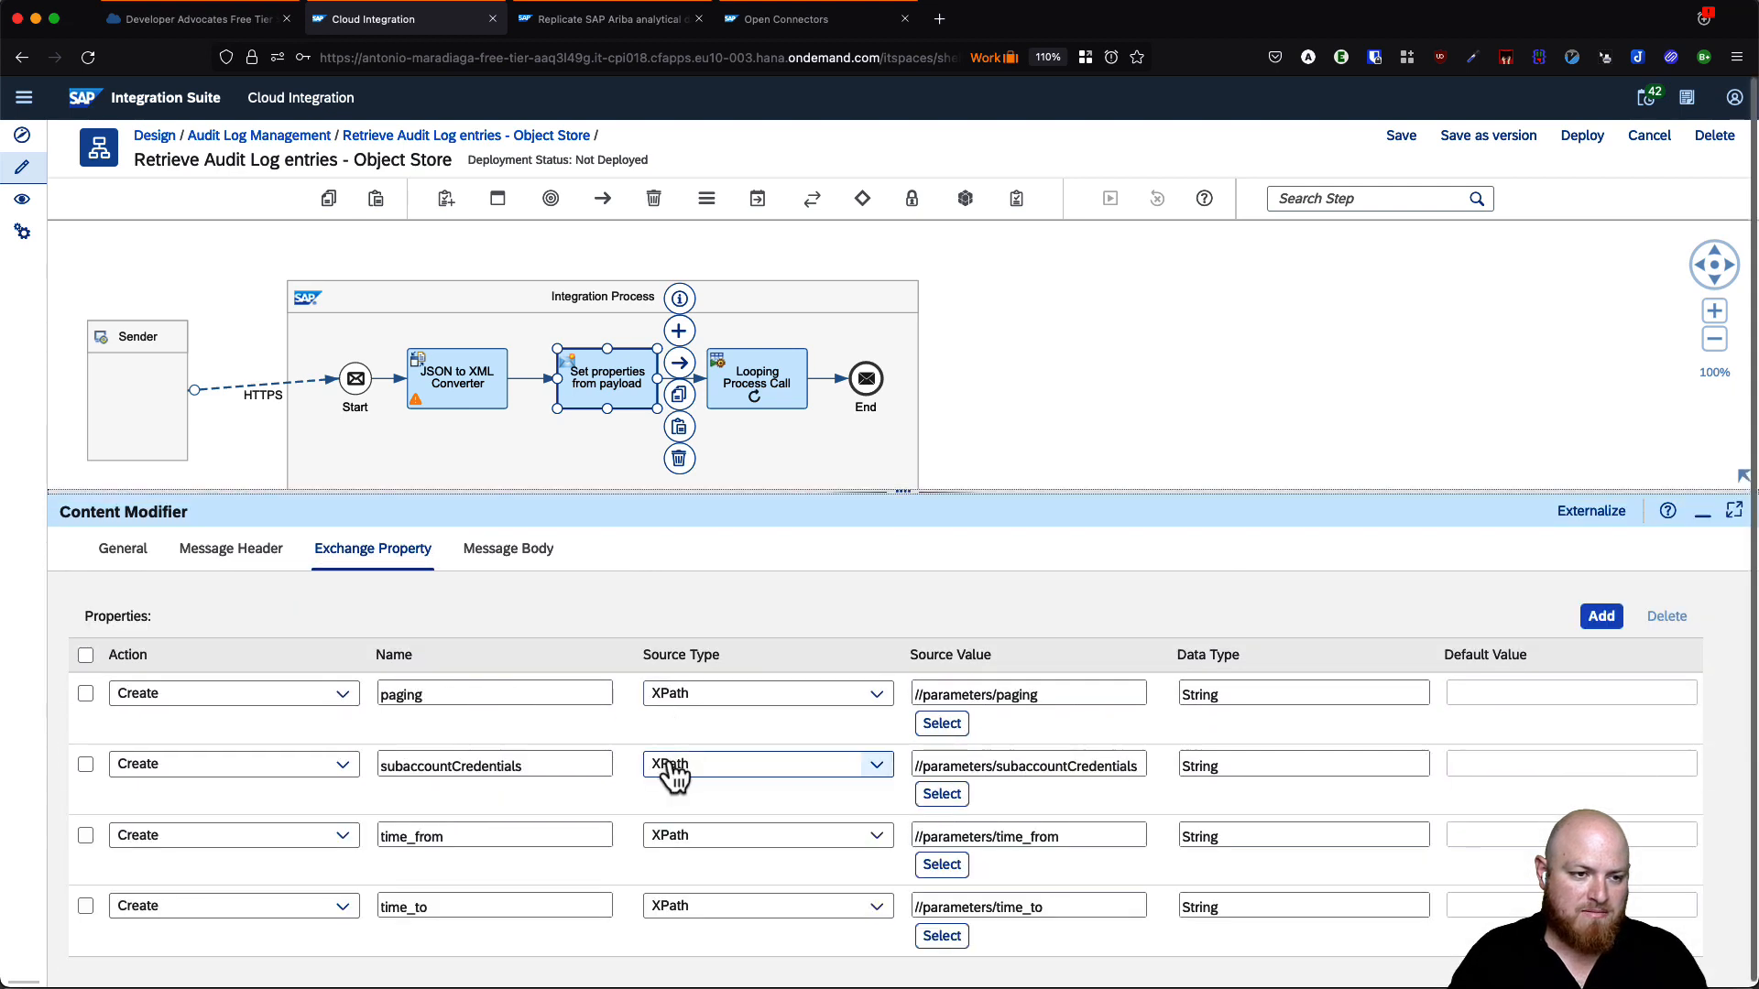
- Add property objectStoreCredentials, XPath source //parameters/objectStoreCredentials, type String
left_click(1601, 620)
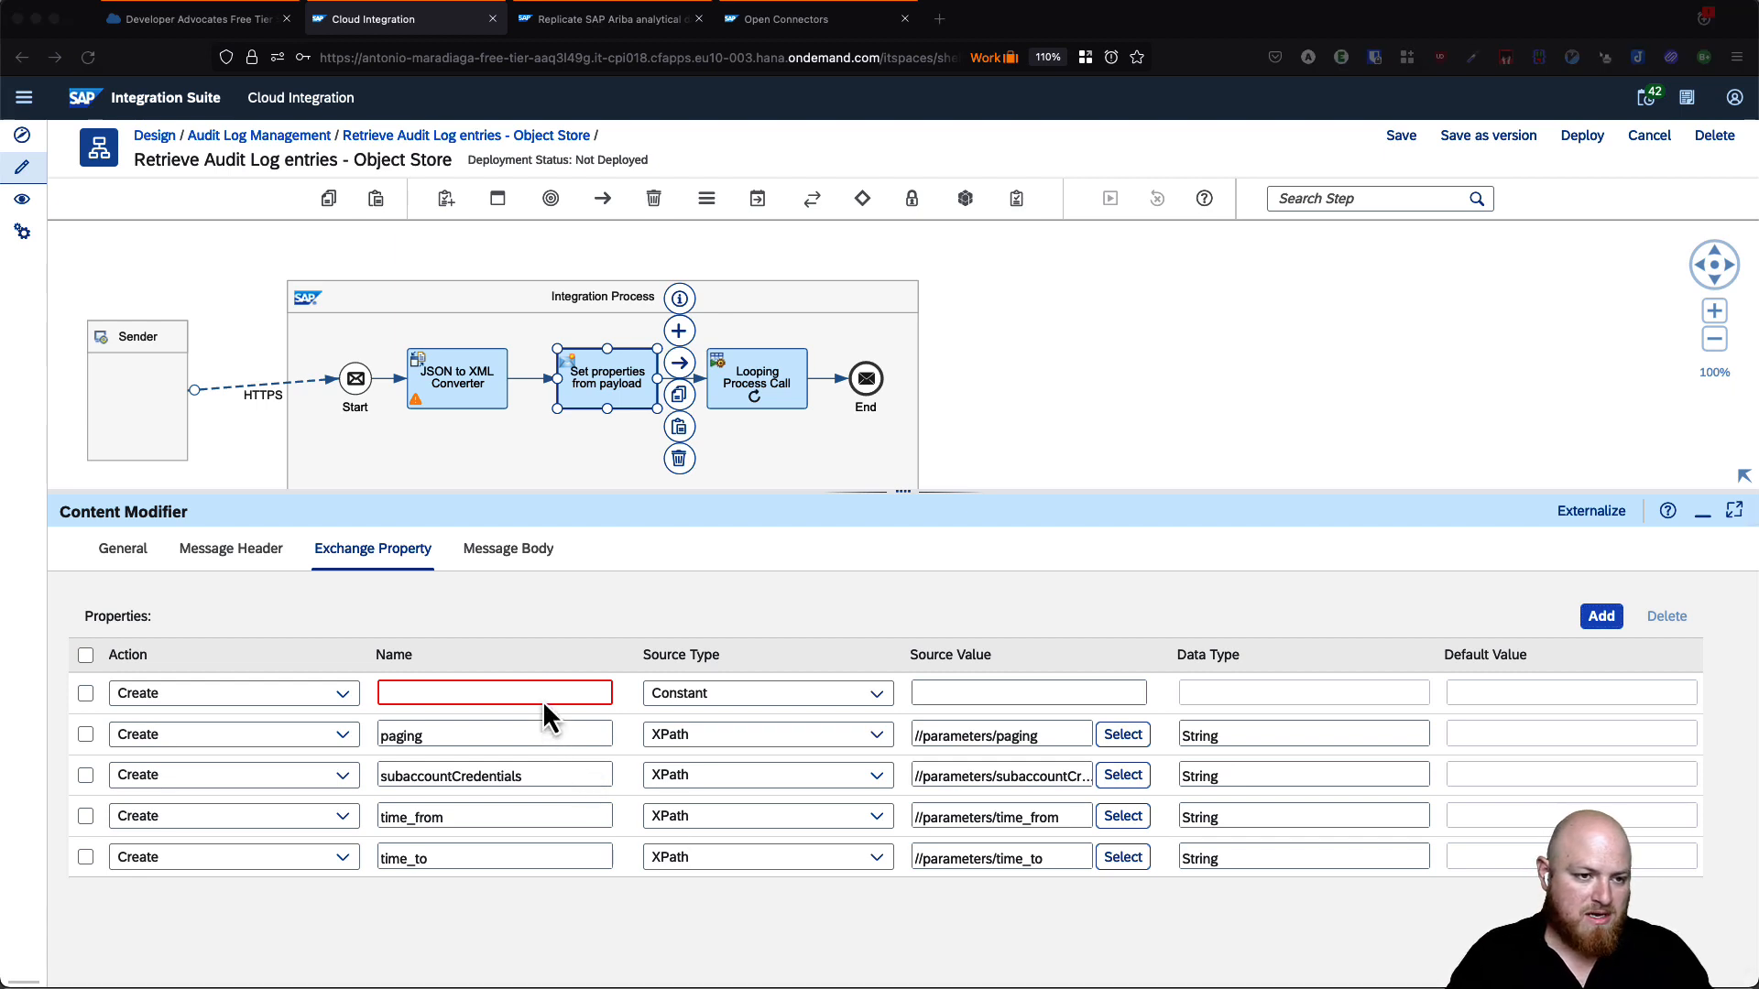
key("super+v")
left_click(716, 699)
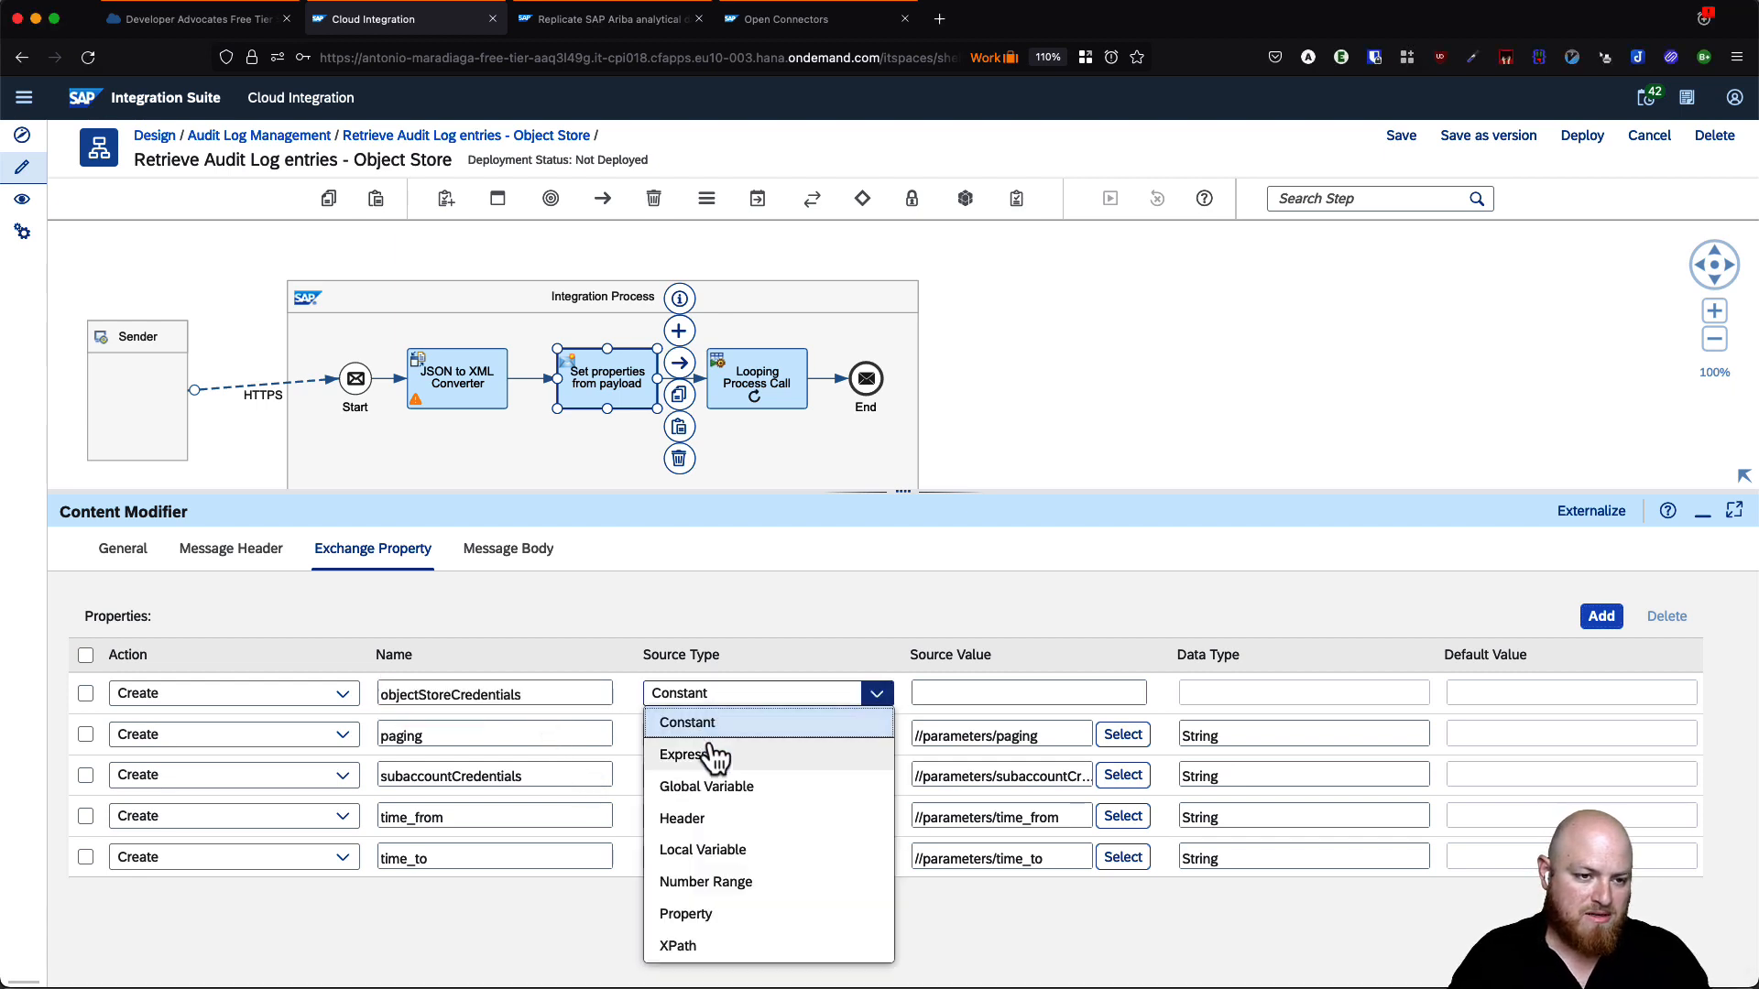
left_click(687, 946)
left_click(1012, 696)
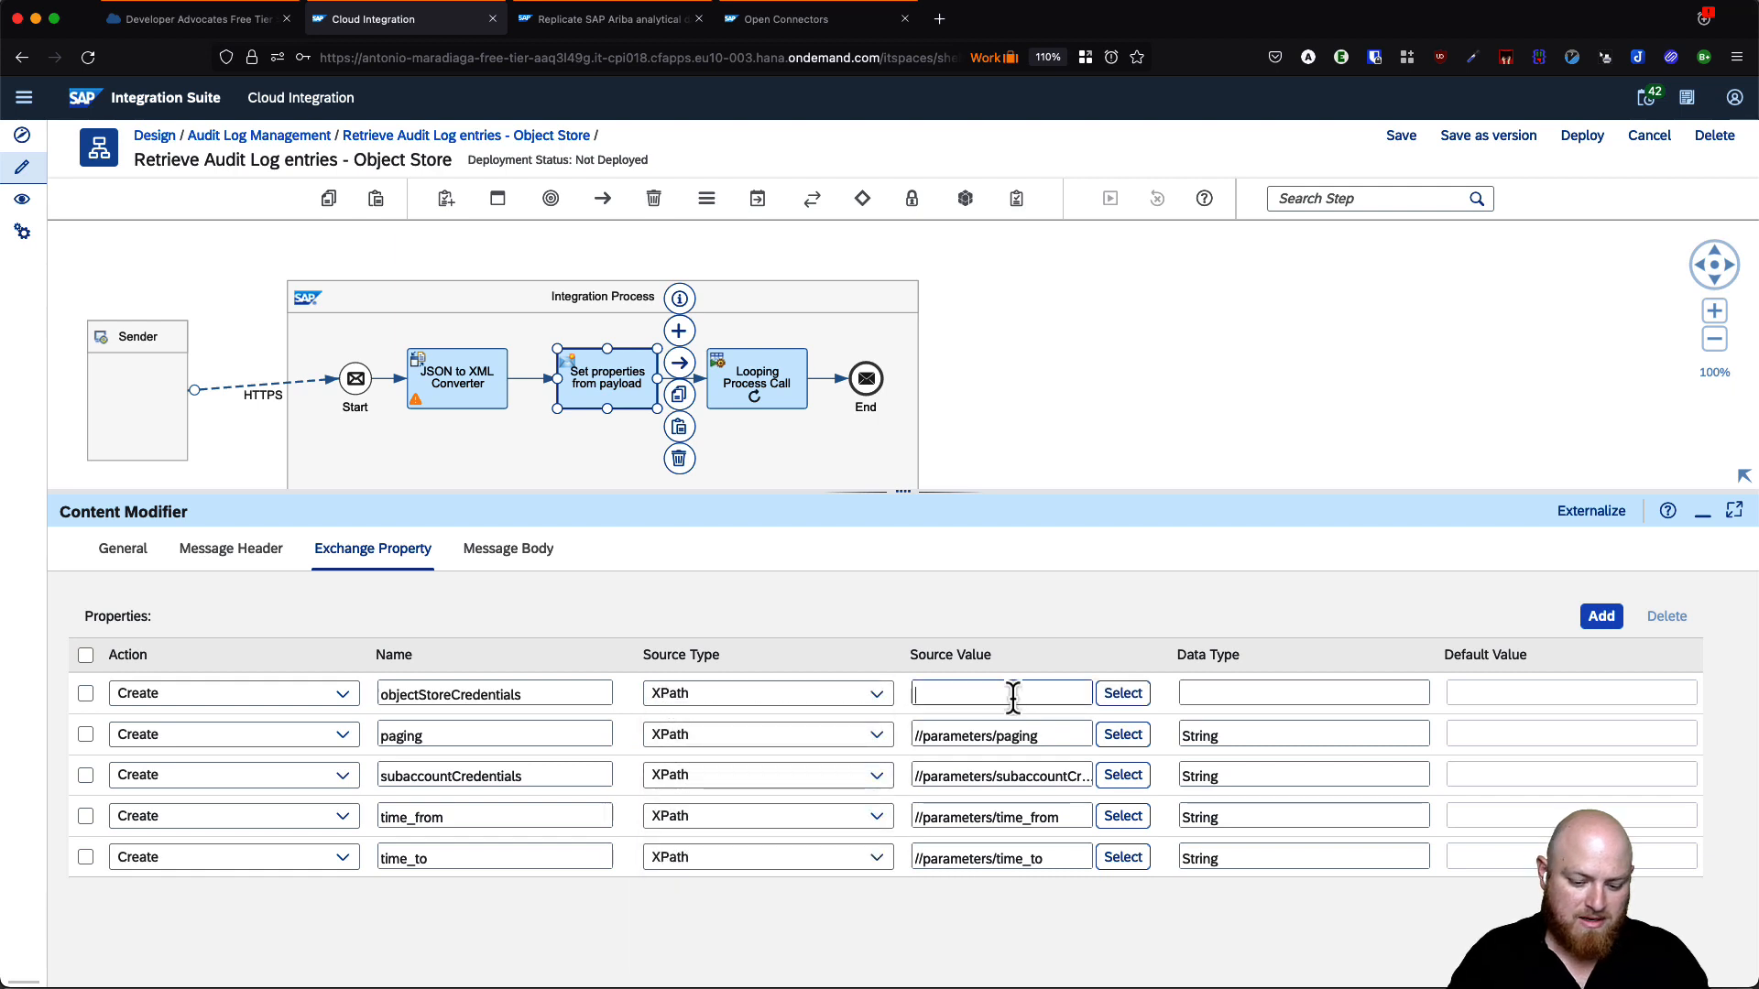
type("//parameters/")
key("super+v")
left_click(1260, 696)
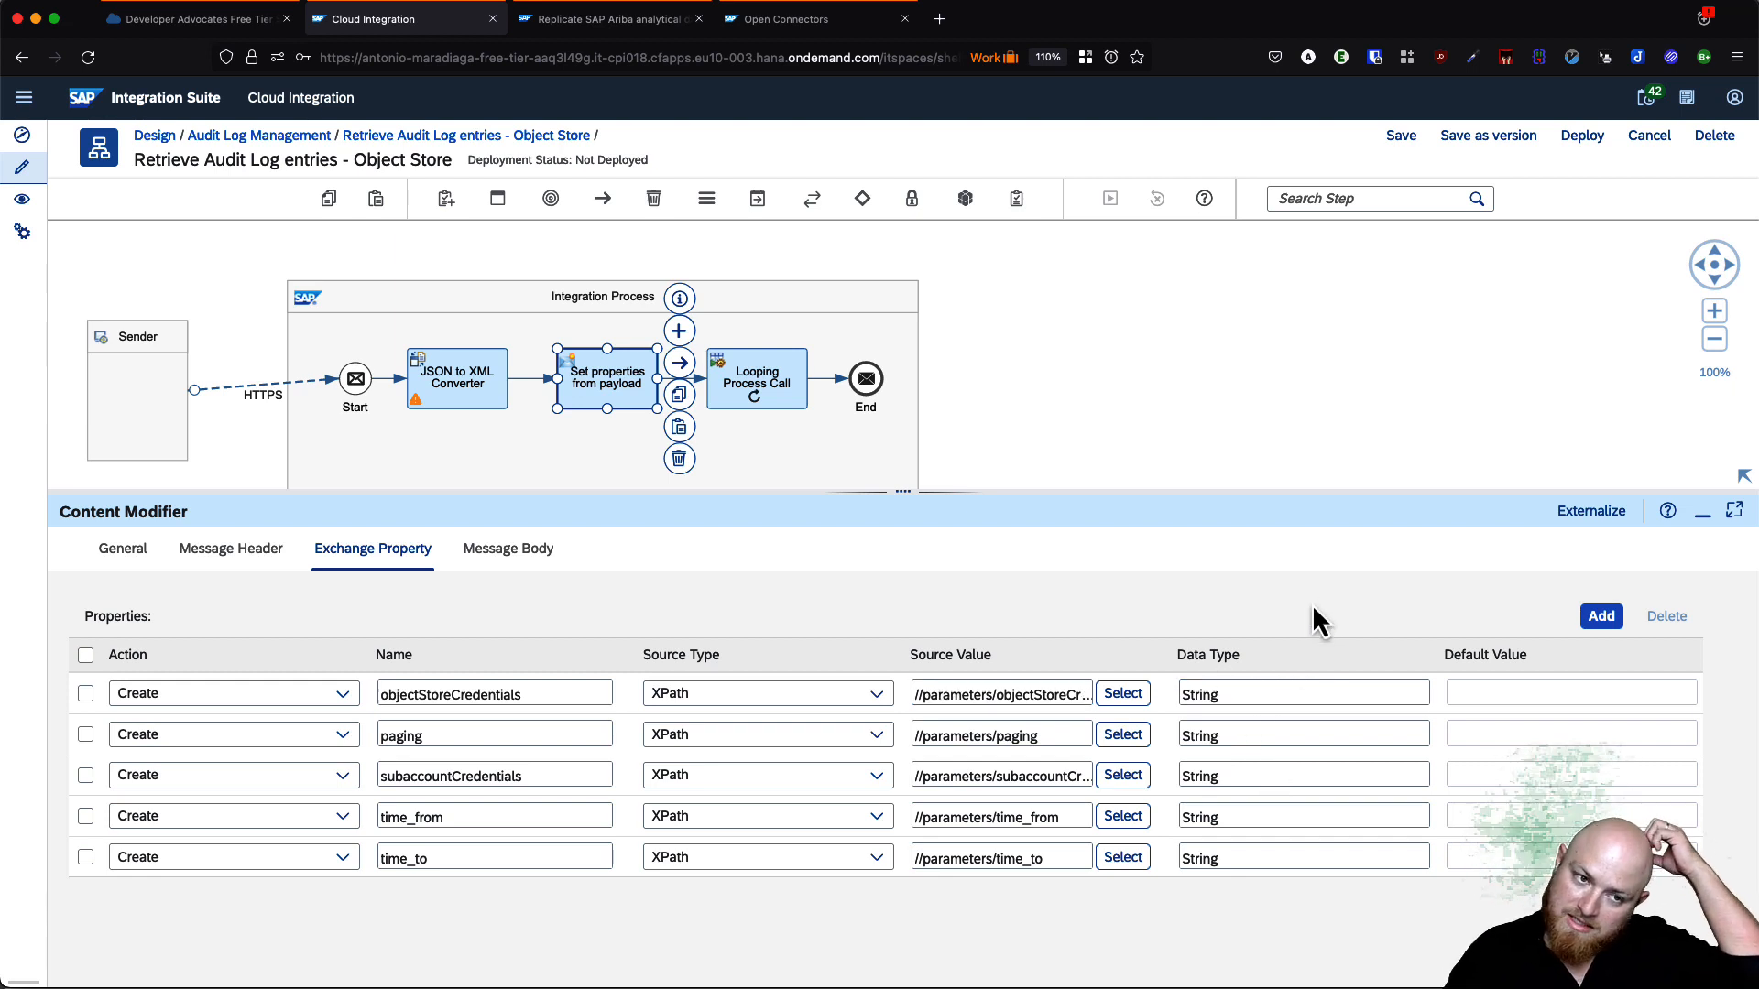
double_click(1027, 696)
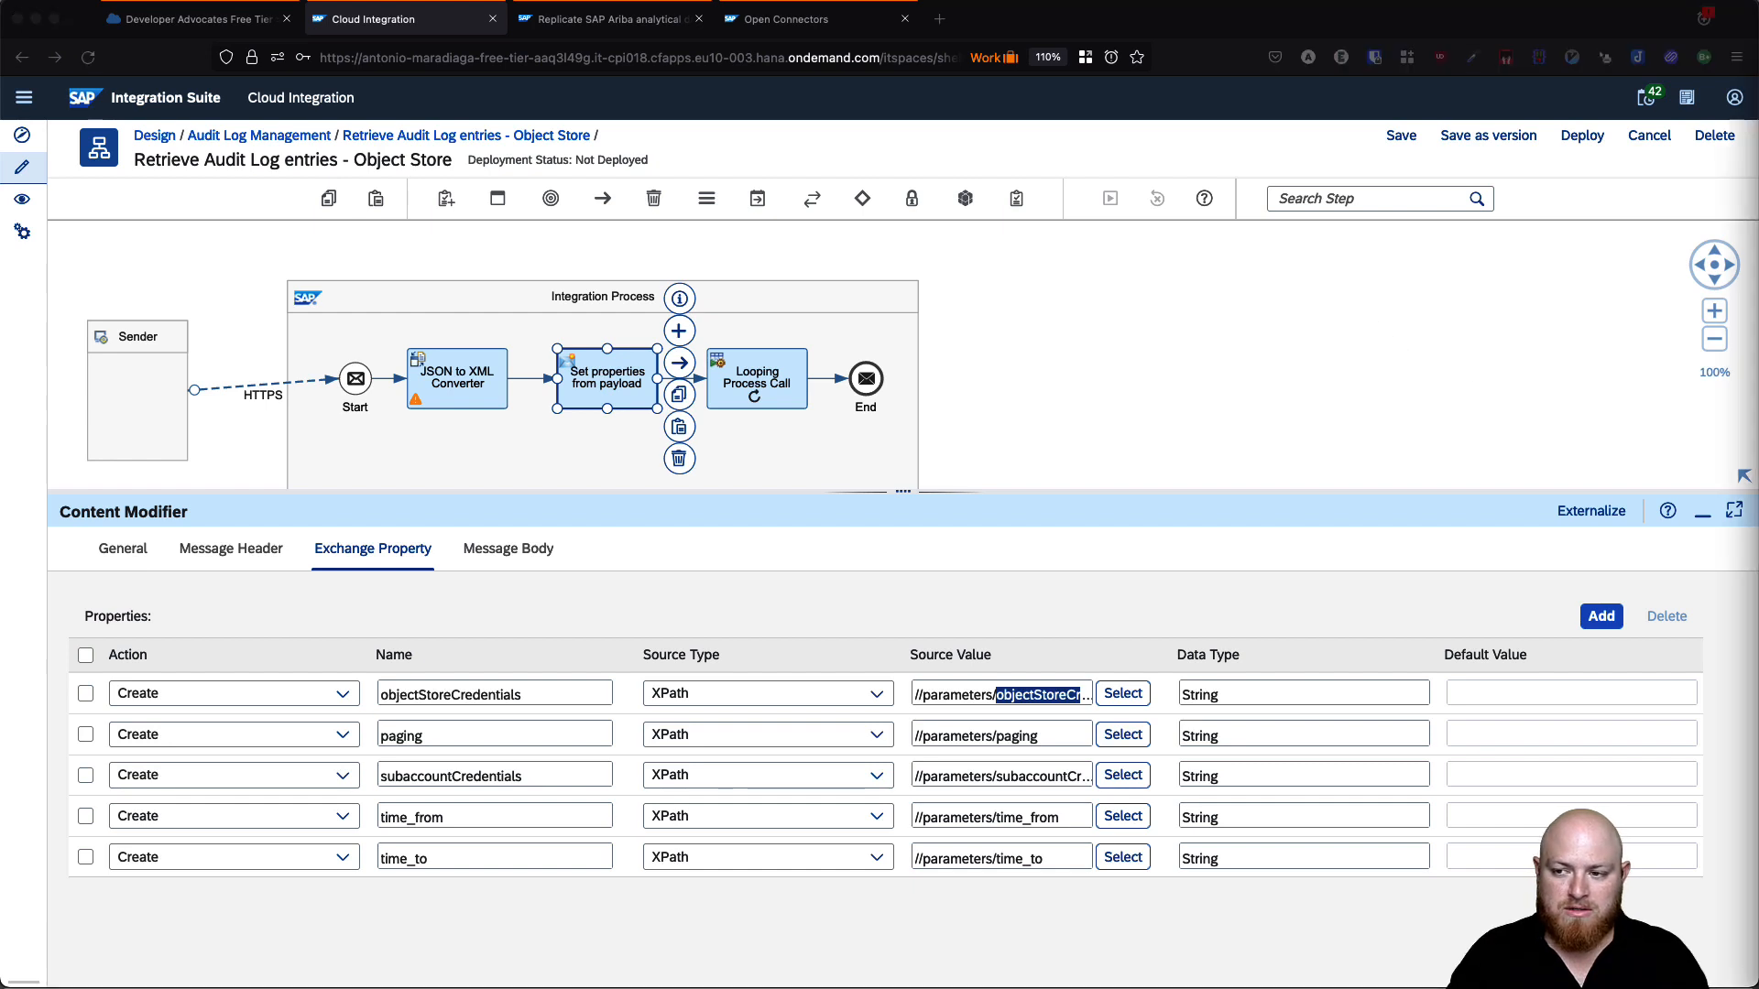
left_click(1398, 136)
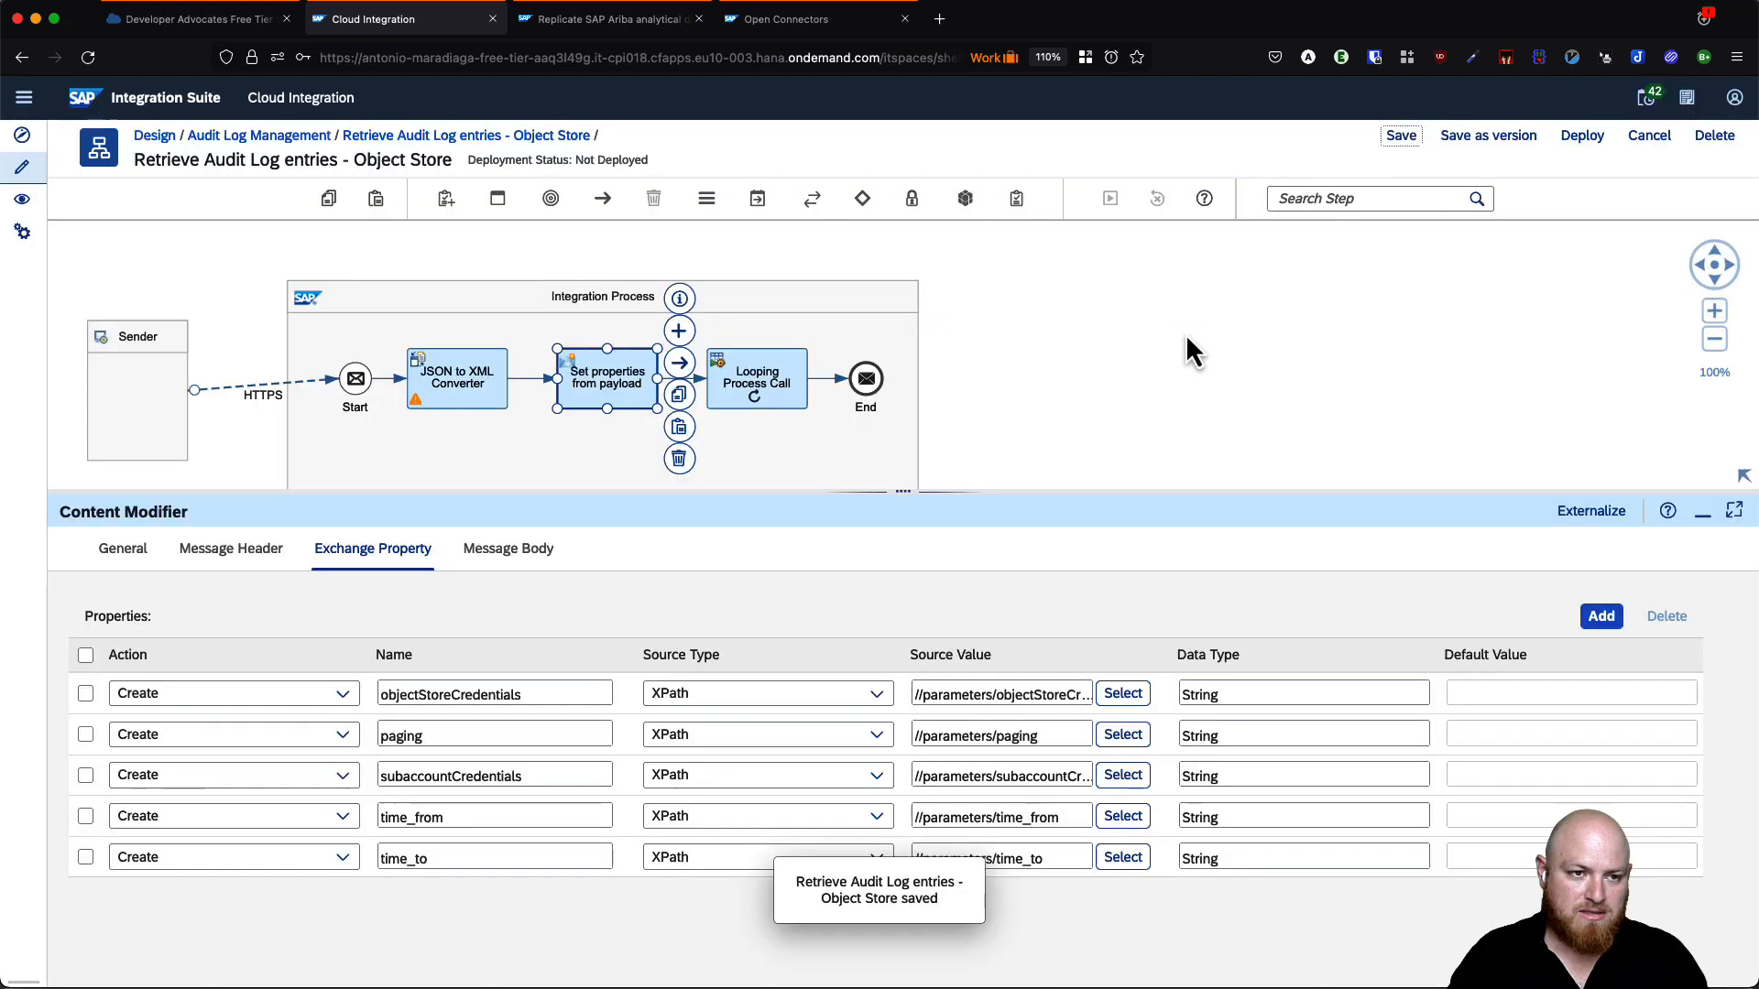
- Save the iFlow and move End 1 further right of Prepare Payload
left_click(1178, 341)
scroll(1173, 354, "down", 2)
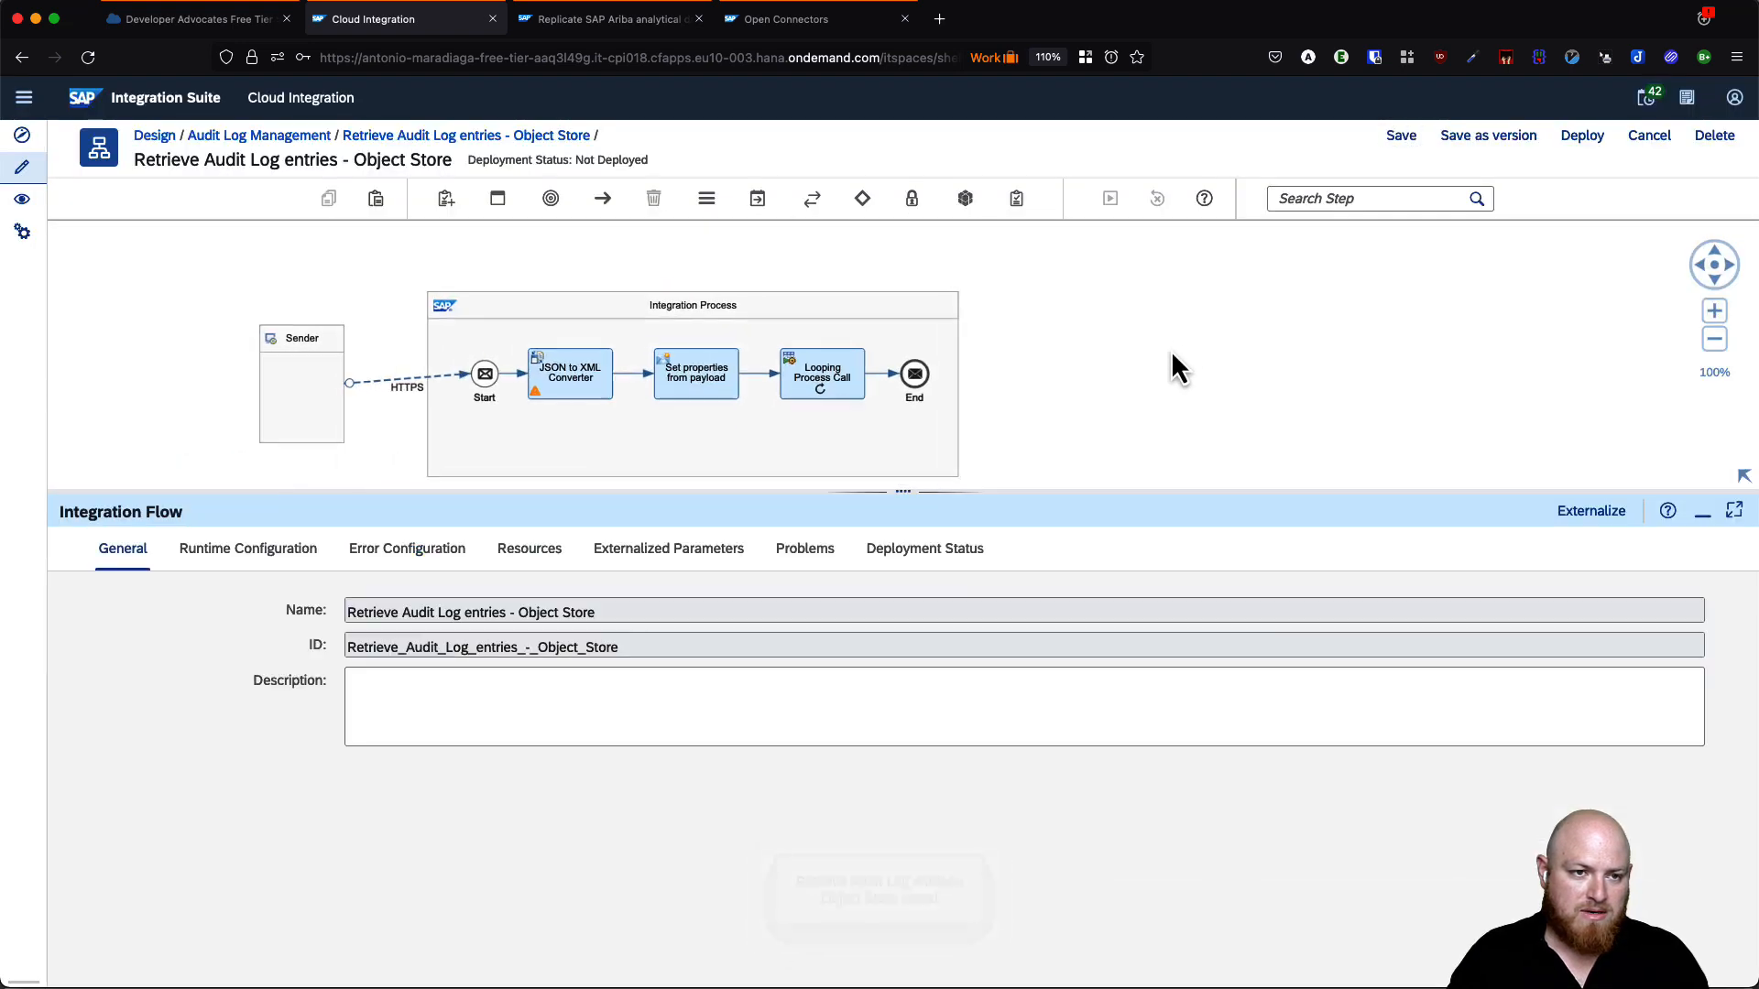
left_click(1714, 310)
left_click_drag(1280, 366, 1299, 271)
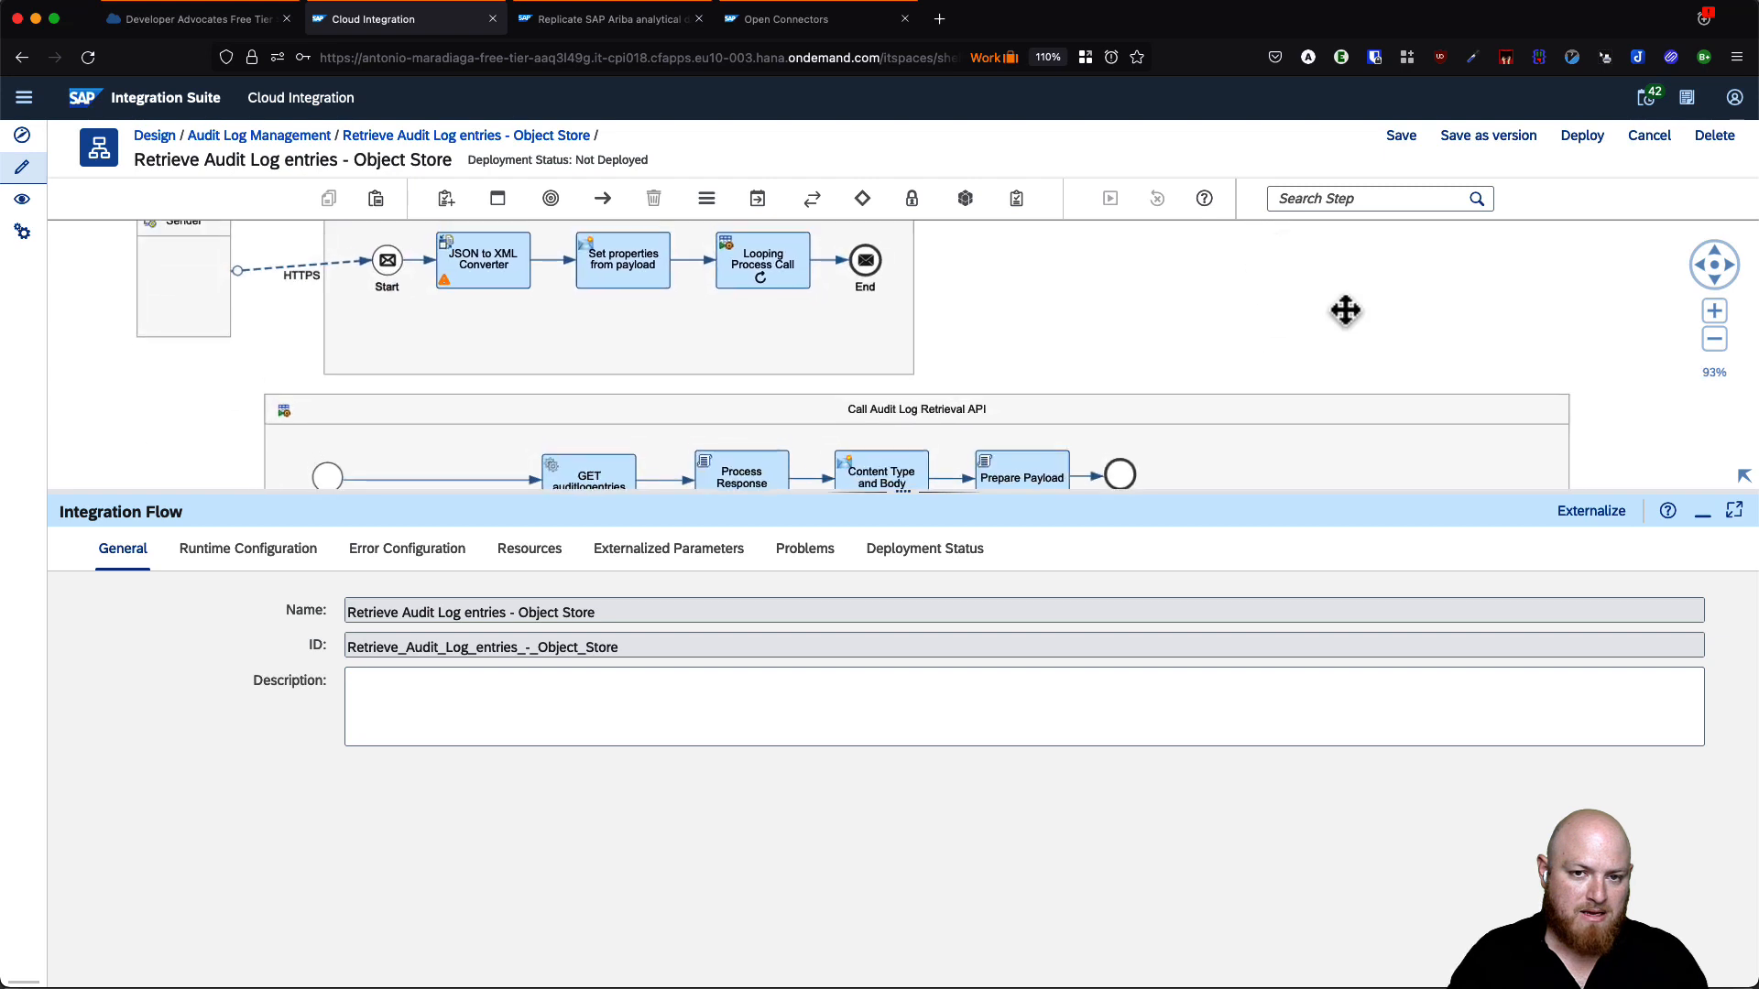
left_click(1702, 514)
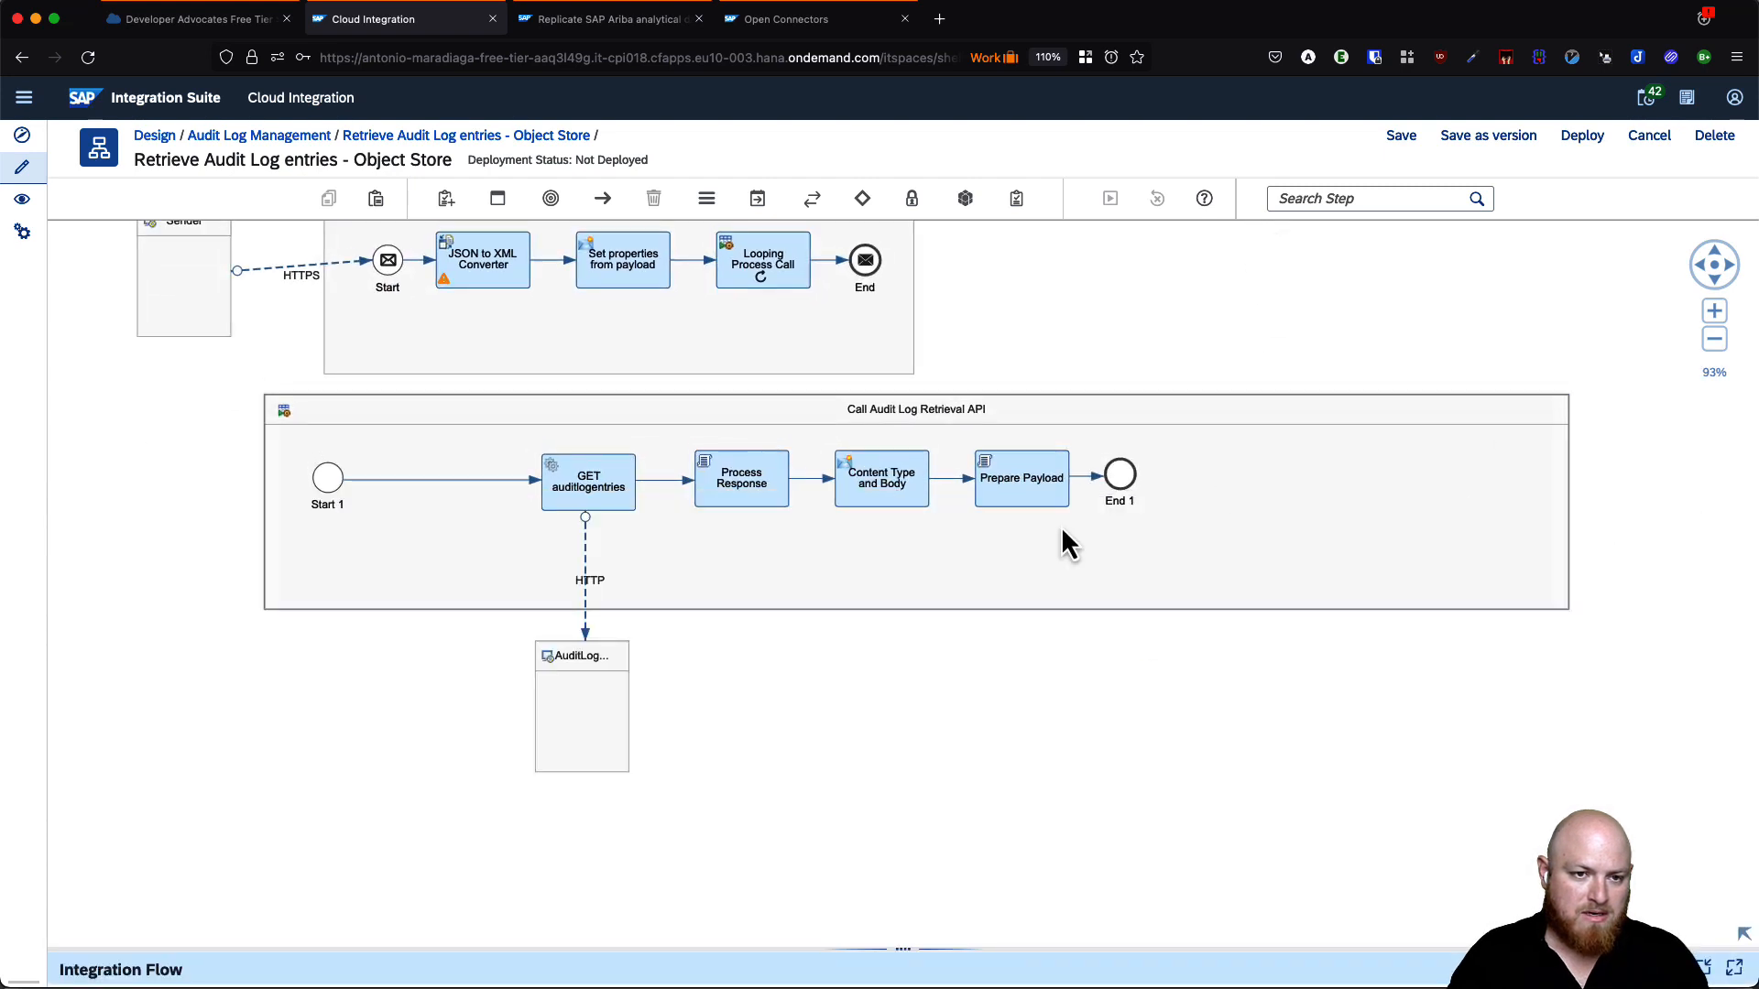
left_click(1026, 486)
left_click(1128, 487)
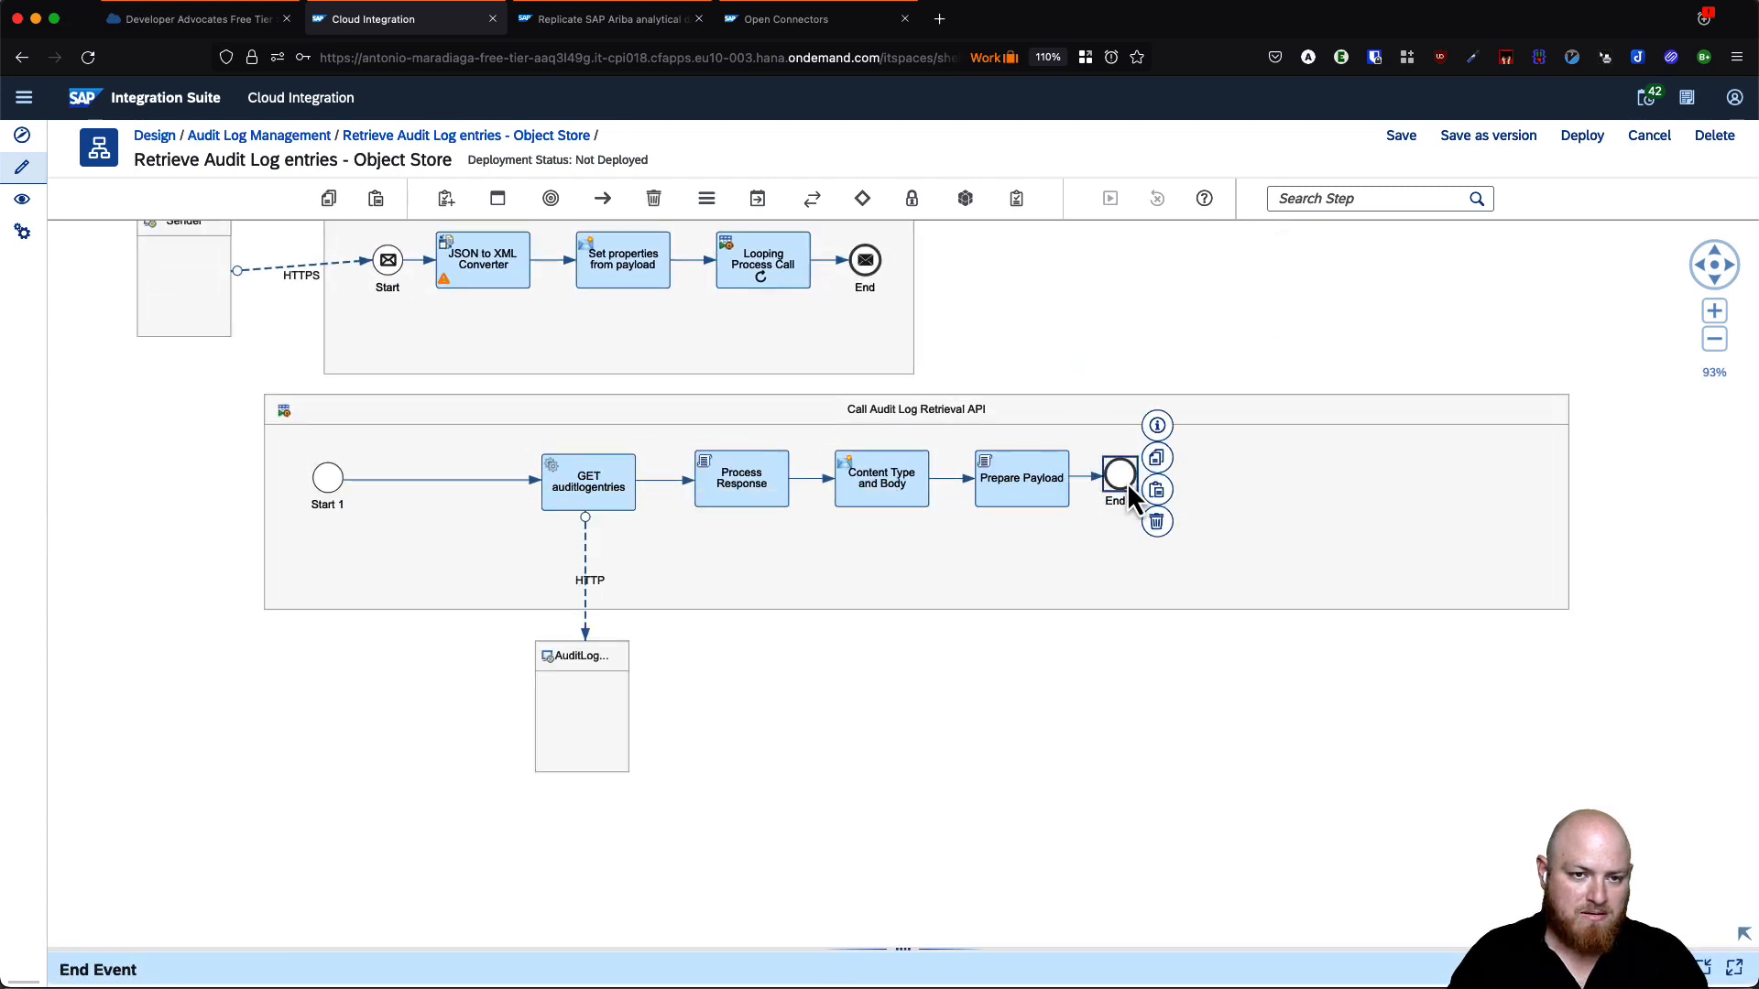
left_click_drag(1125, 481, 1299, 487)
- Set Prepare Payload's Script Function to preparePayload, copied from its script file
left_click(1024, 482)
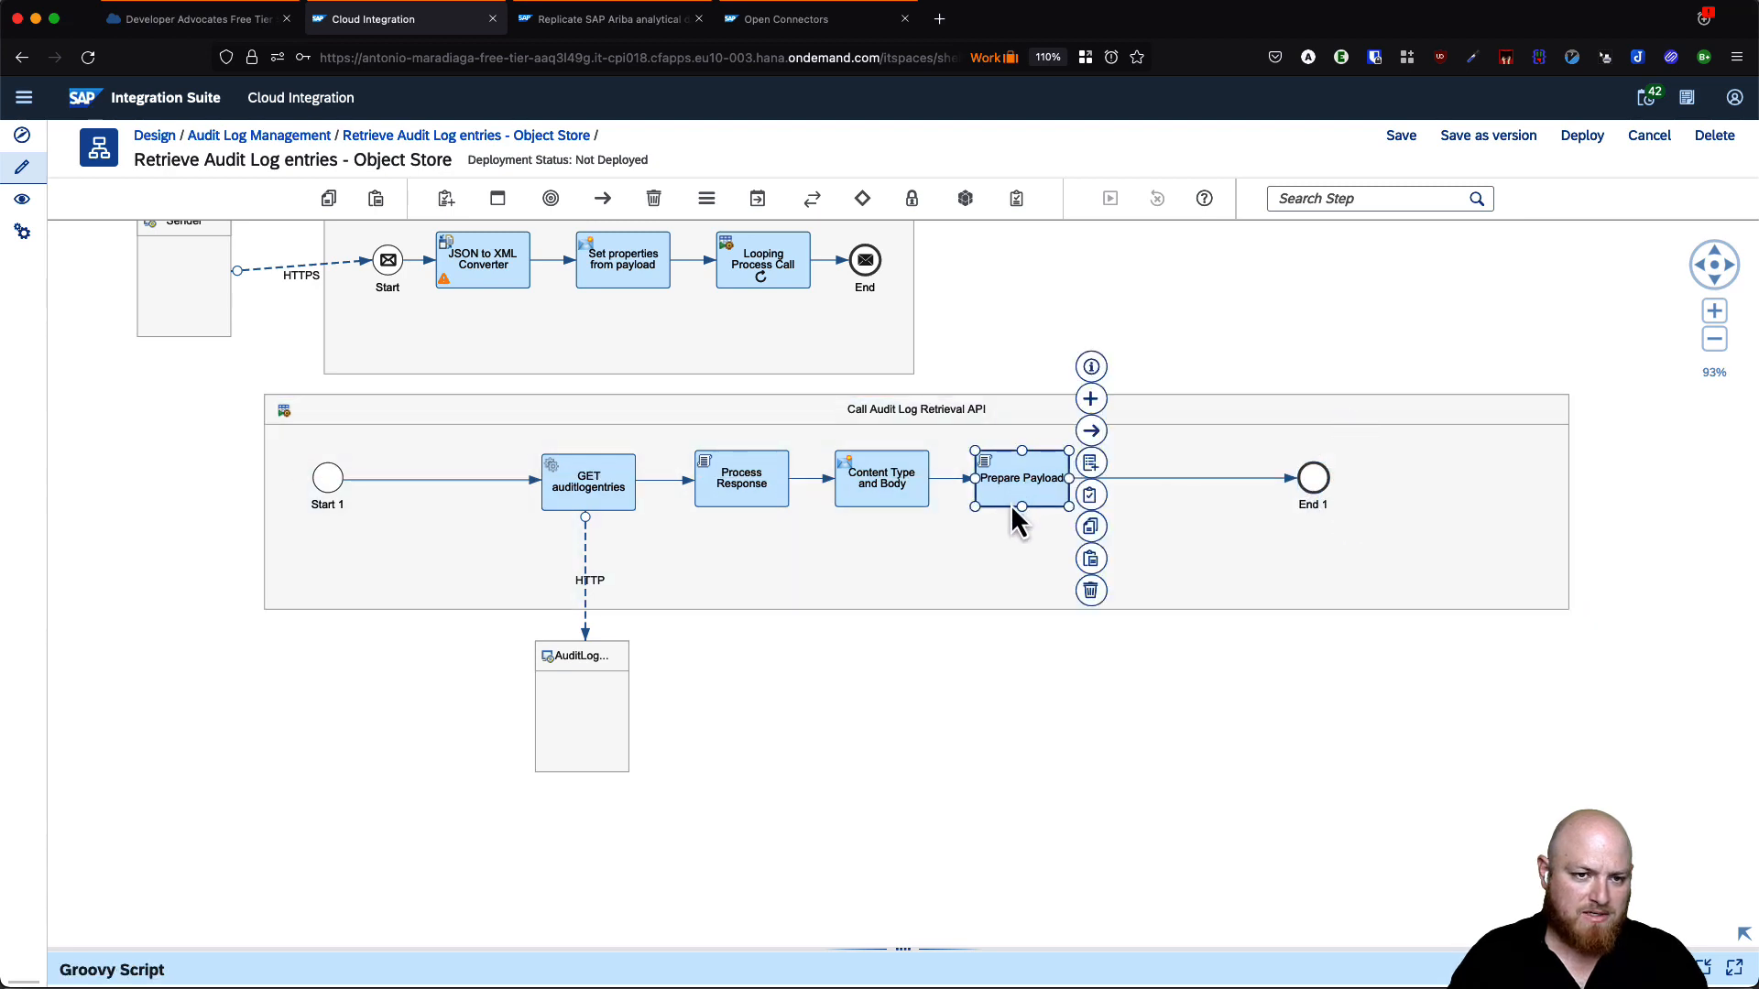
left_click_drag(903, 950, 886, 737)
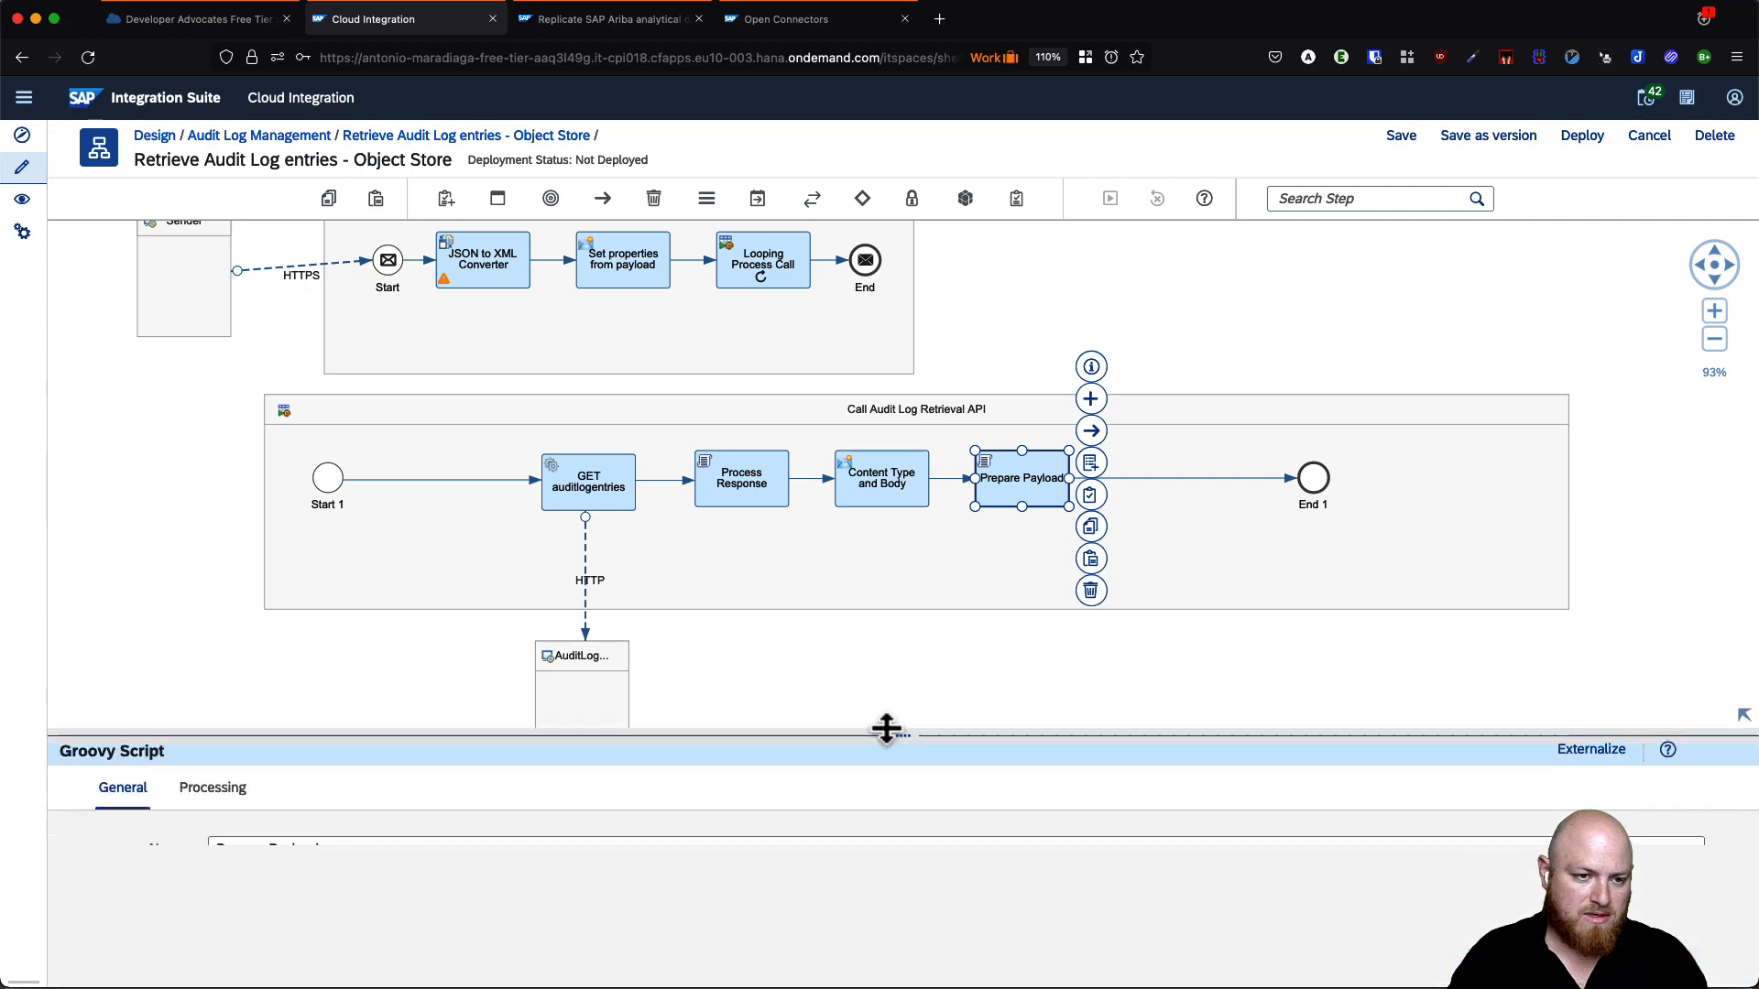
left_click(213, 778)
left_click(403, 835)
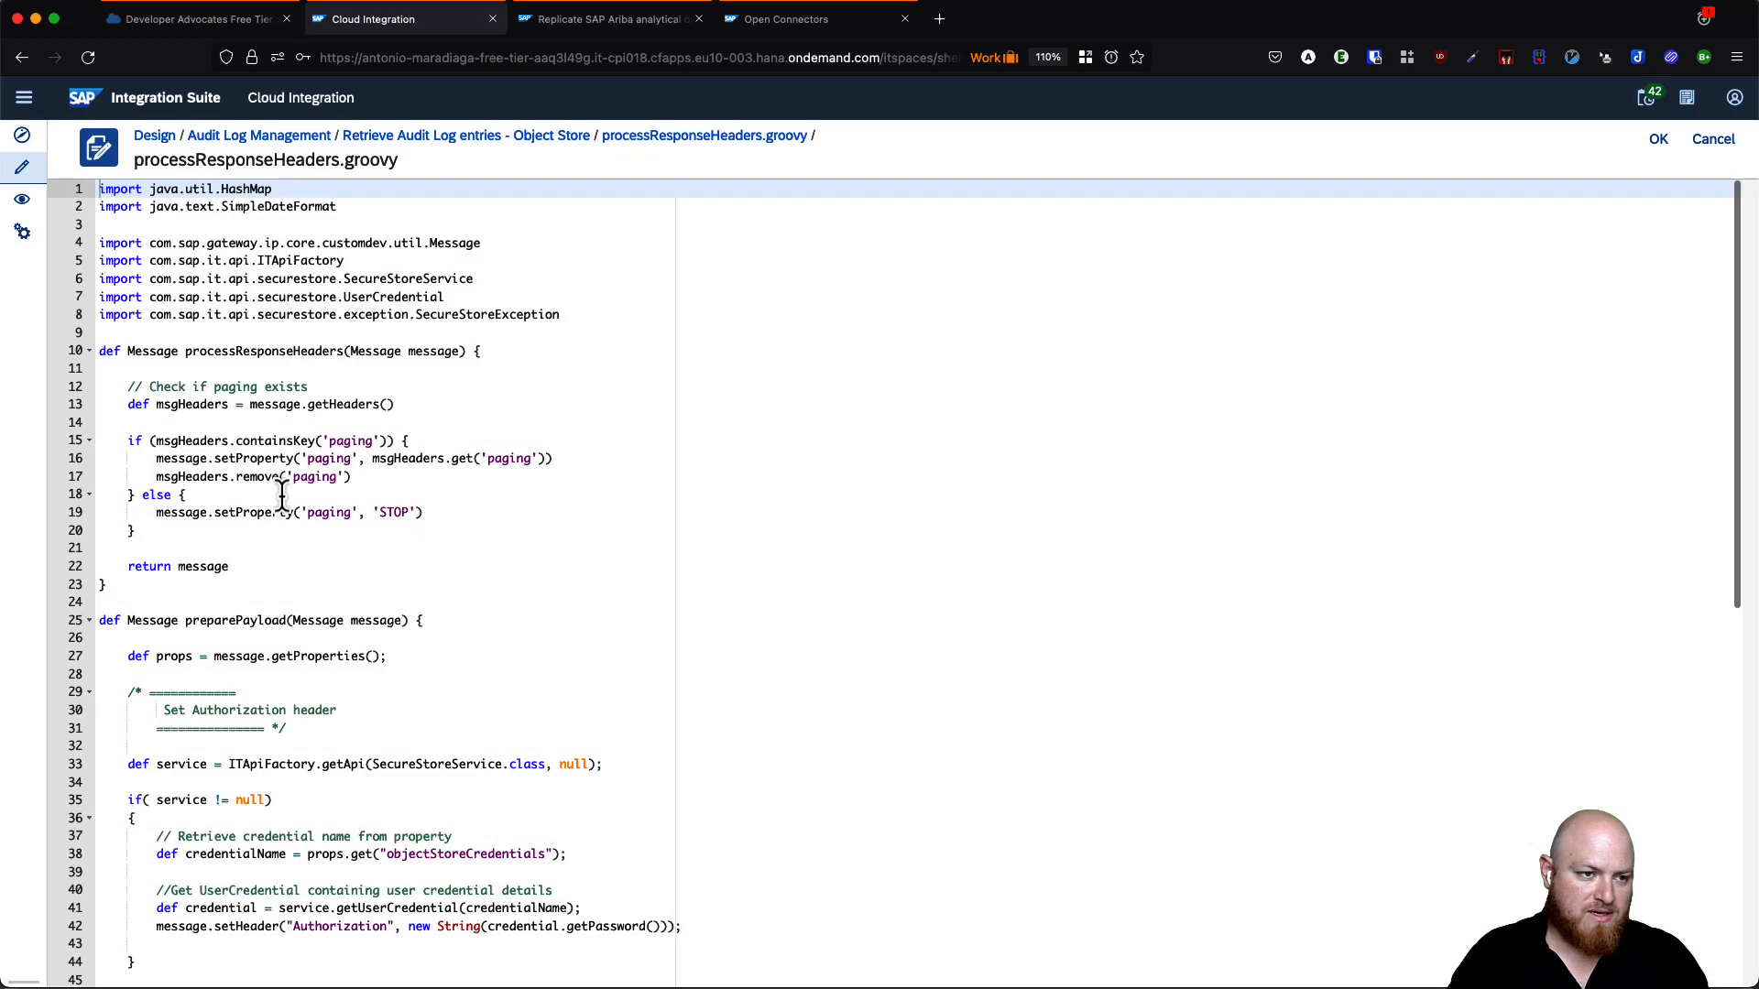
double_click(237, 622)
key("super+c")
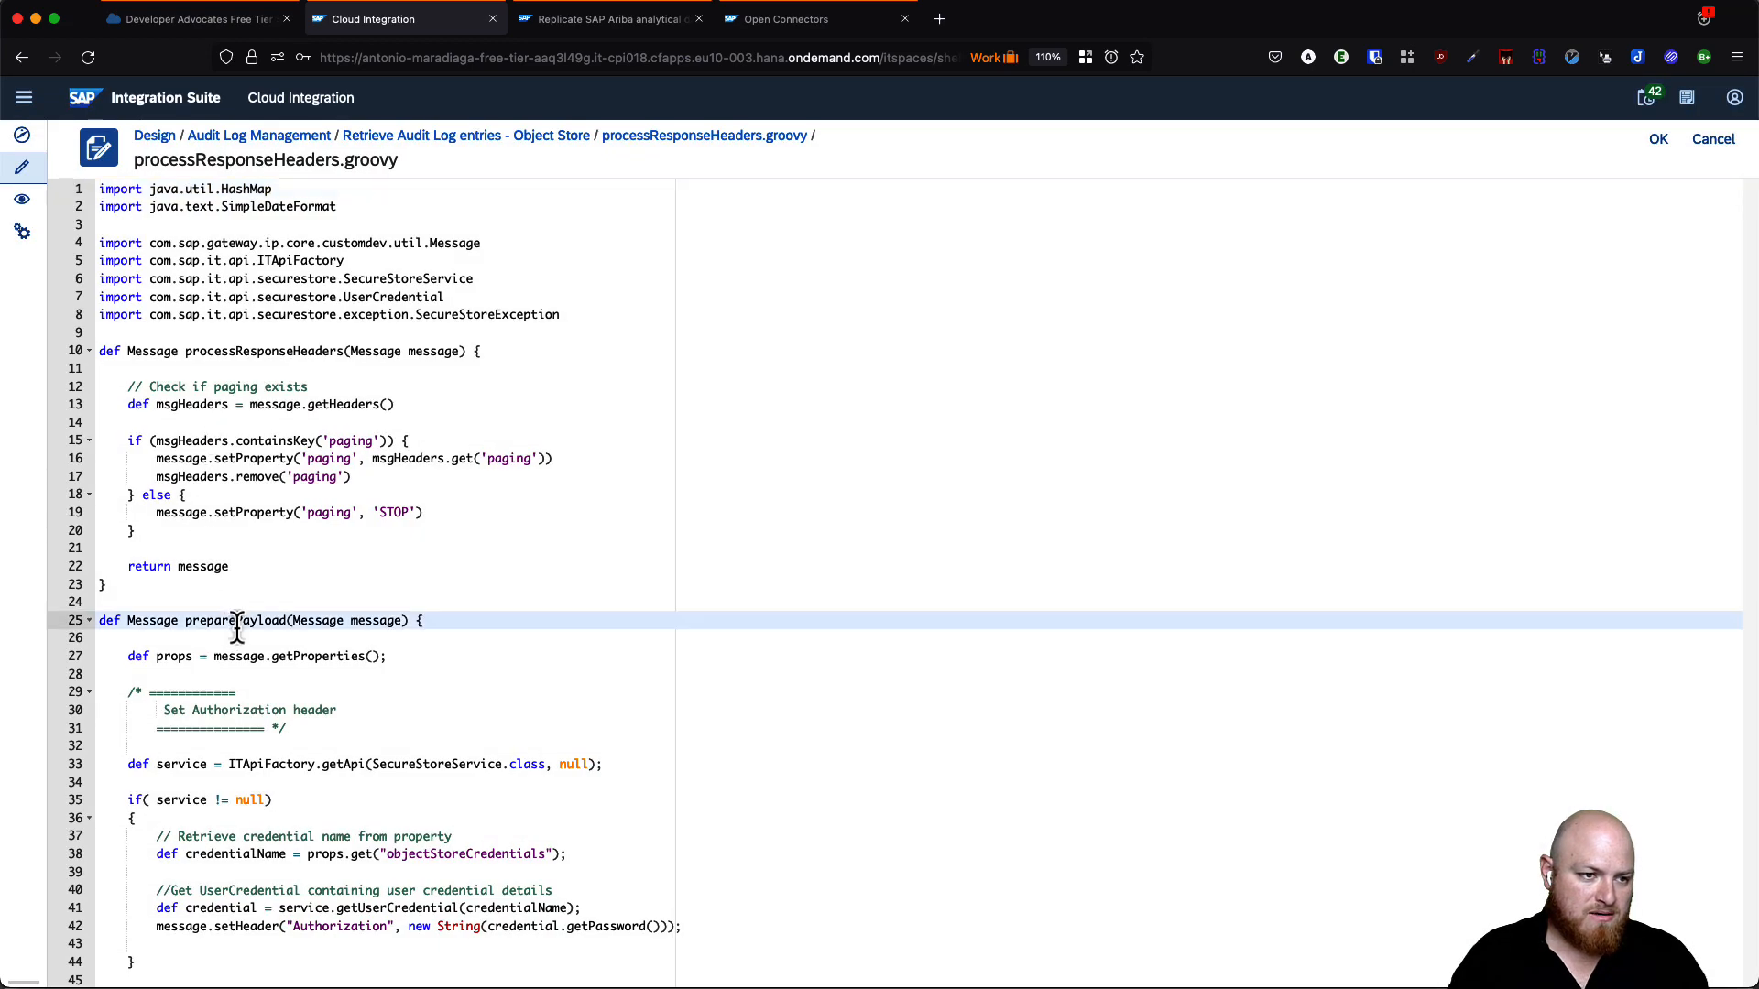
left_click(1709, 140)
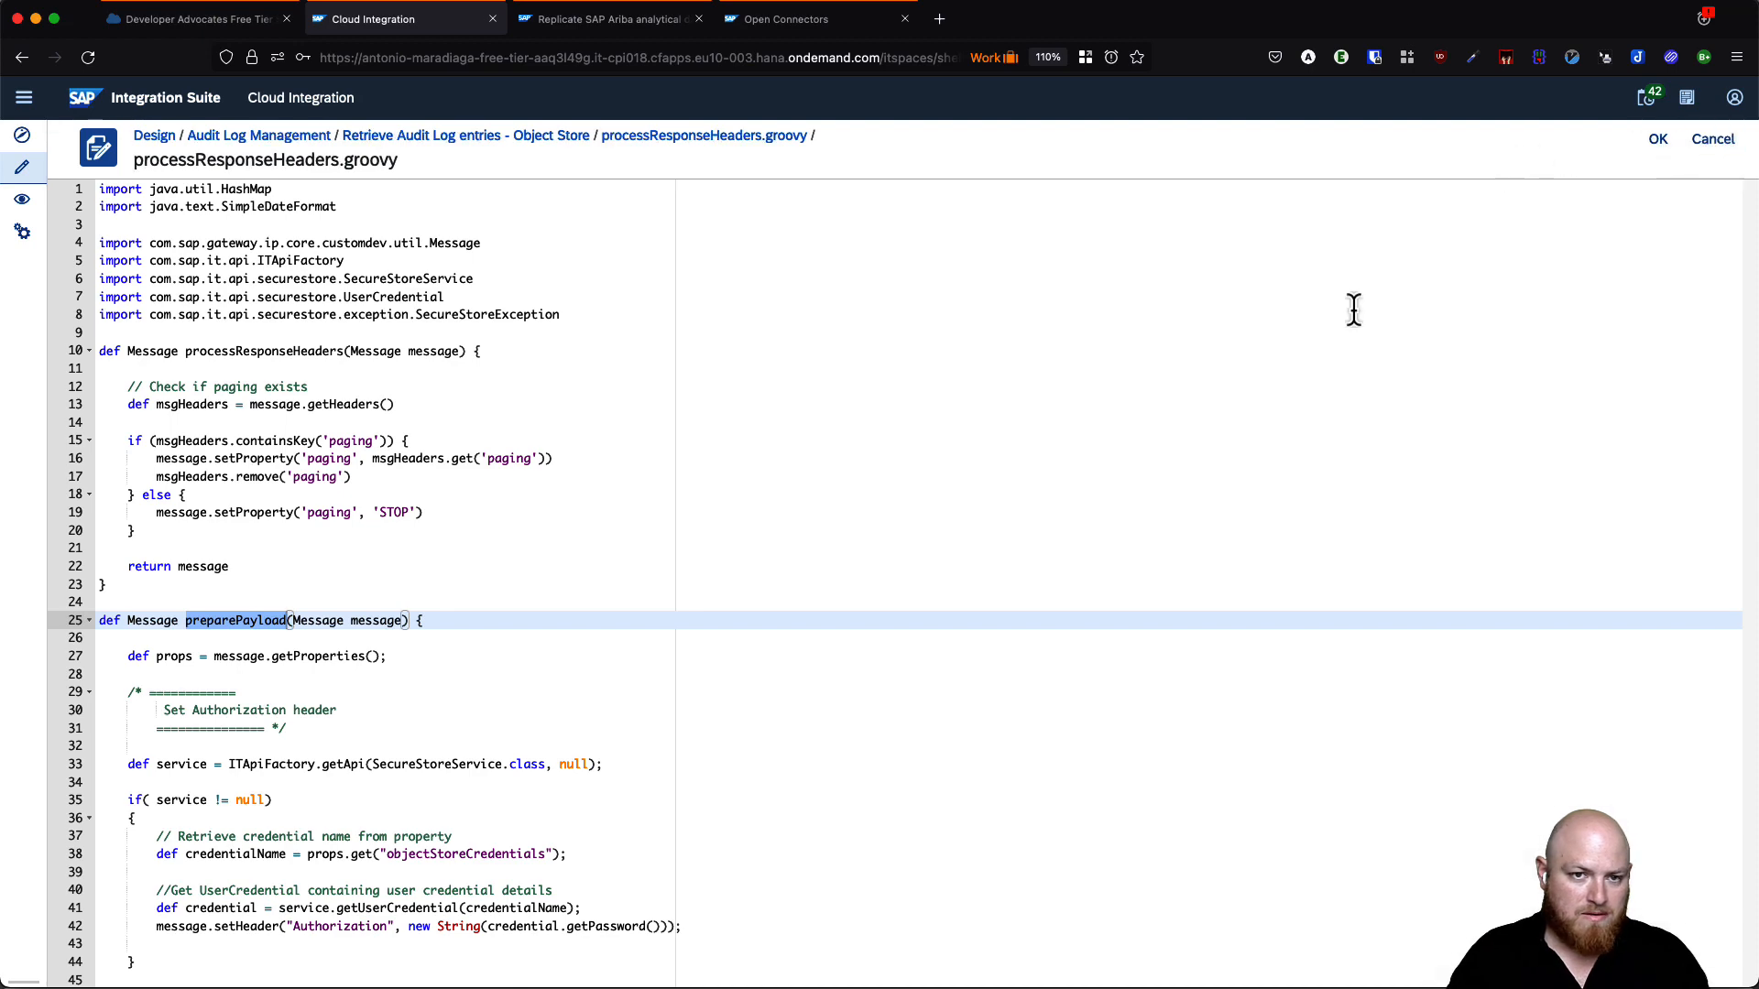
left_click(209, 772)
left_click(371, 868)
key("super+v")
left_click(1290, 689)
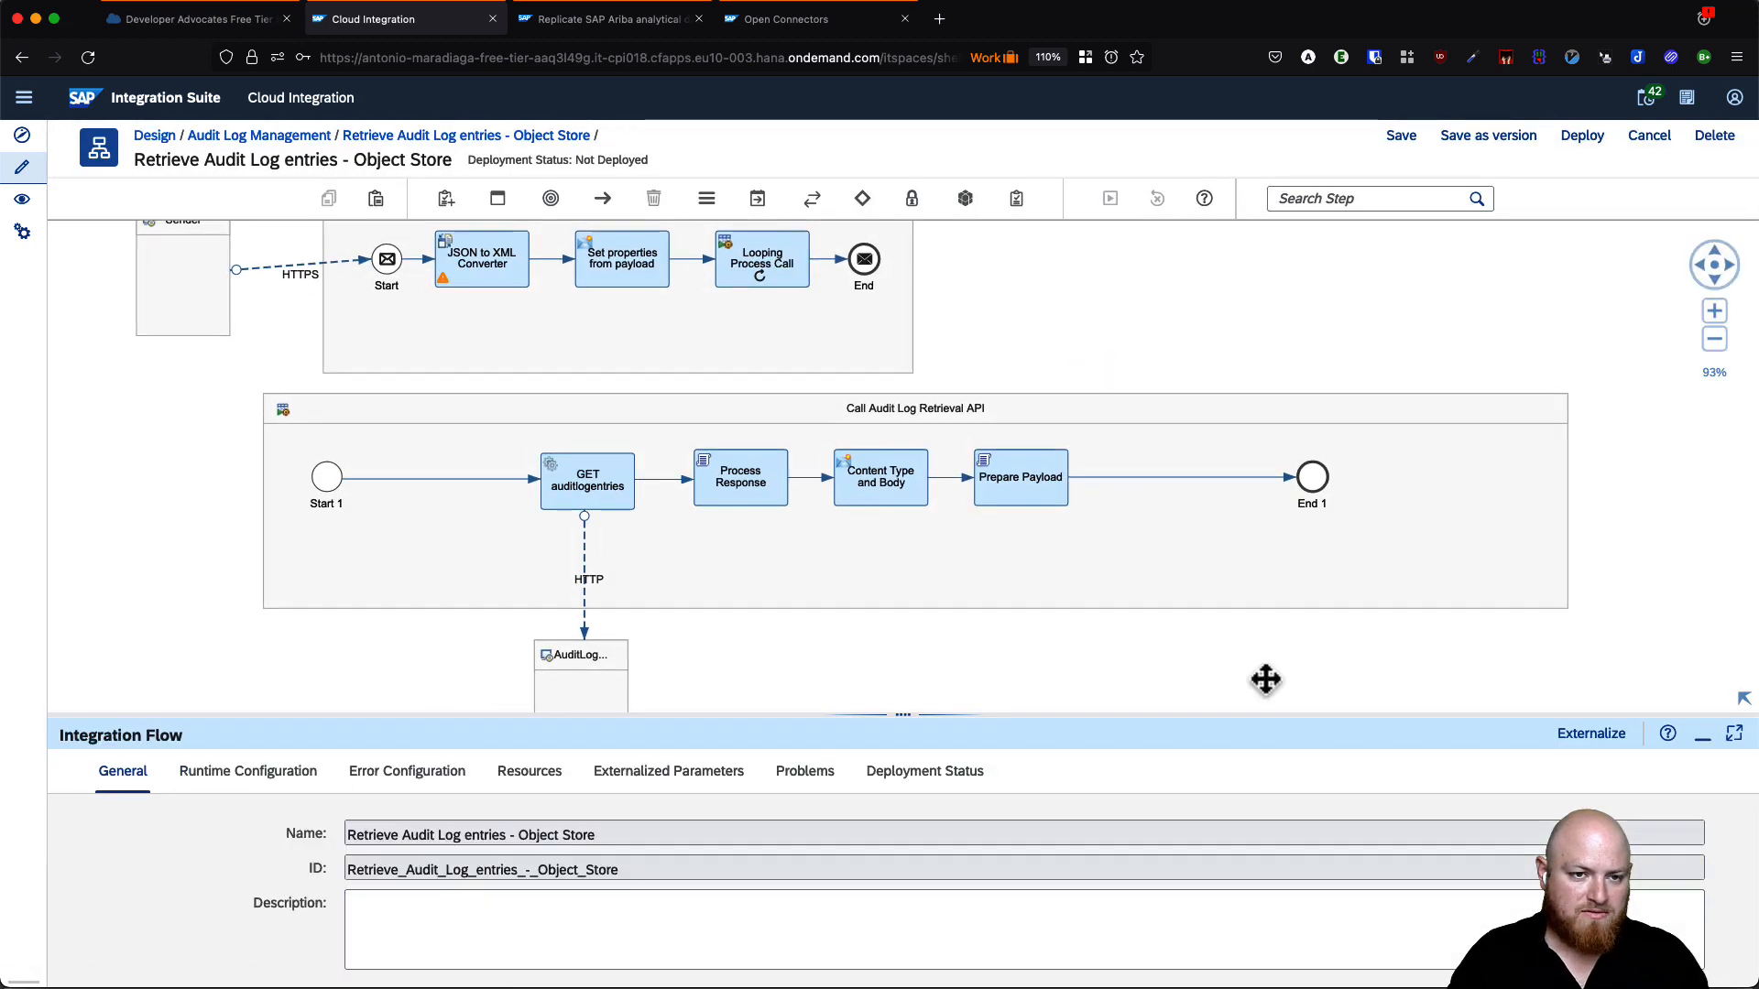
left_click(1046, 502)
- Insert a Request Reply step after Prepare Payload and select its default name
left_click(1090, 399)
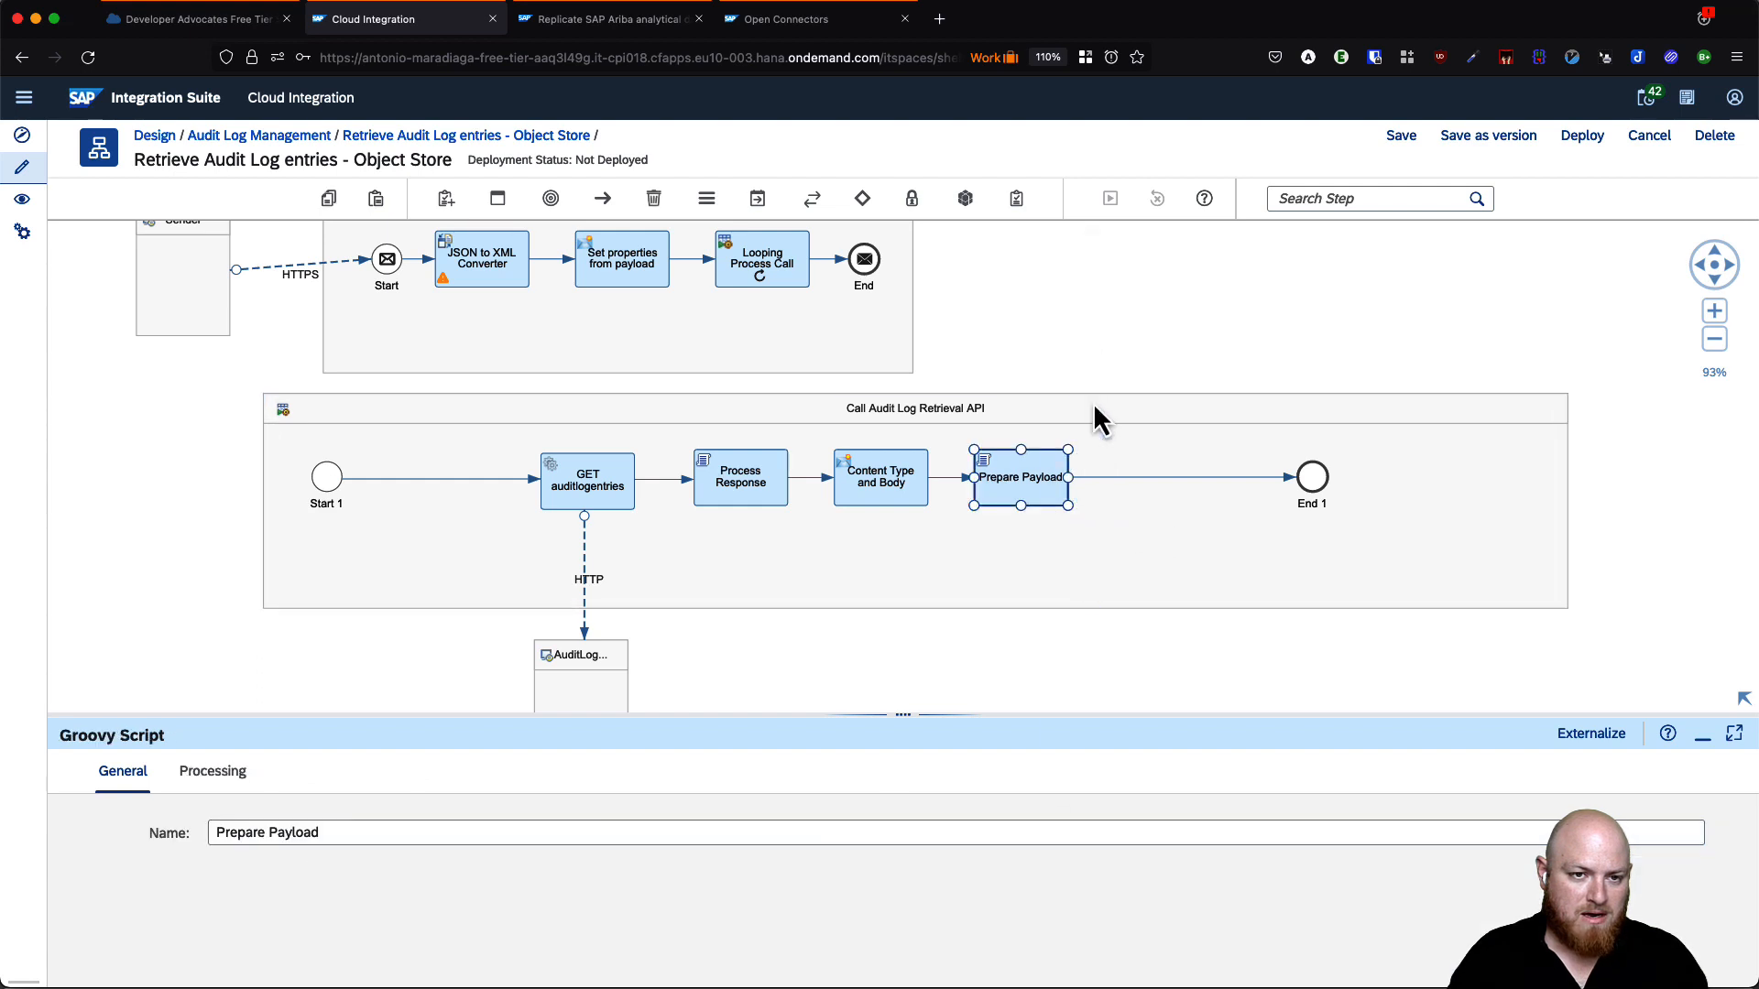
left_click(1136, 513)
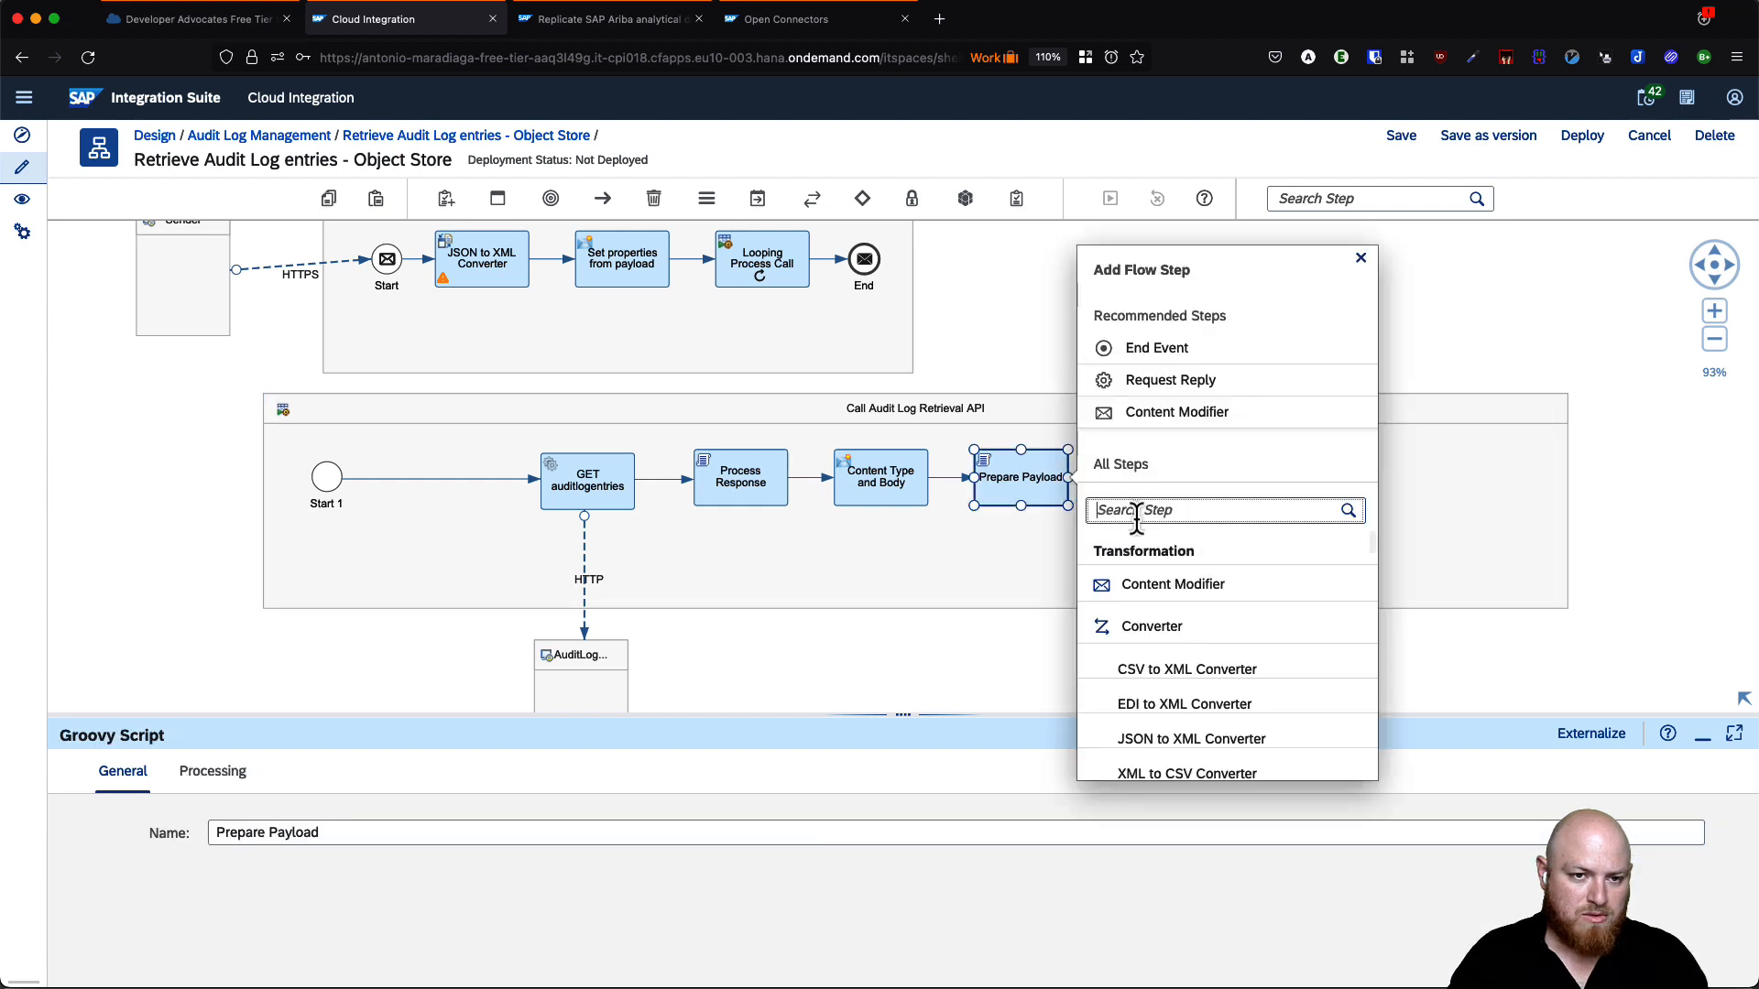
left_click(1170, 380)
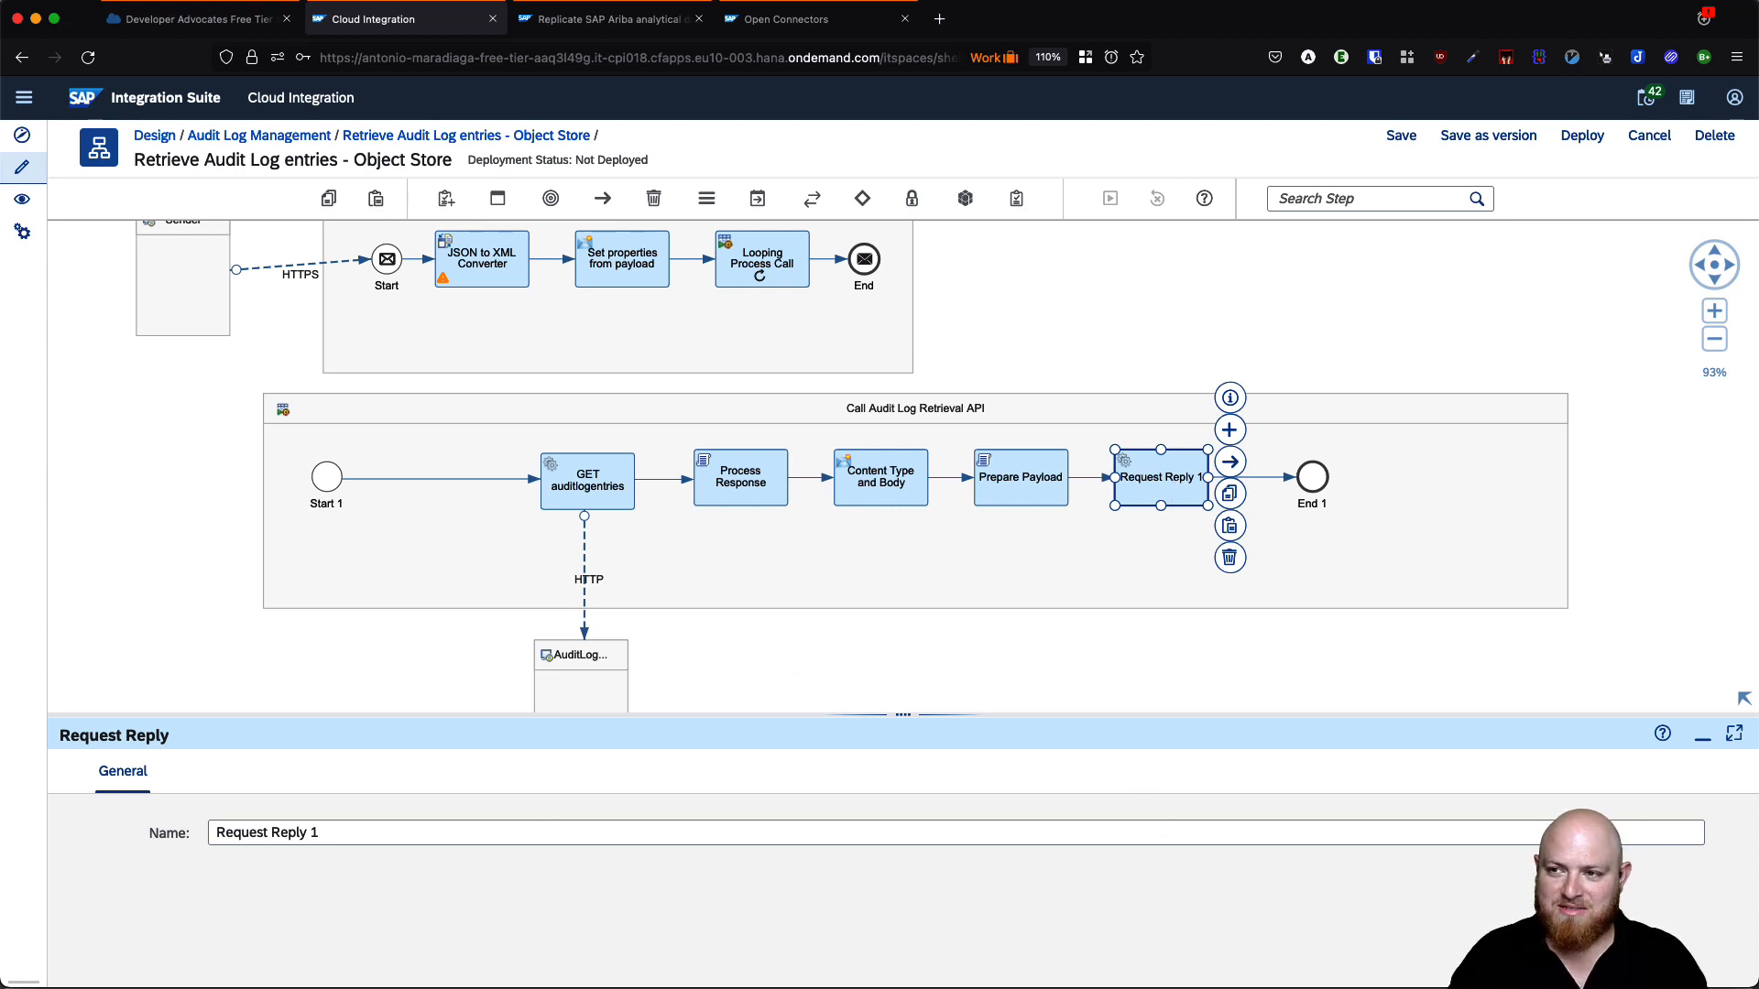
key("super+a")
- Name the Request Reply step 'POST files'
type("POST files")
left_click(1004, 784)
left_click(1123, 682)
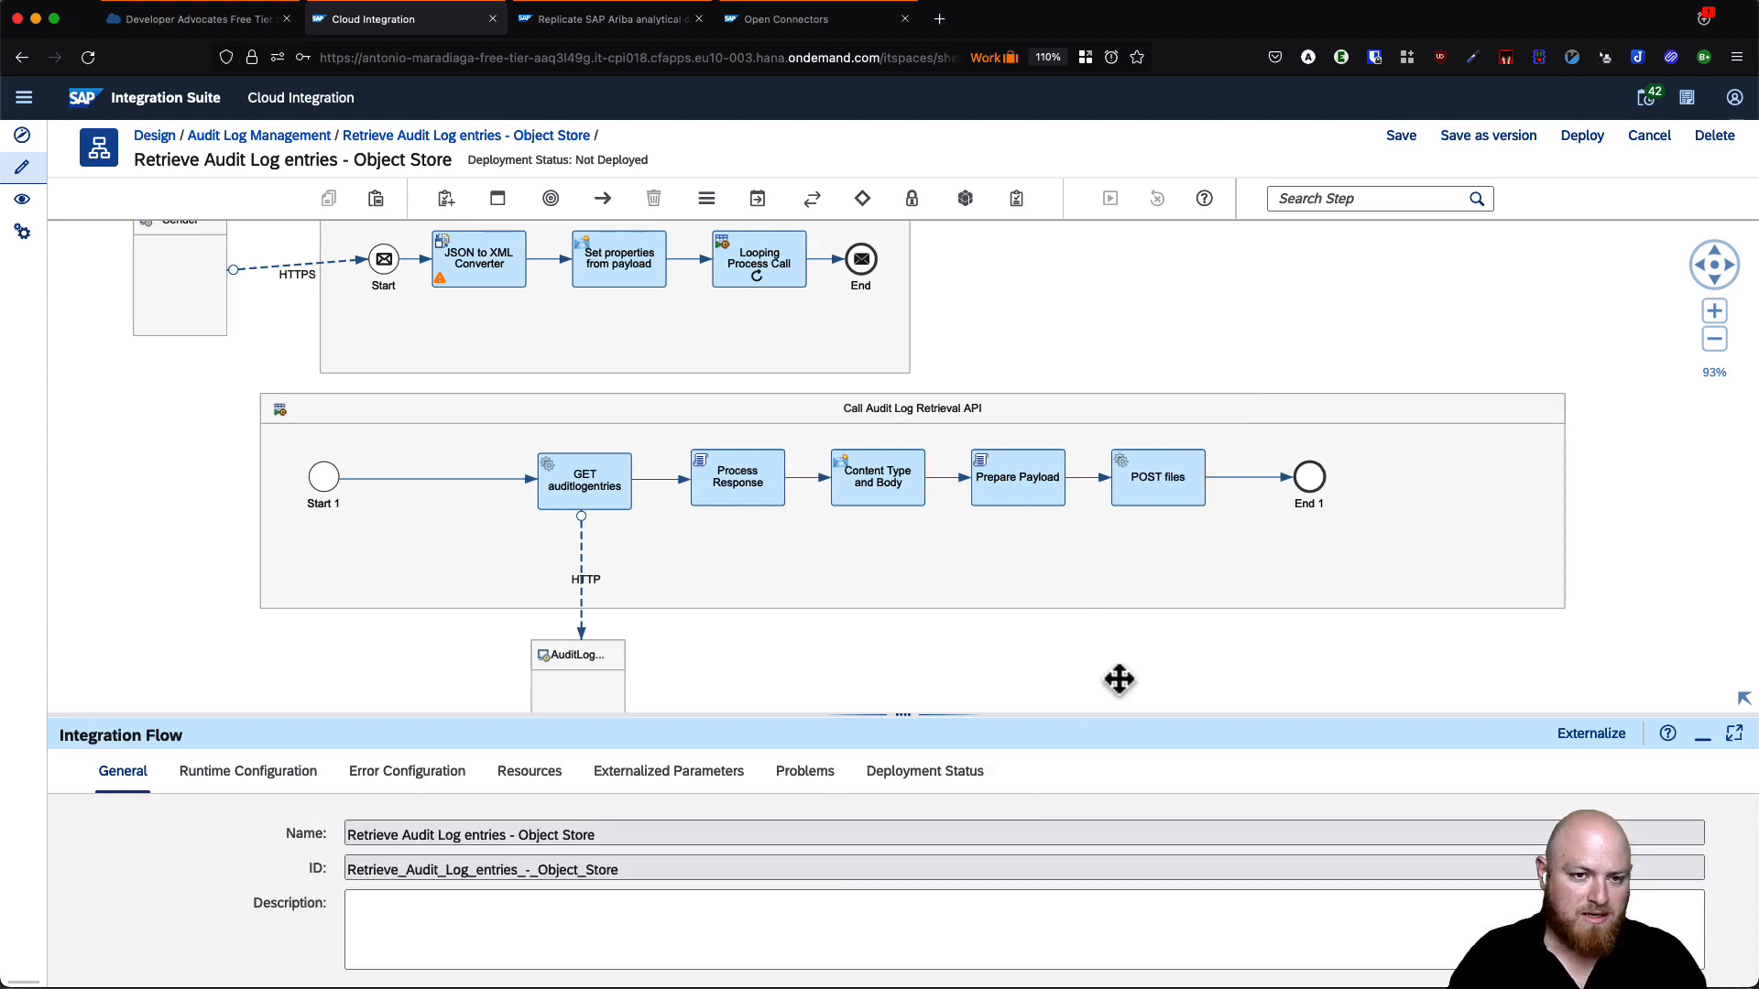
left_click(1159, 481)
- Add a receiver named OC_AWSS3 below the POST files step
left_click(447, 205)
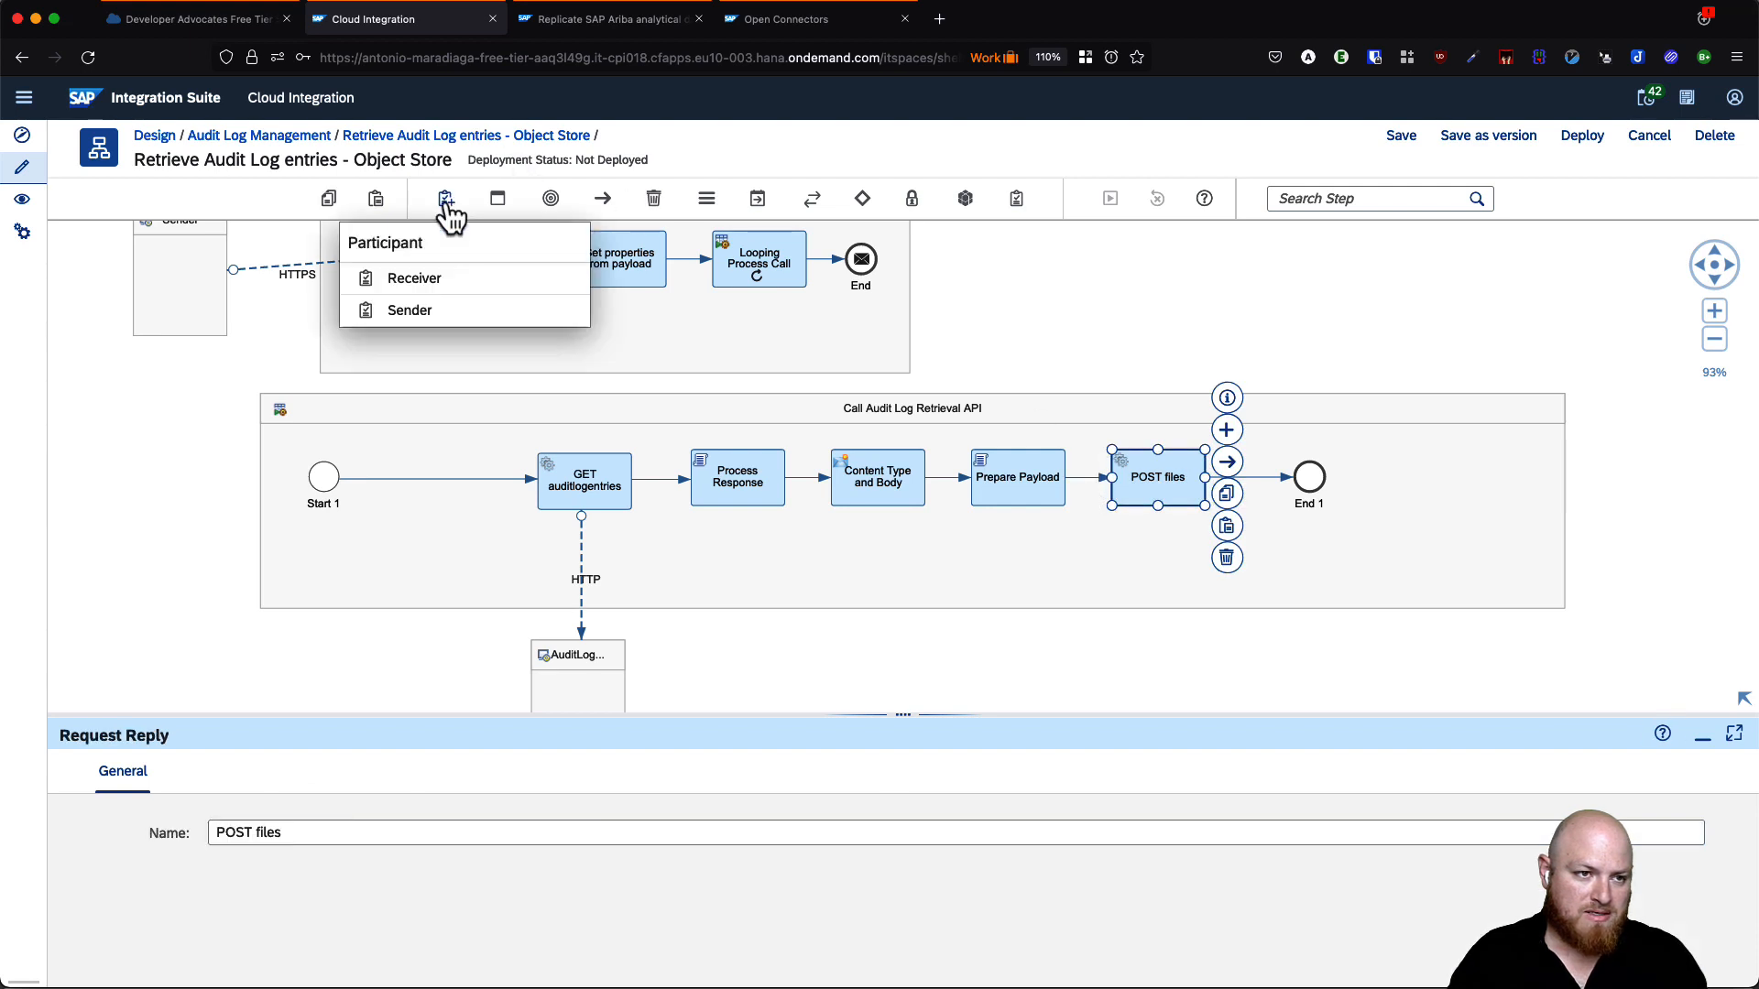
left_click(420, 280)
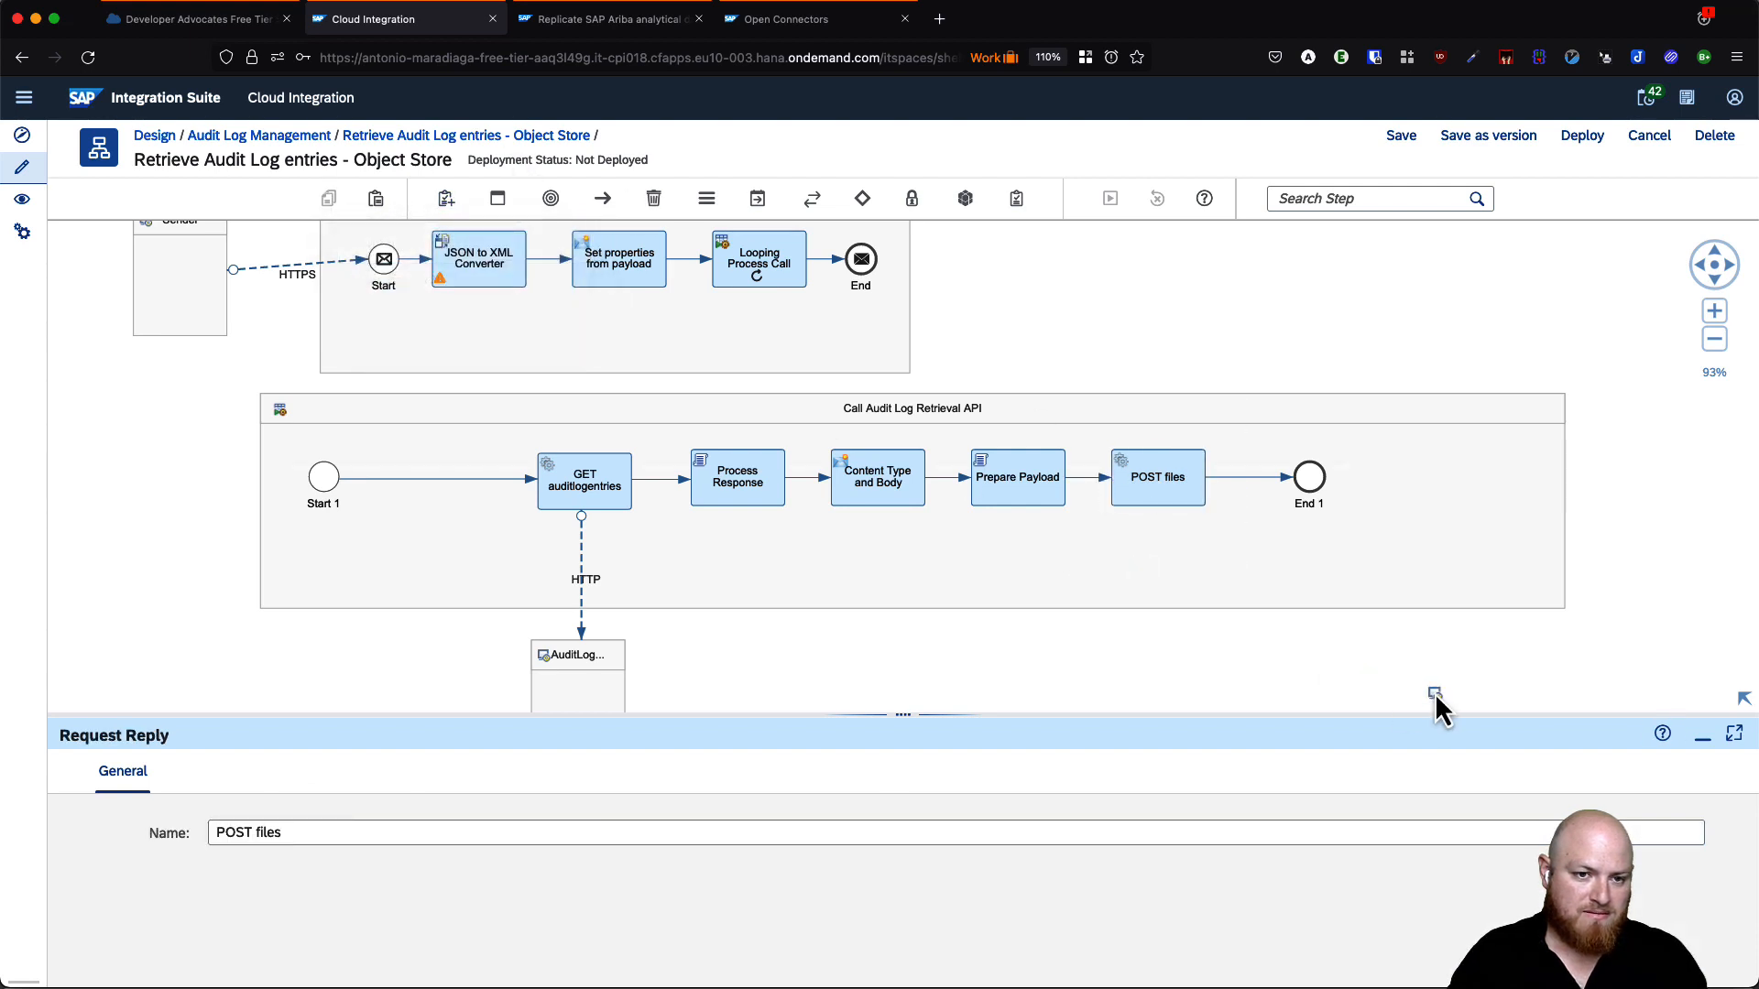
left_click(1141, 671)
left_click_drag(1162, 619, 1157, 623)
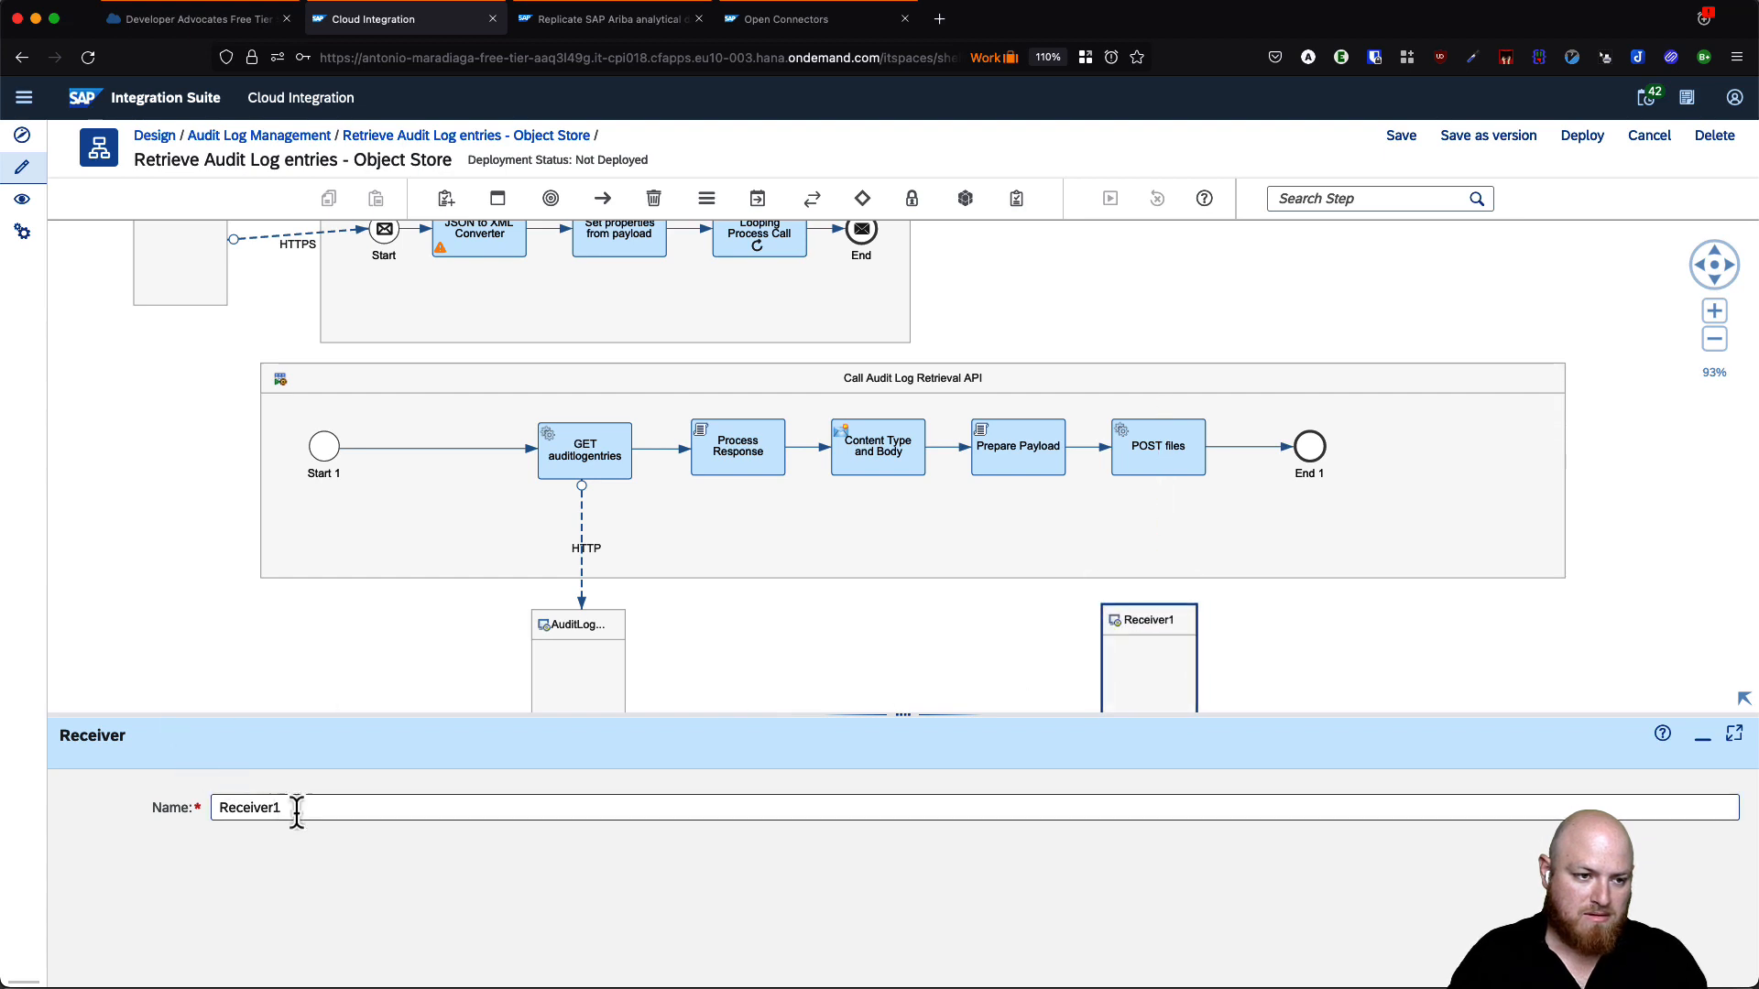
left_click_drag(296, 811, 35, 788)
type("OC_AWSS3")
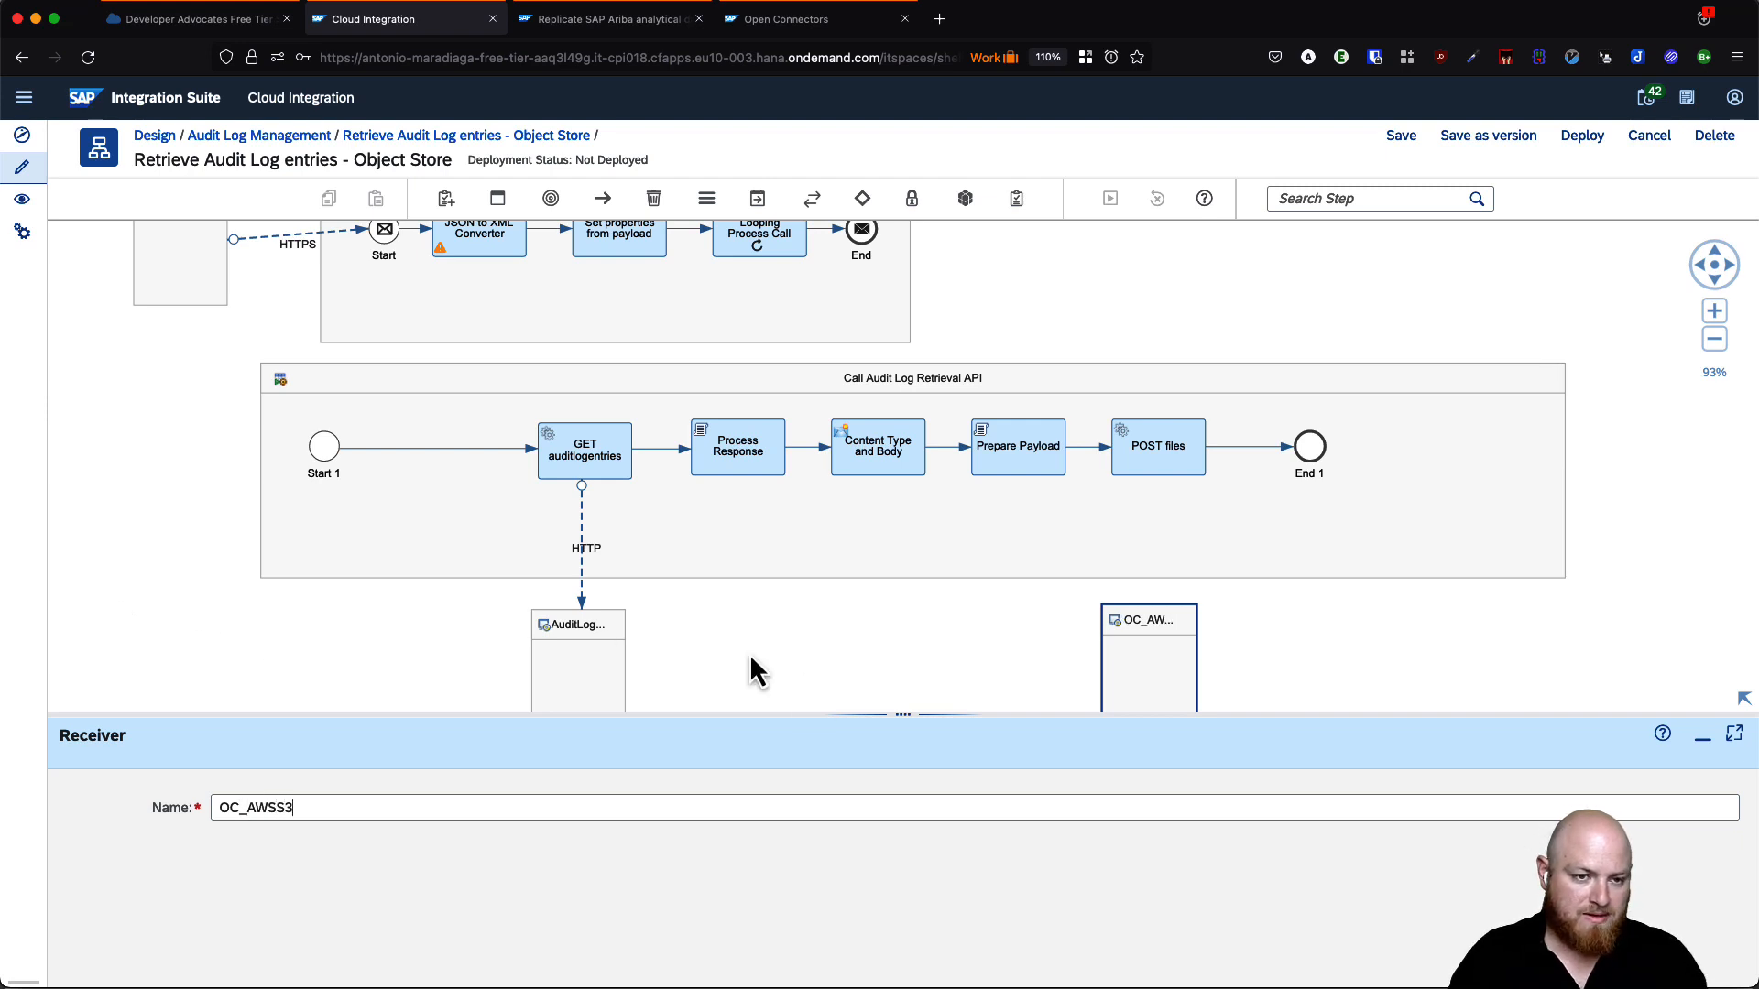
left_click(857, 680)
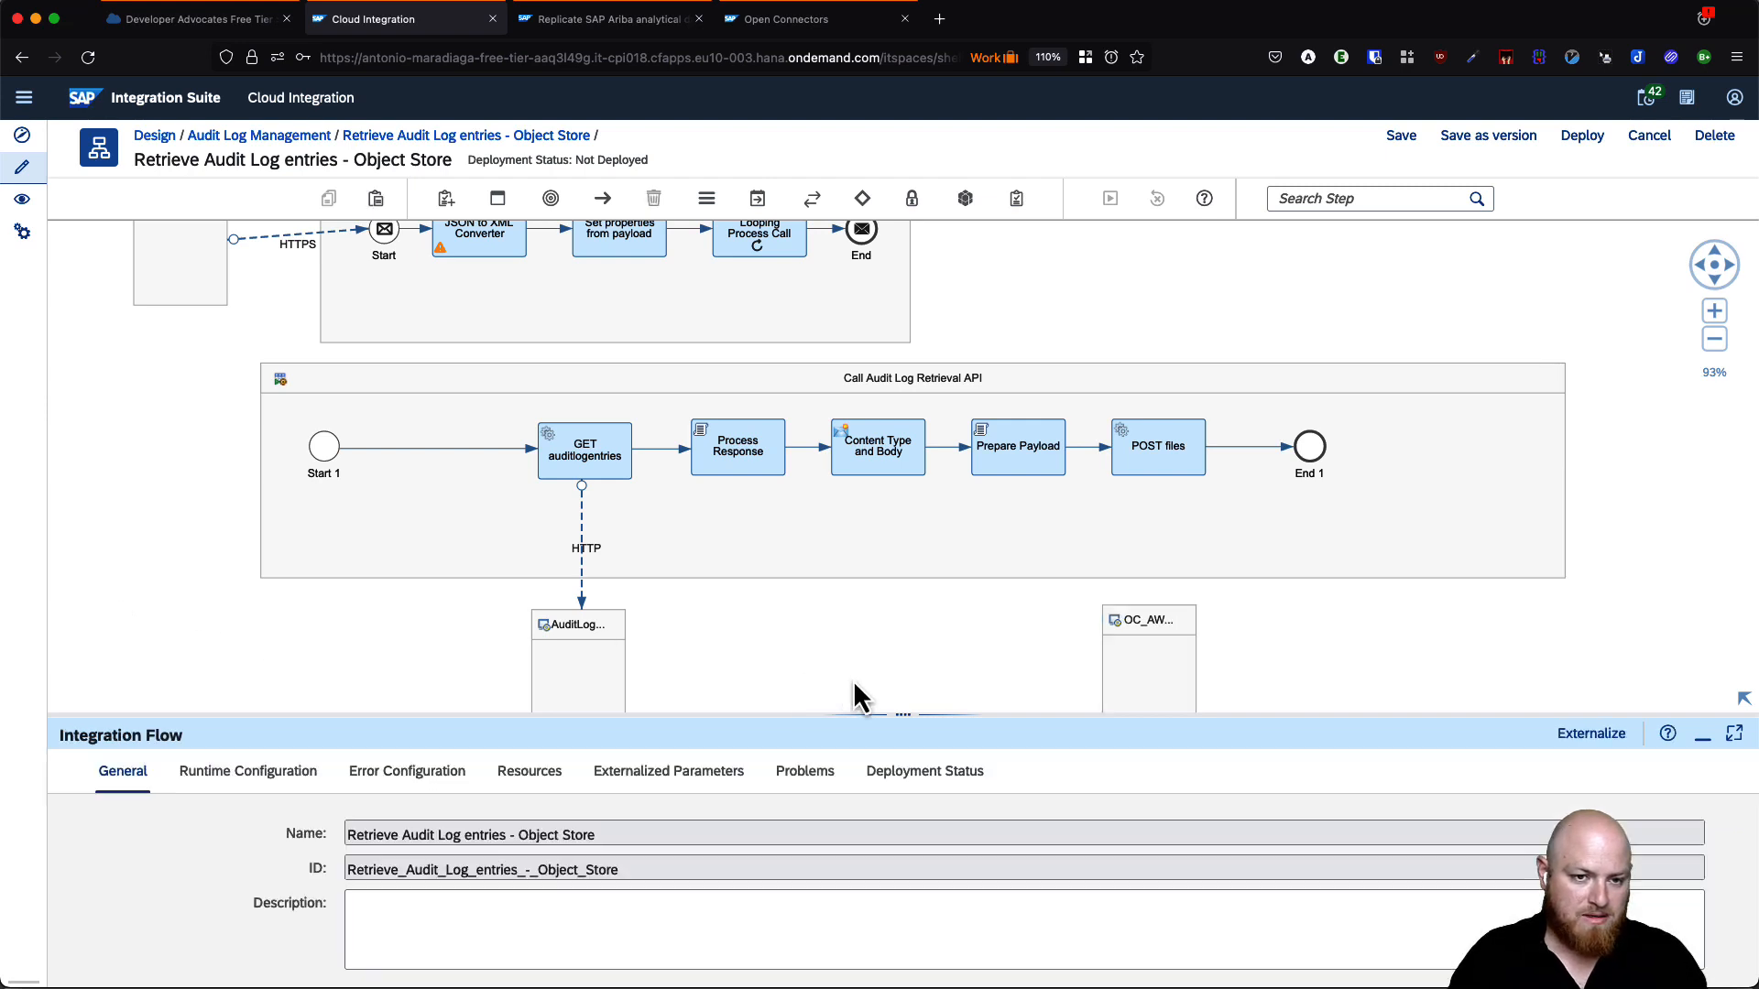
- Connect POST files to OC_AWSS3 with an HTTP channel and show its connection settings
left_click(1146, 455)
left_click_drag(1224, 441, 1162, 630)
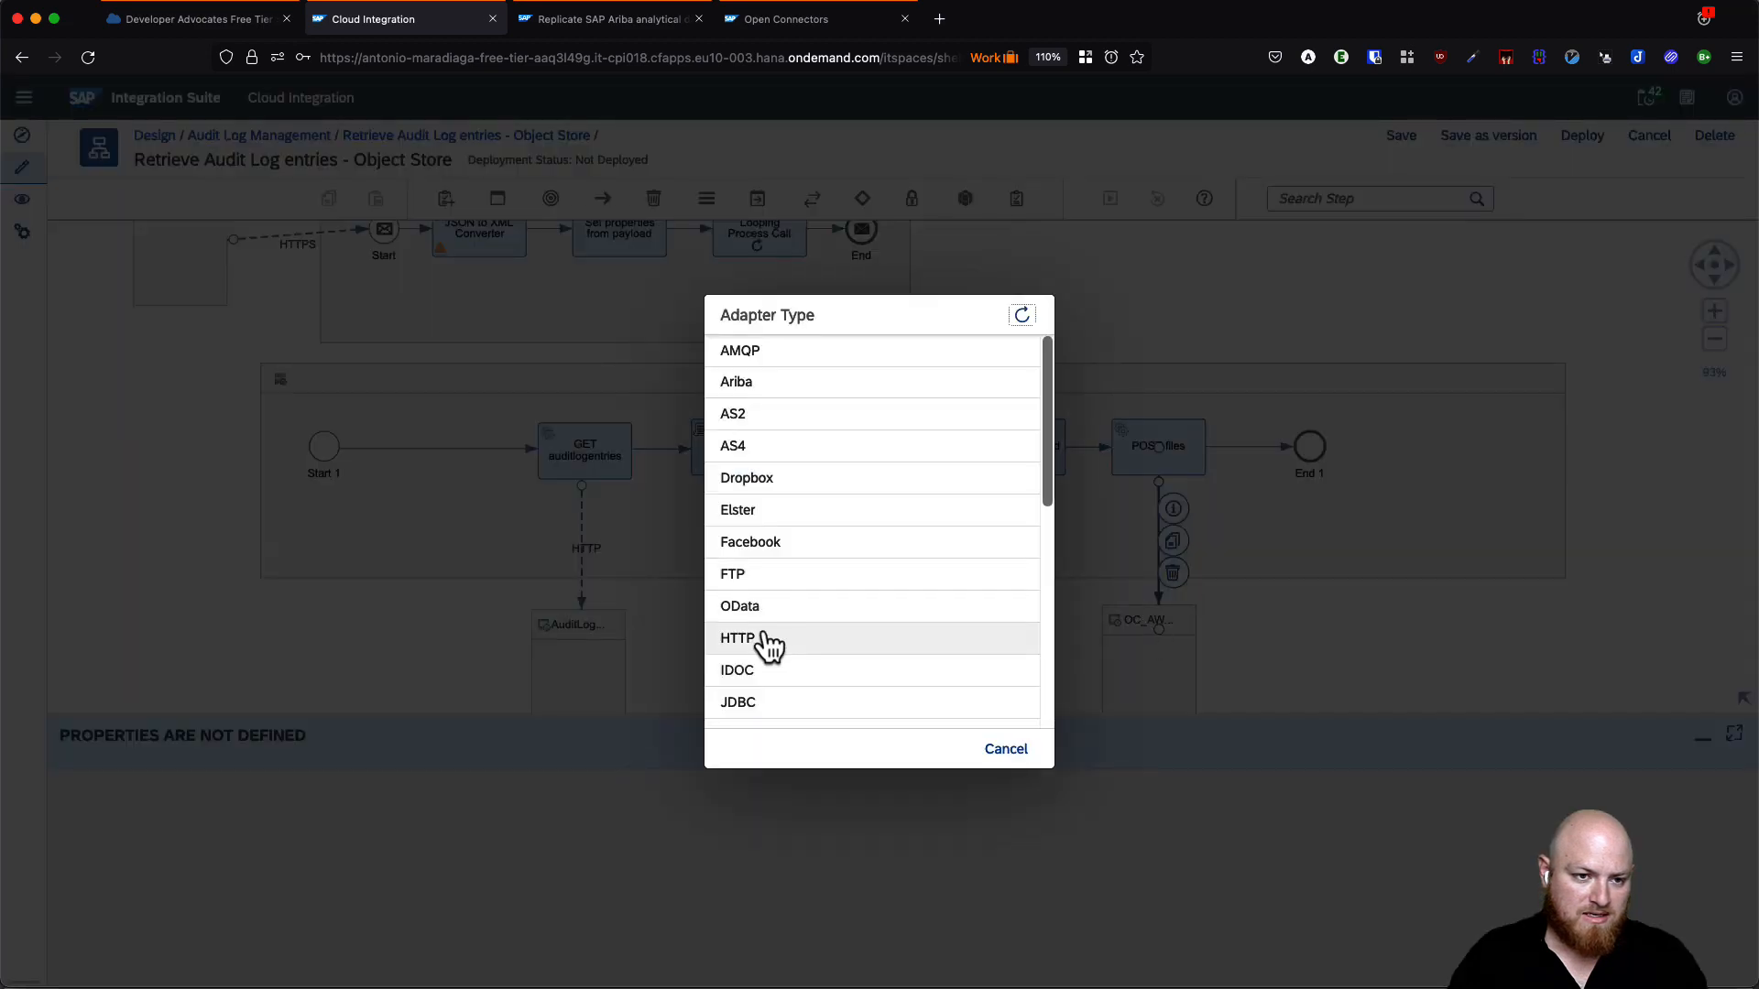
left_click(764, 644)
left_click(945, 649)
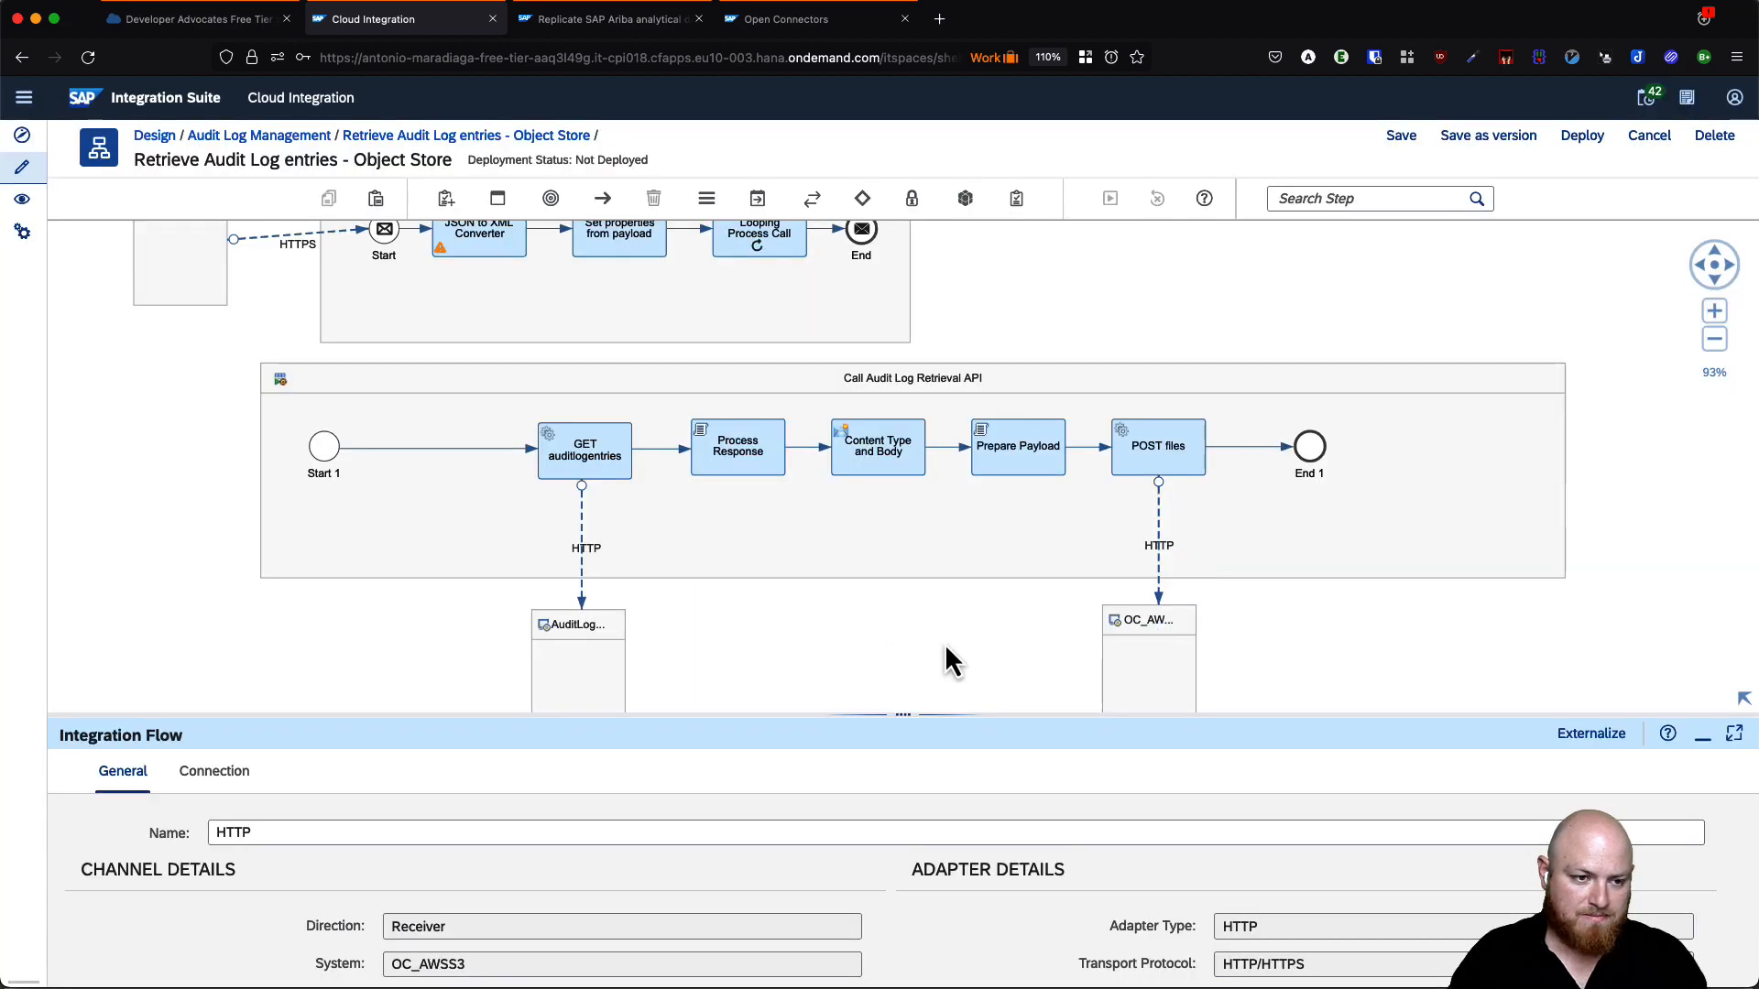
left_click(1157, 556)
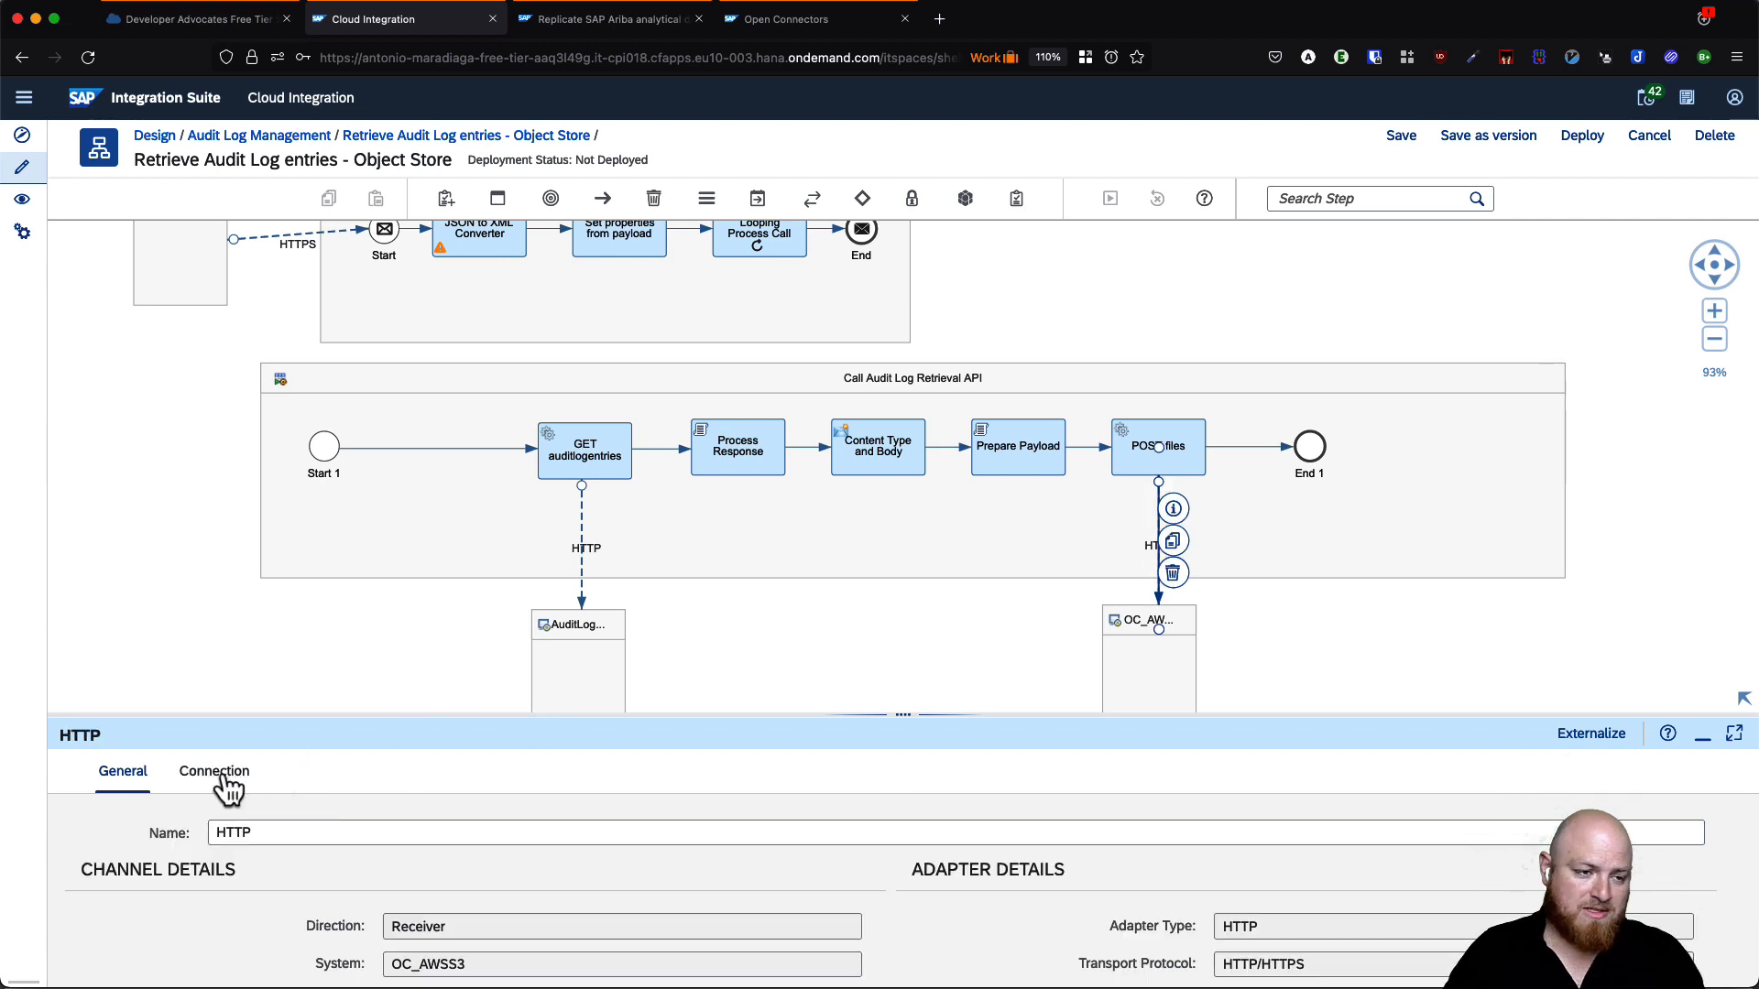
left_click(216, 774)
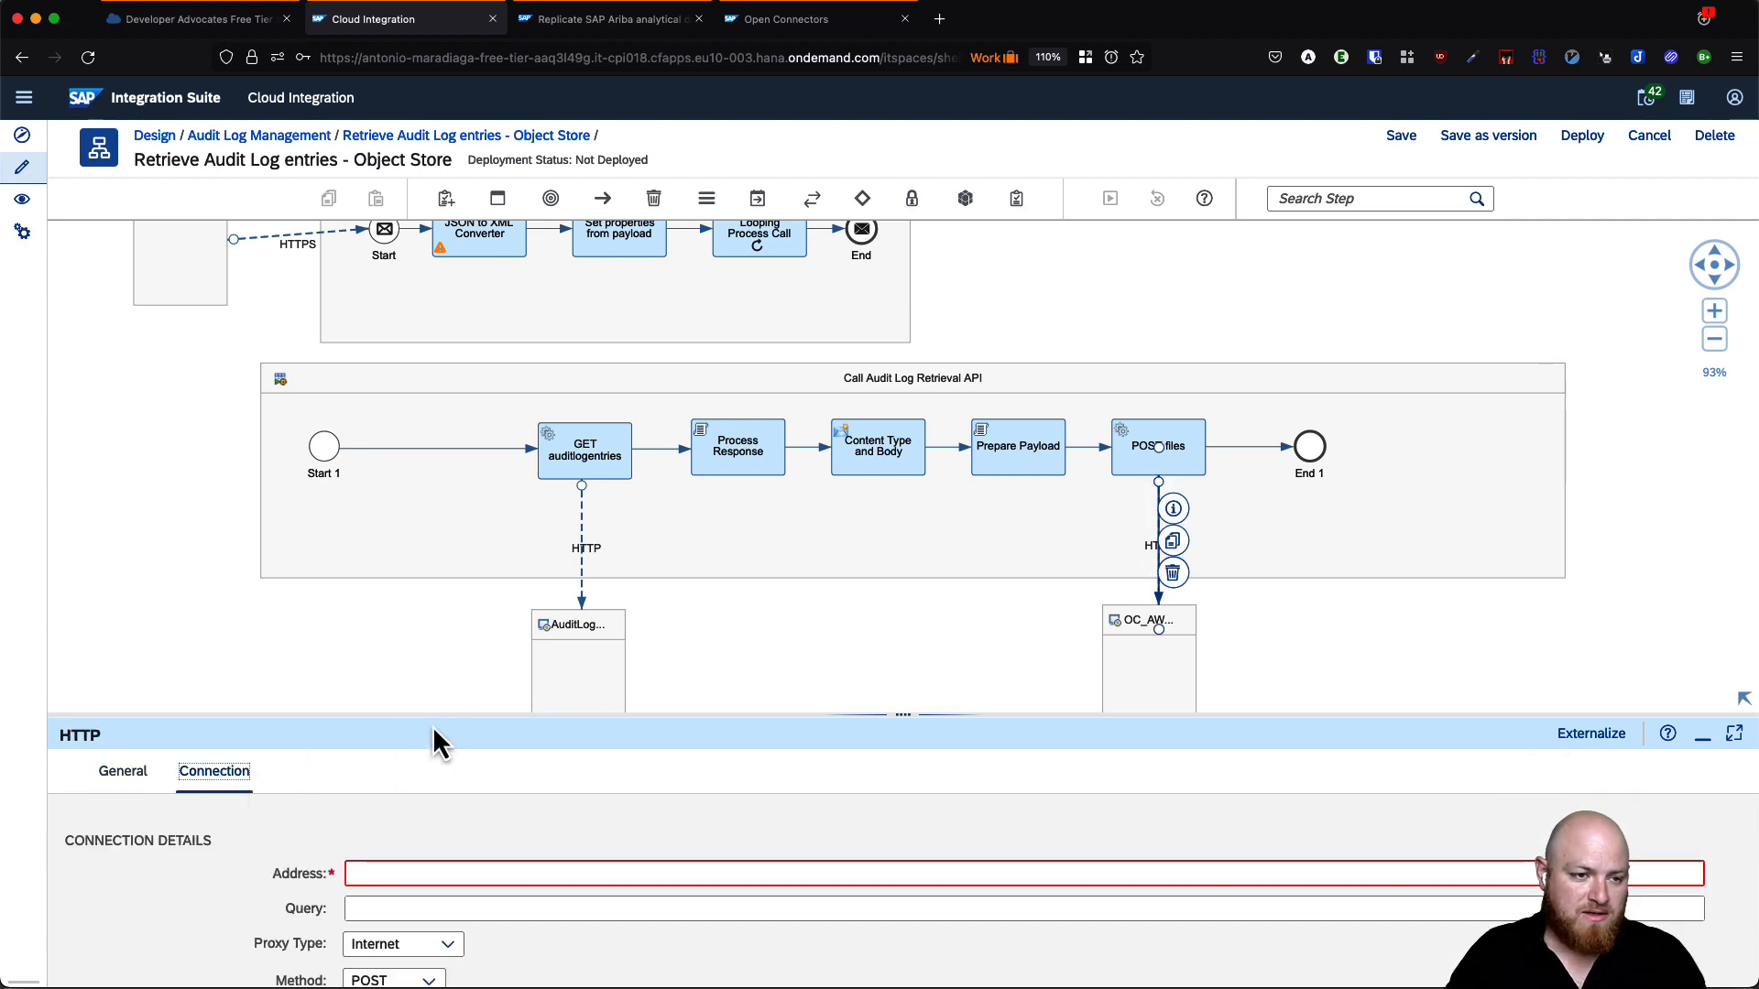
scroll(555, 846, "down", 1)
scroll(554, 851, "up", 1)
left_click_drag(899, 718, 882, 634)
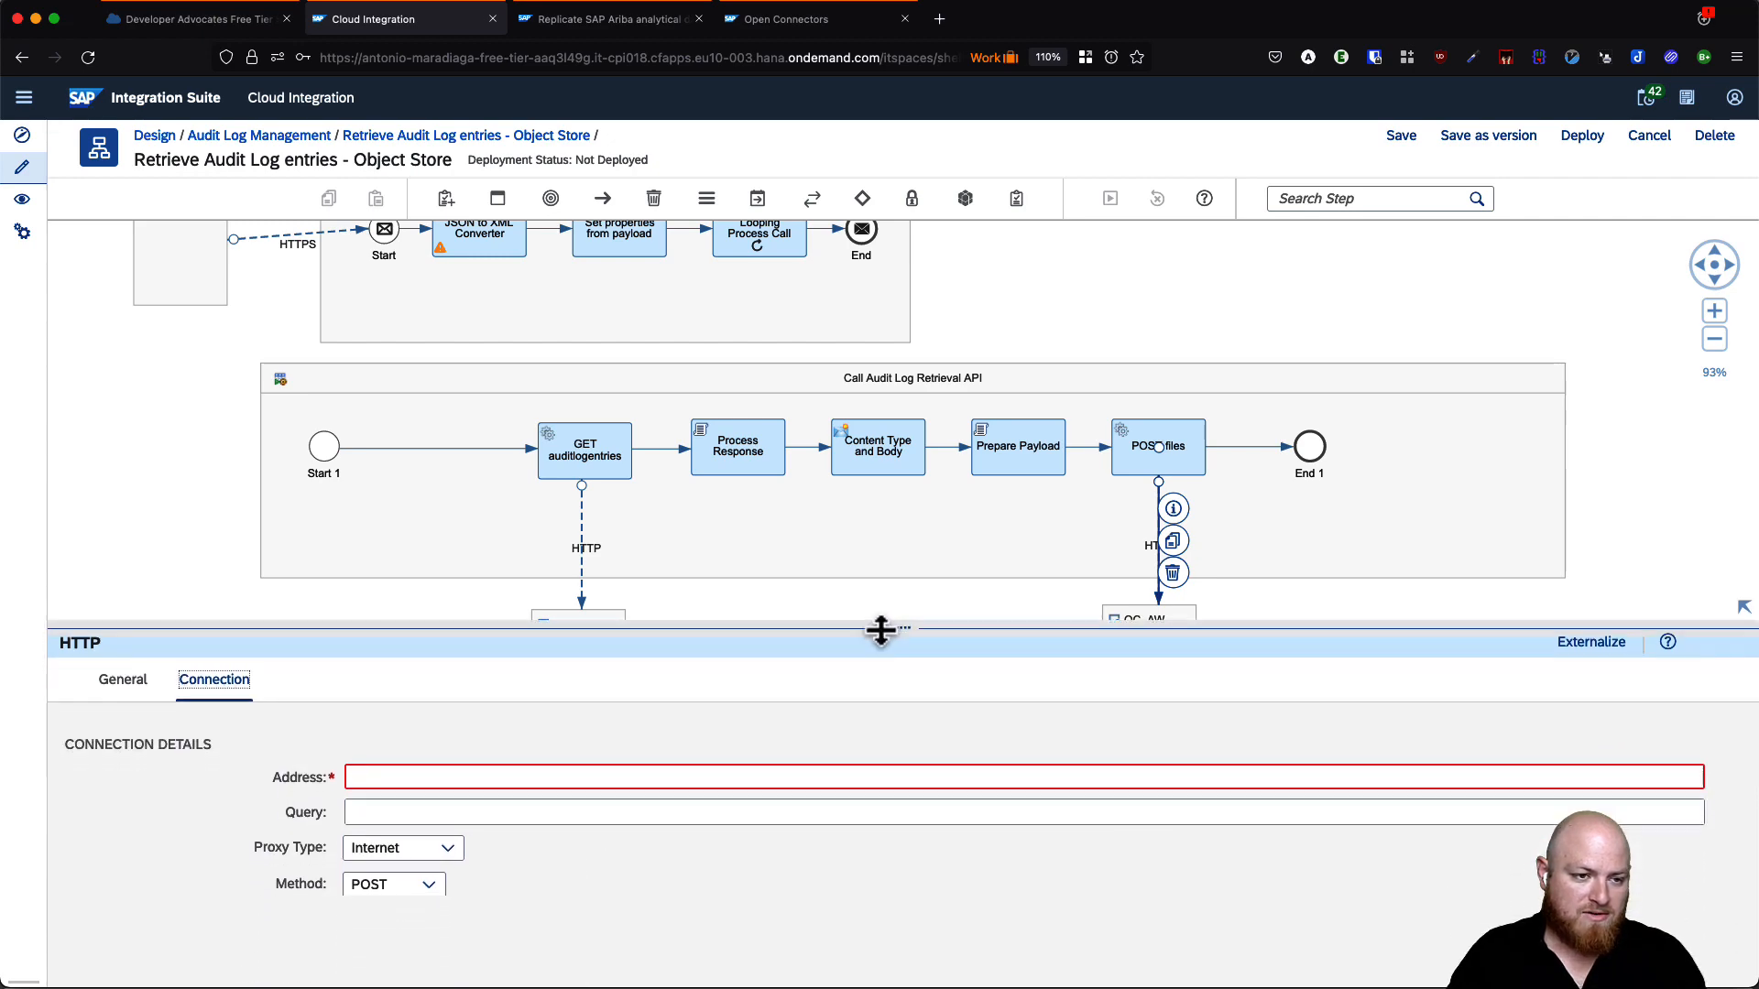
- Copy the /files endpoint URL from the Open Connectors POST /files curl example
left_click(778, 25)
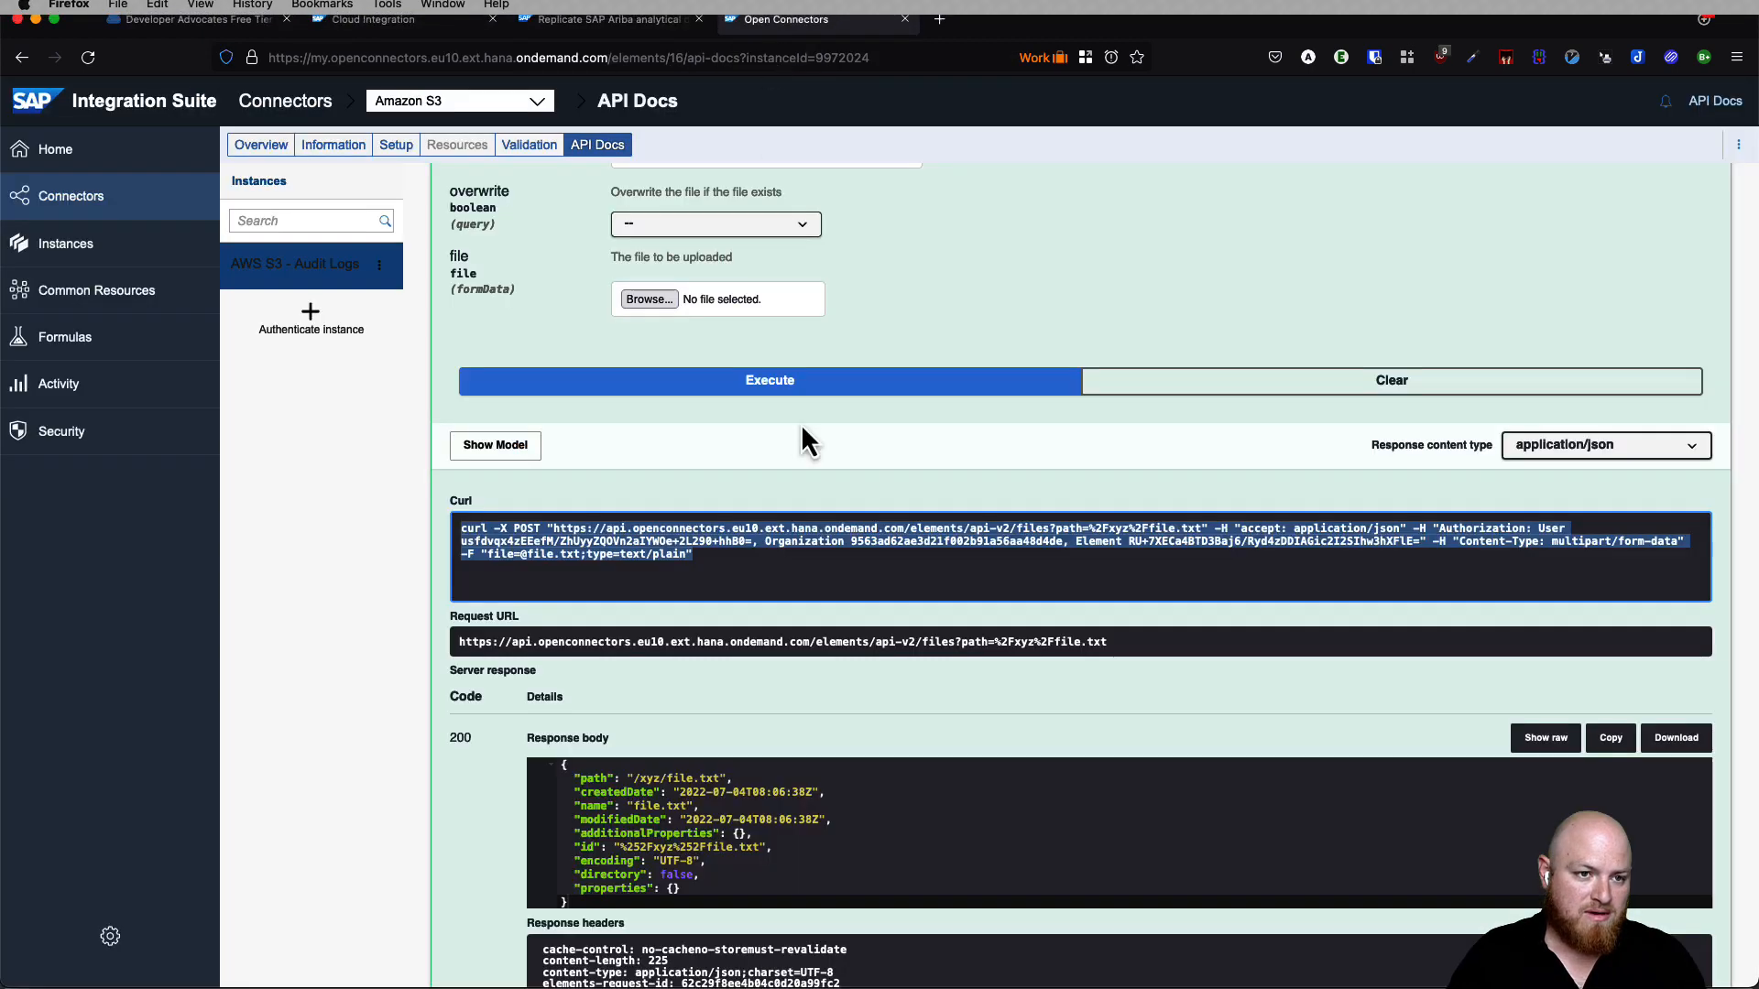
left_click(824, 557)
scroll(925, 568, "up", 10)
scroll(712, 558, "up", 2)
scroll(655, 513, "down", 1)
scroll(657, 529, "down", 10)
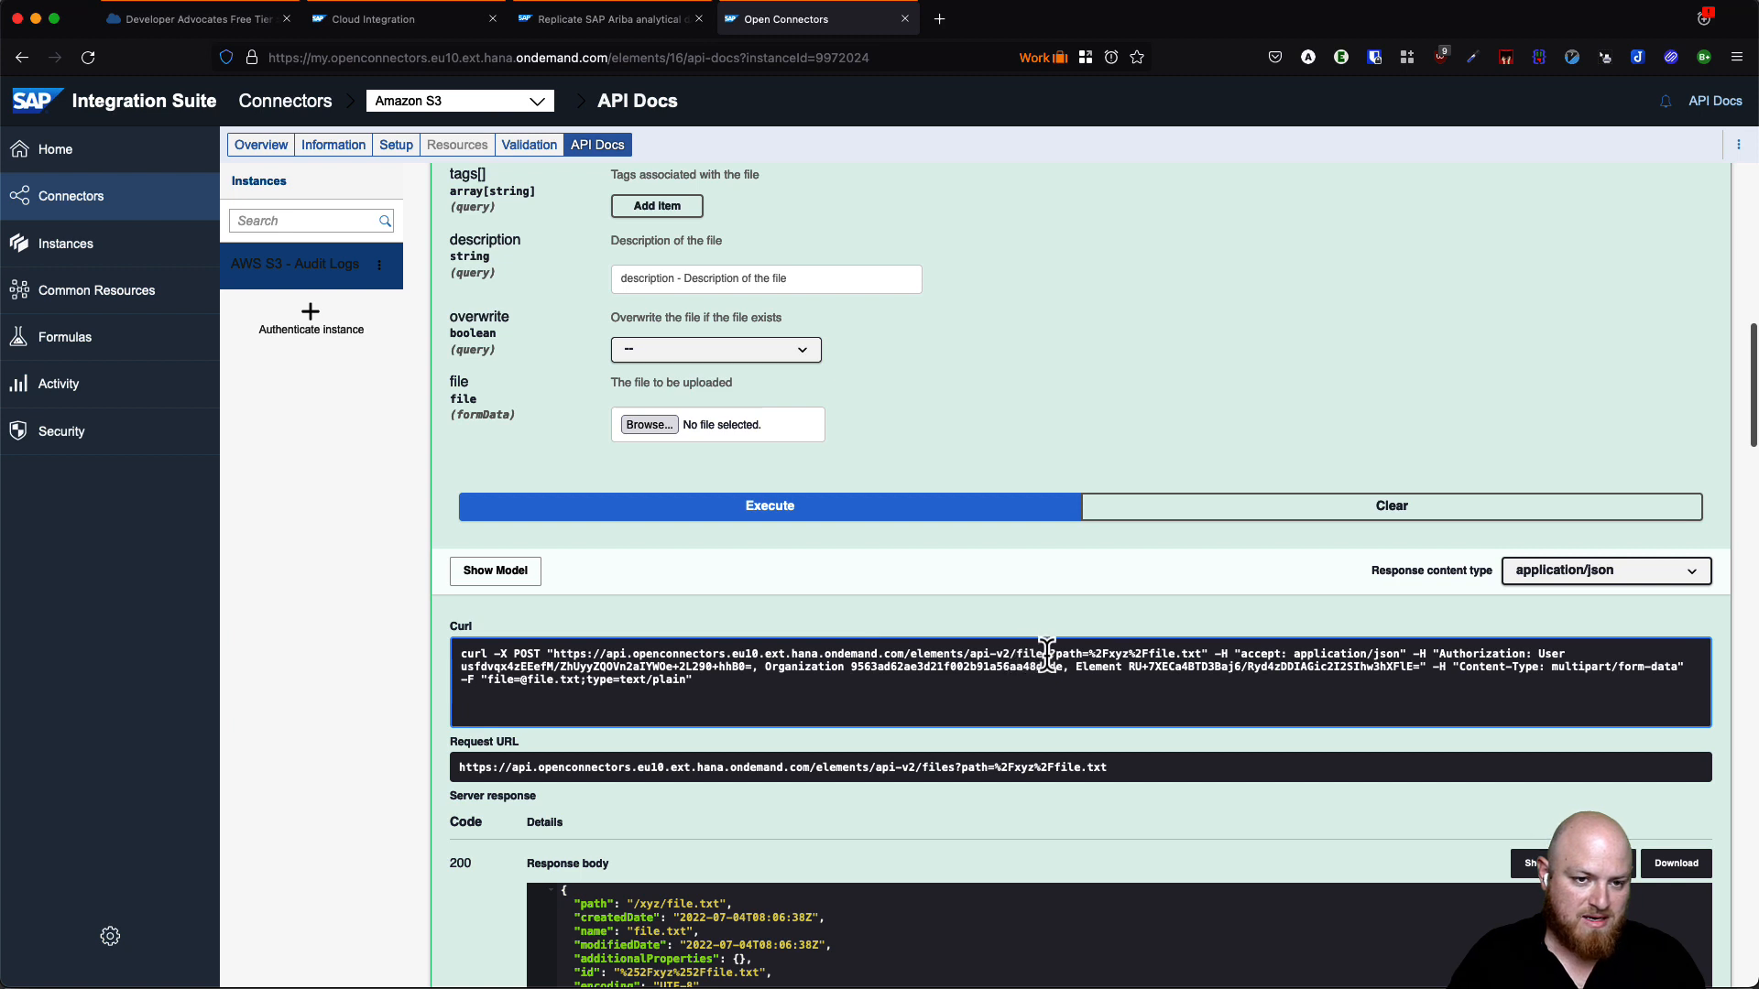
left_click_drag(1049, 653, 556, 654)
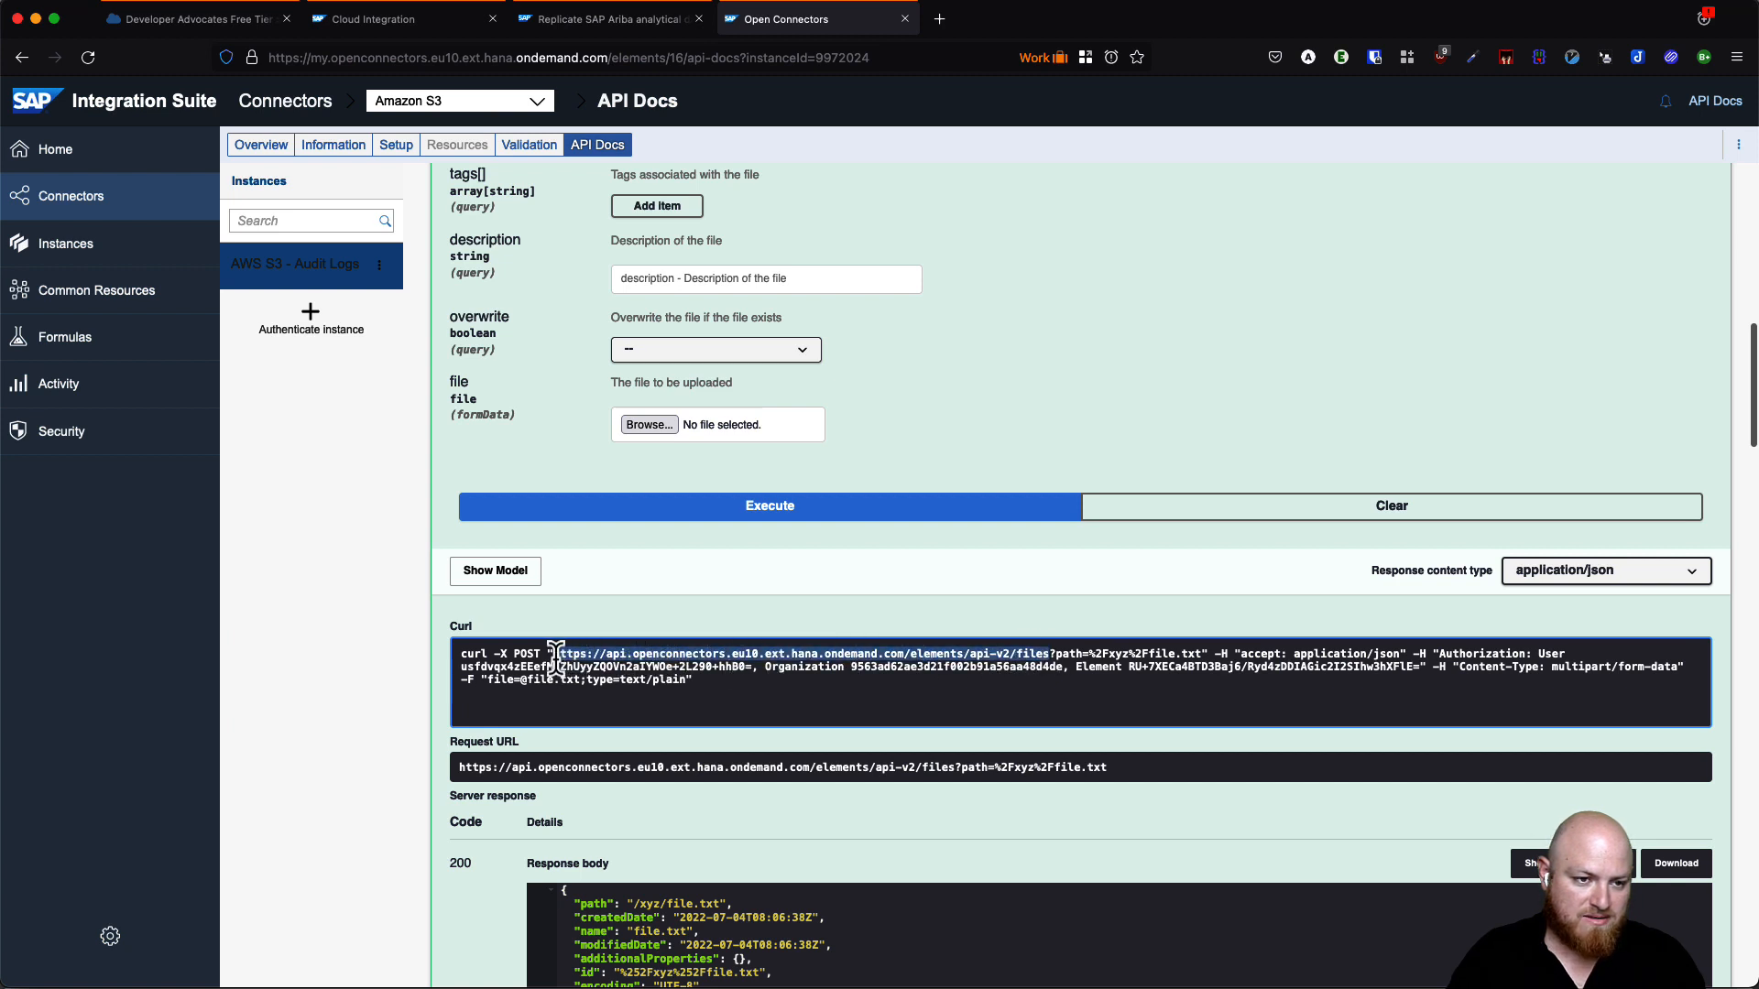
left_click(583, 35)
left_click(439, 20)
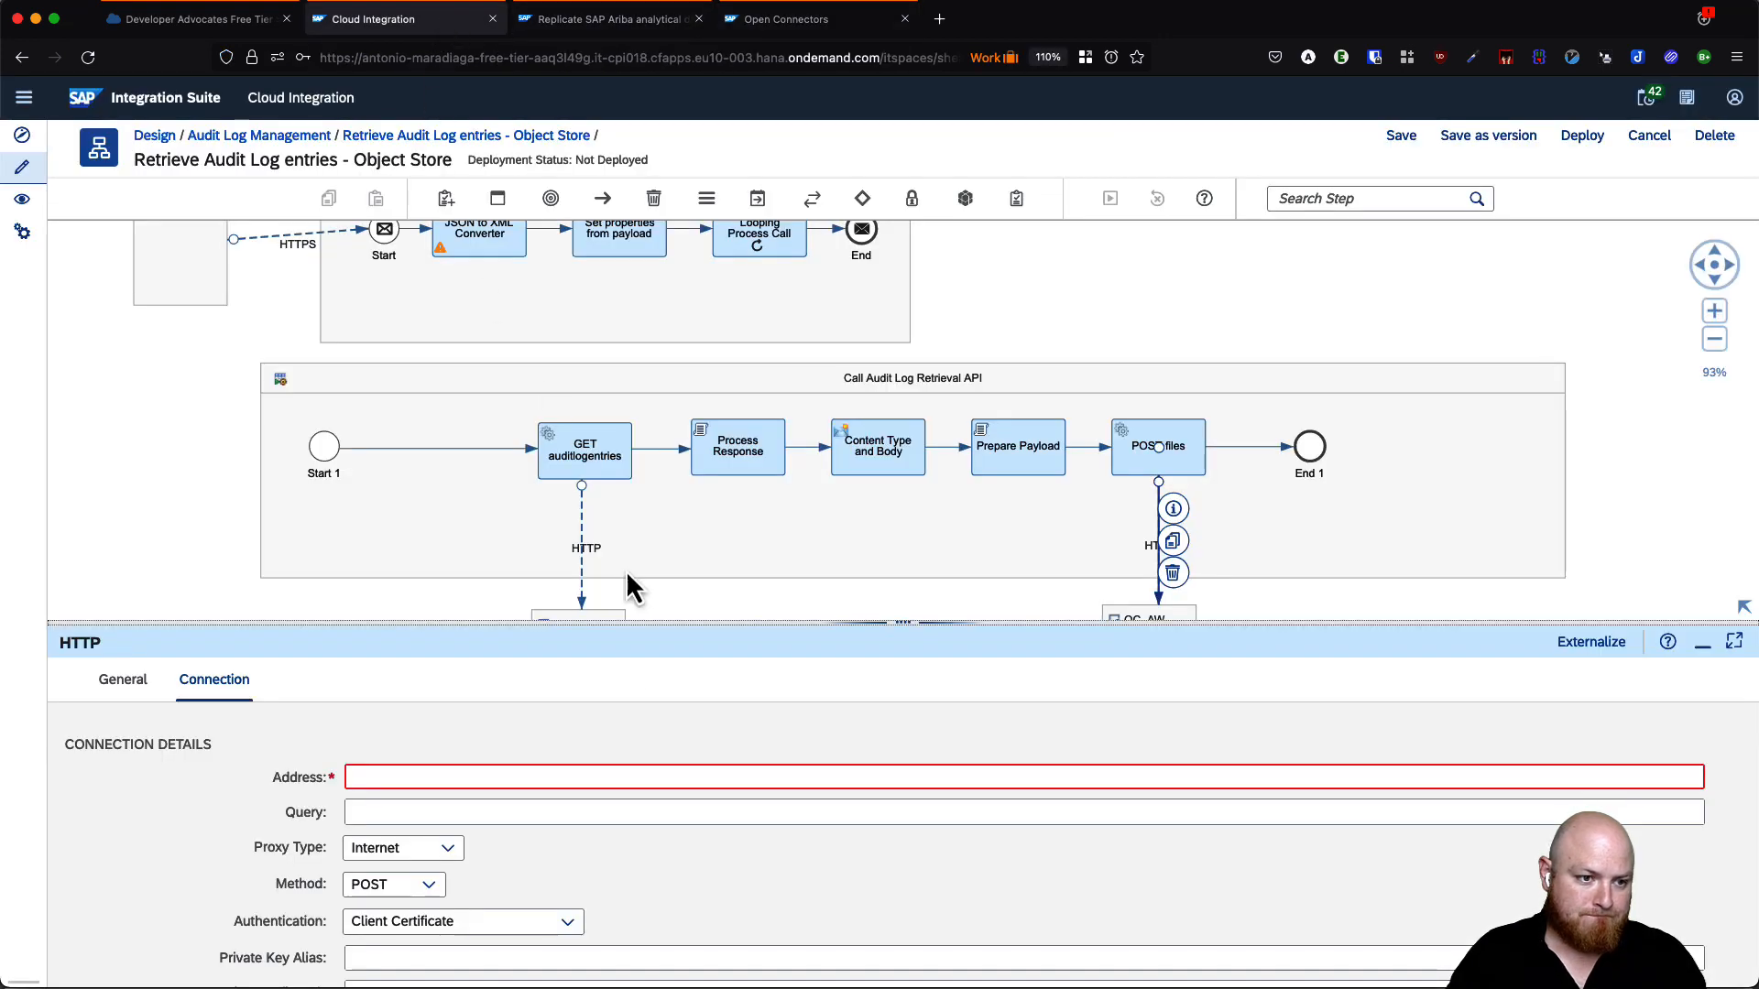
- Paste the Open Connectors /files URL as the HTTP channel's Address
left_click(570, 777)
type("https://api.openconnectors.eu10.ext.hana.ondemand.com/elements/api-v2/files")
left_click(632, 813)
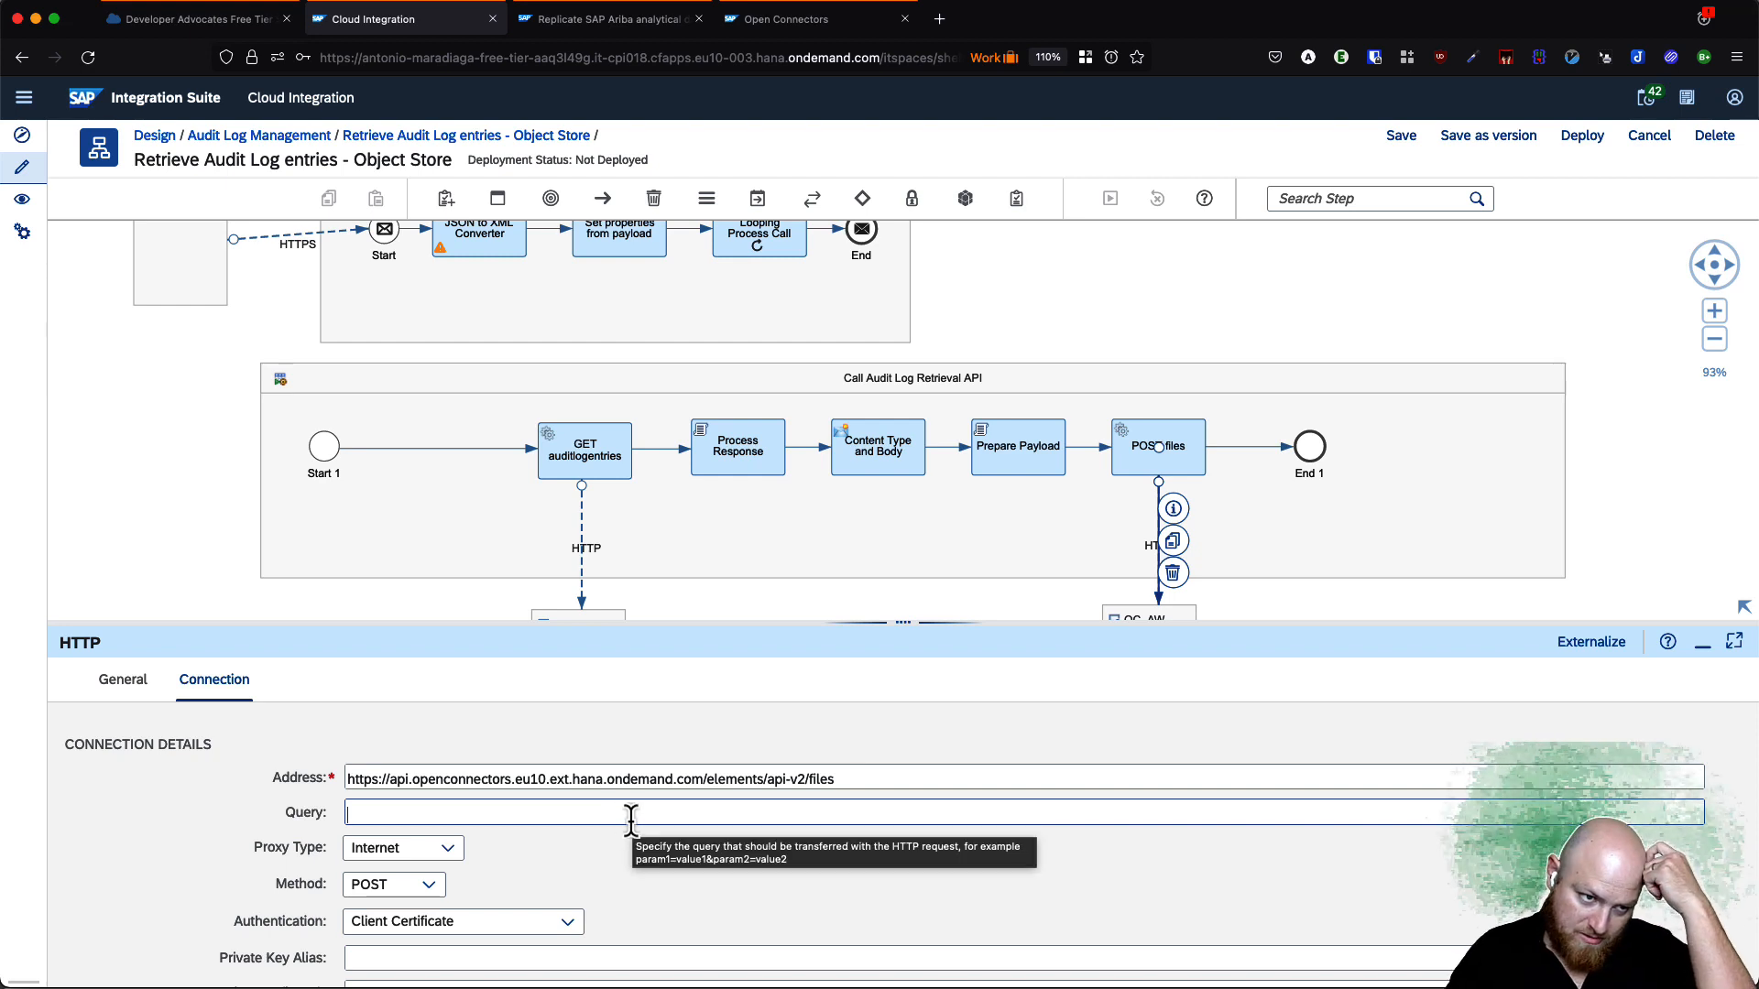
left_click(633, 678)
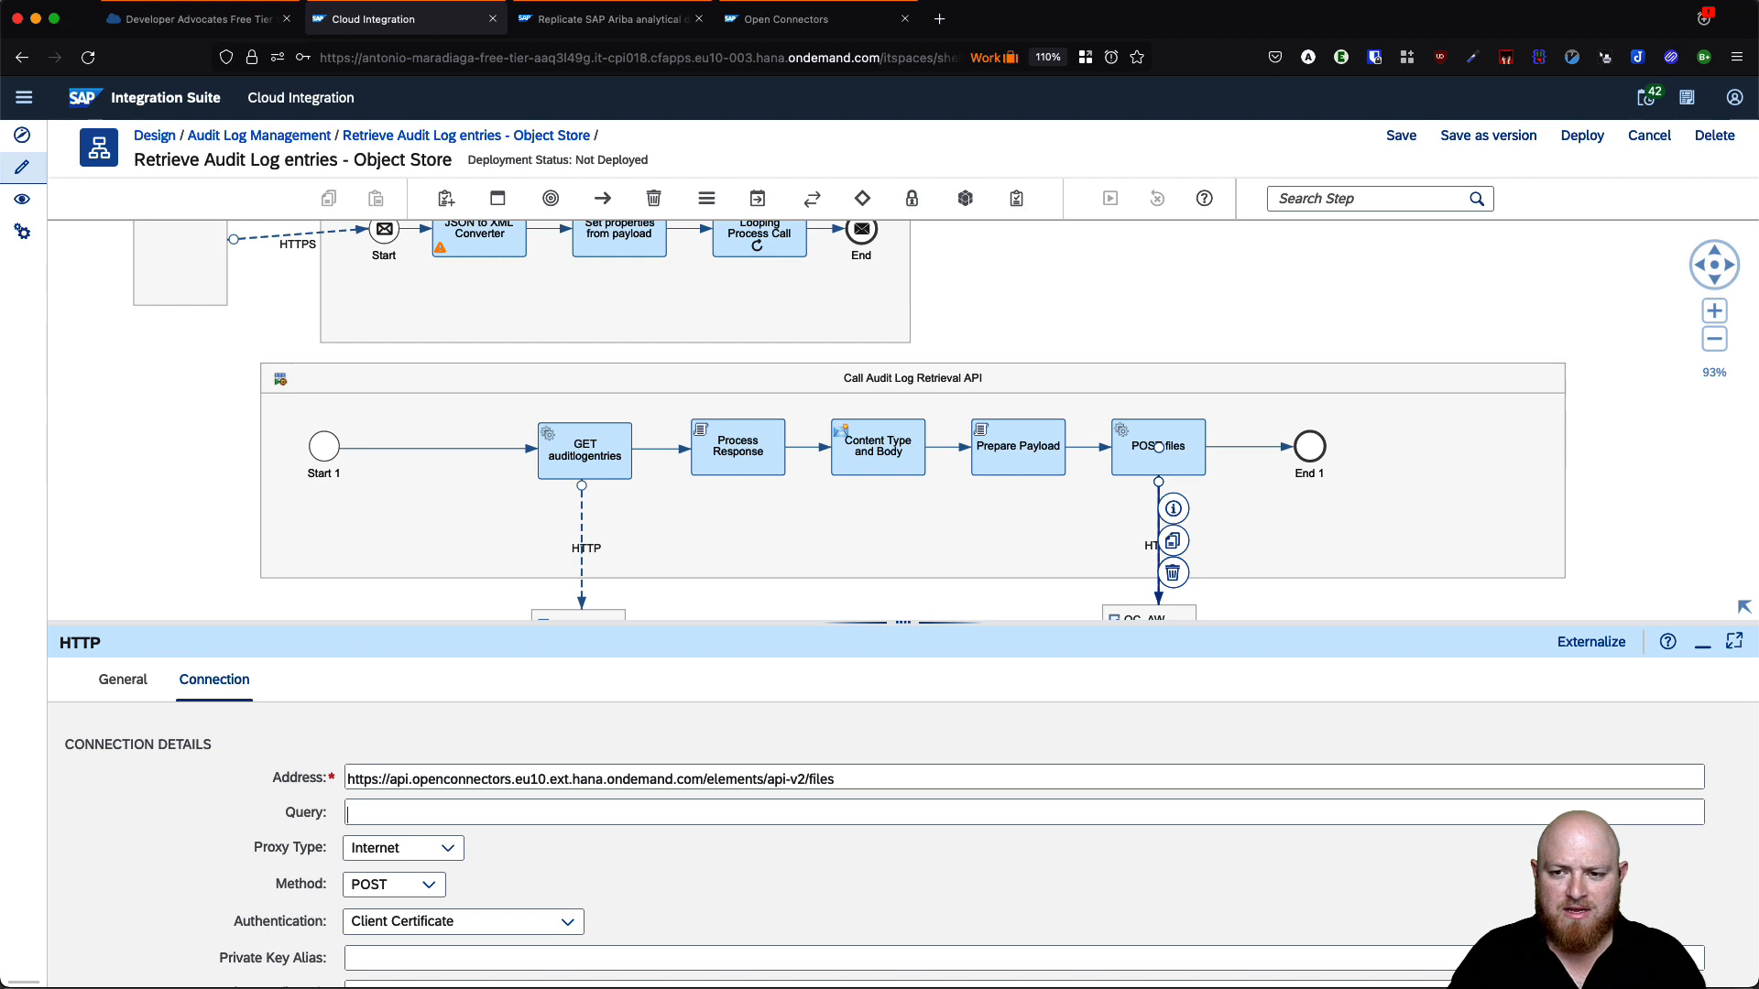
- Set Query to path=/audit-log-entries/${property.year}/${property.month}/${property.file_name}.json and check its placeholders
left_click(348, 811)
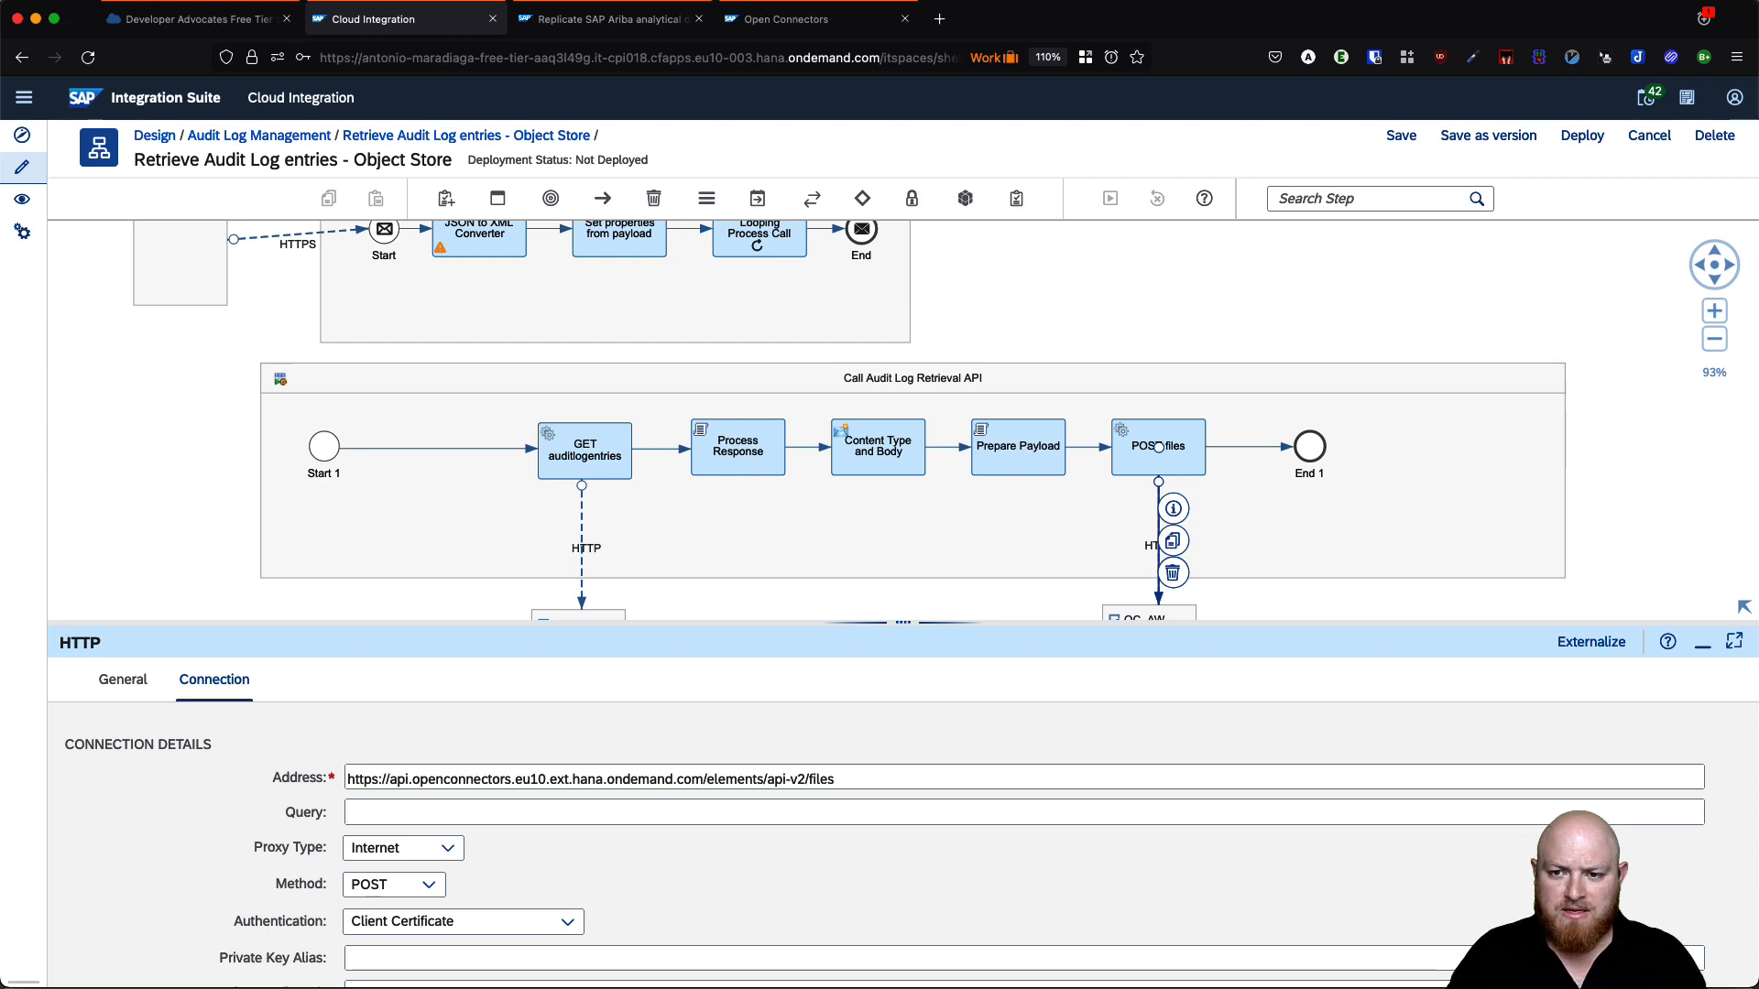
key("super+Tab")
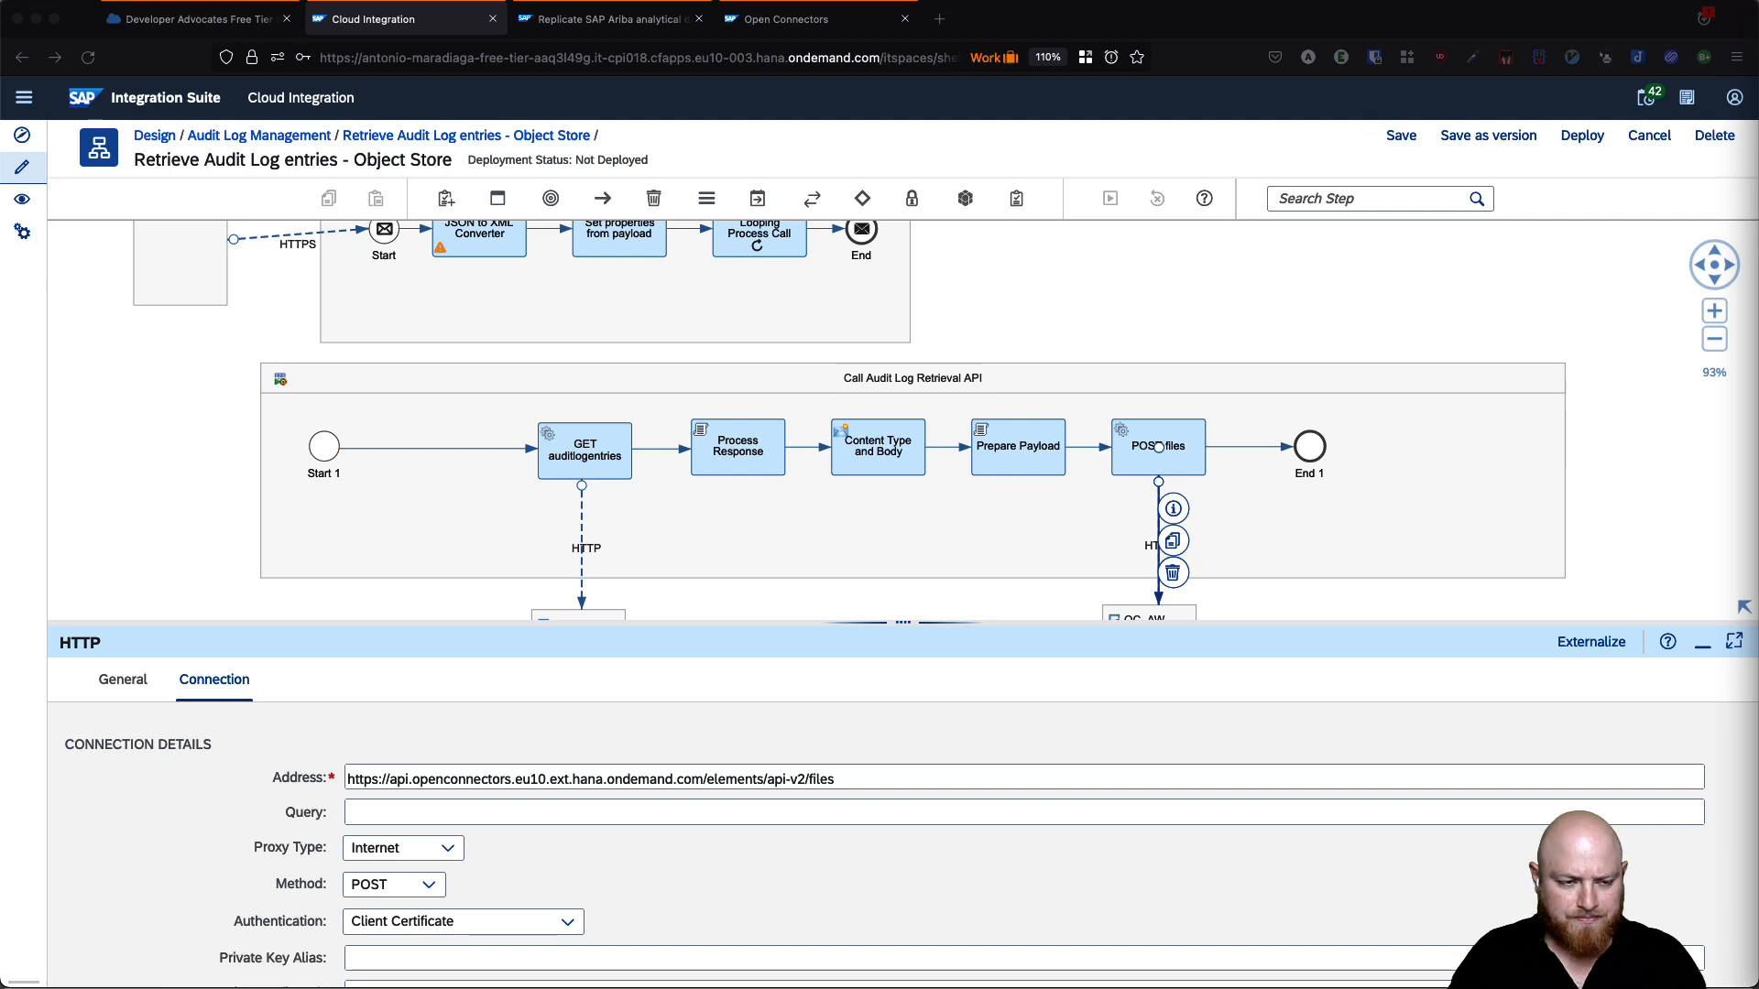
key("super+Tab")
type("path=/audit-log-entries/${property.year}/${property.month}/${property.file_name}.json")
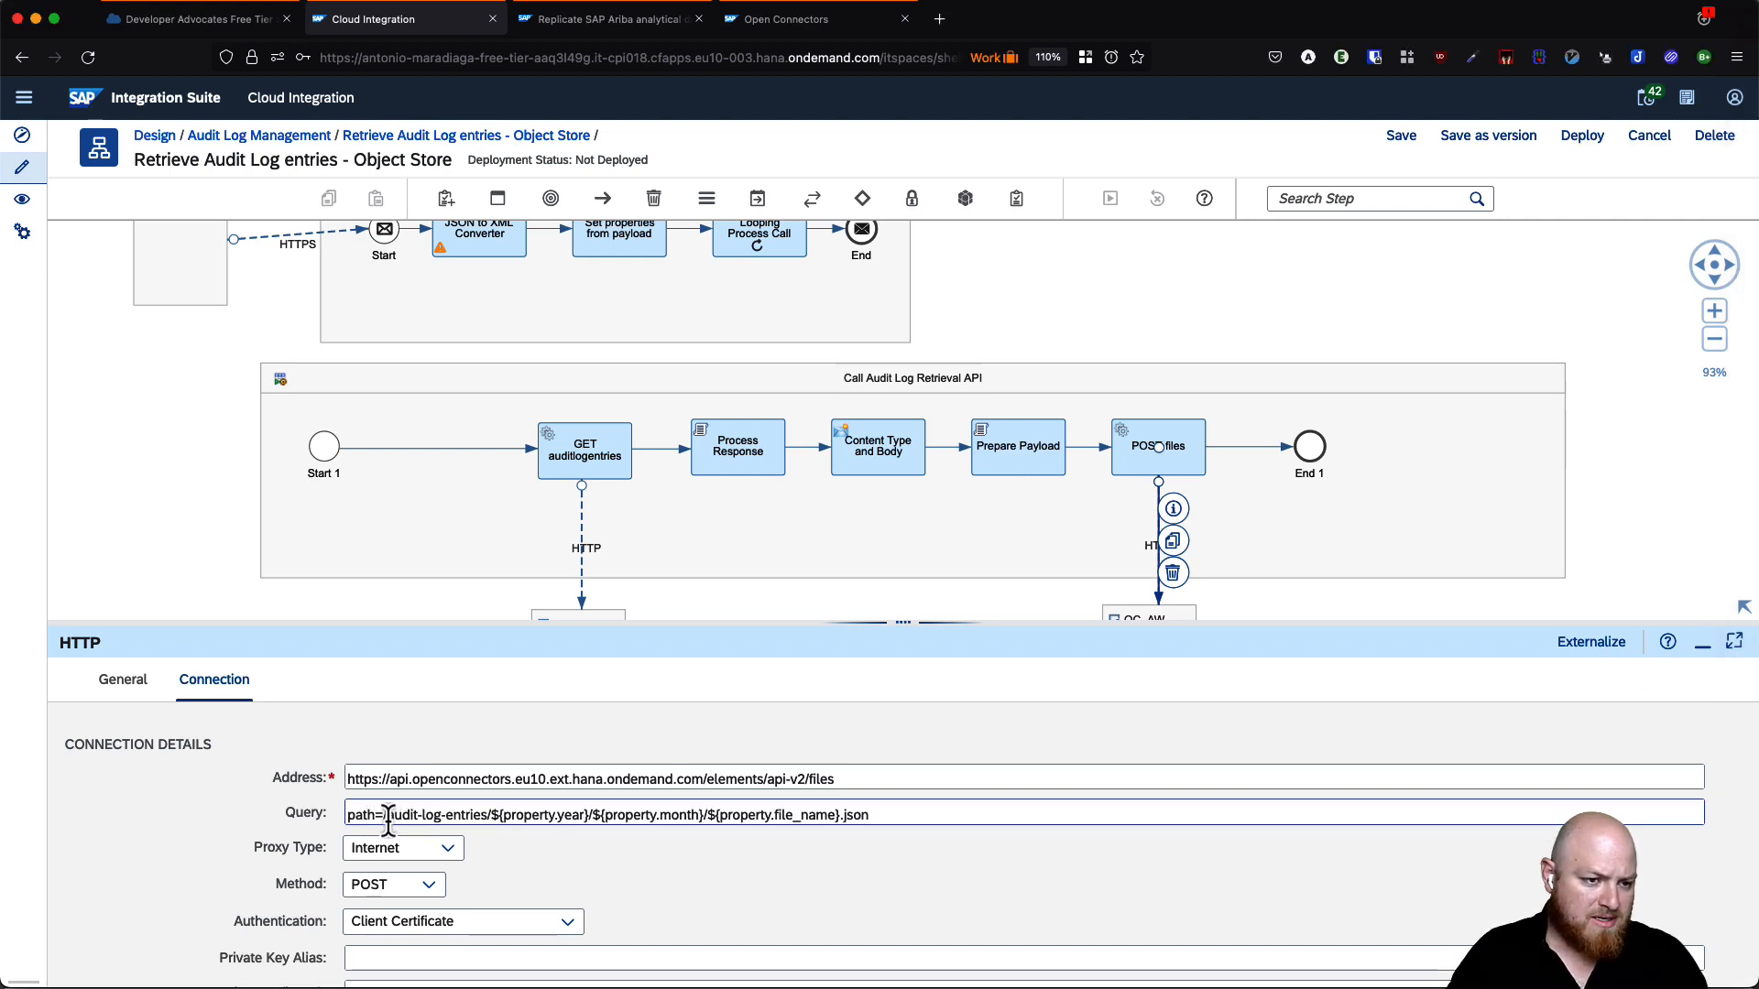
left_click_drag(383, 816, 486, 817)
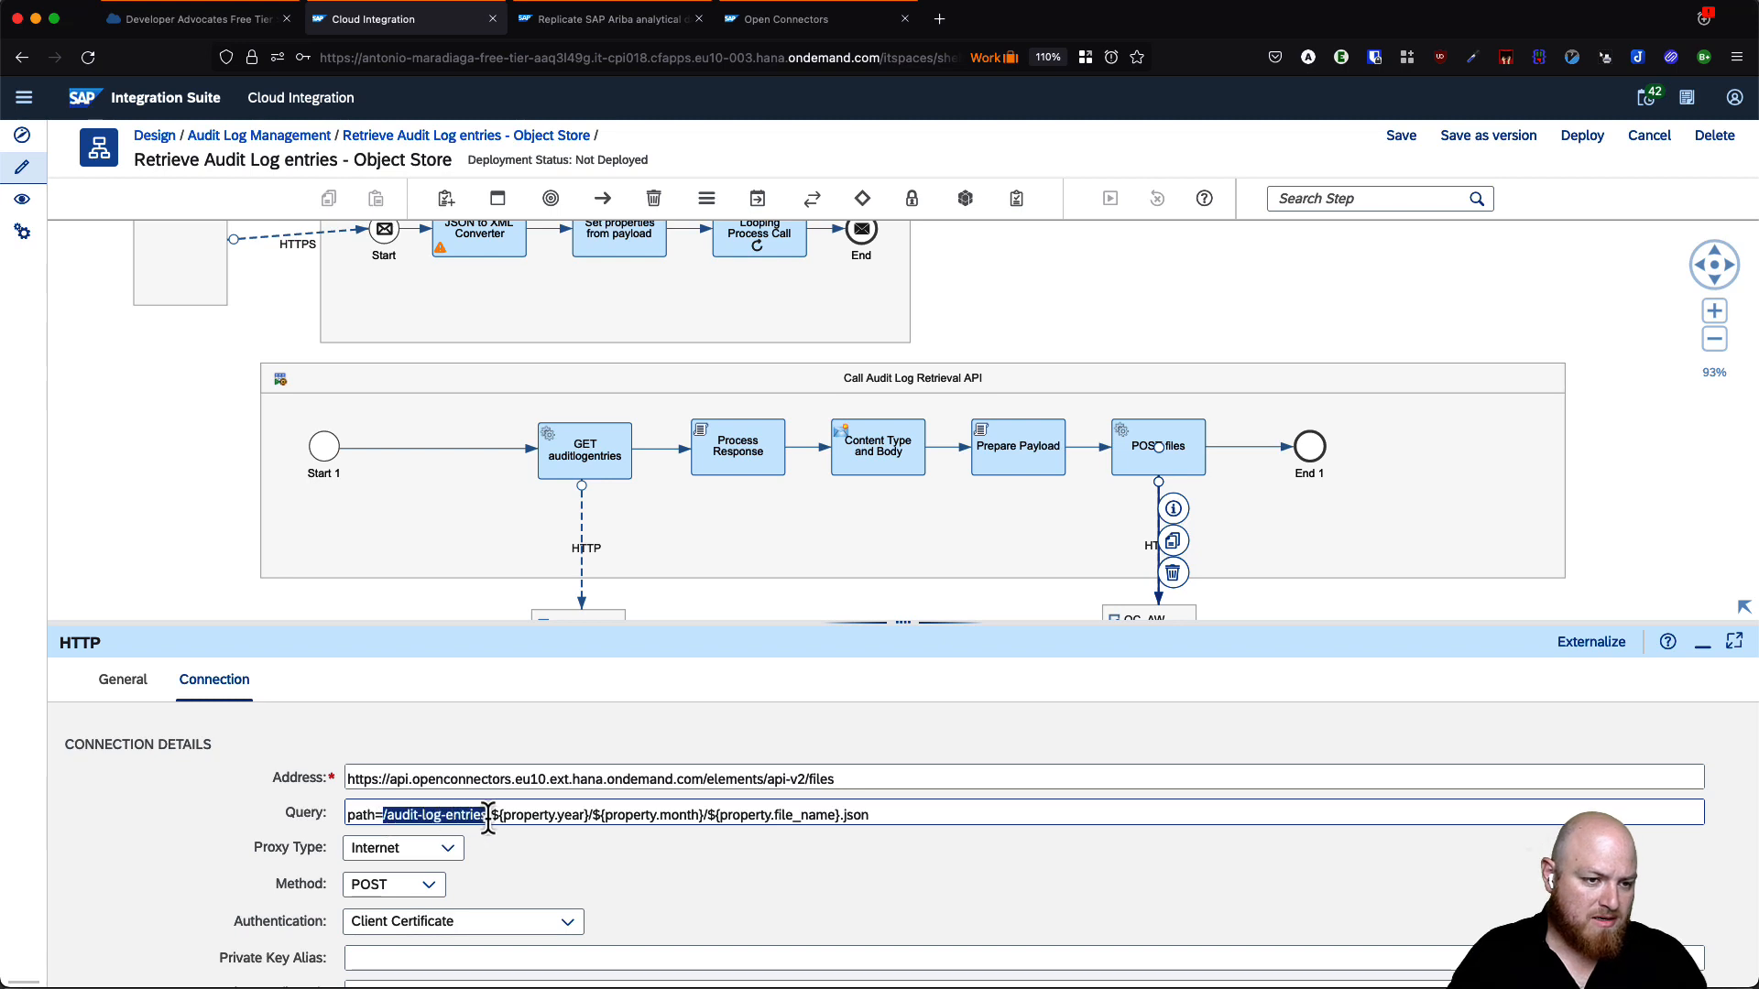
double_click(576, 816)
double_click(683, 816)
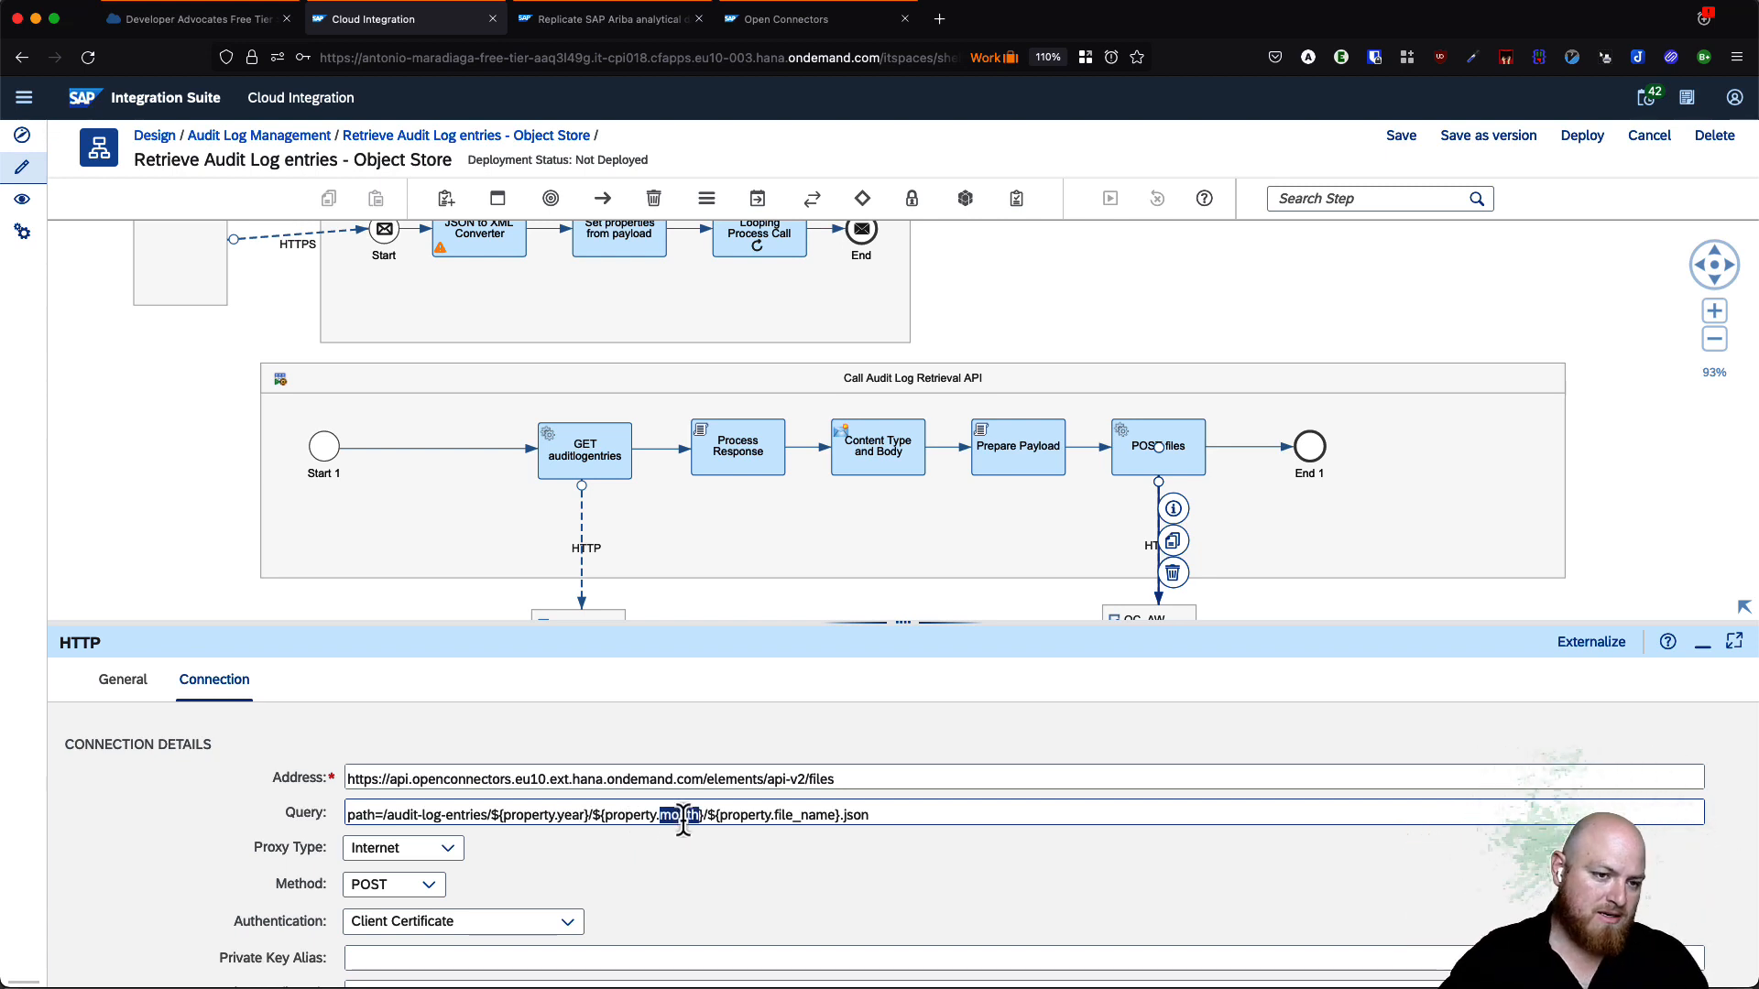
double_click(569, 816)
left_click(678, 816)
double_click(678, 816)
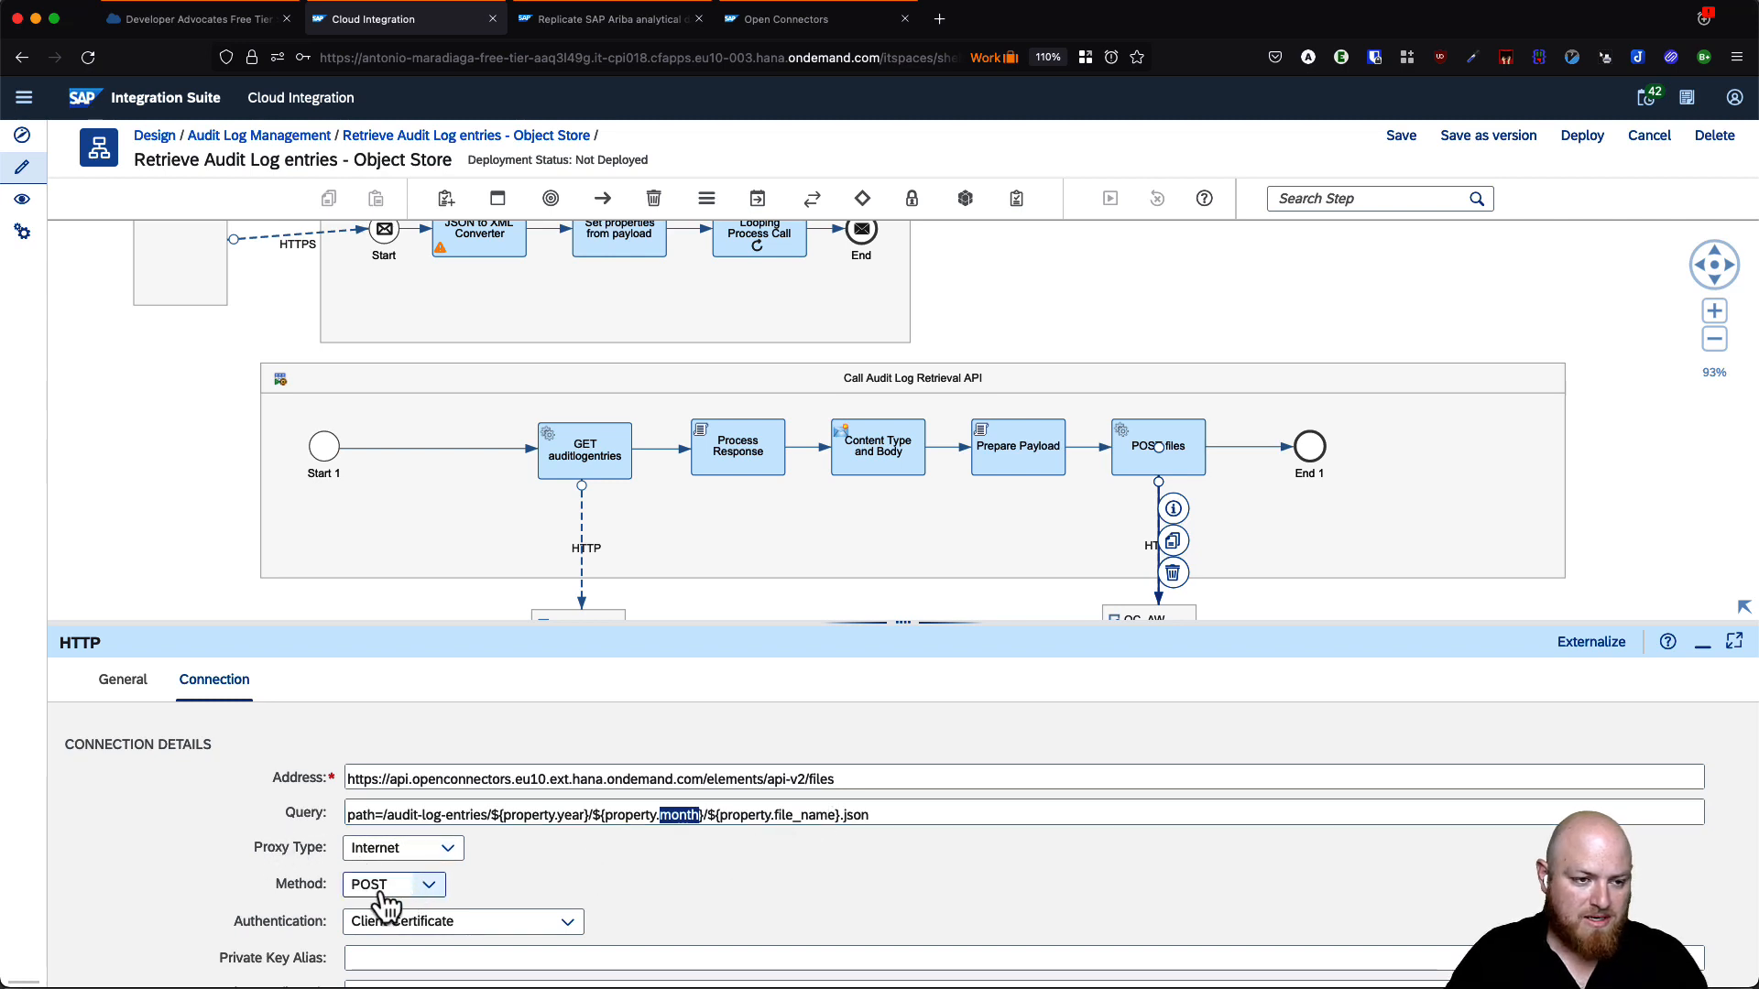
- Set Authentication to None and Request Headers to * on the POST files channel
scroll(734, 895, "down", 2)
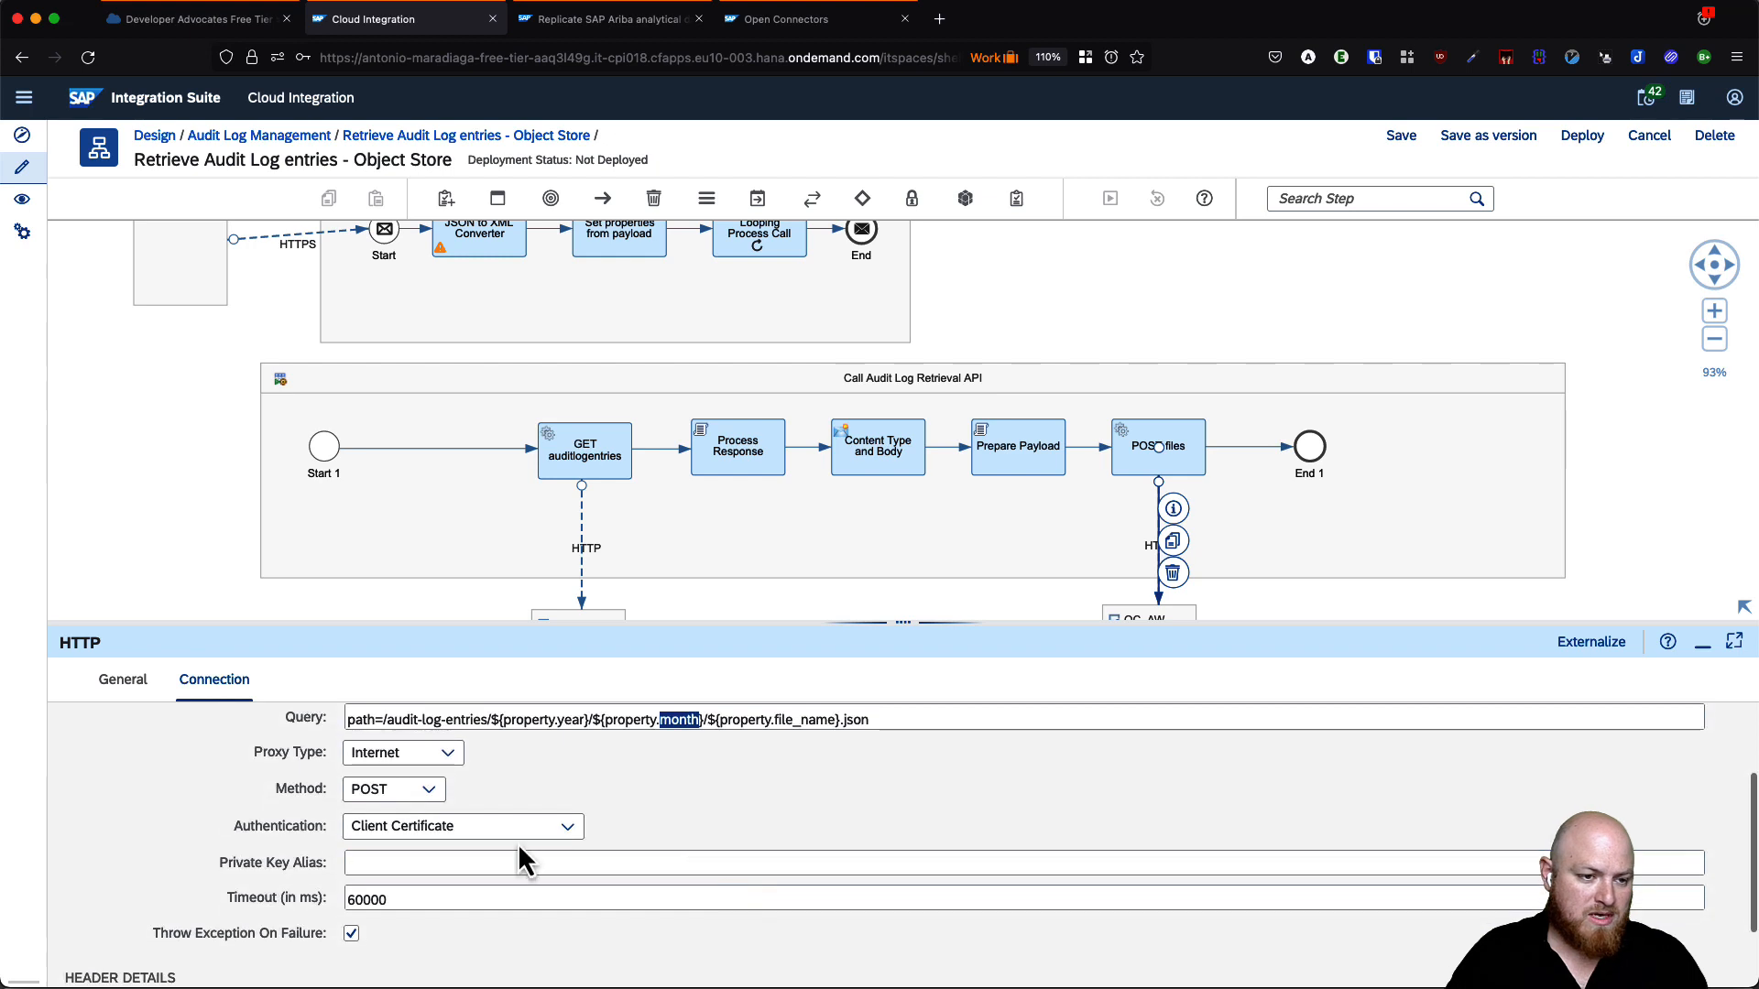
left_click(562, 827)
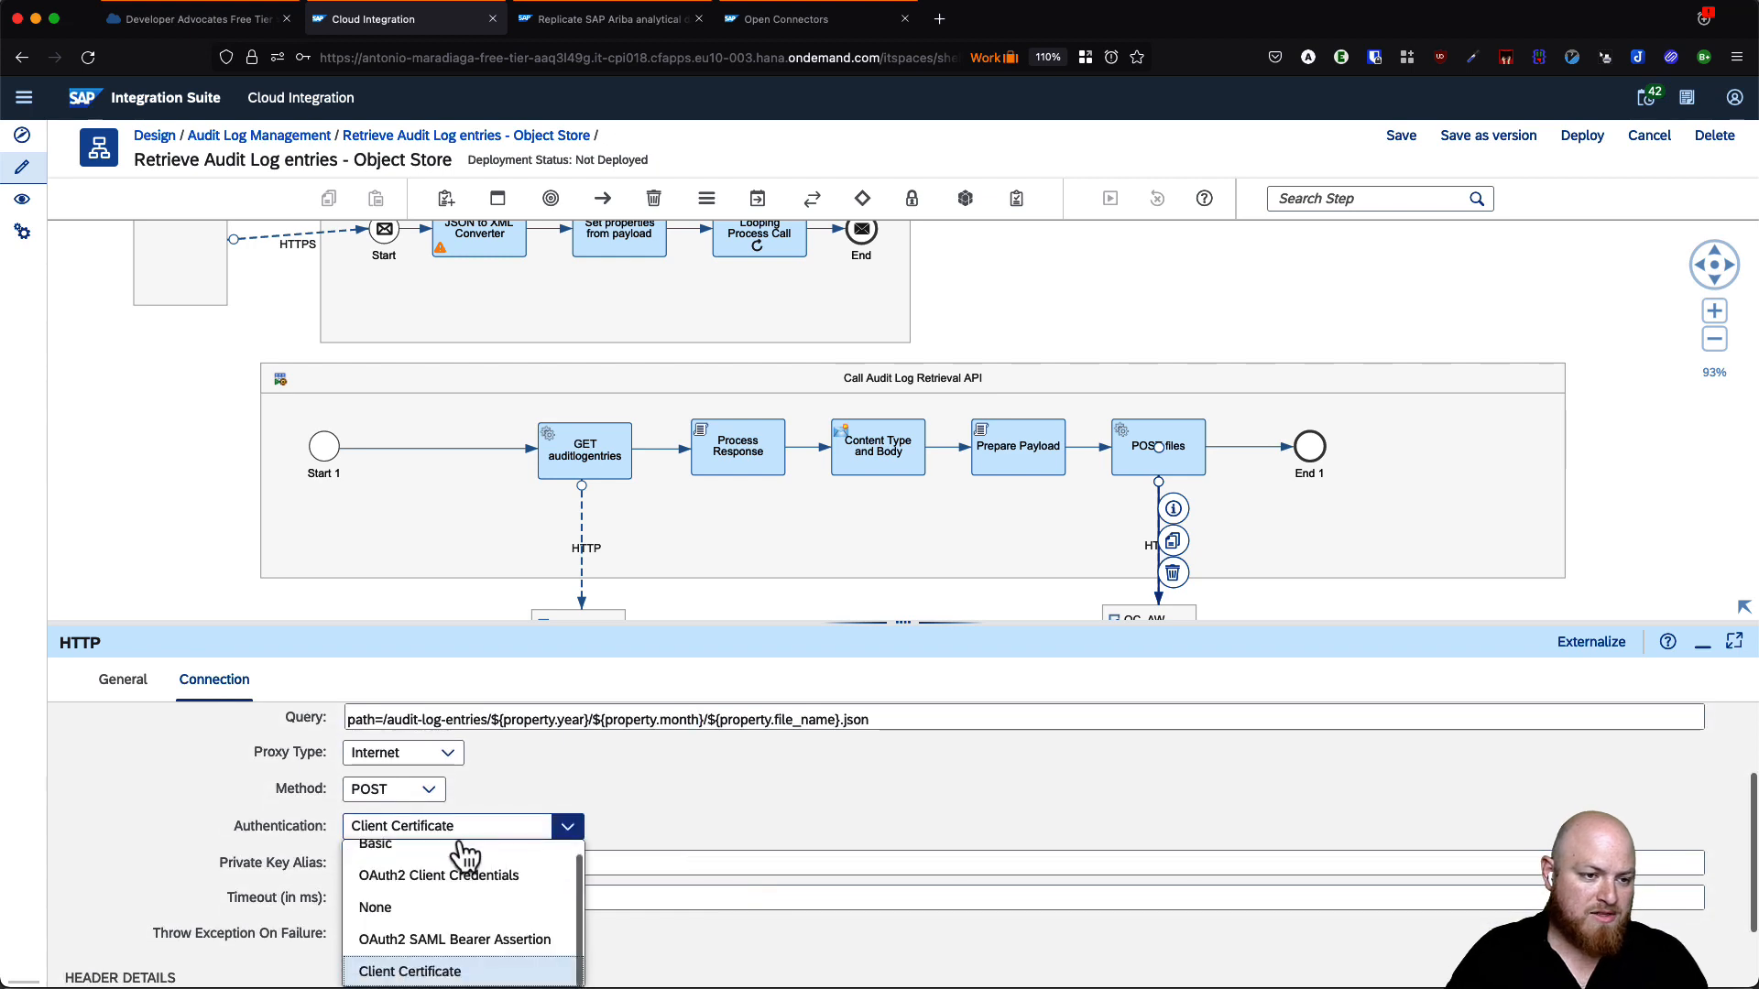
left_click(417, 916)
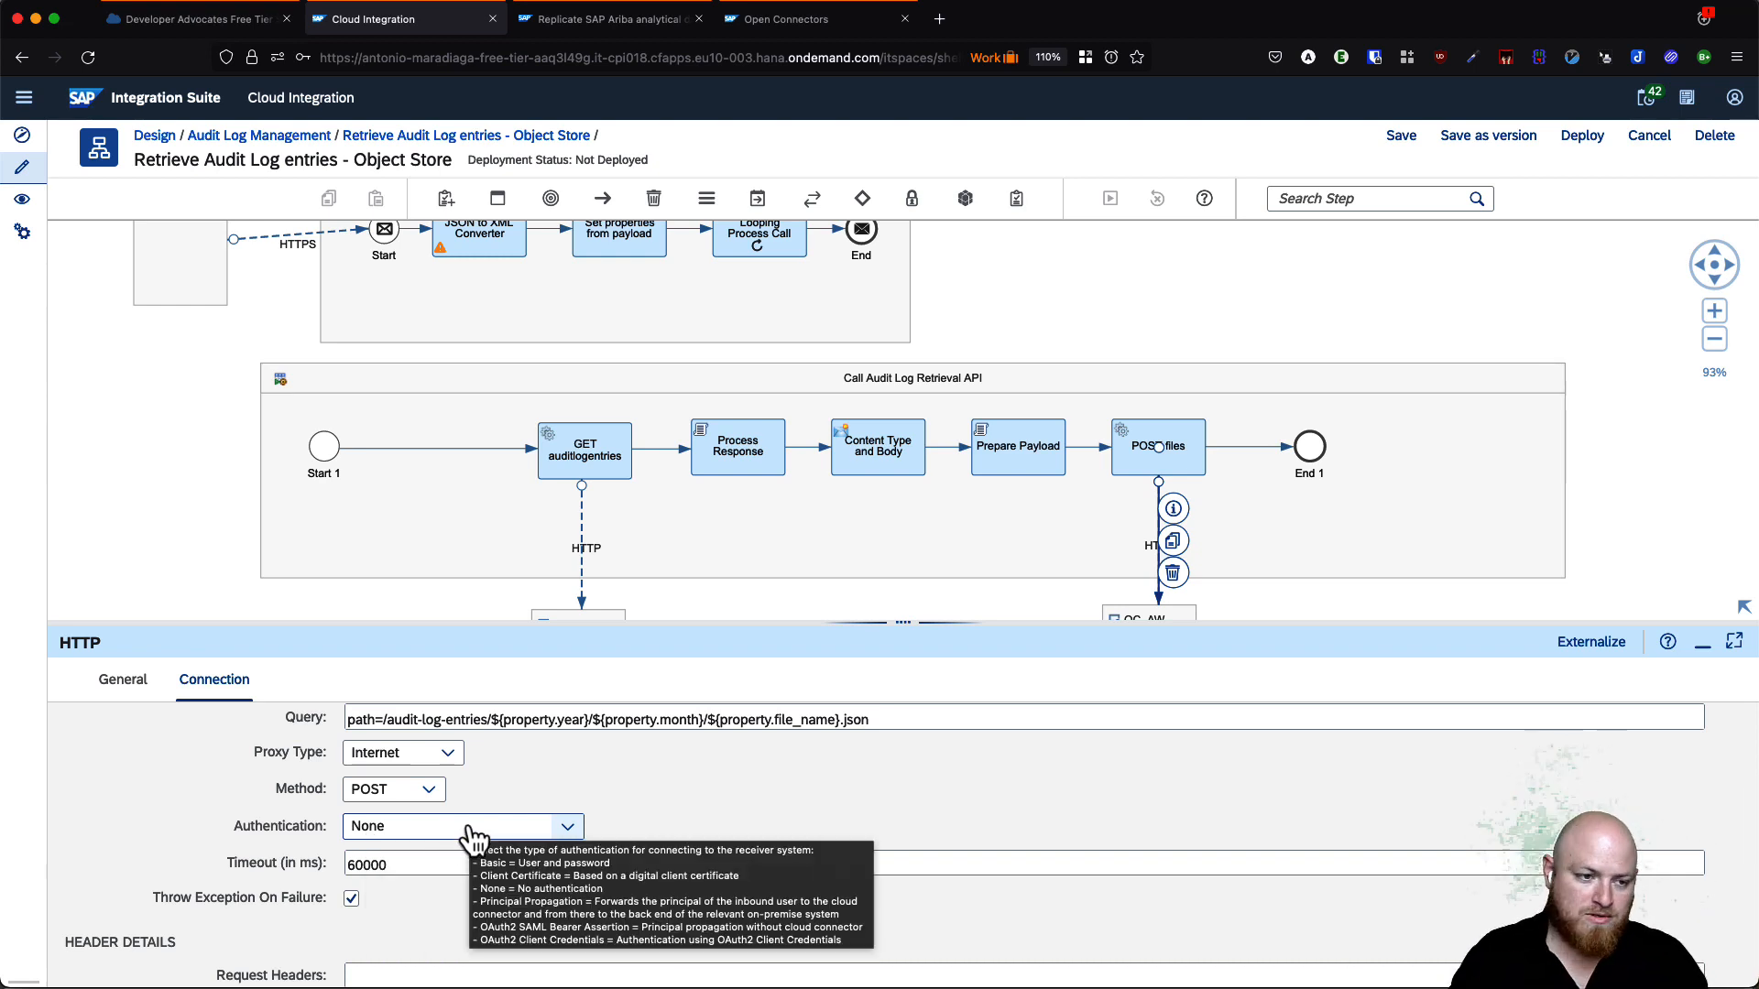
scroll(586, 847, "down", 1)
left_click(384, 934)
type("*")
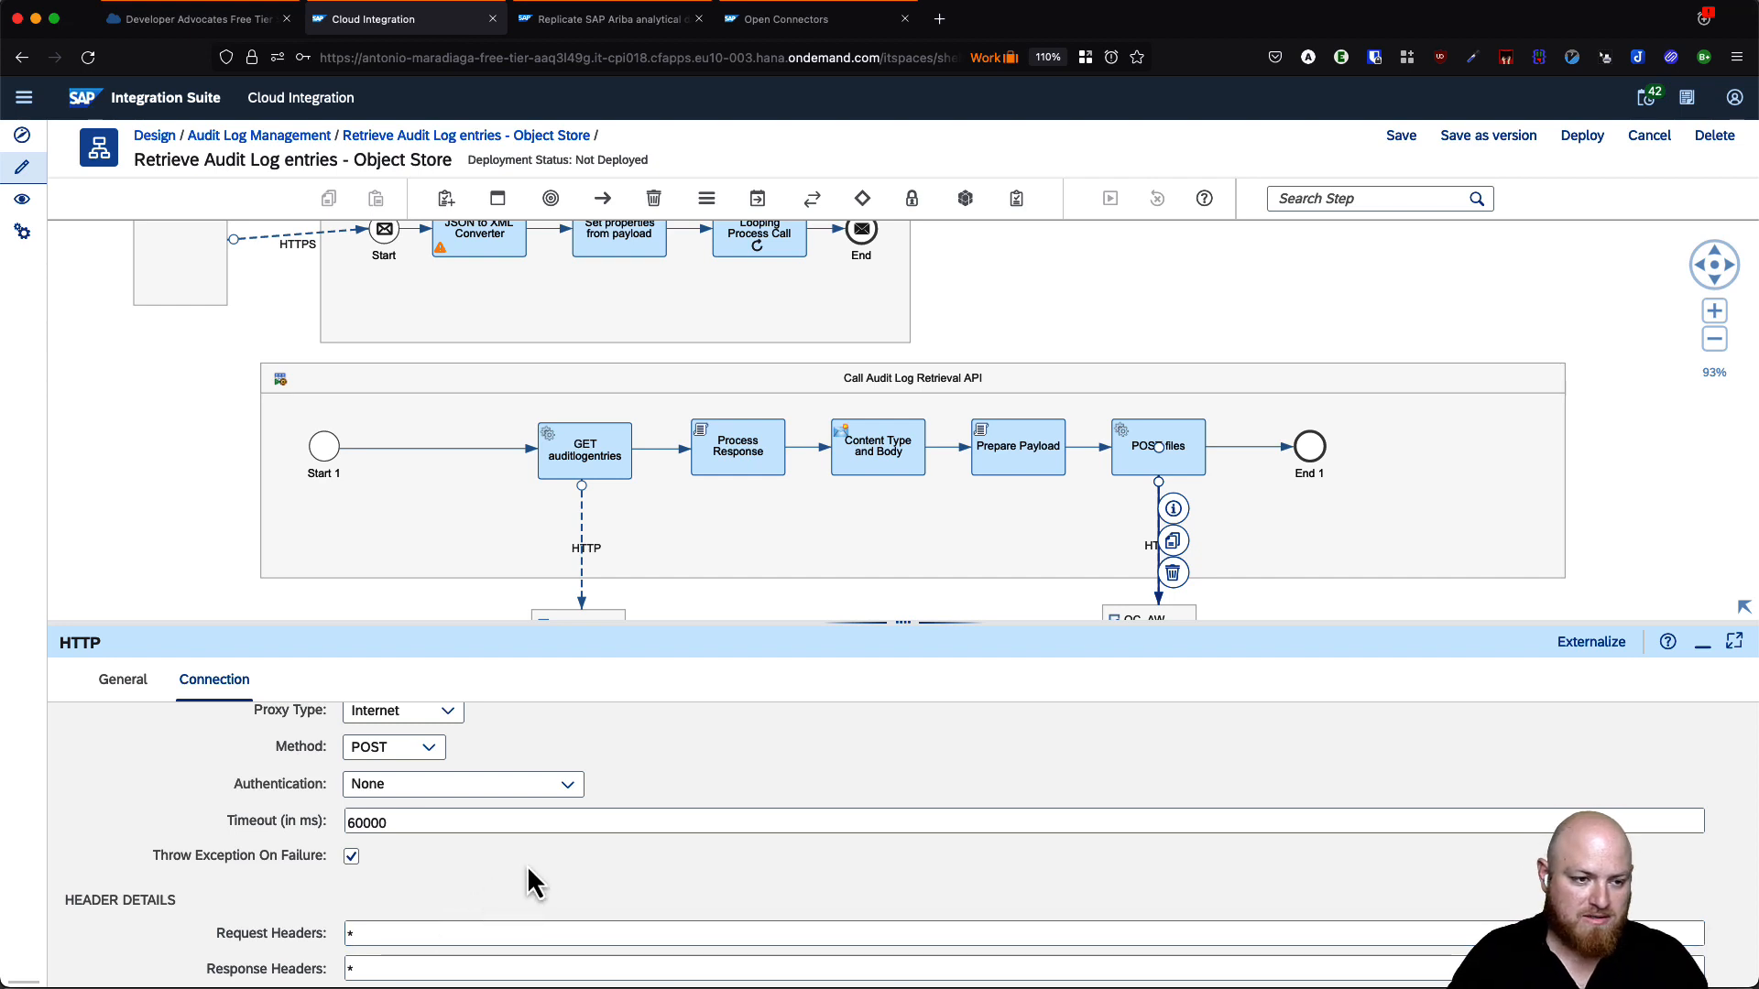
scroll(546, 882, "up", 1)
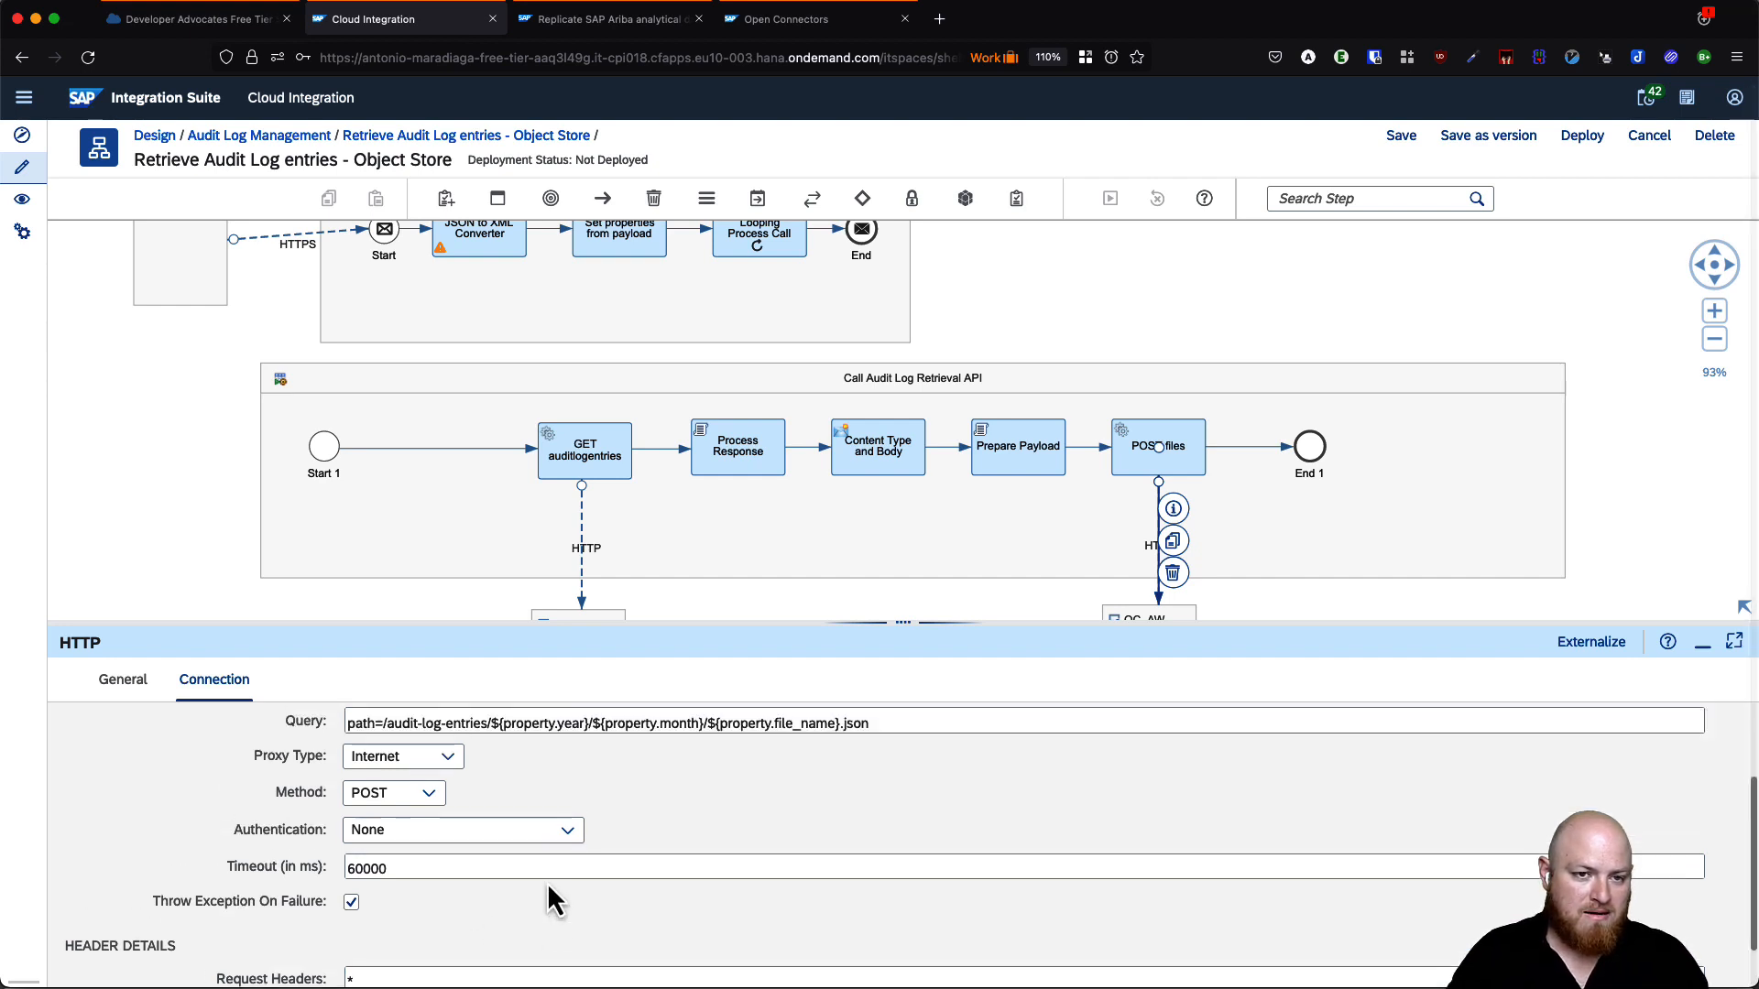
scroll(547, 882, "down", 1)
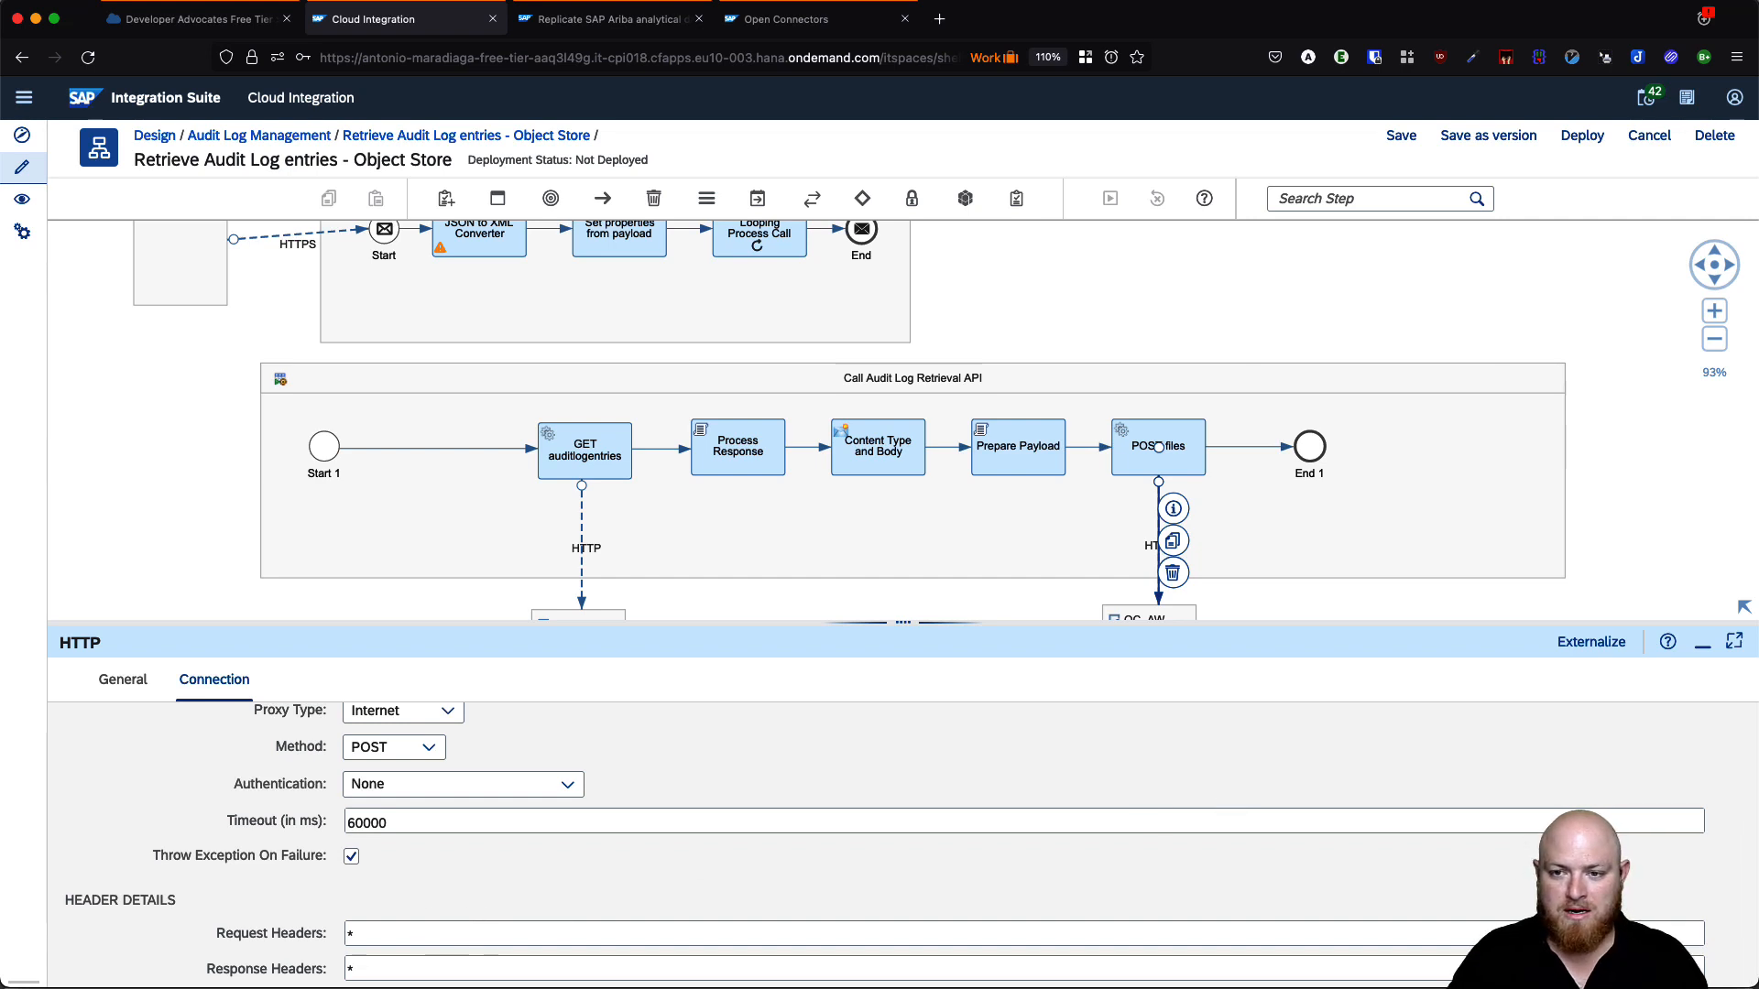
- Save and deploy the Retrieve Audit Log entries - Object Store iFlow, confirming the prompts
left_click(1414, 333)
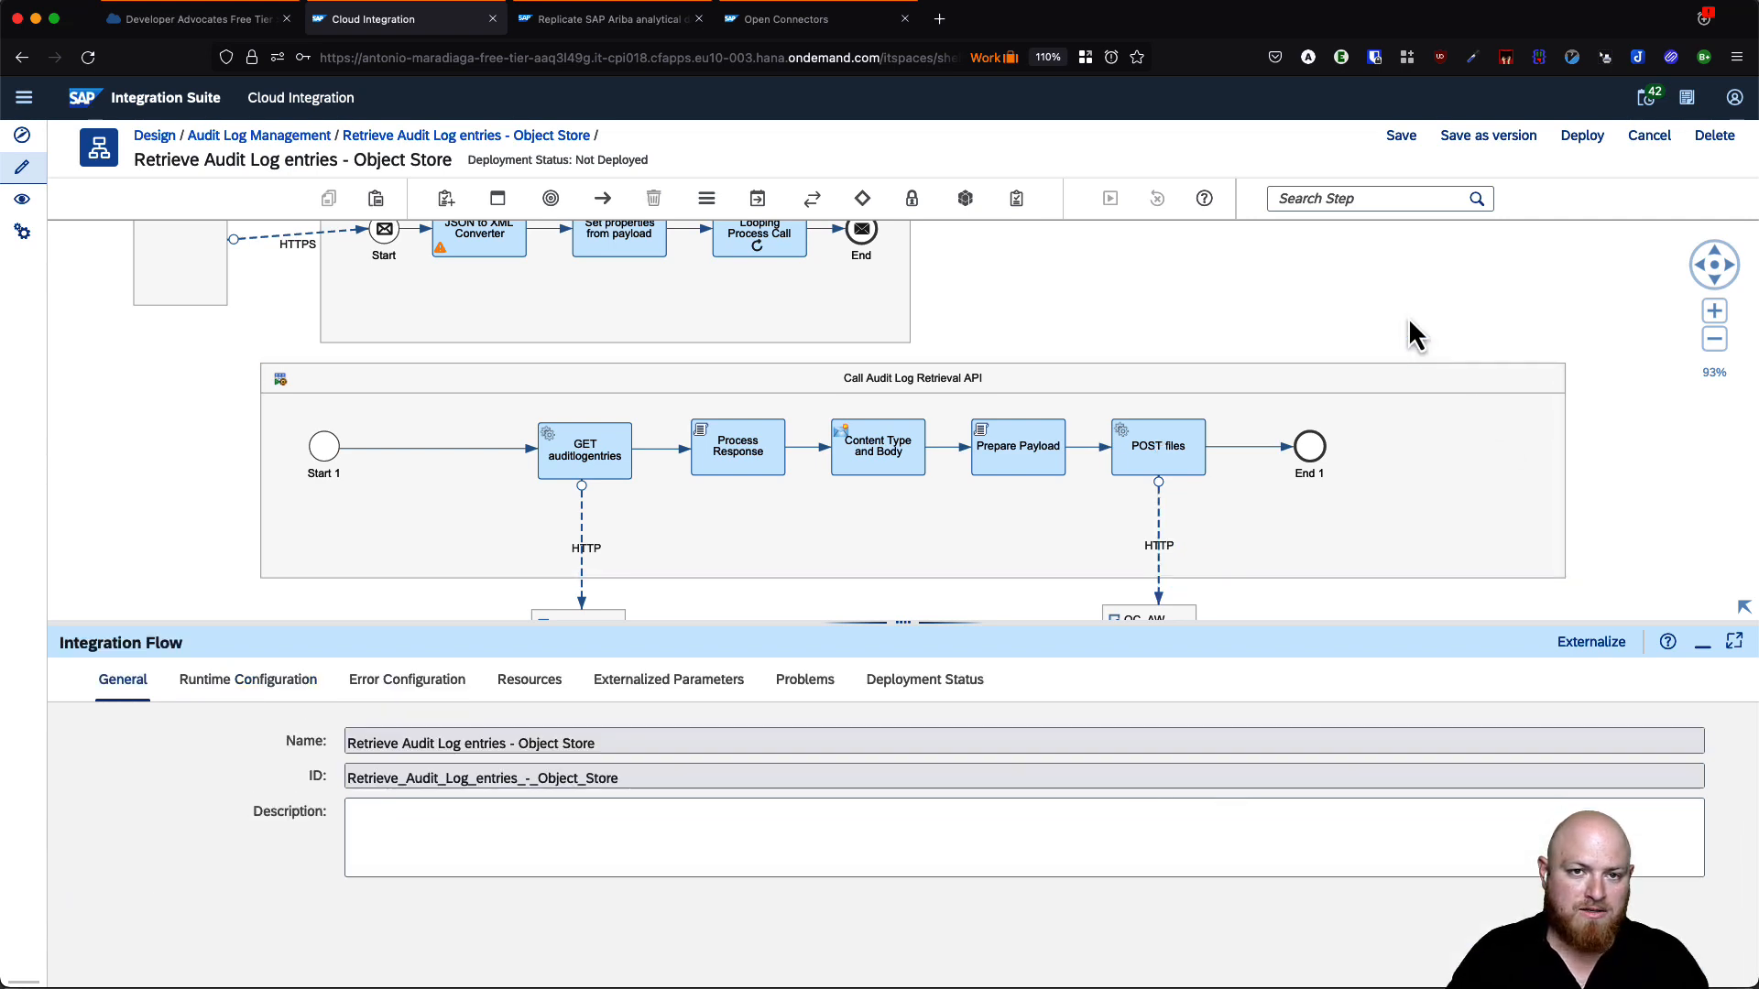
left_click(1402, 139)
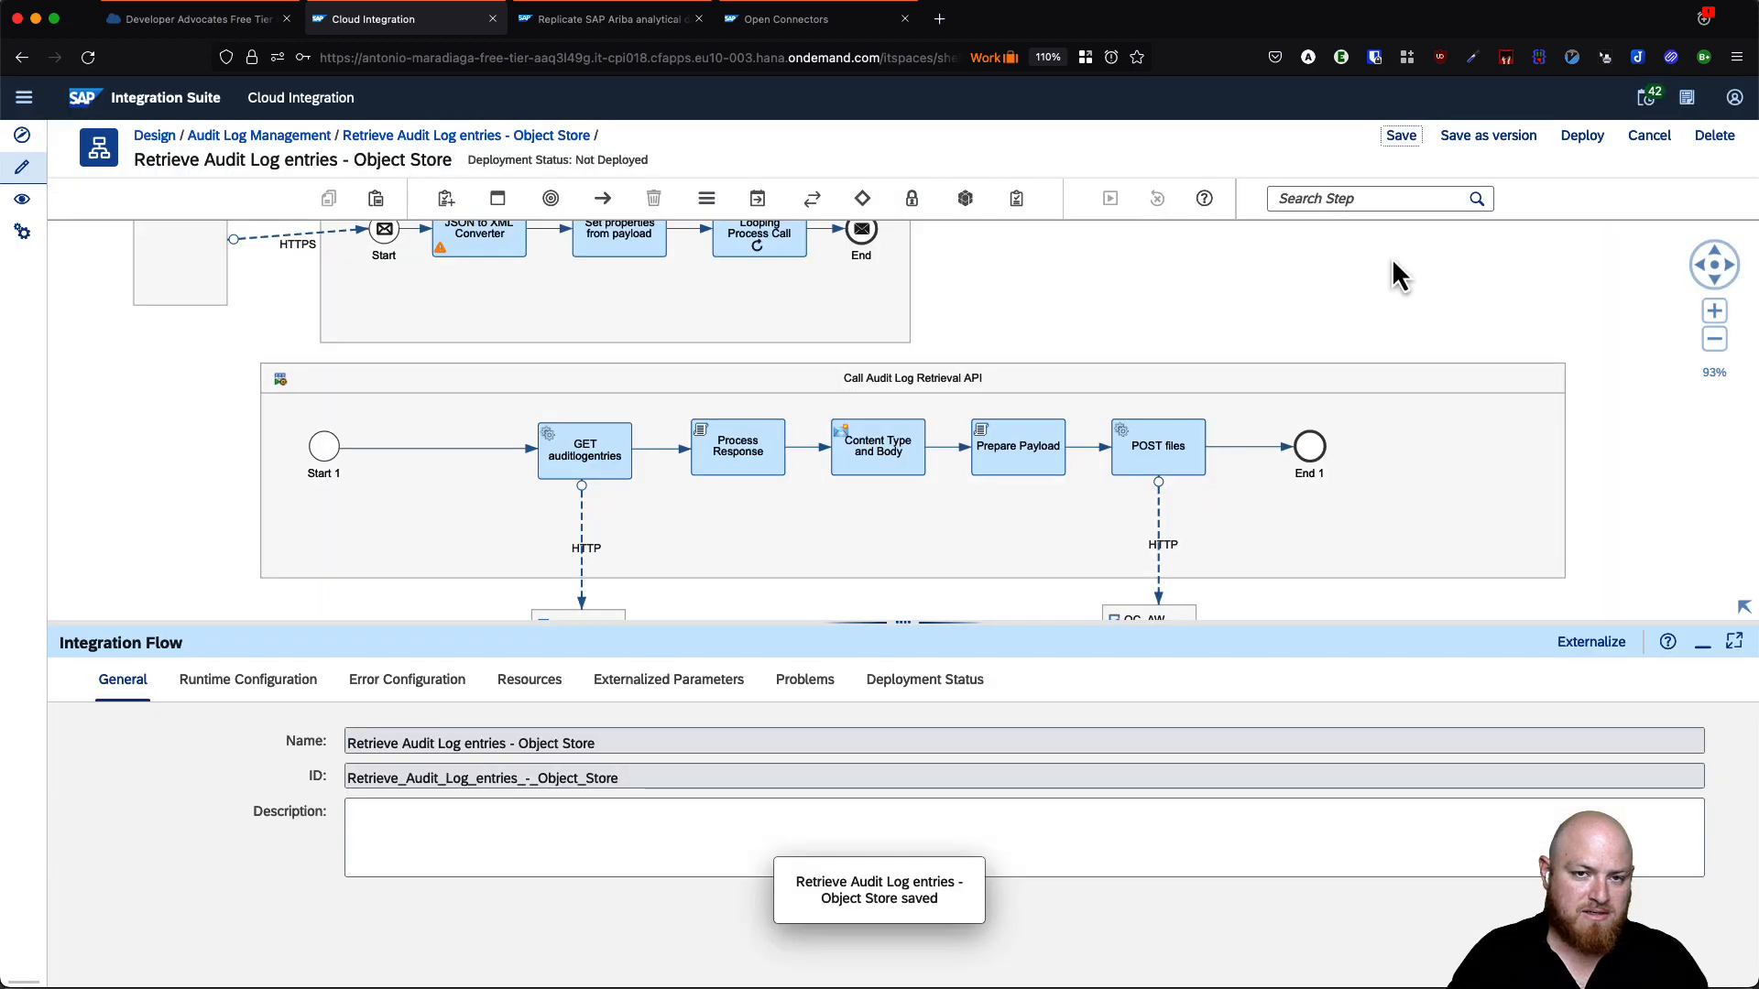
left_click(1582, 138)
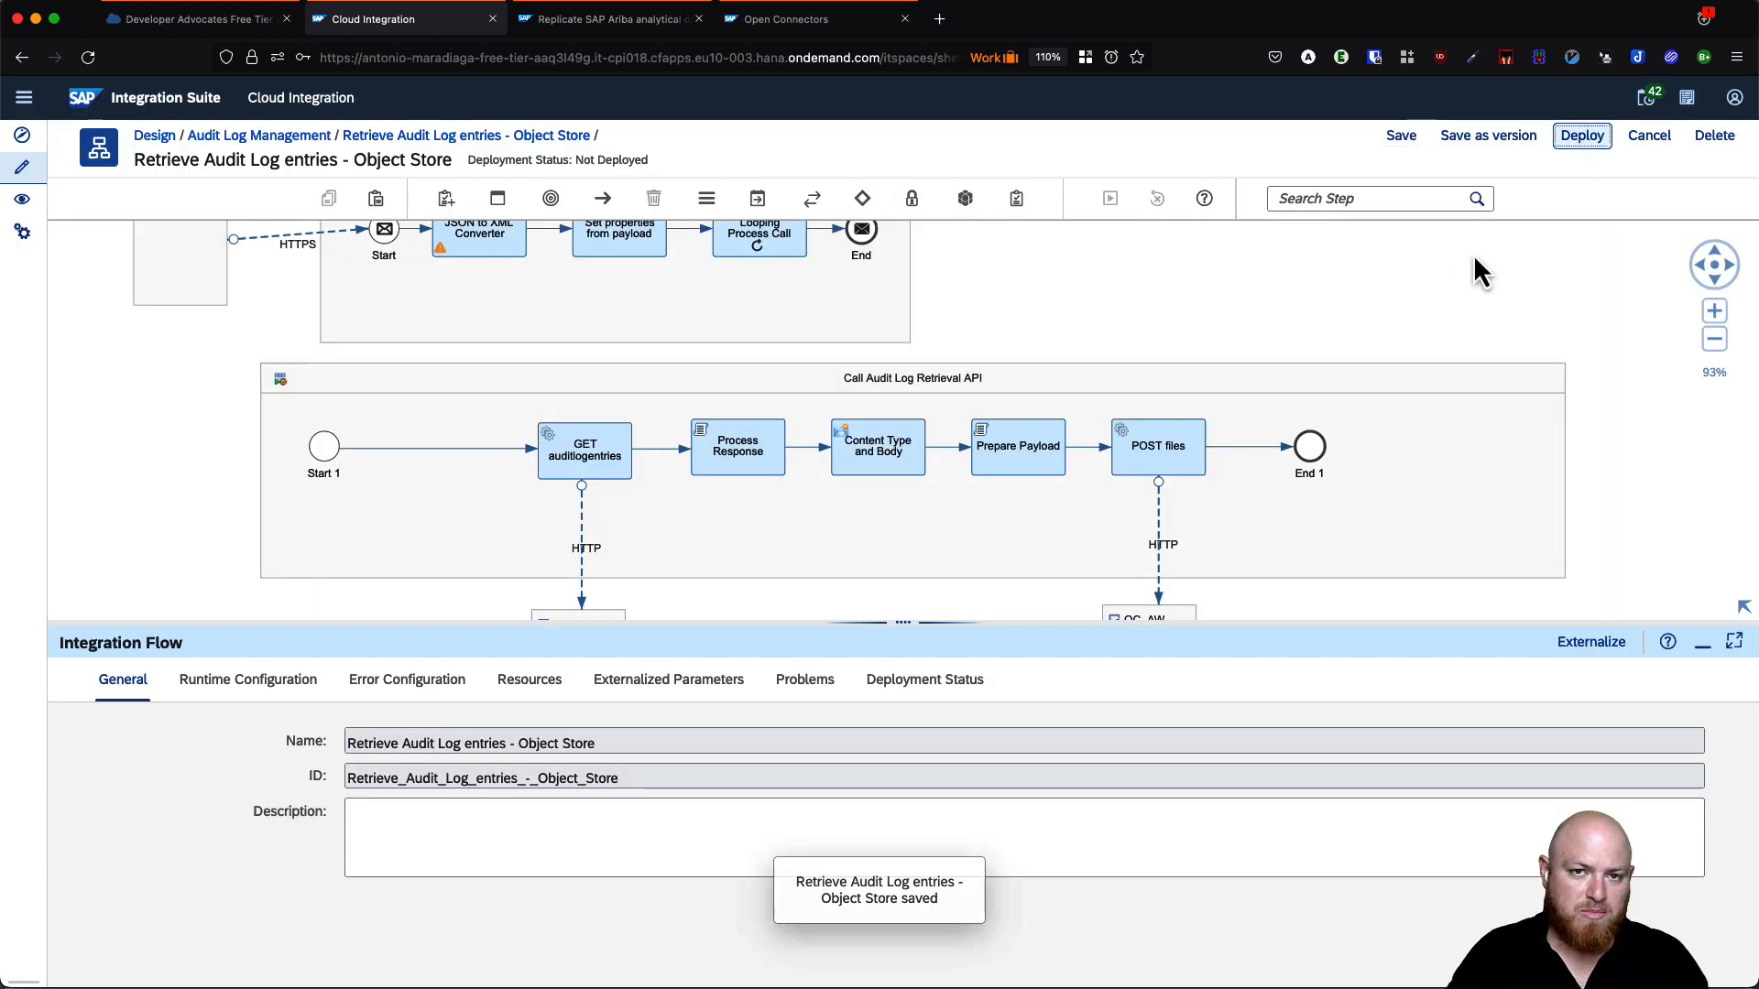
left_click(910, 585)
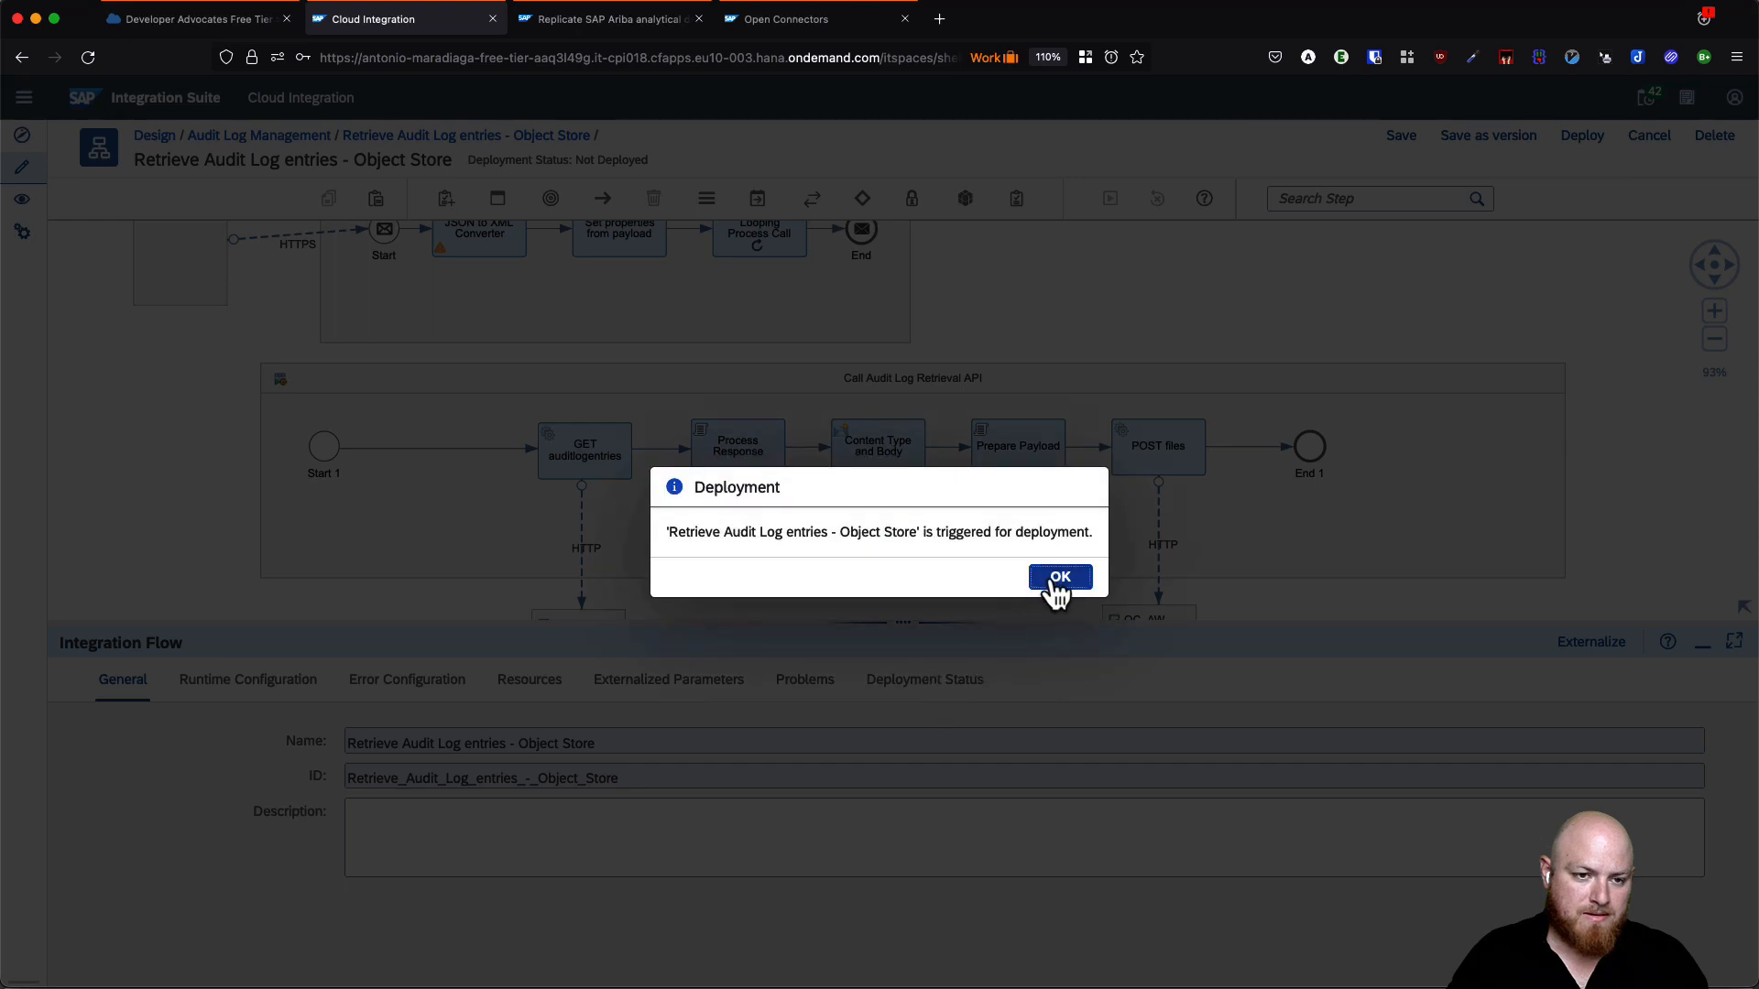
left_click(1052, 586)
left_click(923, 683)
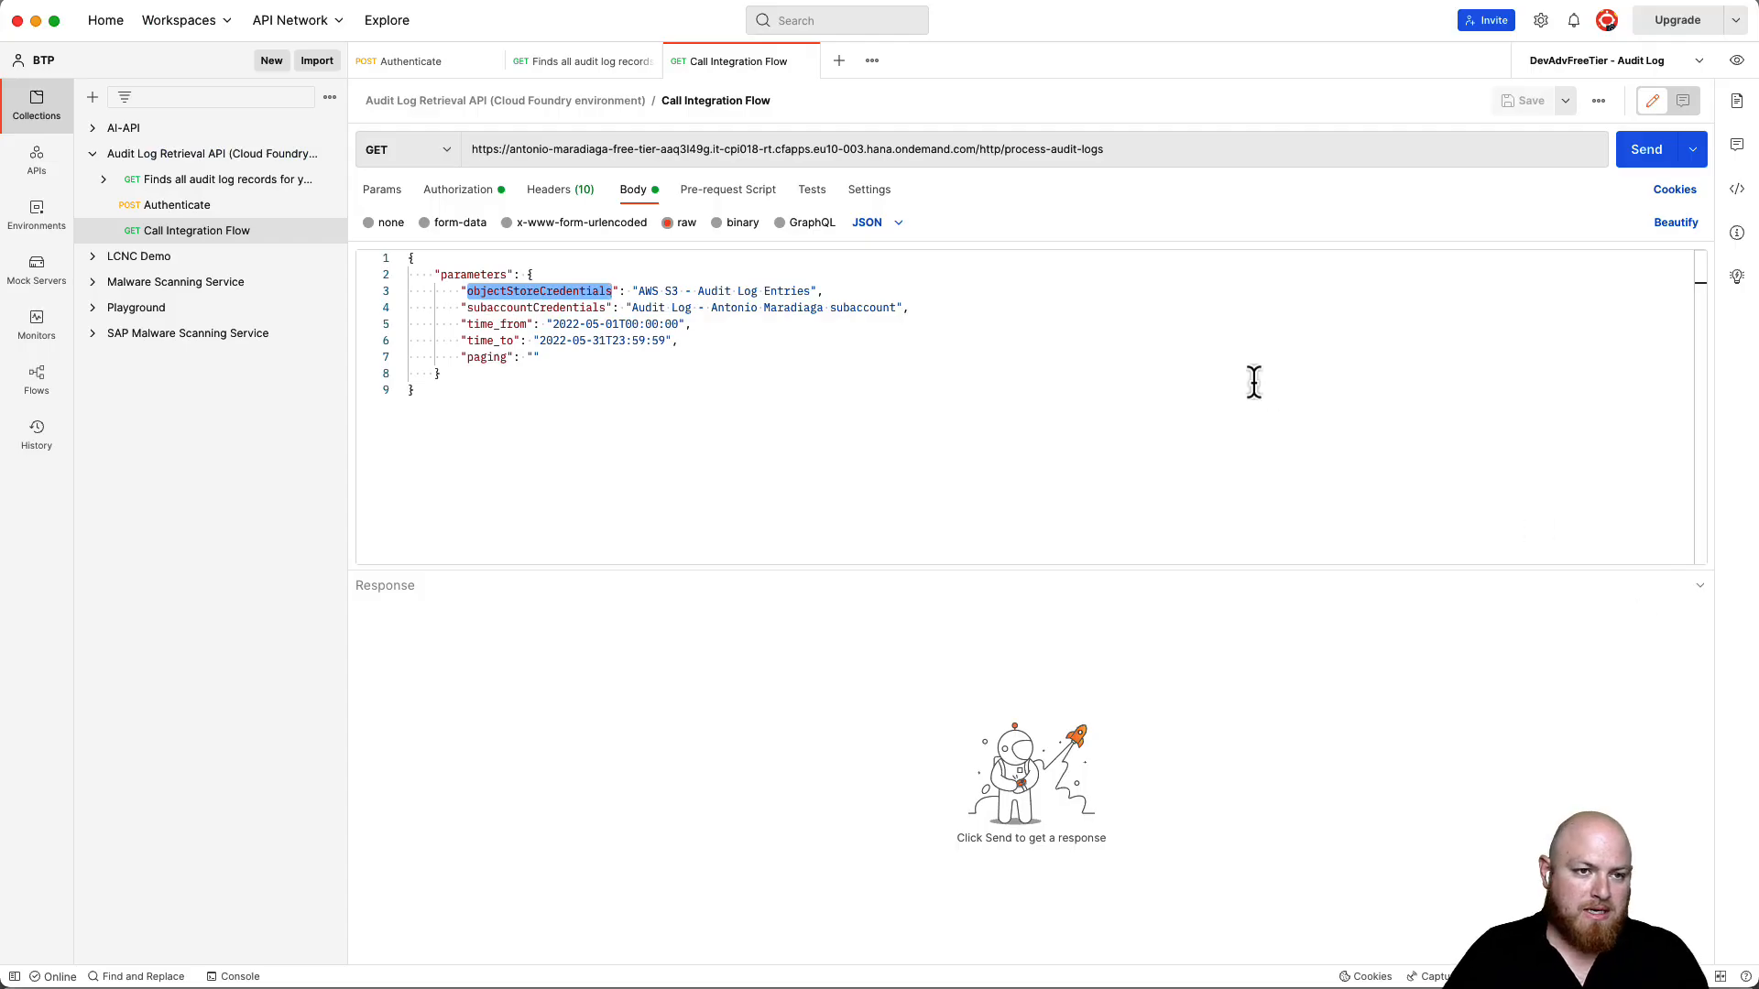
- Change time_from in the request body to 2022-07-04T00:00:00
left_click(867, 357)
left_click(666, 291)
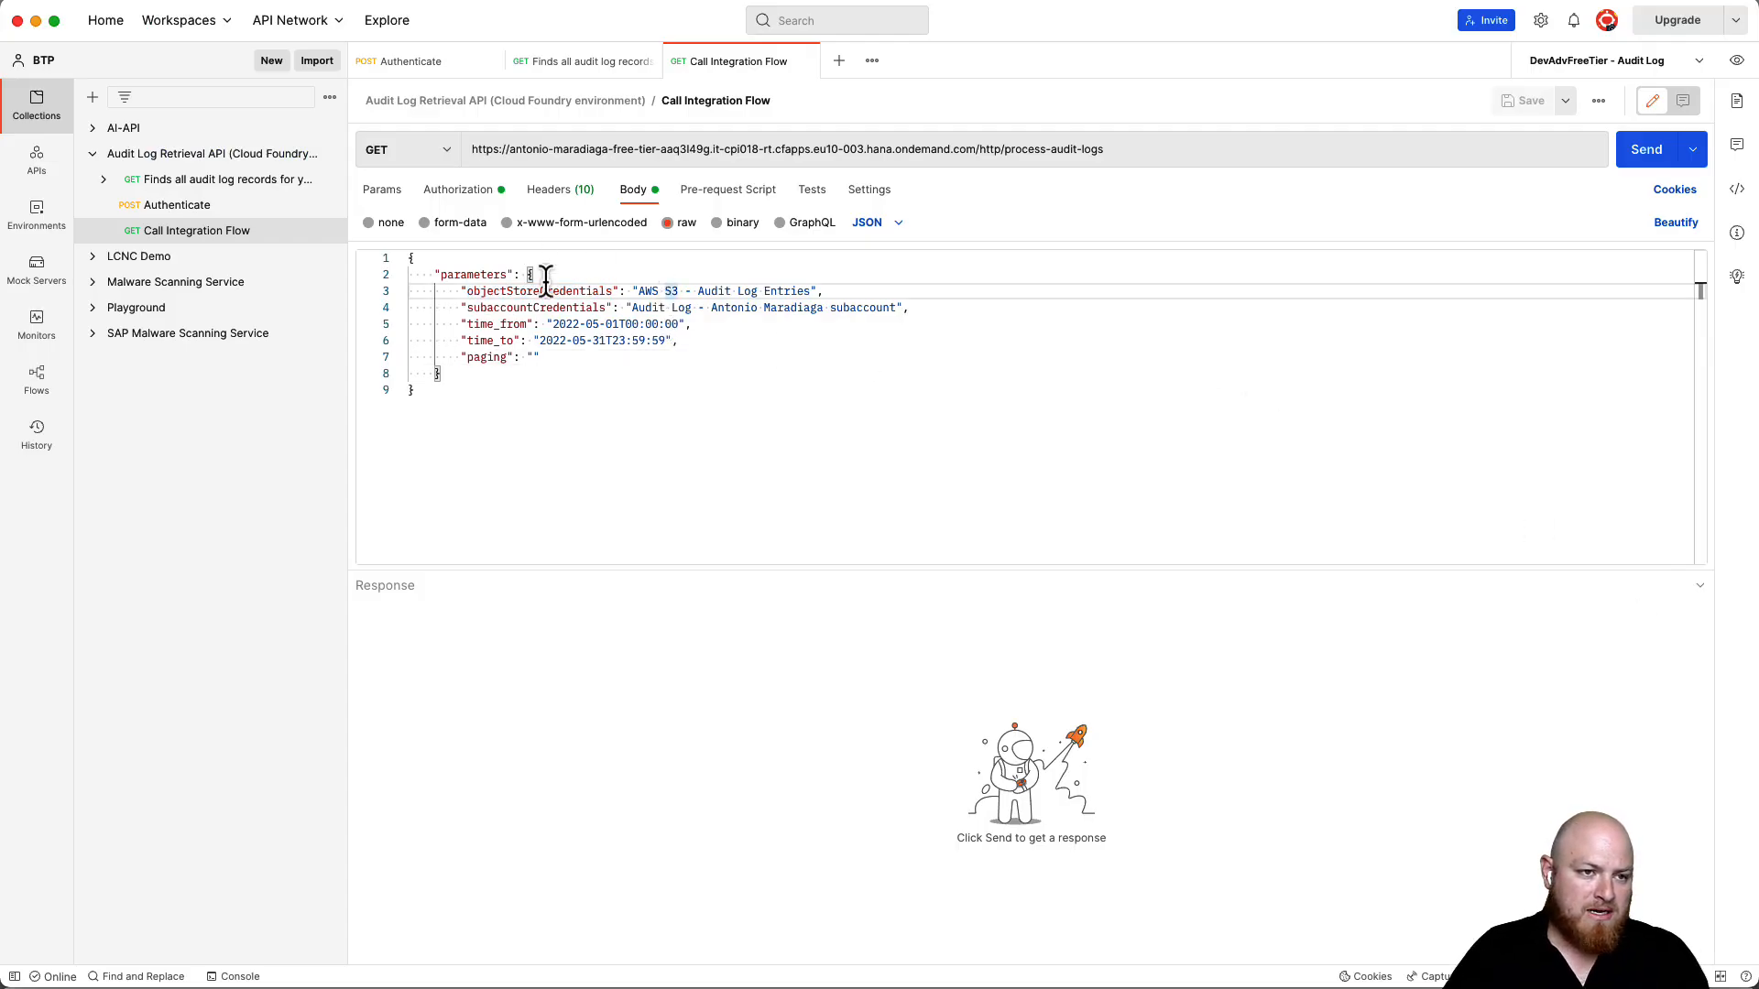
left_click_drag(460, 291, 835, 291)
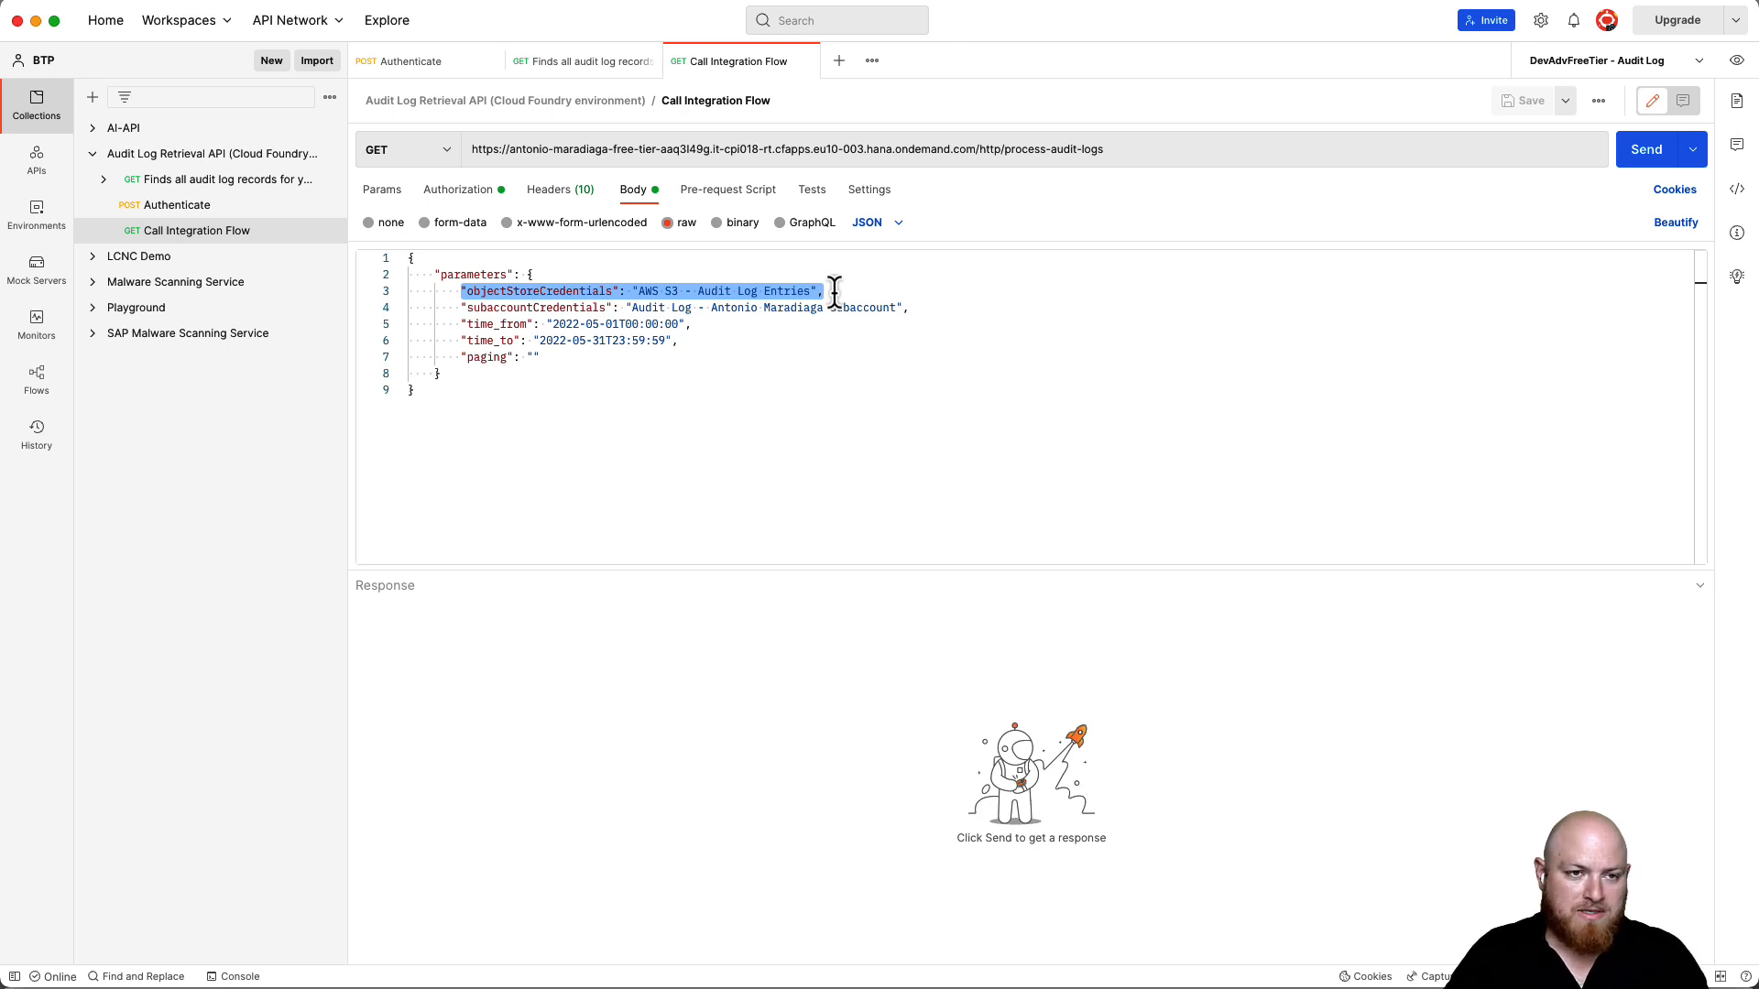
left_click(678, 324)
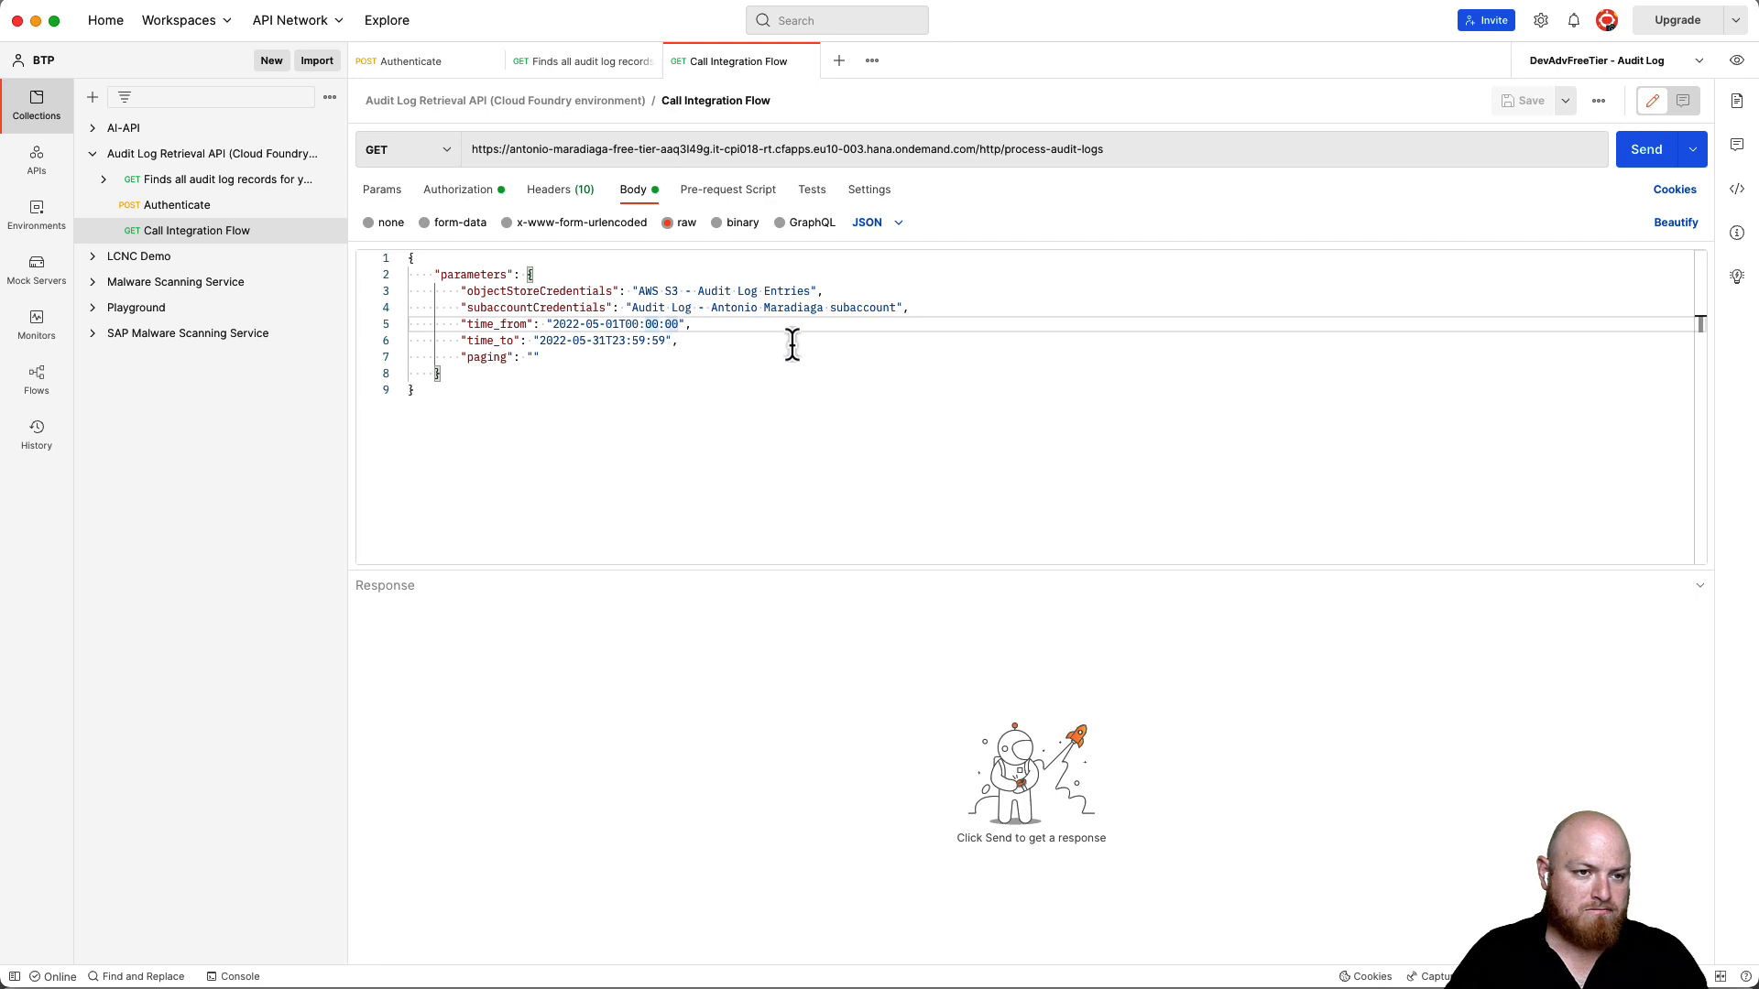
left_click_drag(552, 325, 633, 326)
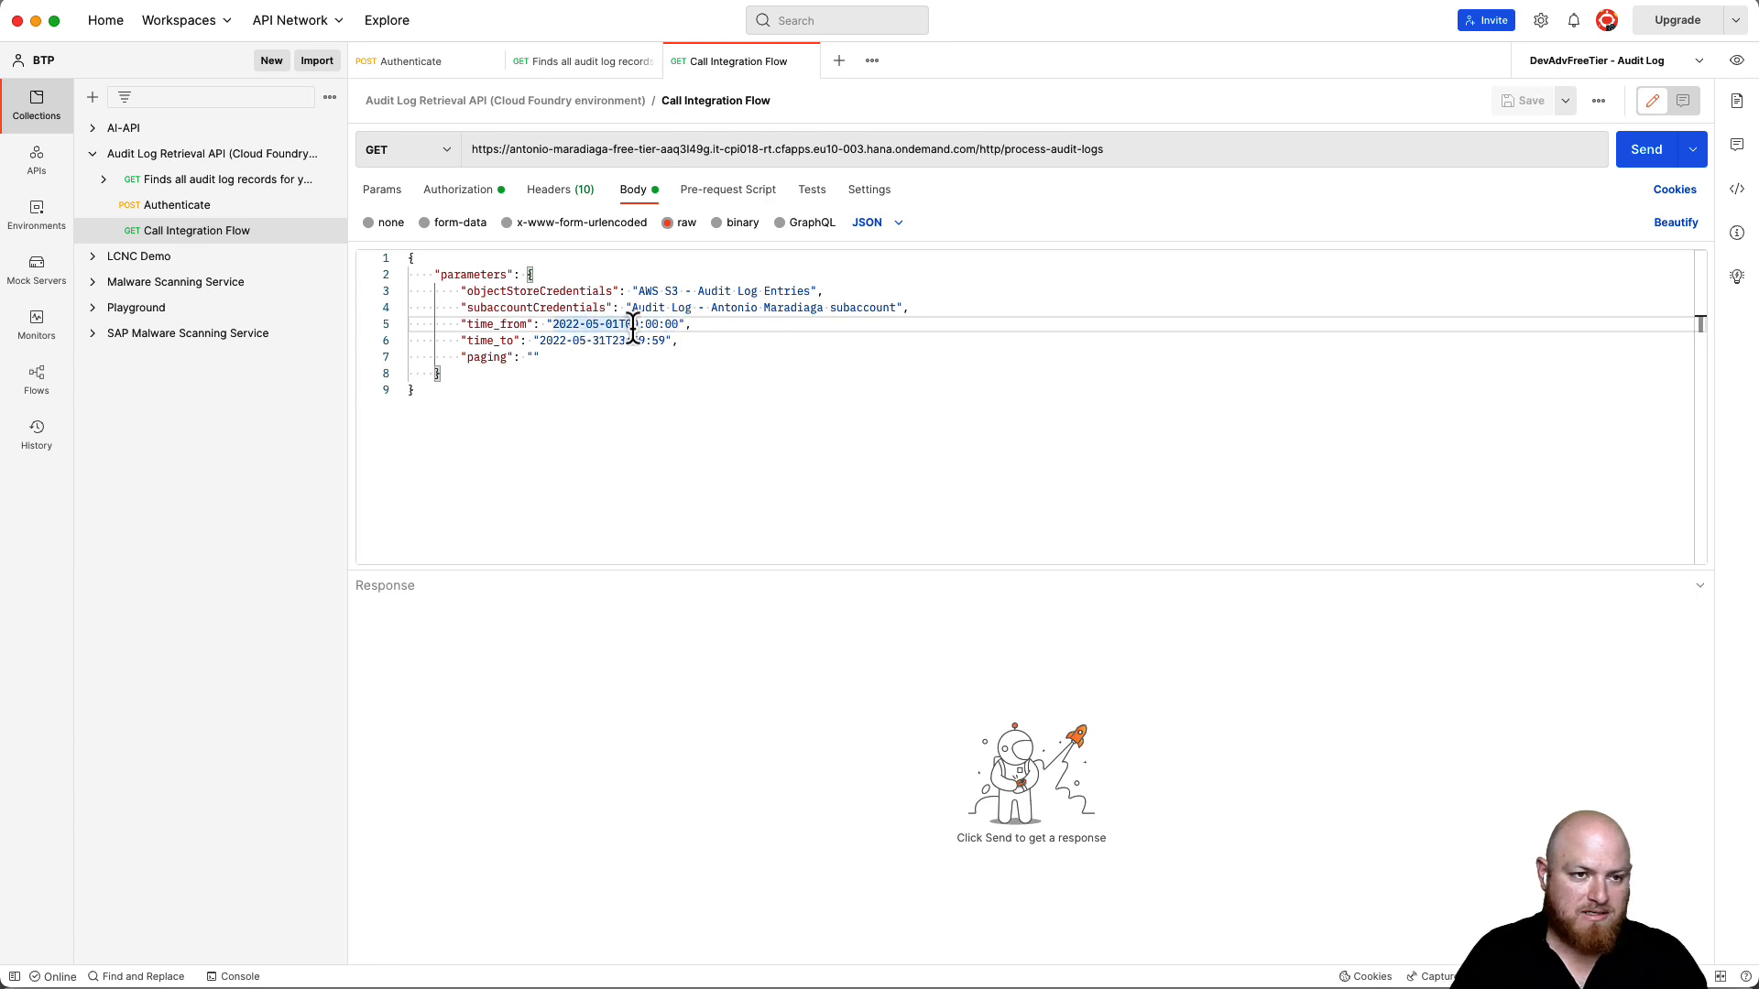
left_click(597, 324)
key("BackSpace")
type("7")
left_click(619, 324)
key("BackSpace")
type("4")
- Change time_to to 2022-07-04T23:59:59 and send the Call Integration Flow request
left_click(606, 341)
key("BackSpace")
type("7")
left_click_drag(594, 340, 606, 341)
type("04")
double_click(776, 293)
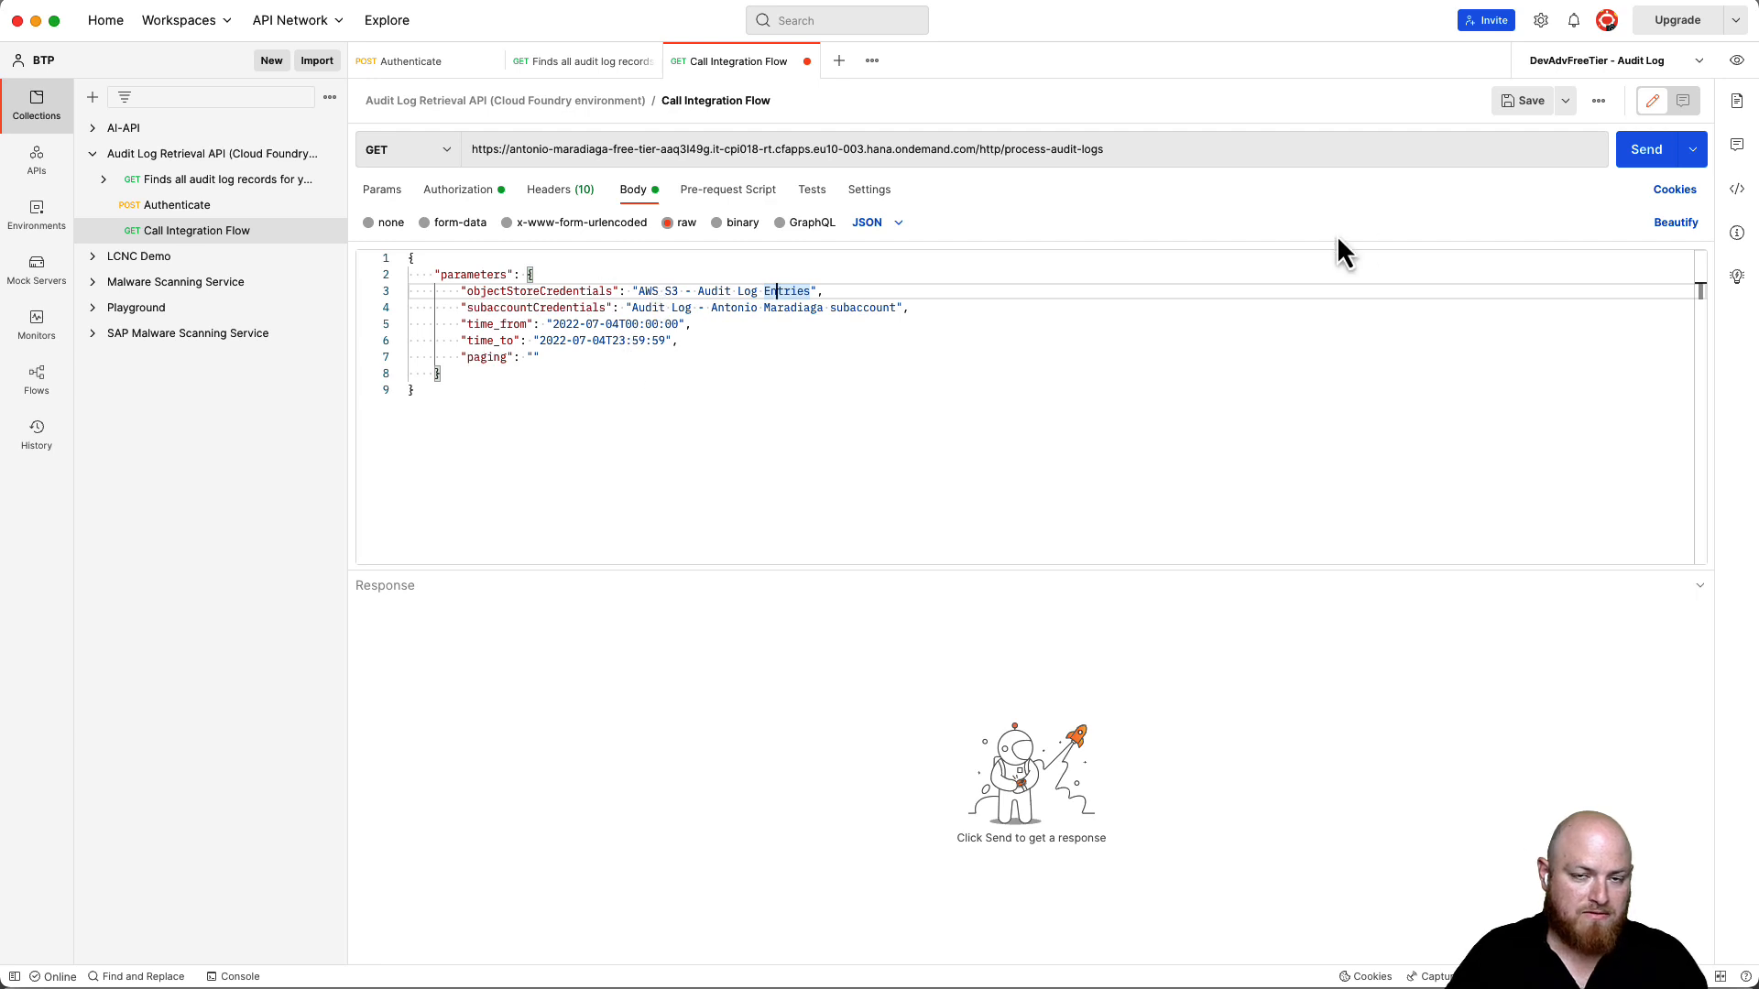
left_click(1644, 165)
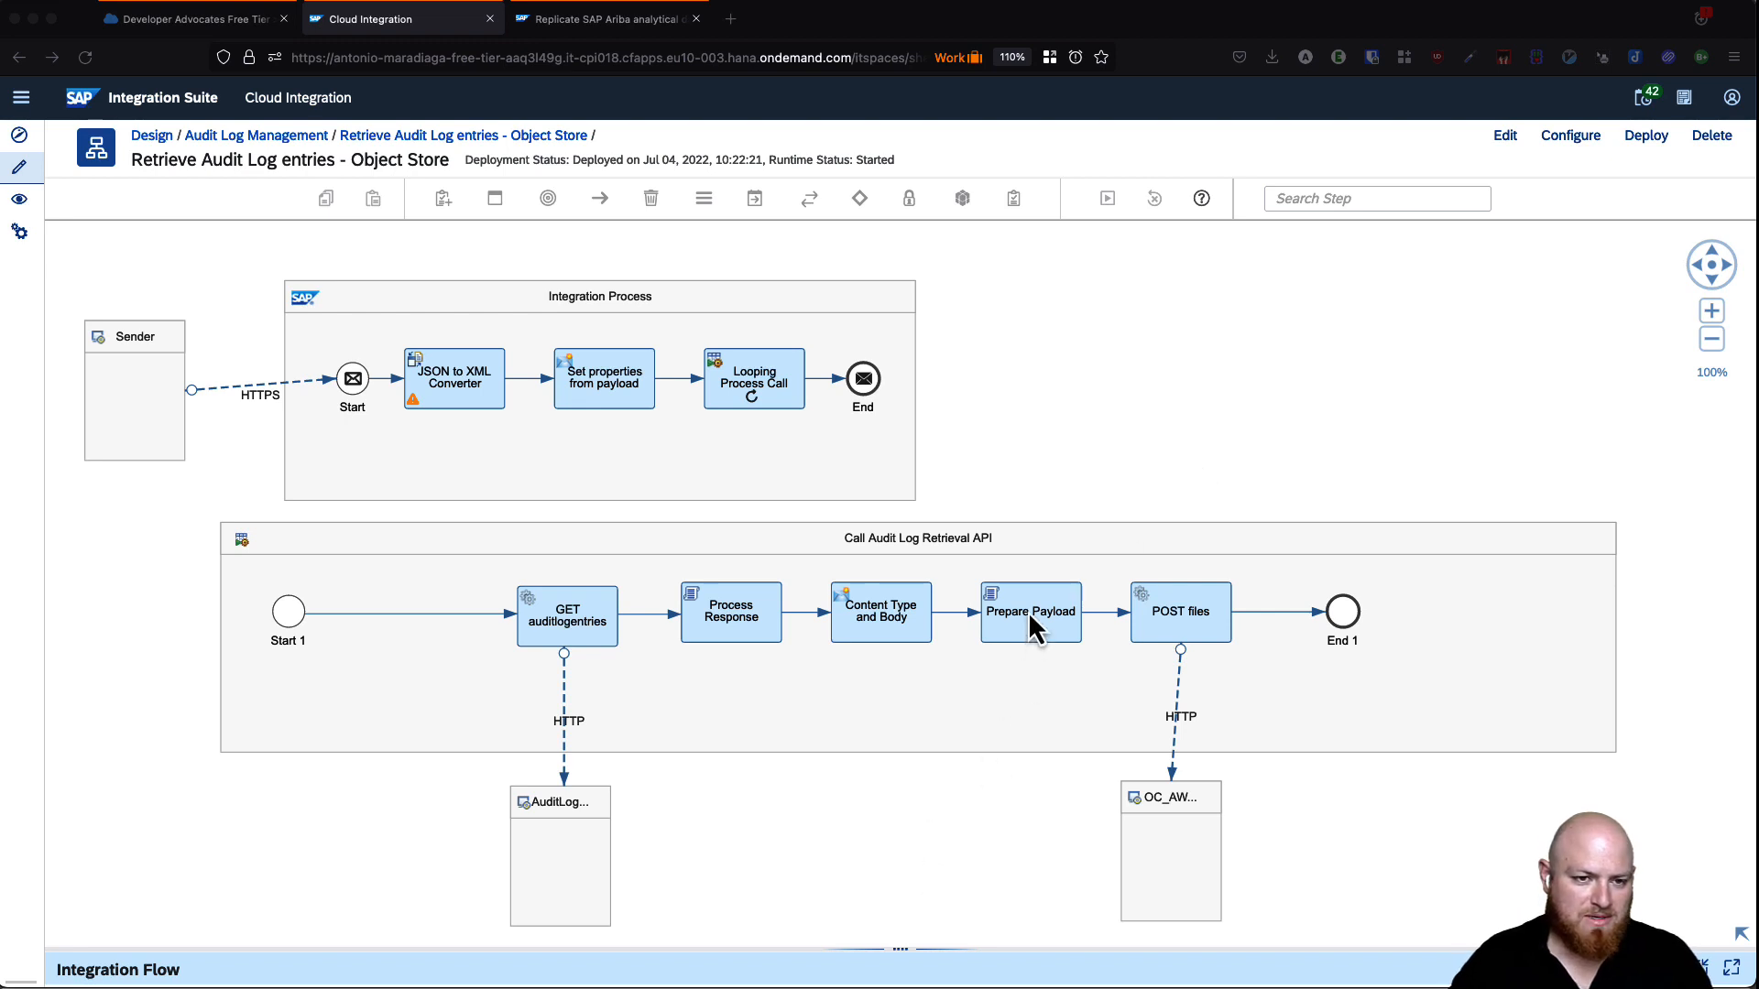
- Switch back to the browser showing the deployed Retrieve Audit Log entries iFlow
left_click(894, 617)
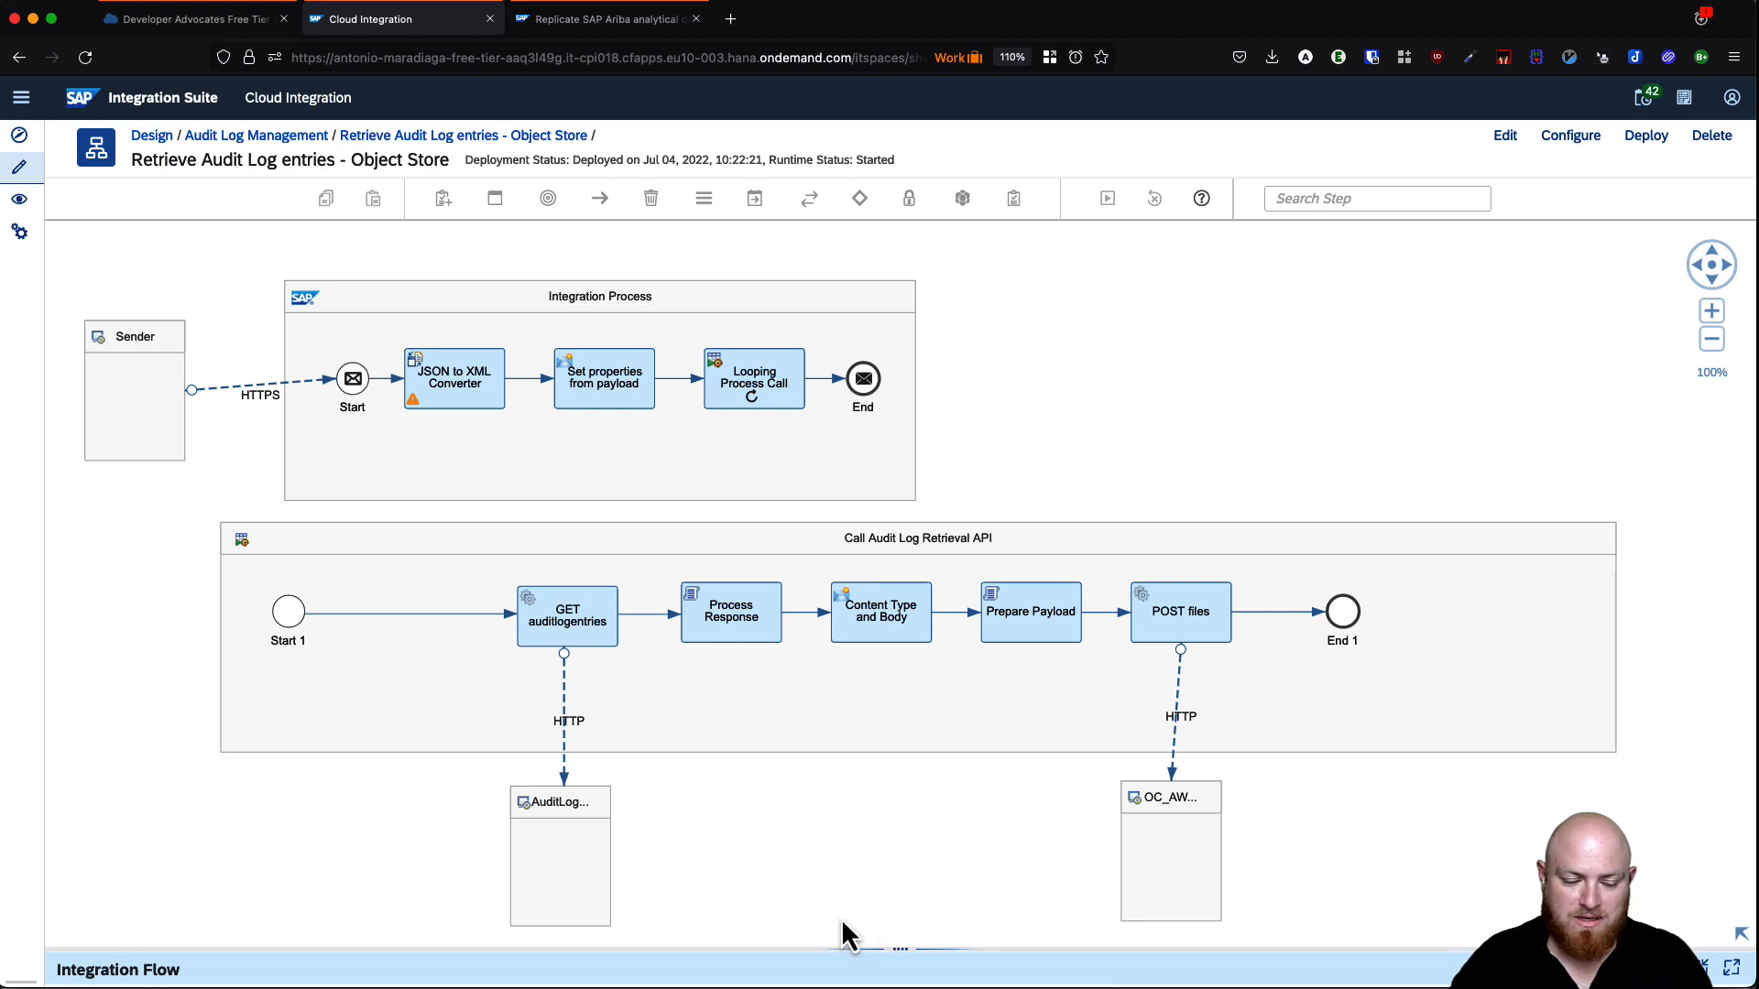
- Put the iFlow in edit mode and inspect the Content Type and Body step's Content-Type header boundary
left_click(886, 636)
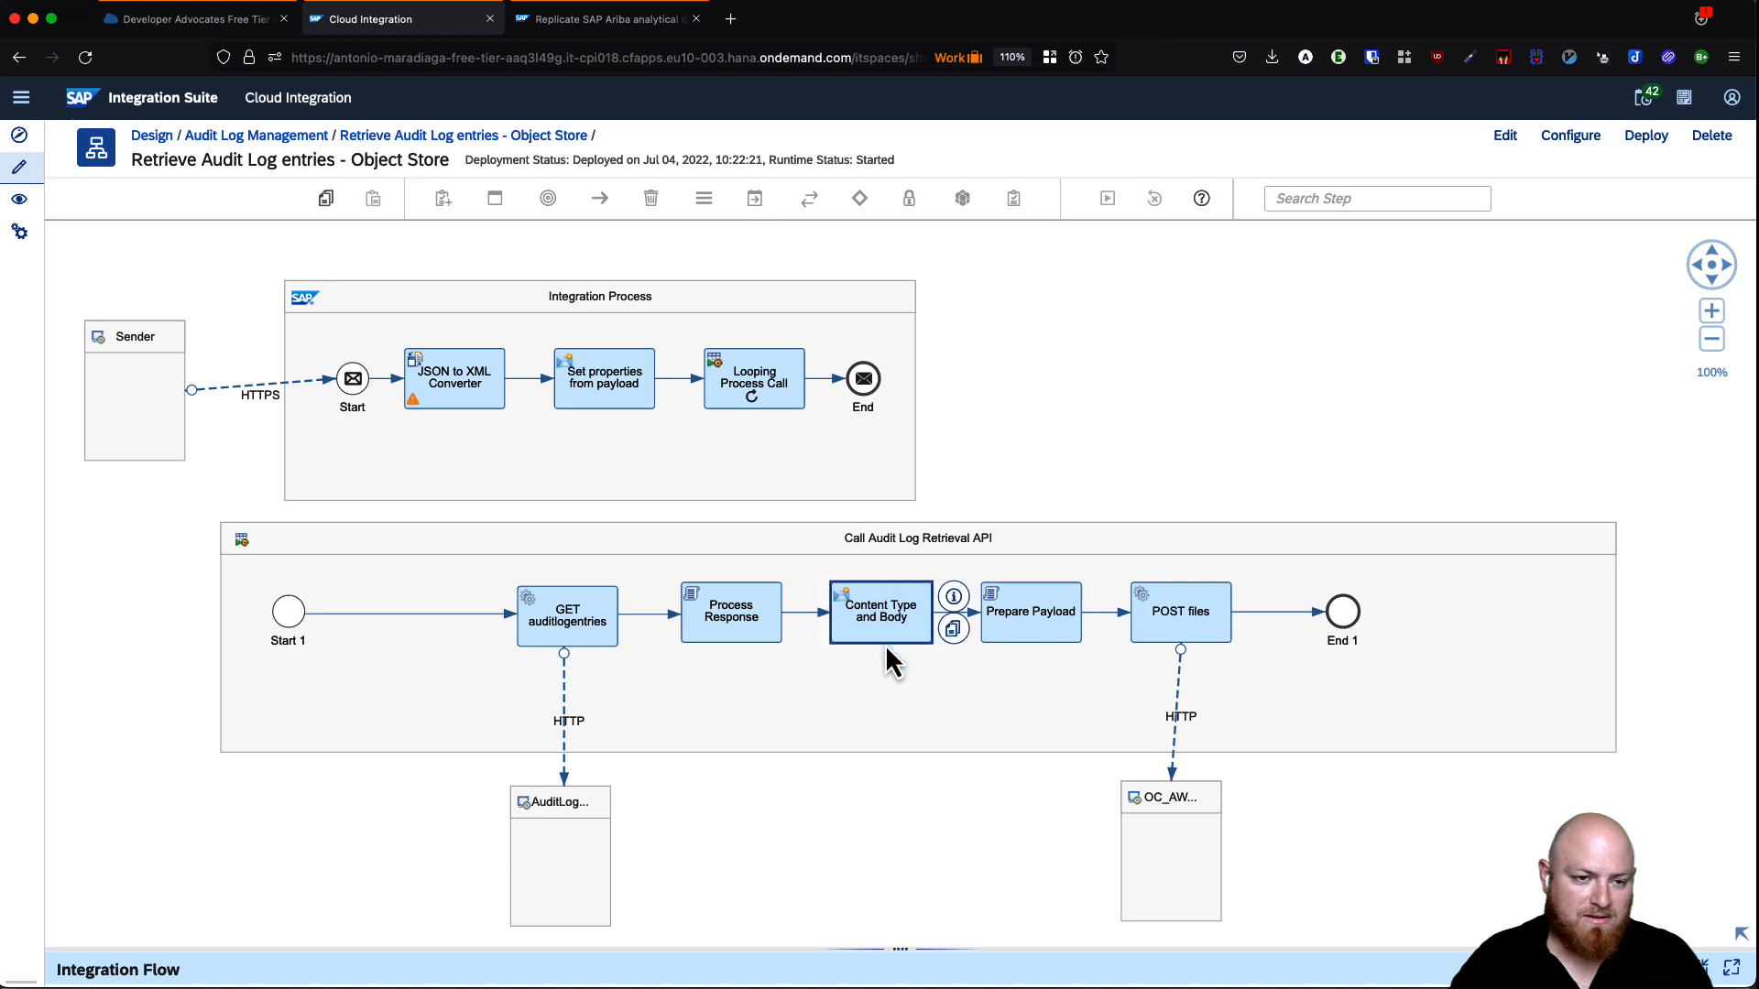
left_click(1504, 137)
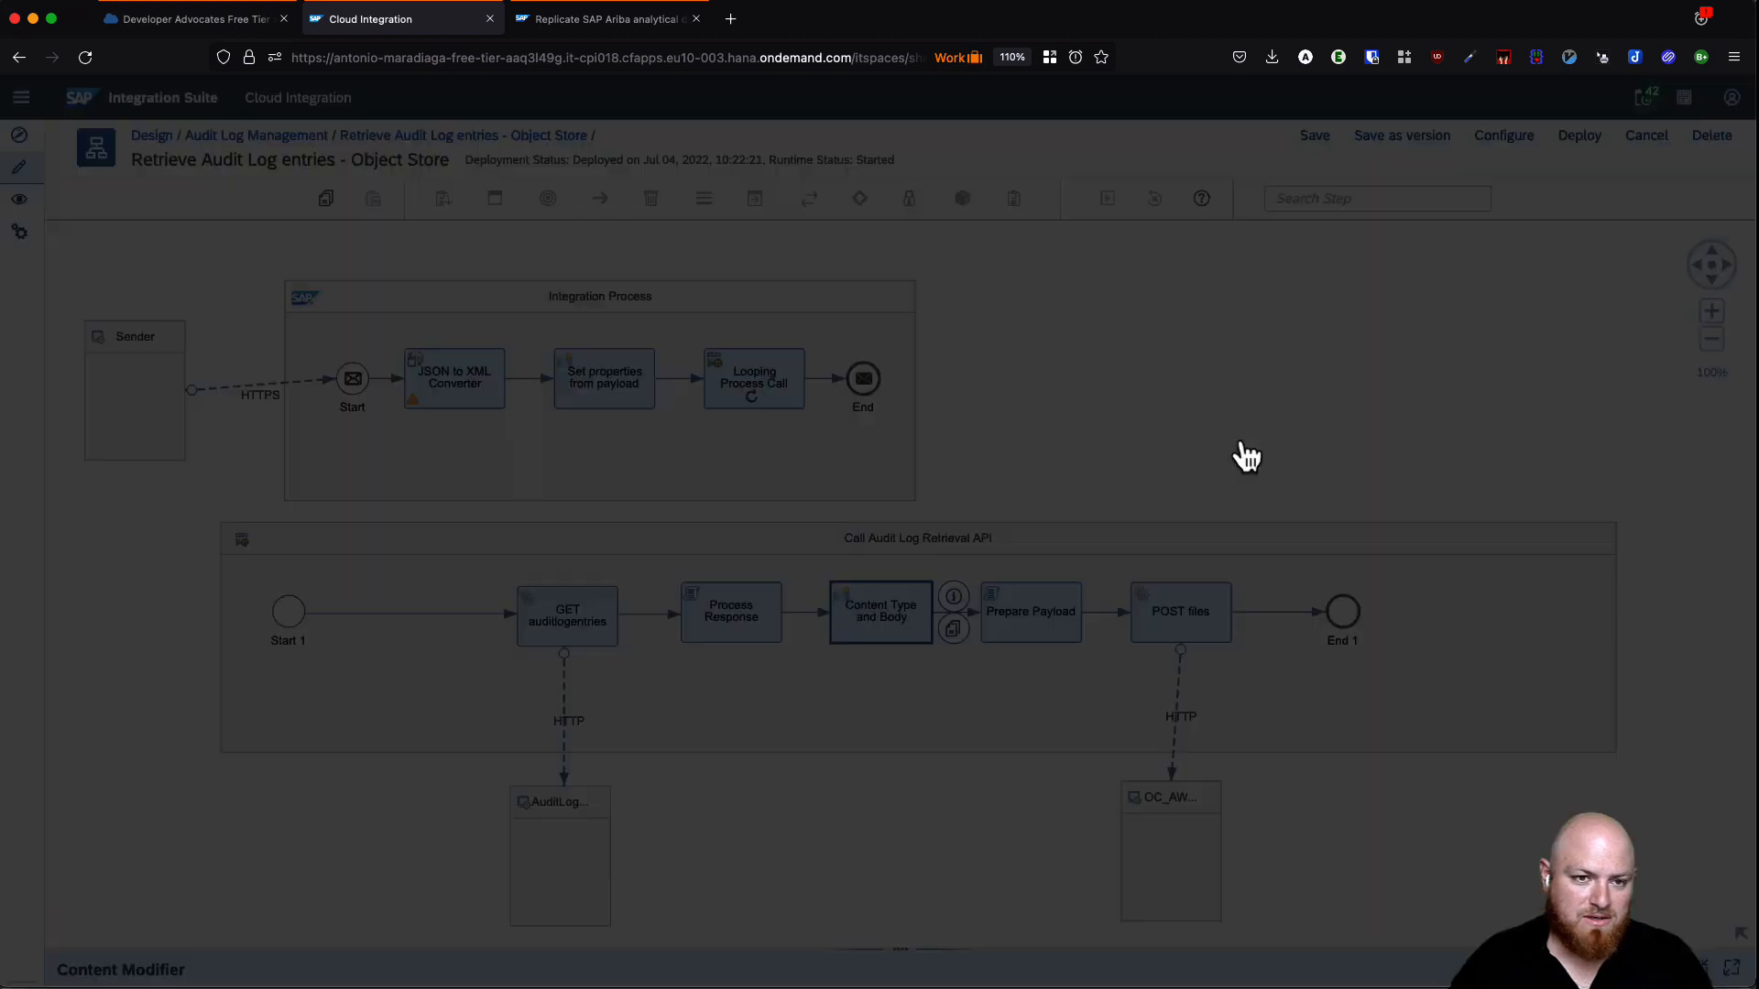
left_click_drag(906, 950, 891, 769)
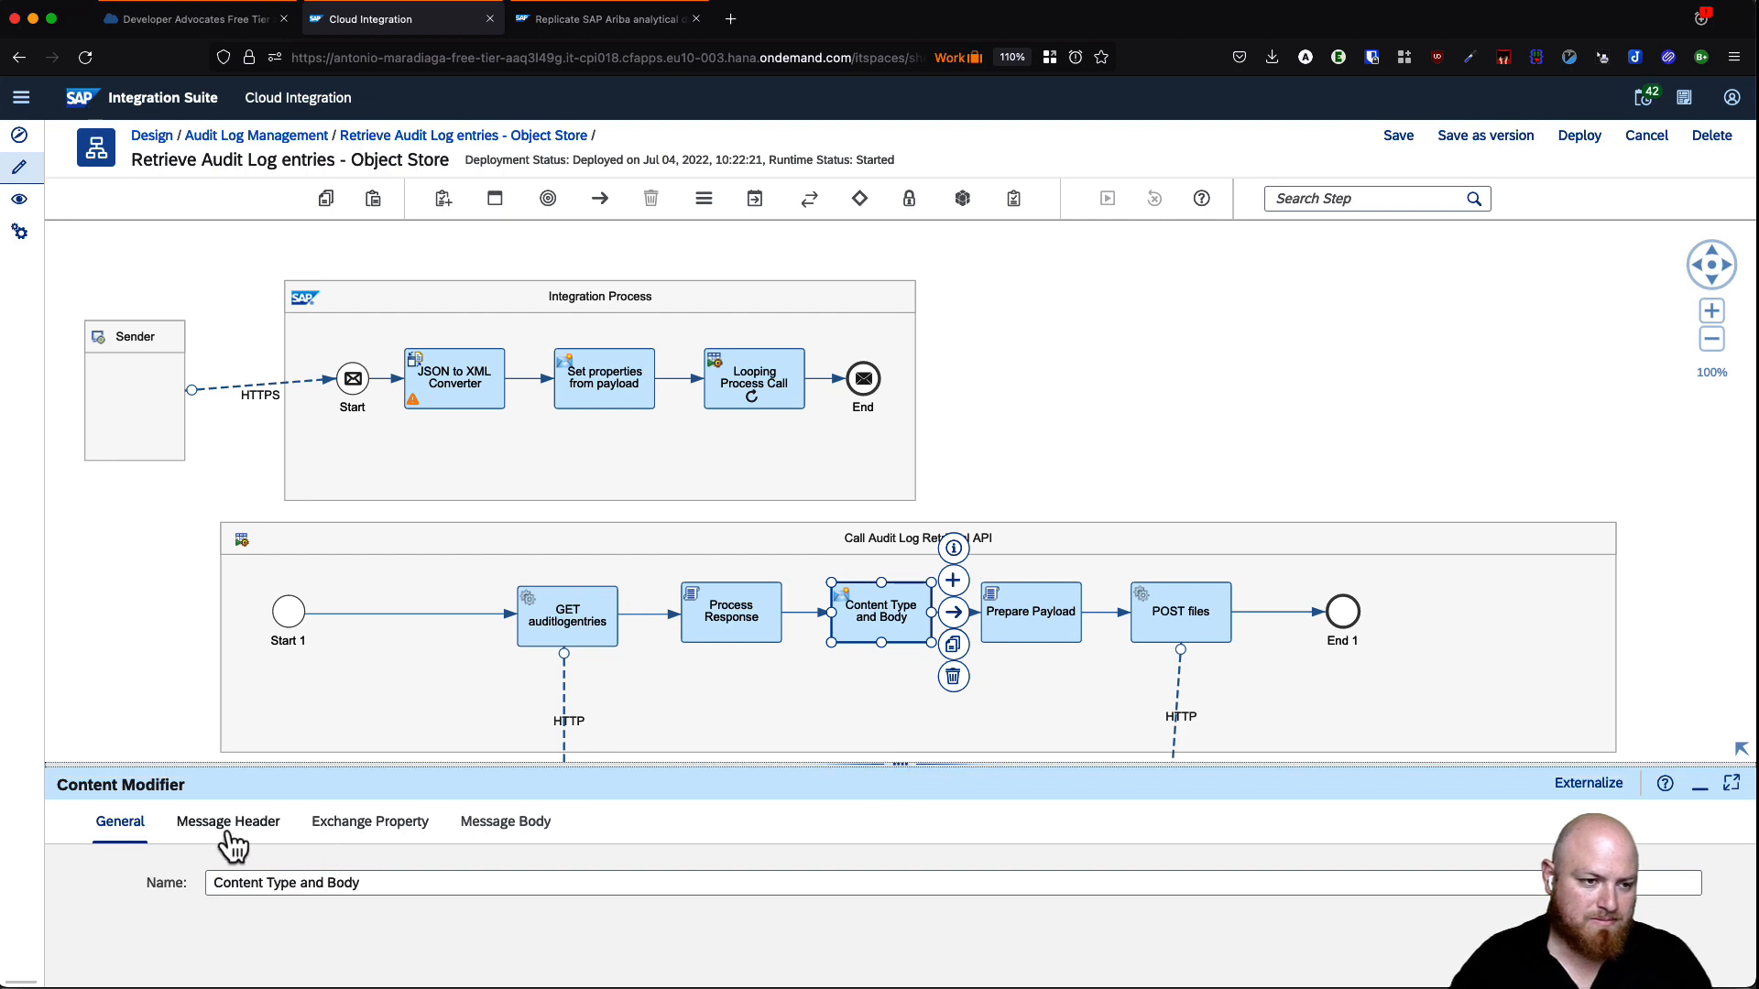
left_click(229, 824)
left_click(955, 969)
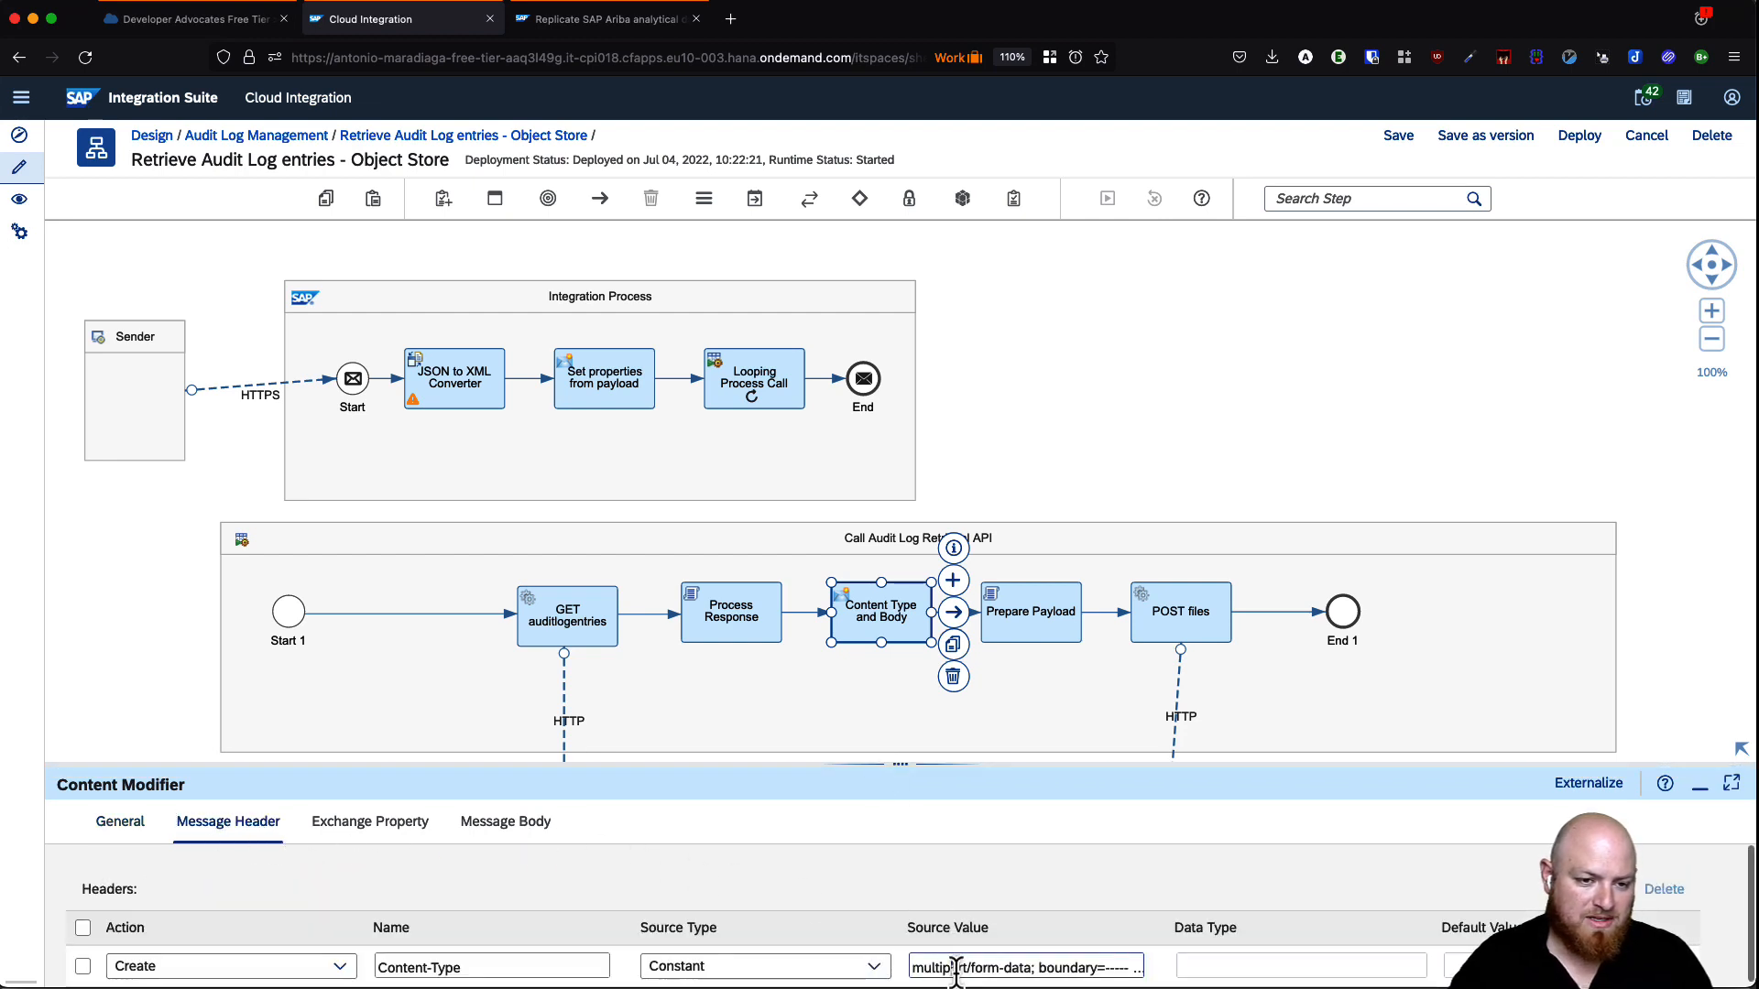
key("End")
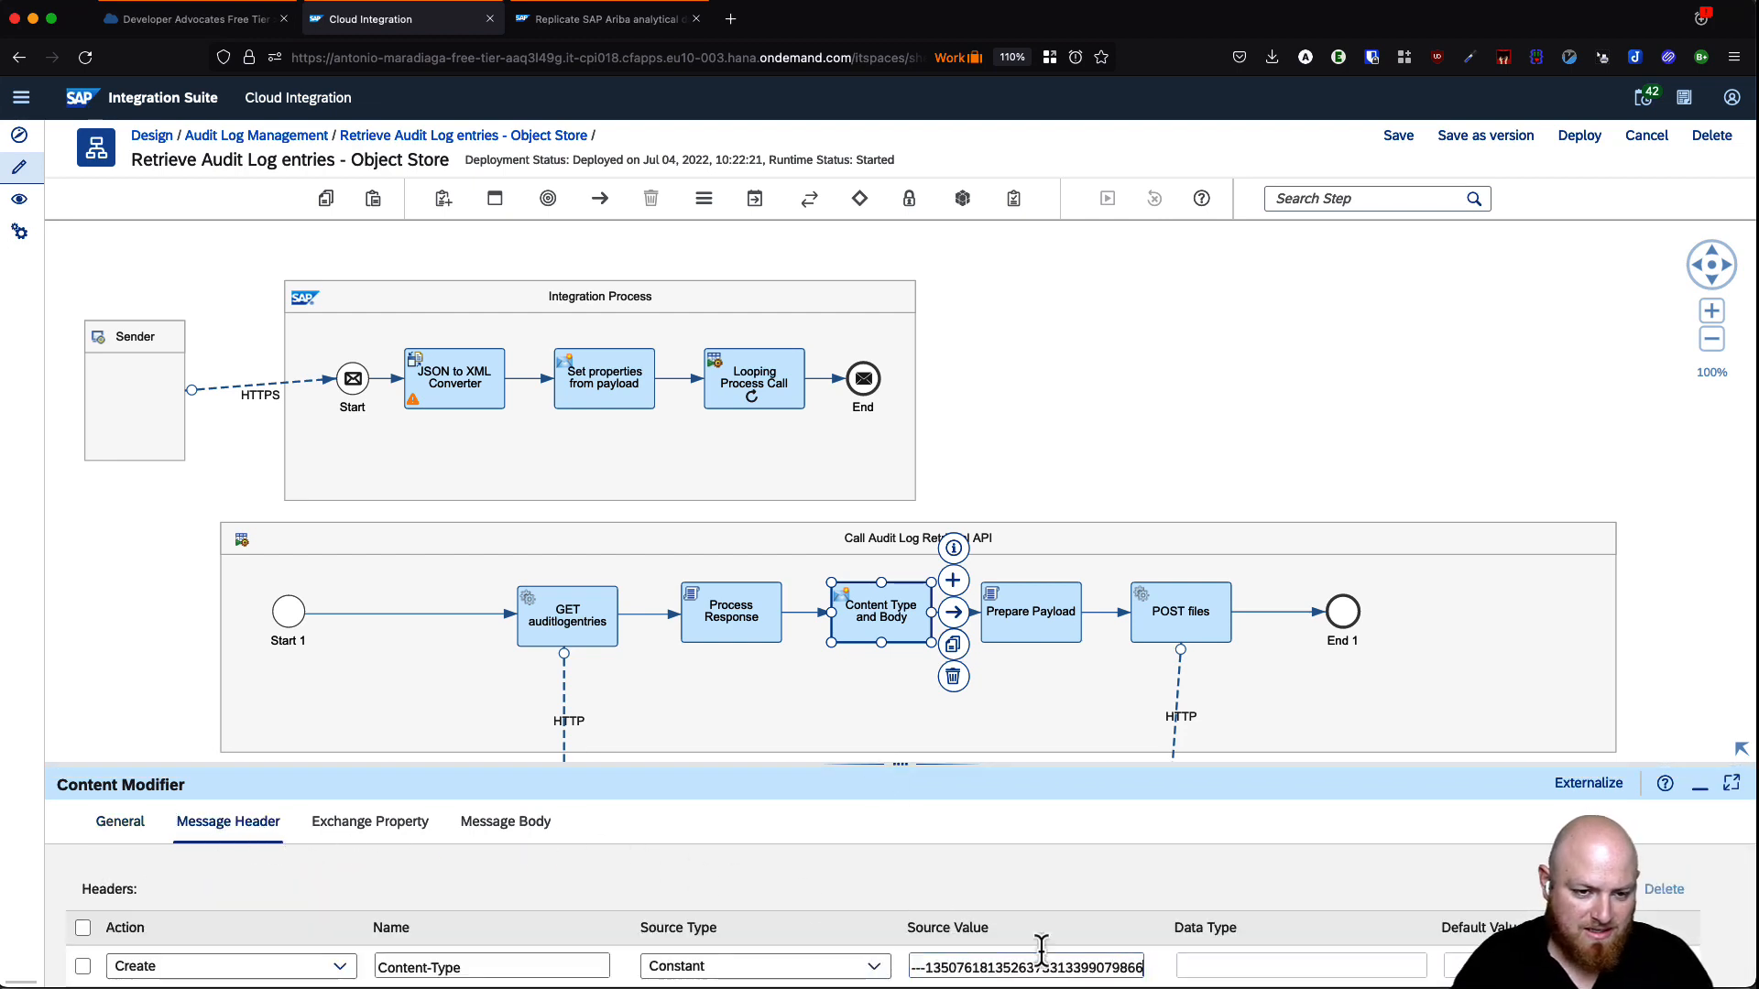
left_click_drag(1119, 967, 1156, 980)
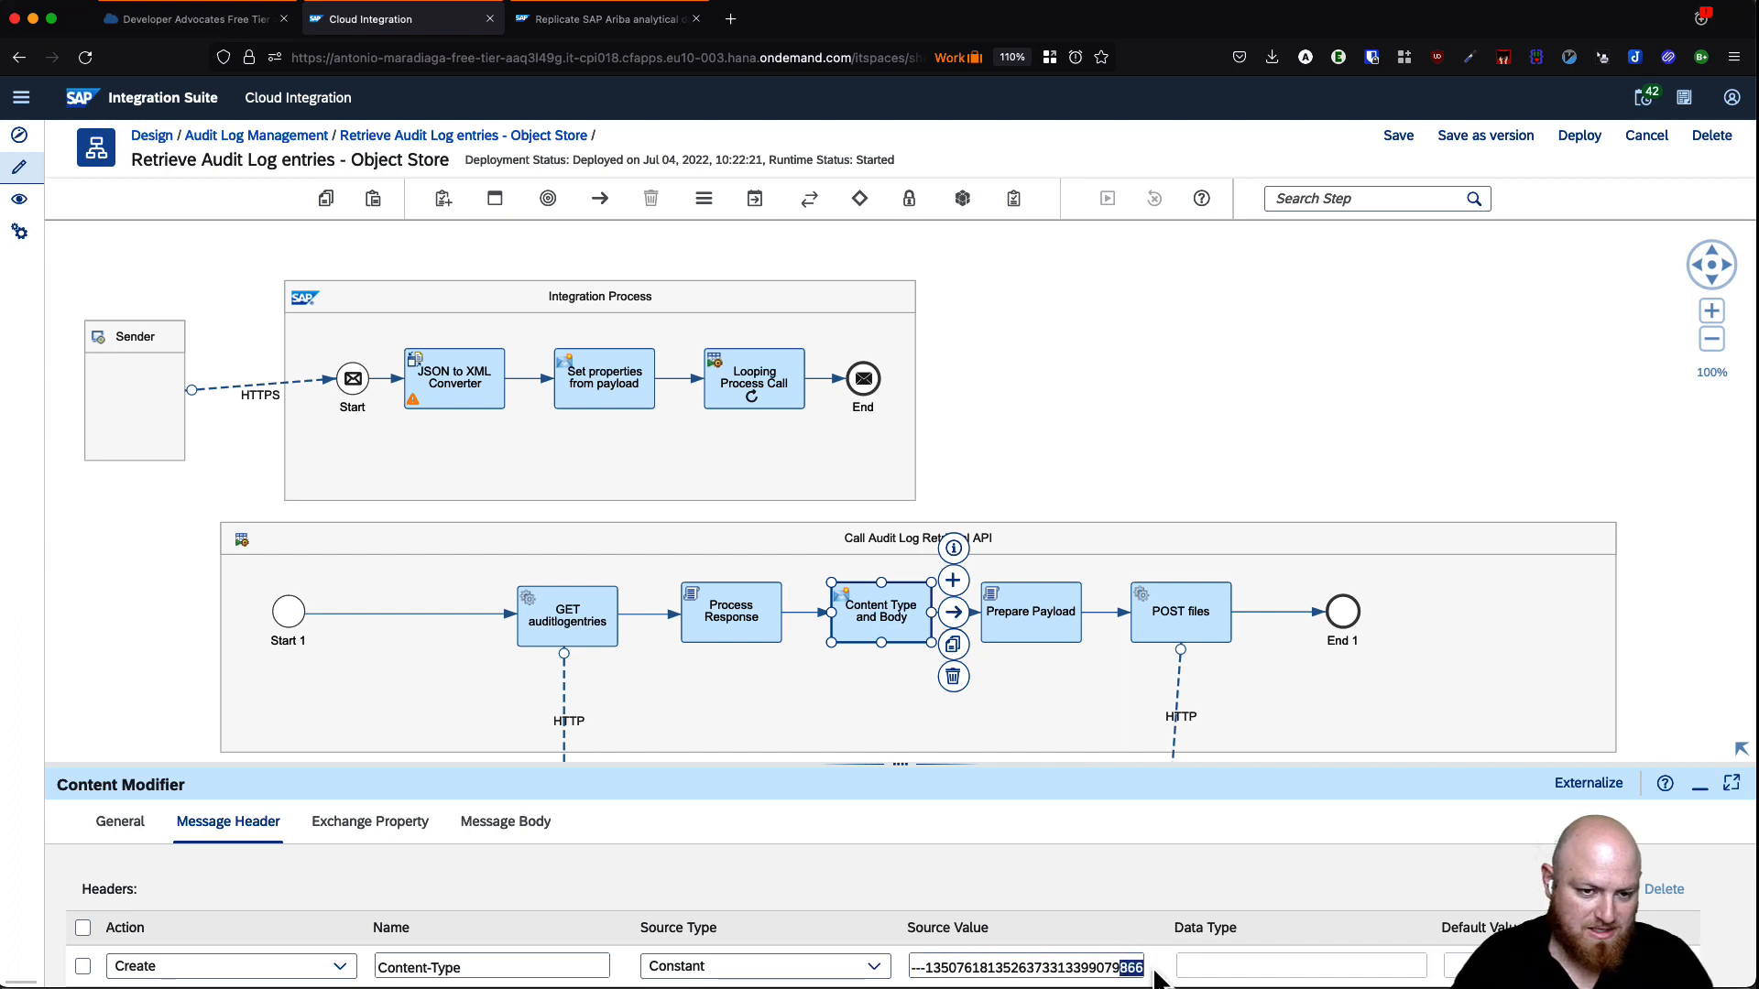
- Make the header boundary end in 98667 to match the message body, then save the iFlow
left_click(499, 829)
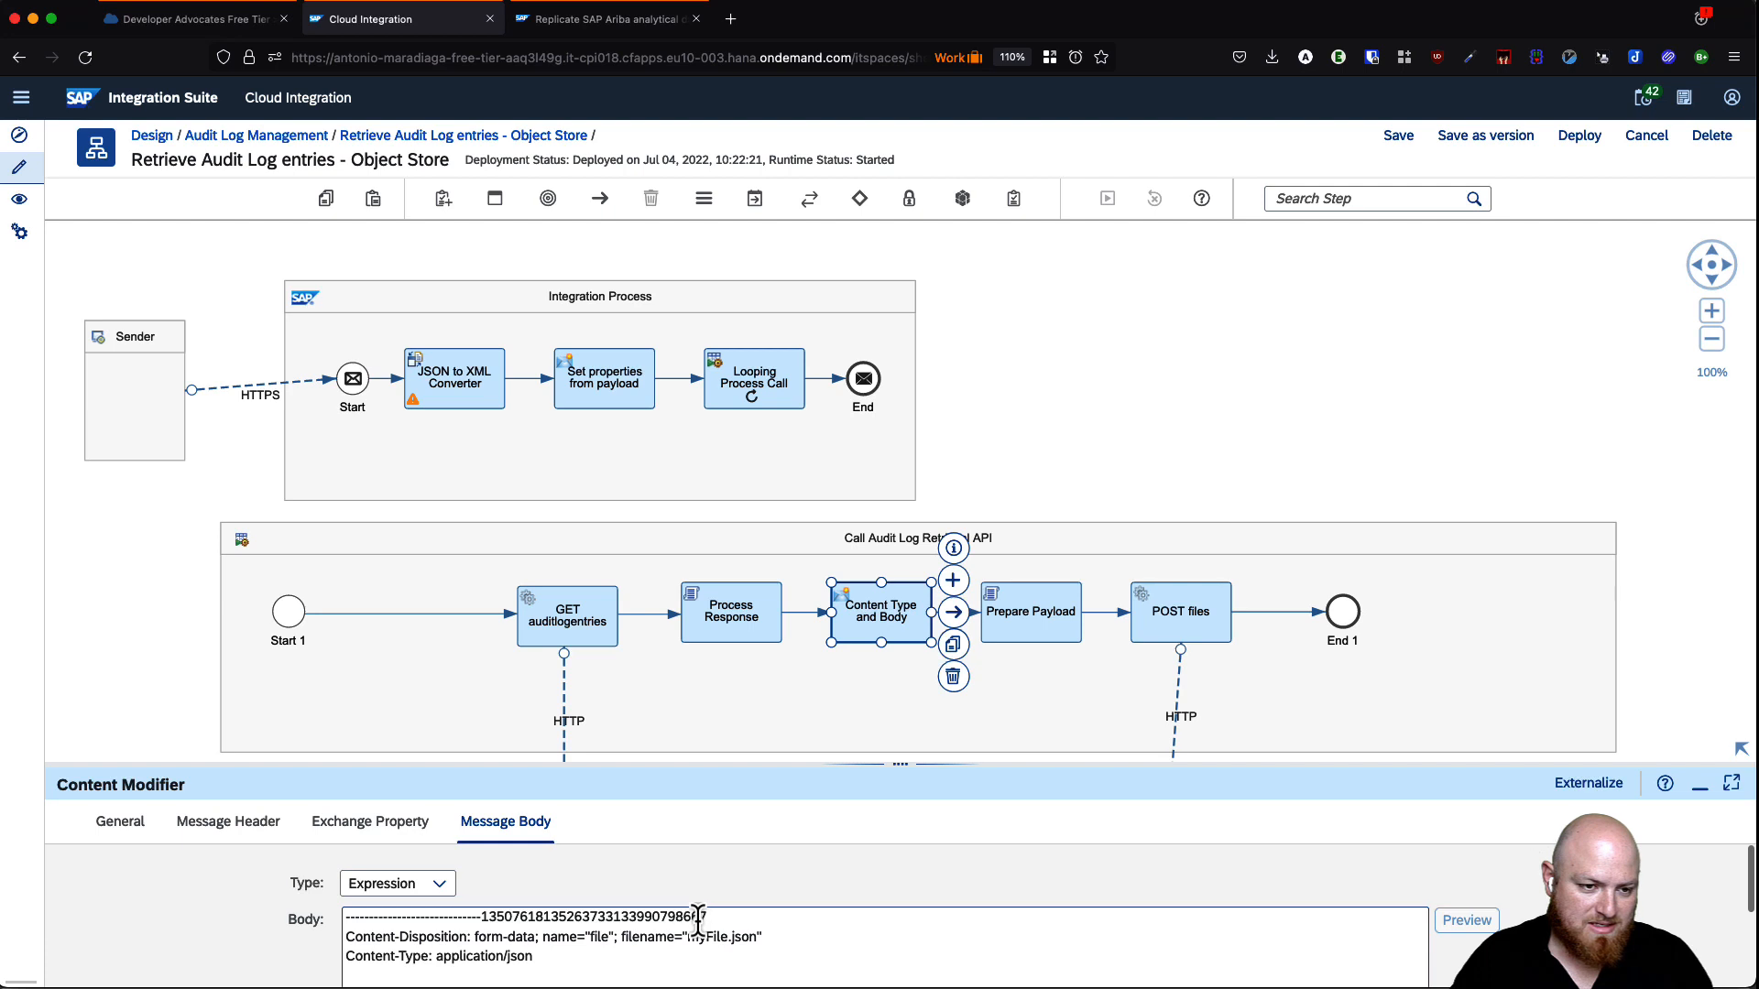
left_click(244, 827)
left_click(1055, 954)
key("End")
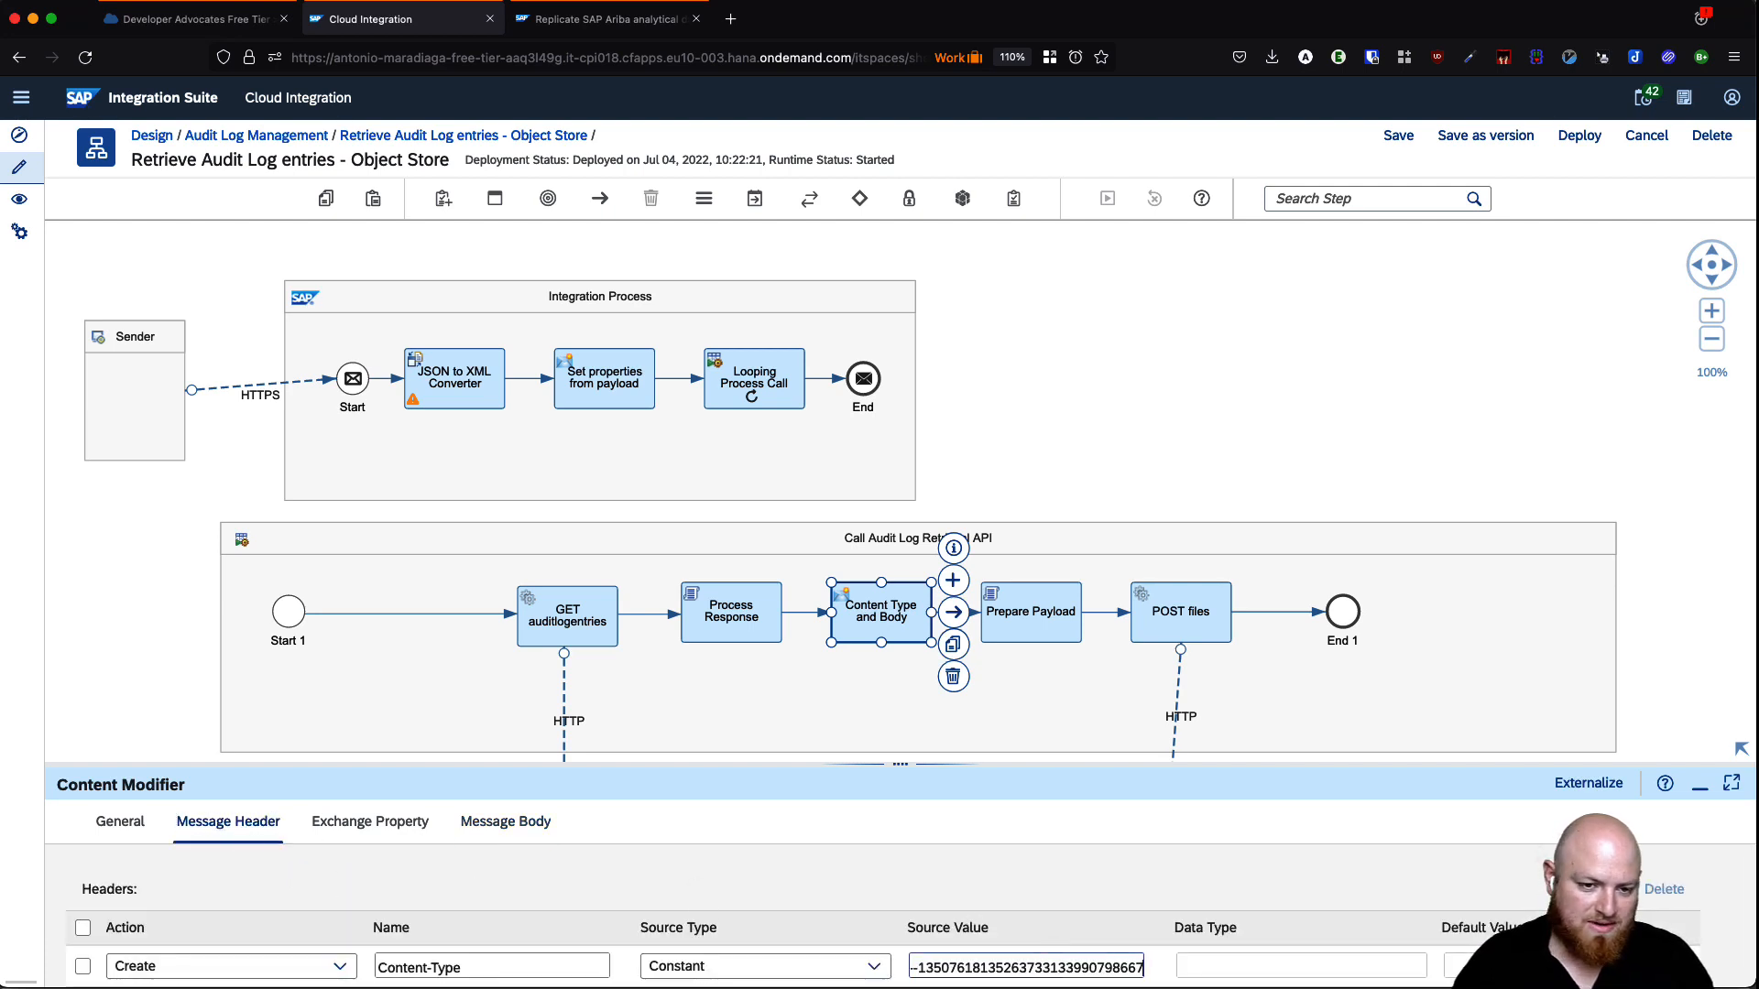
left_click(1399, 138)
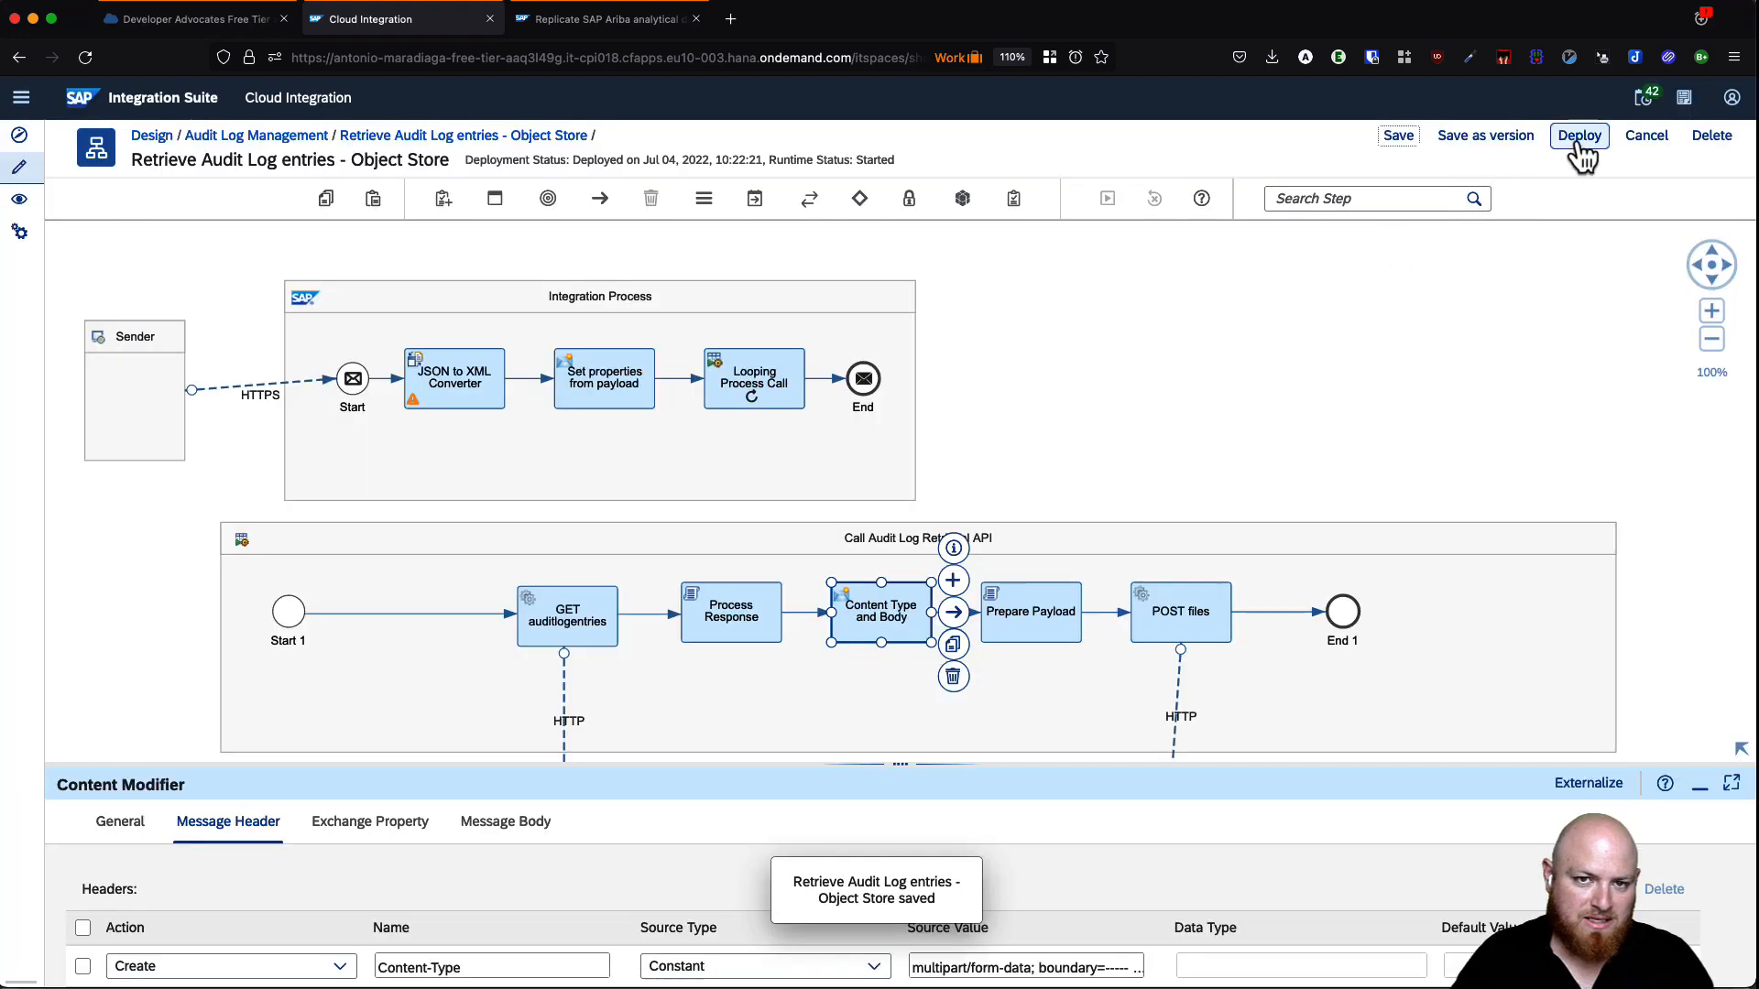
- Redeploy the iFlow and watch Deployment Status until Runtime Status shows Started
left_click(1577, 146)
left_click(909, 580)
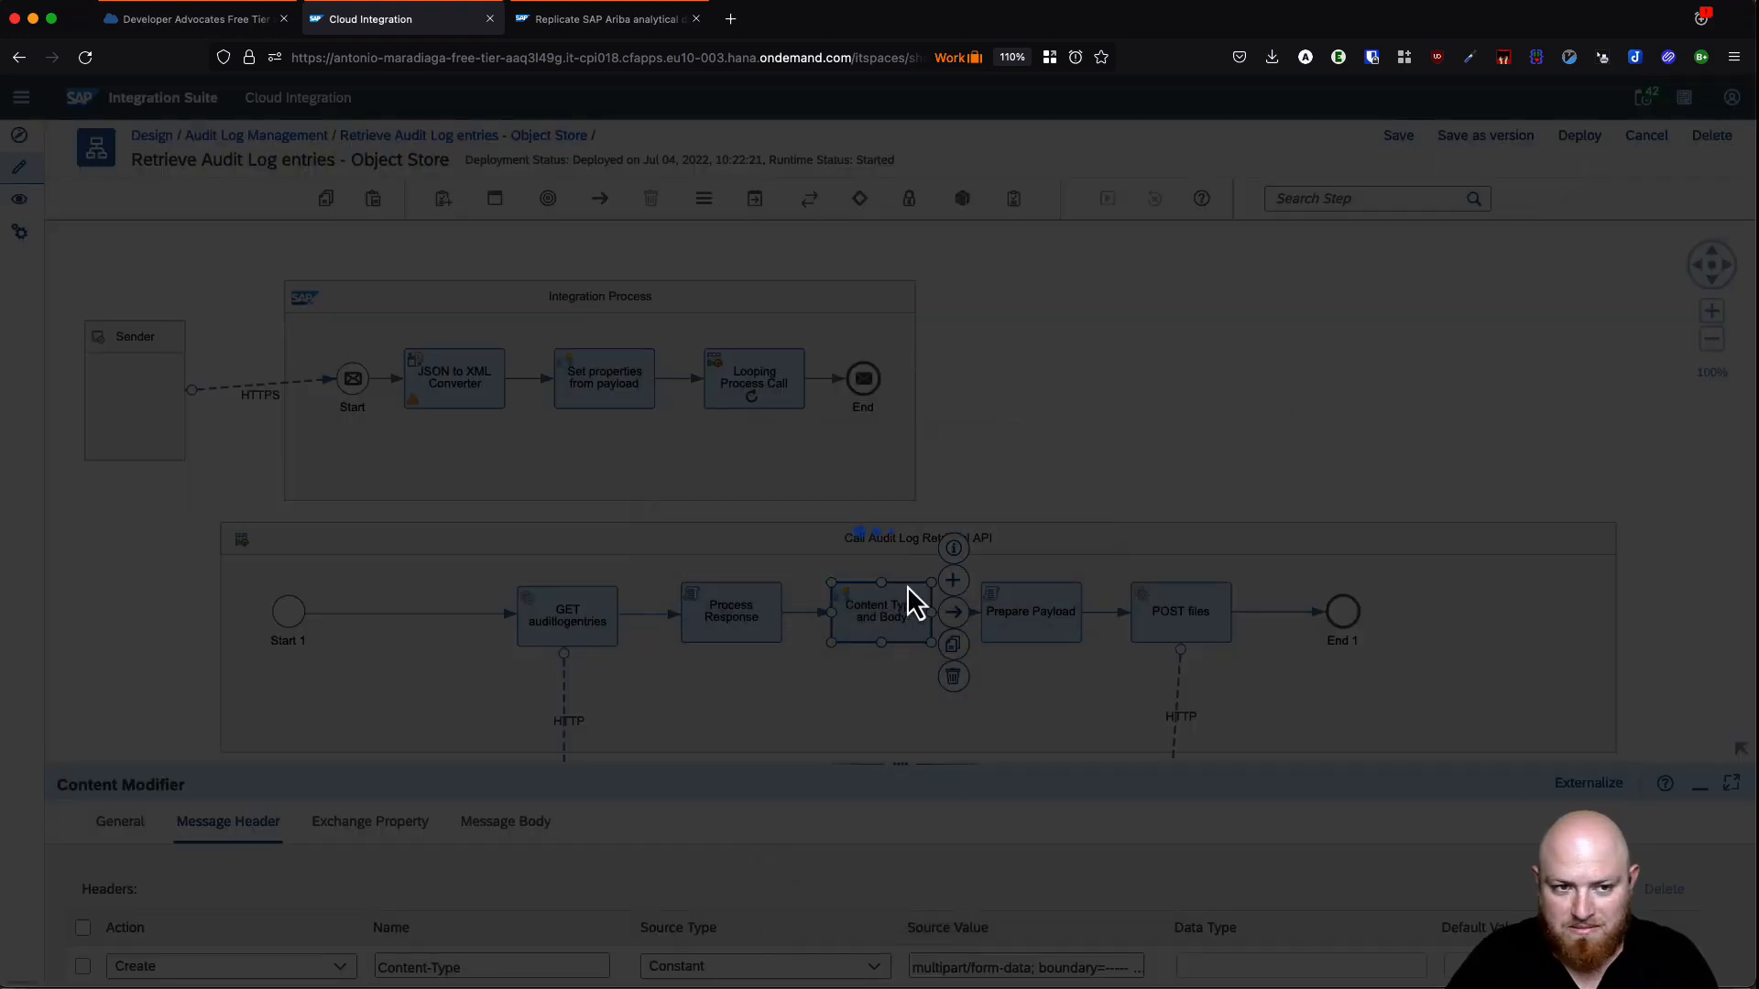
left_click(1059, 579)
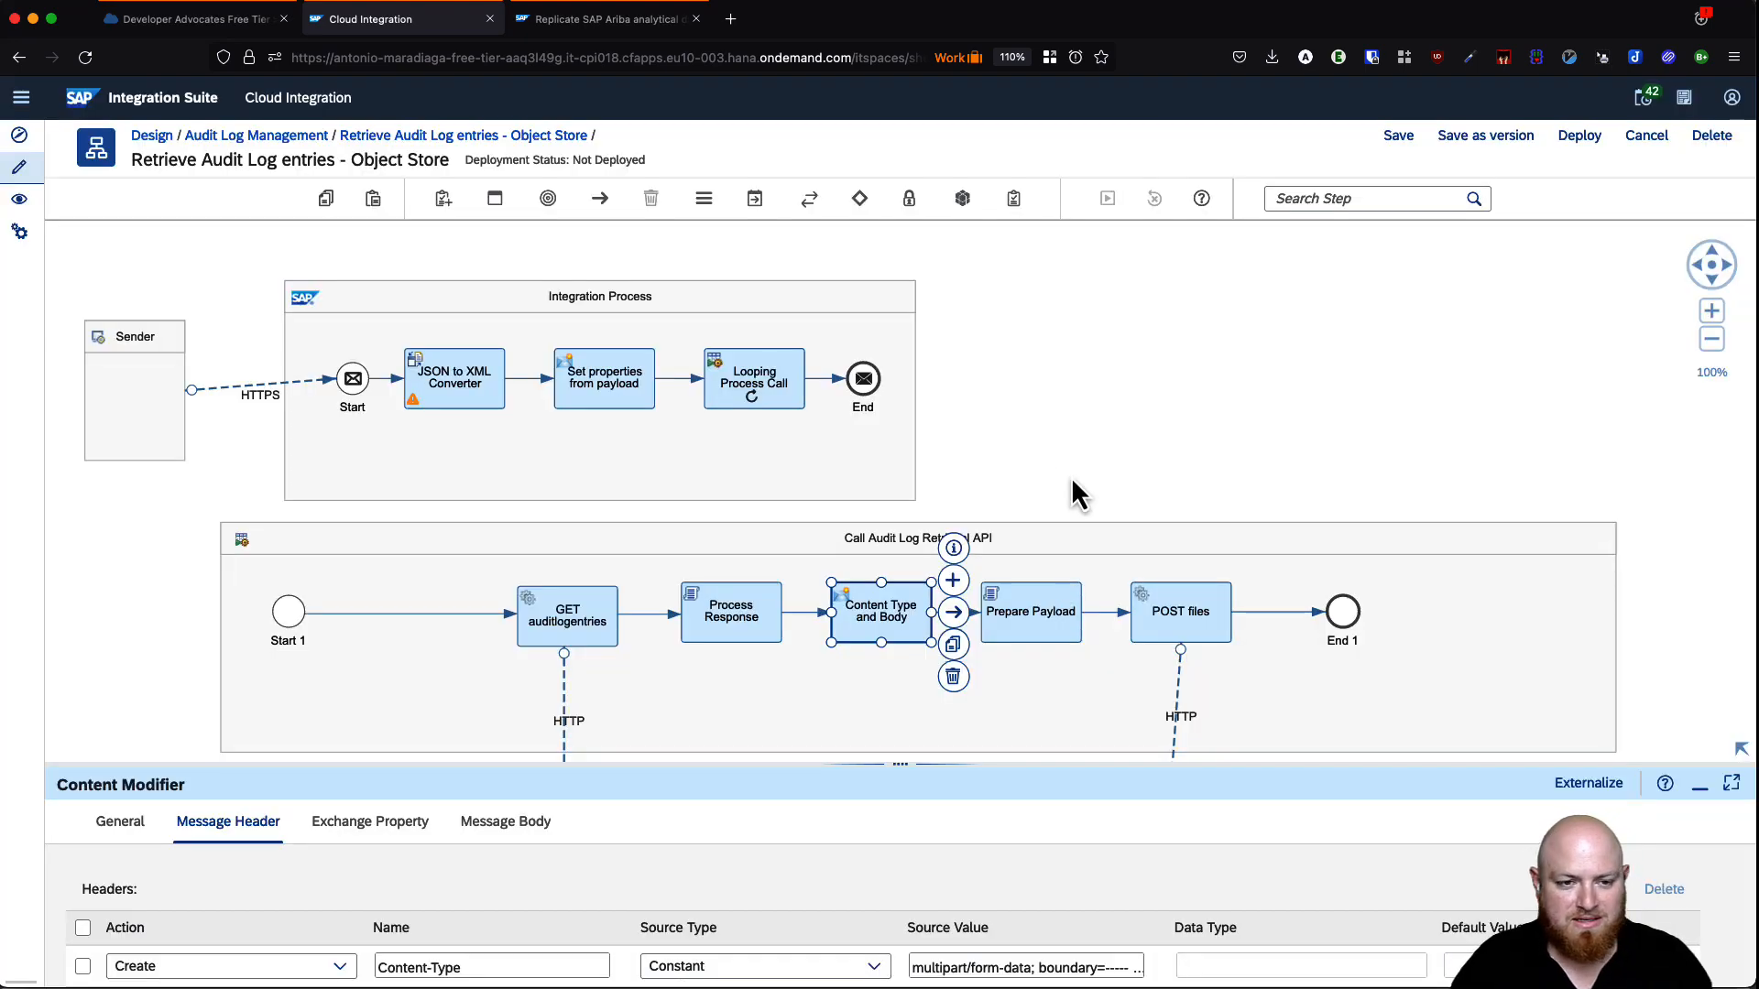
left_click(1057, 431)
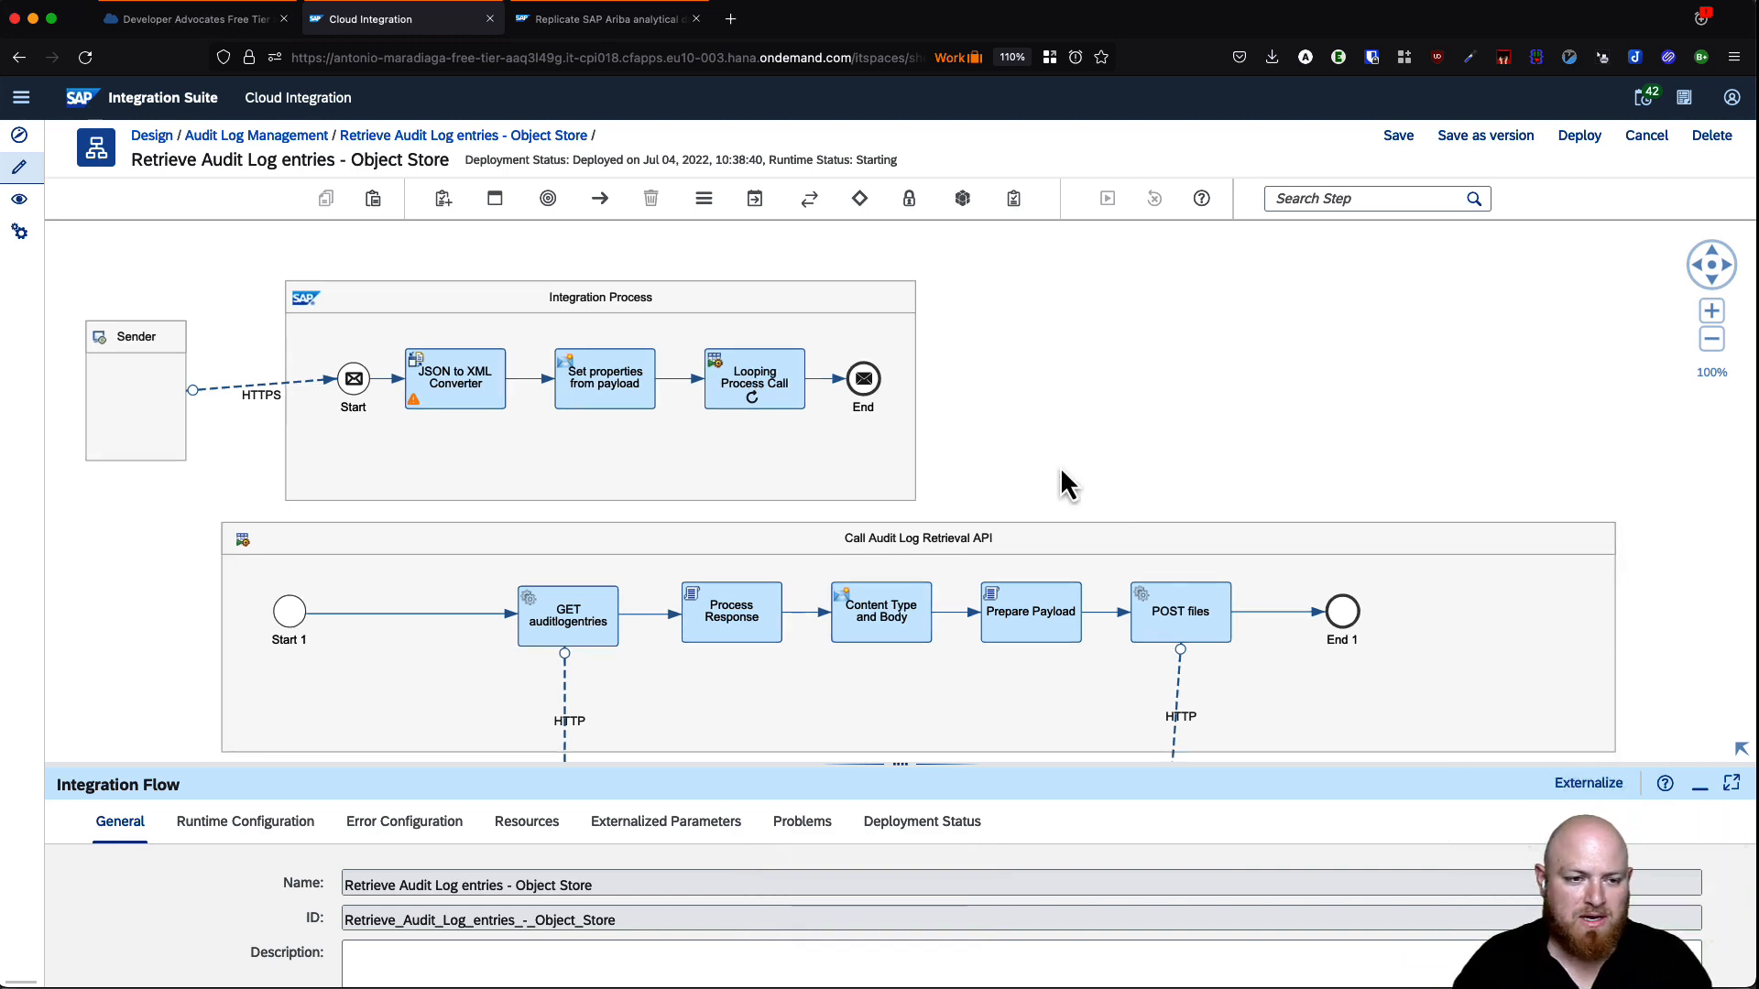
left_click(939, 826)
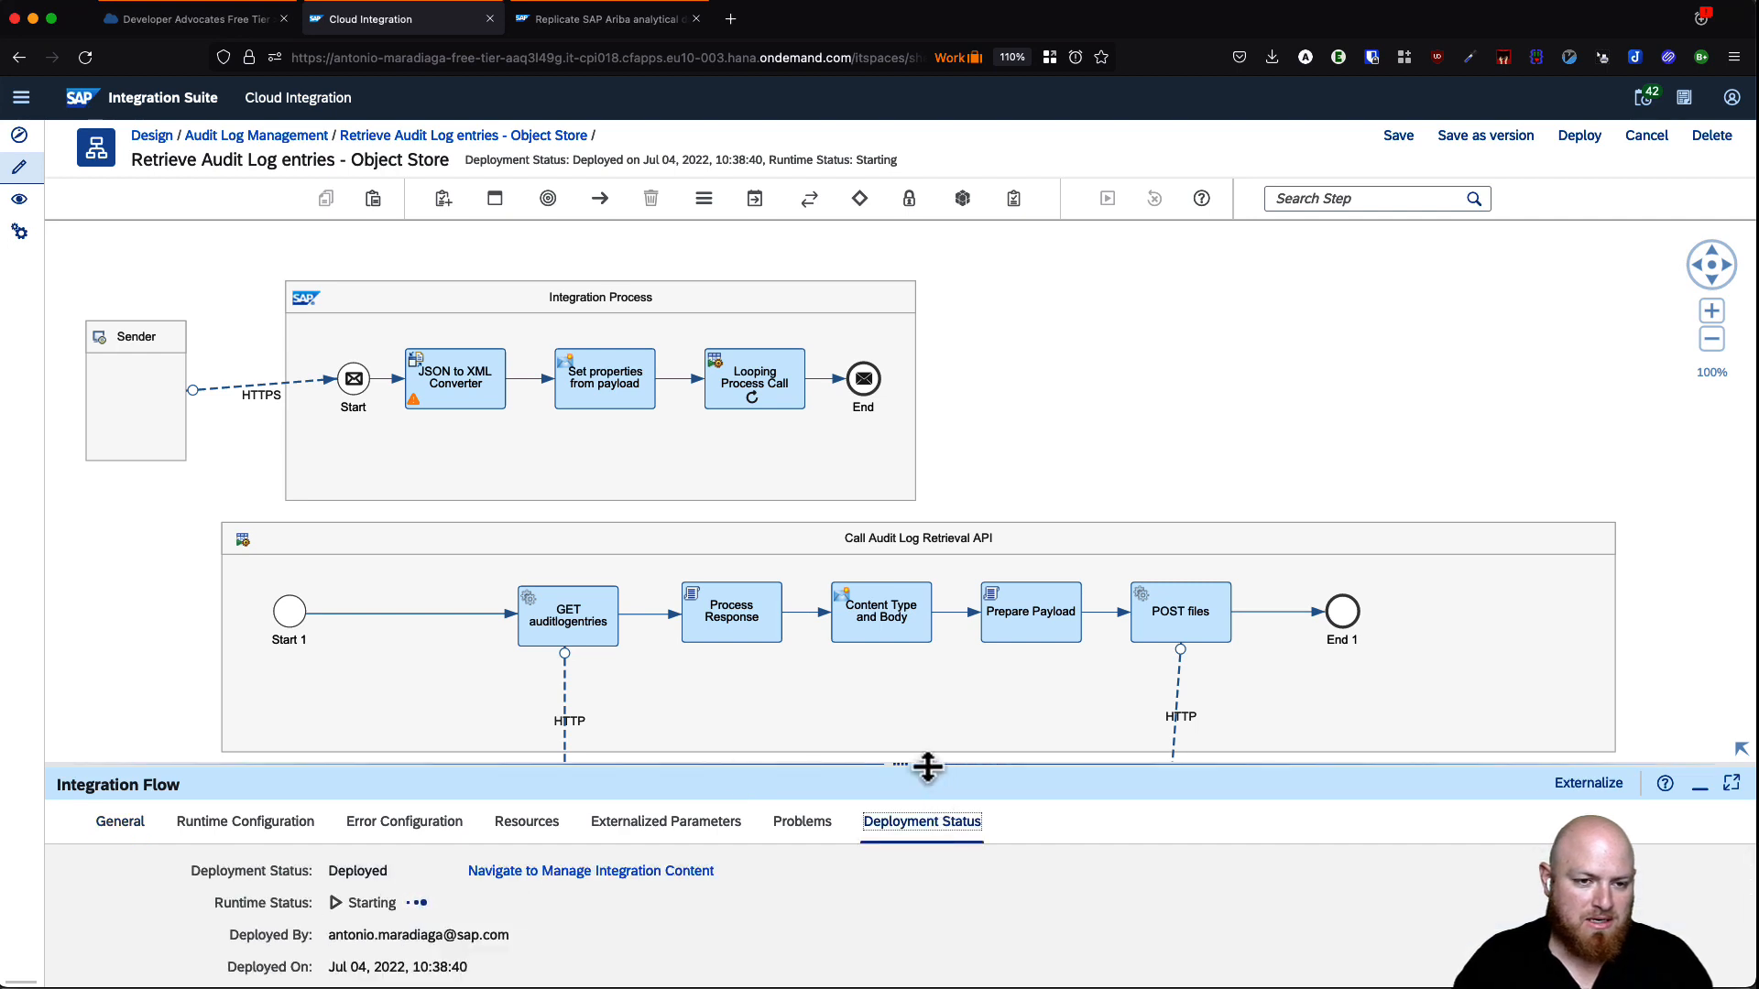
left_click_drag(916, 765, 907, 702)
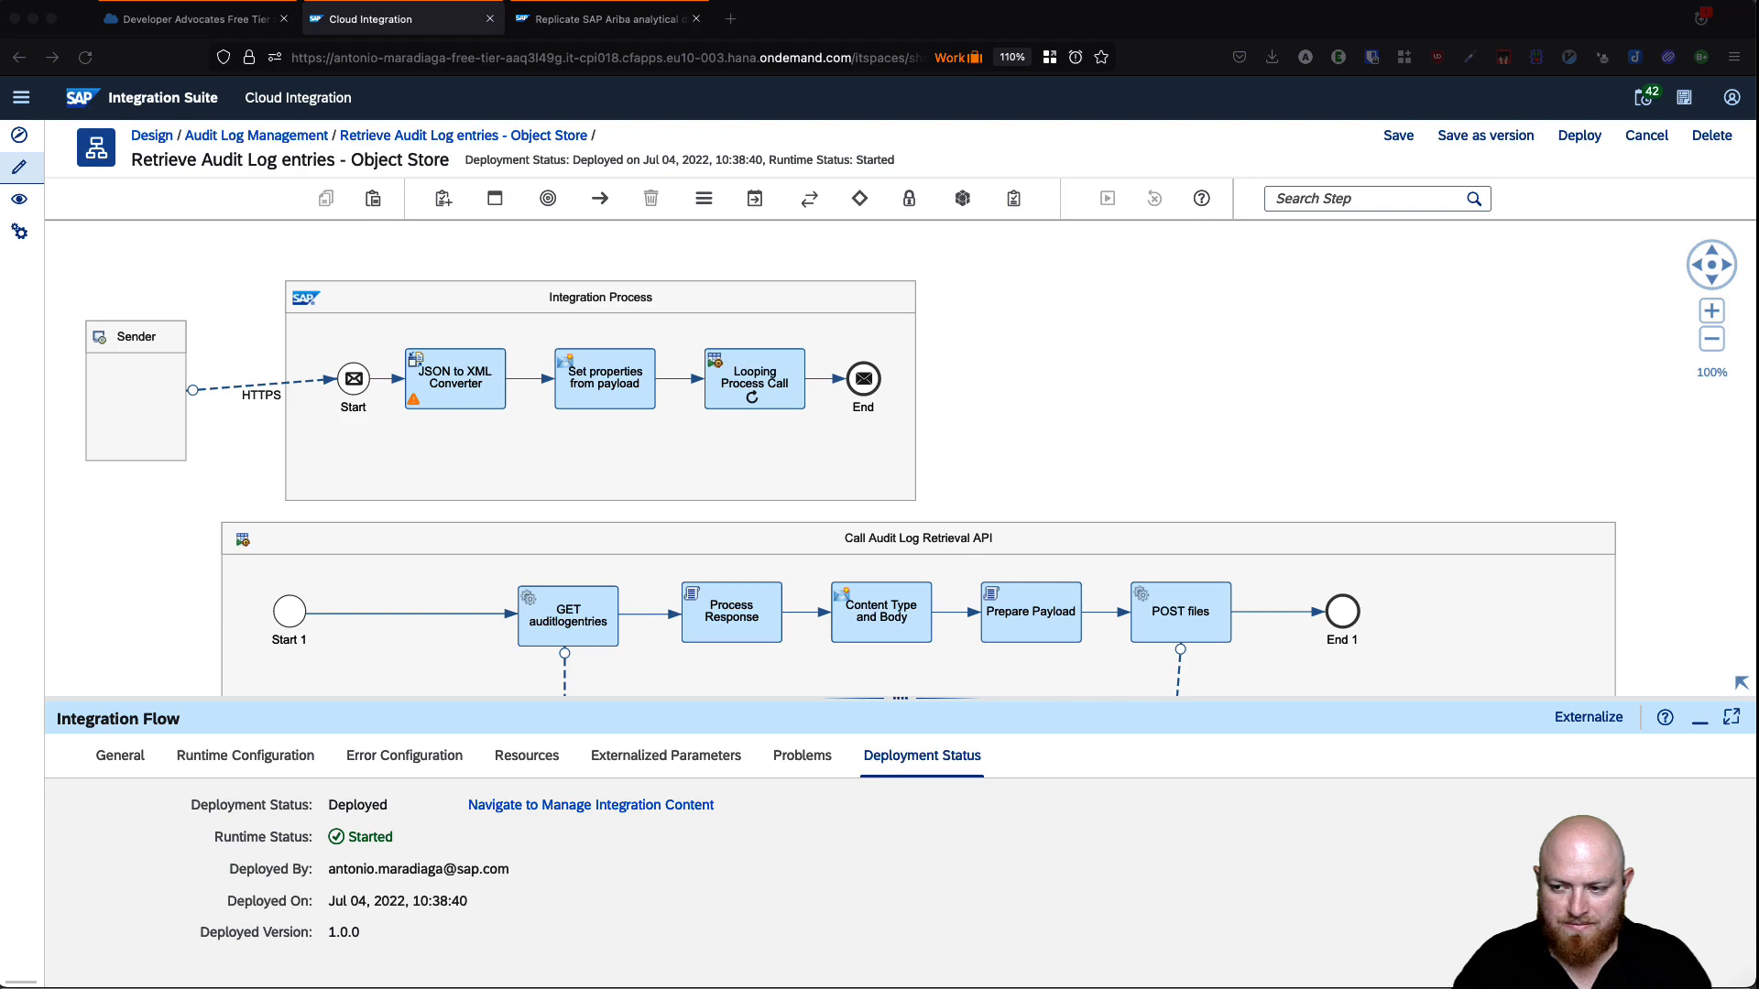
- Resend Call Integration Flow in Postman, getting 200 OK with audit-log-entries/2022/07/20220704_0.json
key("super+Tab")
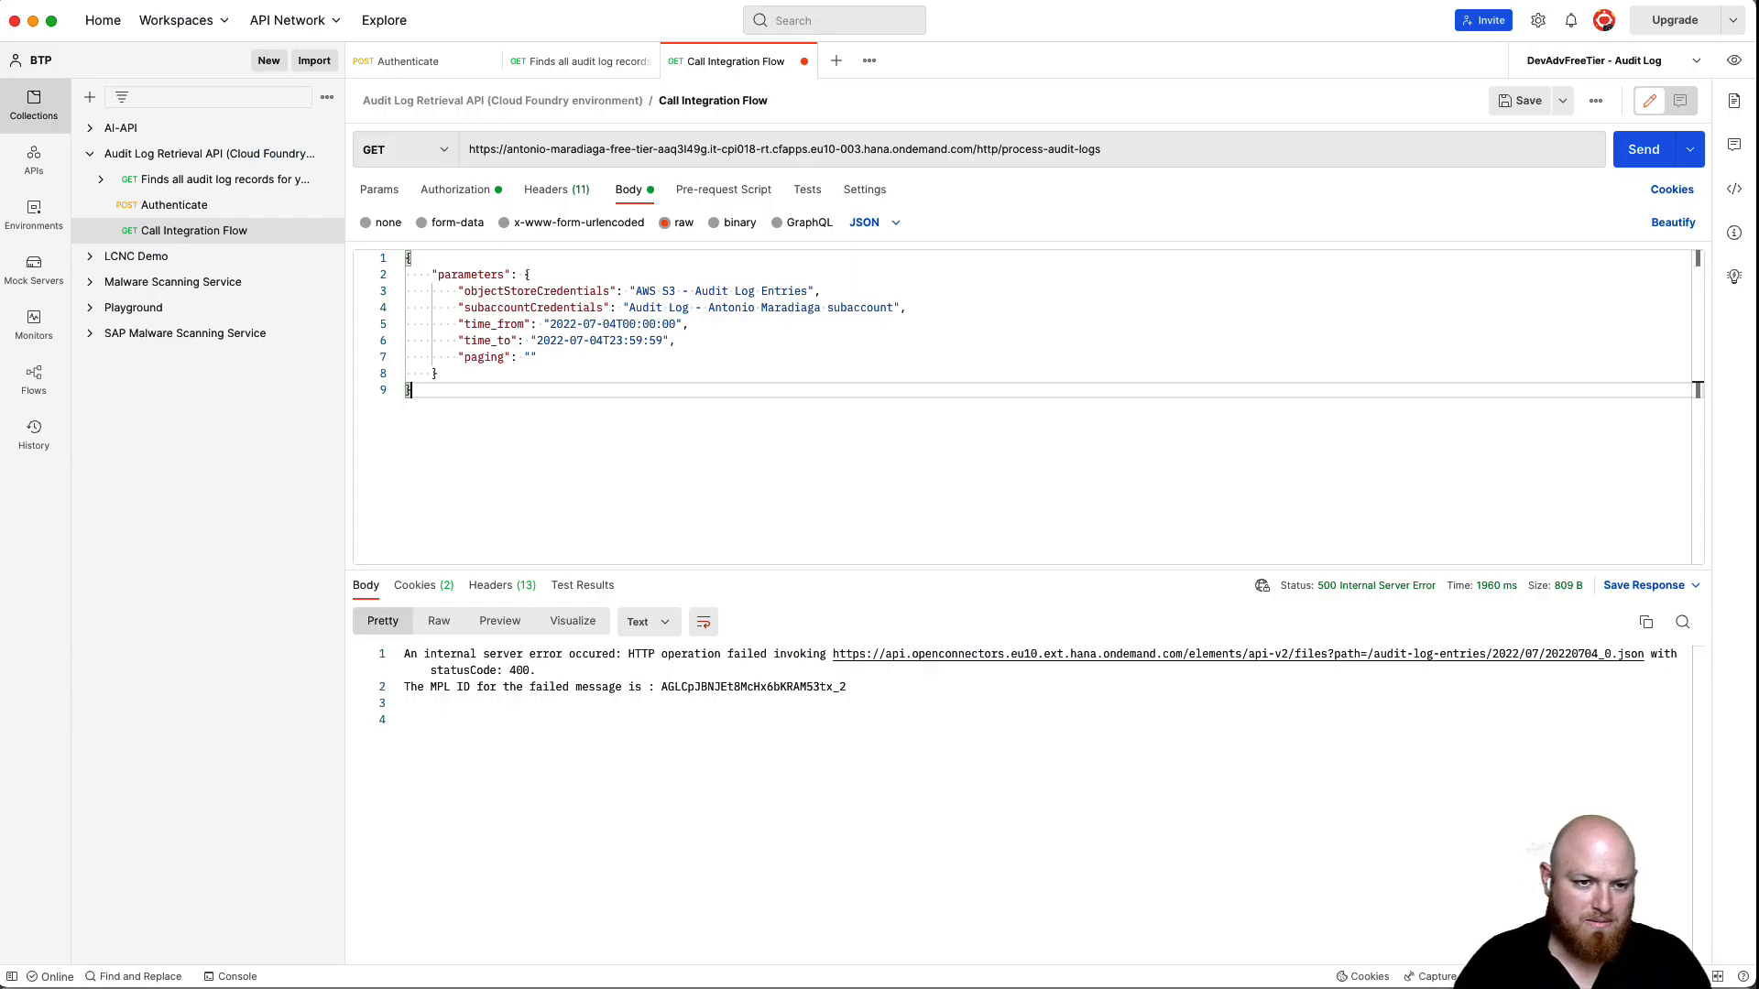
left_click(1633, 161)
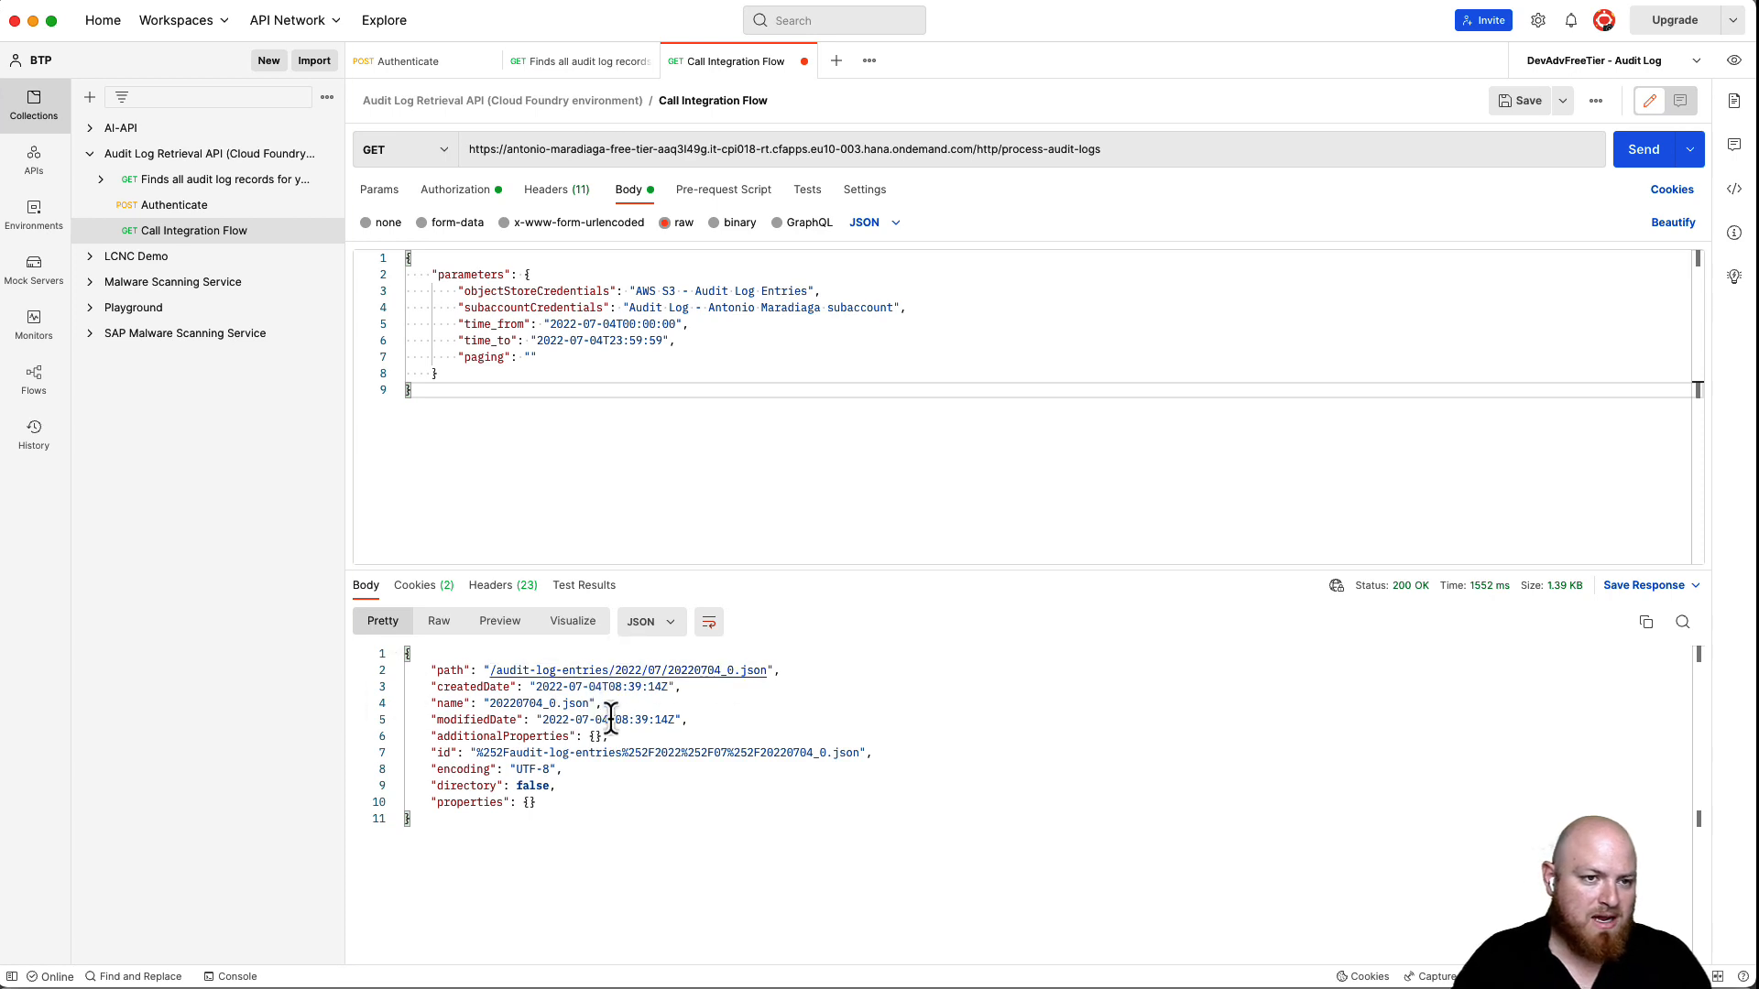
left_click_drag(549, 324, 617, 339)
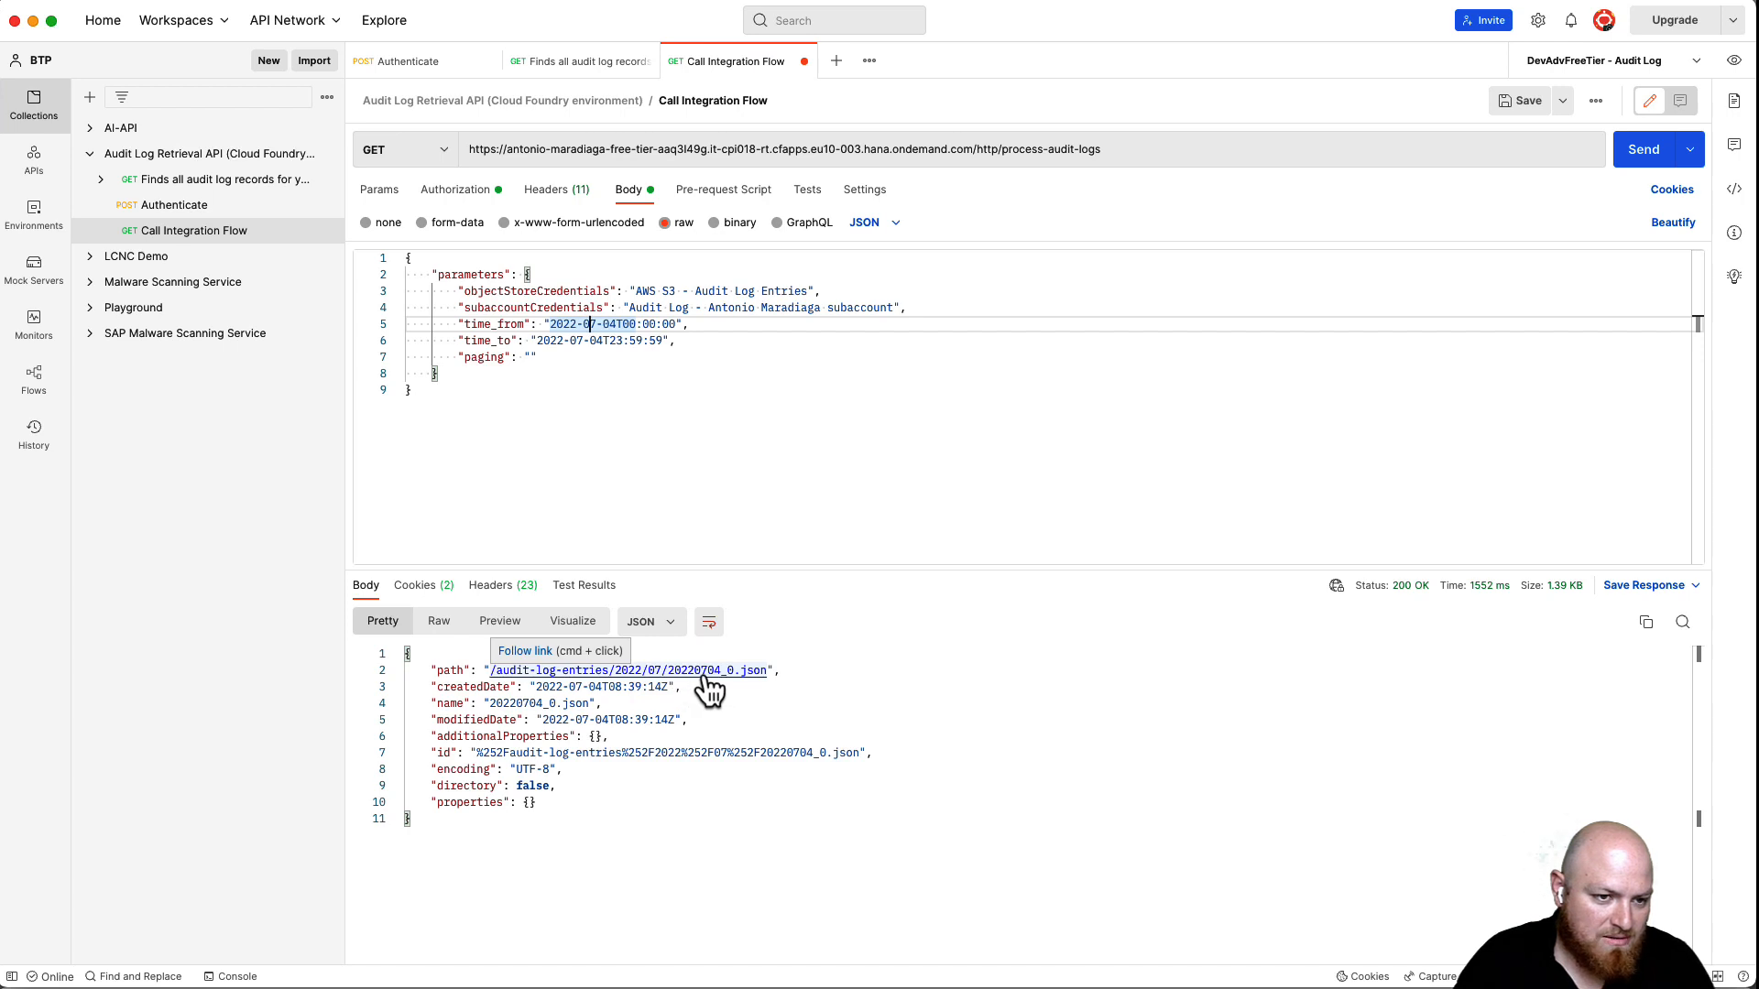
- Set time_from to 2022-07-01 and time_to to 2022-07-03, then send the request
left_click(615, 325, "shift")
type("2022-07-01")
left_click_drag(537, 341, 624, 341)
left_click(596, 341)
key("Delete")
type("3")
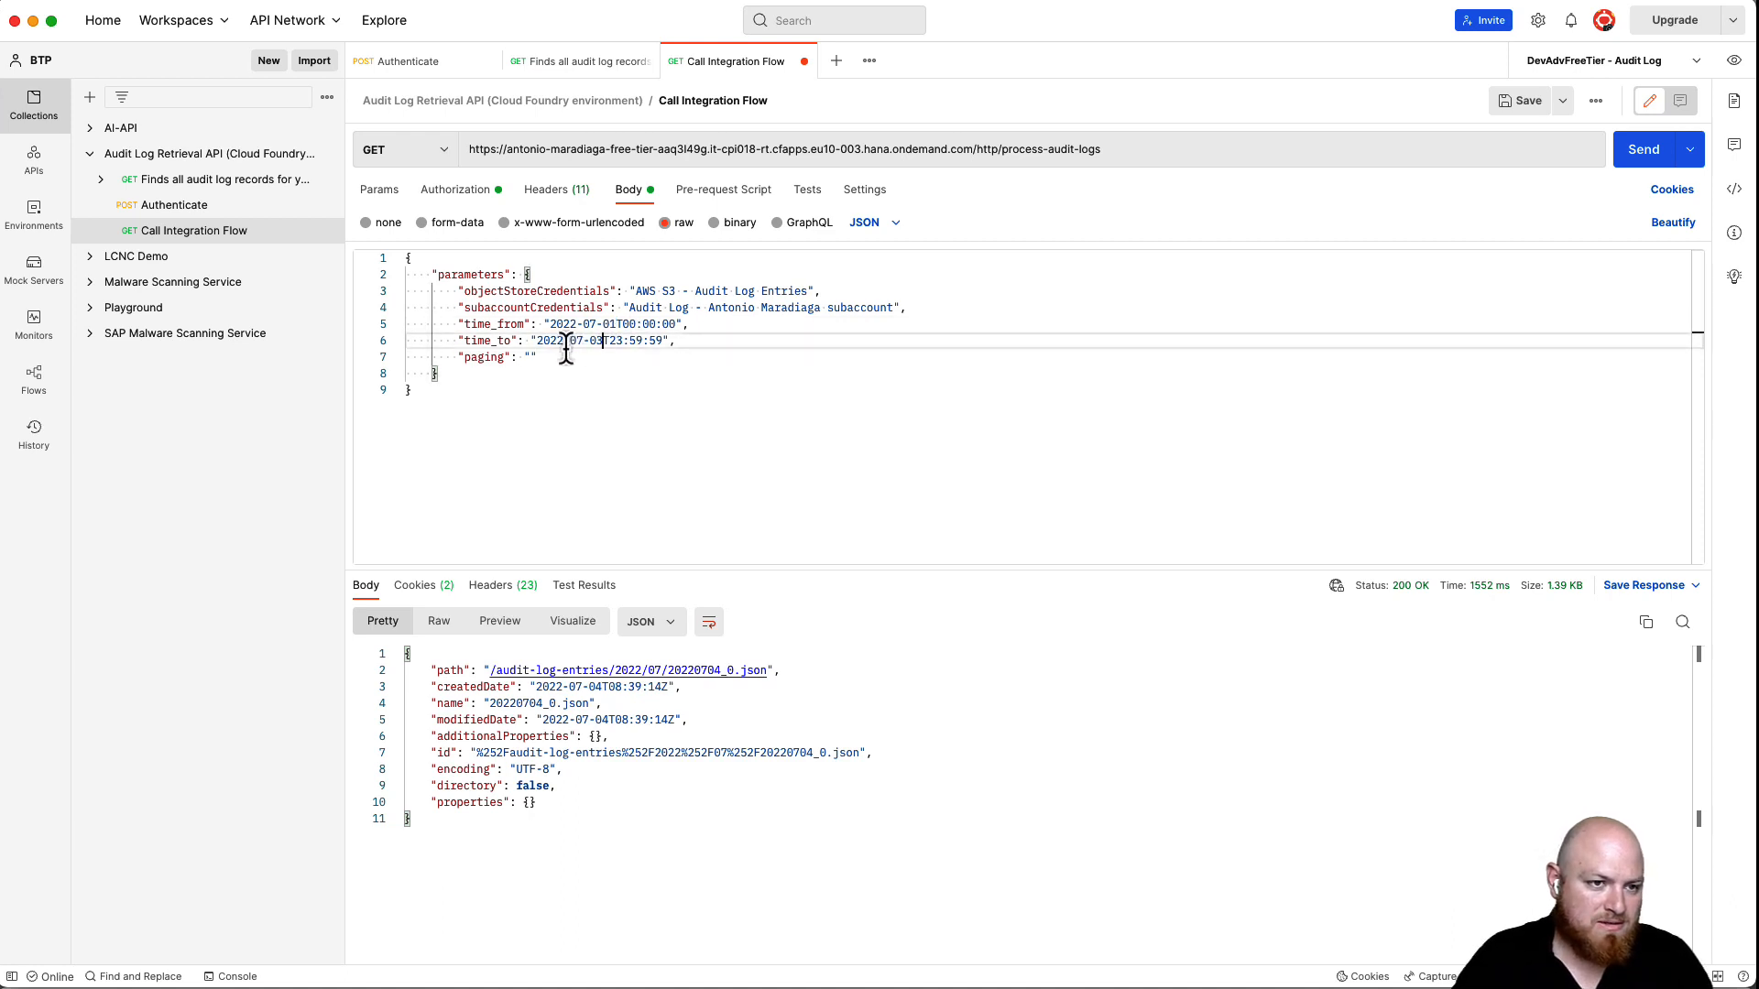
left_click(1640, 154)
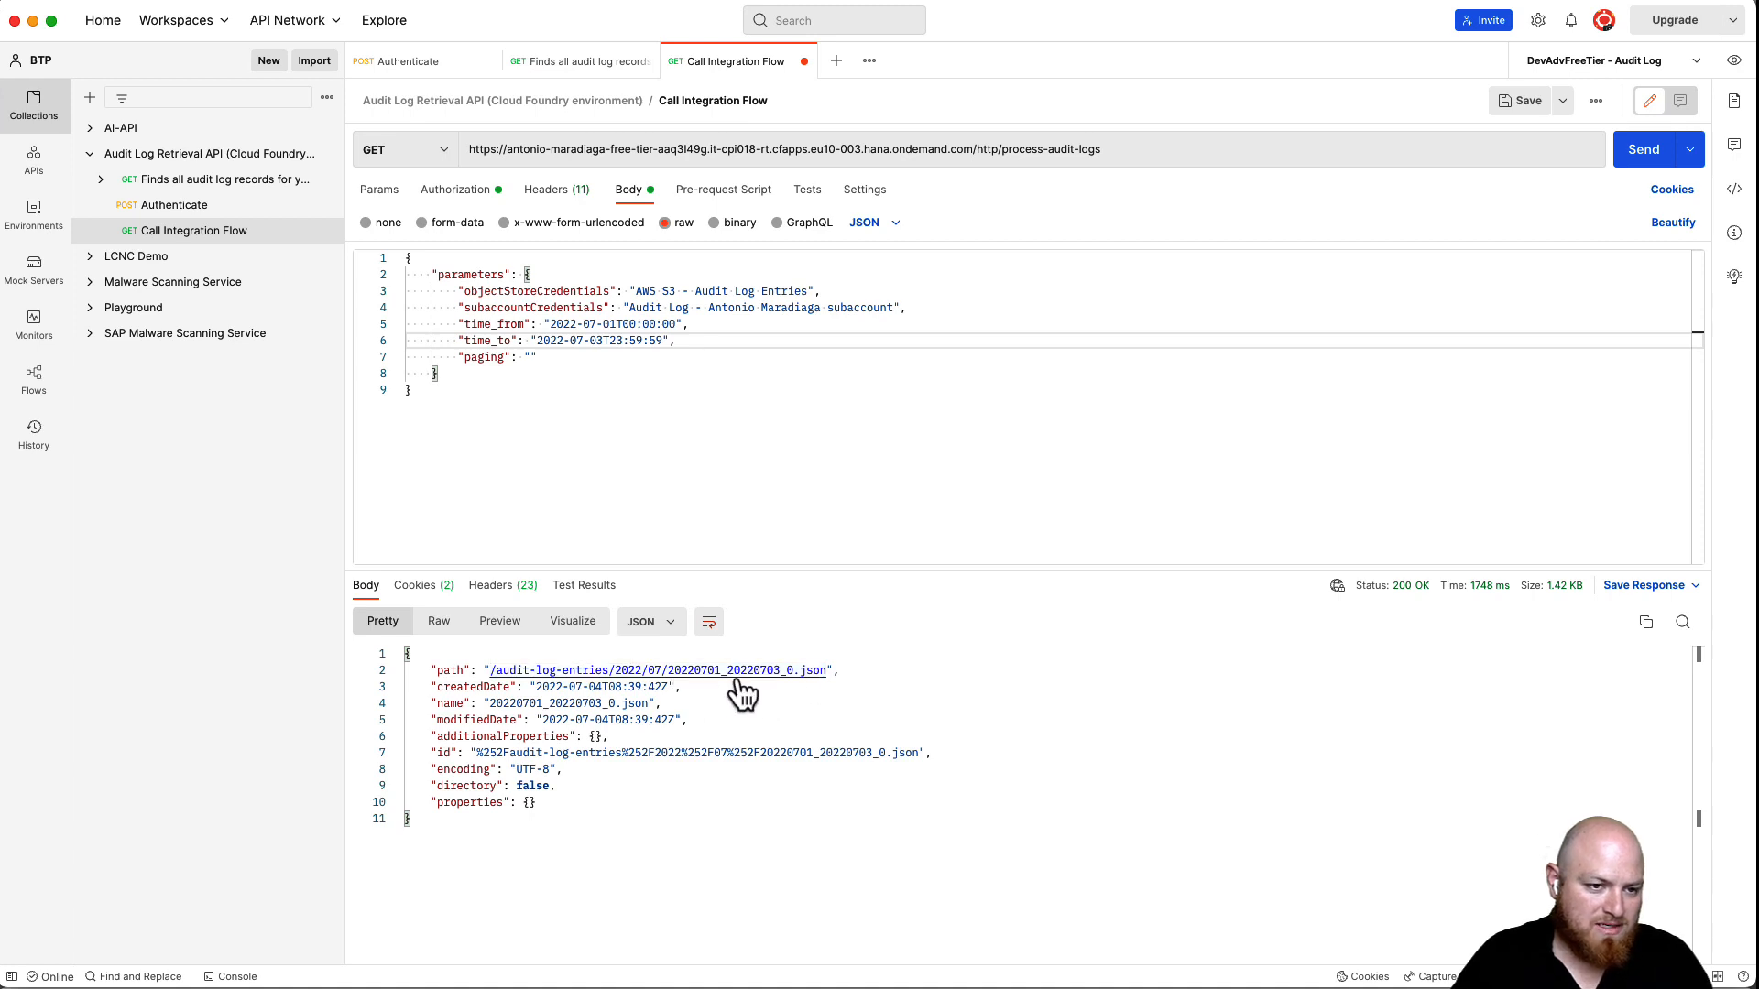
left_click(590, 323)
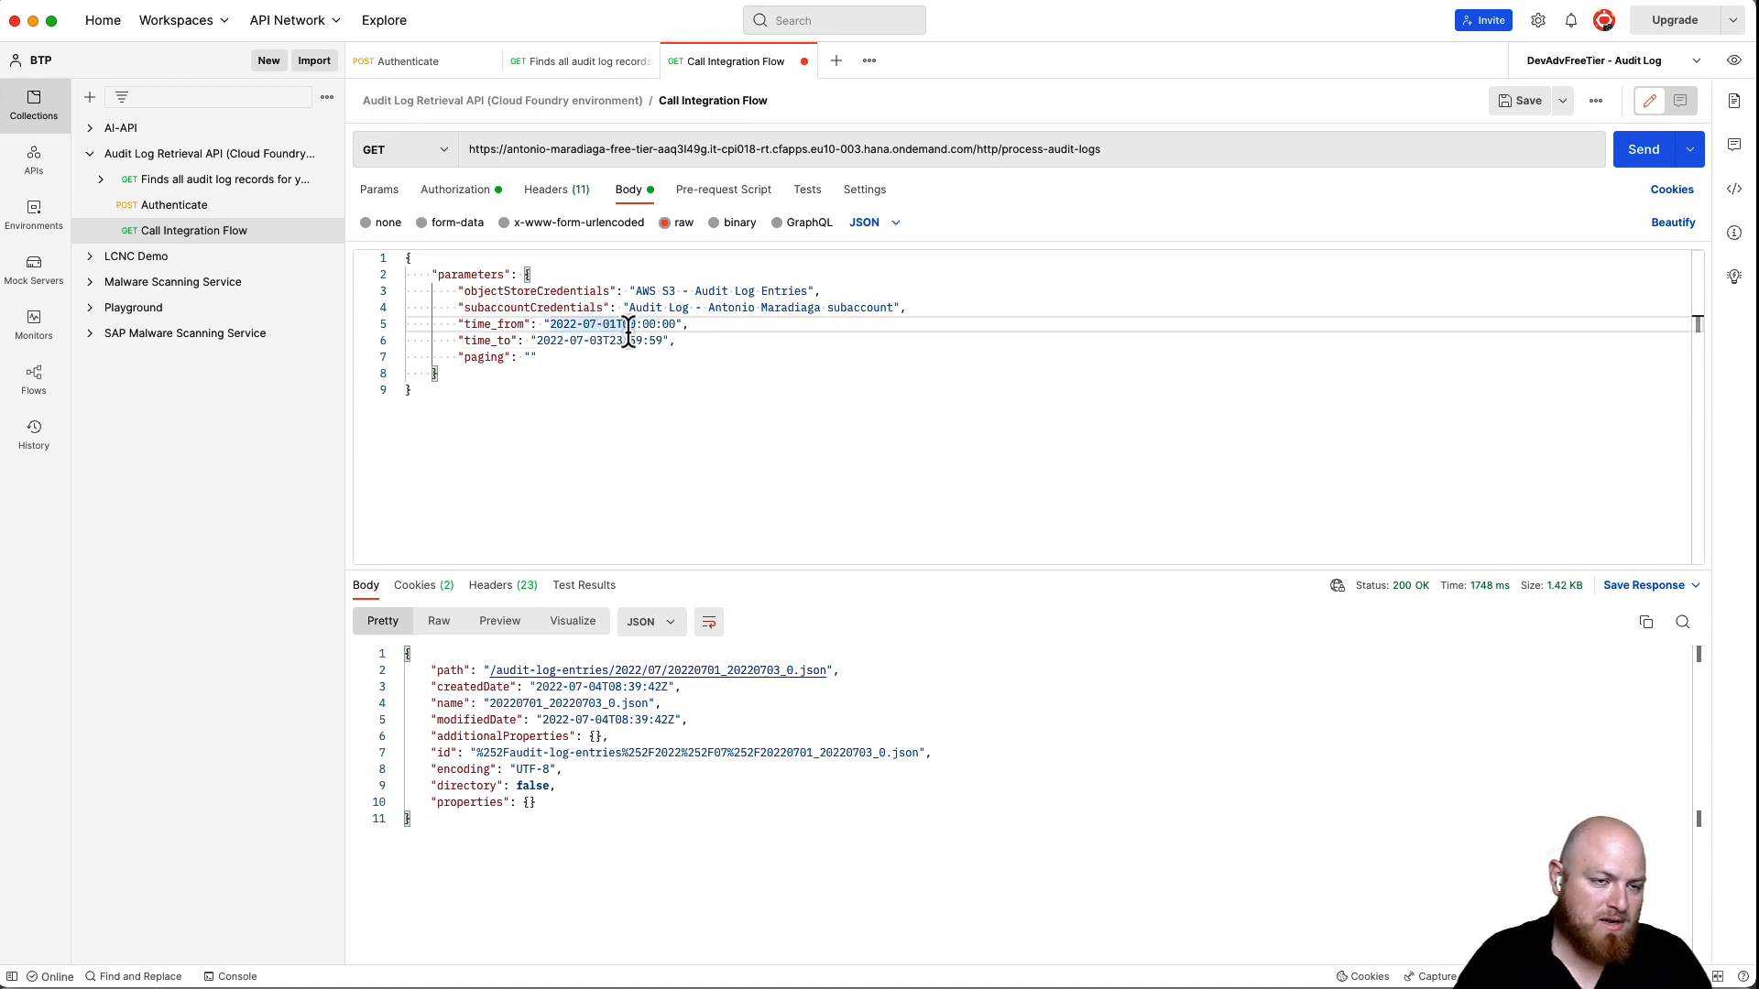
- Send the request for 2022-06-01 to 2022-06-30, then switch to the bash terminal
type("6")
left_click(579, 340)
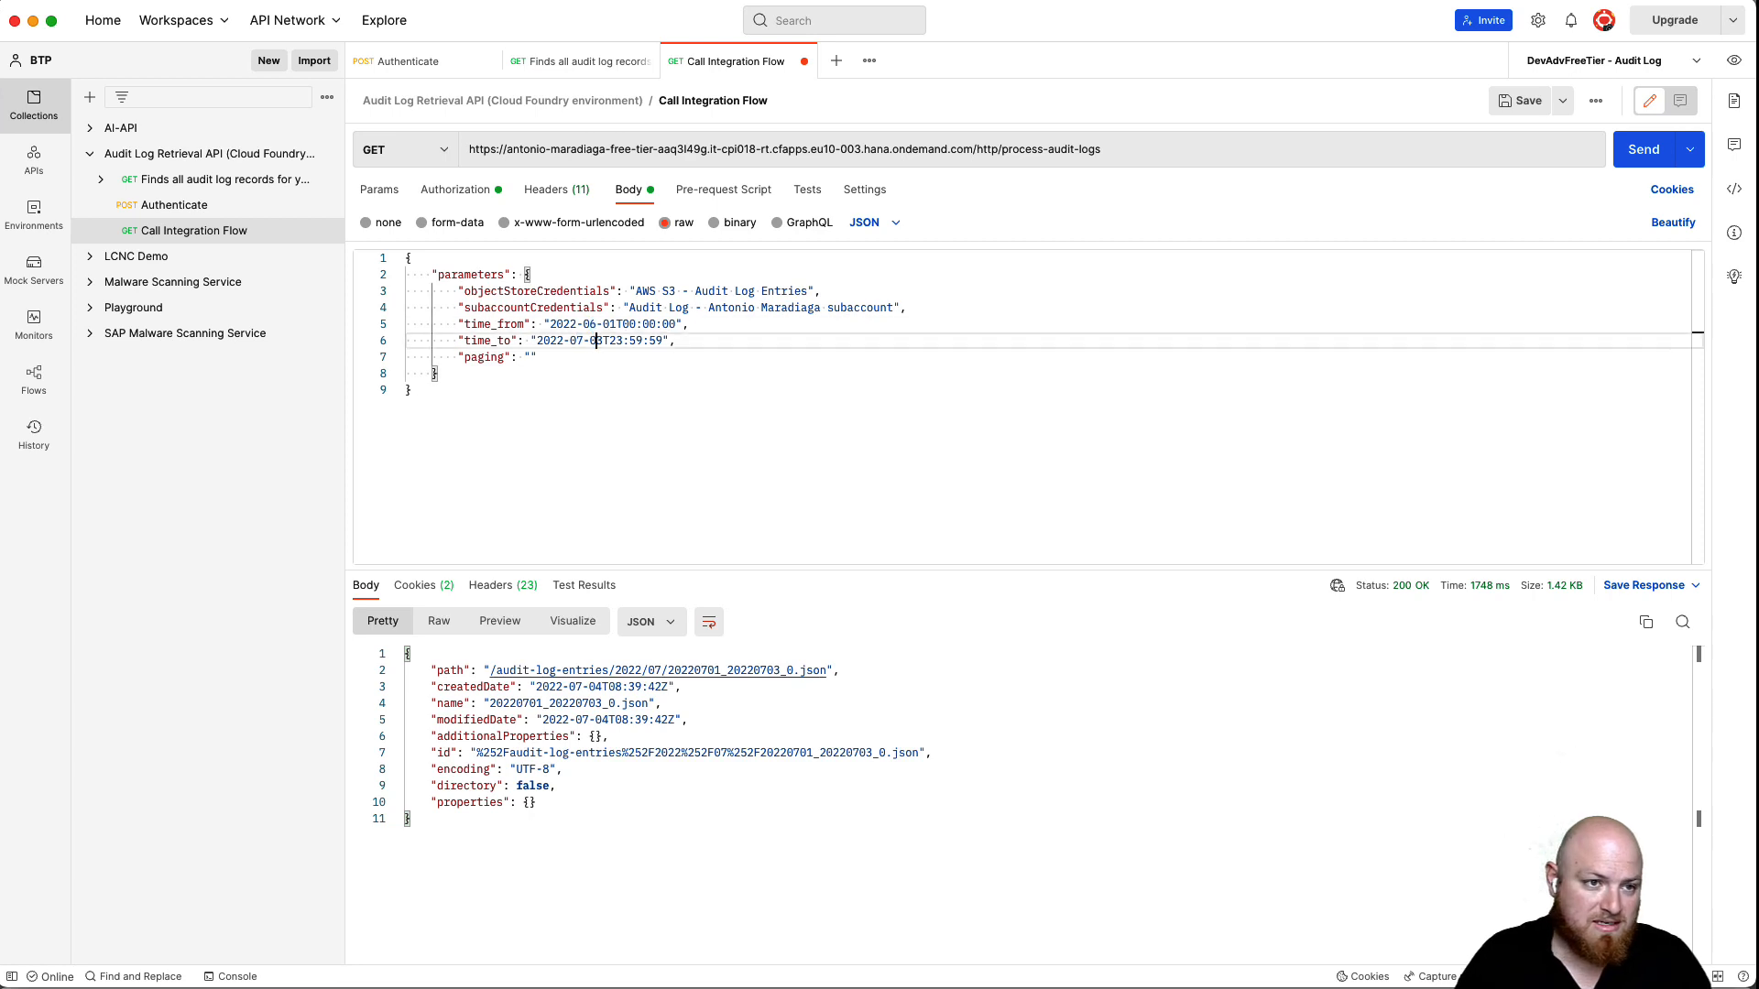
key("shift+Right")
type("6")
double_click(596, 339)
left_click_drag(601, 340, 589, 340)
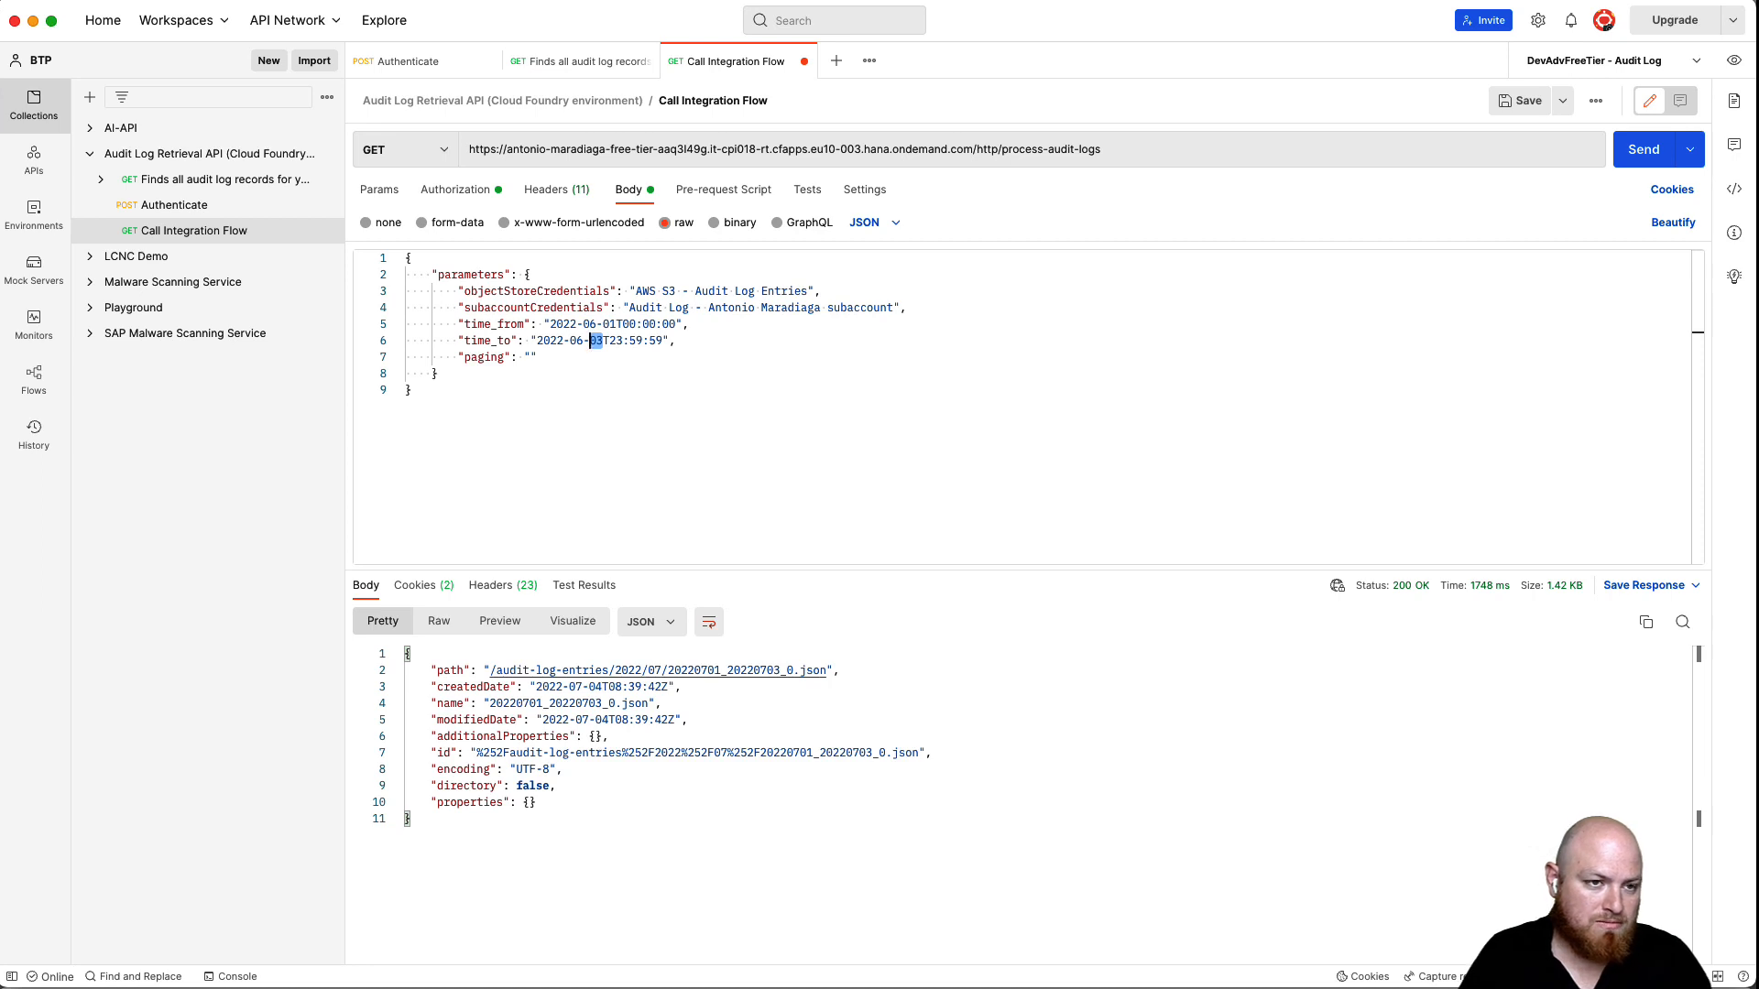
type("30")
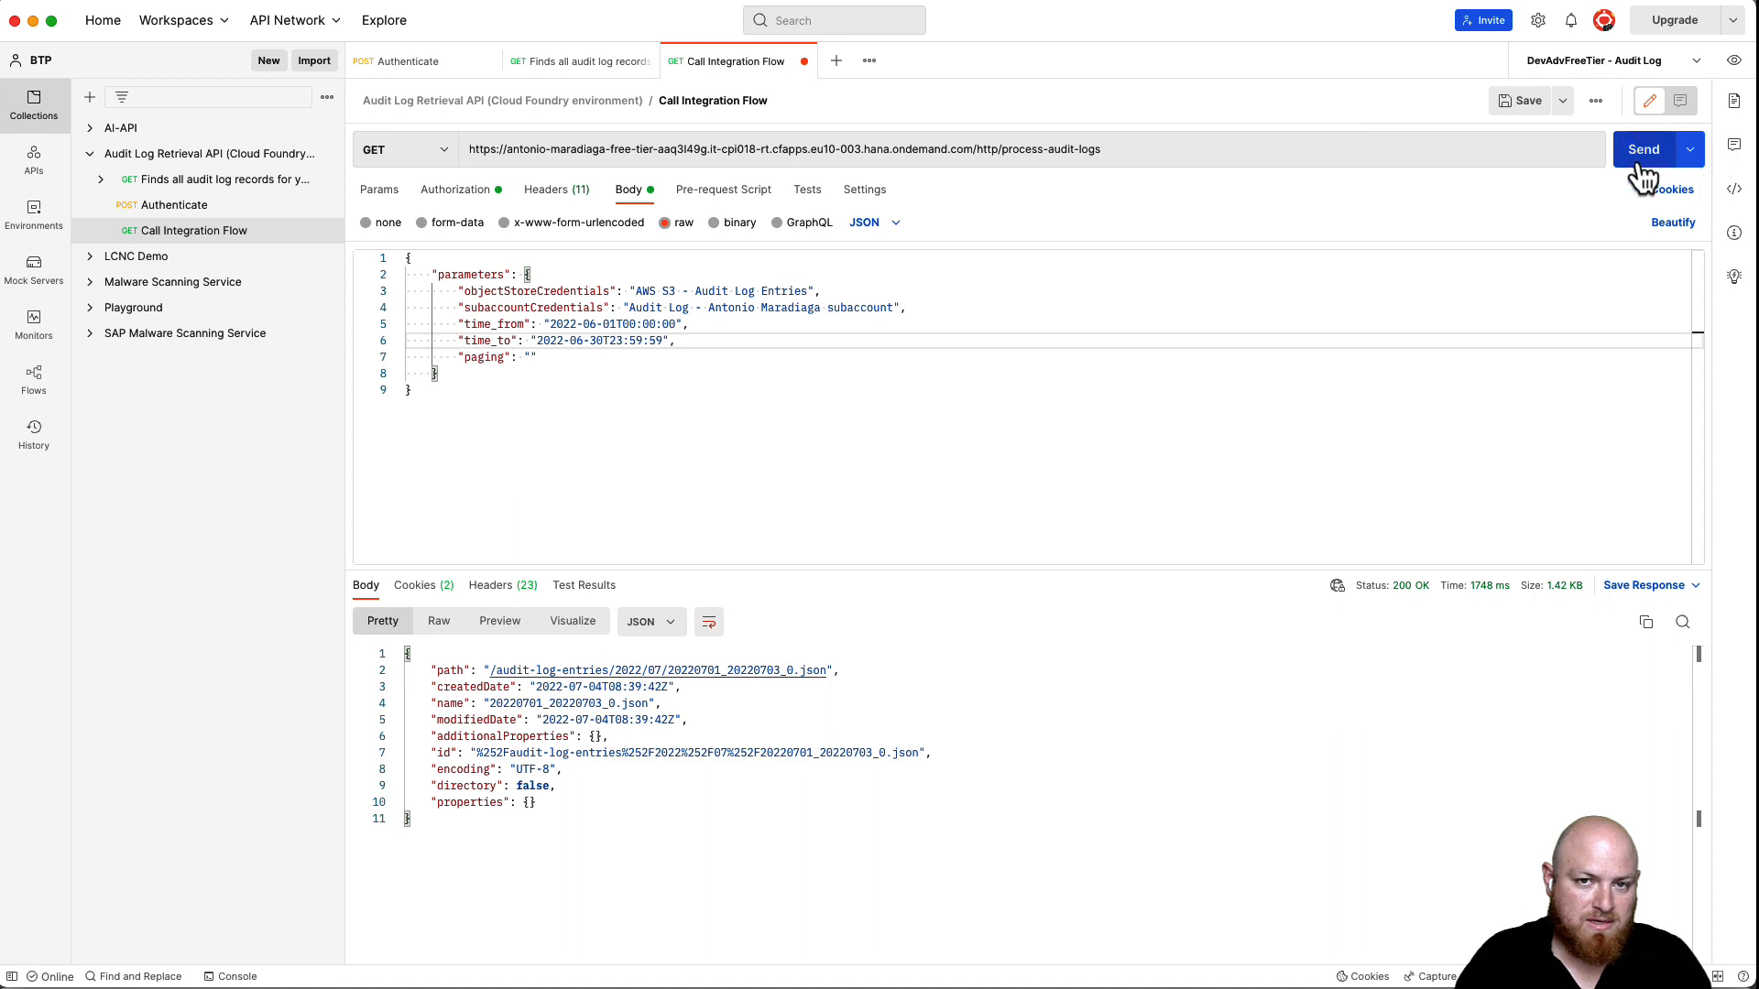
left_click(1641, 151)
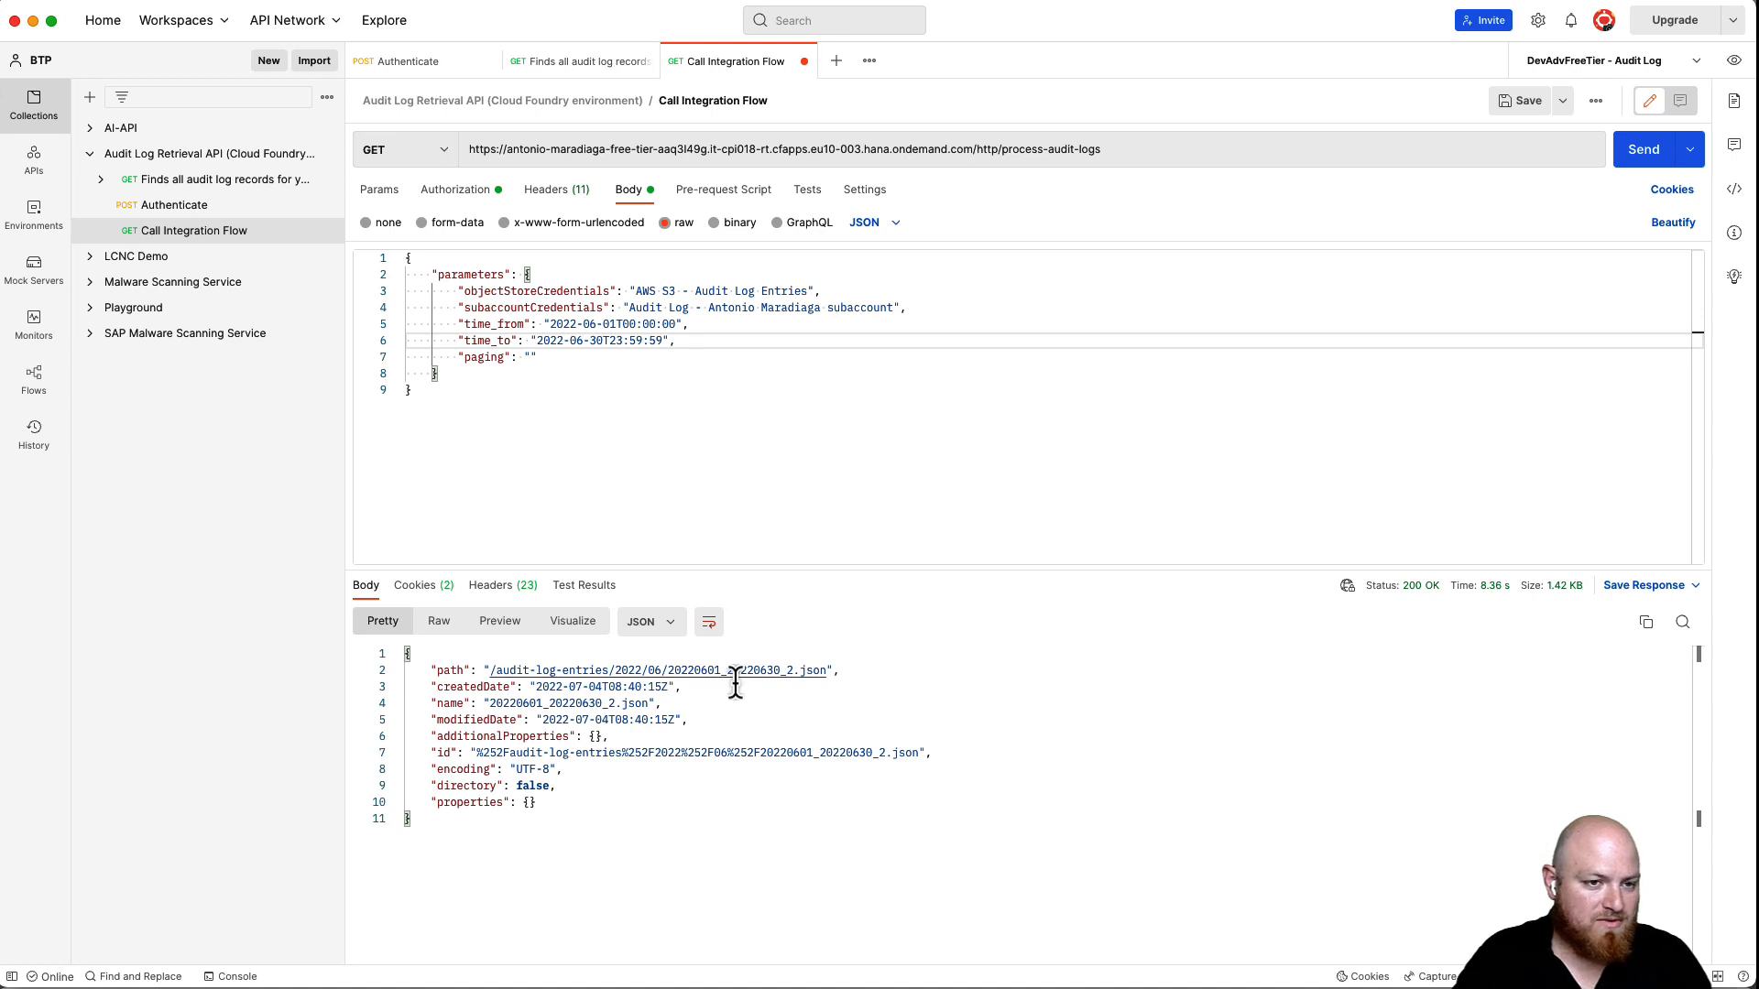
left_click(949, 449)
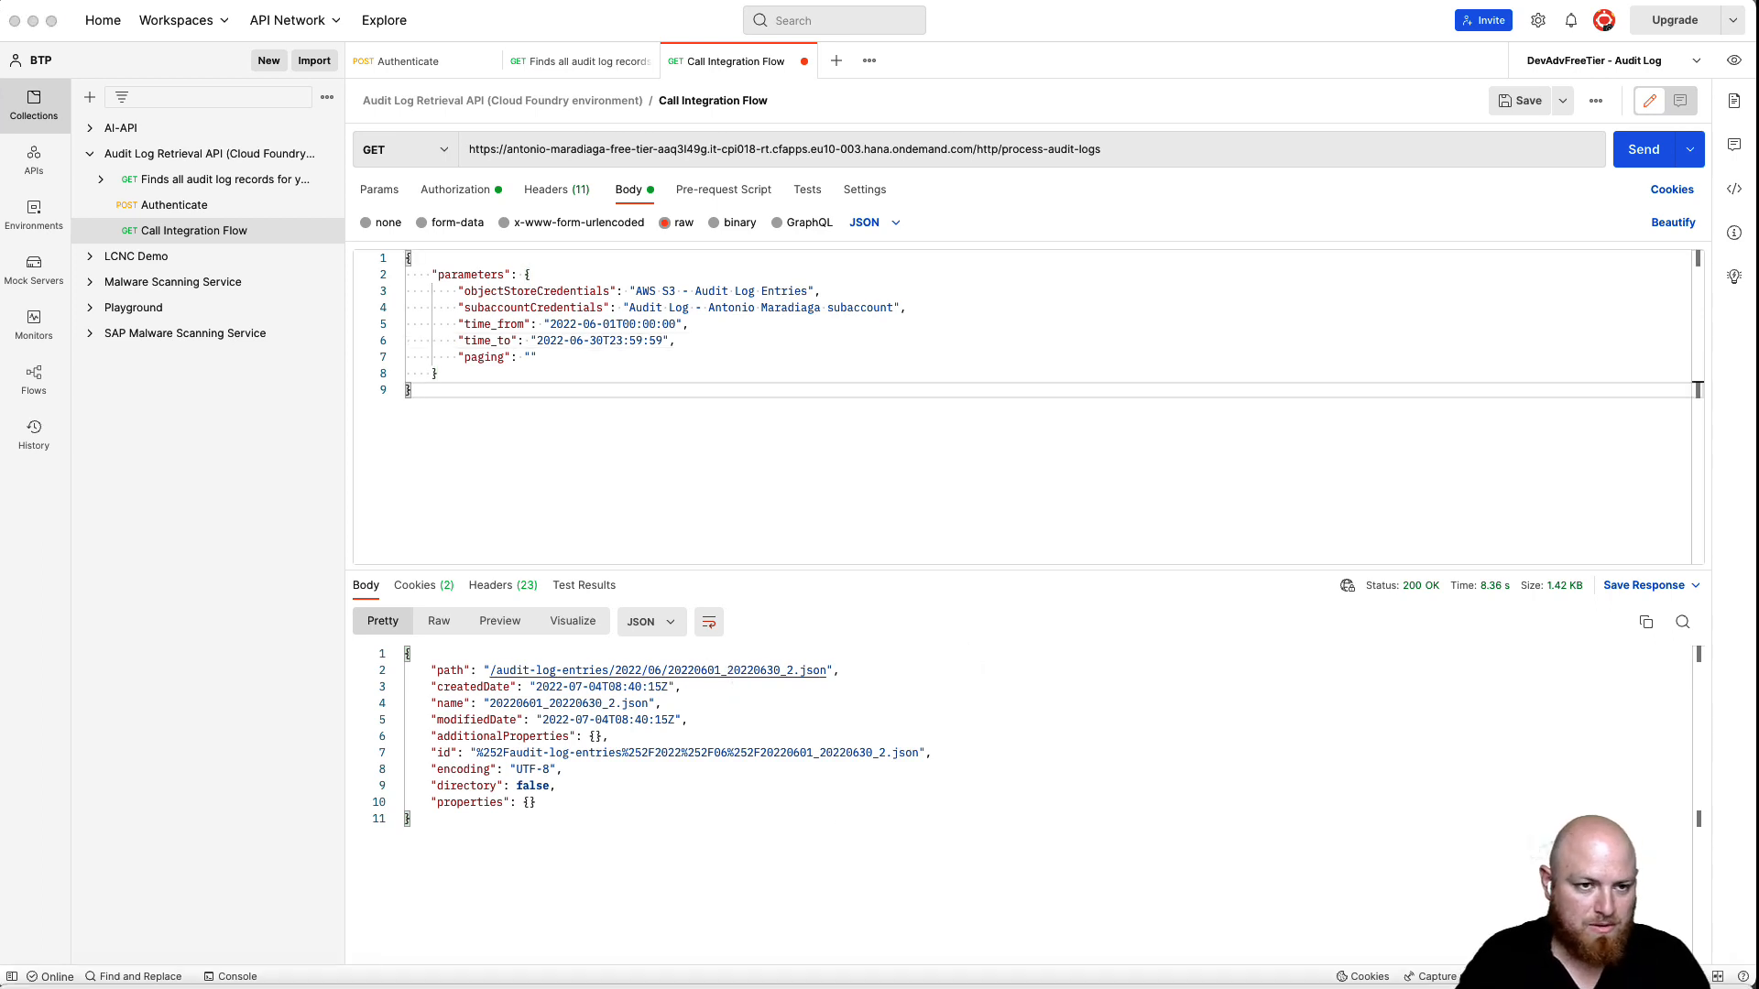
key("super+Tab")
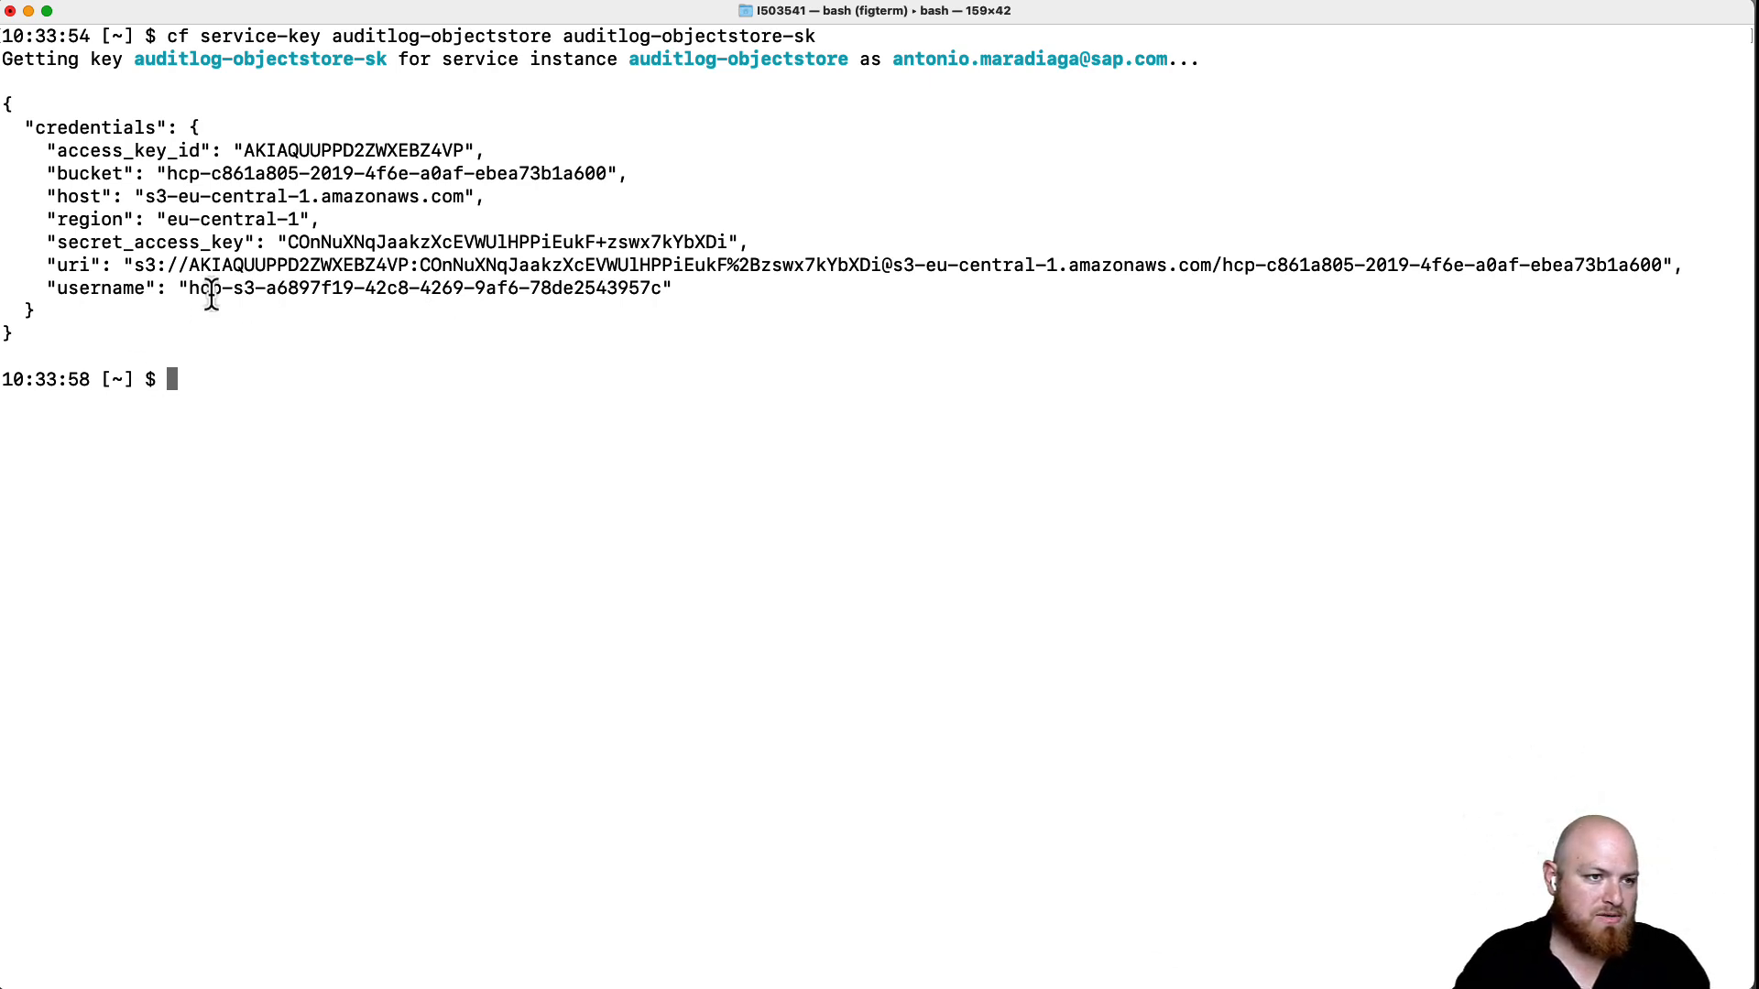
- Build an aws s3 ls command for the bucket's audit-log-entries/2022/07/ folder, pasting the bucket name
left_click_drag(171, 177, 606, 175)
key("super+c")
left_click(640, 484)
type("aws s3")
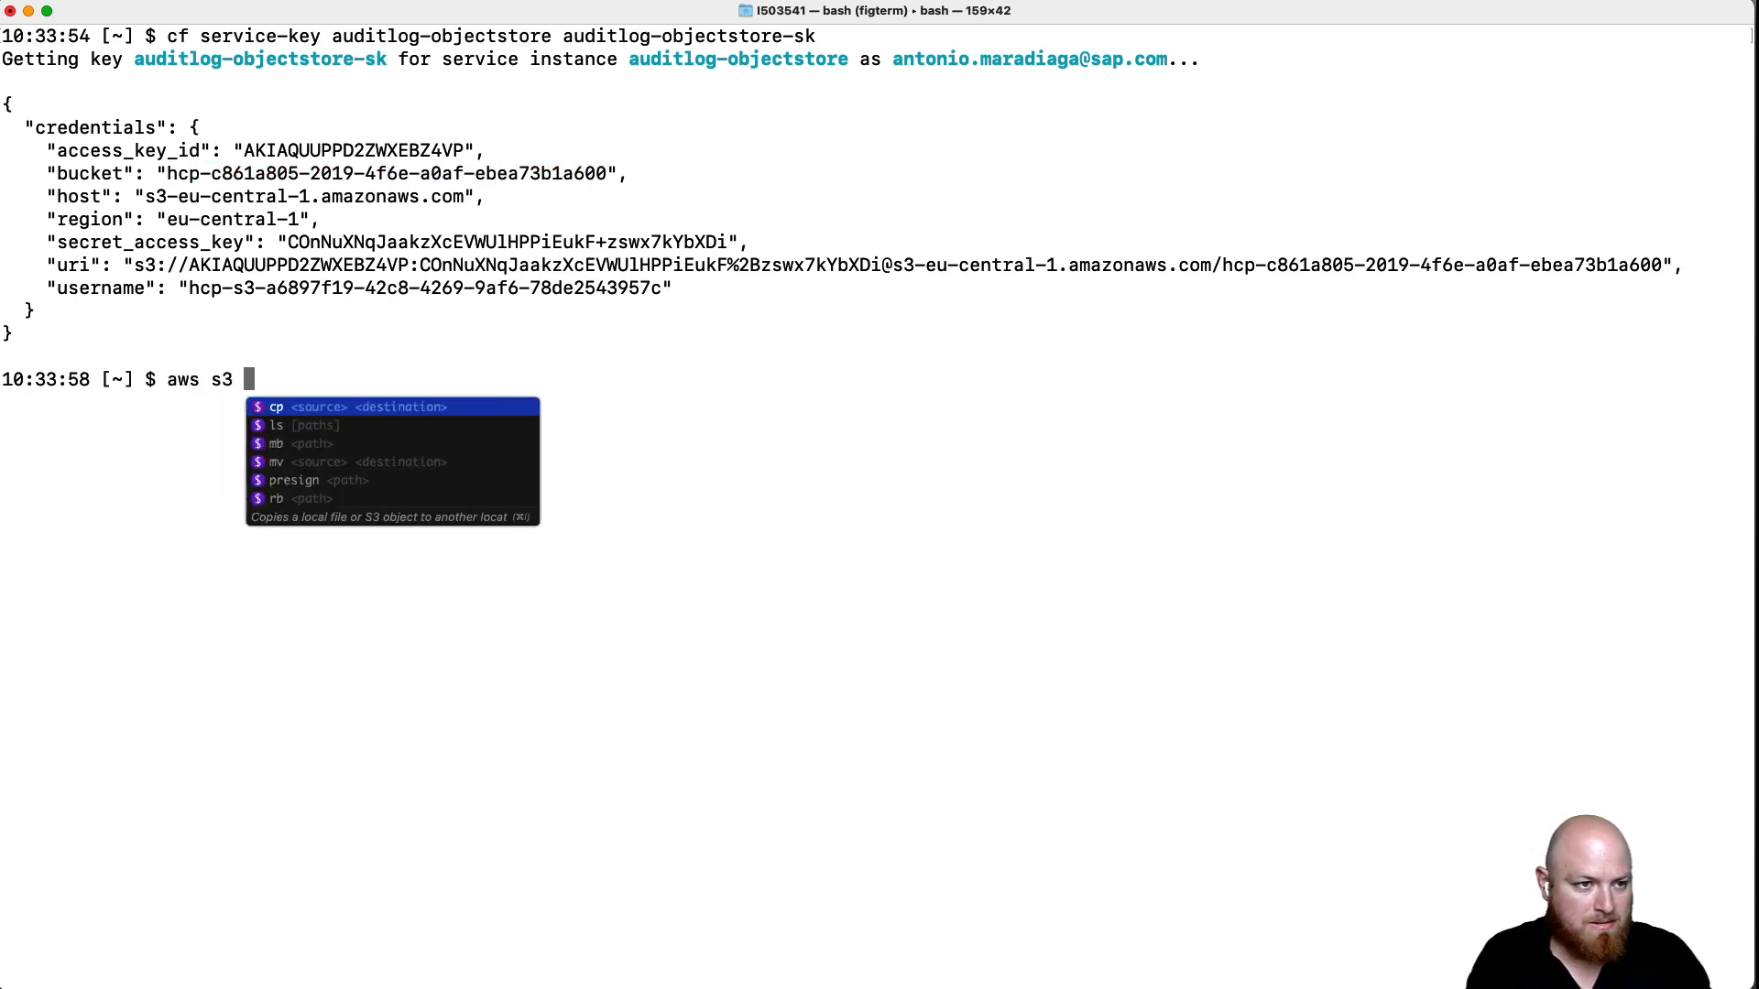
type(" ls s3")
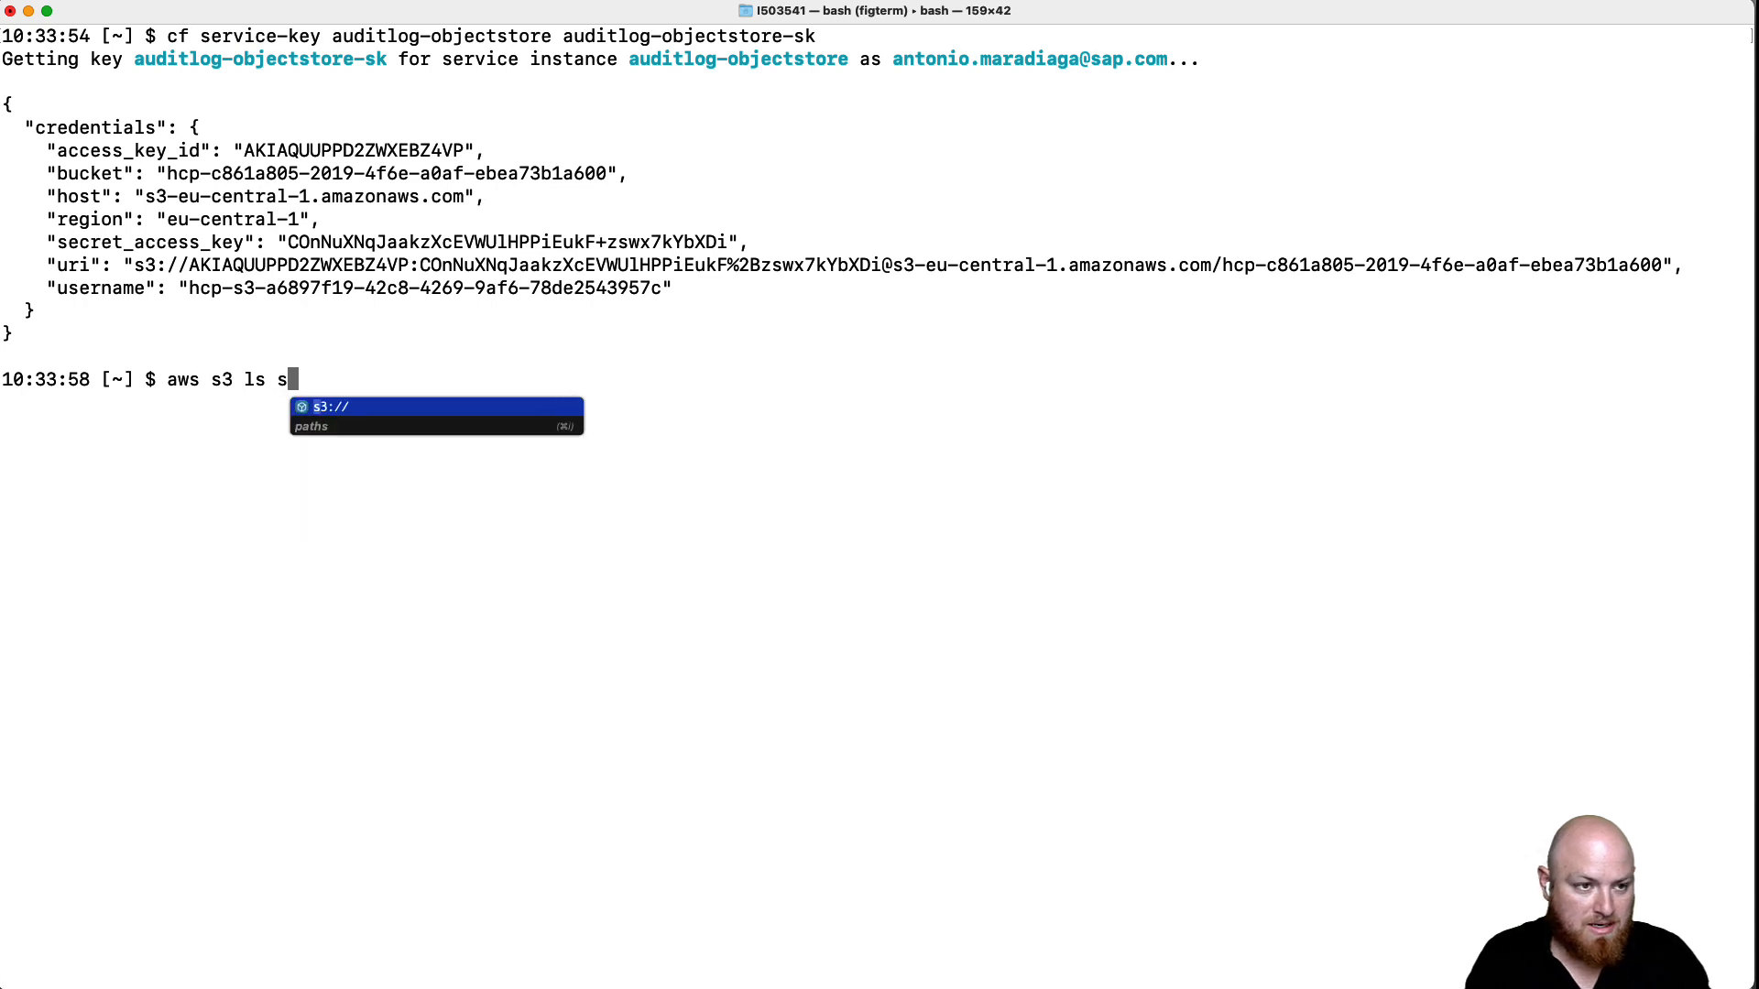
key("Tab")
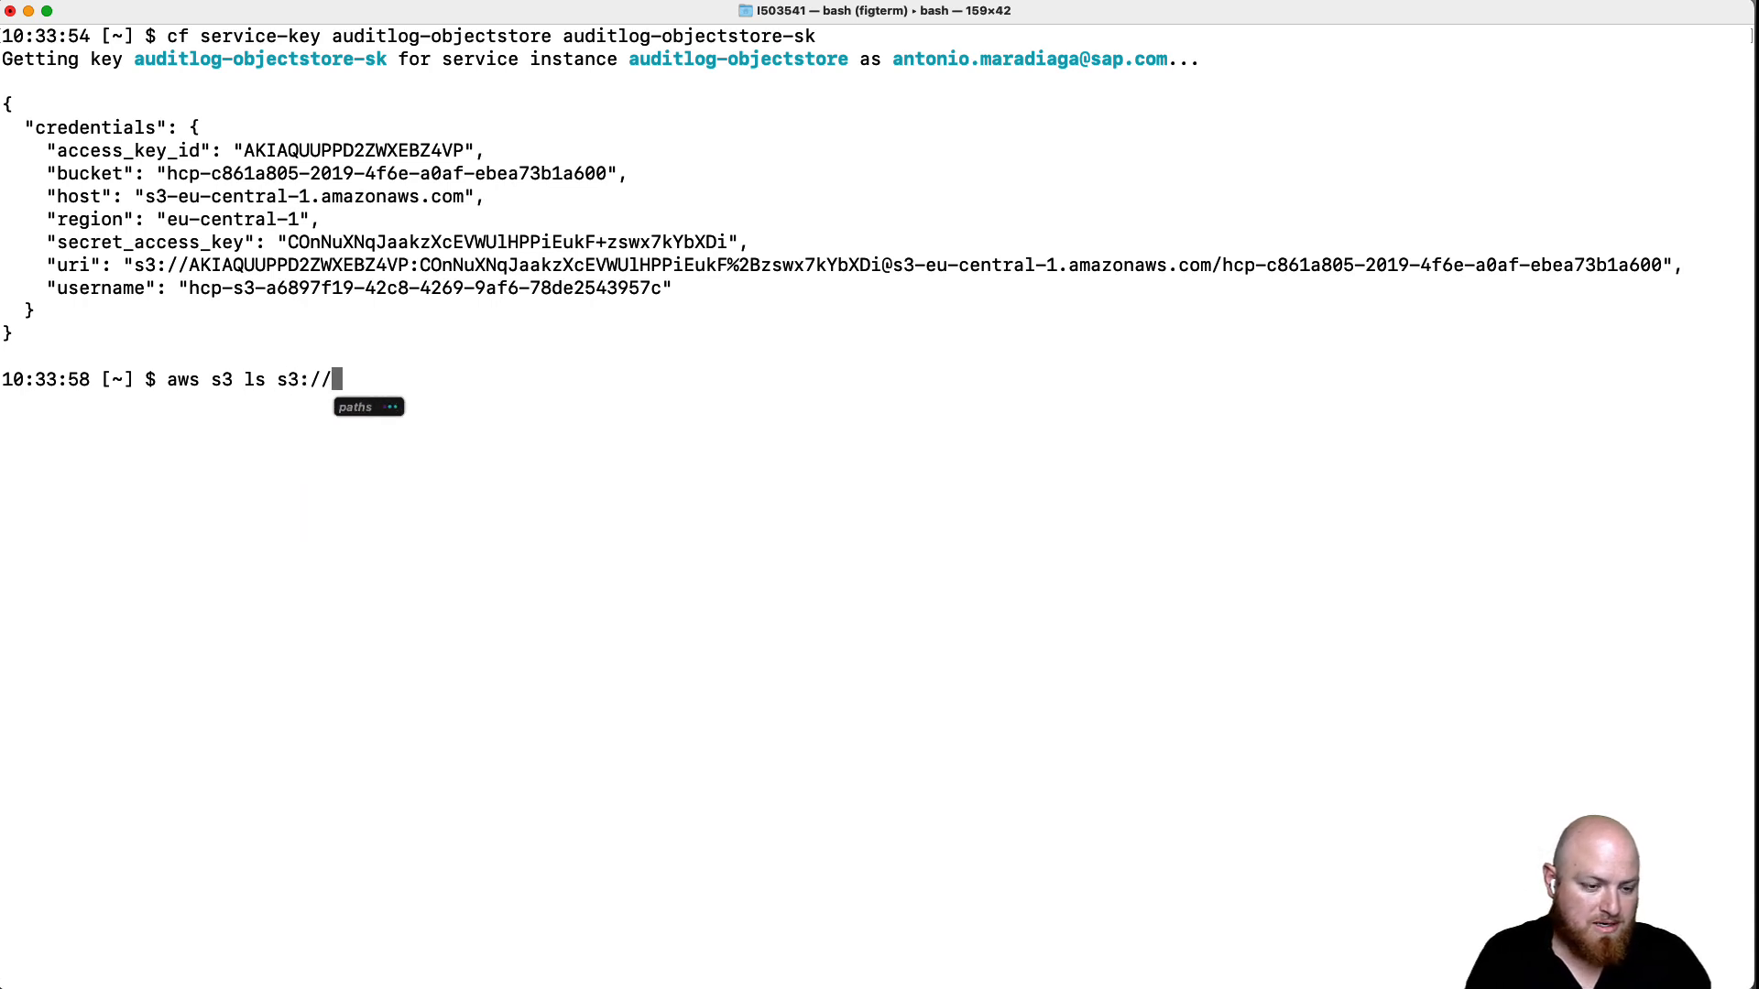
key("super+v")
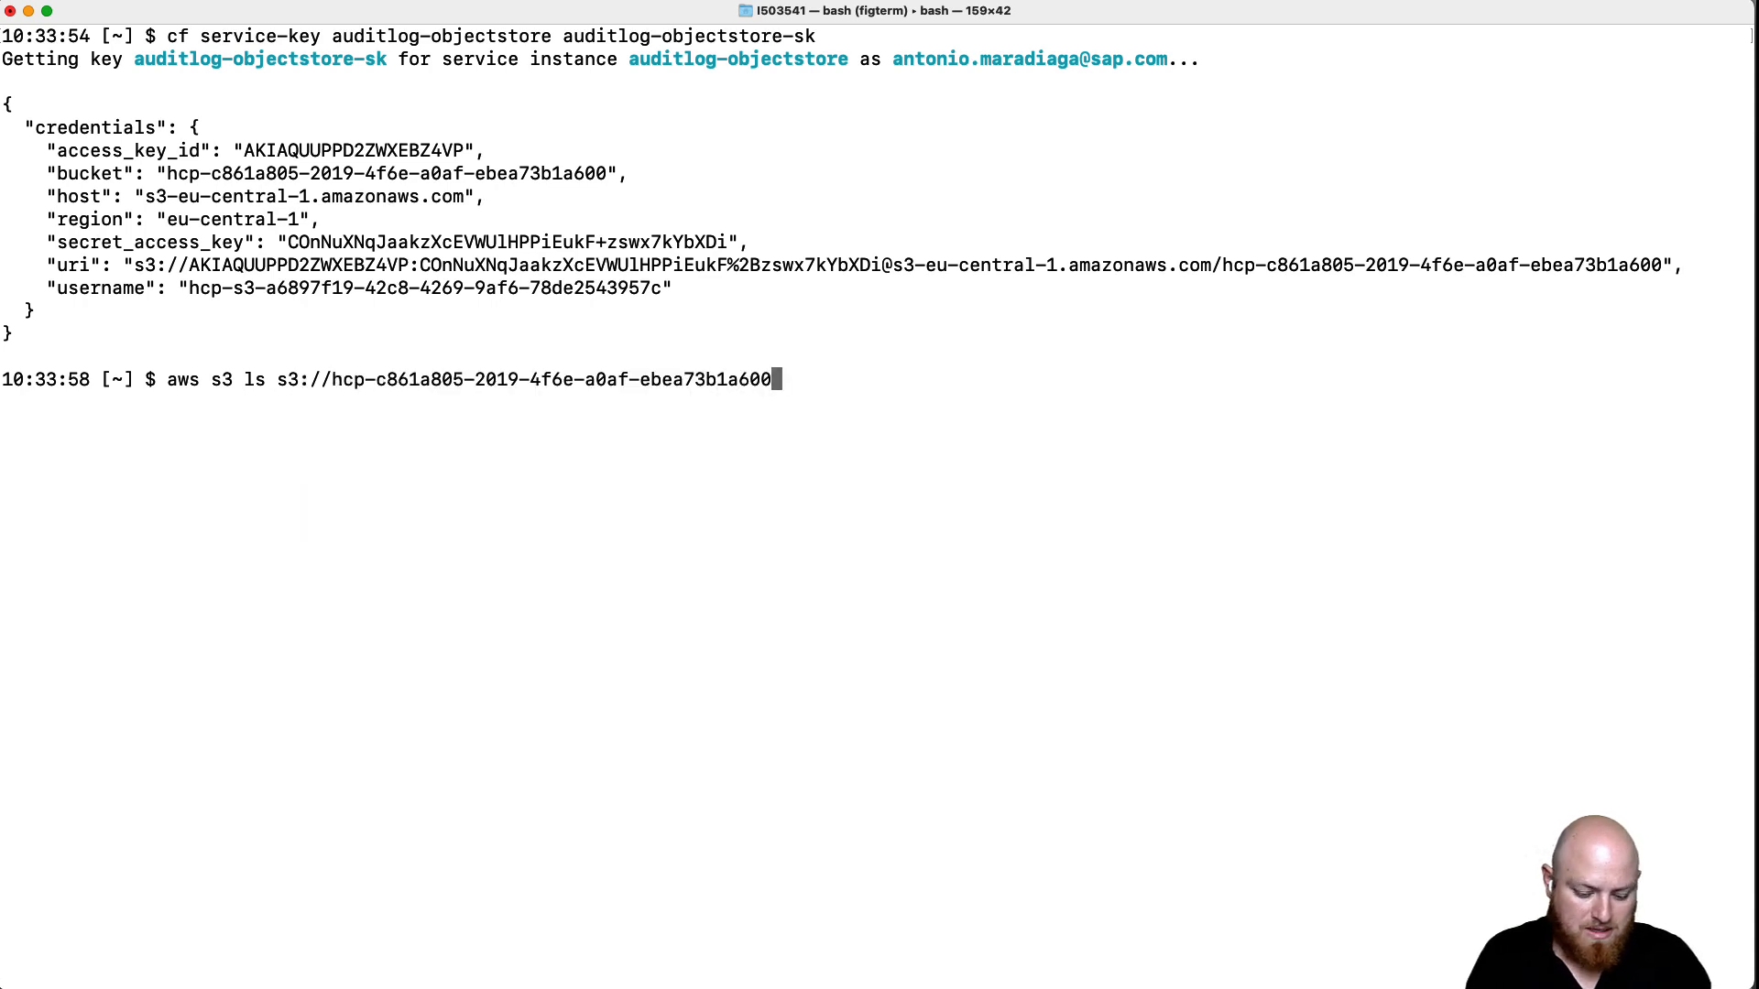
type("/")
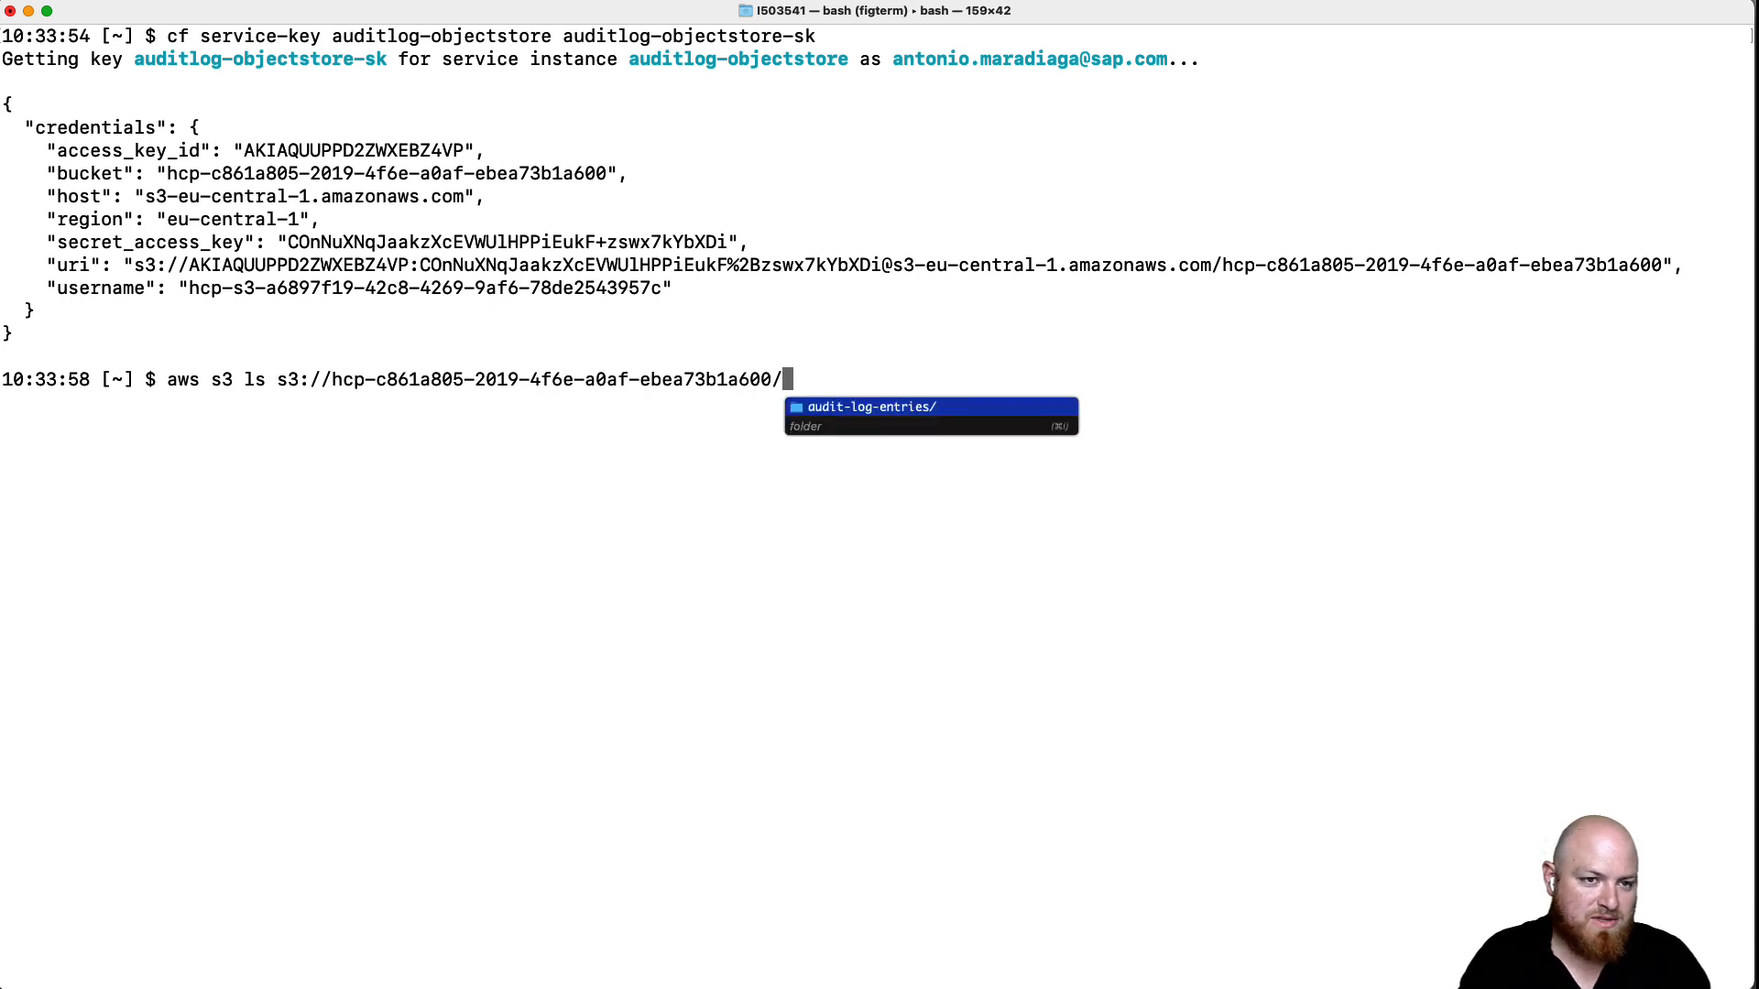
key("Tab")
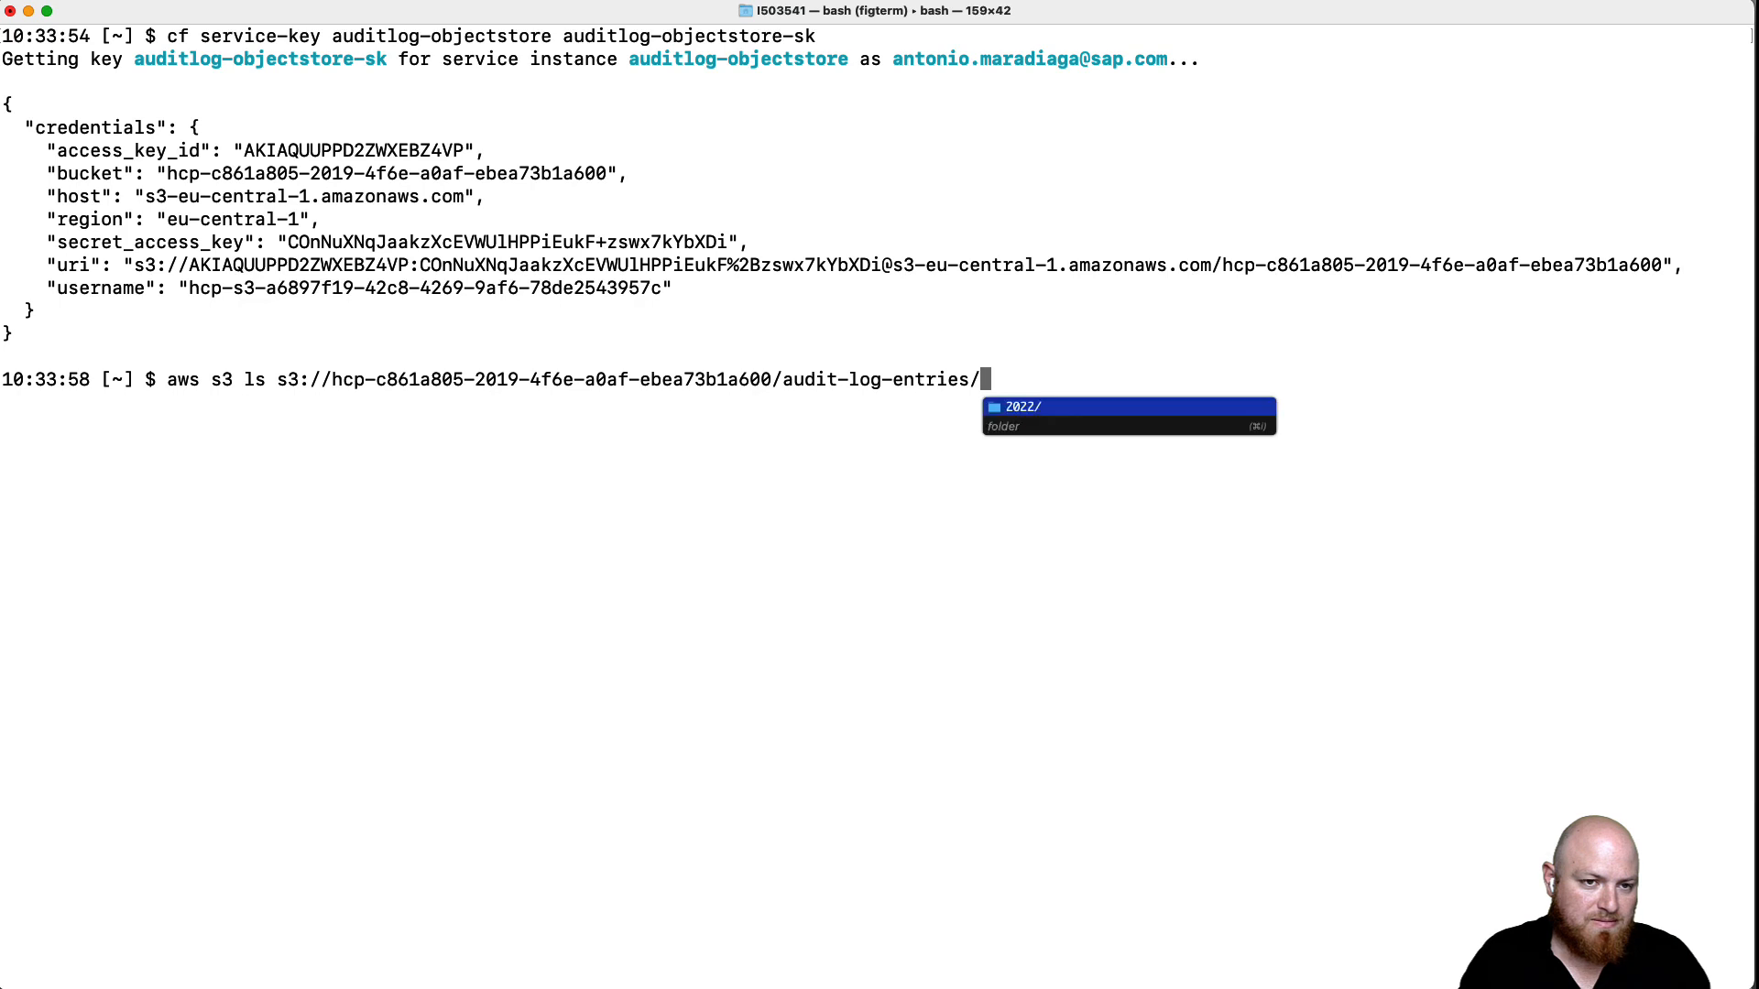
key("Tab")
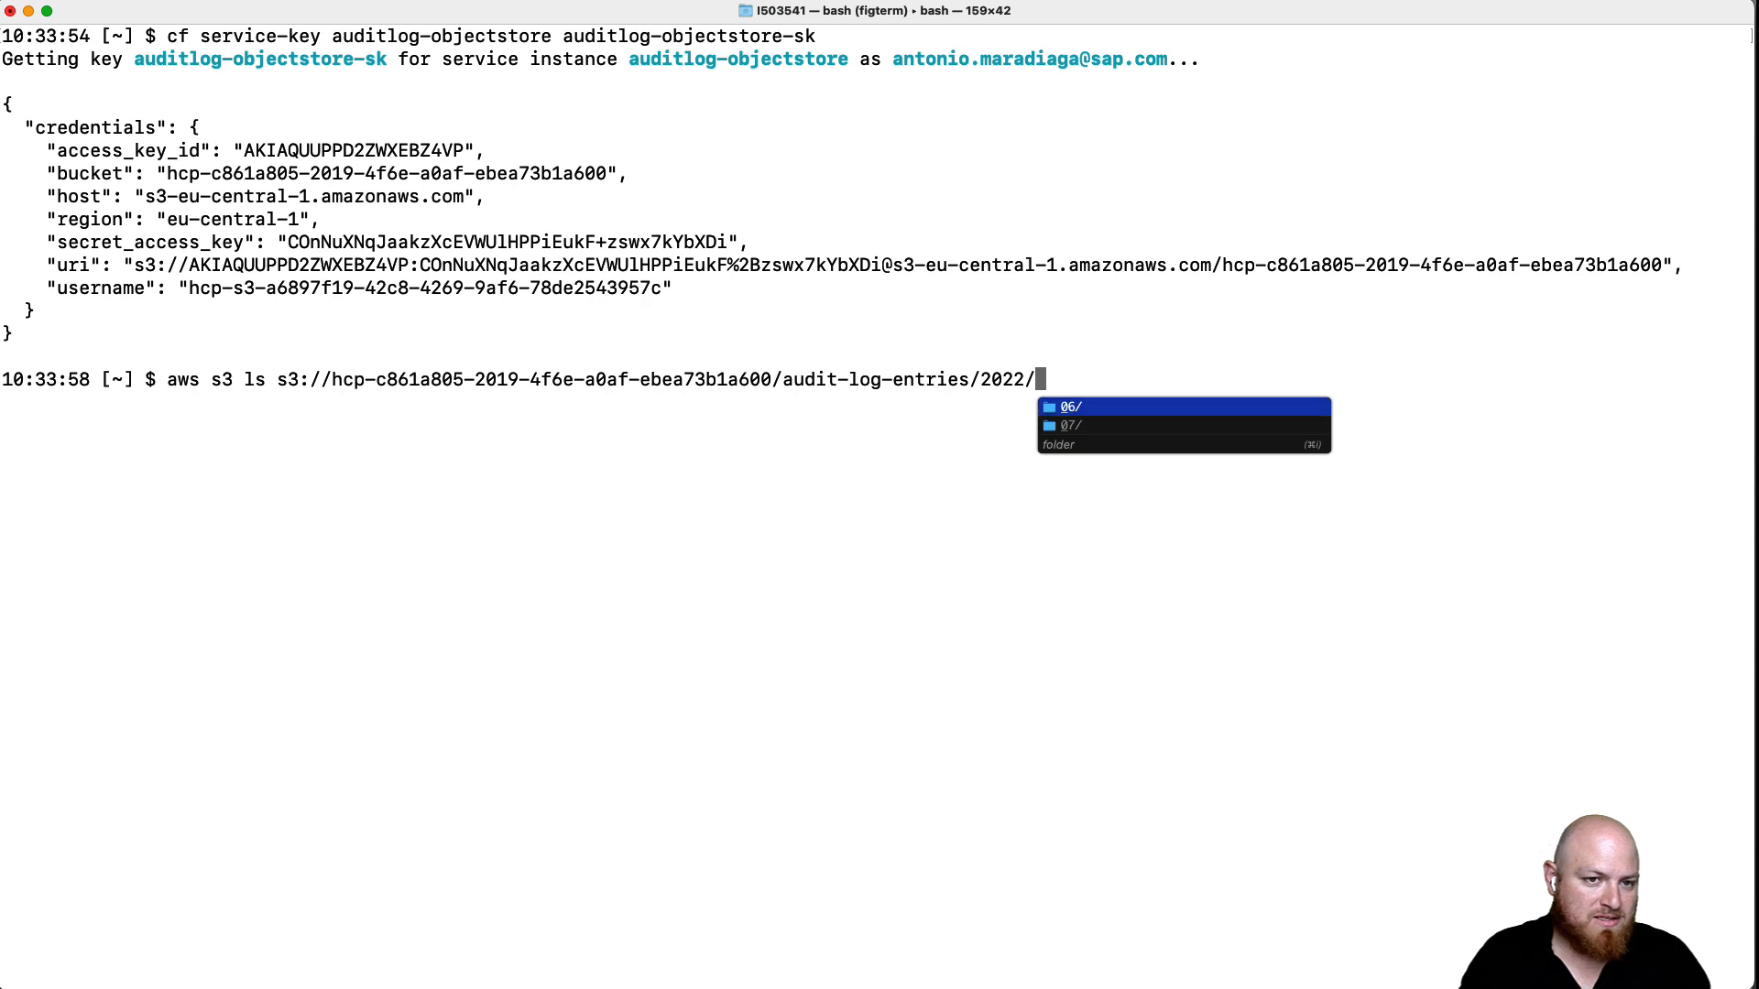
key("Down")
key("Tab")
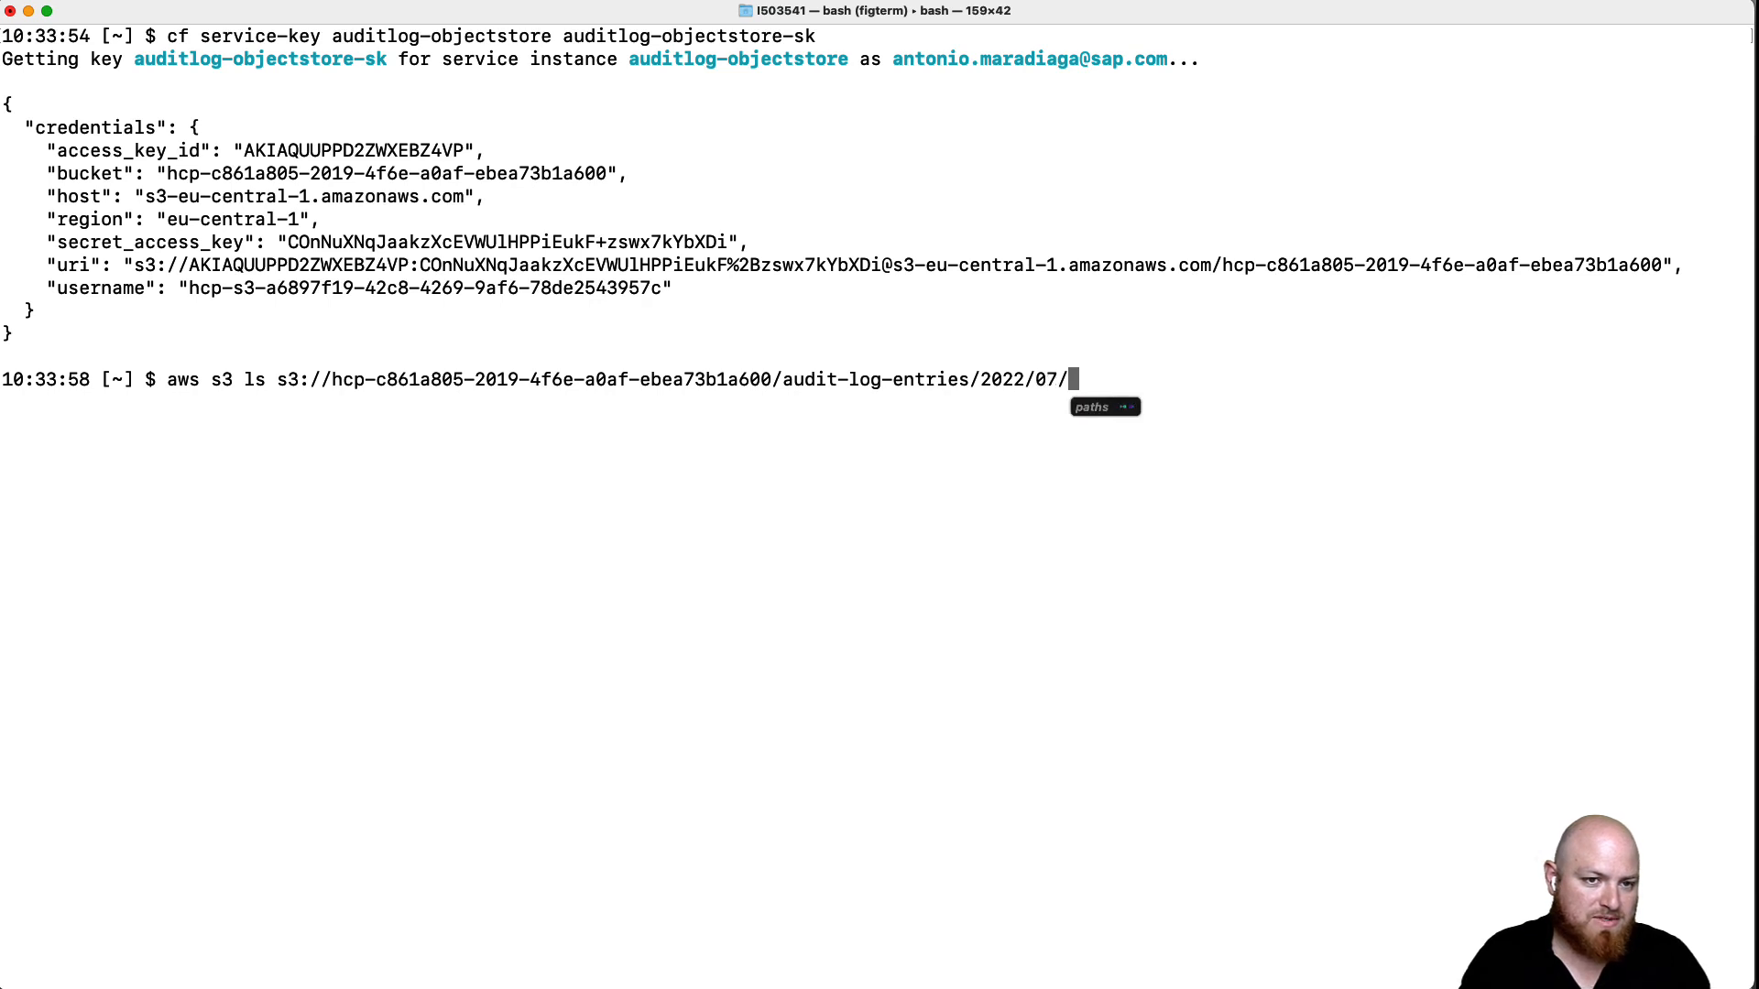
- Browse the July files, then change the path to 2022/06/ and browse the June files
key("Down")
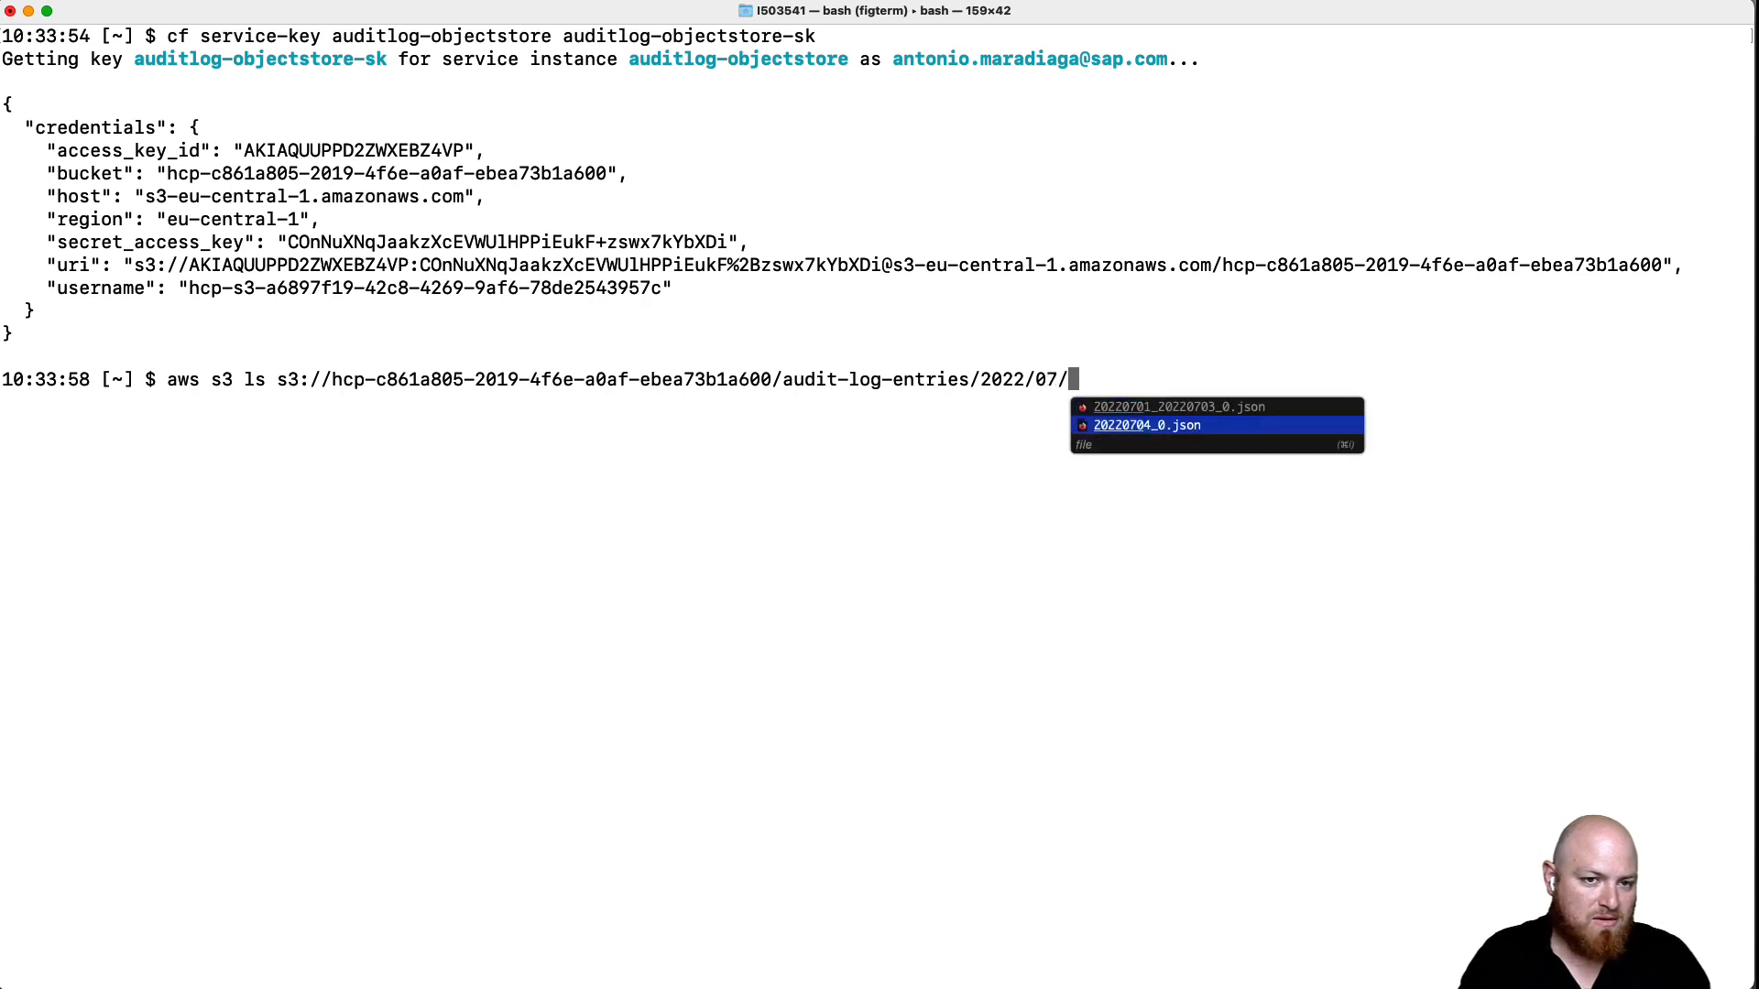
key("Up")
key("Down")
key("Up")
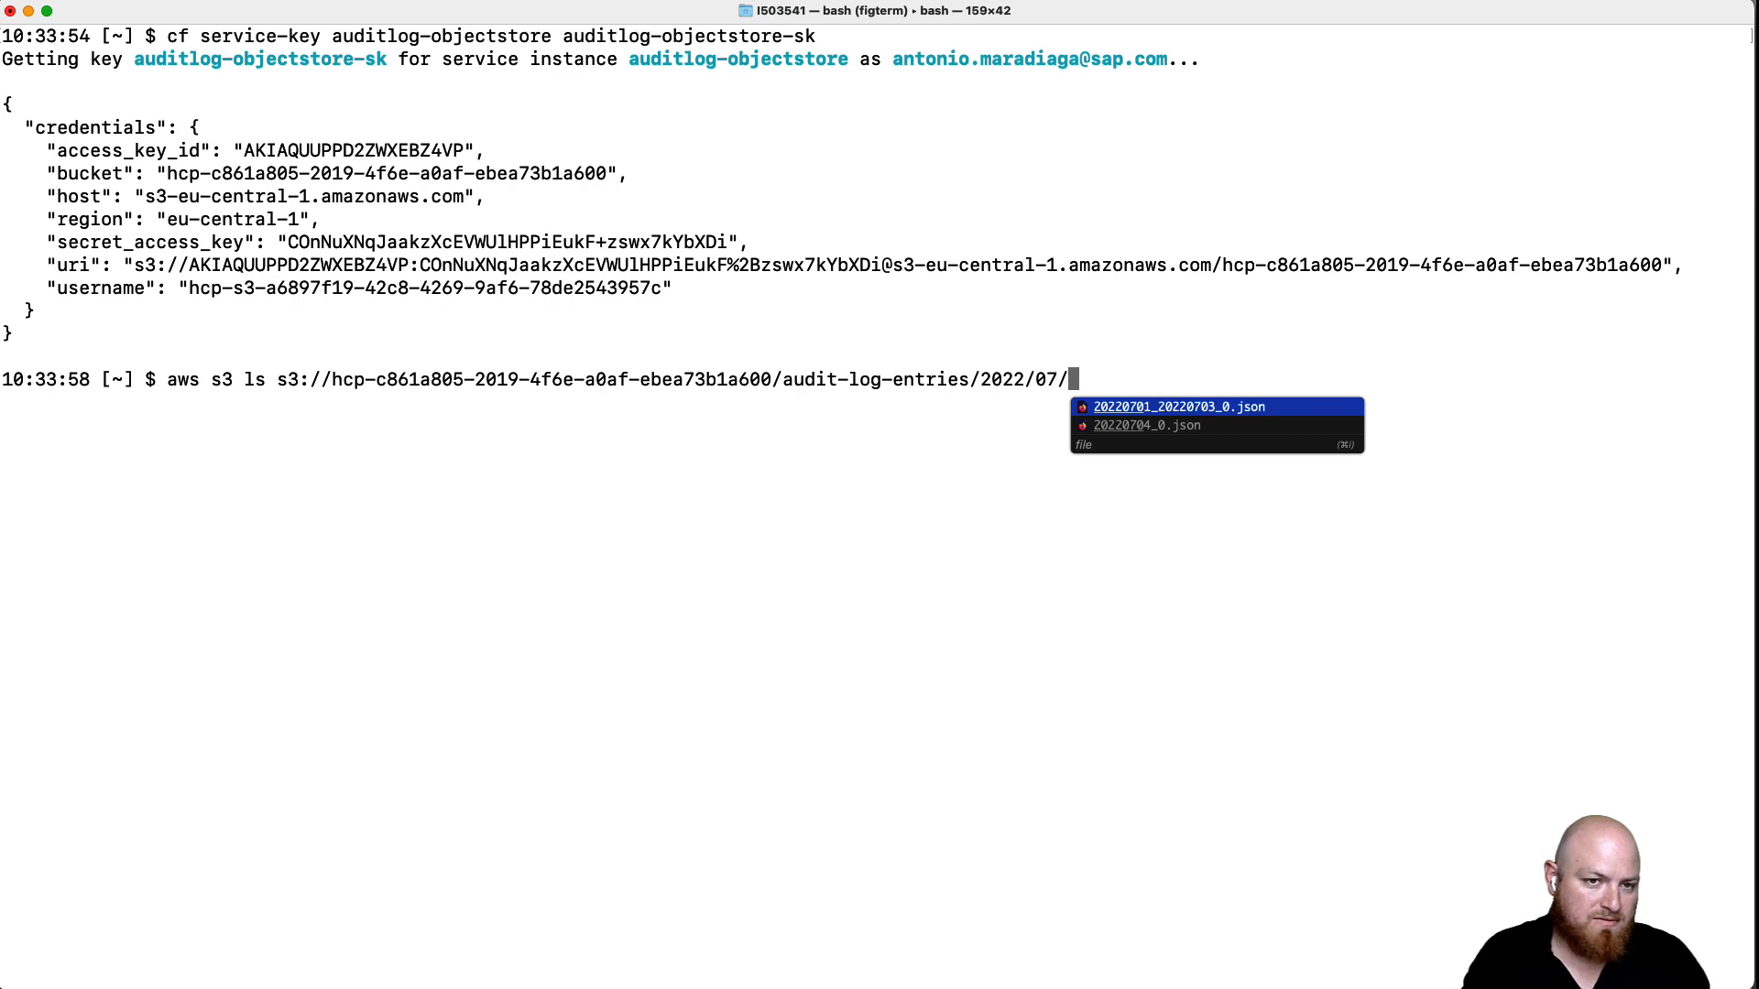
key("BackSpace")
key("BackSpace")
type("6")
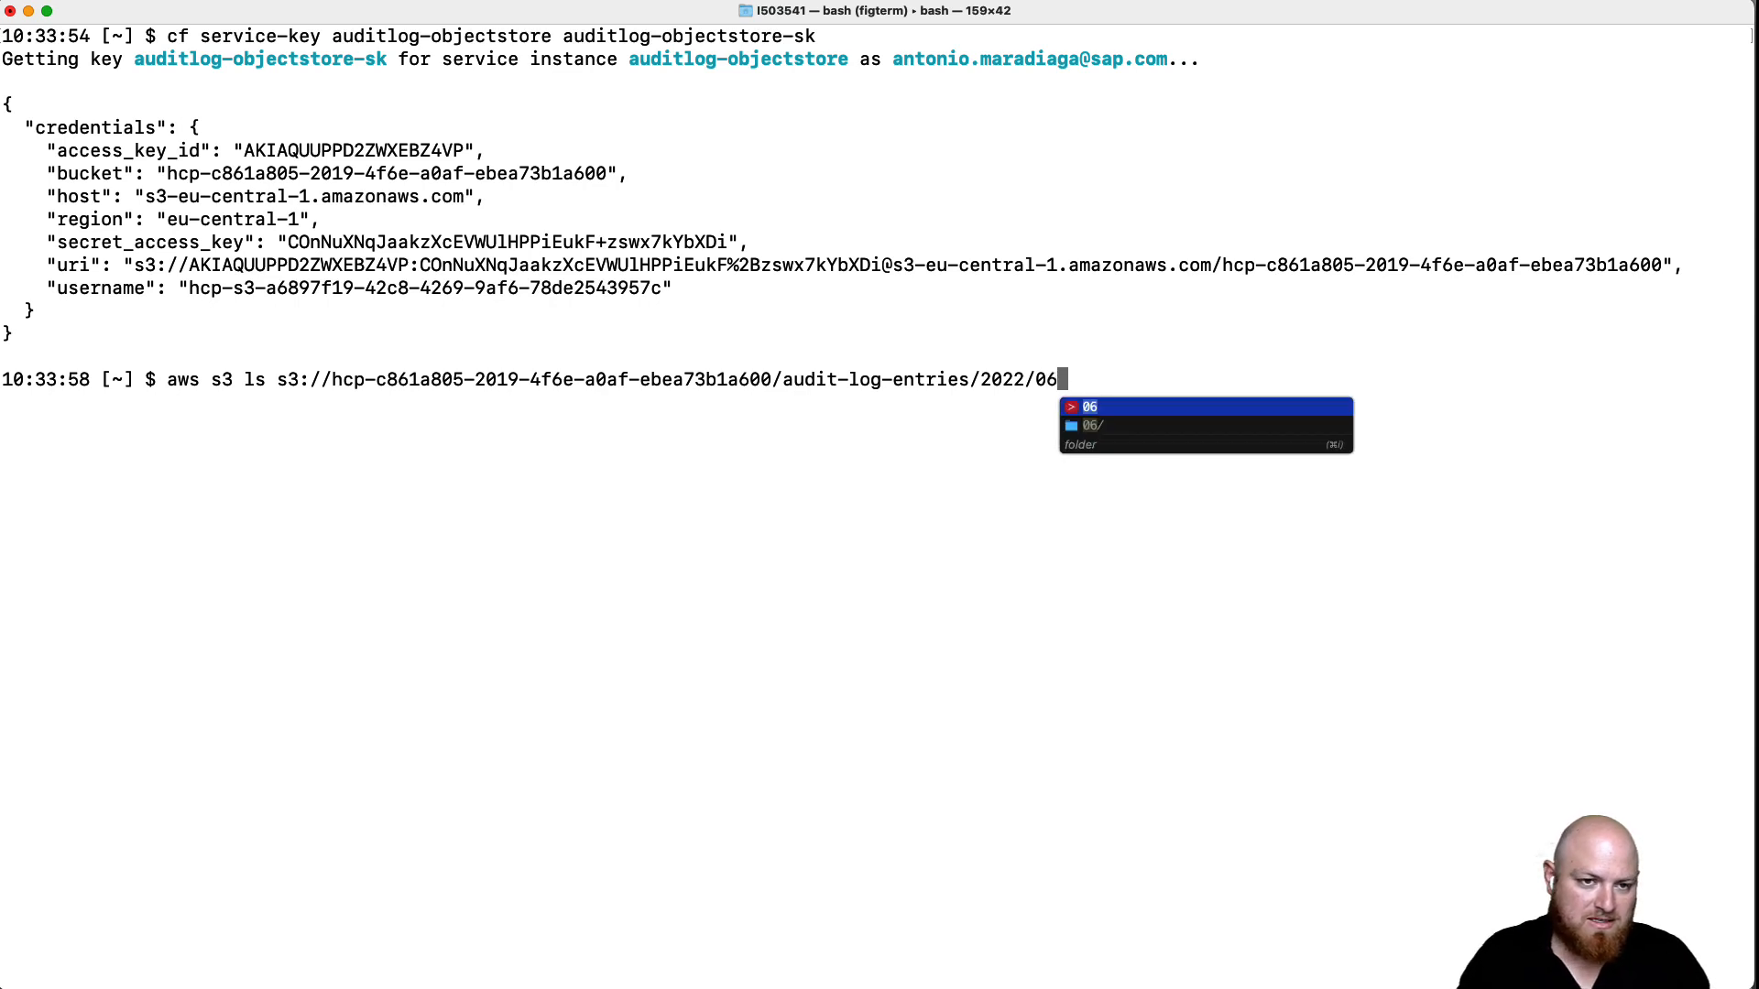
type("/")
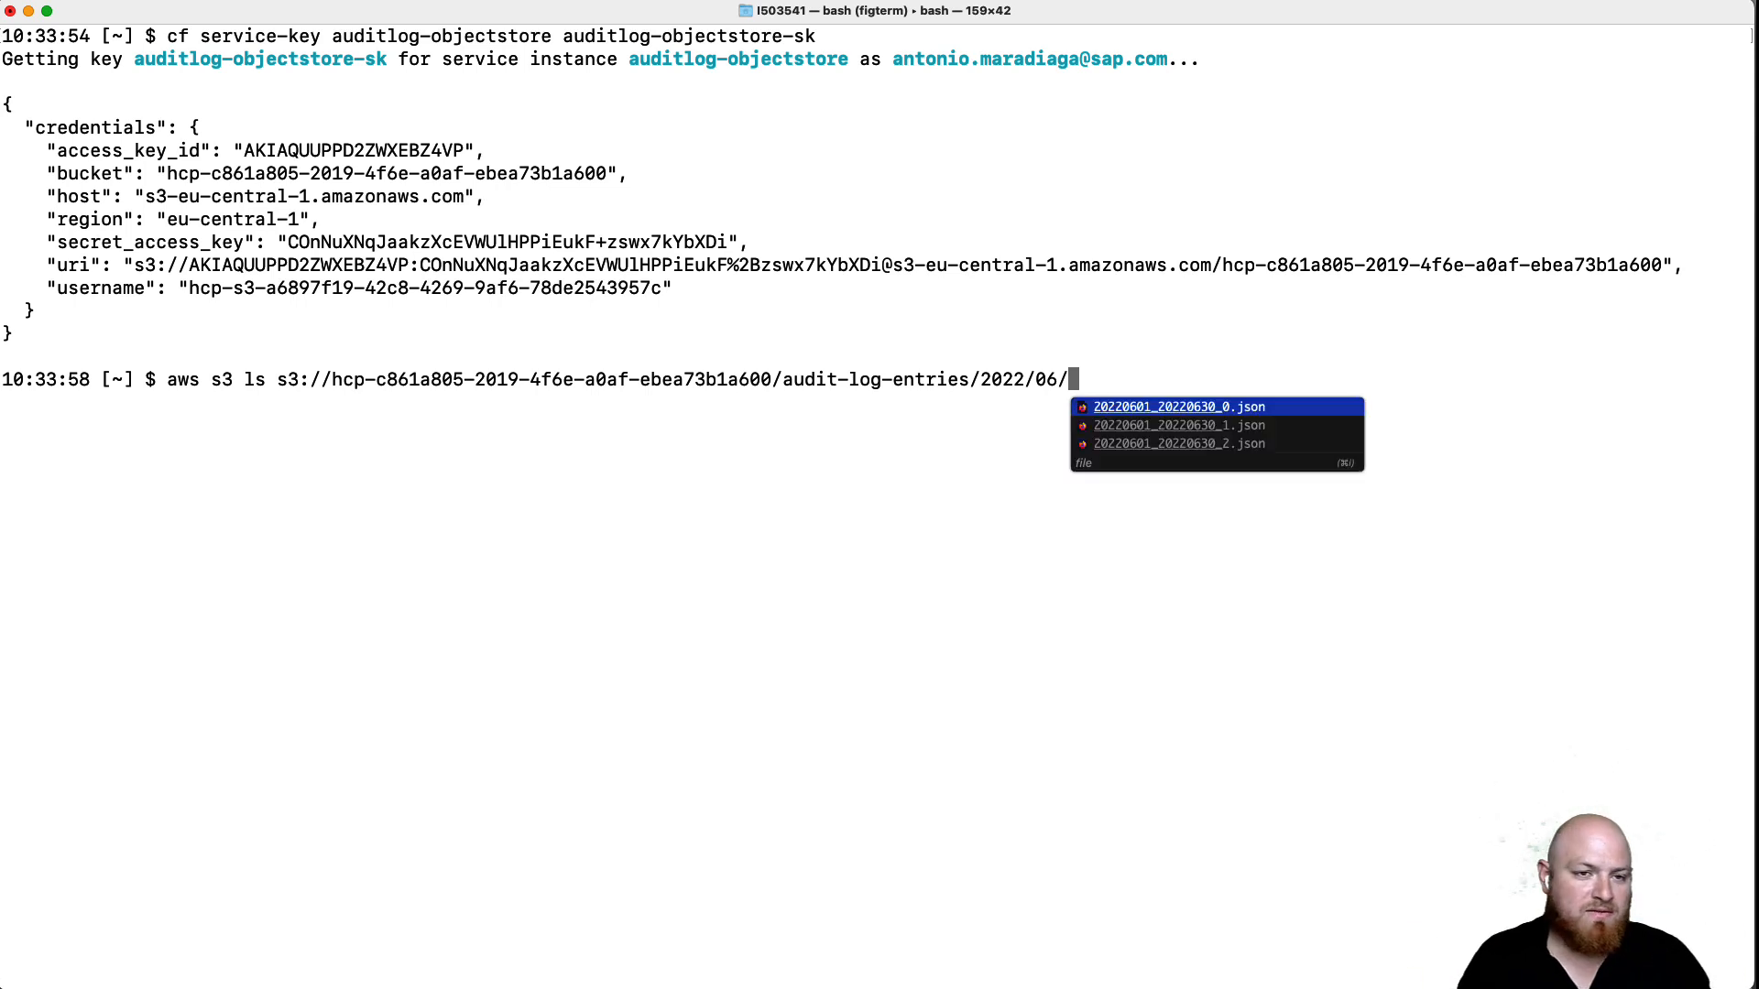
key("Down")
key("Down")
key("Up")
key("Up")
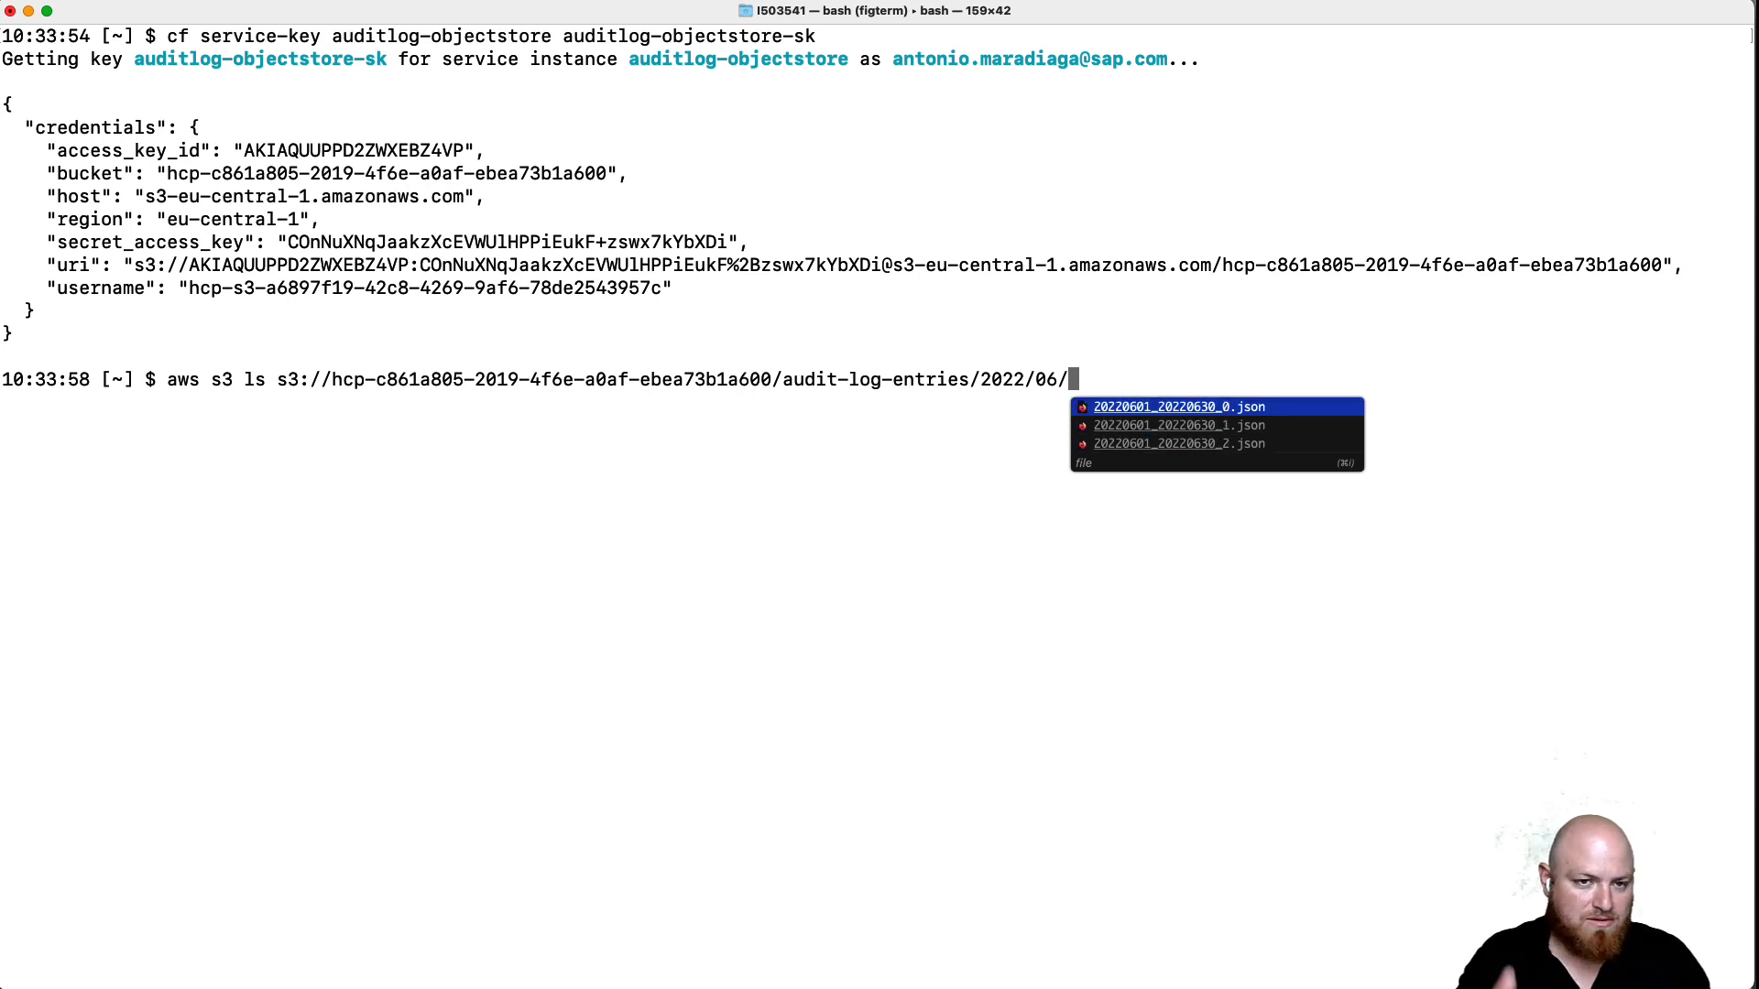
key("Down")
key("Down")
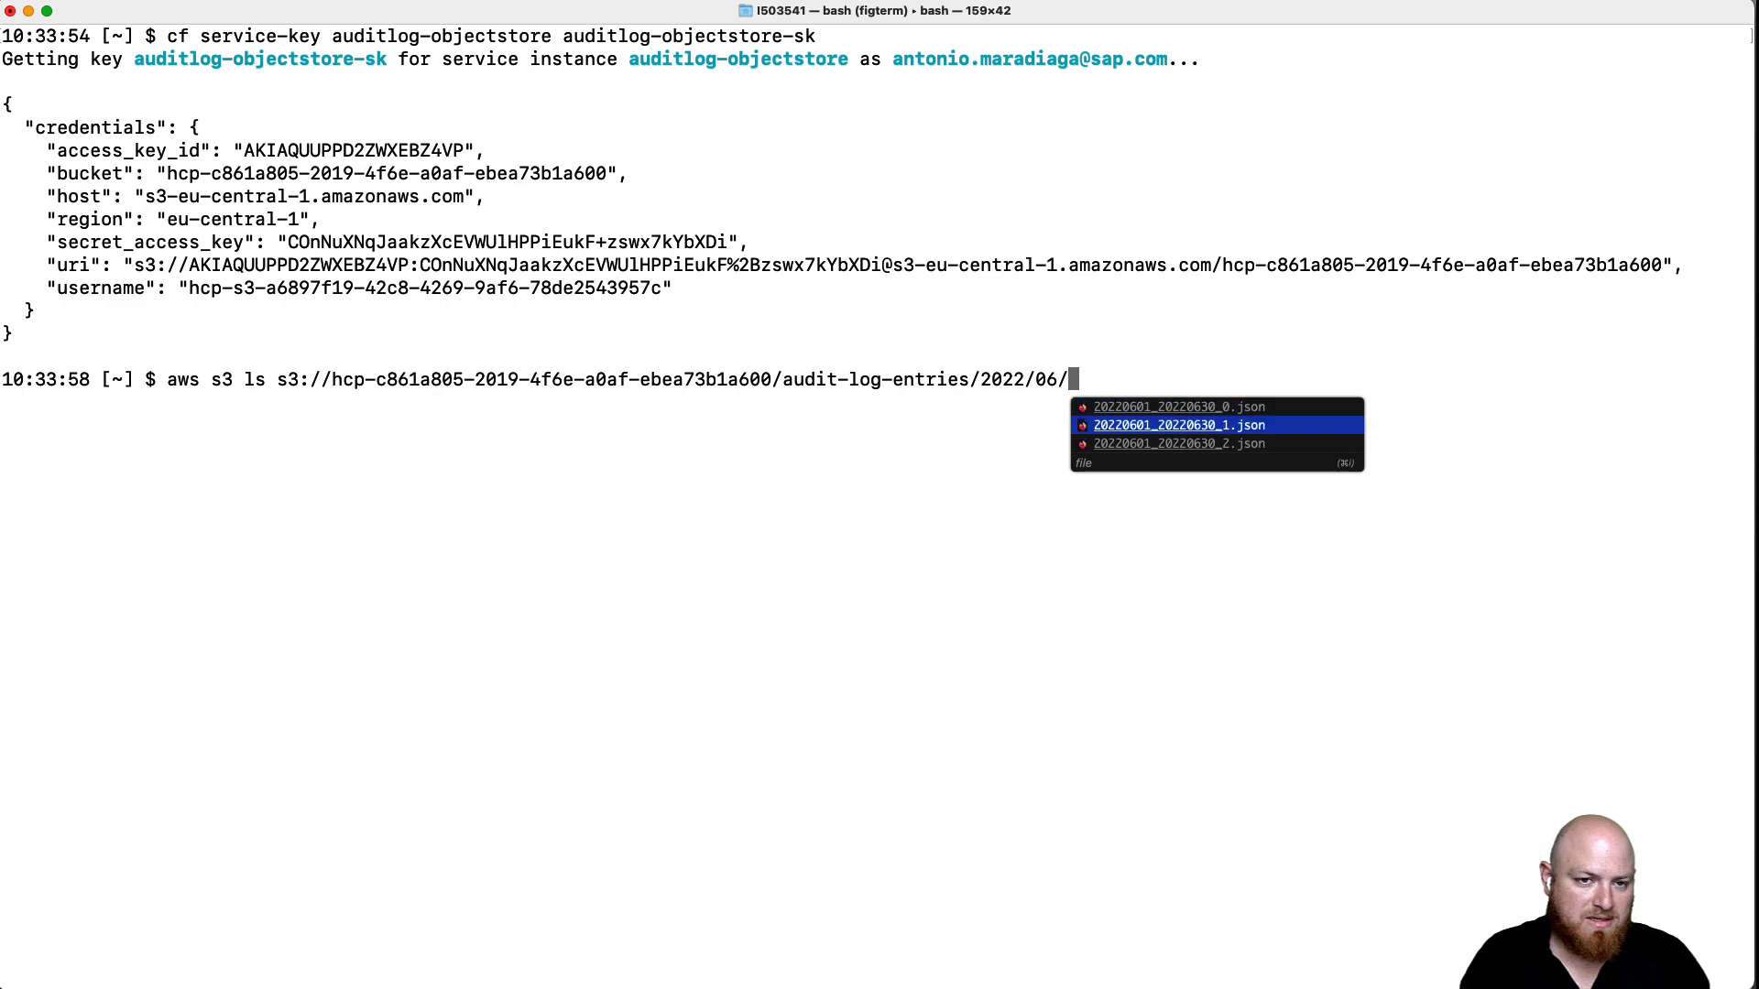